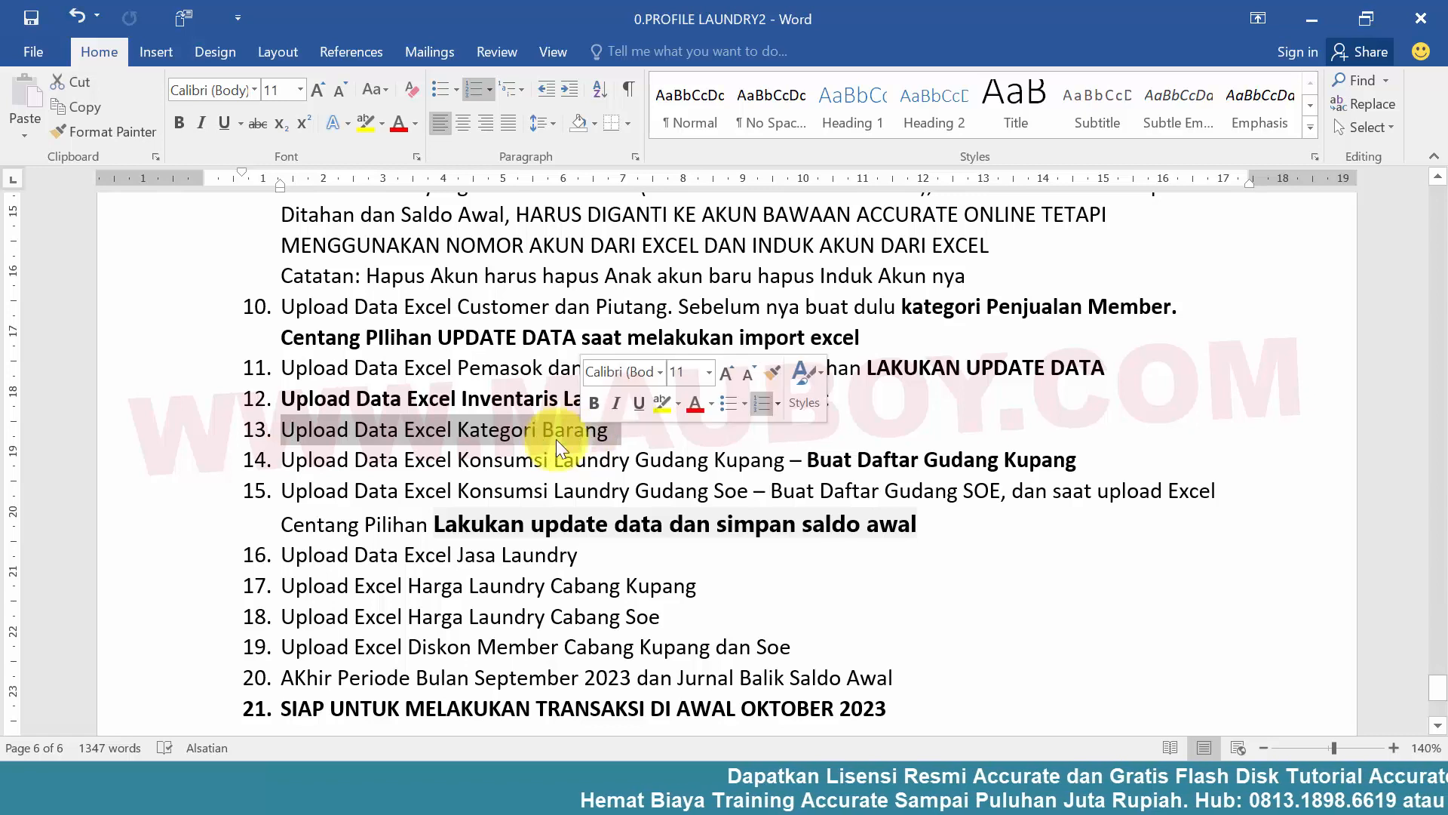
Add the word "Laundry" to the end of list item 13, after "Upload Data Excel Kategori Barang"
click(514, 438)
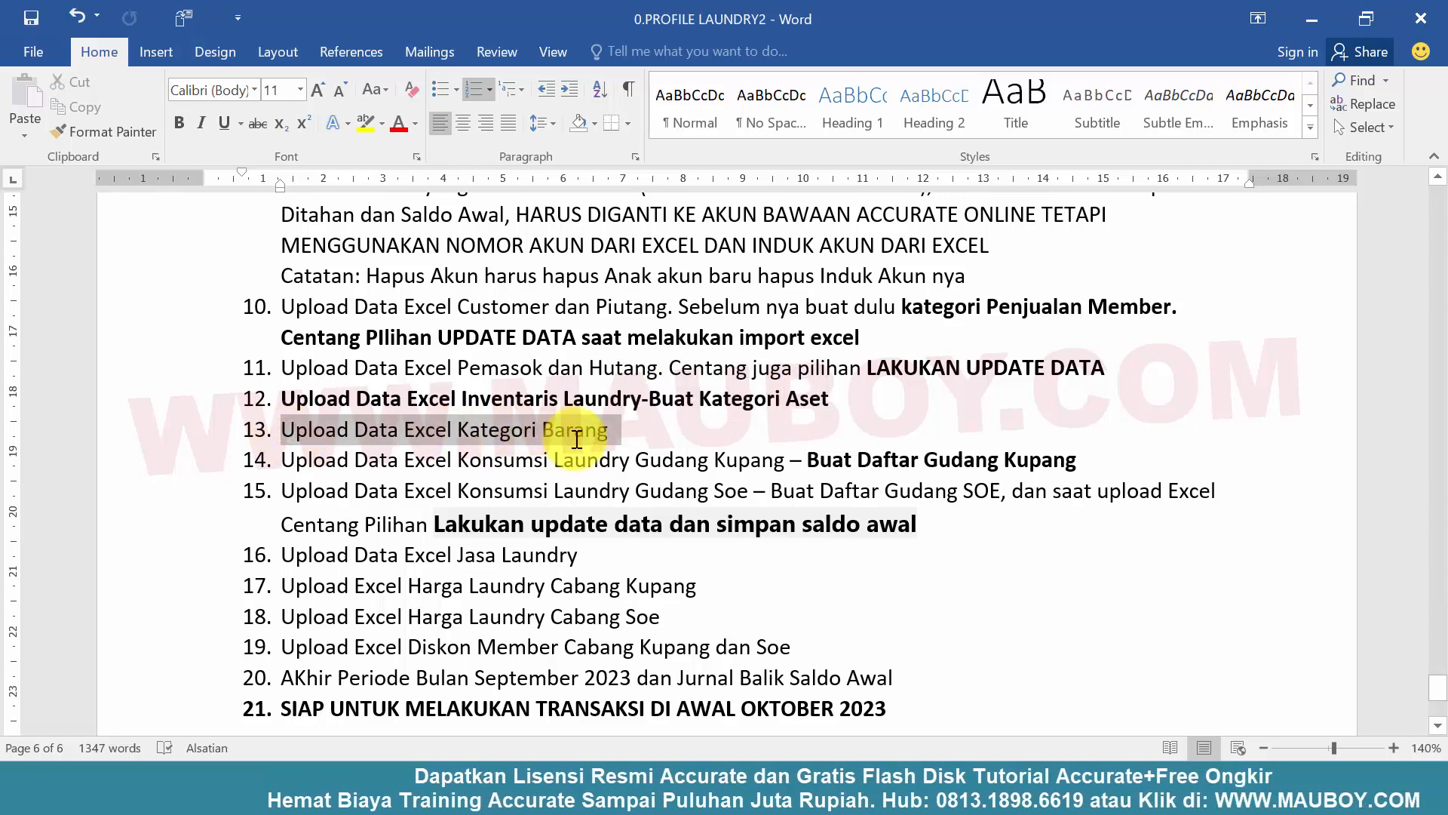
click(613, 434)
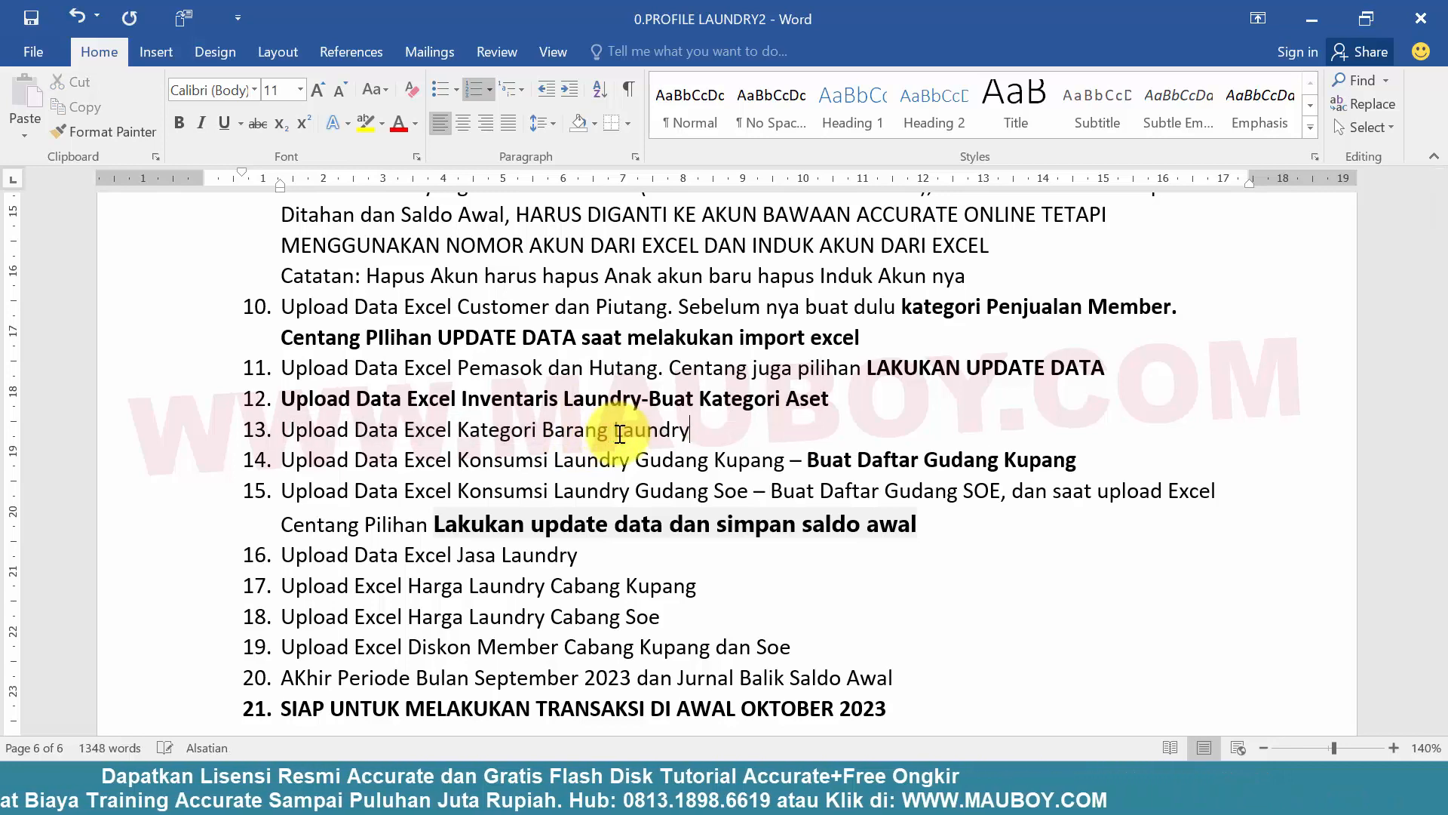
key(End)
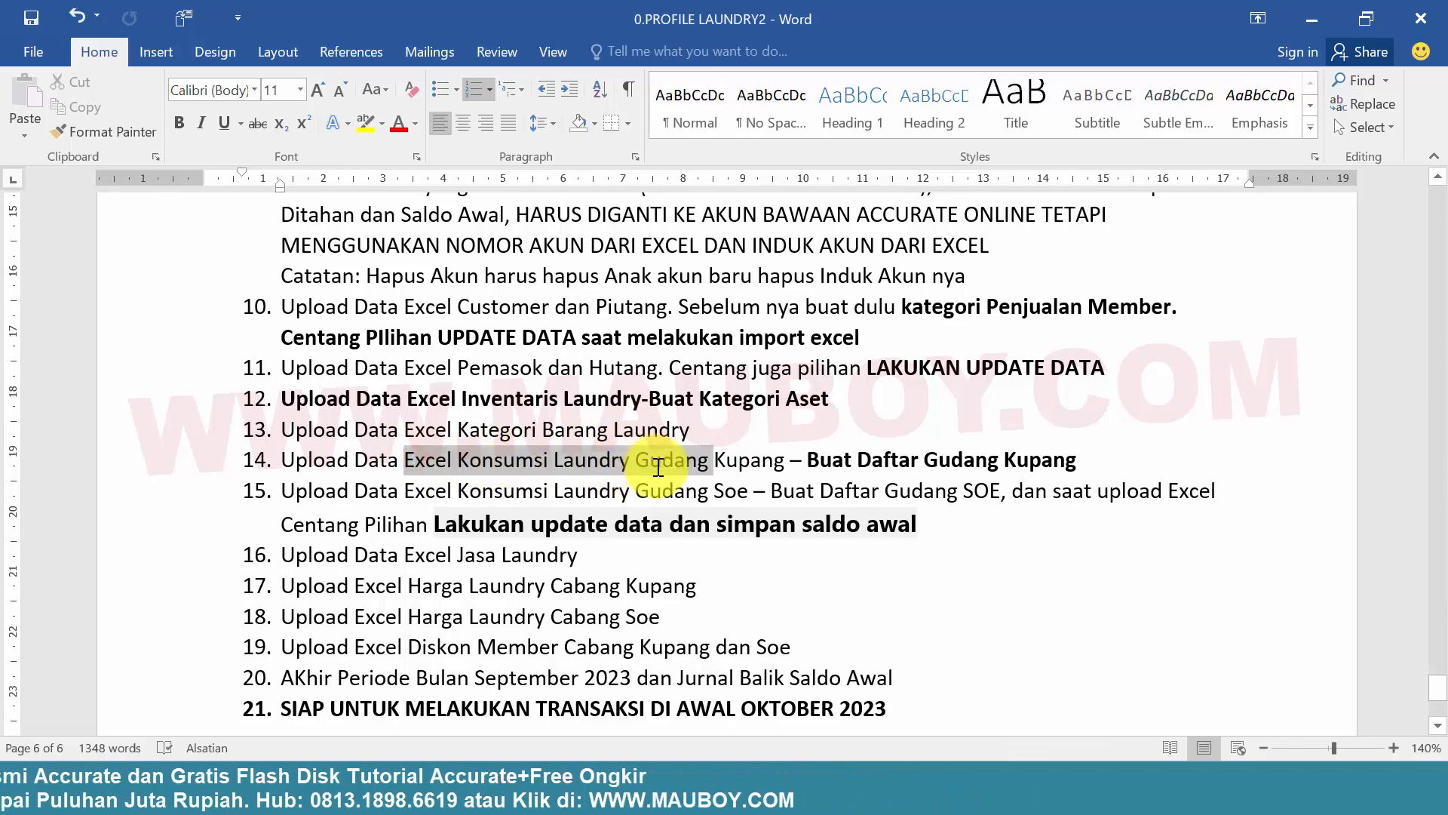
Review the upload tasks in list items 14 to 19 of the laundry profile document
drag(667, 477, 669, 480)
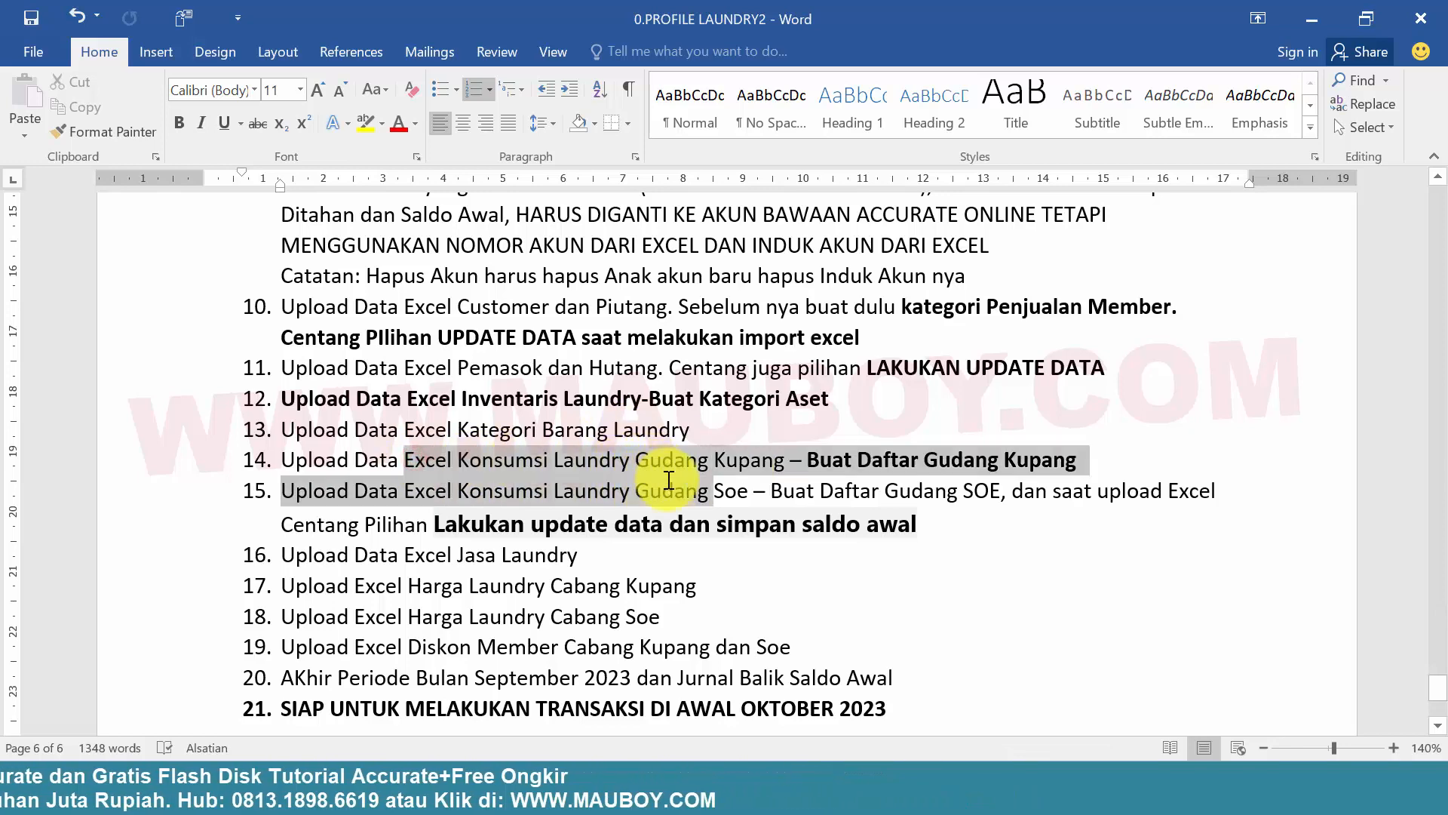
click(717, 465)
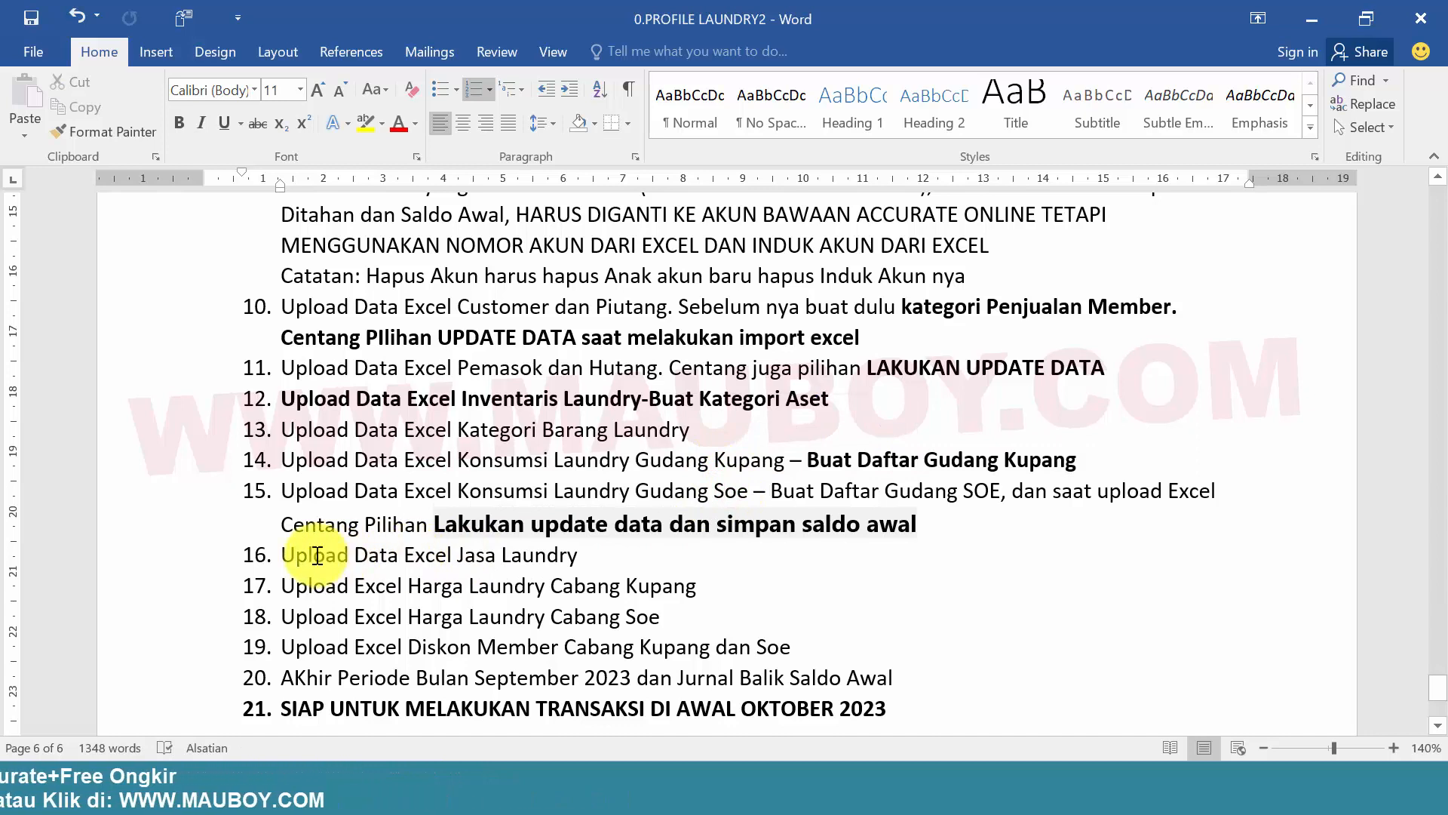
drag(317, 555, 523, 643)
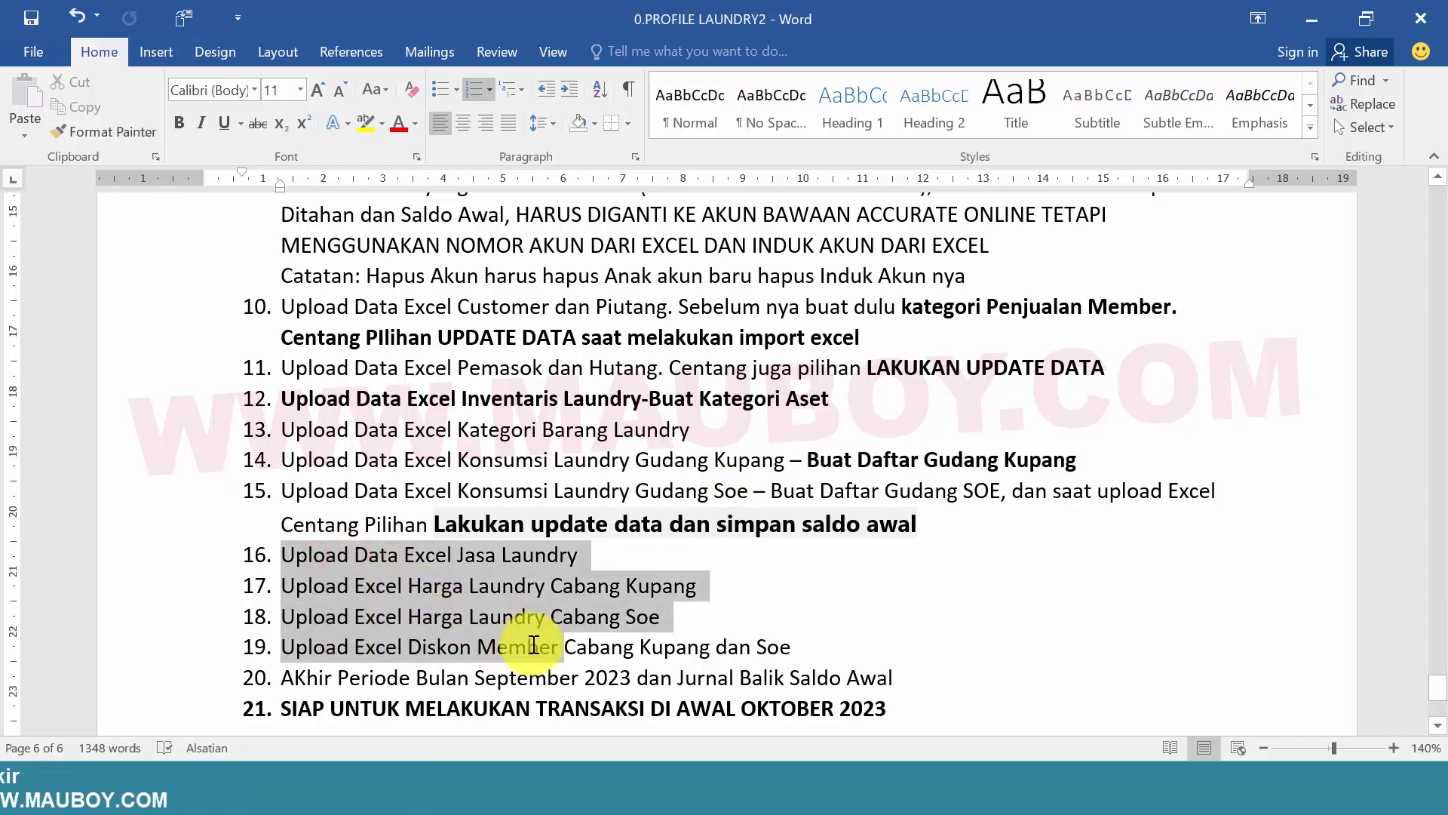
click(440, 608)
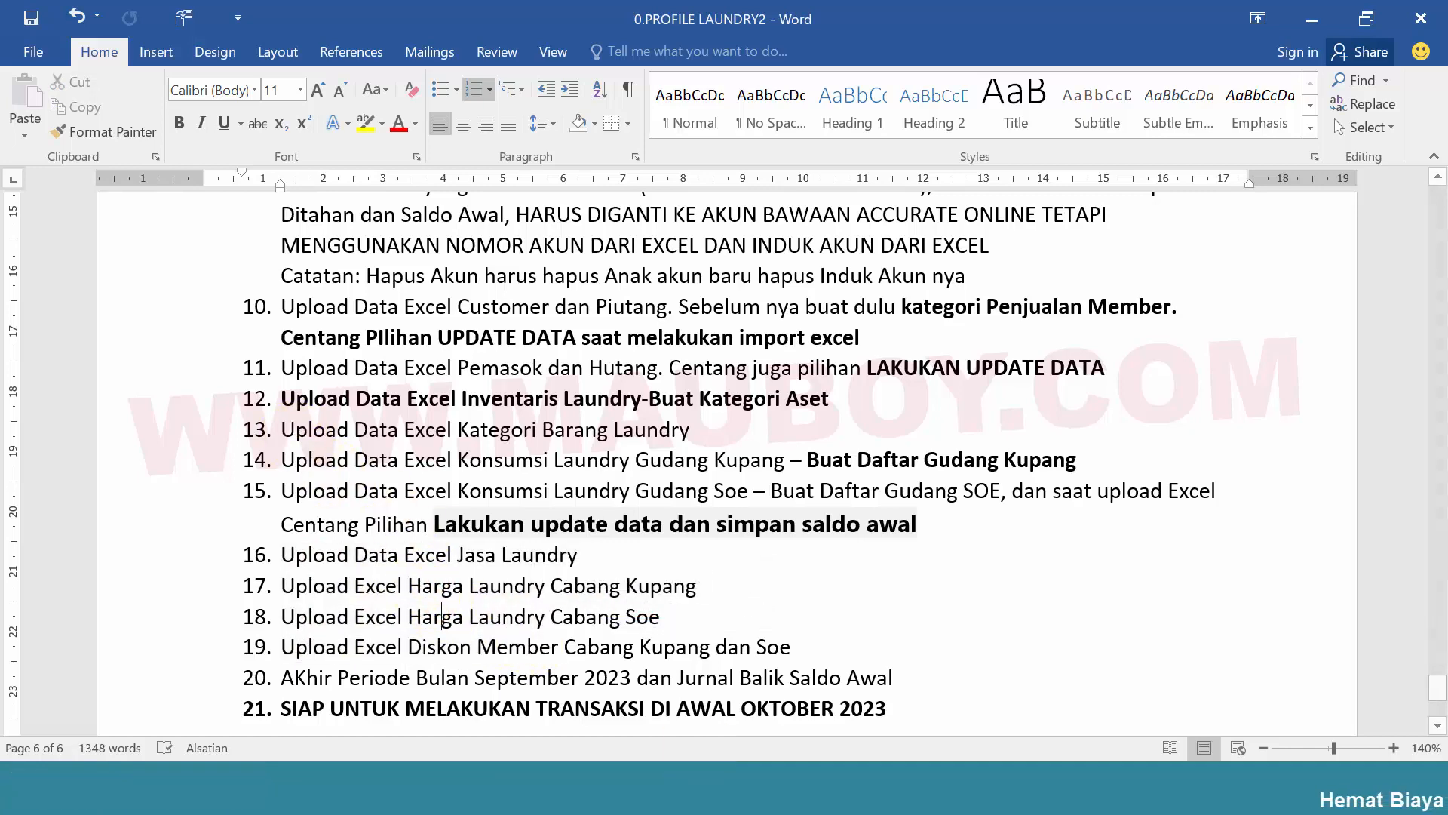
Open the 0.Kategori Barang workbook from the Barang dan Jasa folder inside Tutorial Laundry Accurate Lite
mouse_move(739, 762)
click(710, 649)
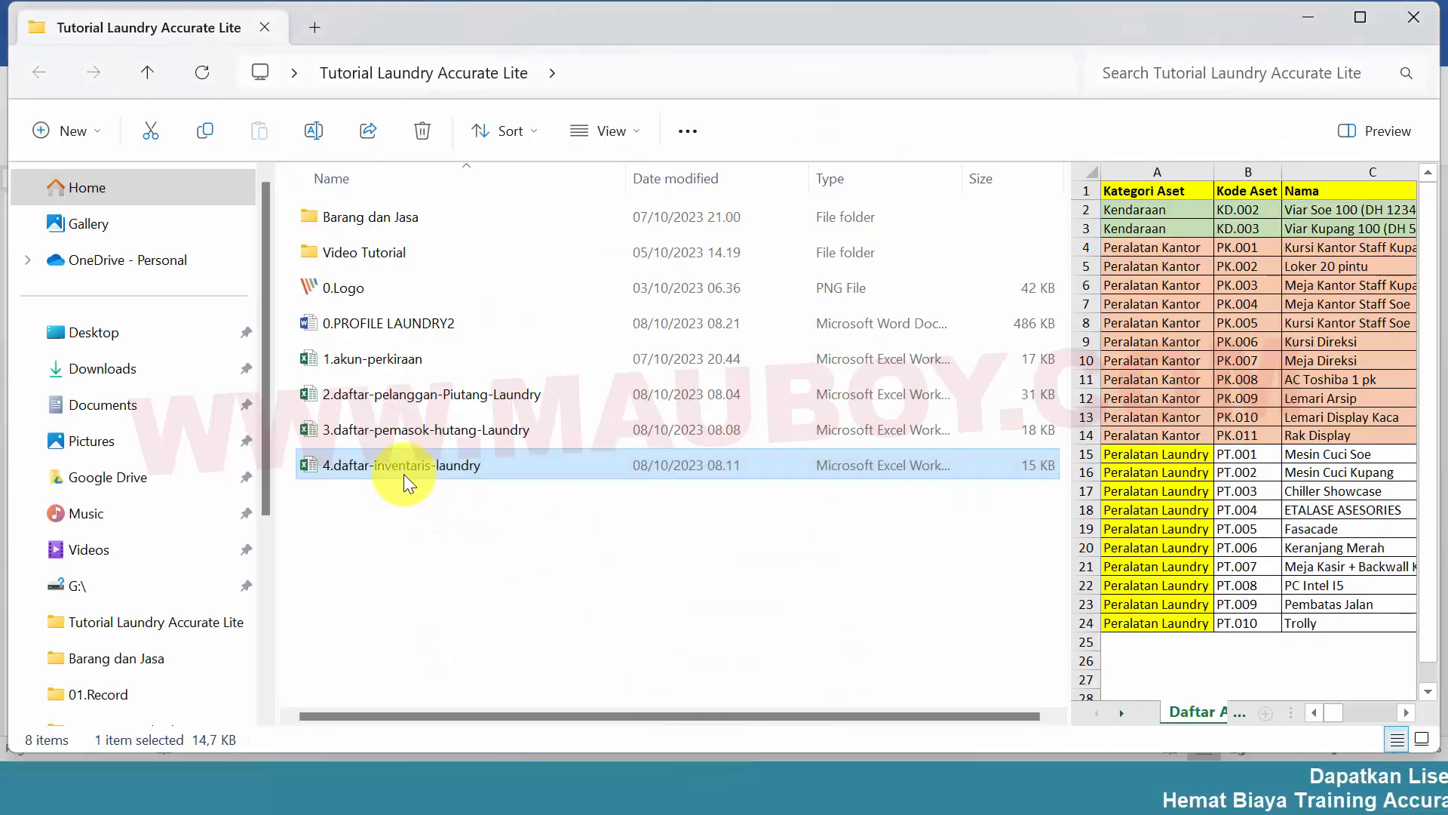
click(387, 212)
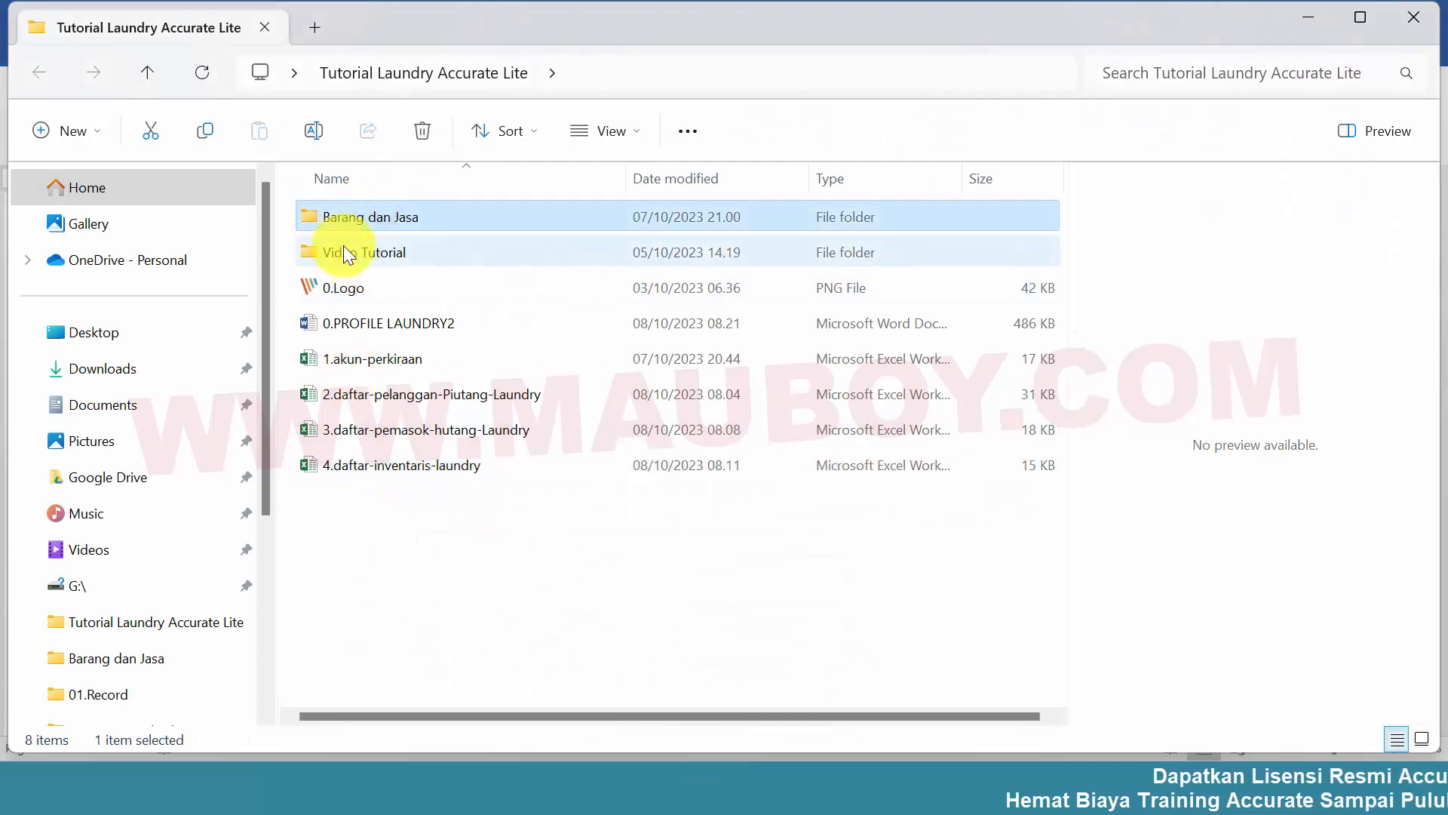
double_click(341, 220)
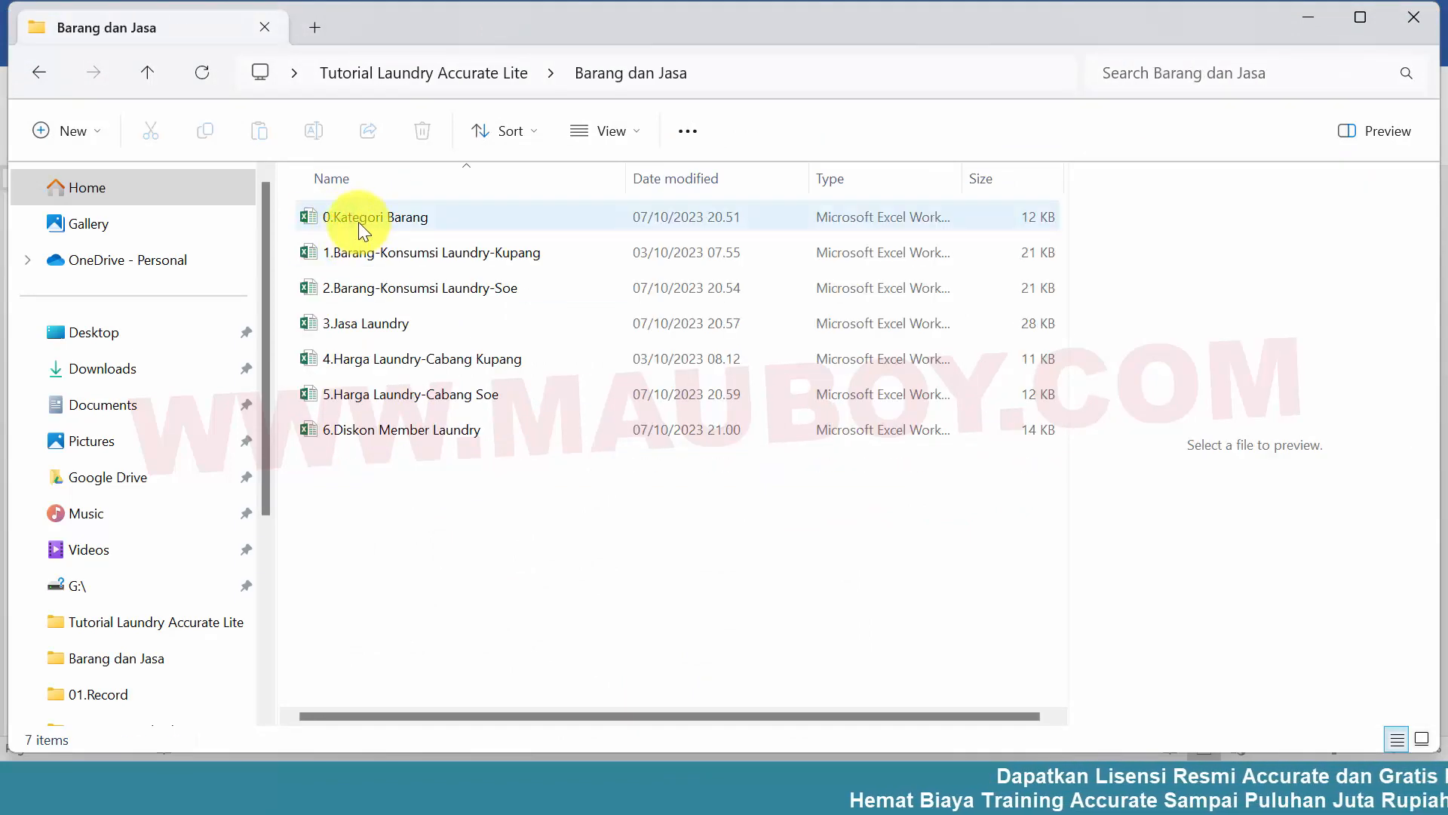
click(359, 220)
double_click(307, 217)
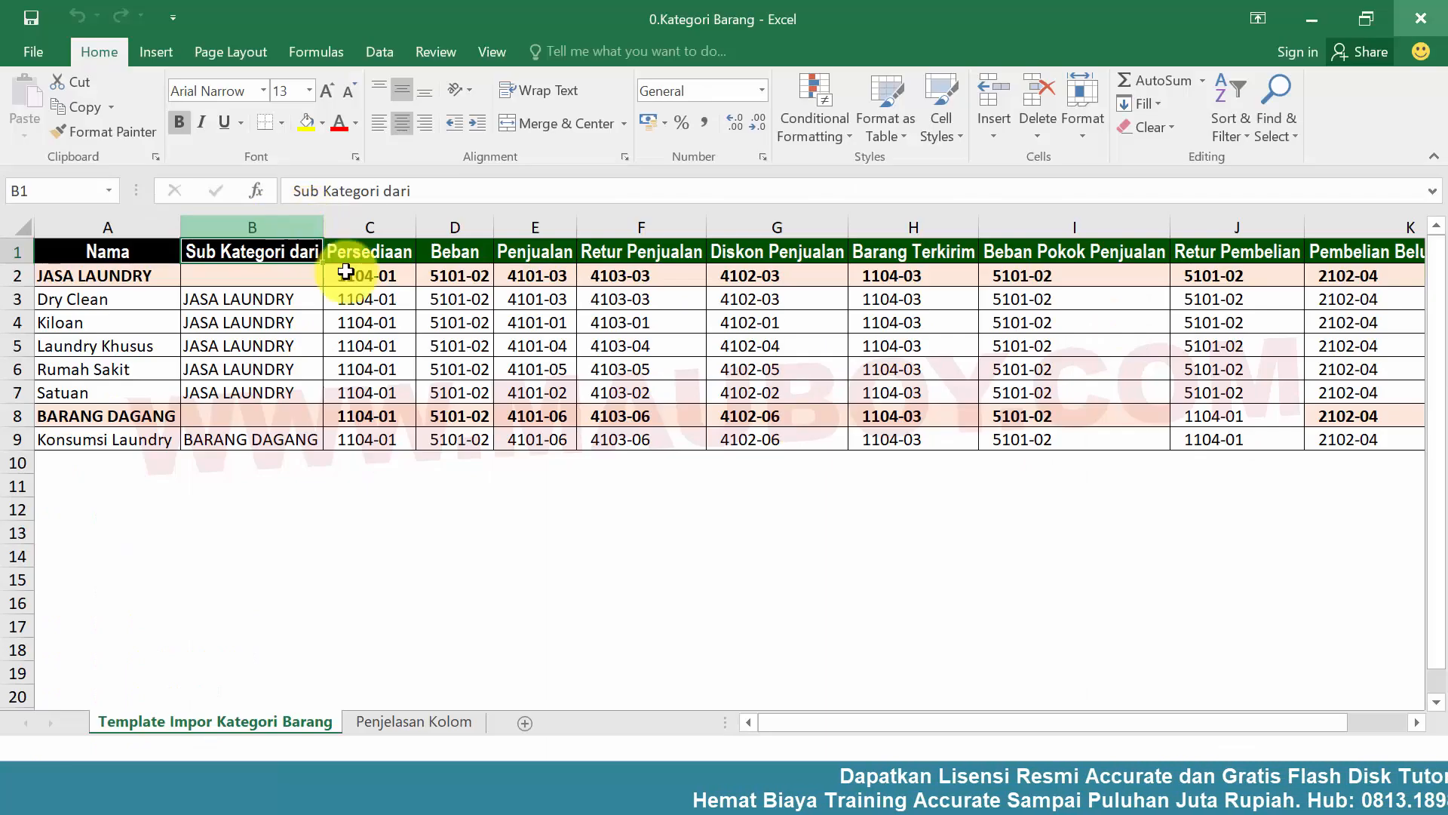
Examine the item categories and their account codes in the Template Impor Kategori Barang sheet
click(357, 297)
click(642, 394)
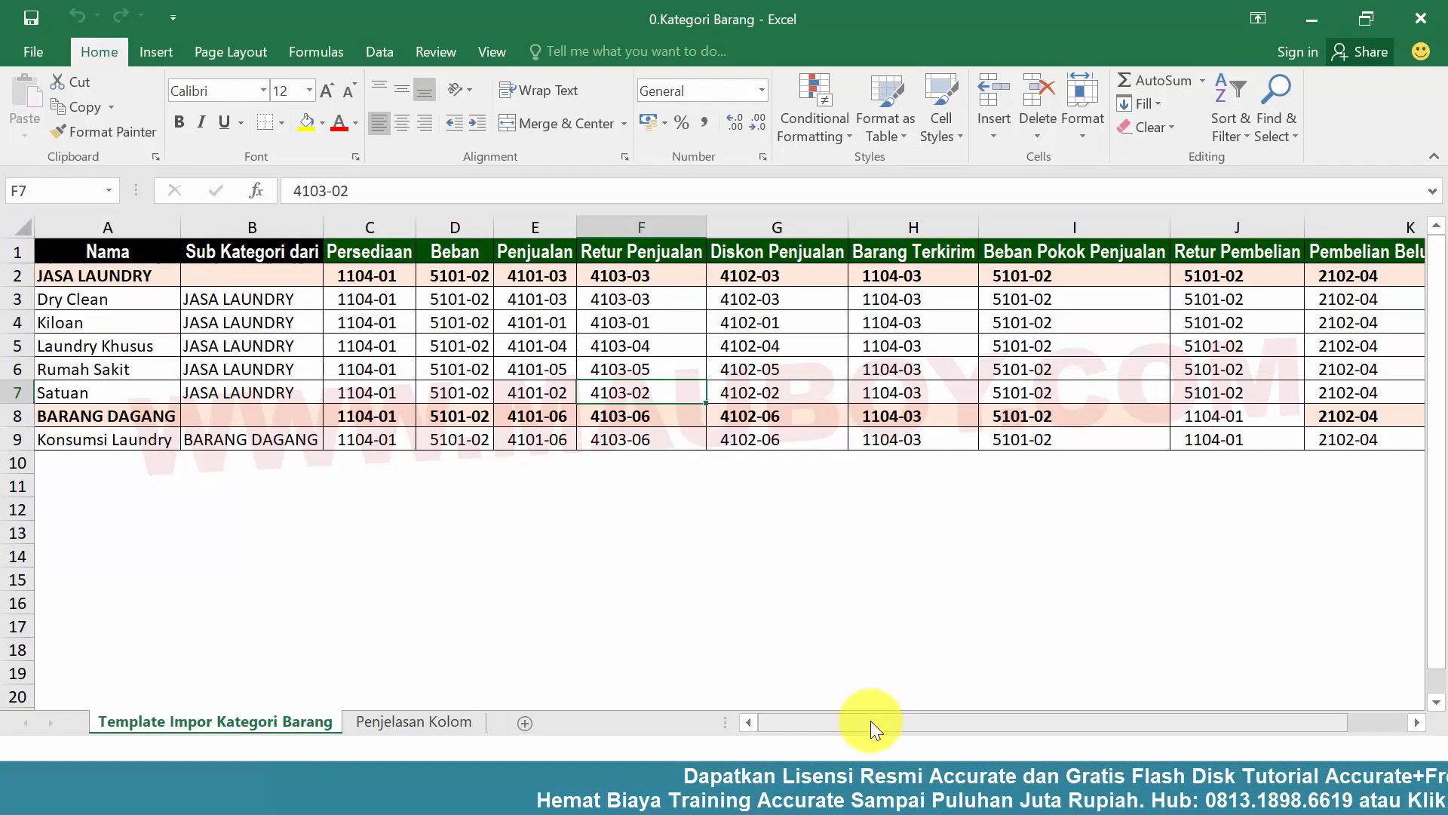
drag(870, 722, 771, 717)
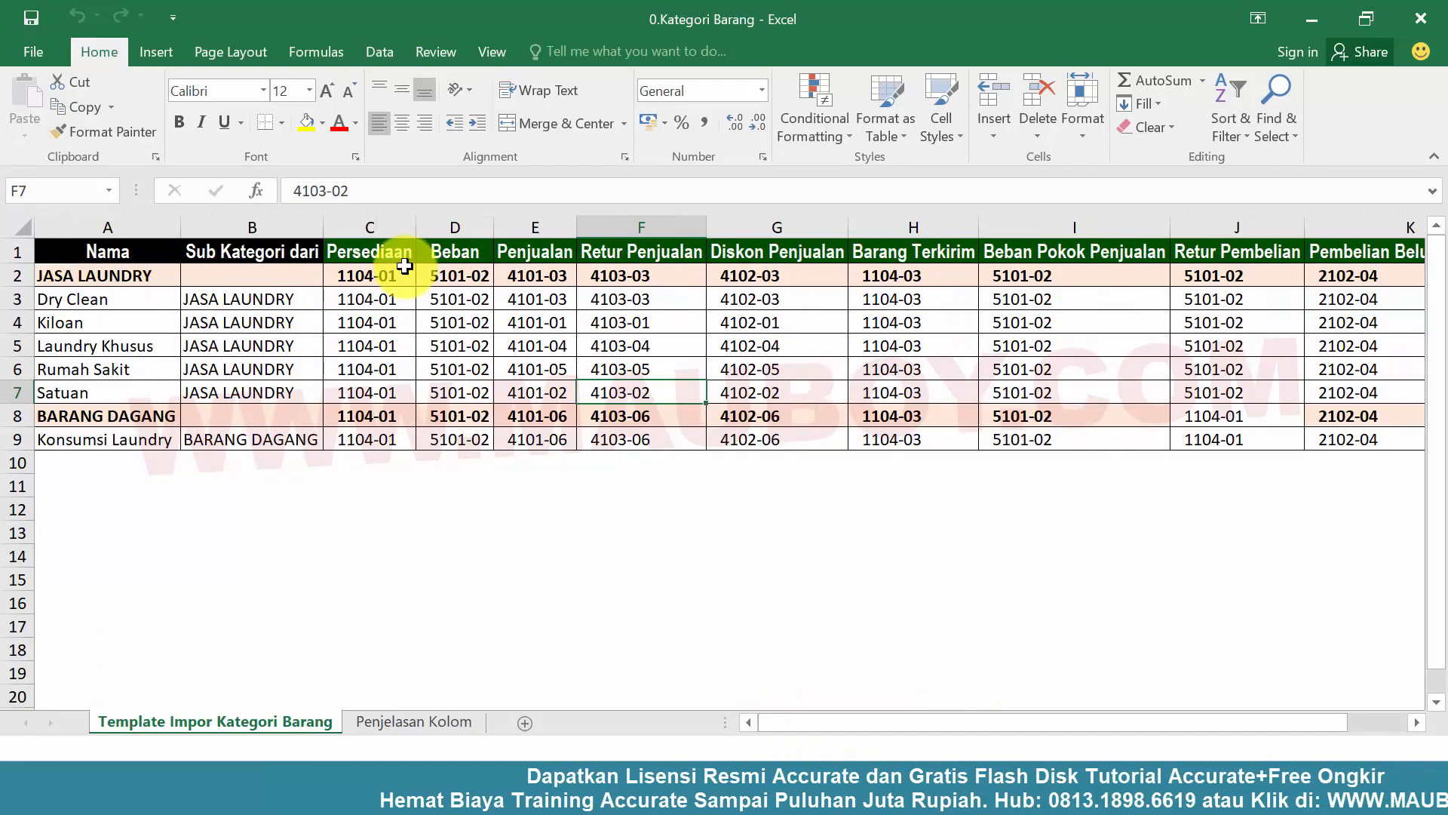
drag(391, 271, 1261, 427)
click(890, 369)
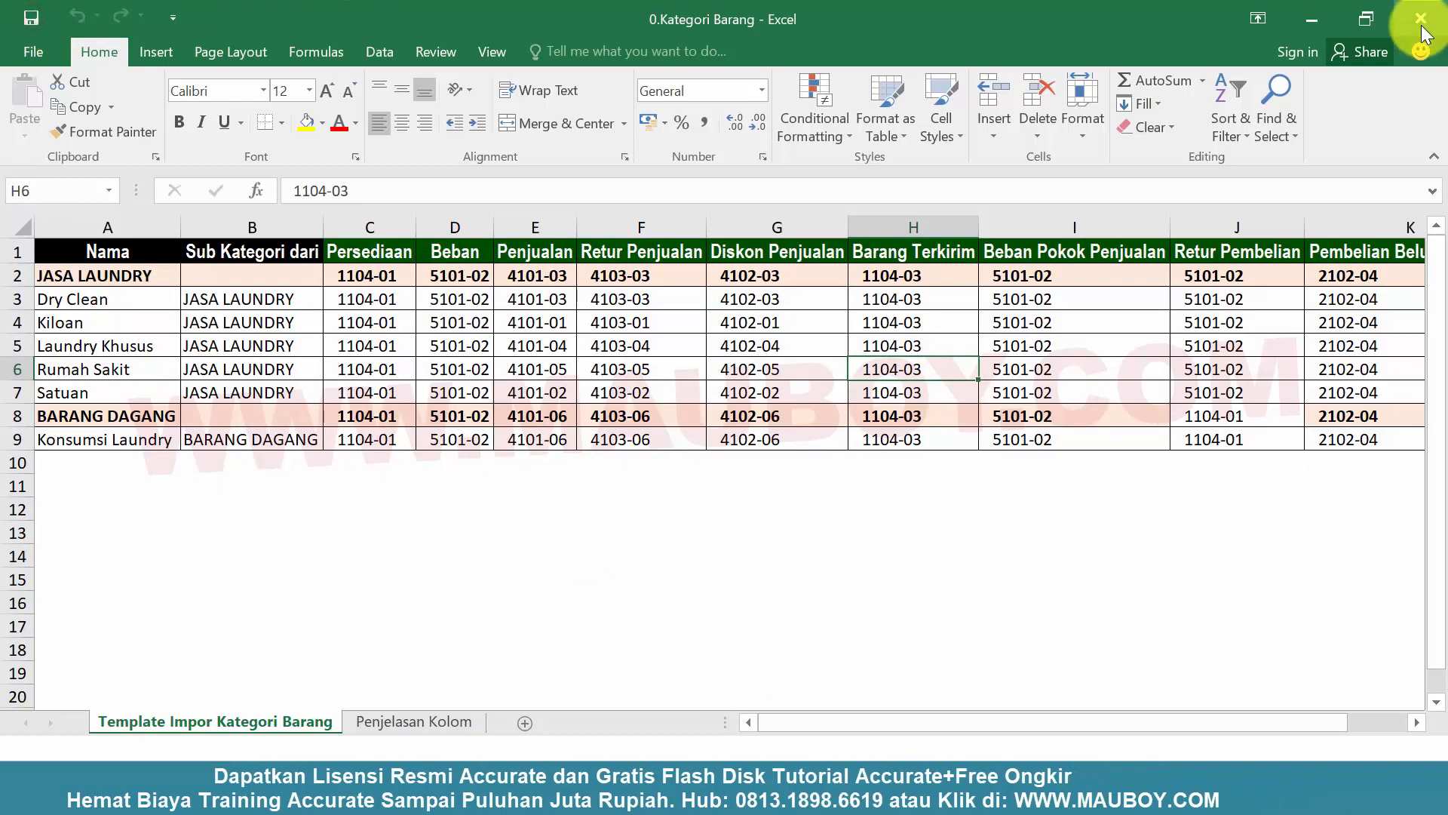
click(596, 301)
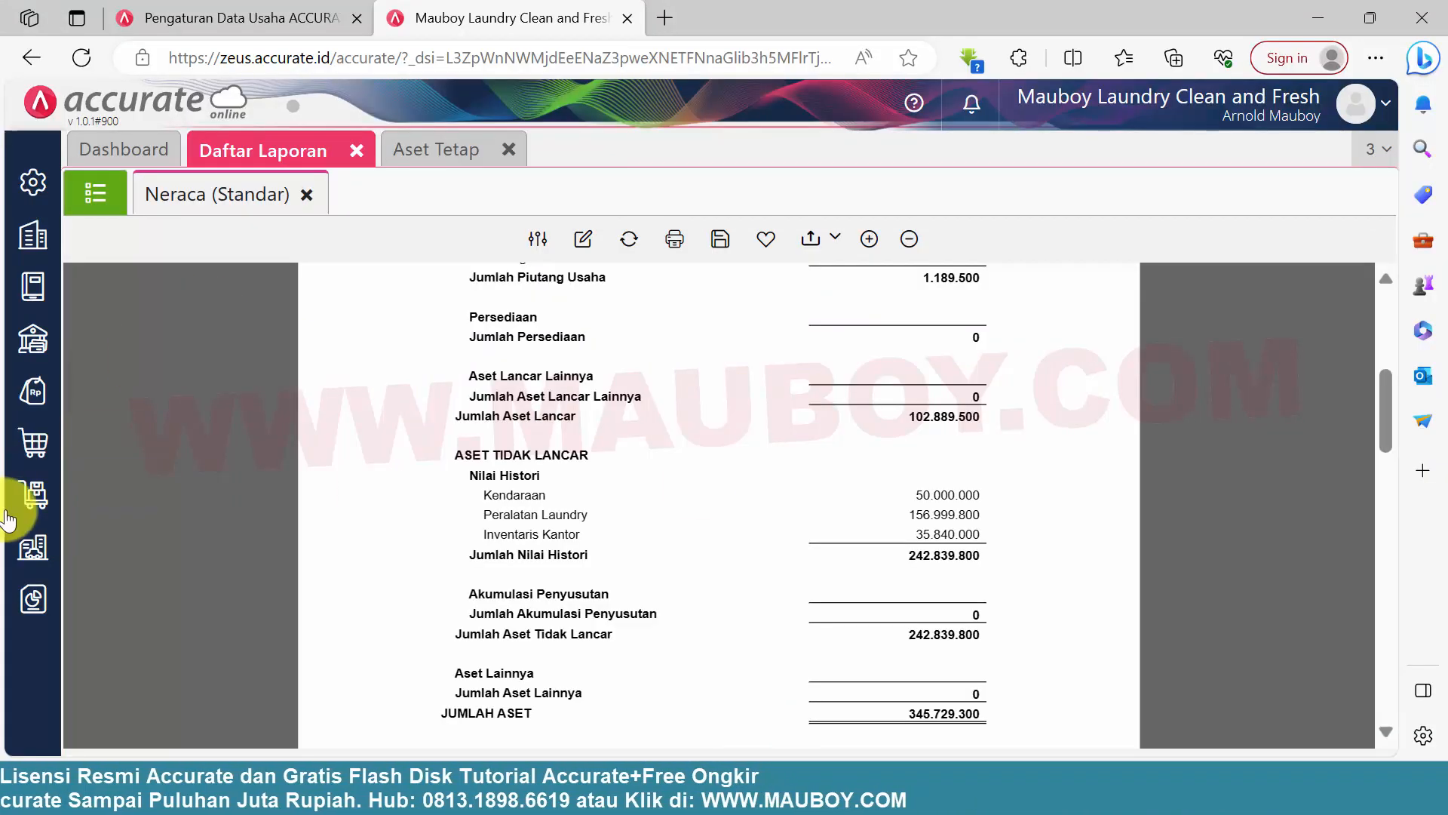
Switch to Accurate Online and show the list of item categories (Kategori Barang) in the Persediaan module
click(29, 496)
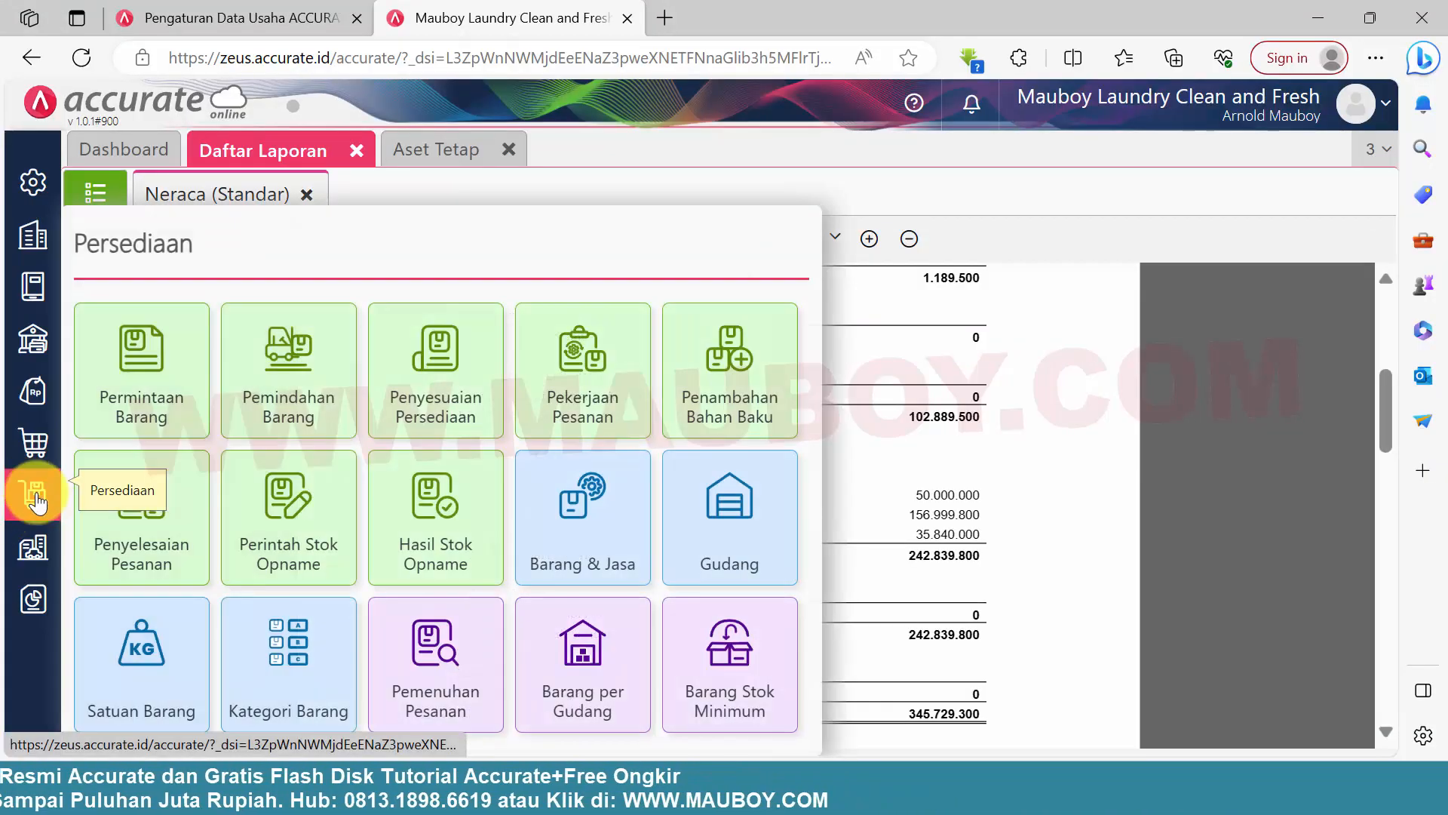
click(296, 675)
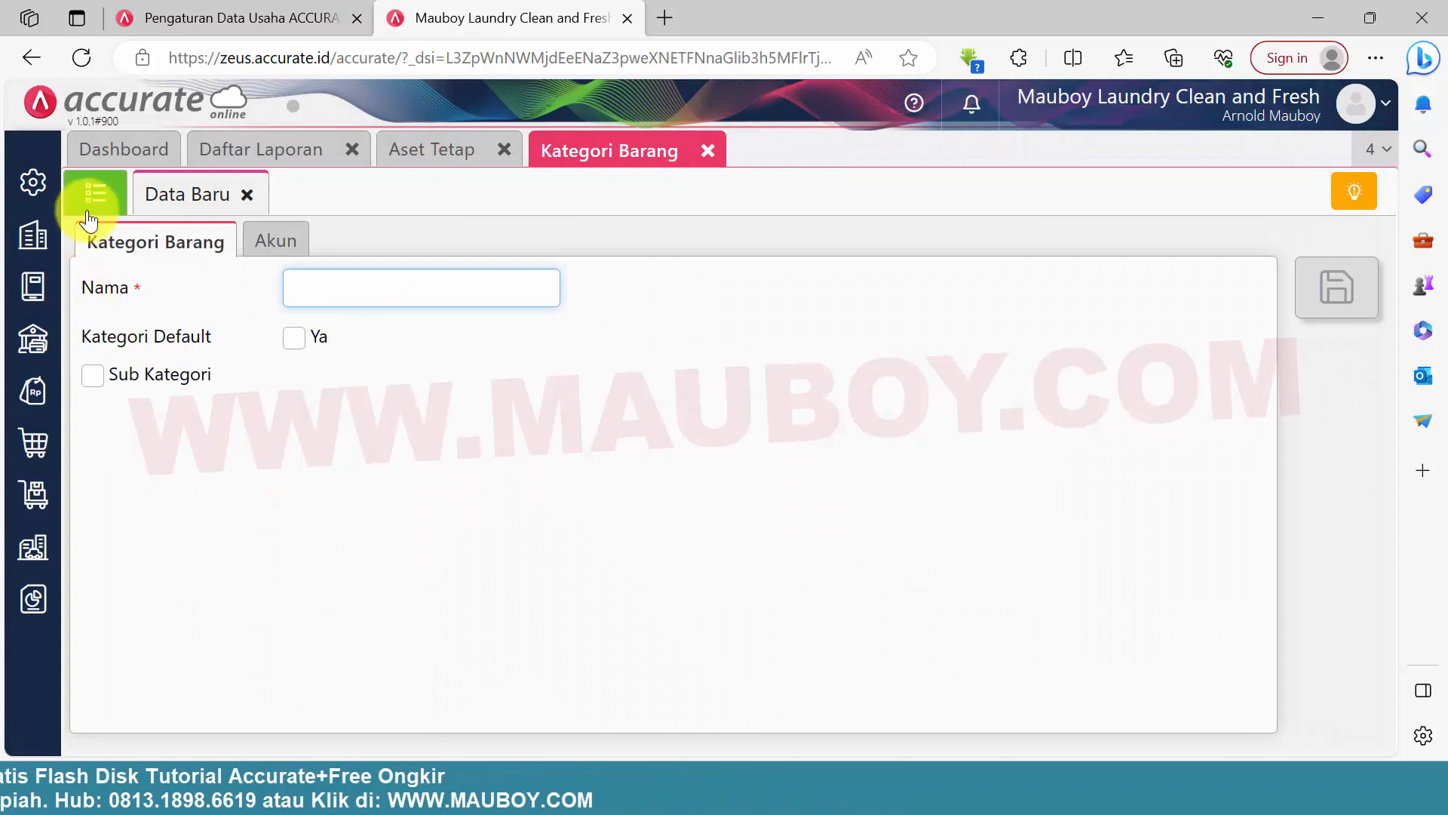
click(95, 194)
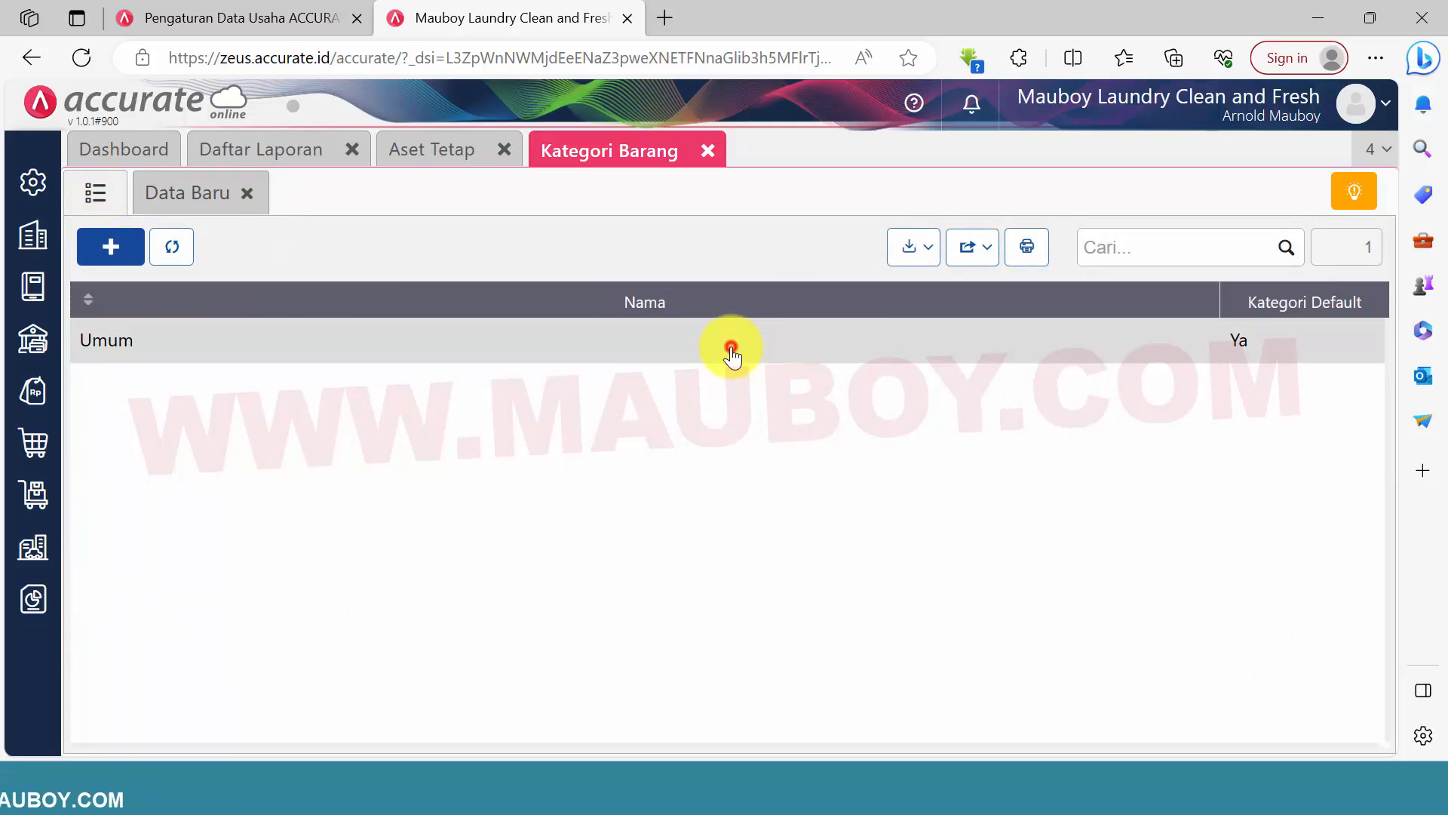
Check the account fields of the Umum category, and close both that record and the blank new one
click(731, 354)
click(268, 242)
scroll(467, 436, down, 1)
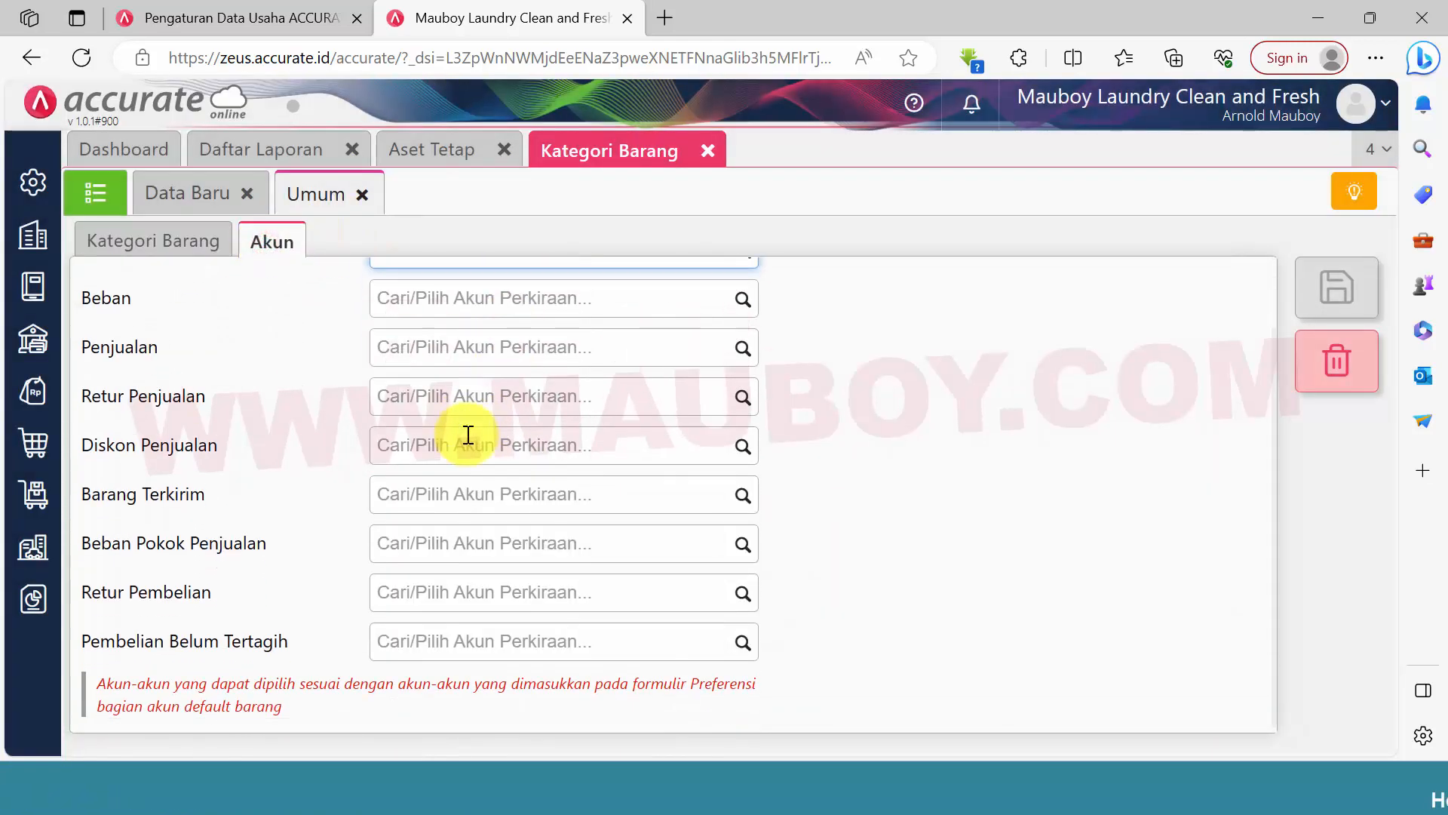
click(362, 194)
click(246, 194)
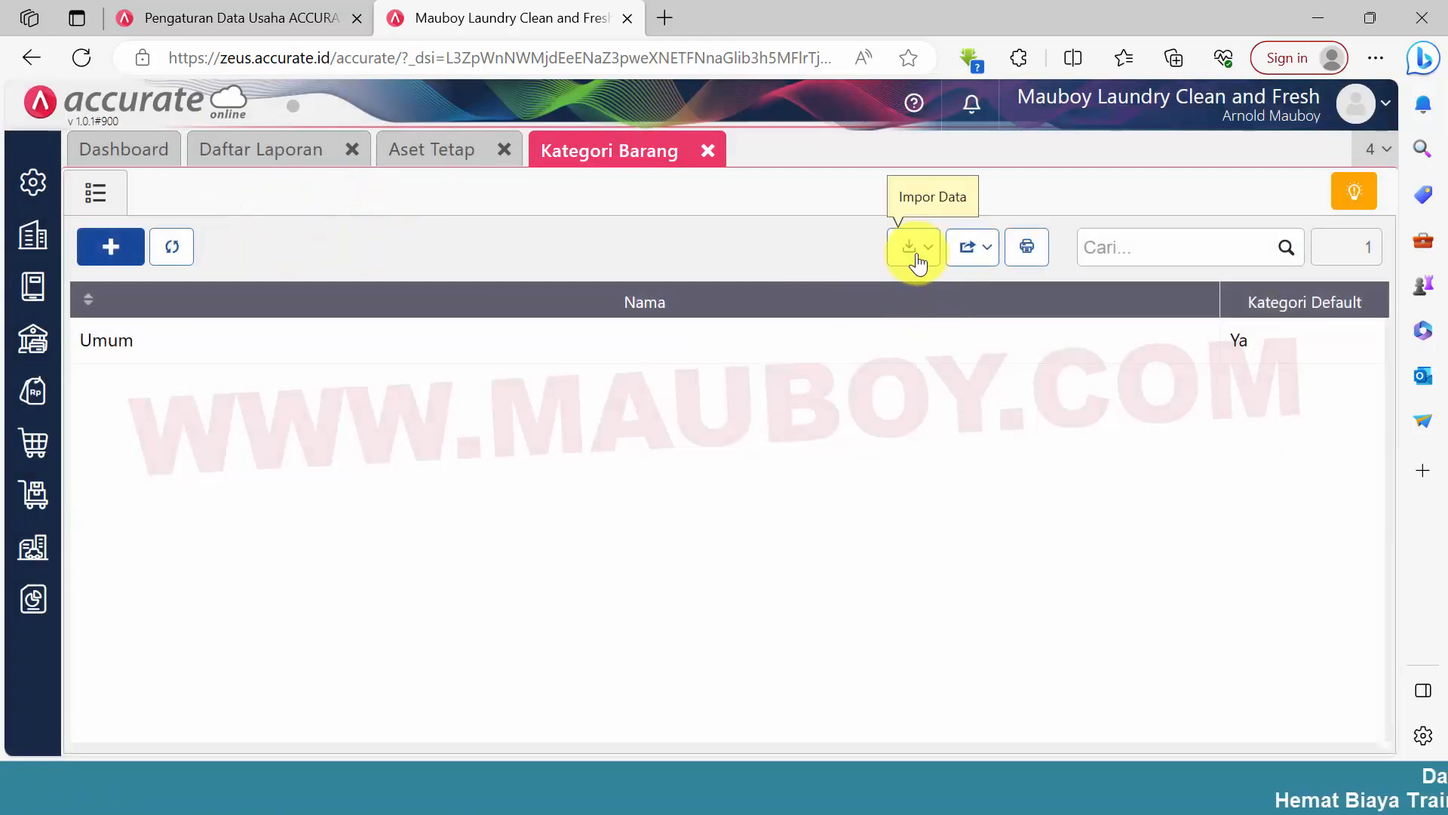
Start an Excel import of item categories and upload the 0.Kategori Barang file from the Barang dan Jasa folder
click(901, 309)
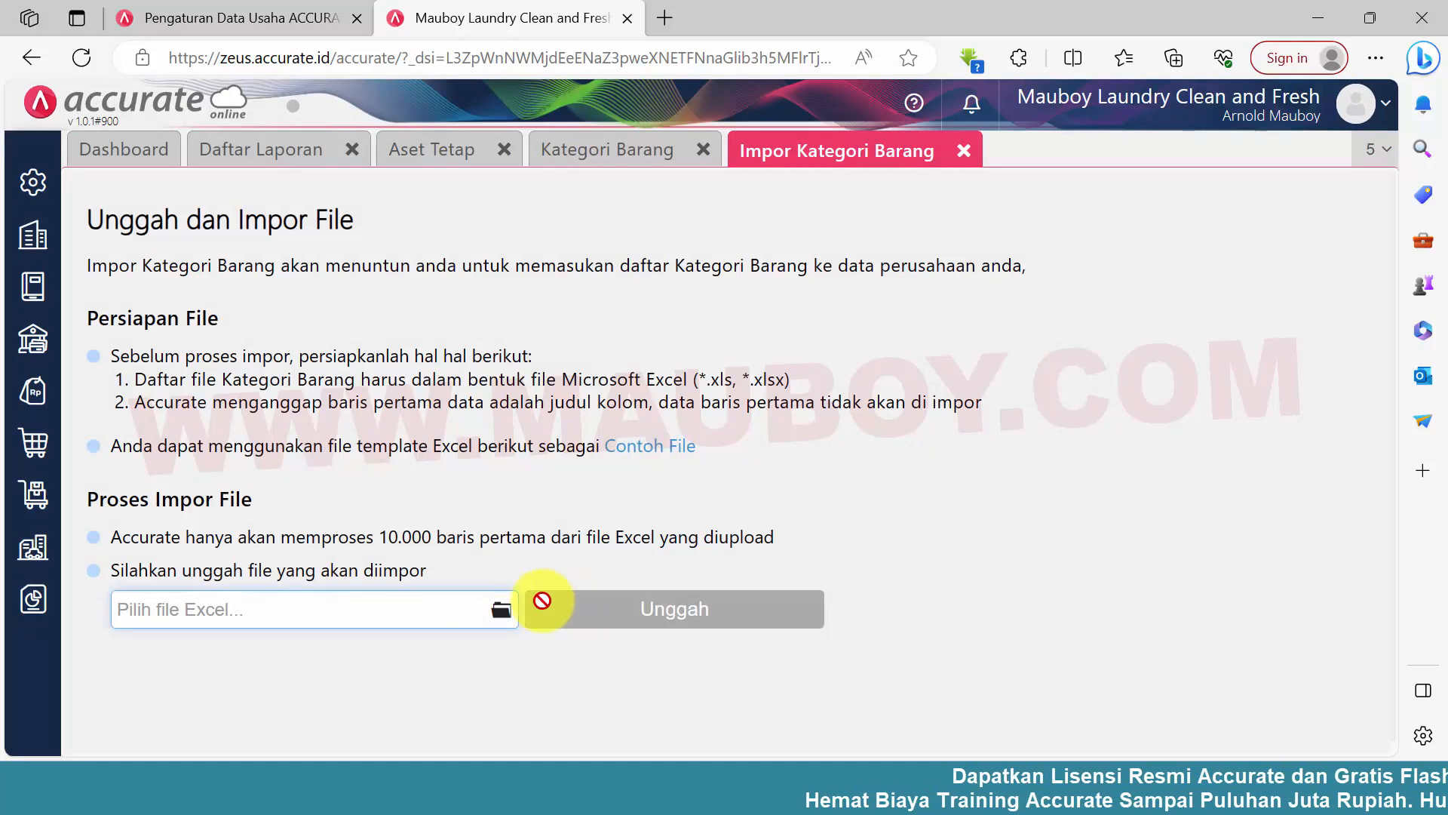
click(500, 609)
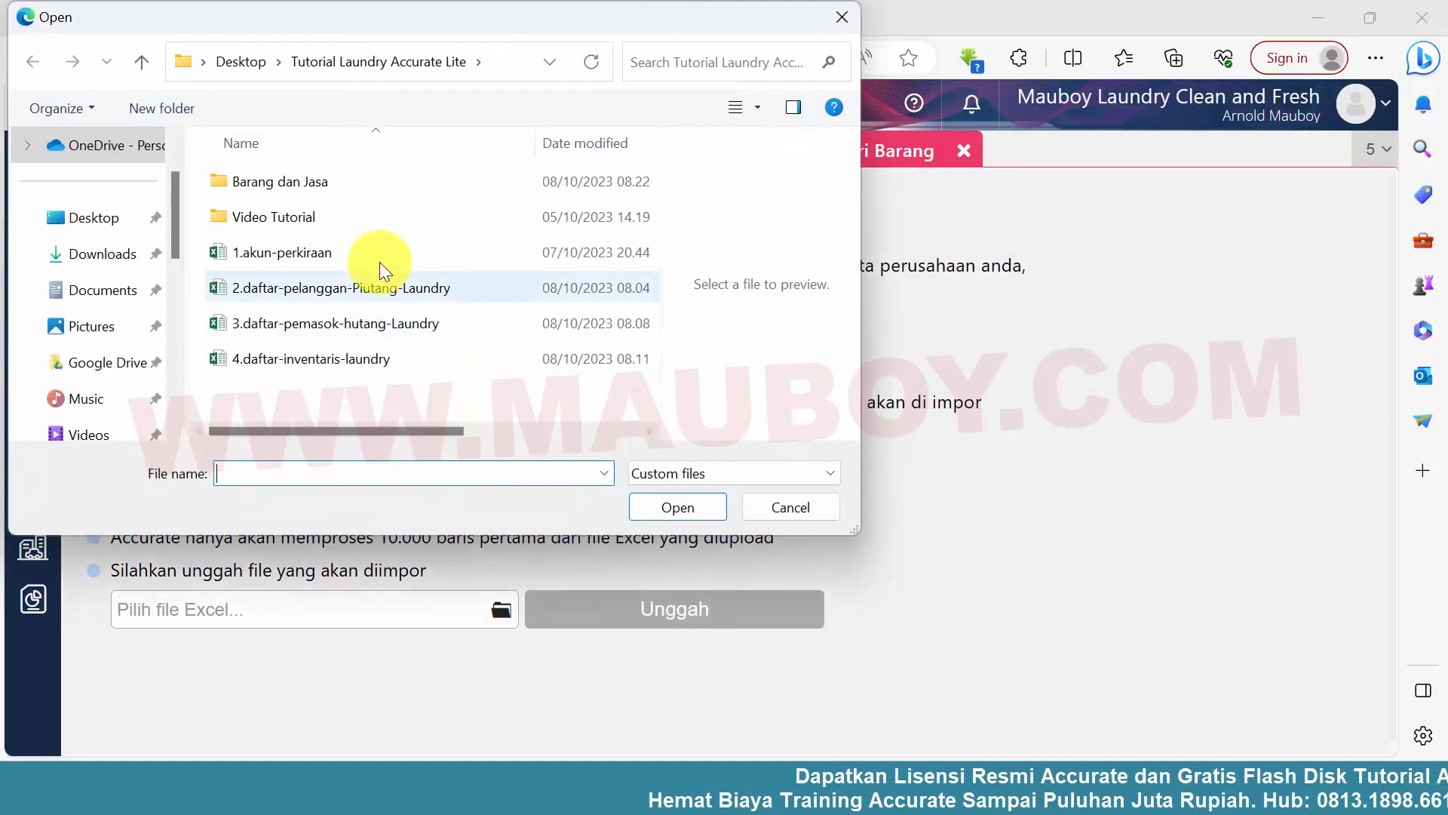
double_click(291, 181)
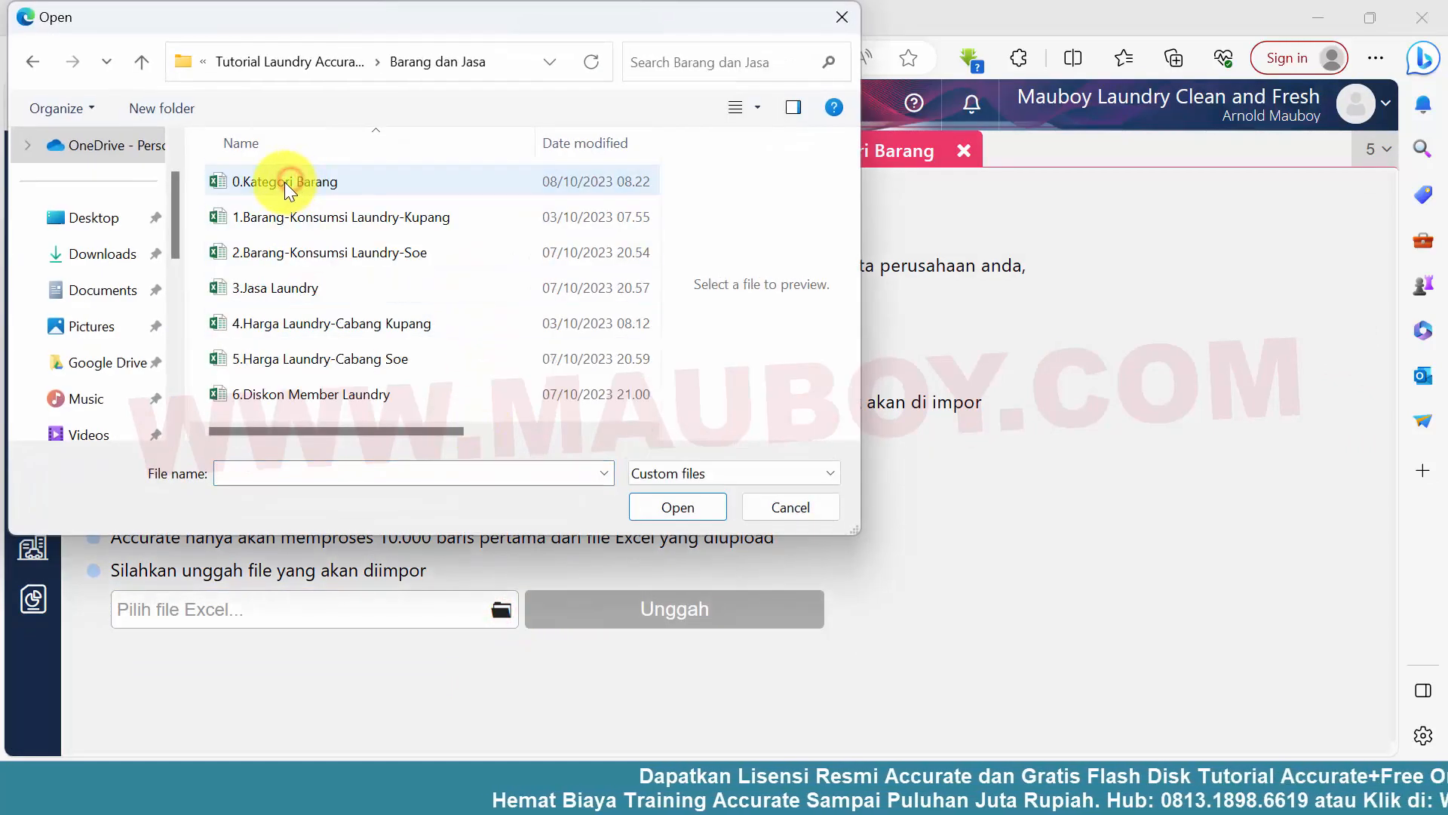
double_click(284, 183)
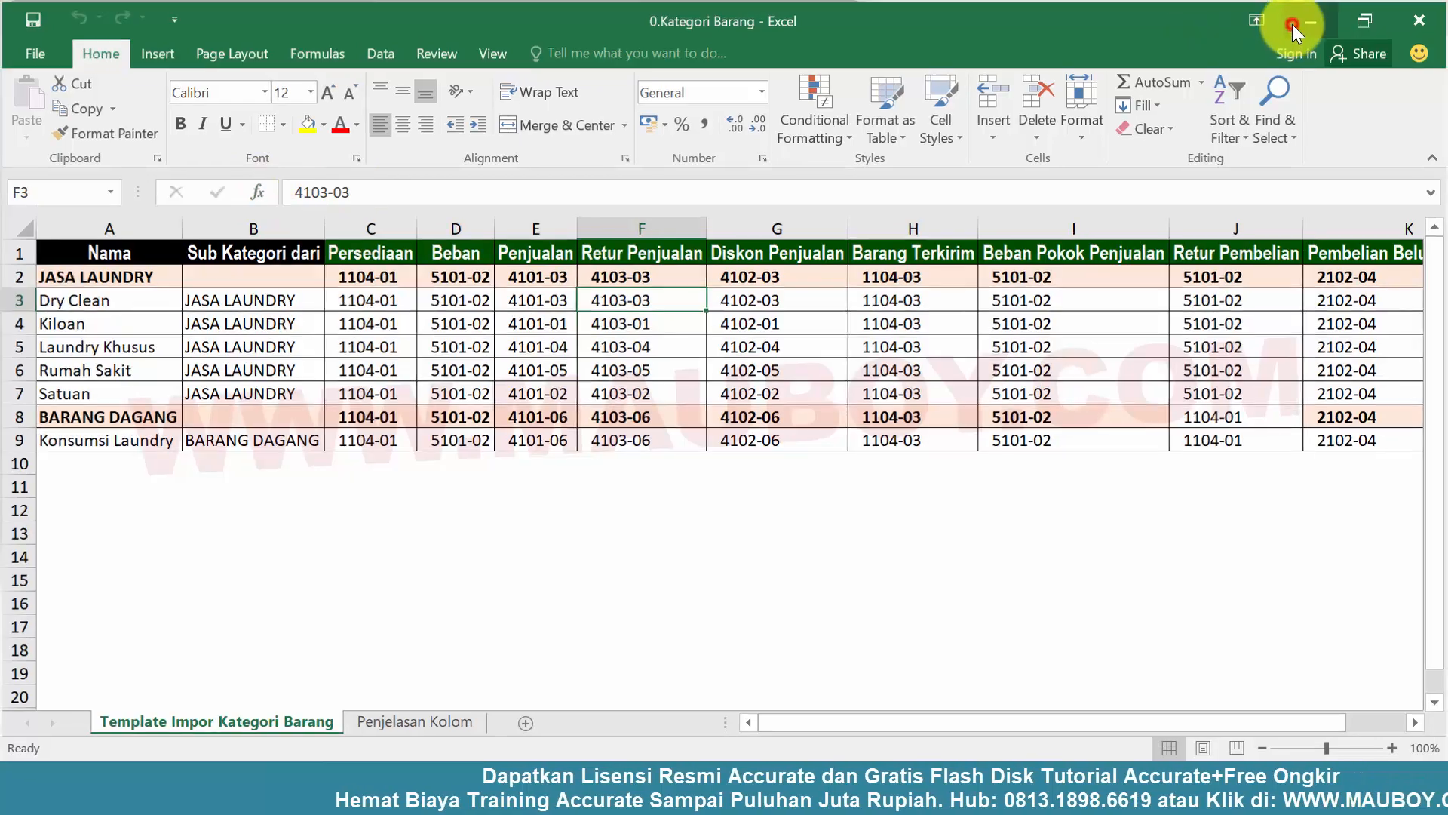
click(1292, 24)
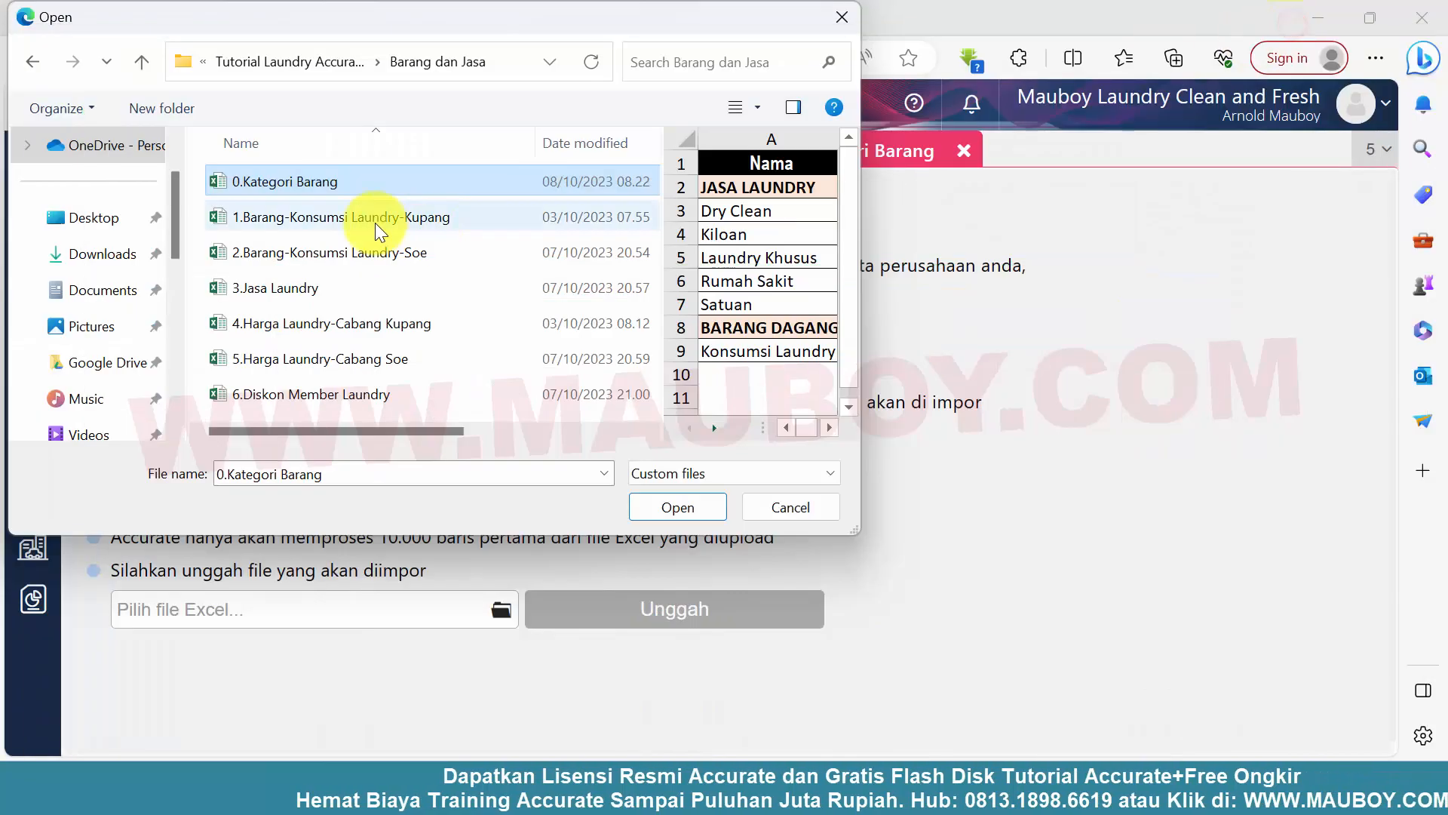
click(653, 510)
click(736, 612)
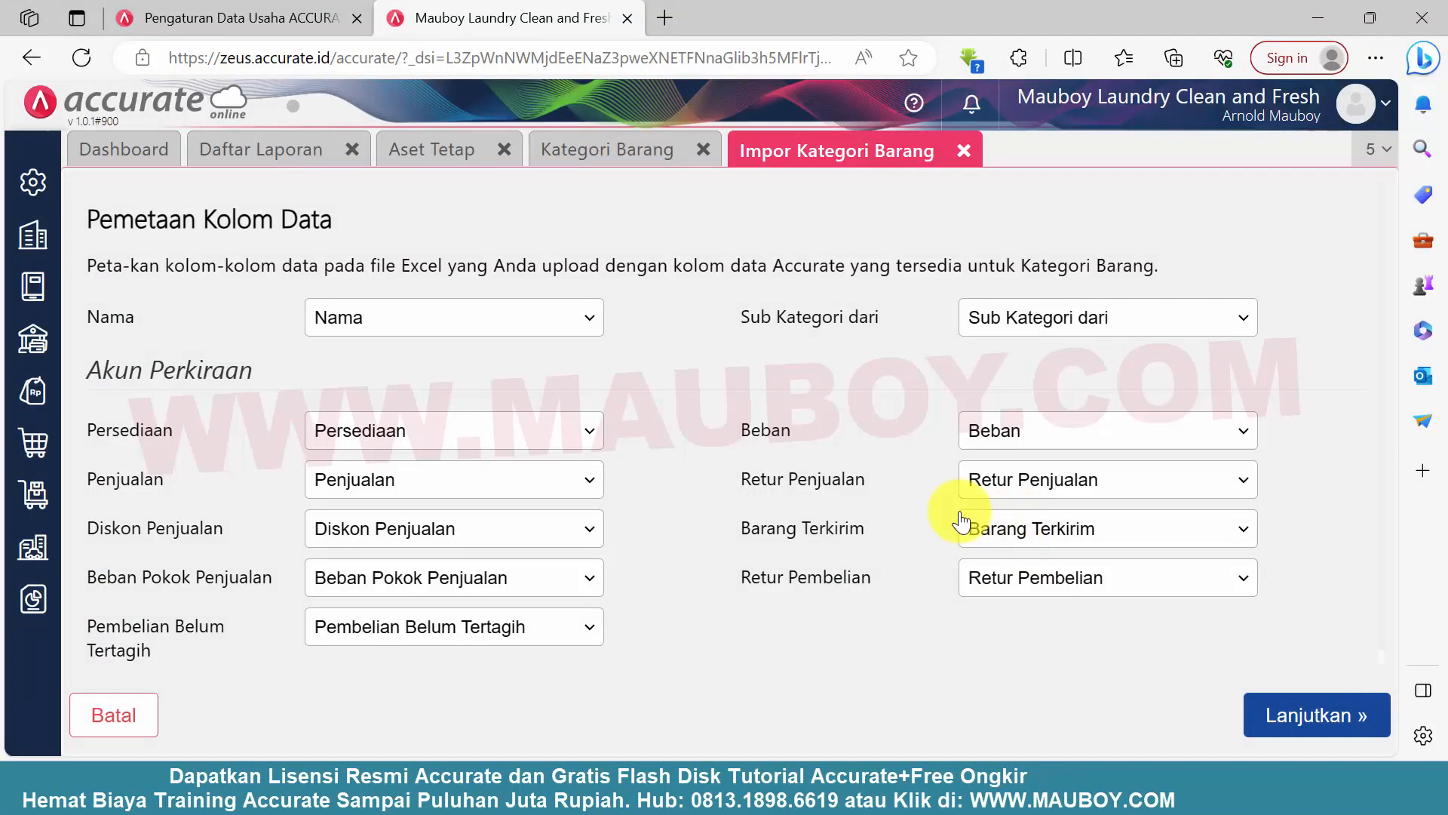
Clear the column mapping of the Persediaan account and map it to the Persediaan column again
click(412, 437)
click(411, 483)
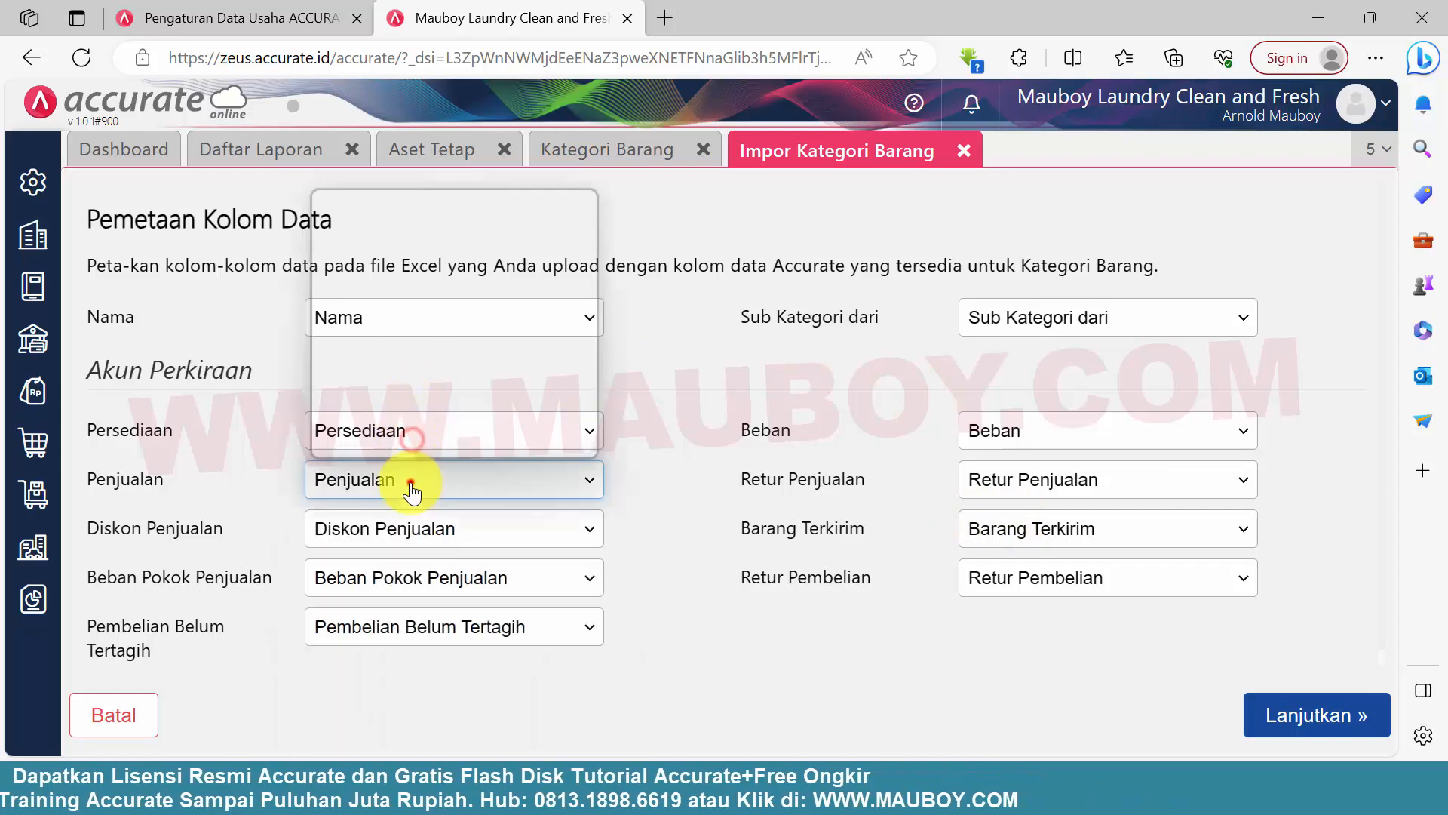
click(442, 439)
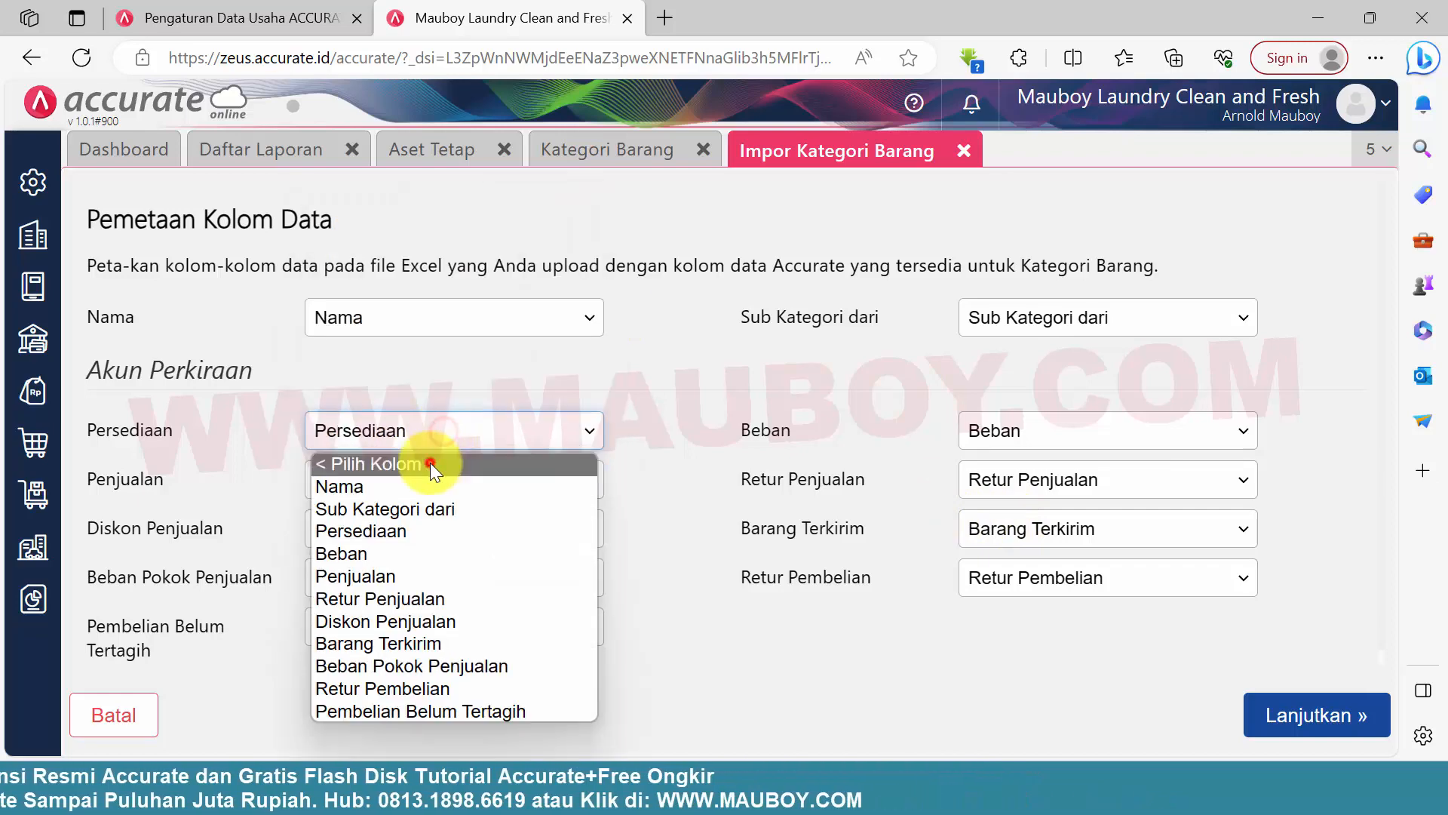
click(430, 463)
click(418, 431)
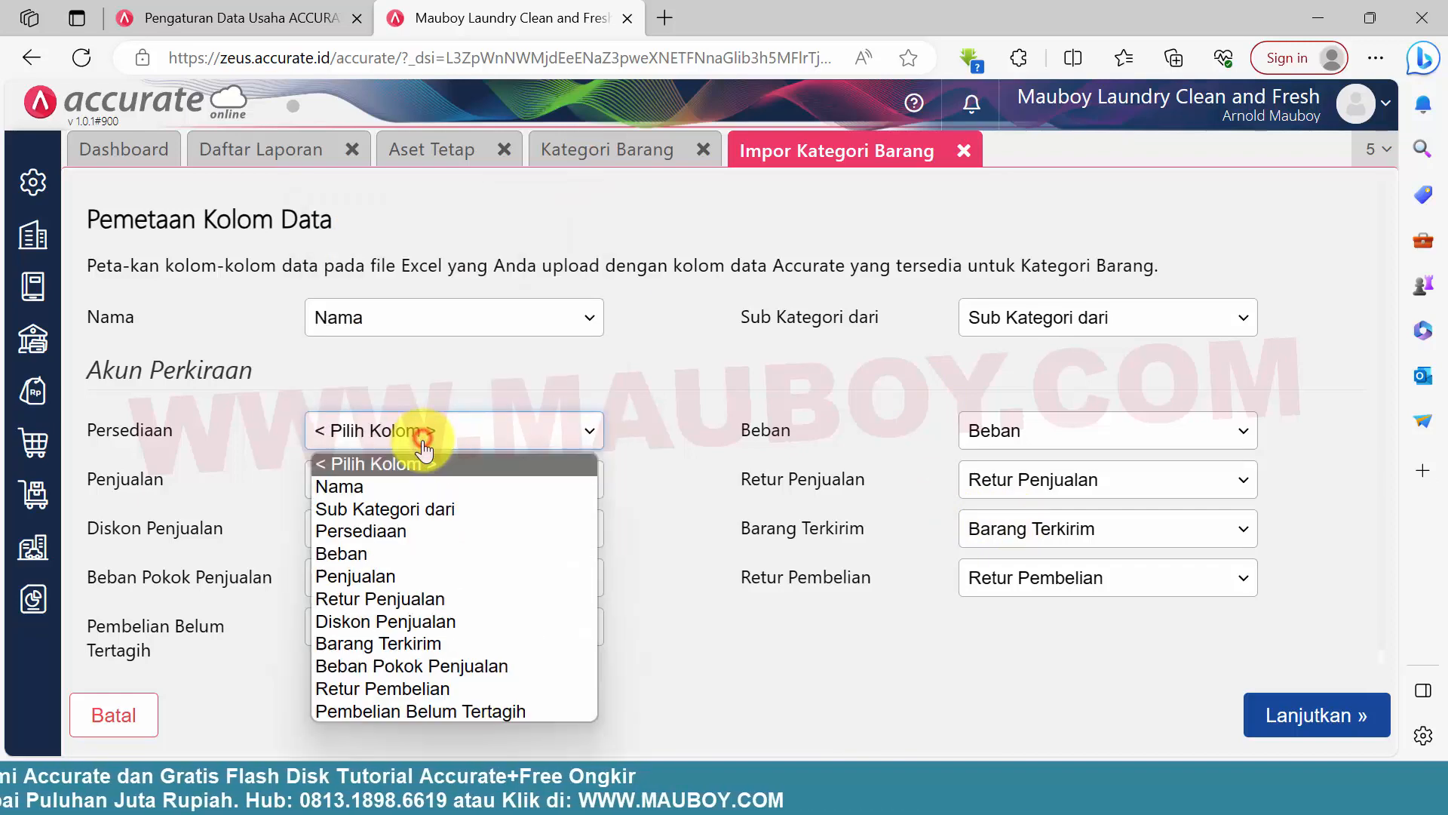
click(417, 531)
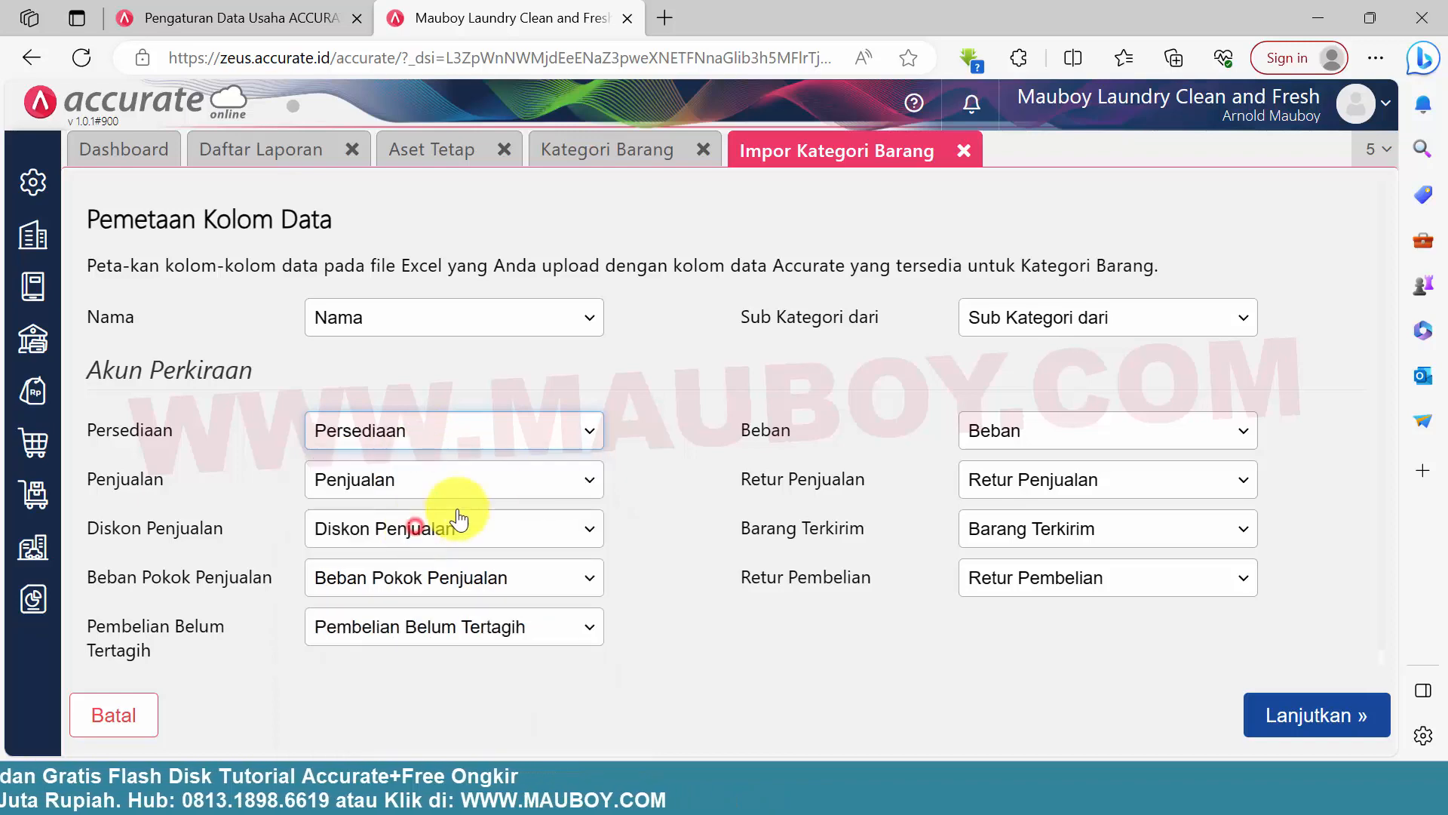
Accept the column mapping and enable the option to update data and save opening balances for records already in the database
click(1334, 721)
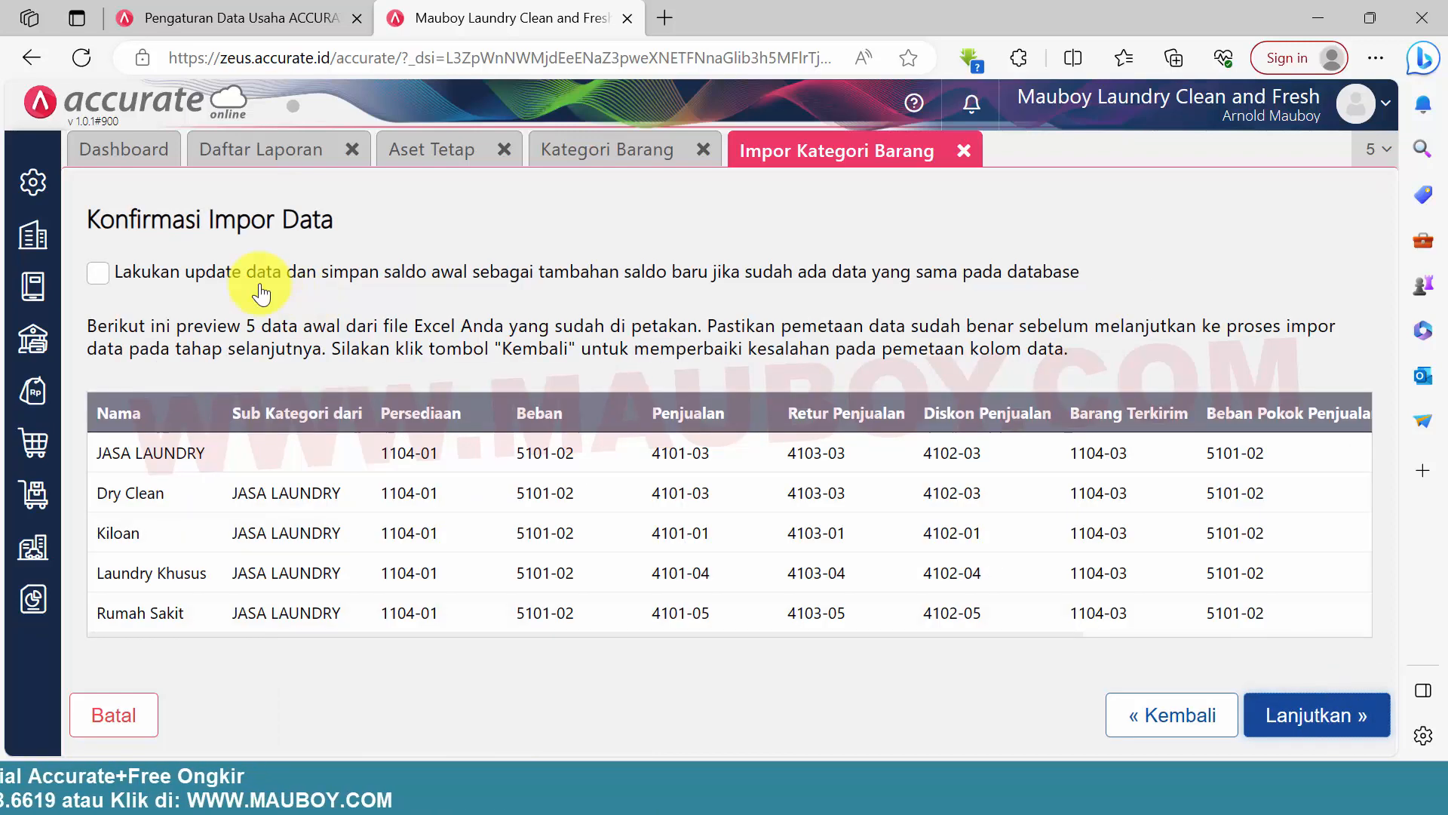
drag(206, 273, 1071, 273)
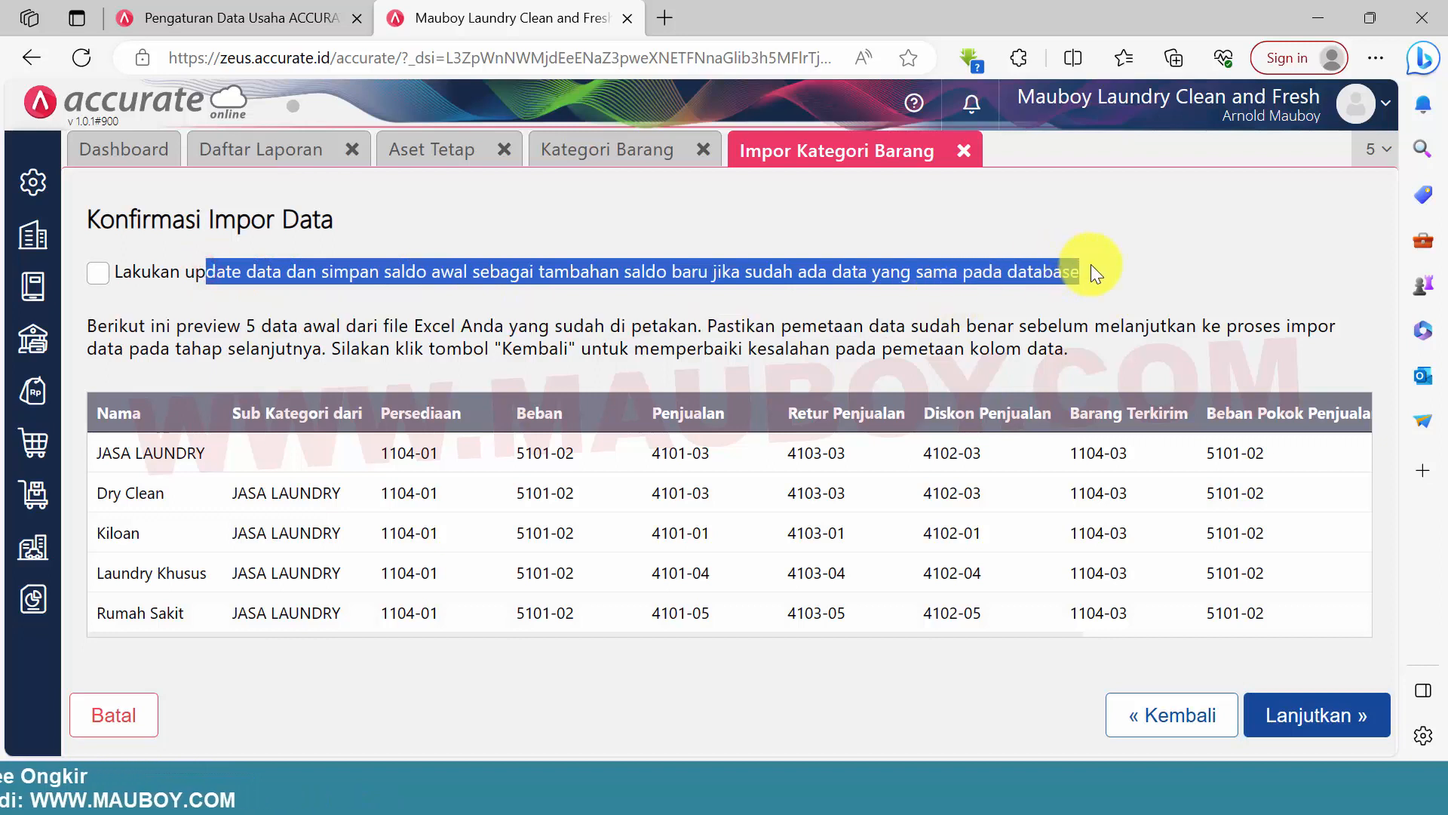
click(1141, 277)
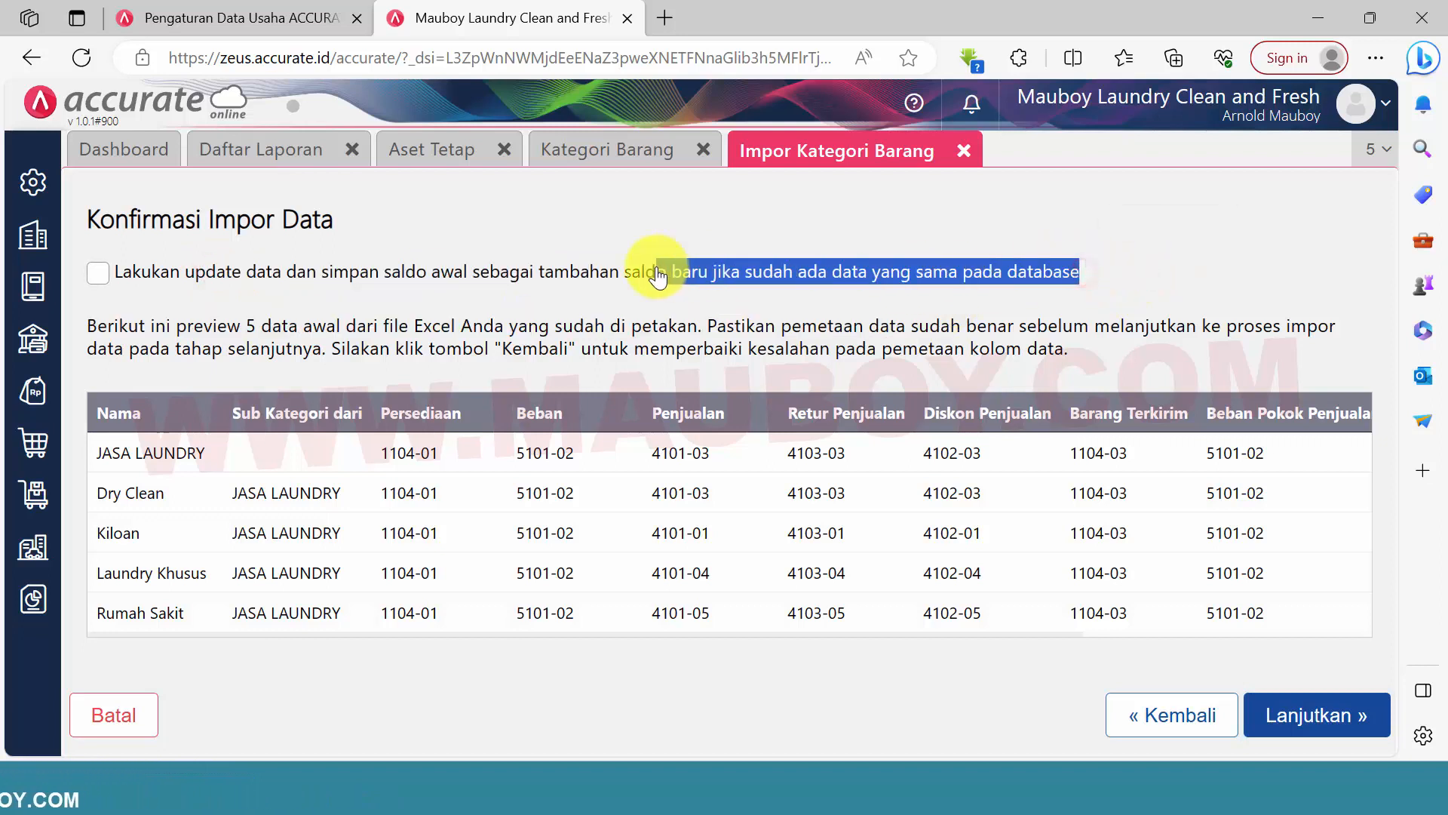
click(948, 676)
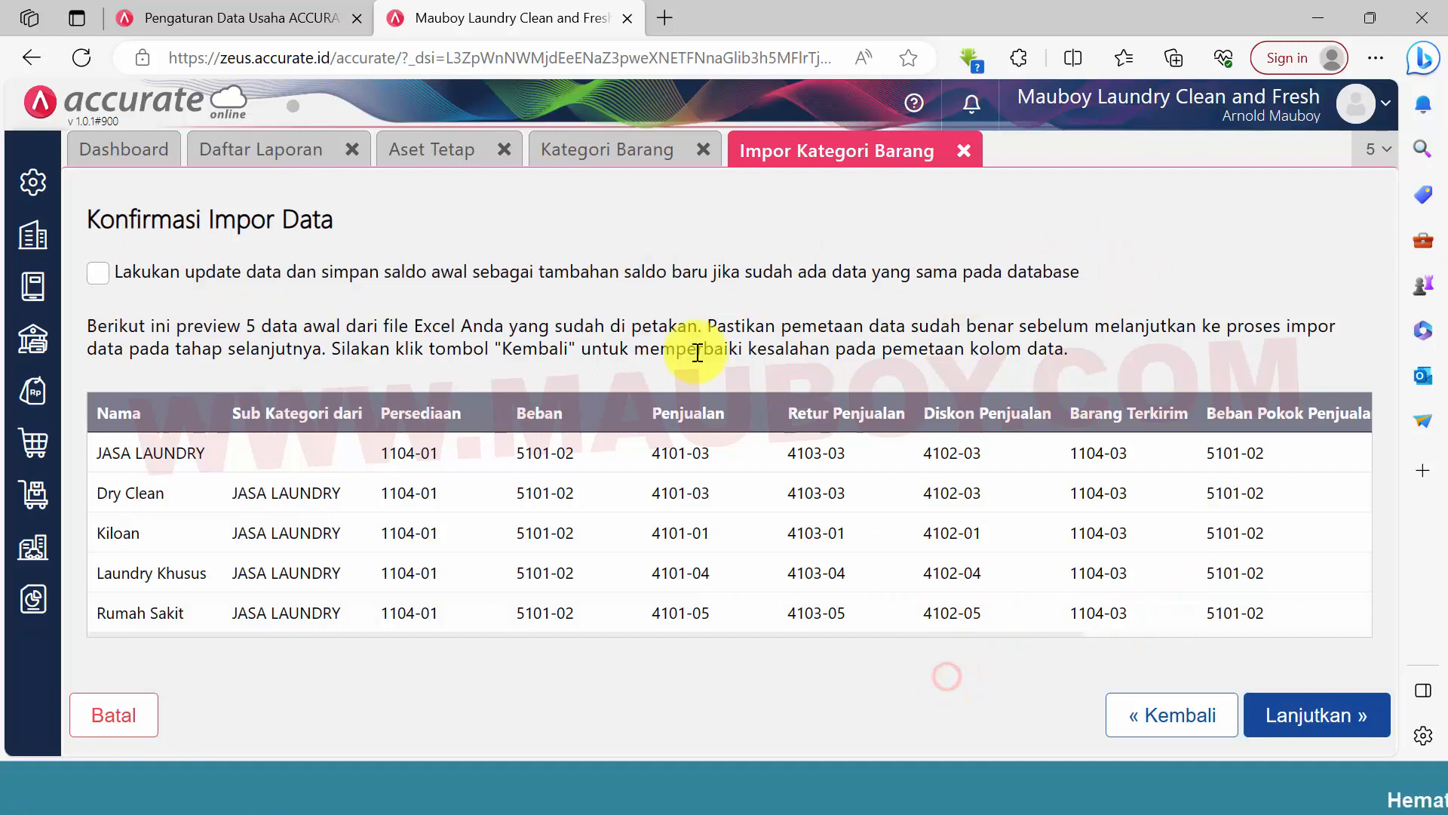
click(617, 283)
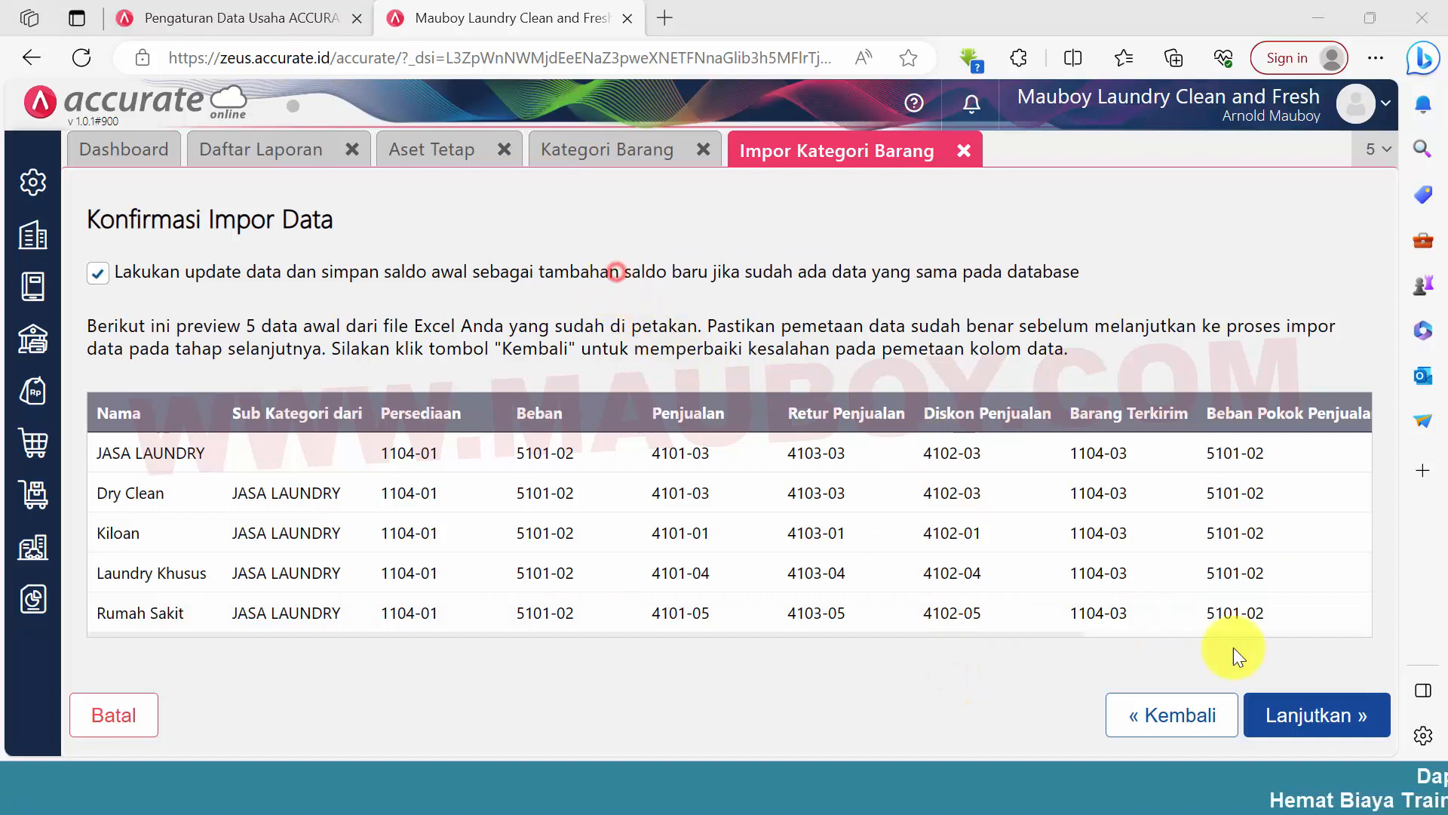
Run the item category import and finish it to return to the category list
click(1332, 715)
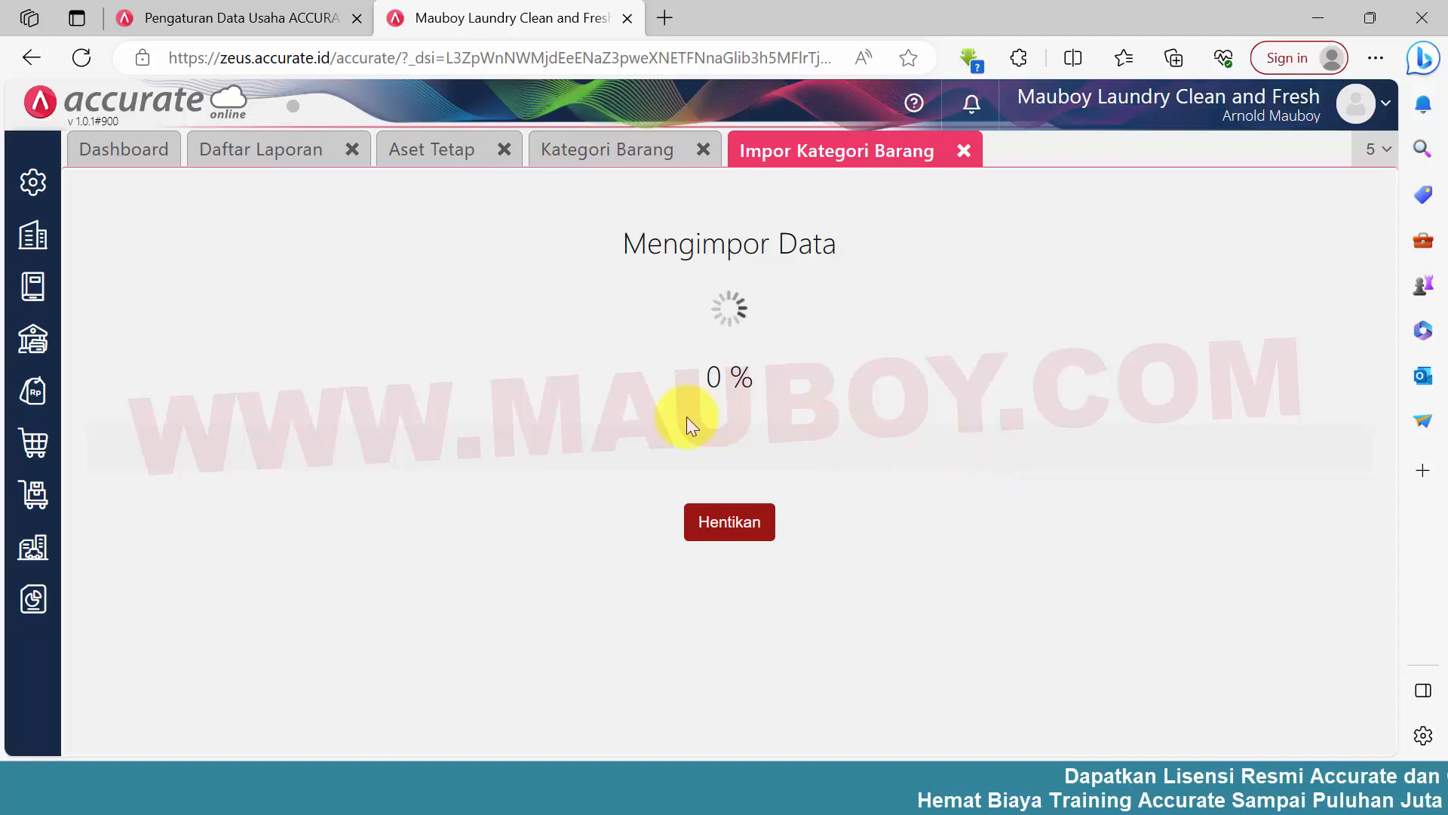
click(1347, 705)
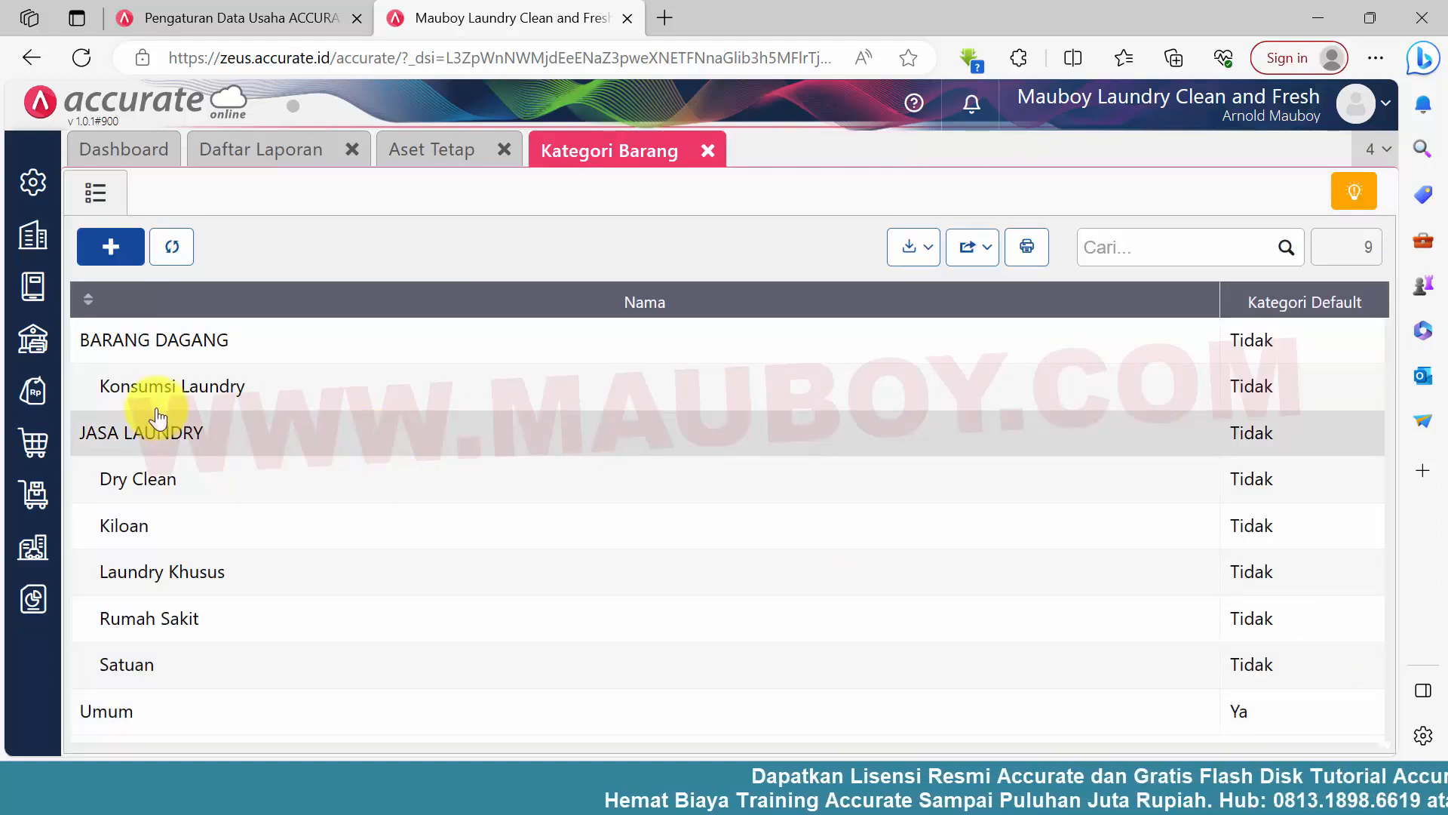
Check the account fields of the imported Konsumsi Laundry category and return to the category list
click(269, 391)
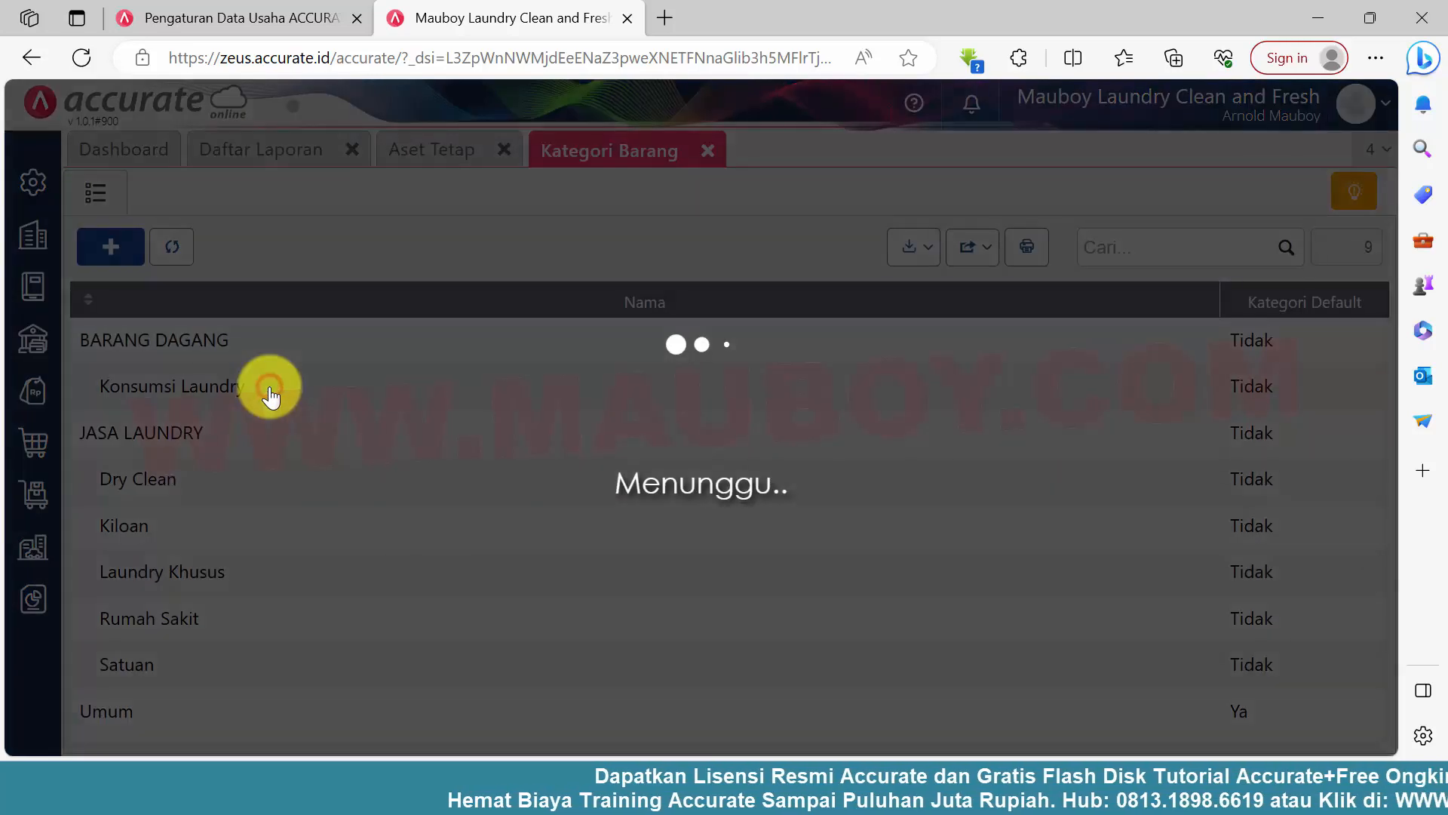
click(300, 239)
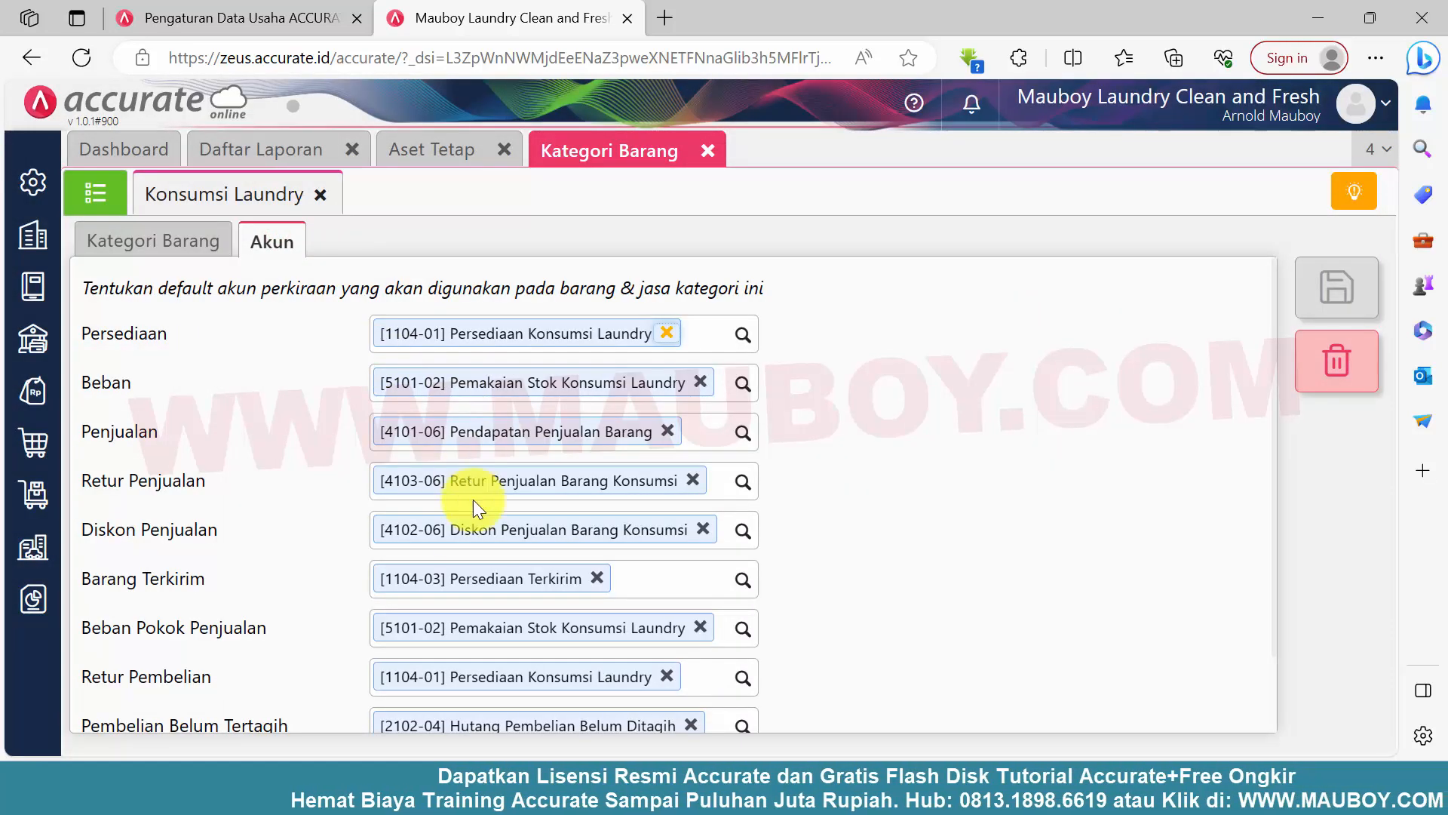
scroll(475, 501, down, 2)
click(95, 193)
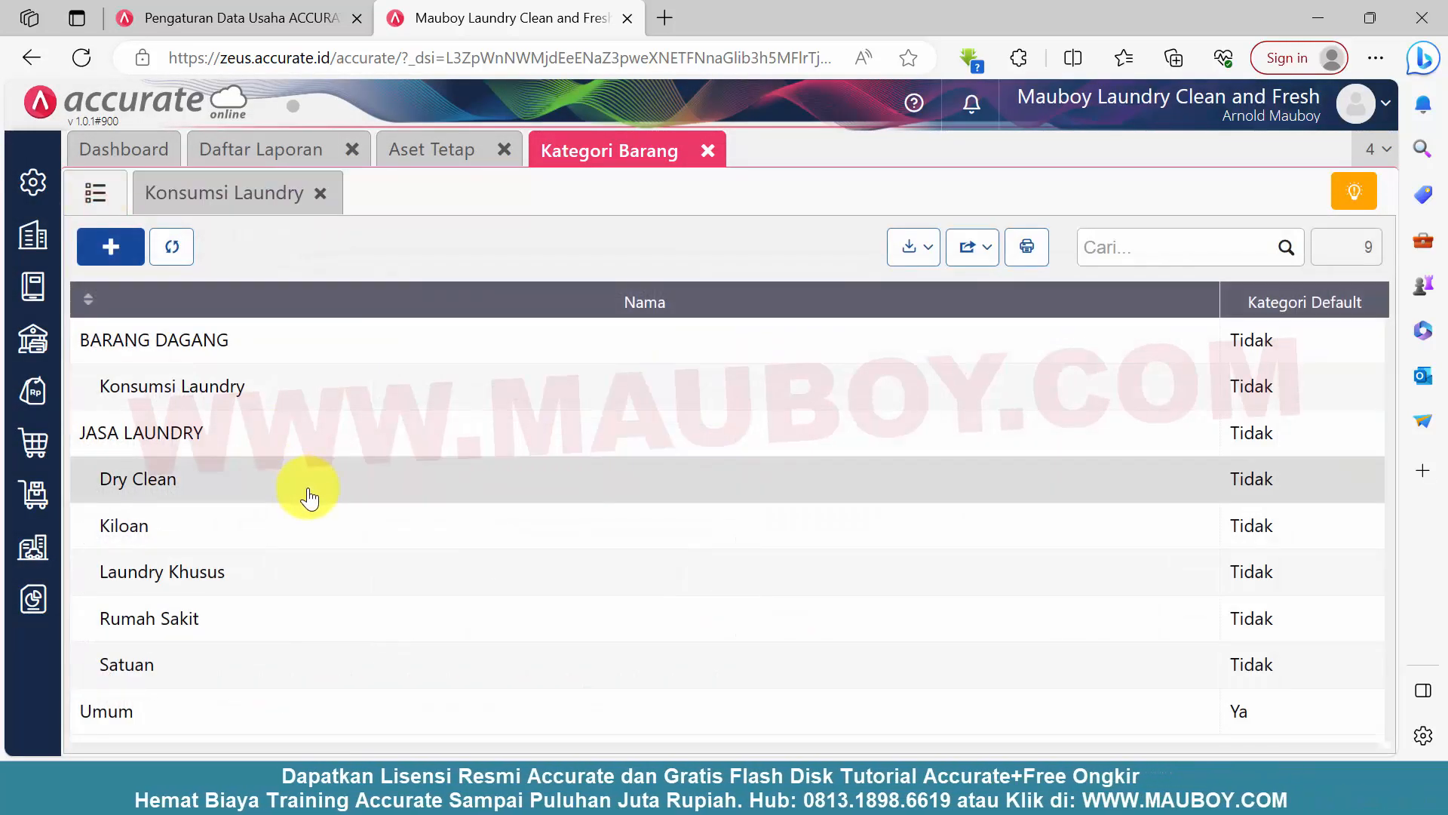
Check the account fields of the Dry Clean category, including its Penjualan account, and return to the category list
click(306, 495)
click(285, 246)
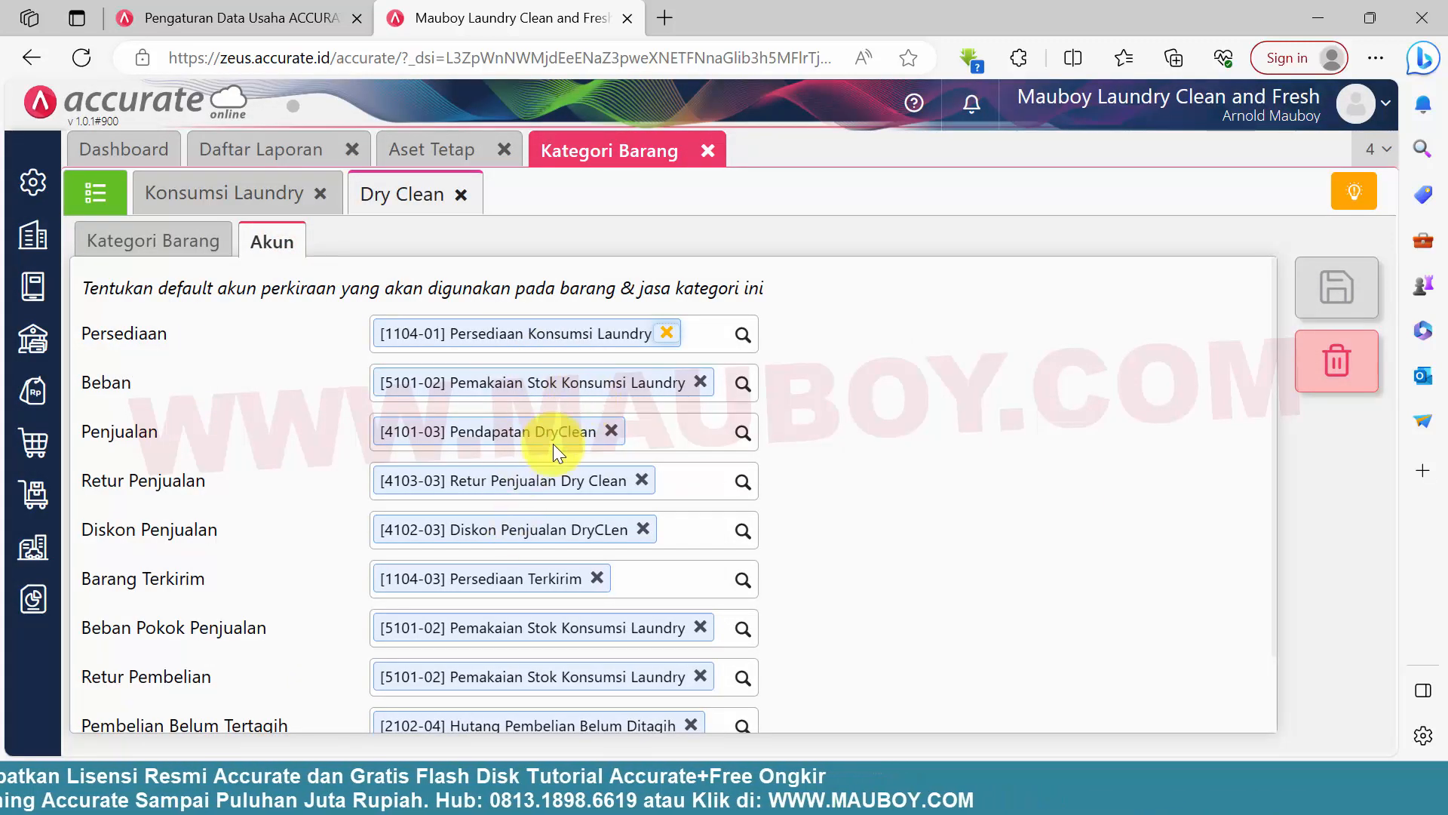
drag(202, 435, 101, 432)
scroll(510, 569, down, 3)
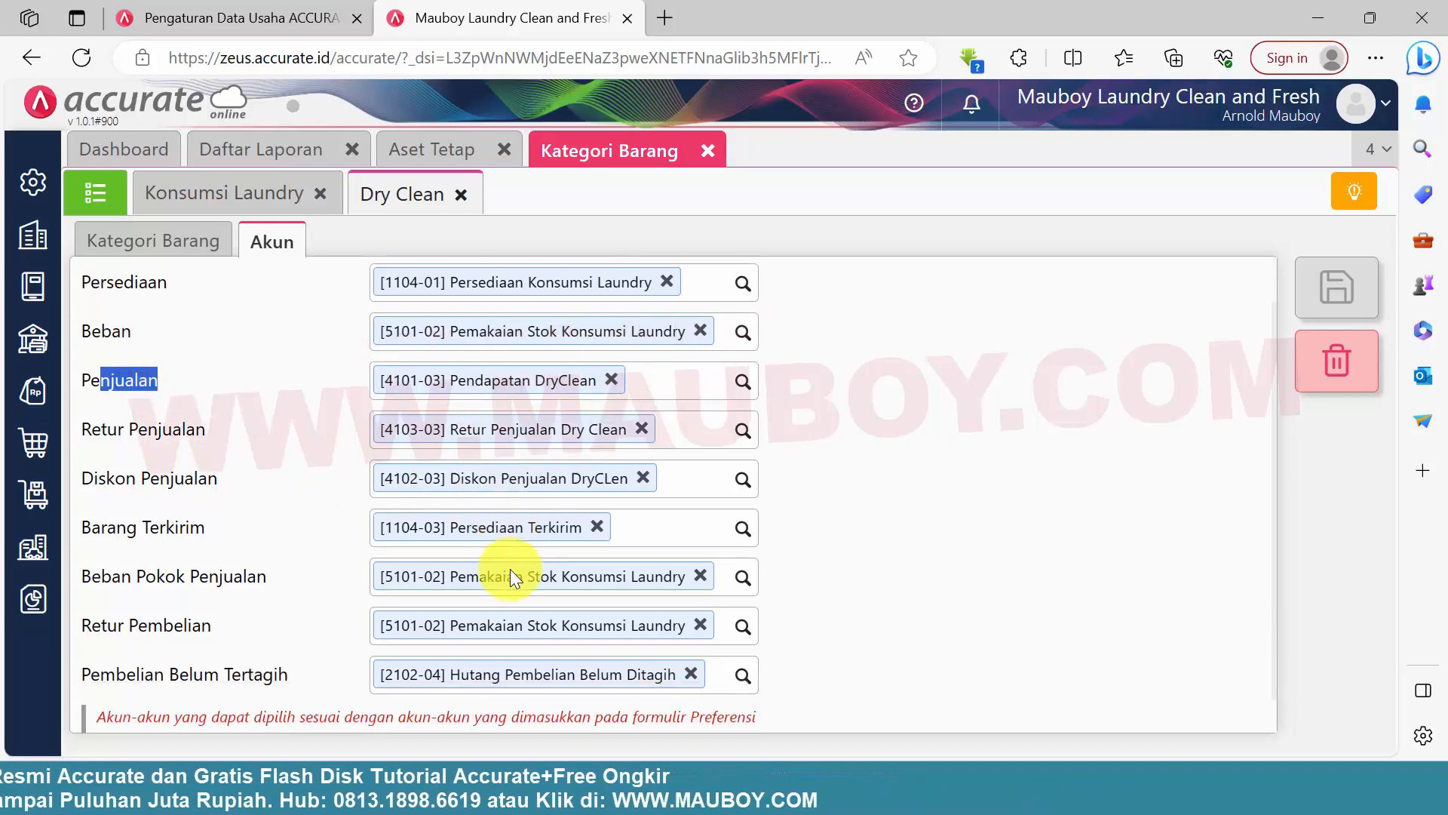
scroll(510, 569, up, 2)
click(113, 200)
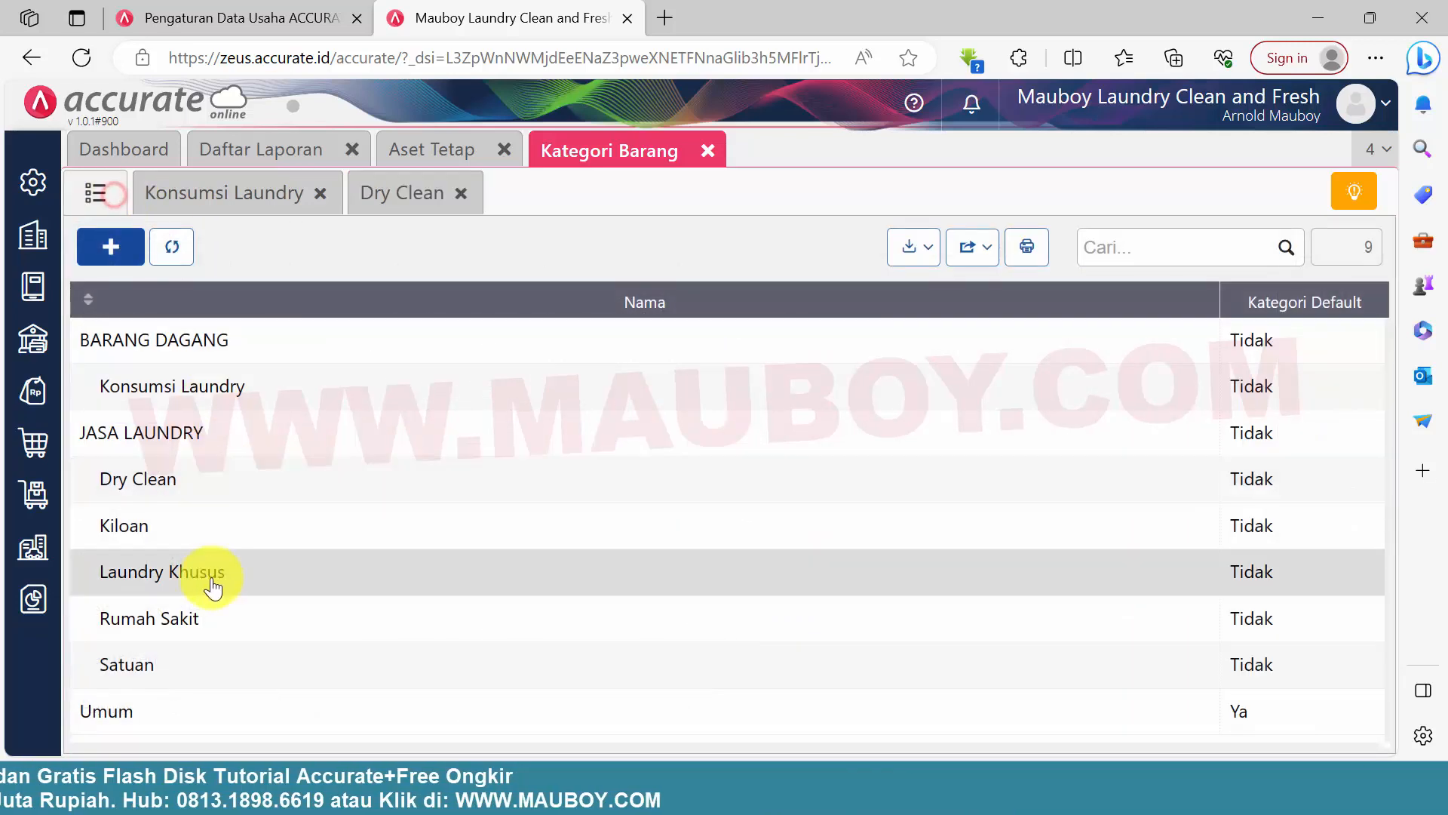
Check the account fields of the Kiloan category, and close the Kiloan, Dry Clean and Konsumsi Laundry records
click(187, 527)
click(272, 251)
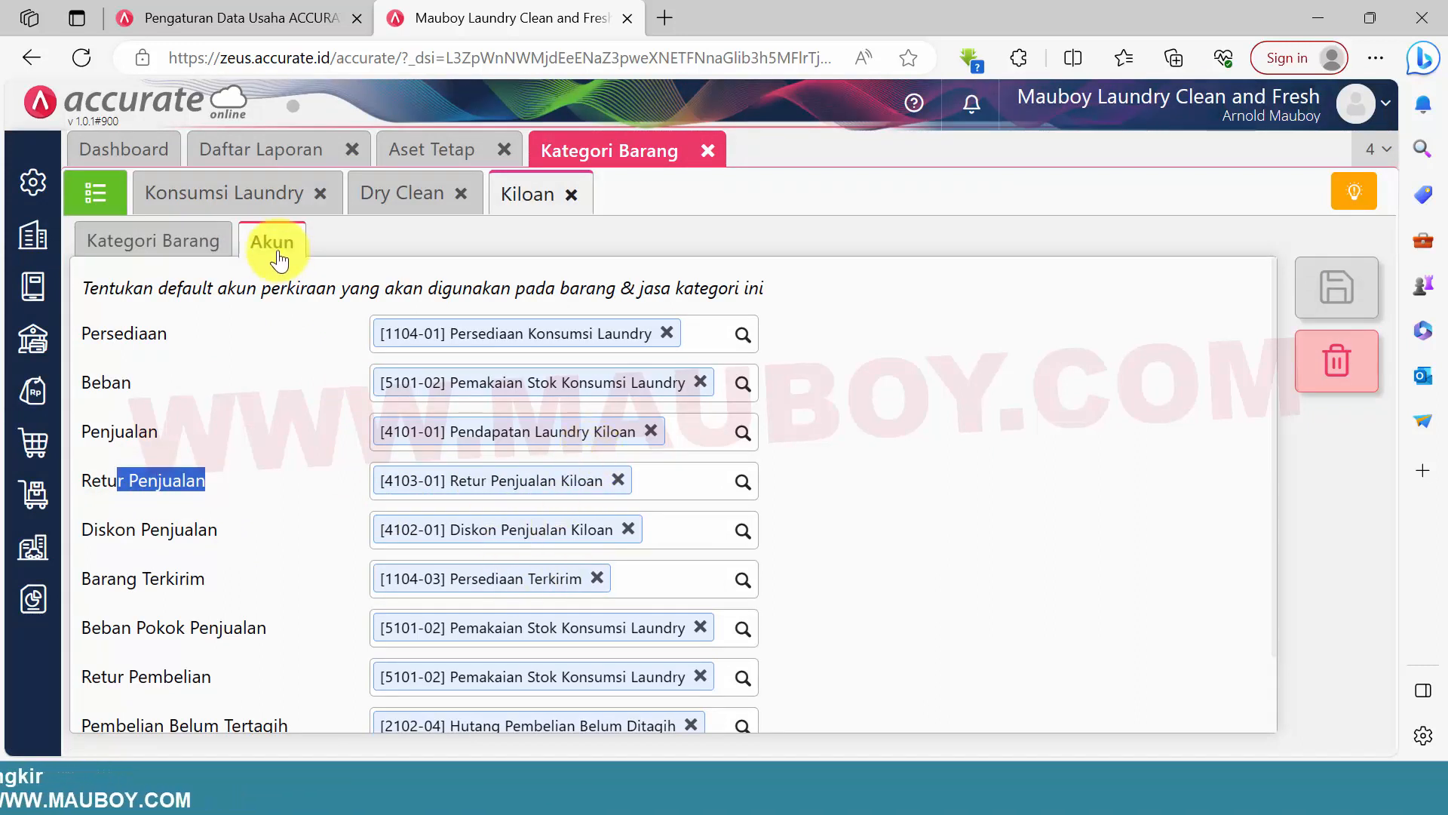
scroll(584, 434, down, 2)
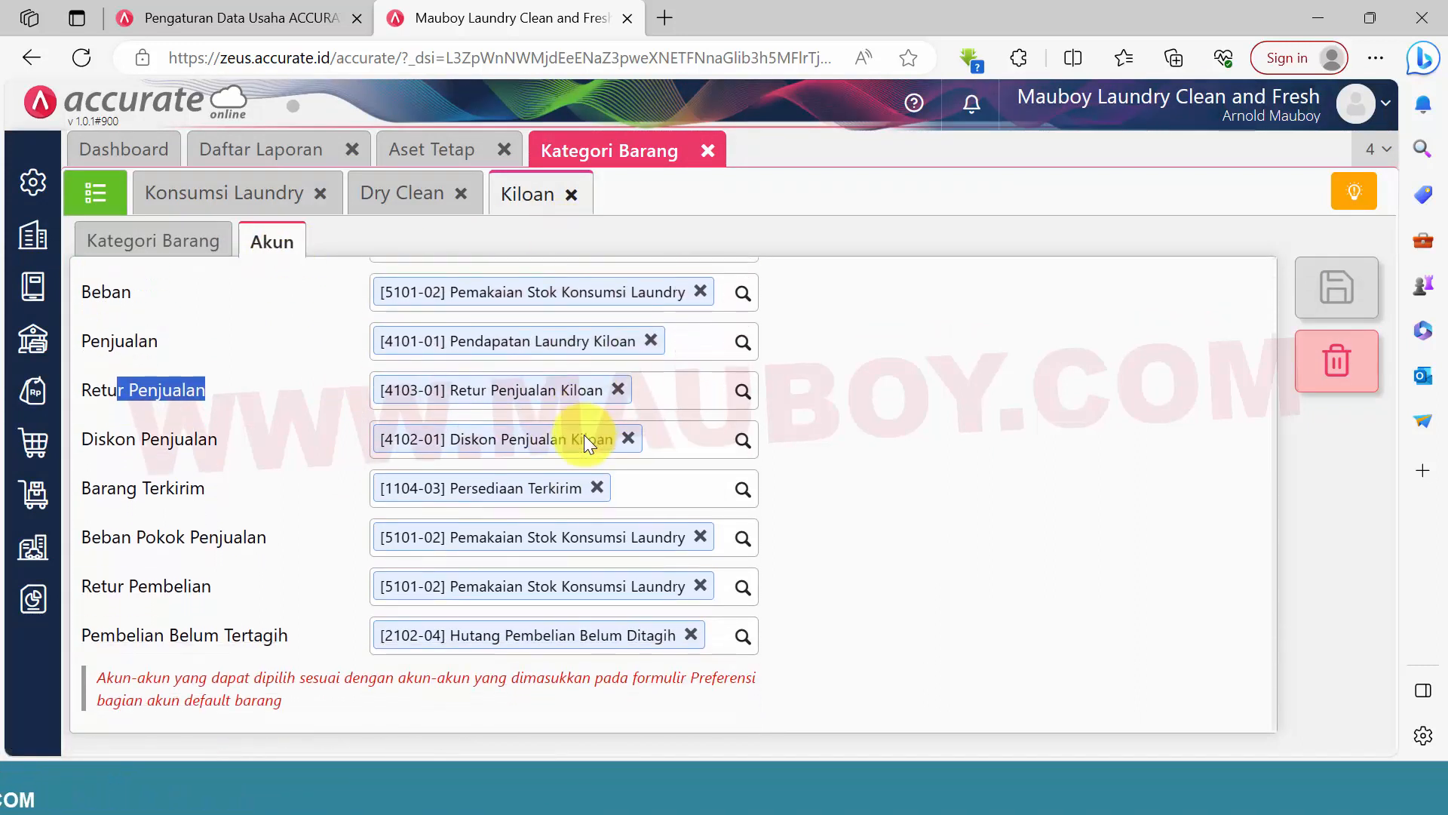
scroll(584, 434, up, 2)
click(572, 194)
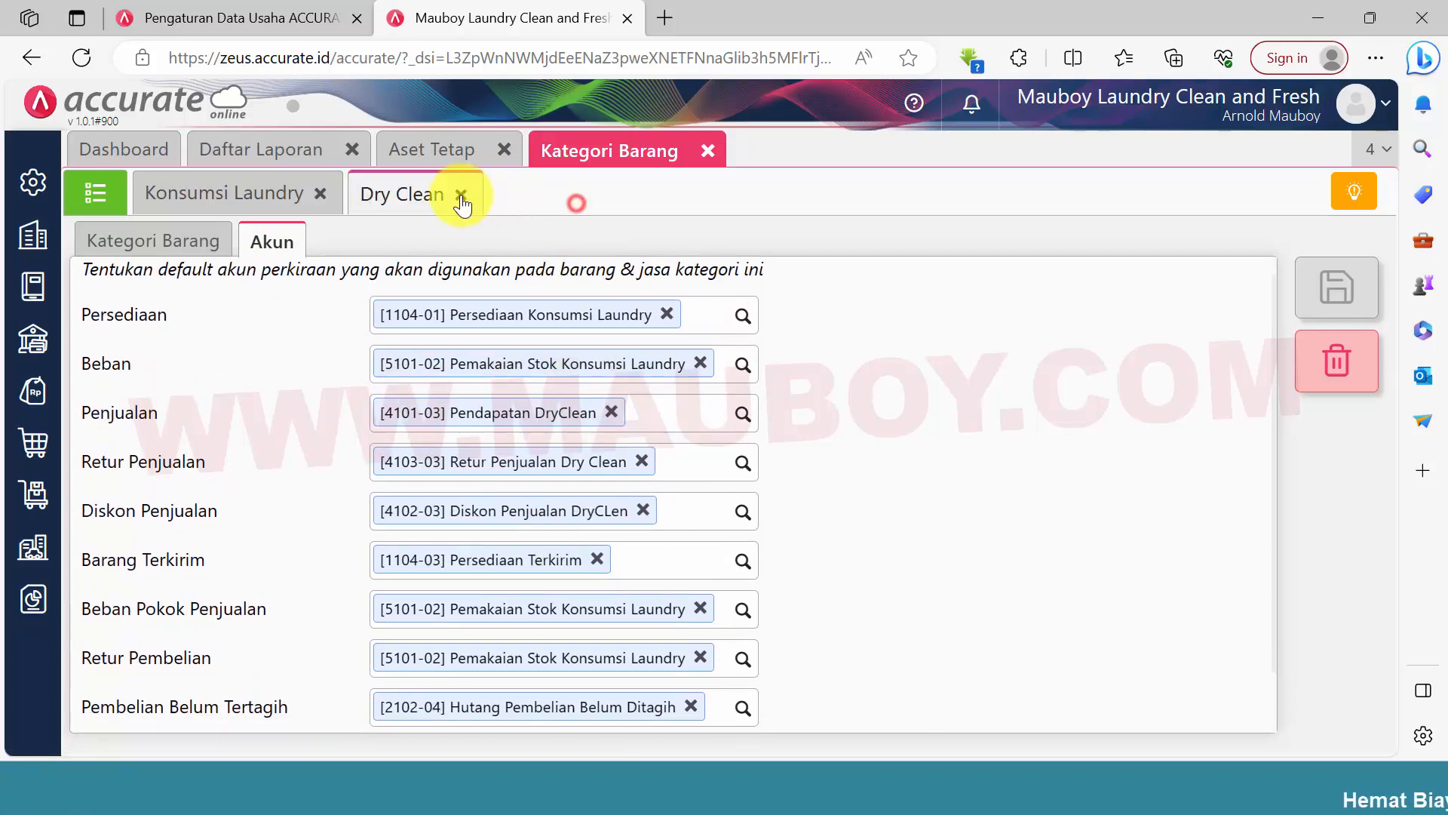
click(461, 193)
click(323, 194)
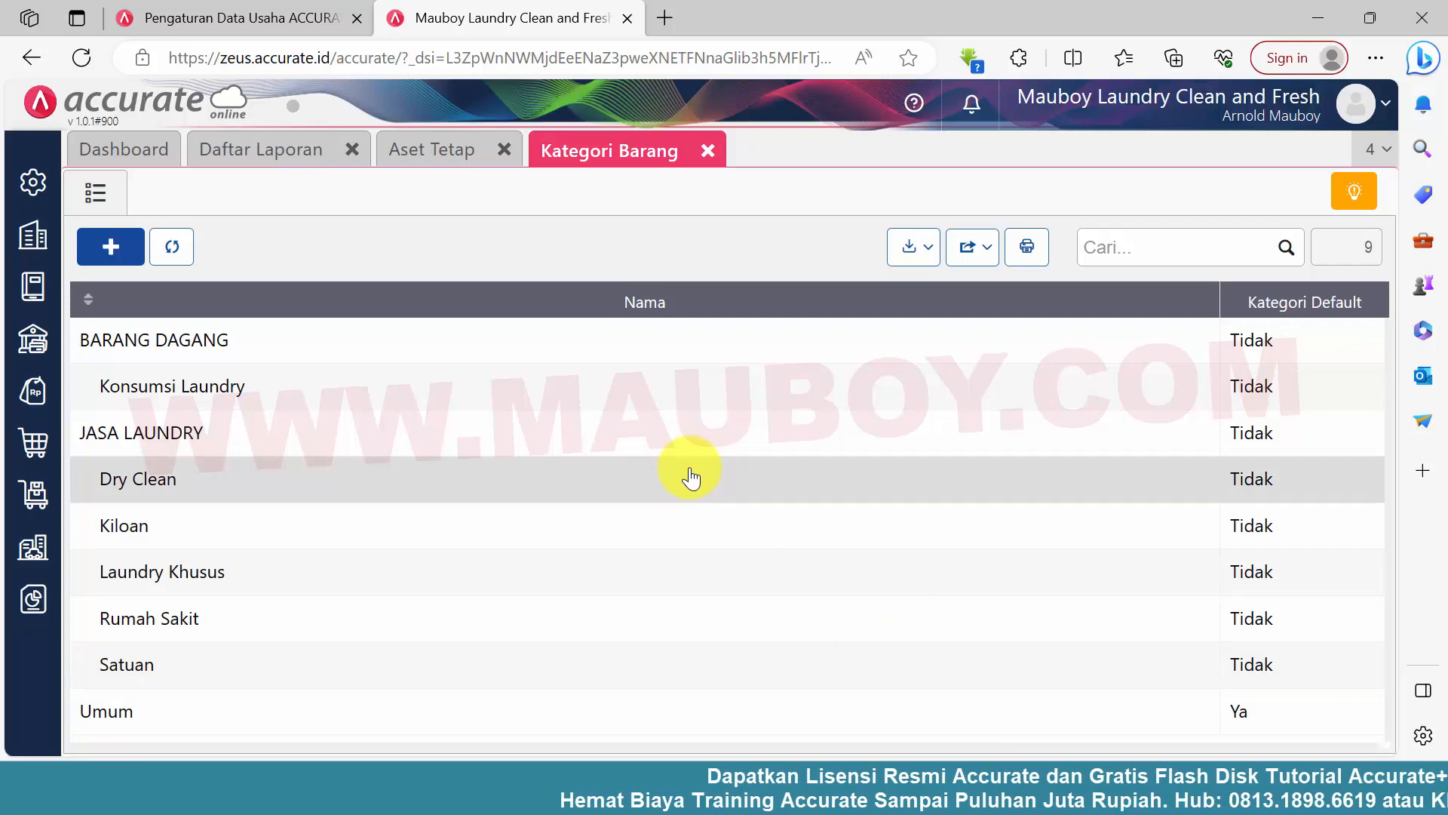
Make Kiloan the default item category and save the record
click(176, 525)
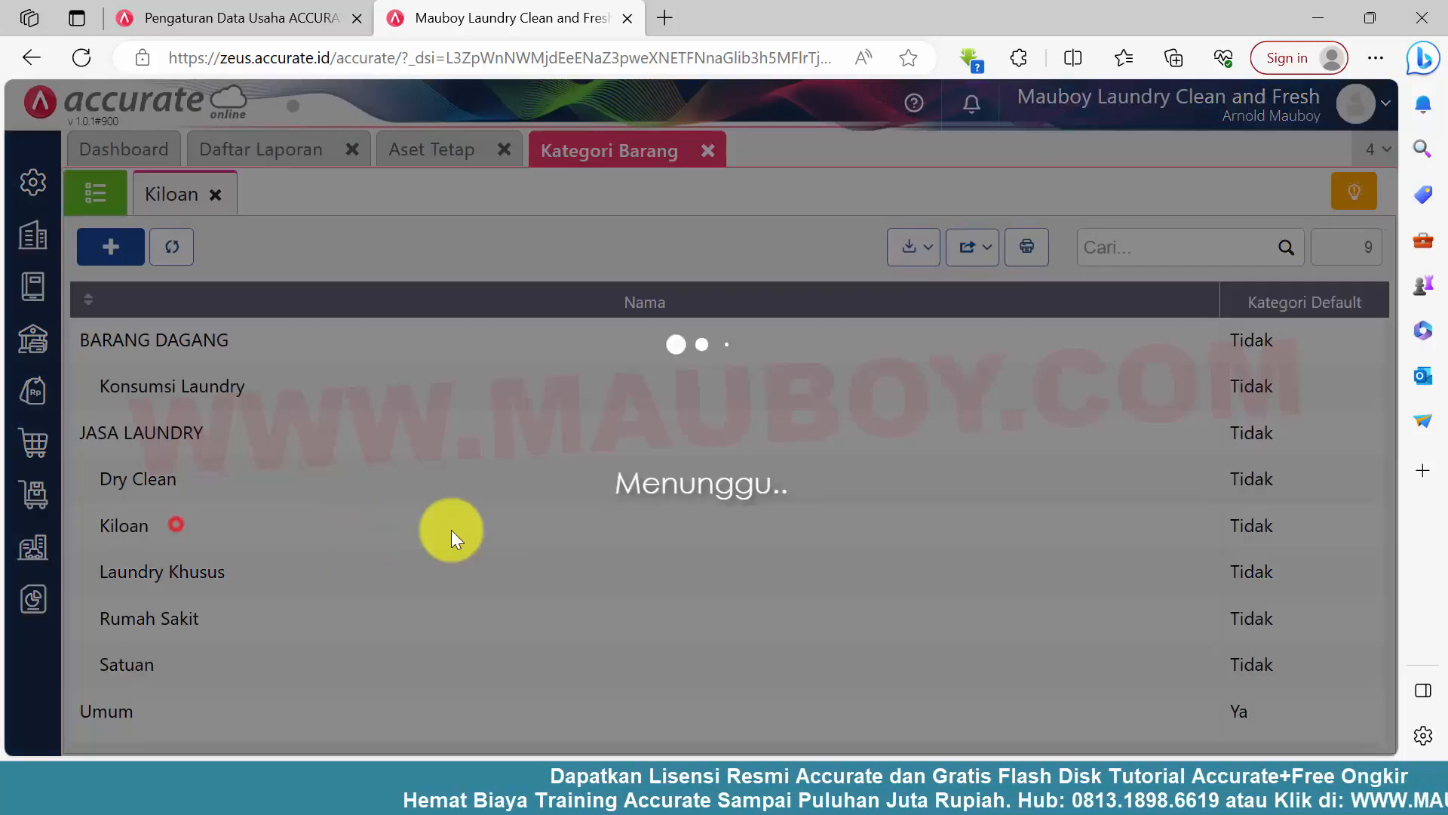
click(295, 336)
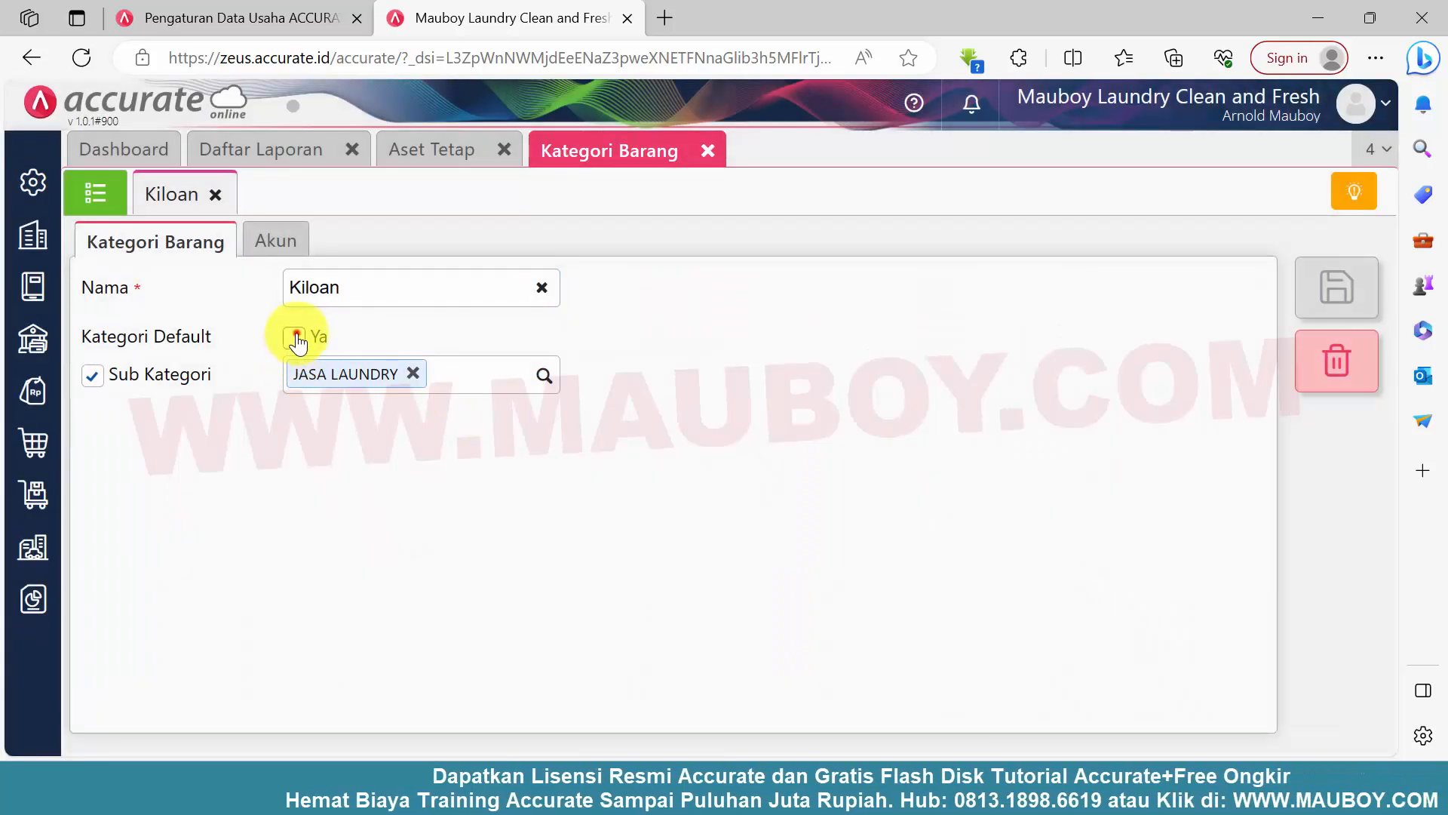
click(1360, 320)
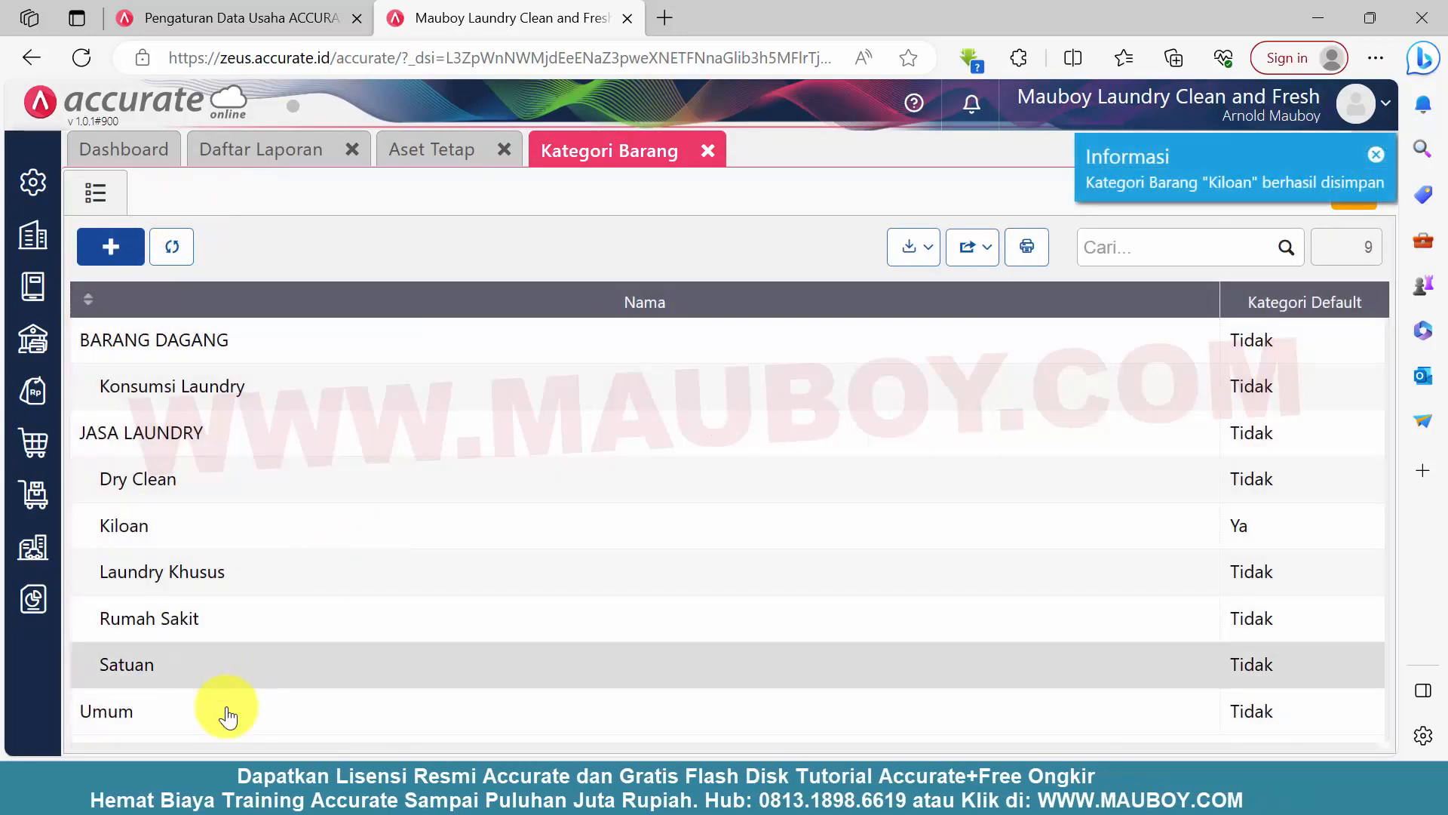
Delete the Umum category, confirm the deletion, and close the item category list
click(226, 713)
click(1331, 359)
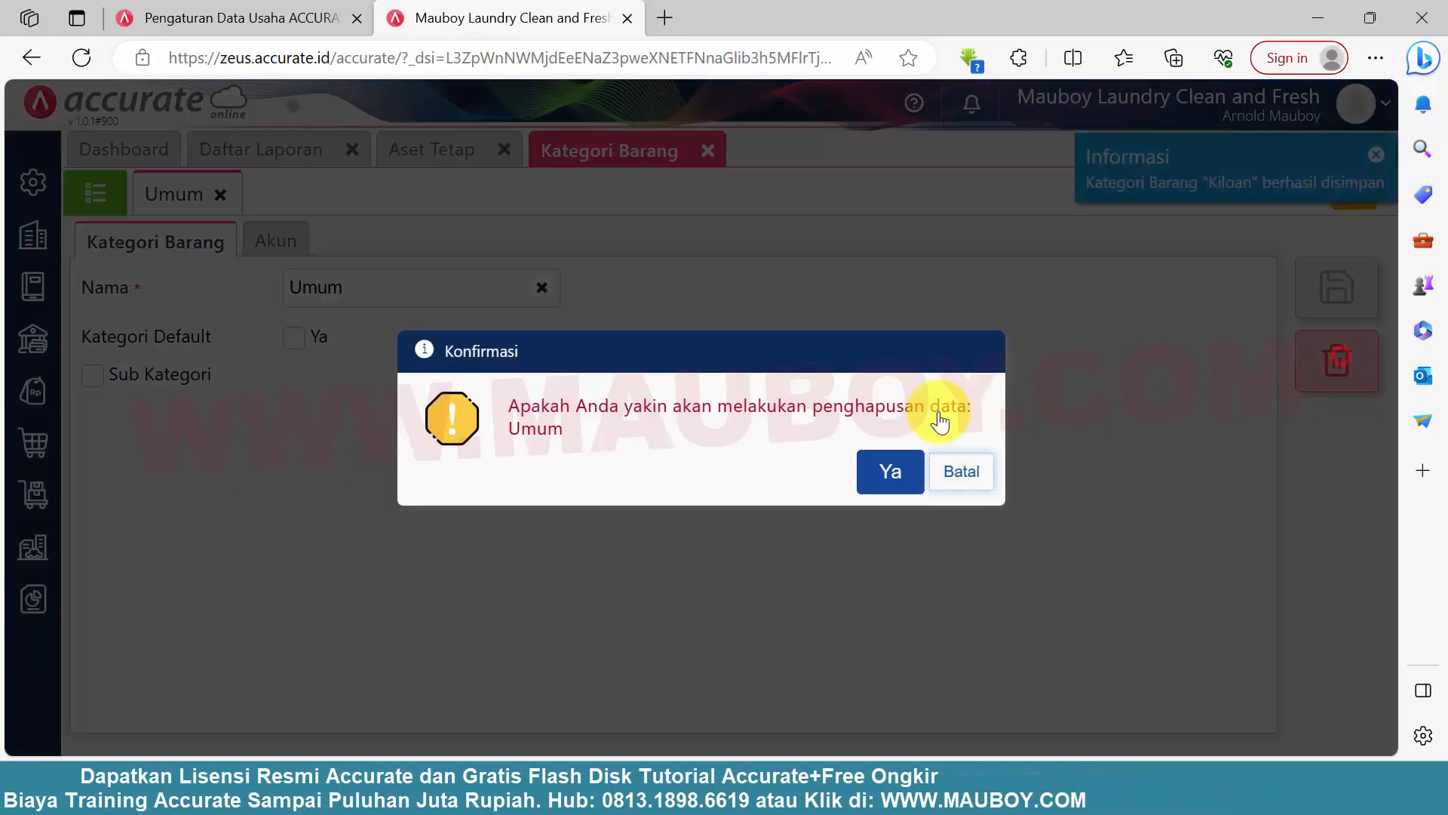
click(889, 471)
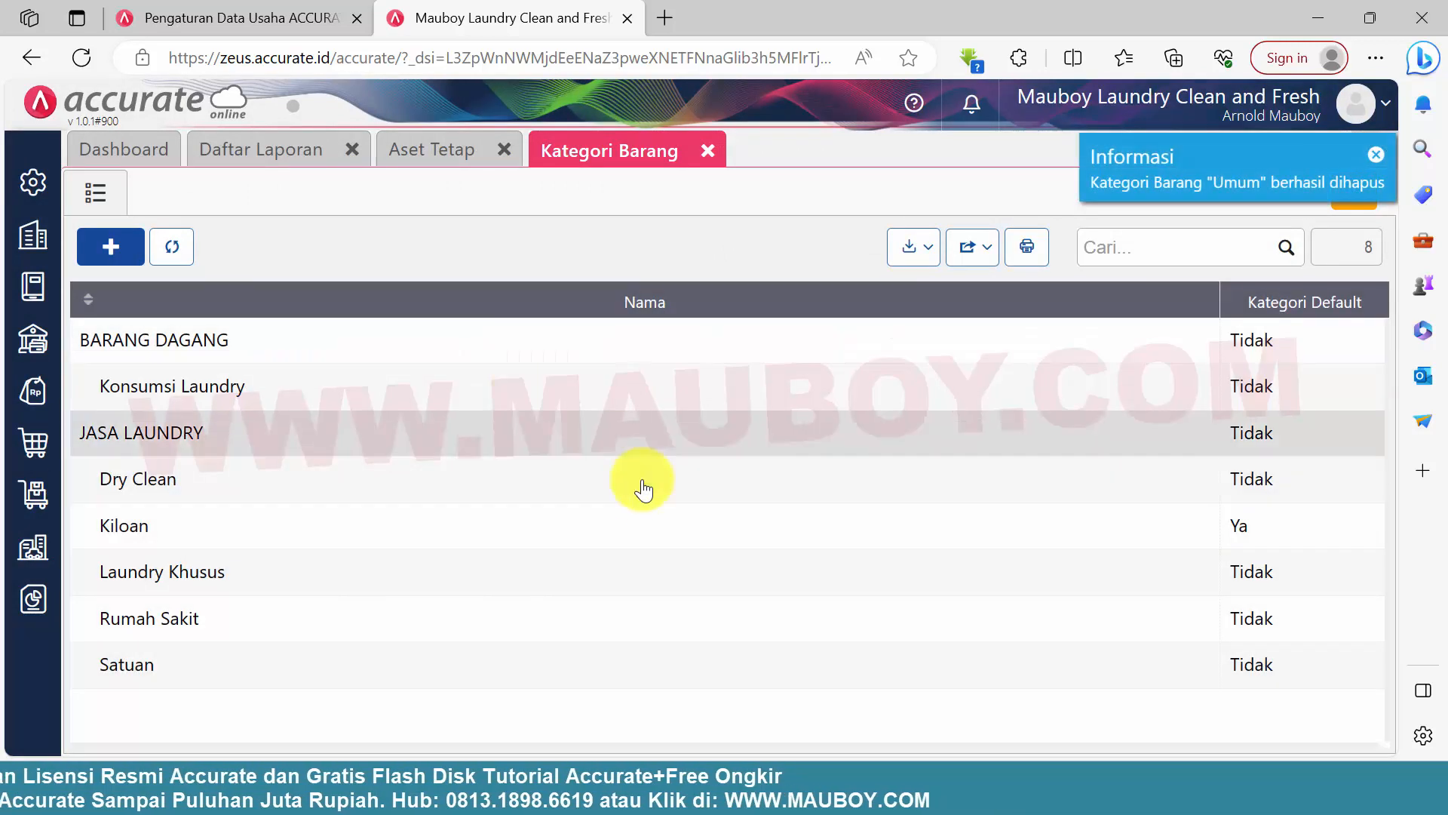
click(706, 151)
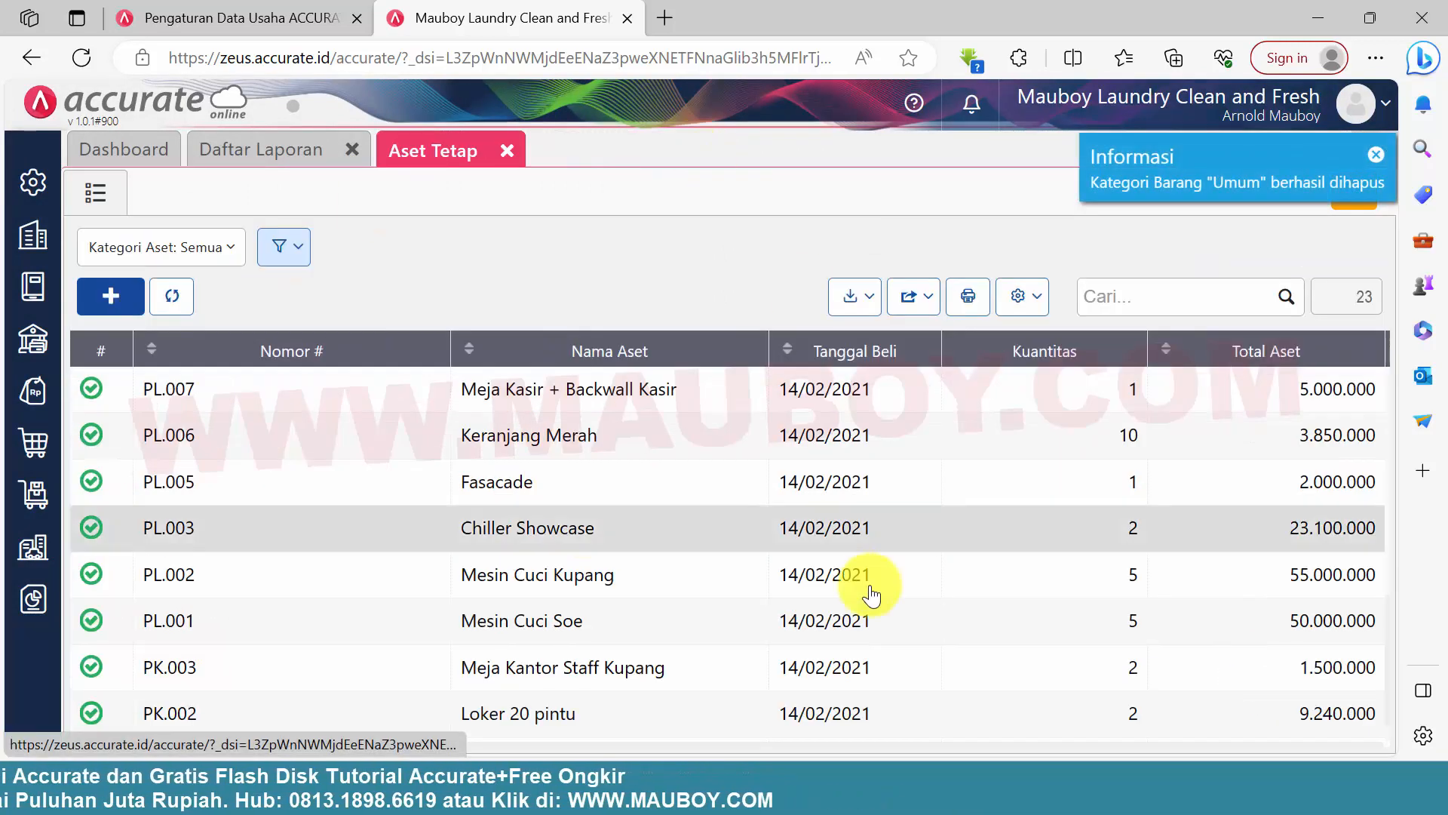
Switch to the 0.PROFILE LAUNDRY2 document in Word and read checklist items 13 and 14
click(754, 788)
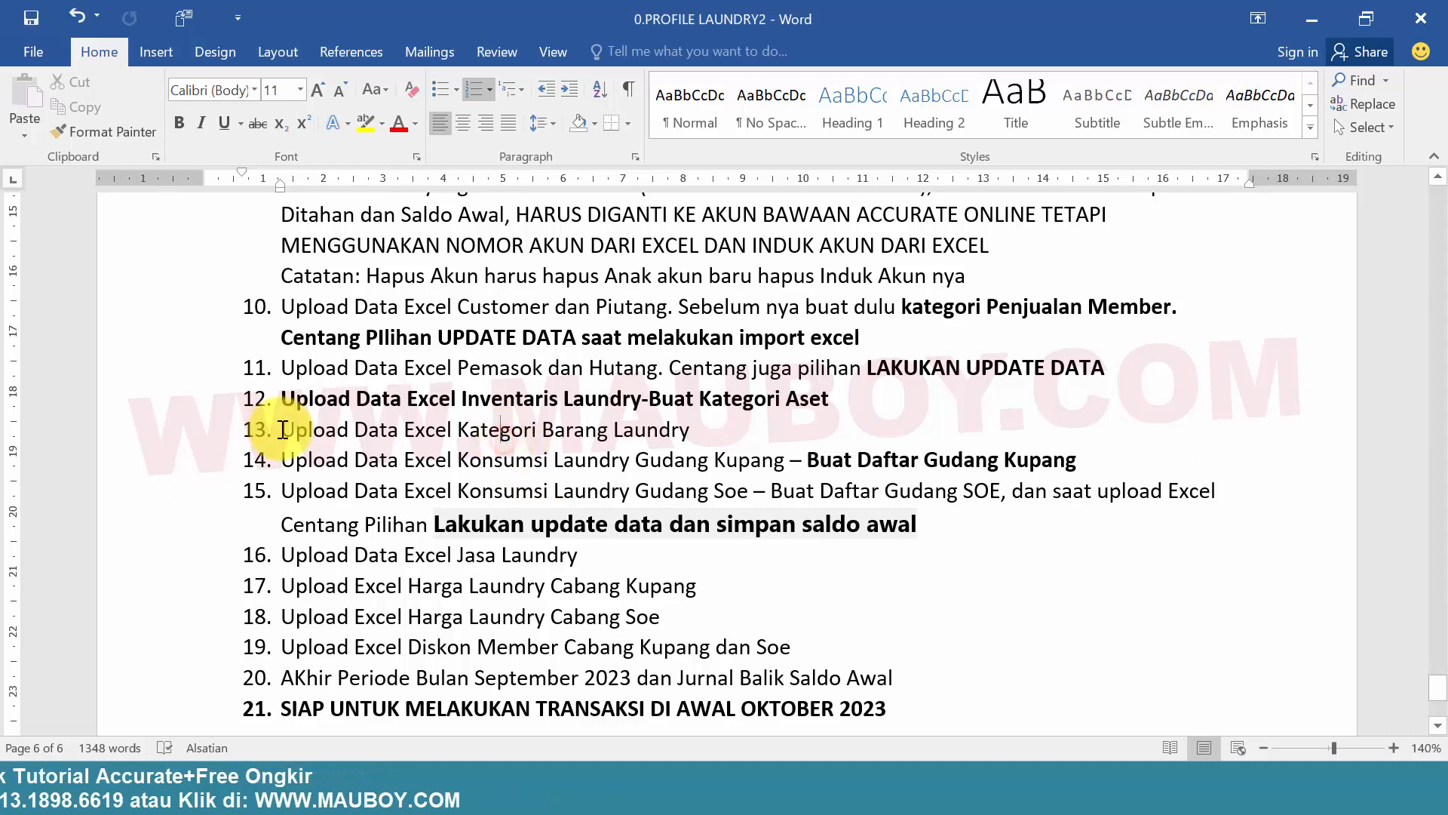
drag(283, 430, 663, 438)
click(355, 463)
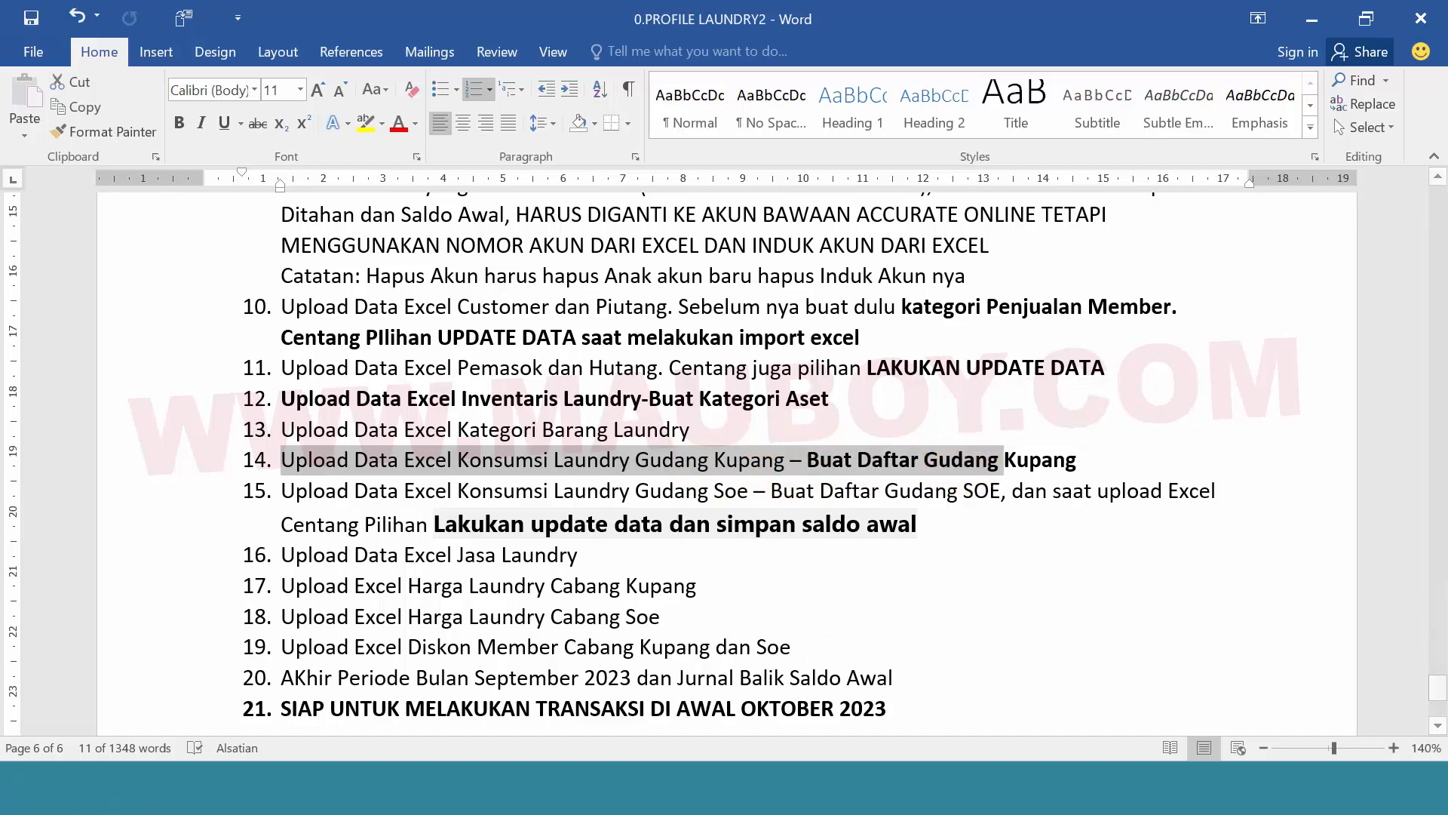
Switch to the Barang dan Jasa folder and open the 1.Barang-Konsumsi Laundry-Kupang workbook in Excel
key(alt+Tab)
click(394, 254)
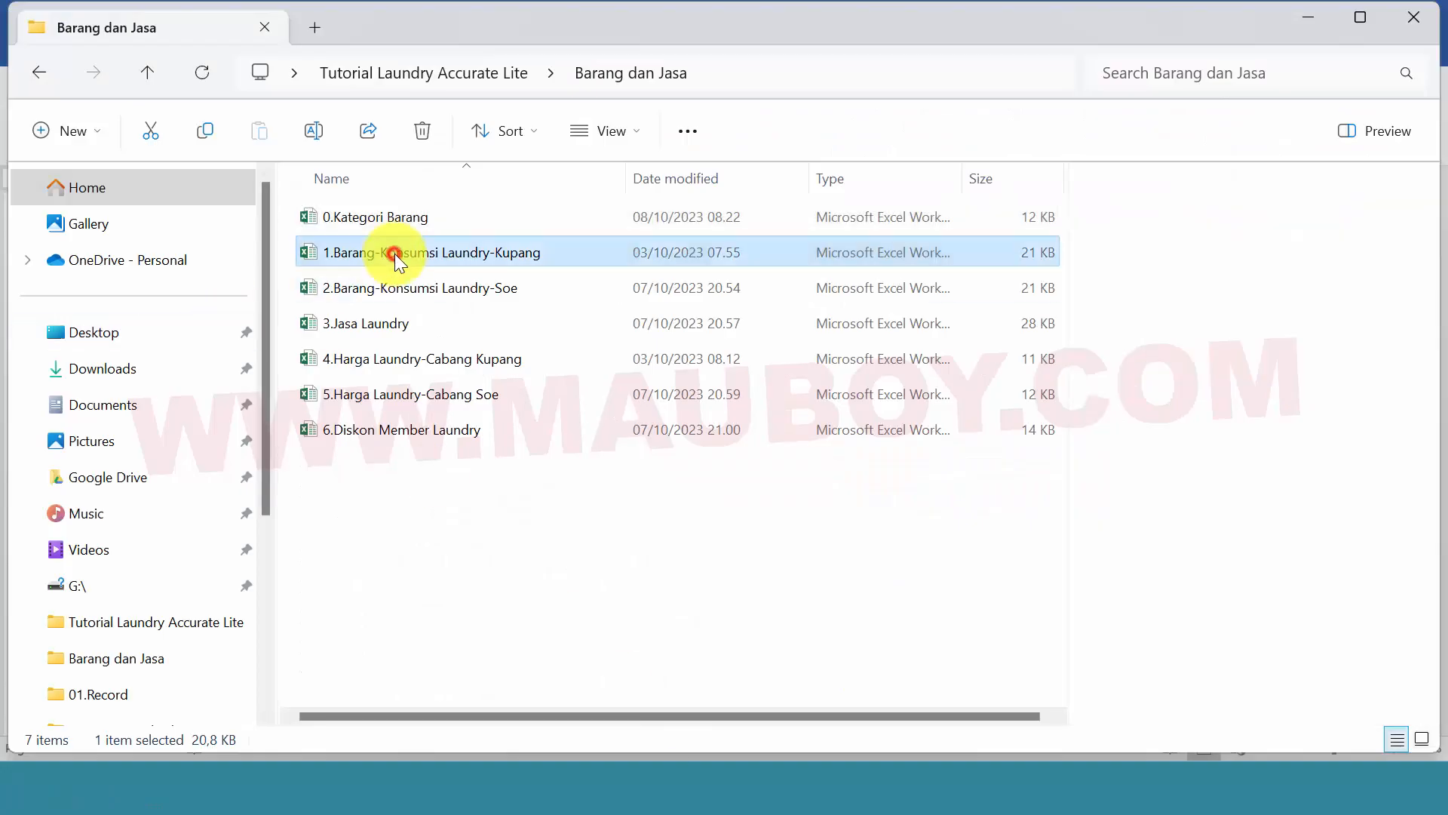
double_click(317, 252)
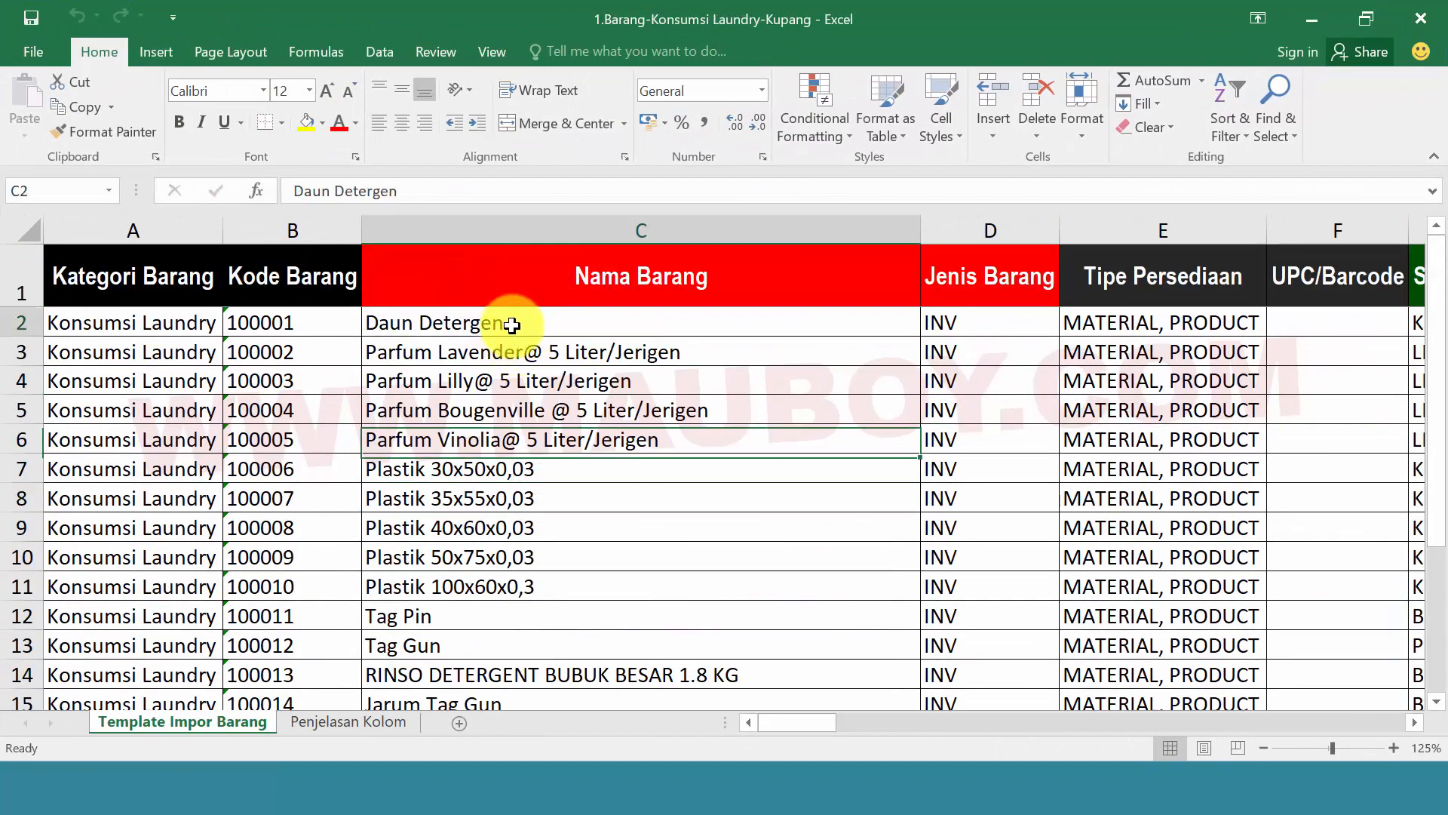
Examine the item names in the Nama Barang column and the warehouse entries under Gudang Saldo Awal
drag(513, 326, 571, 703)
click(513, 541)
scroll(490, 513, down, 1)
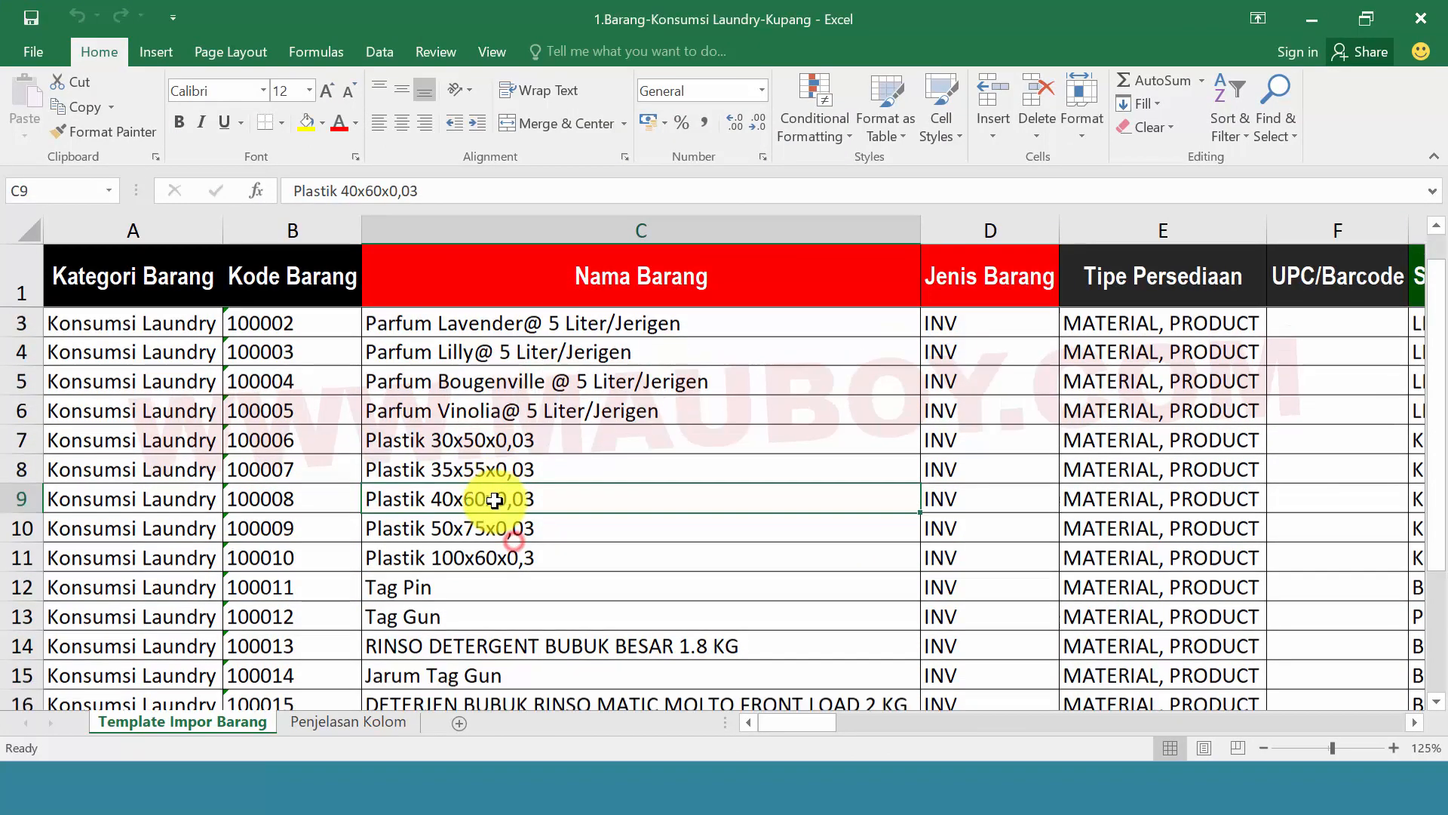
scroll(495, 500, up, 1)
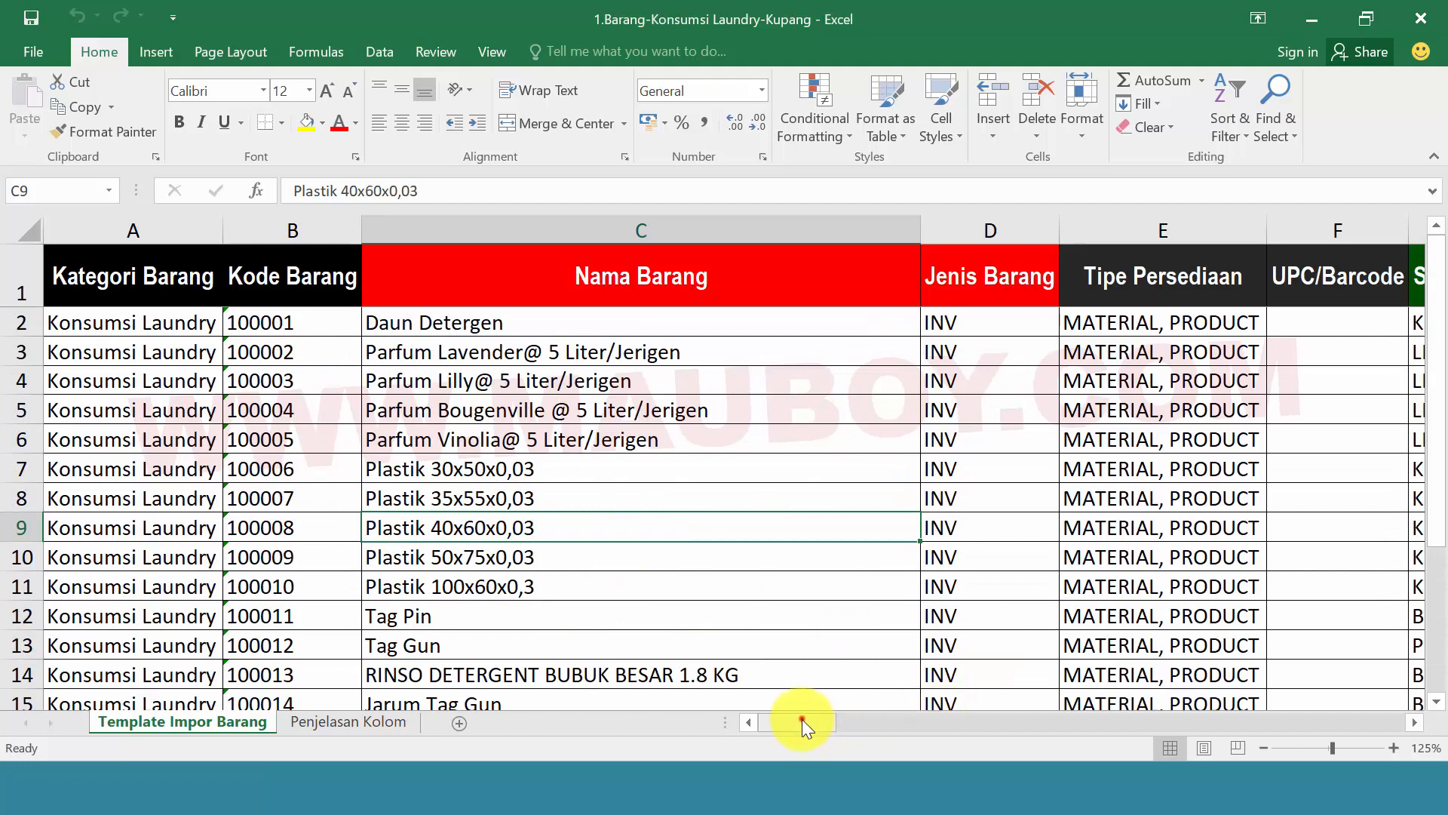
drag(803, 718, 1017, 694)
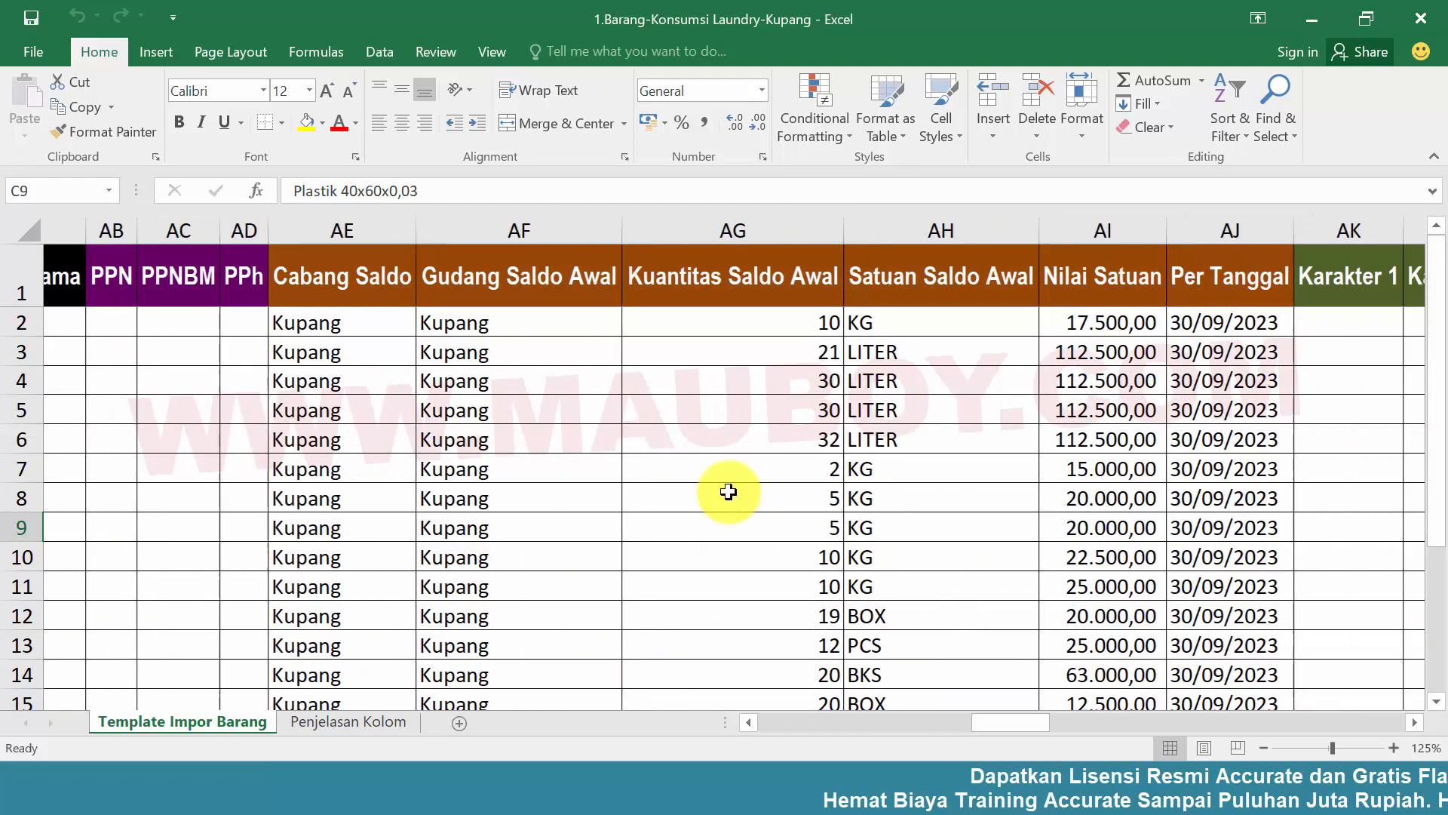
click(485, 321)
scroll(495, 410, down, 5)
scroll(495, 410, up, 5)
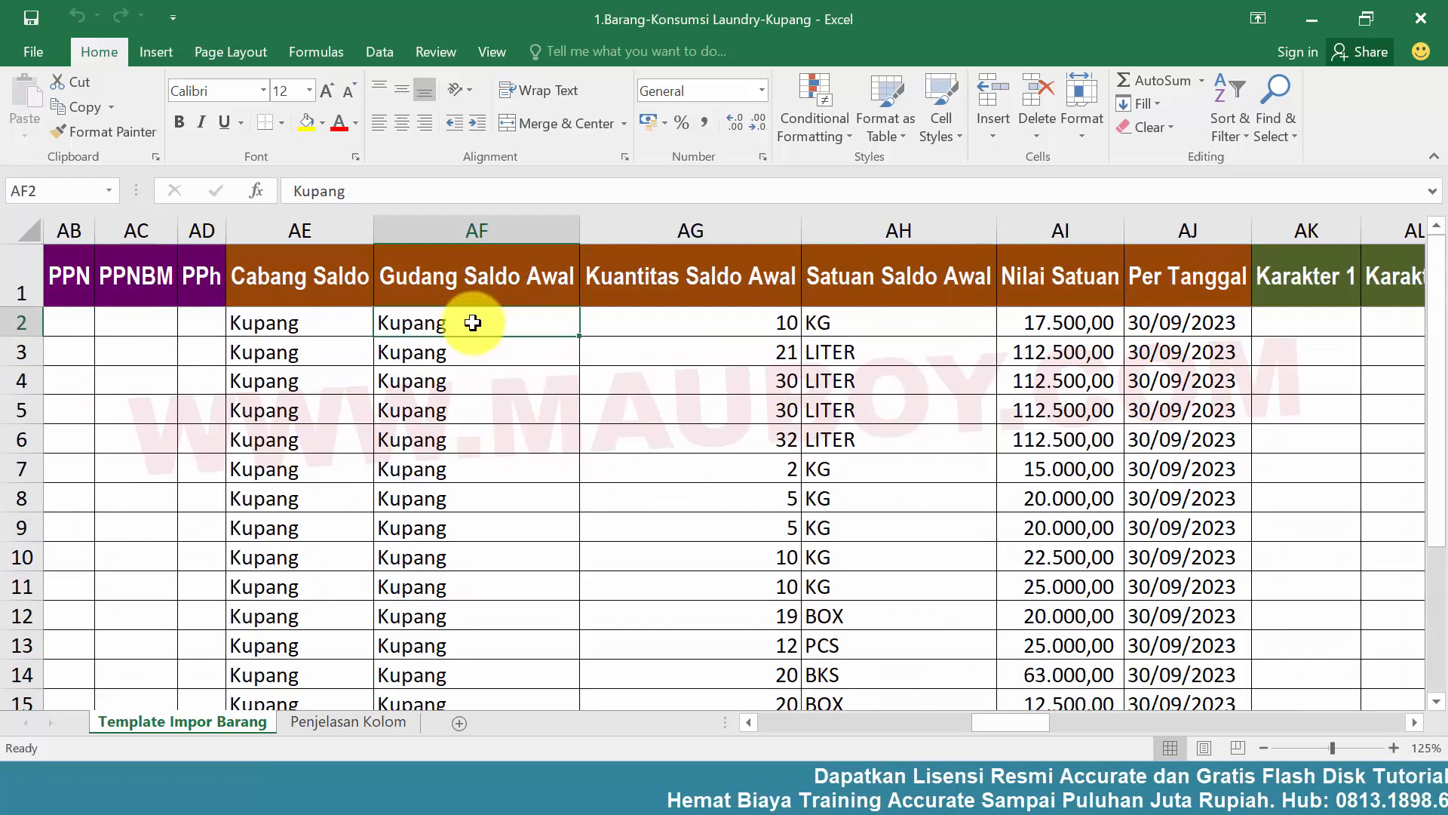
Switch back to Accurate Online, close the fixed asset list, and refresh and review the Neraca (Standar) report
click(766, 787)
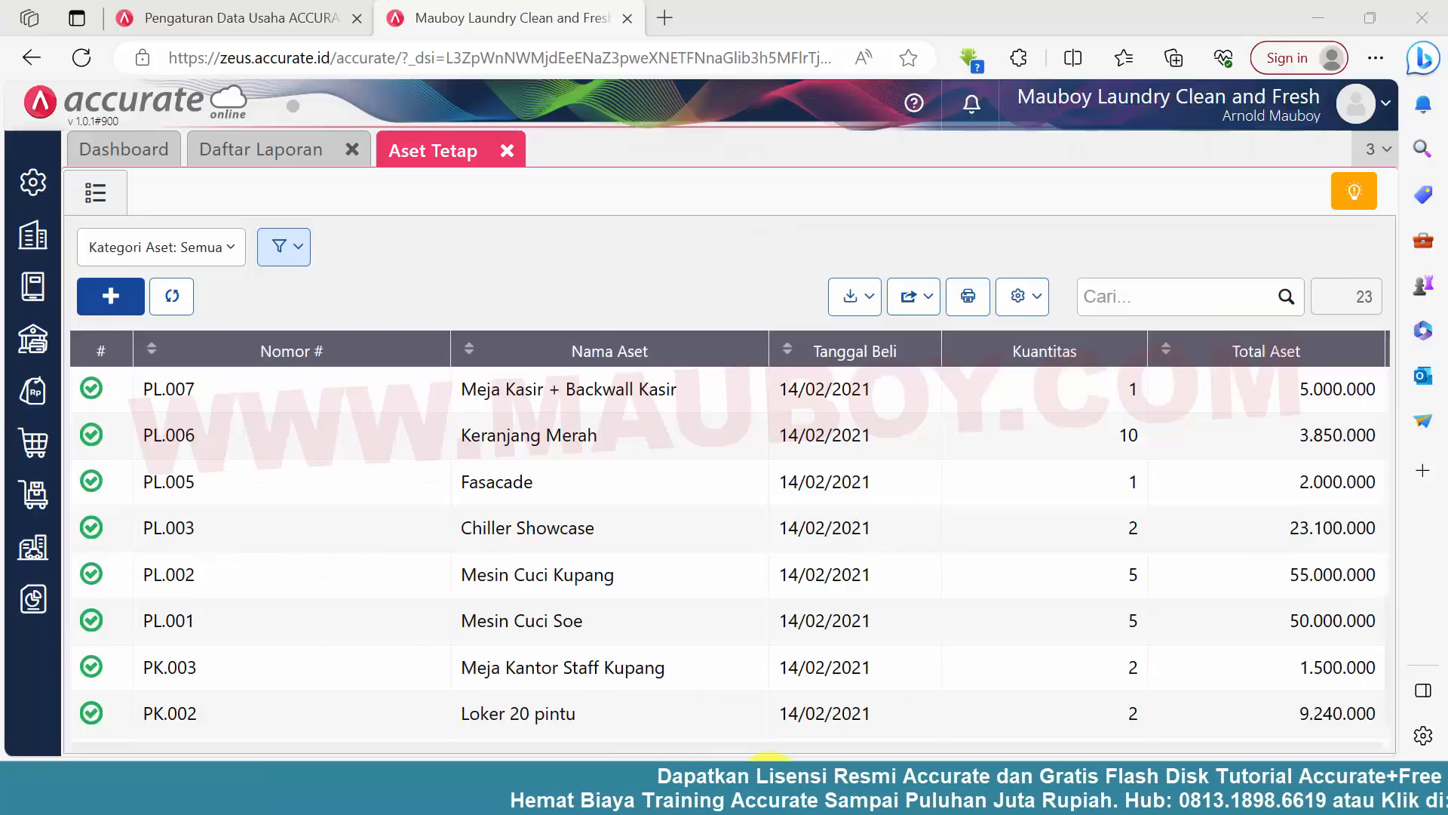
click(507, 151)
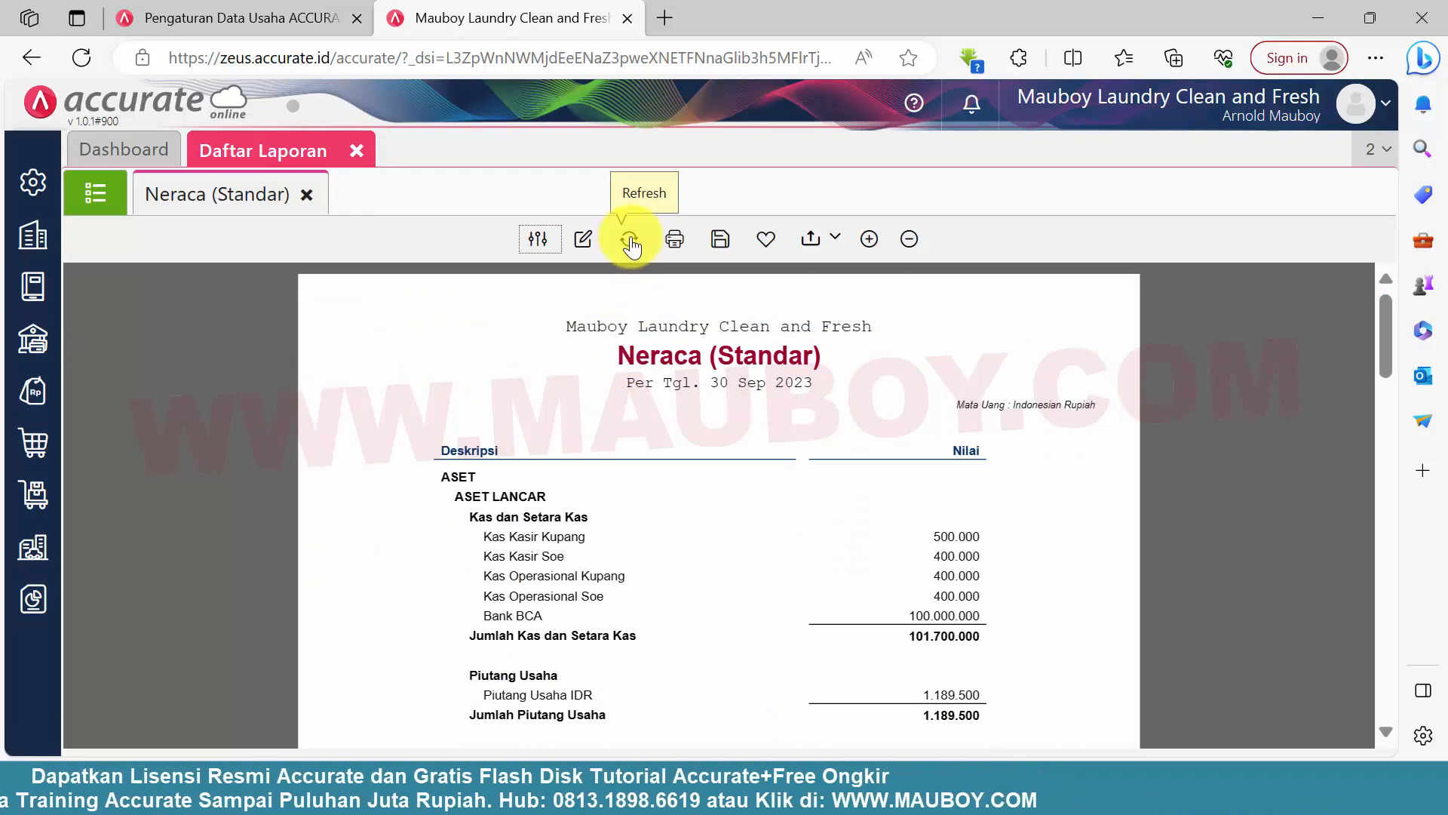
click(630, 240)
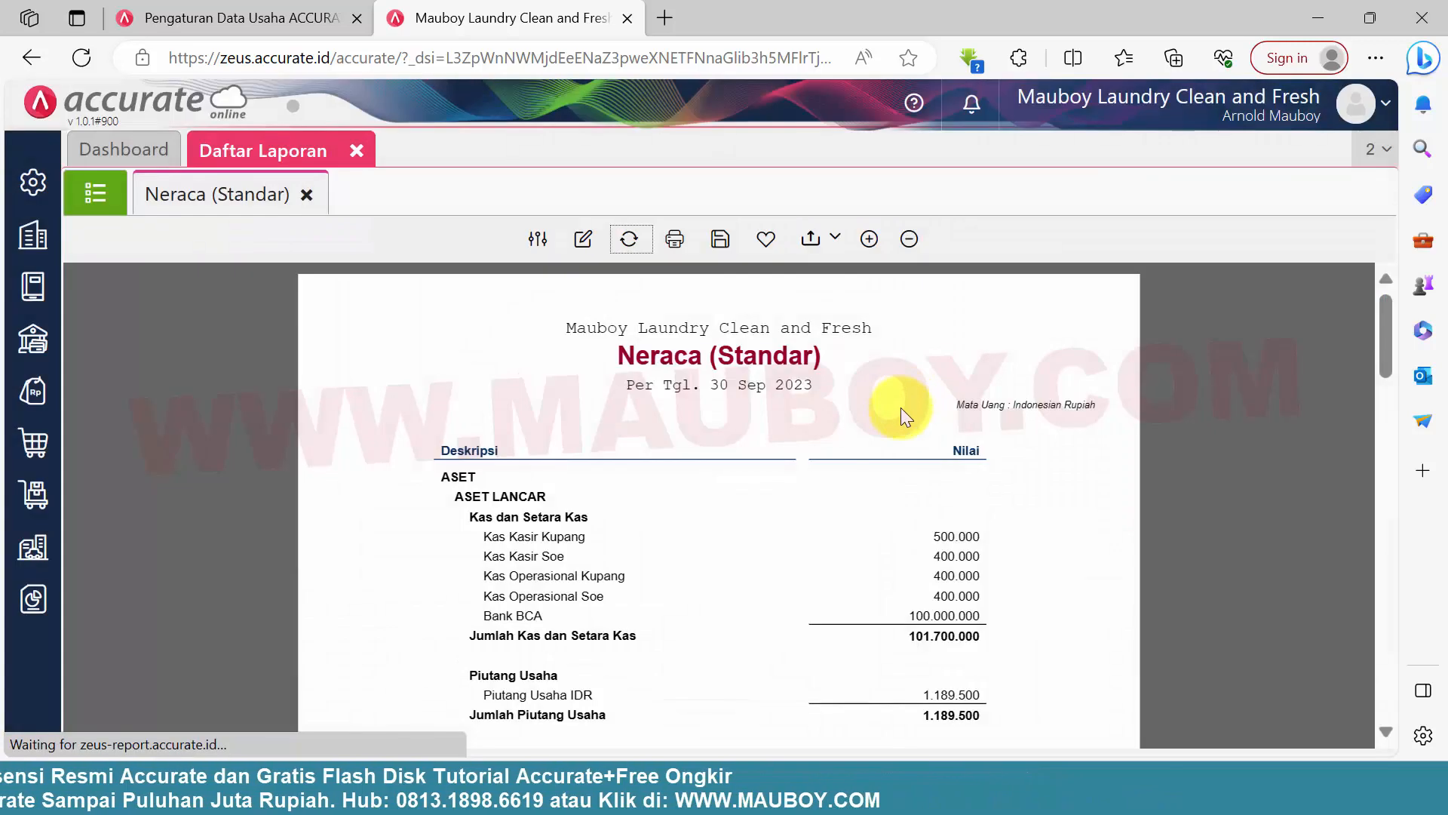
scroll(900, 450, down, 10)
scroll(908, 456, up, 3)
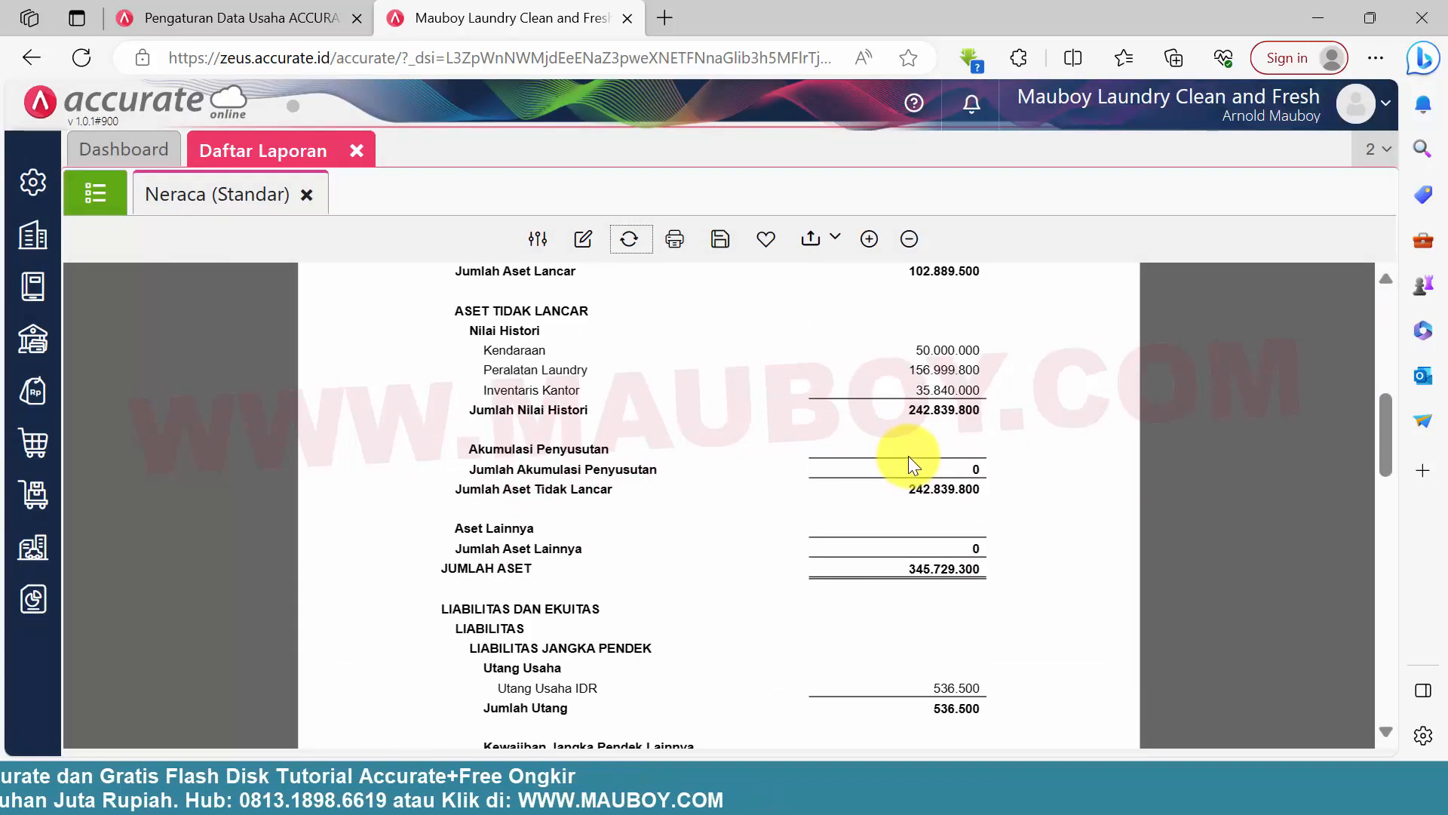
scroll(908, 456, down, 5)
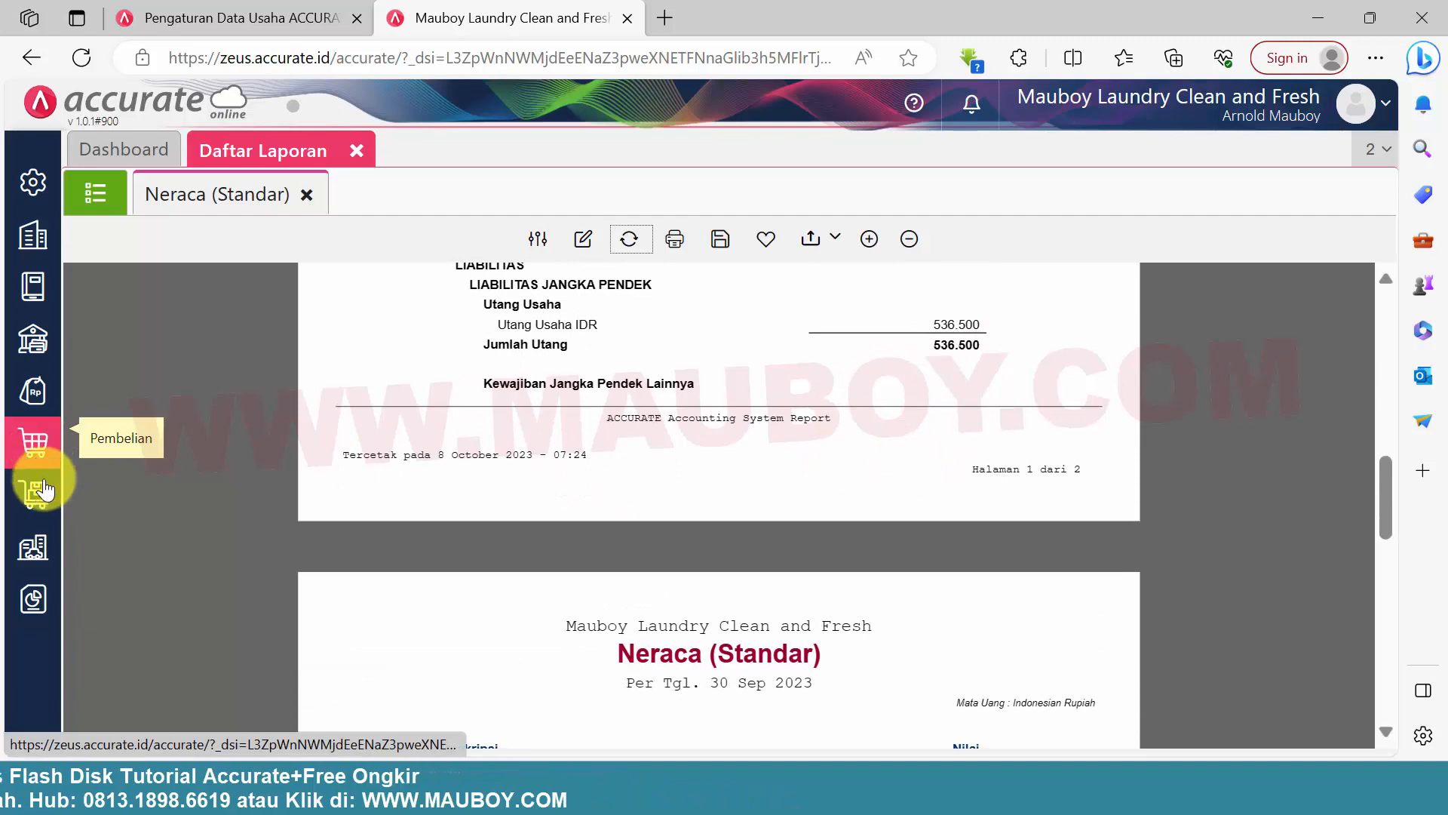
Open the Utama warehouse record from the Gudang list in the Persediaan module
click(38, 495)
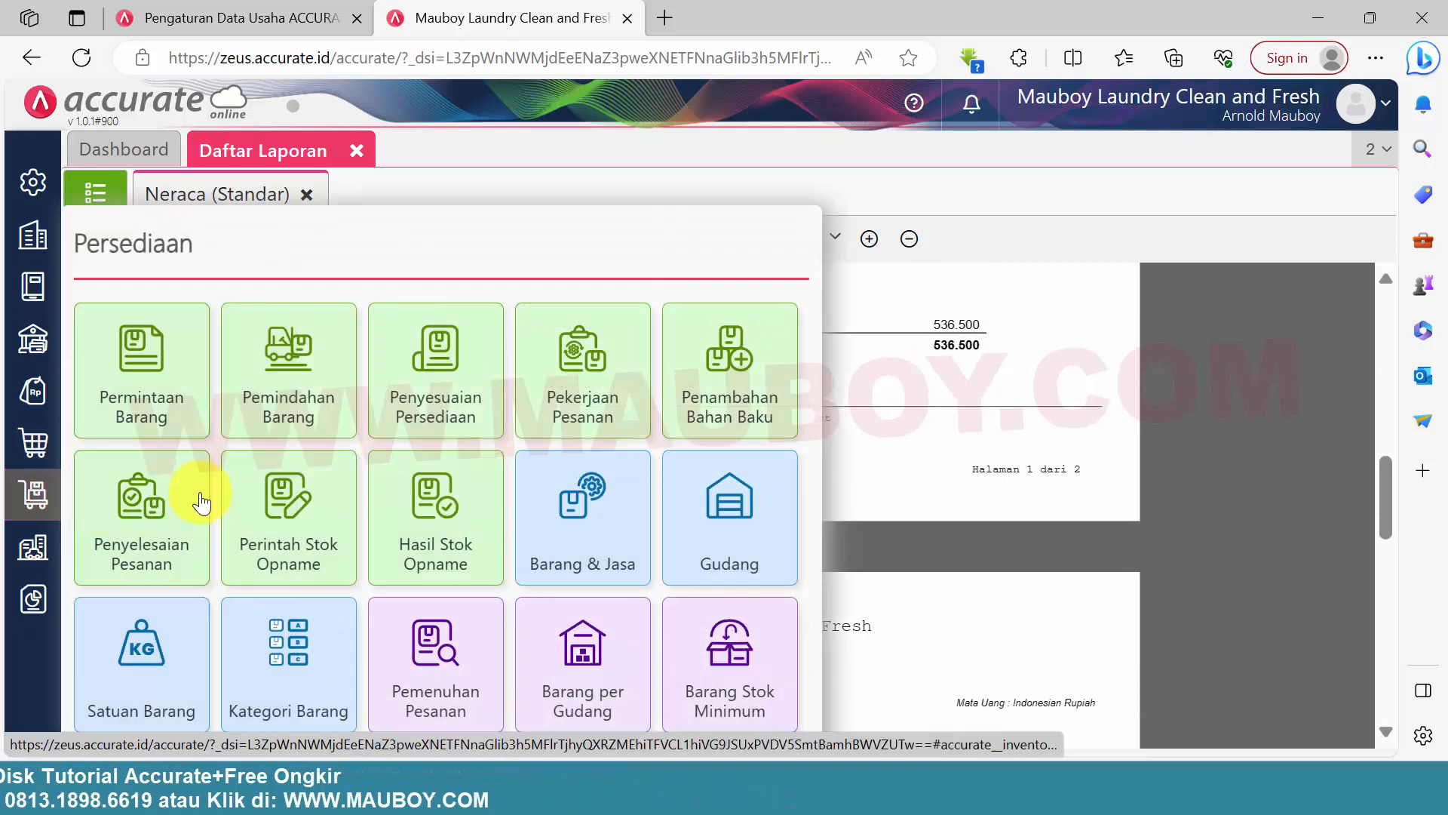
click(732, 528)
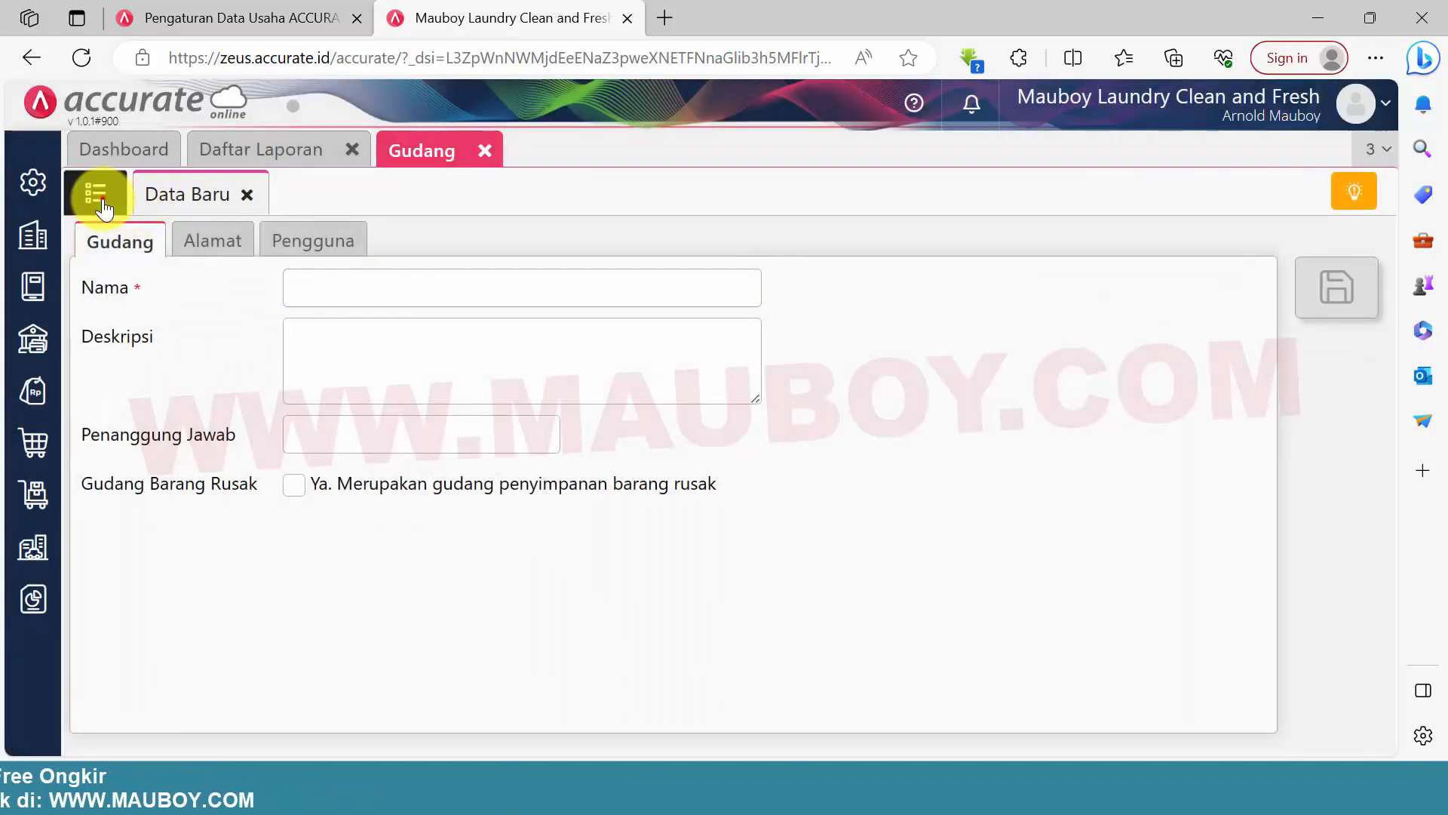
click(103, 207)
click(301, 390)
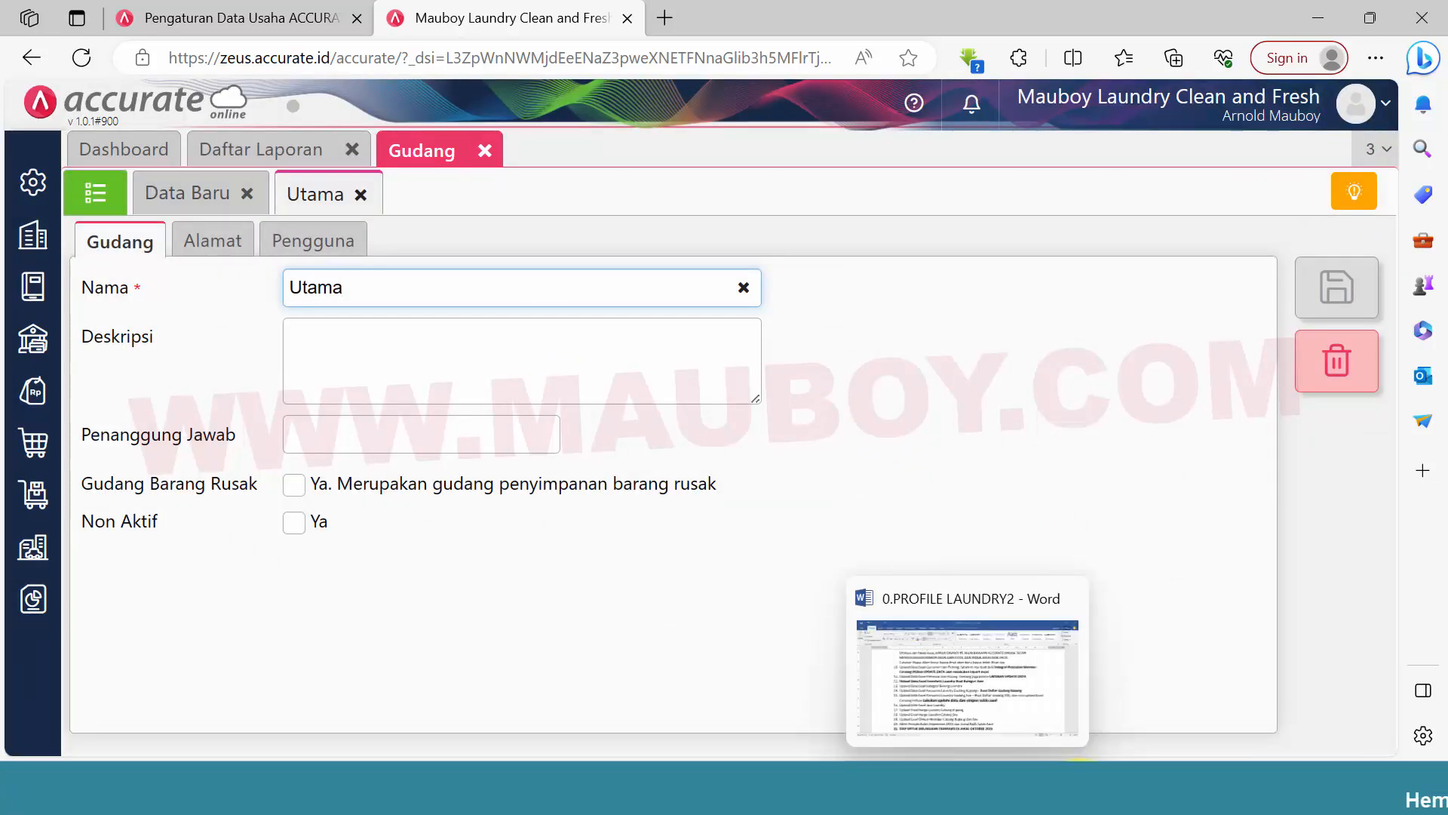
Copy the warehouse name Kupang from the Gudang Saldo Awal column in Excel, rename the Utama warehouse to it, save, and close the blank record
click(1168, 658)
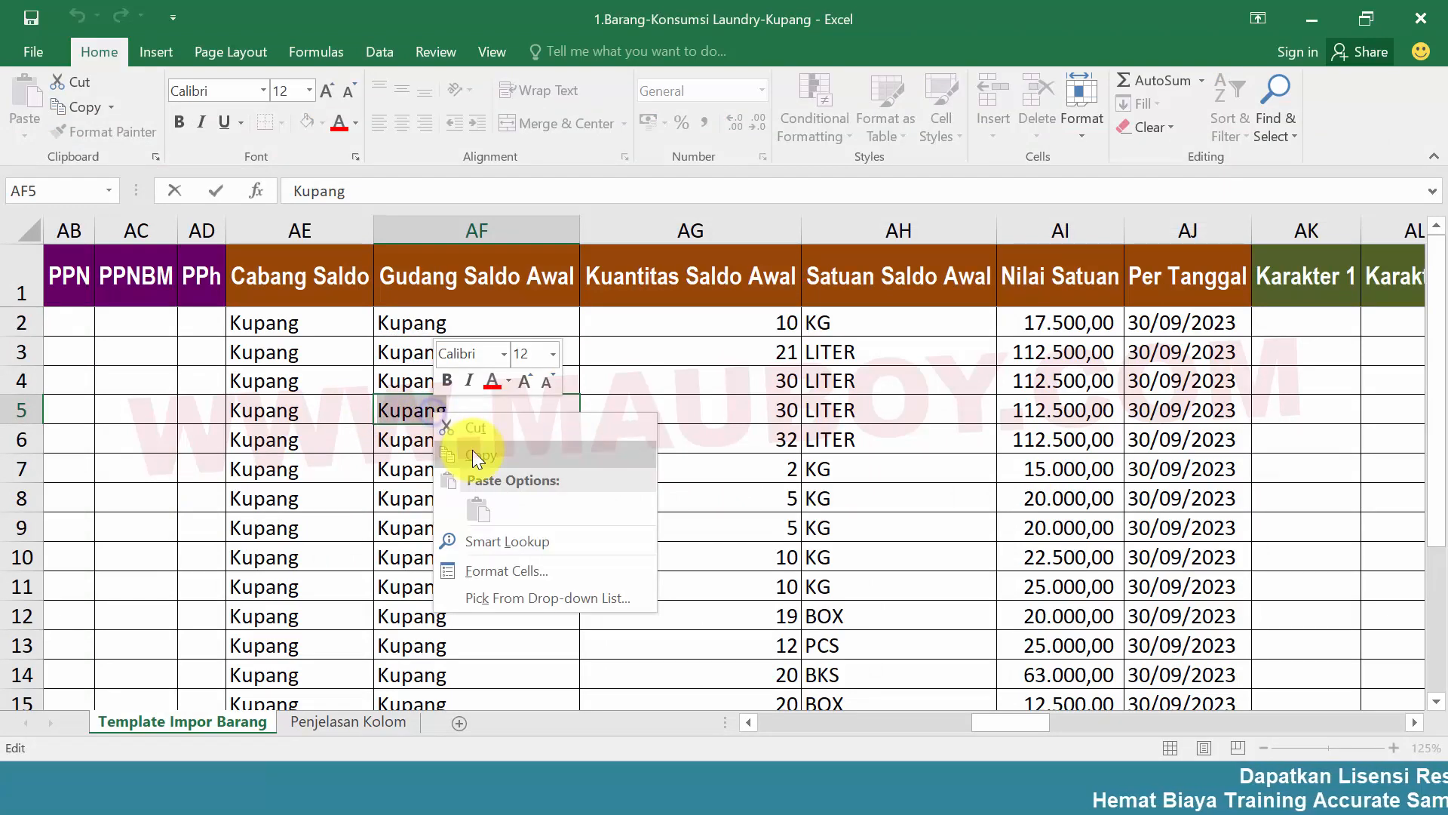
click(473, 455)
click(456, 442)
key(alt+Tab)
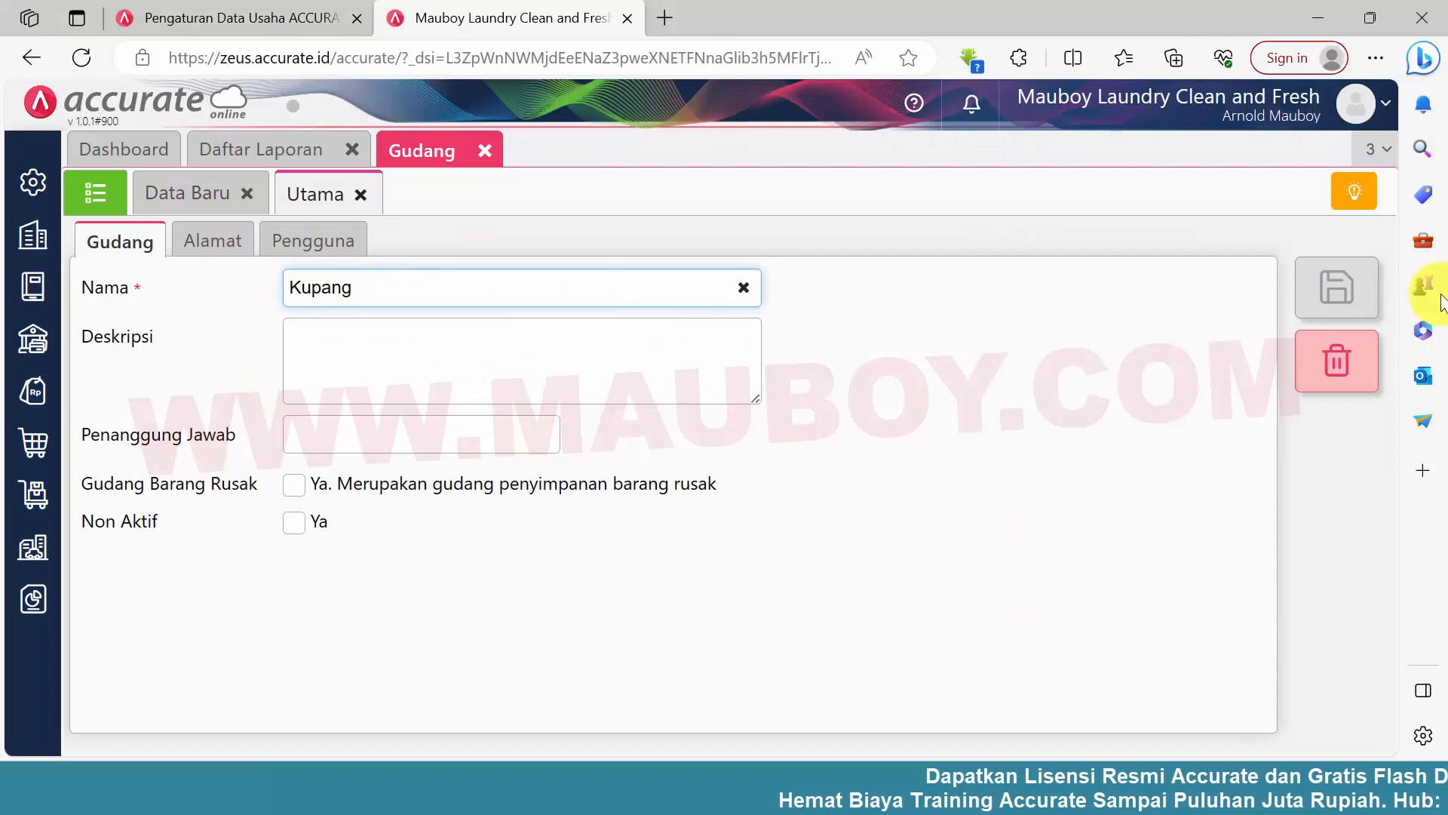
click(1353, 311)
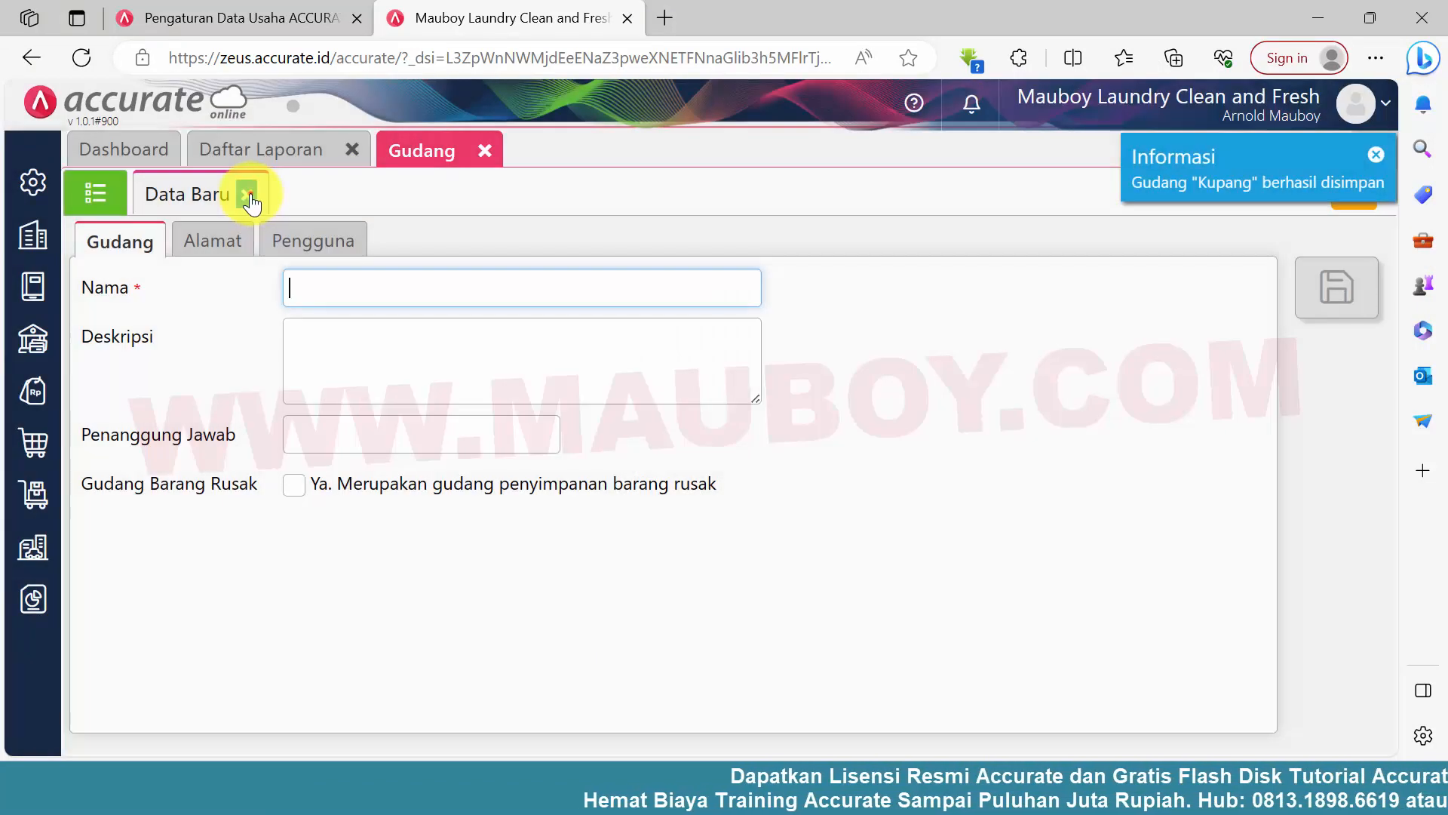
click(249, 195)
Switch to the Excel workbook and examine the Gudang Saldo Awal entries and the full list under Nama Barang
key(alt+Tab)
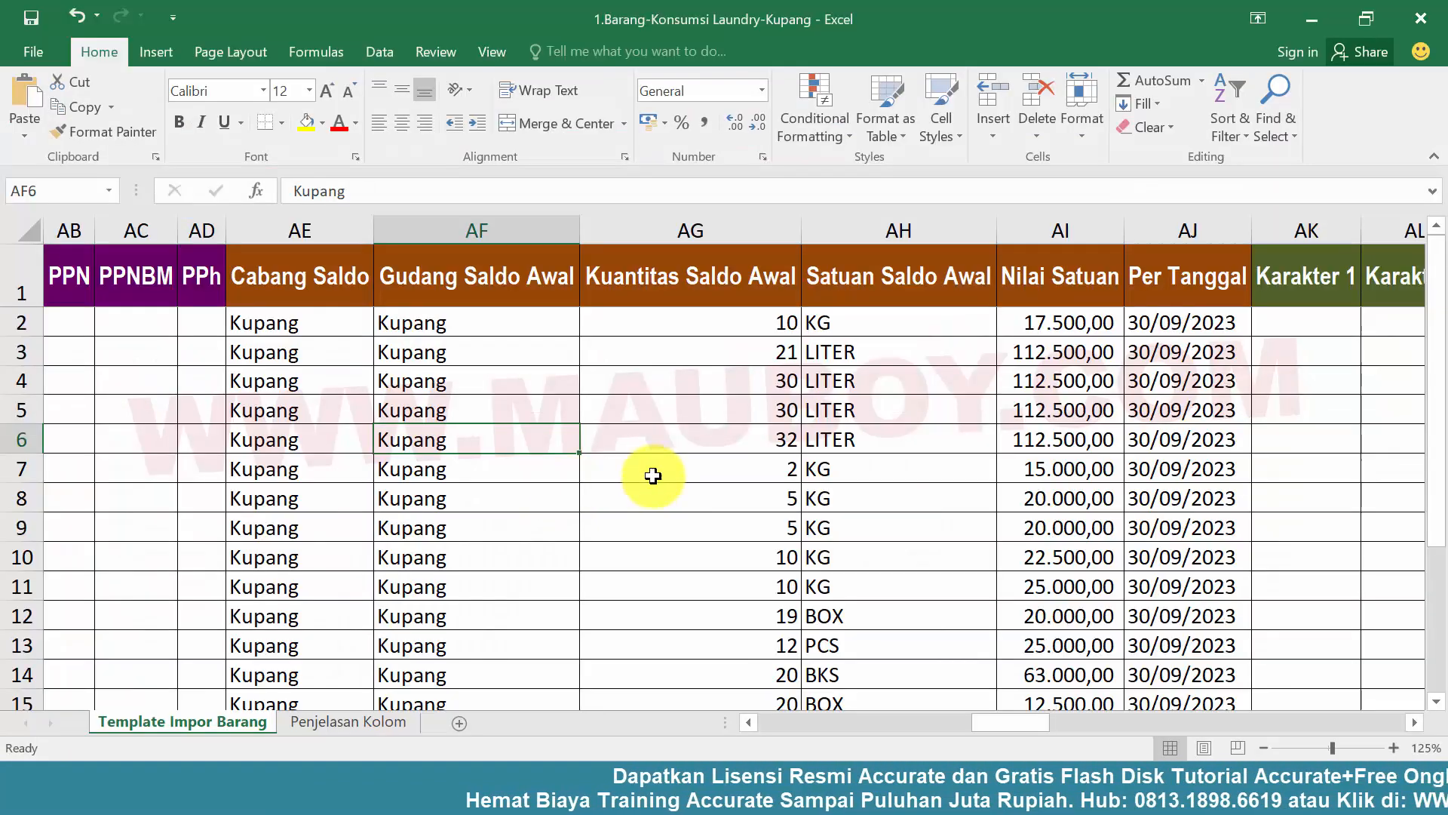
click(745, 468)
click(519, 415)
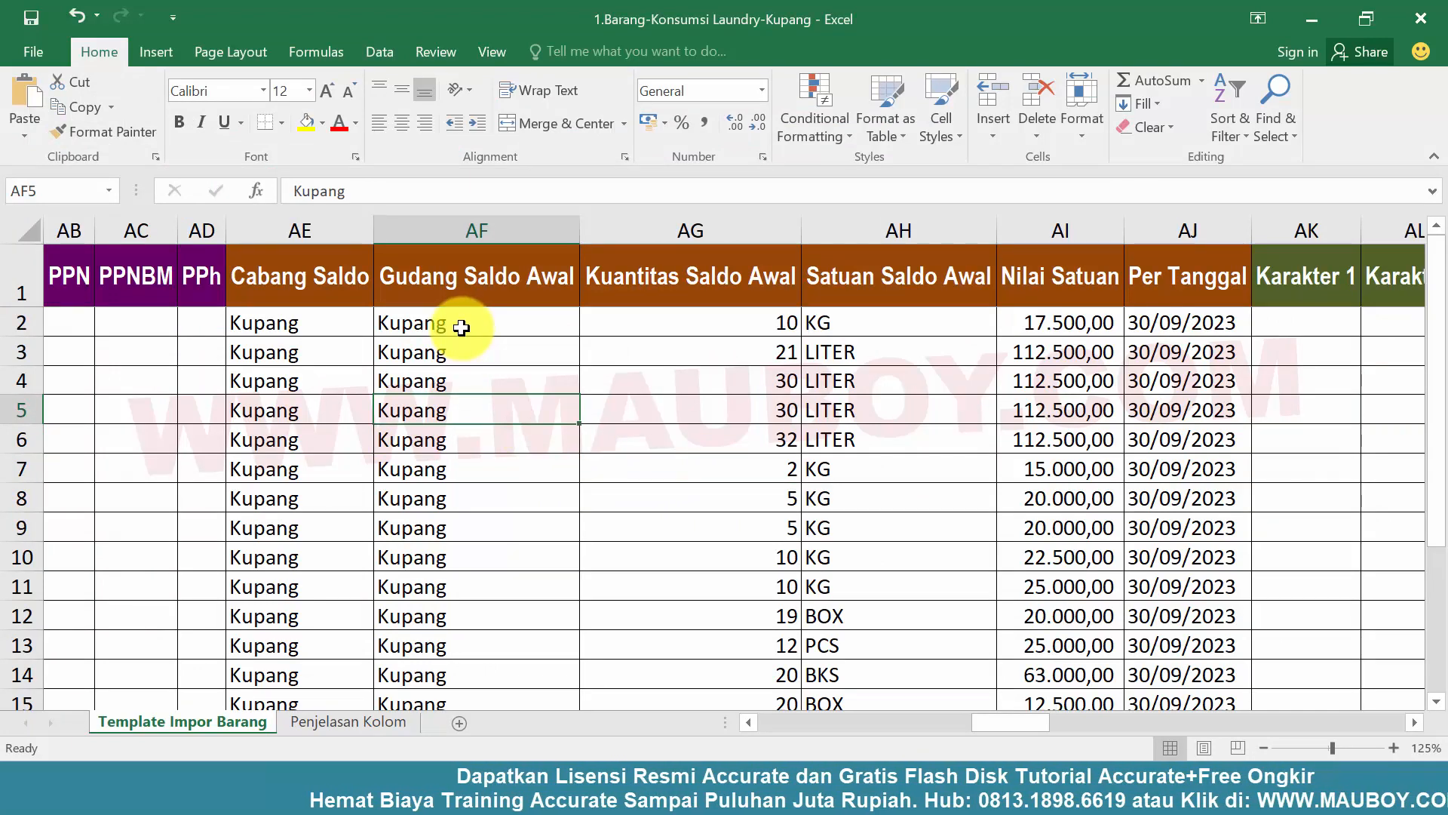
drag(462, 328, 475, 498)
click(720, 524)
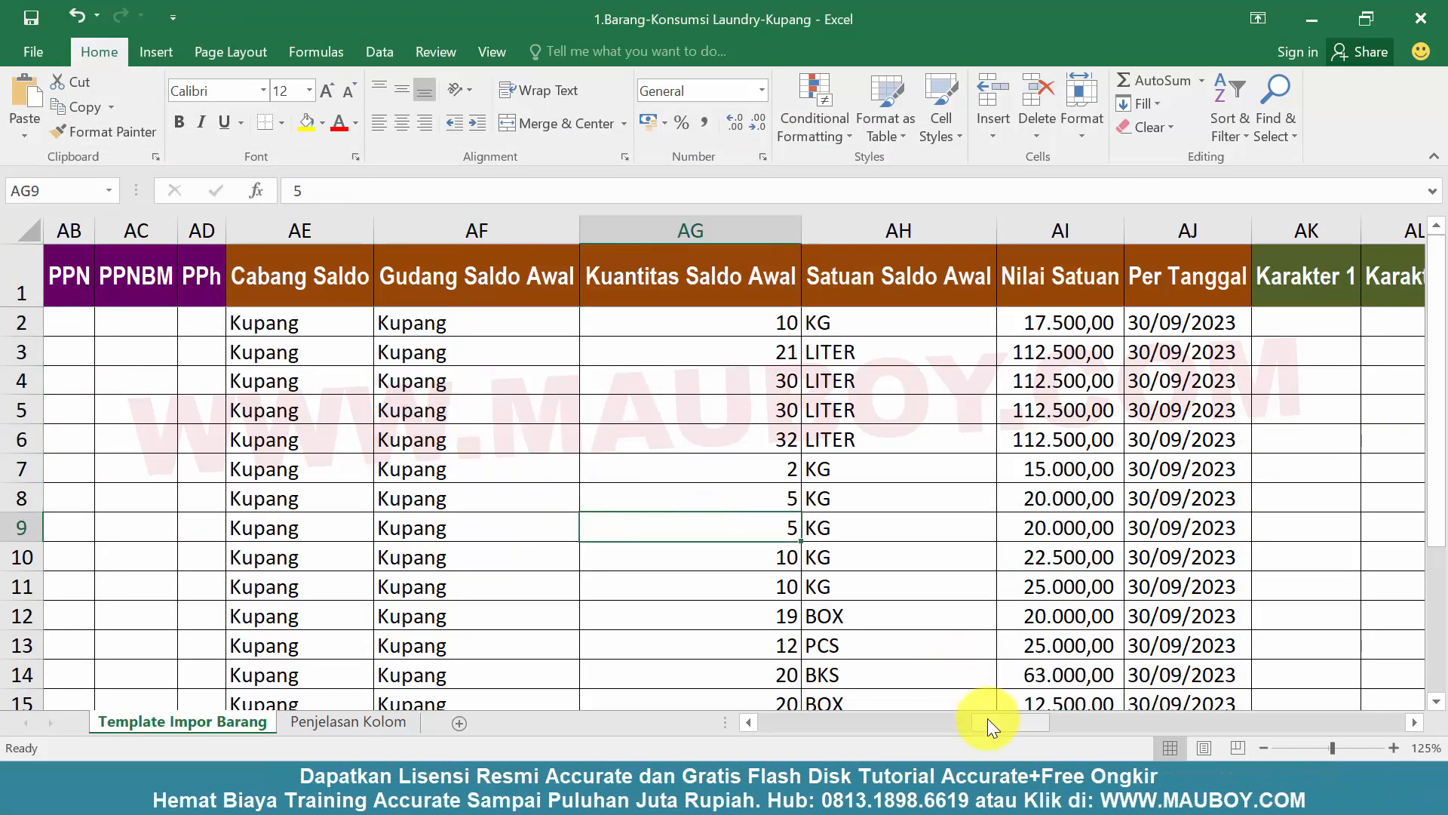
drag(989, 720, 764, 726)
click(349, 462)
scroll(477, 505, down, 4)
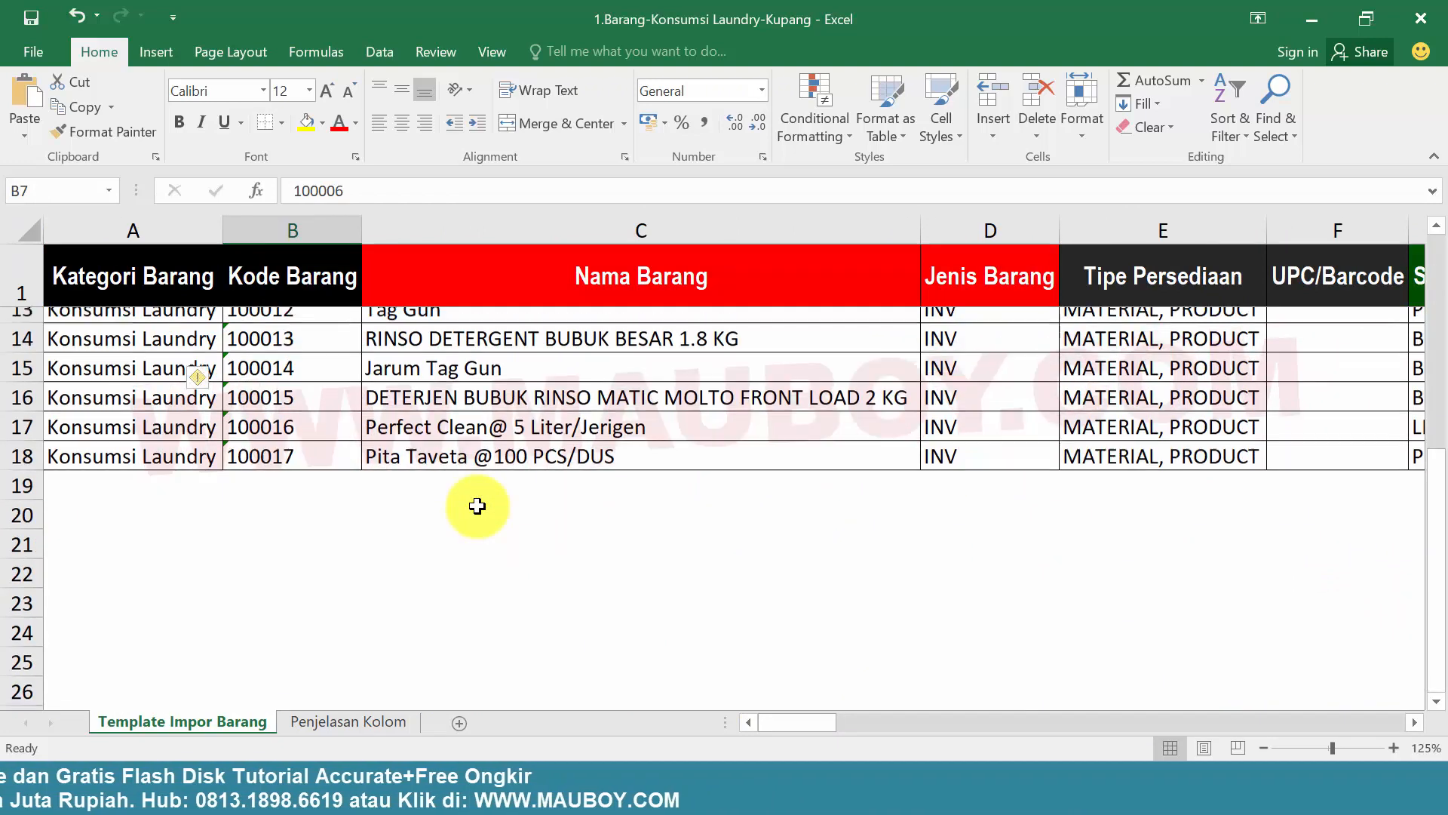
scroll(477, 505, up, 4)
click(455, 301)
click(111, 135)
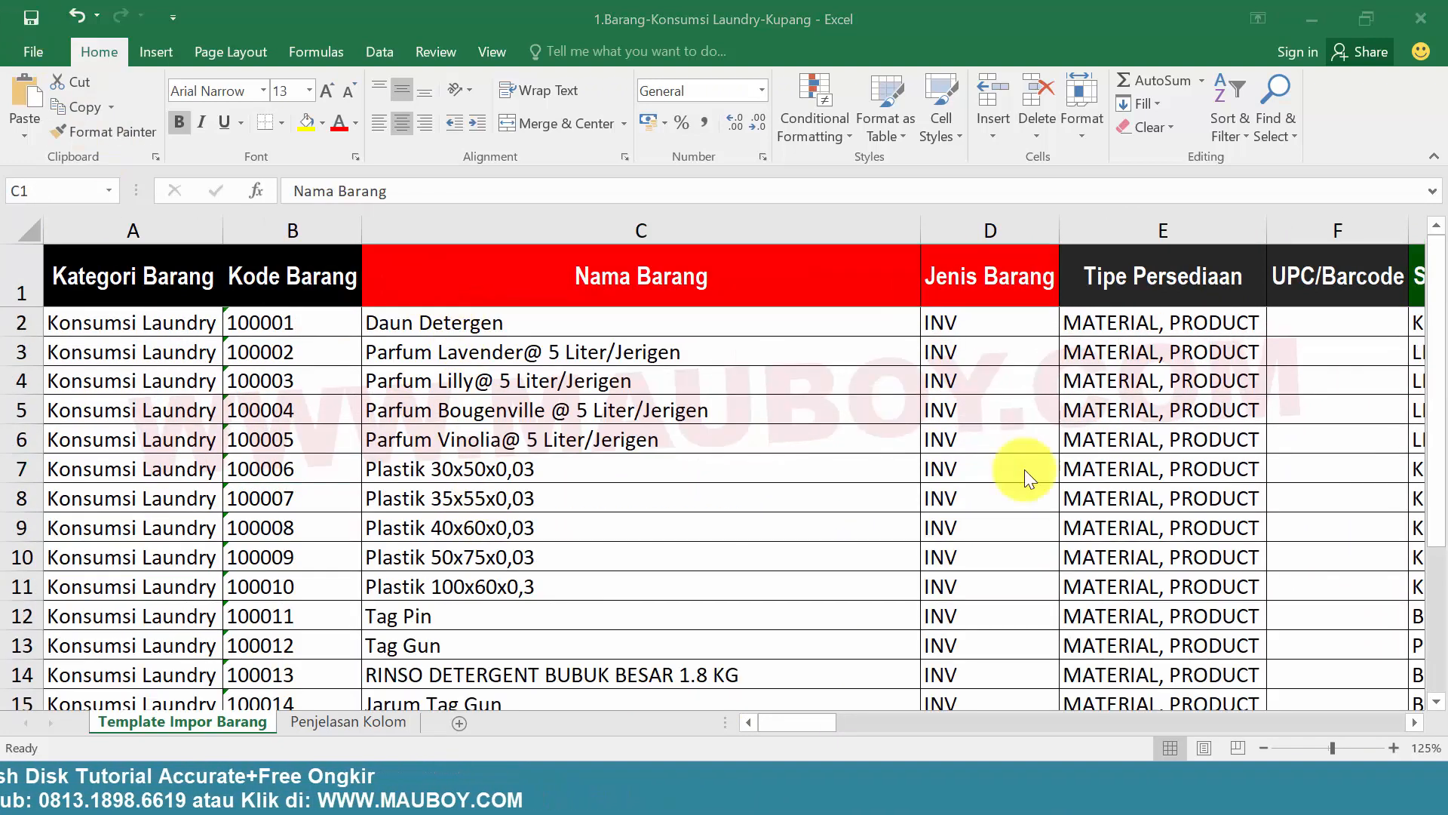
Switch back to Accurate Online, close the Gudang page, and open the Barang & Jasa list
click(629, 432)
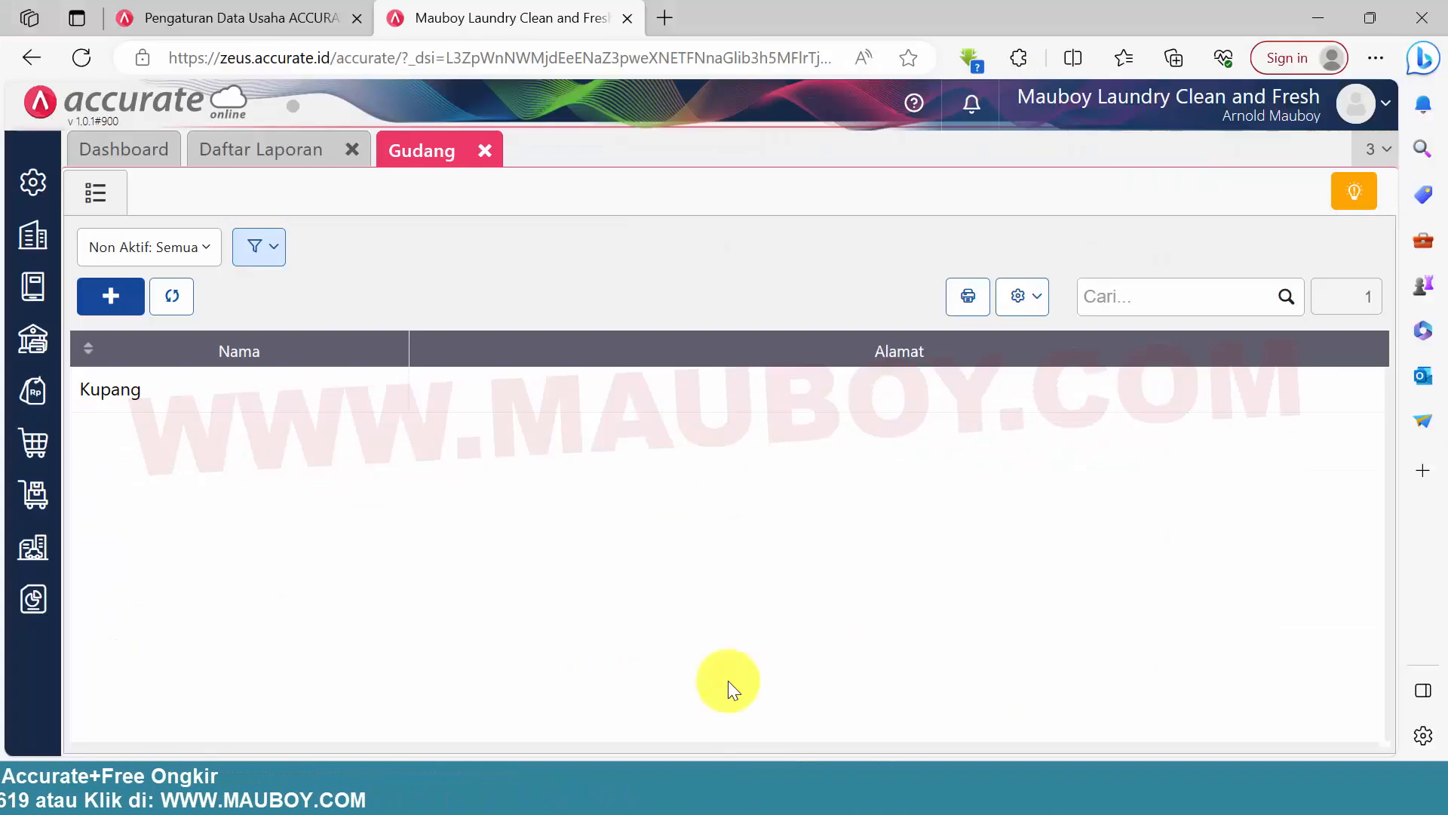
click(485, 151)
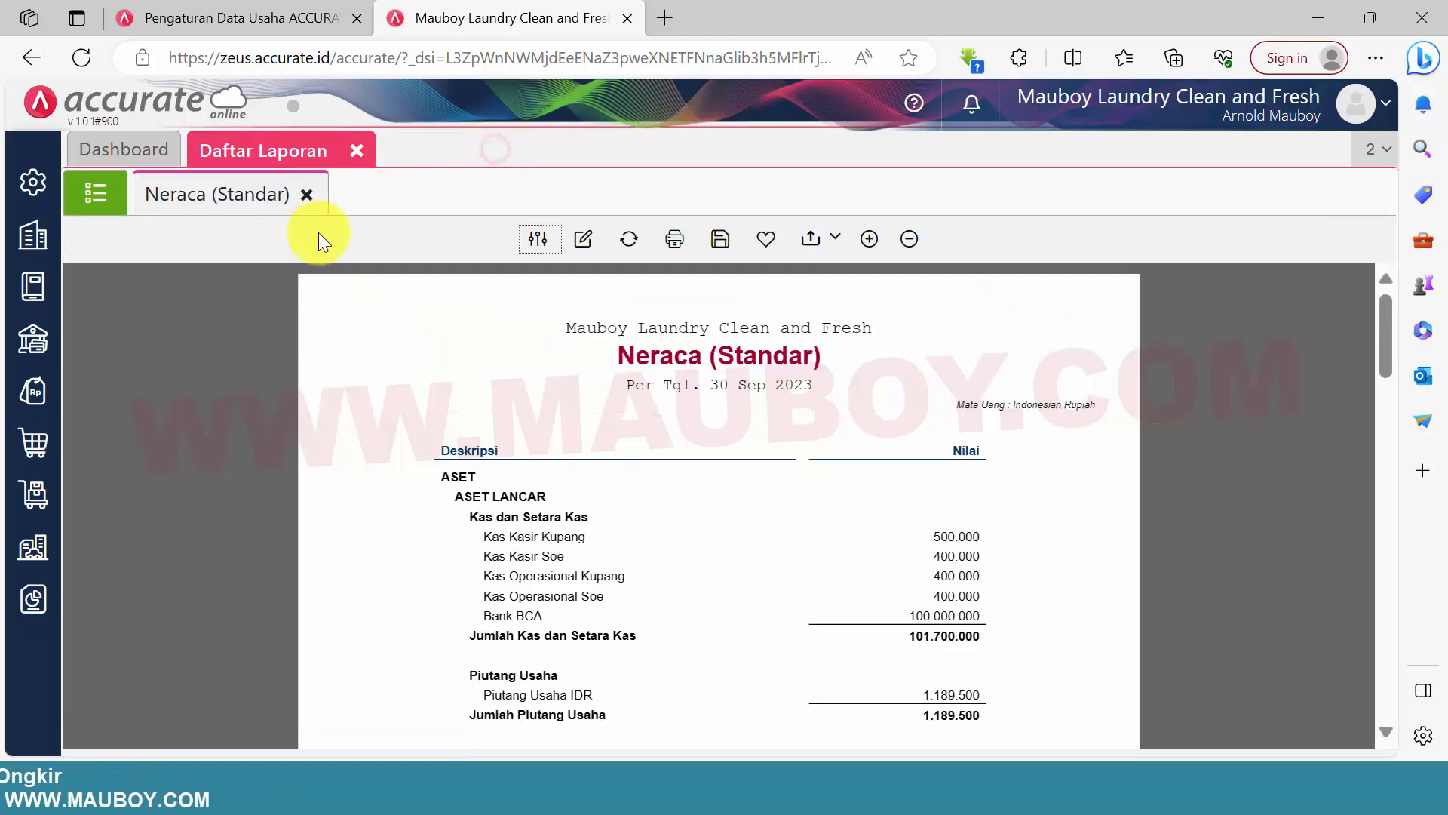
click(30, 498)
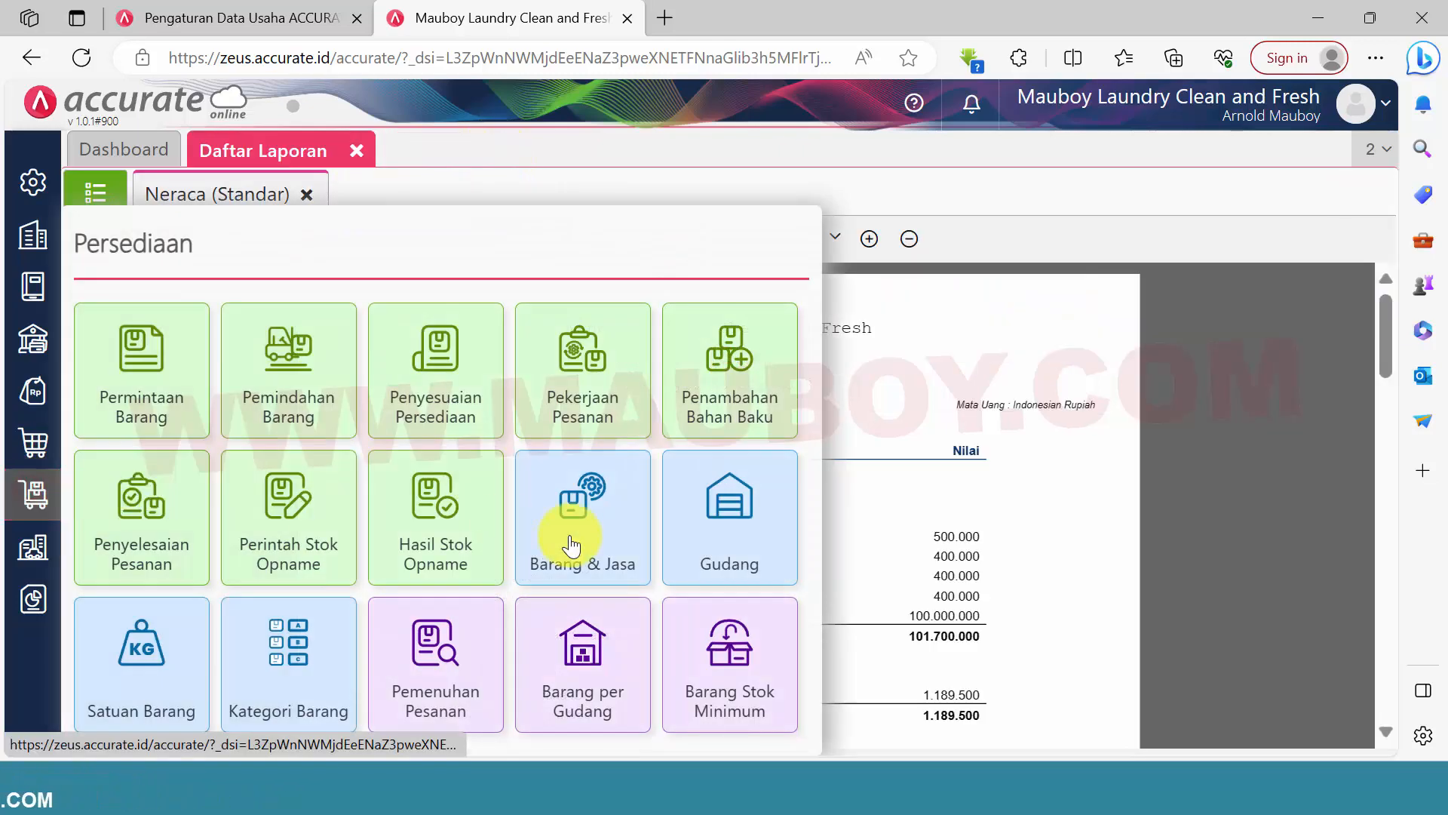
click(587, 542)
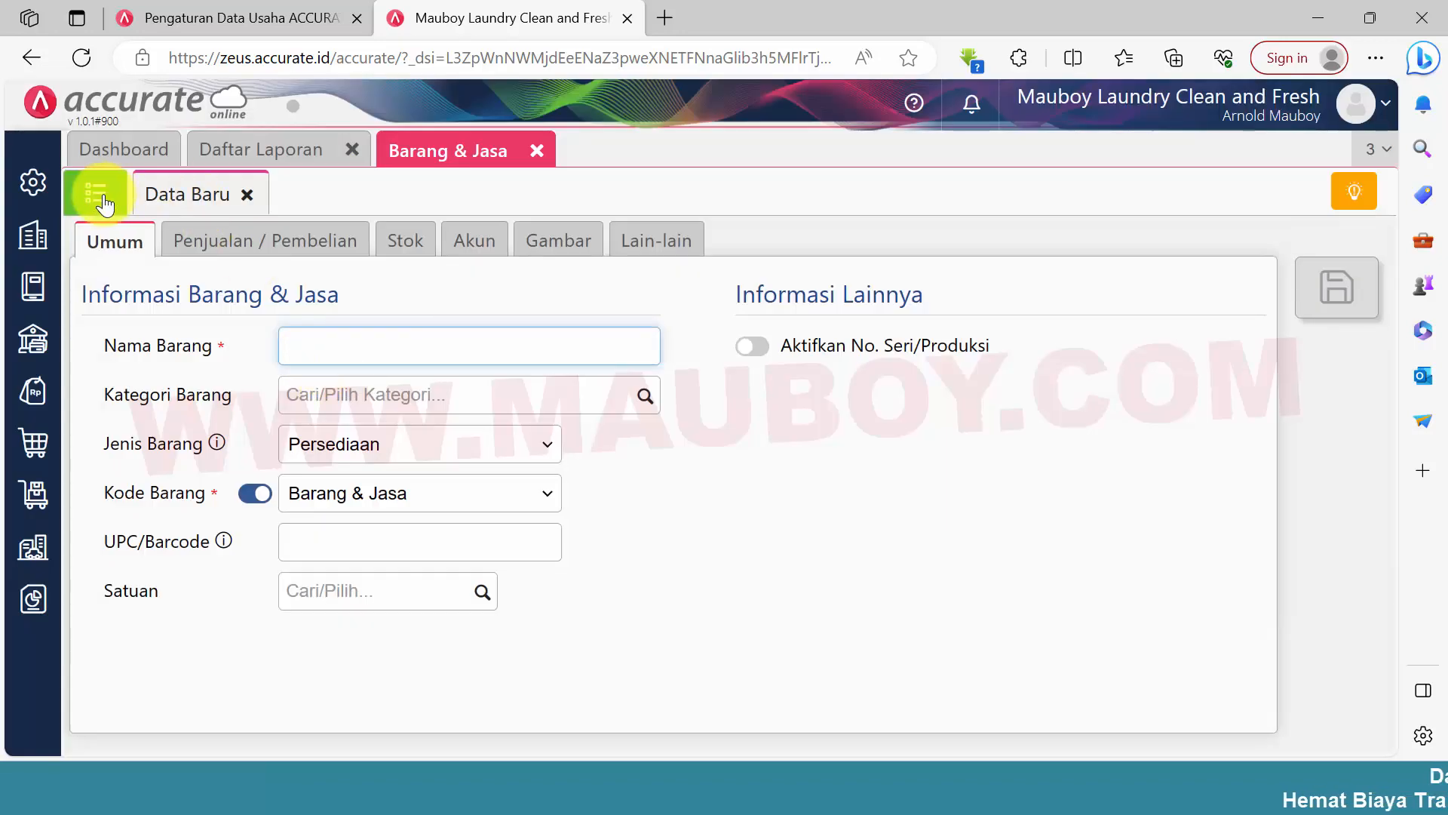
click(101, 198)
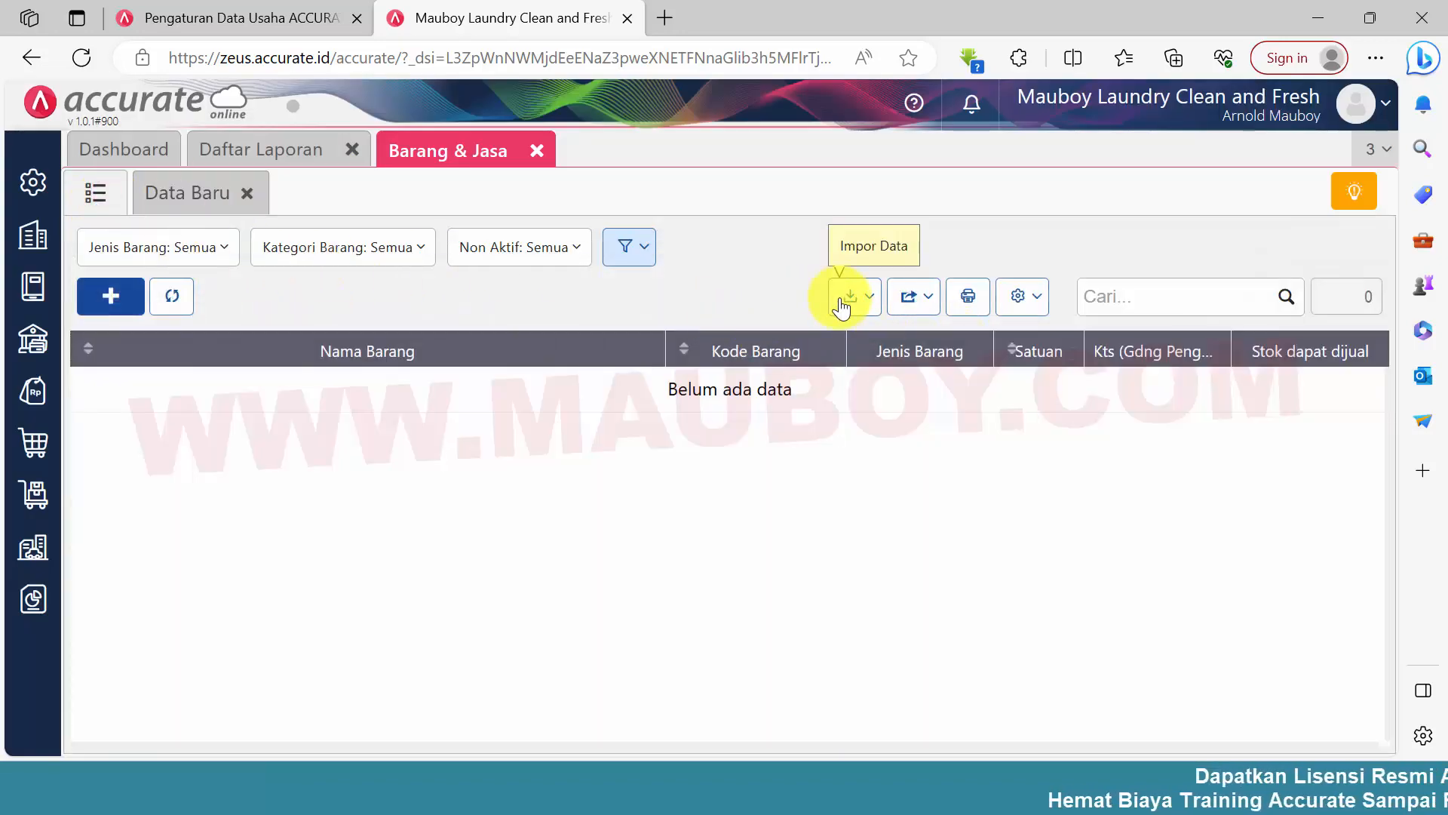
Start an Excel import of goods and services and upload the file 1.Barang-Konsumsi Laundry-Kupang
click(842, 302)
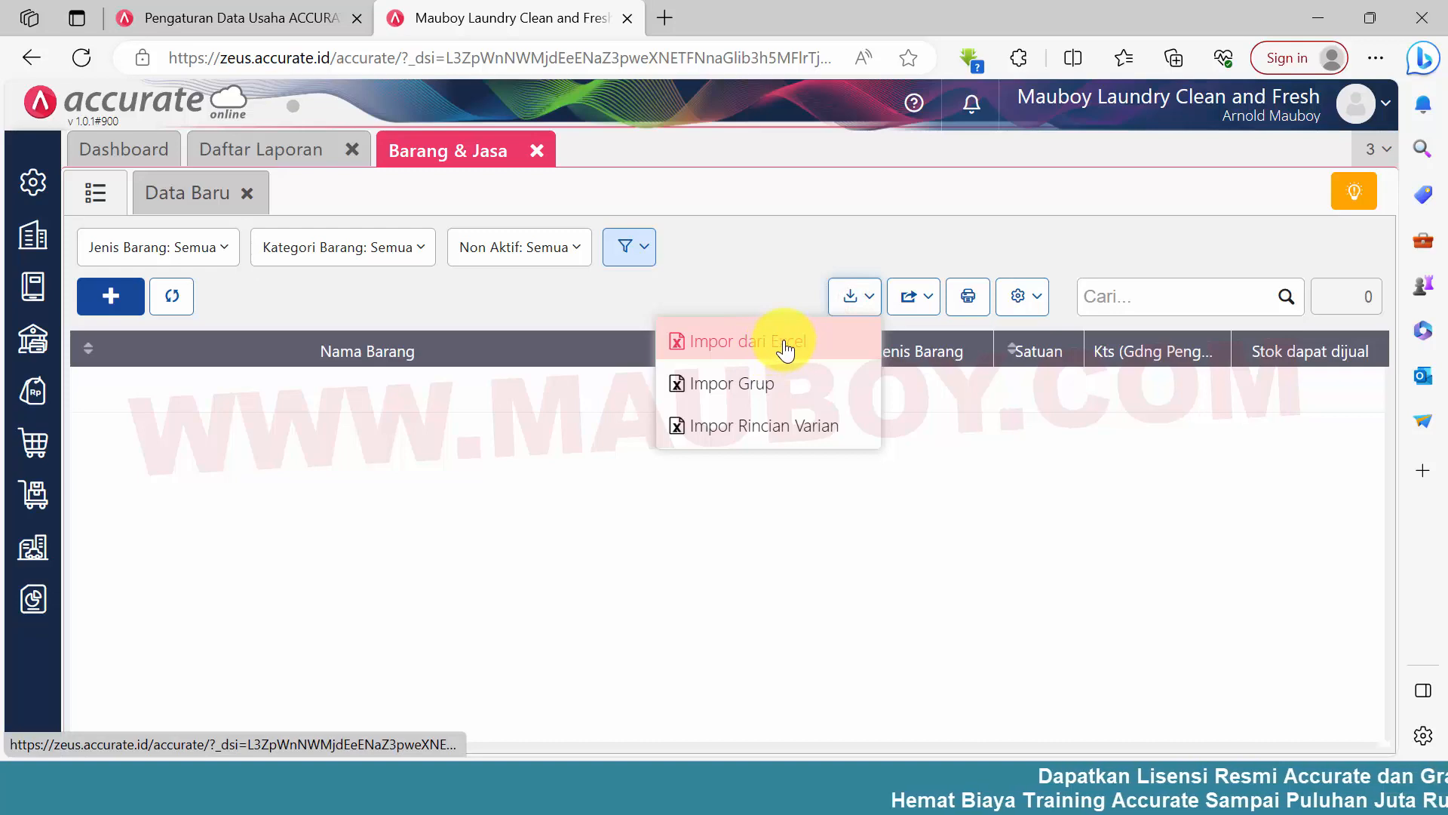
click(785, 351)
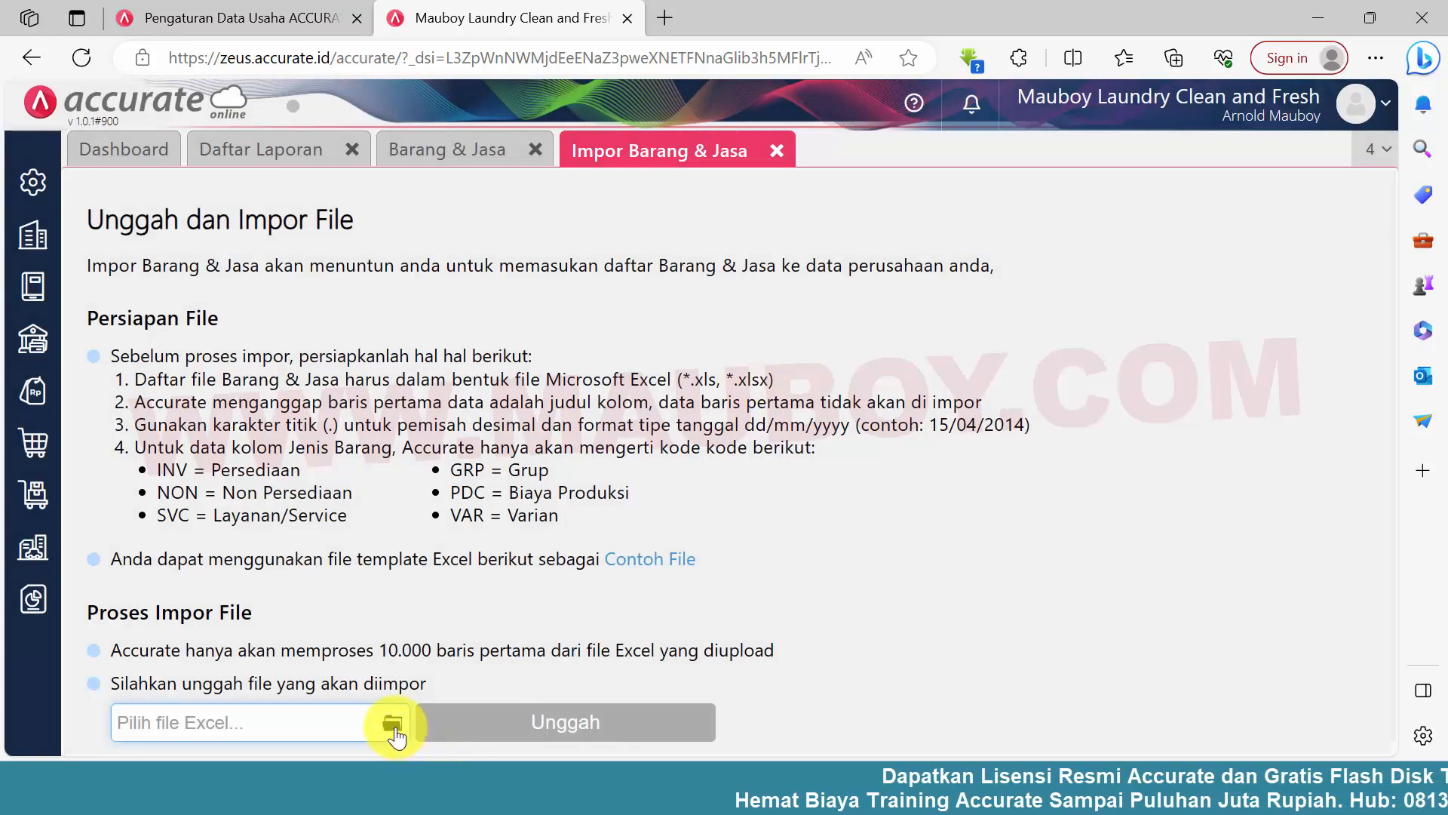
click(392, 723)
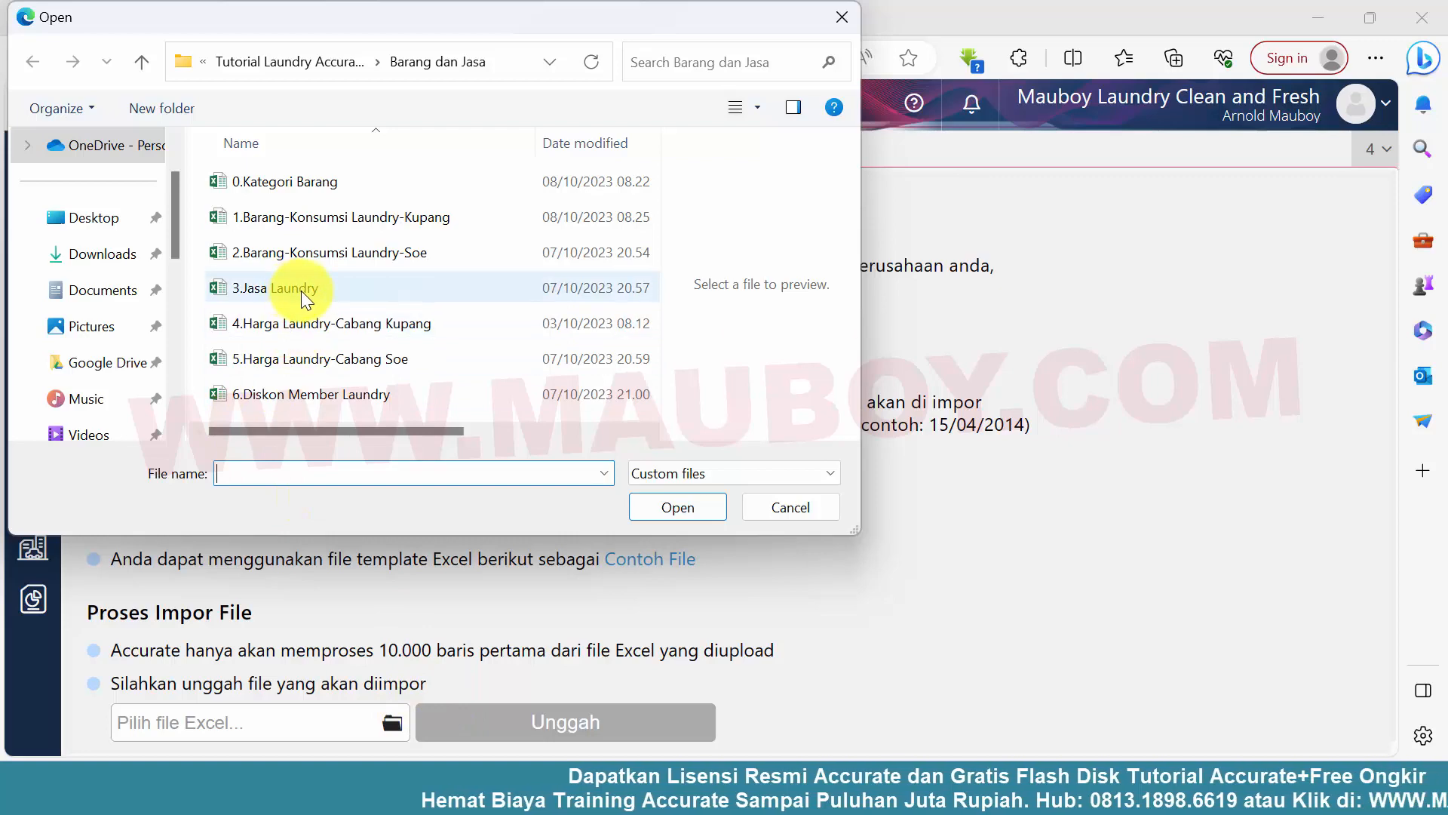
click(299, 219)
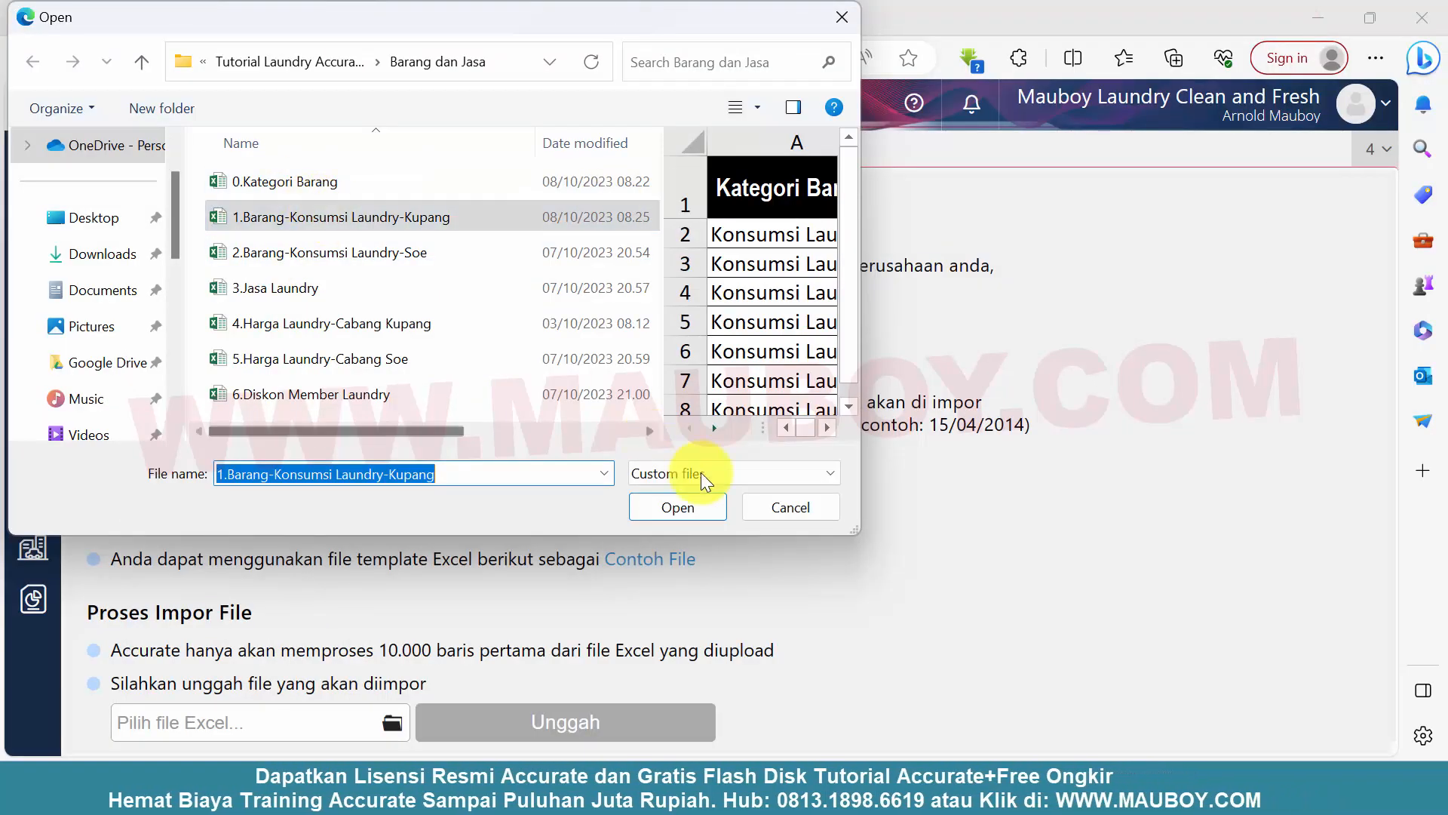
click(699, 509)
click(626, 722)
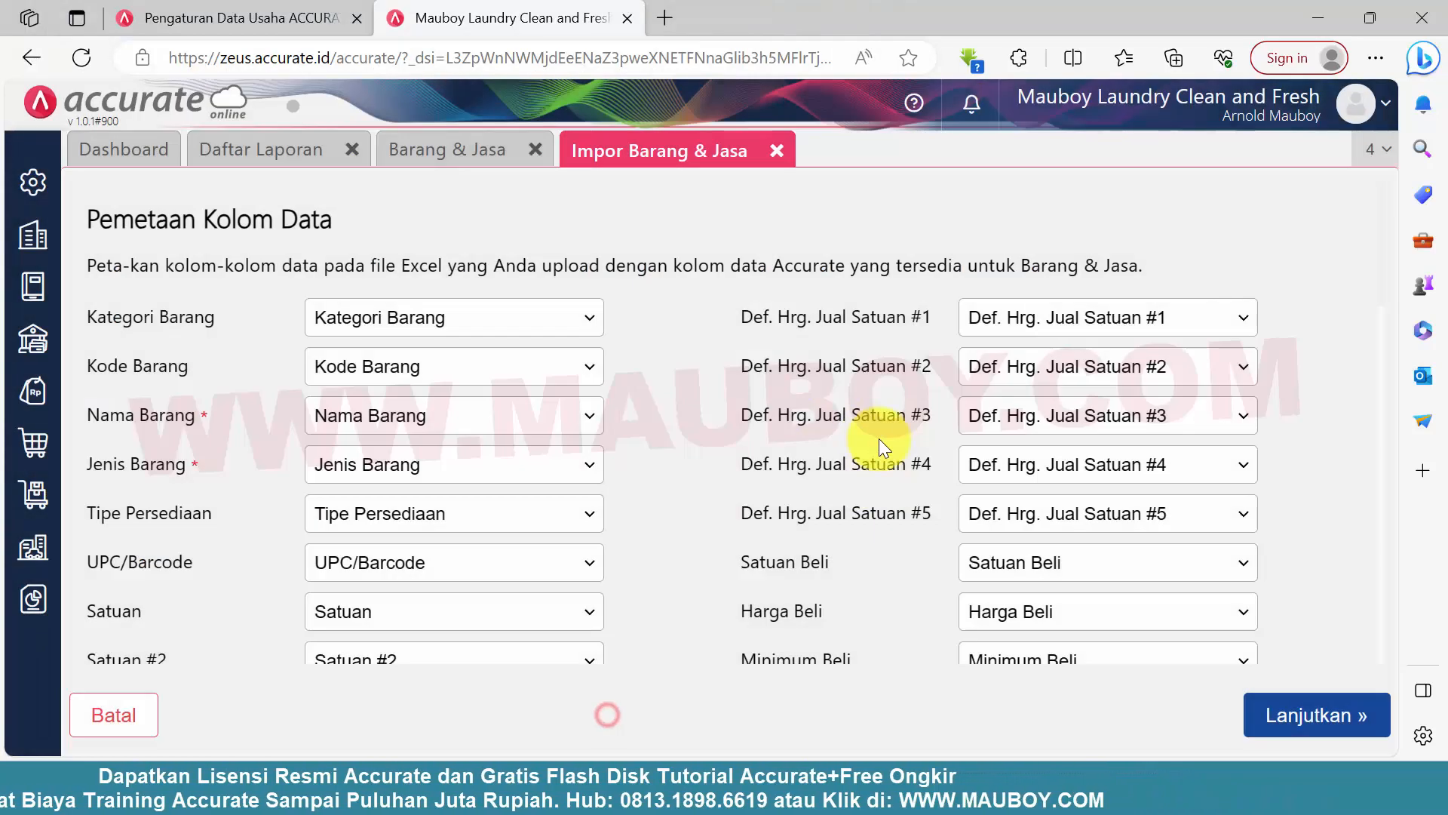
Review the column mapping, including the Stok Awal fields, and accept it to reach the import preview
scroll(780, 446, down, 8)
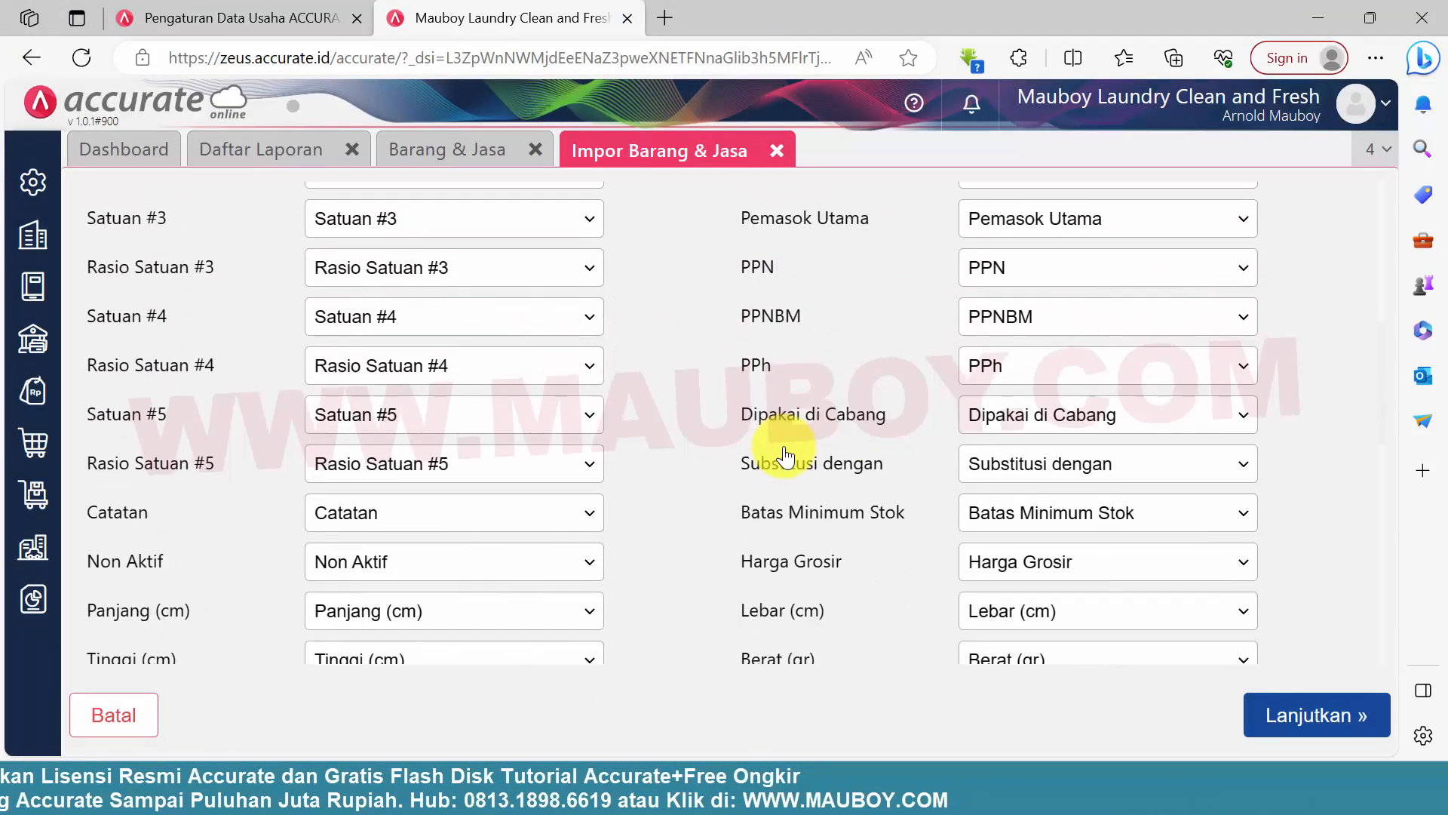
scroll(785, 451, down, 10)
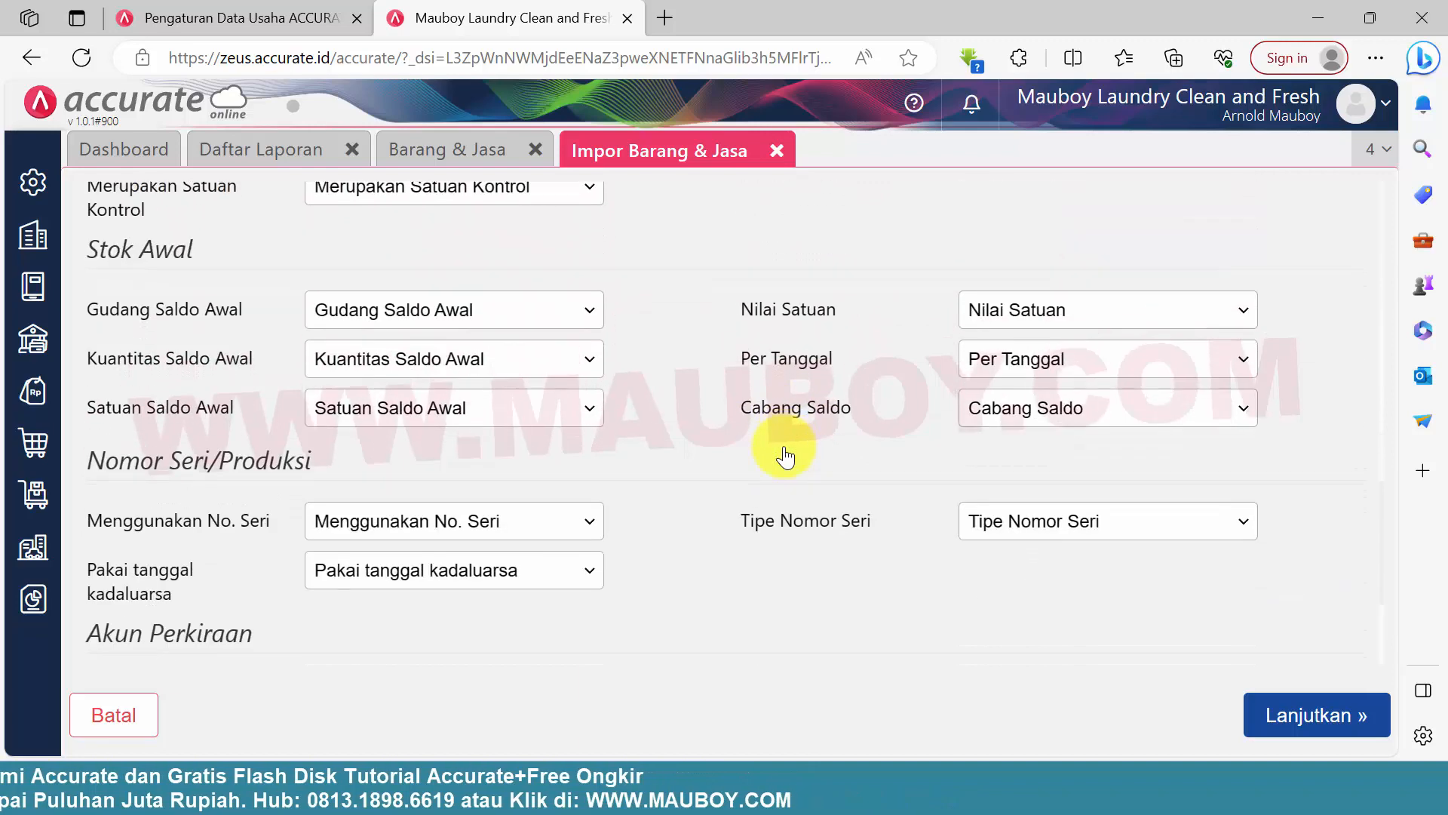
scroll(815, 449, up, 20)
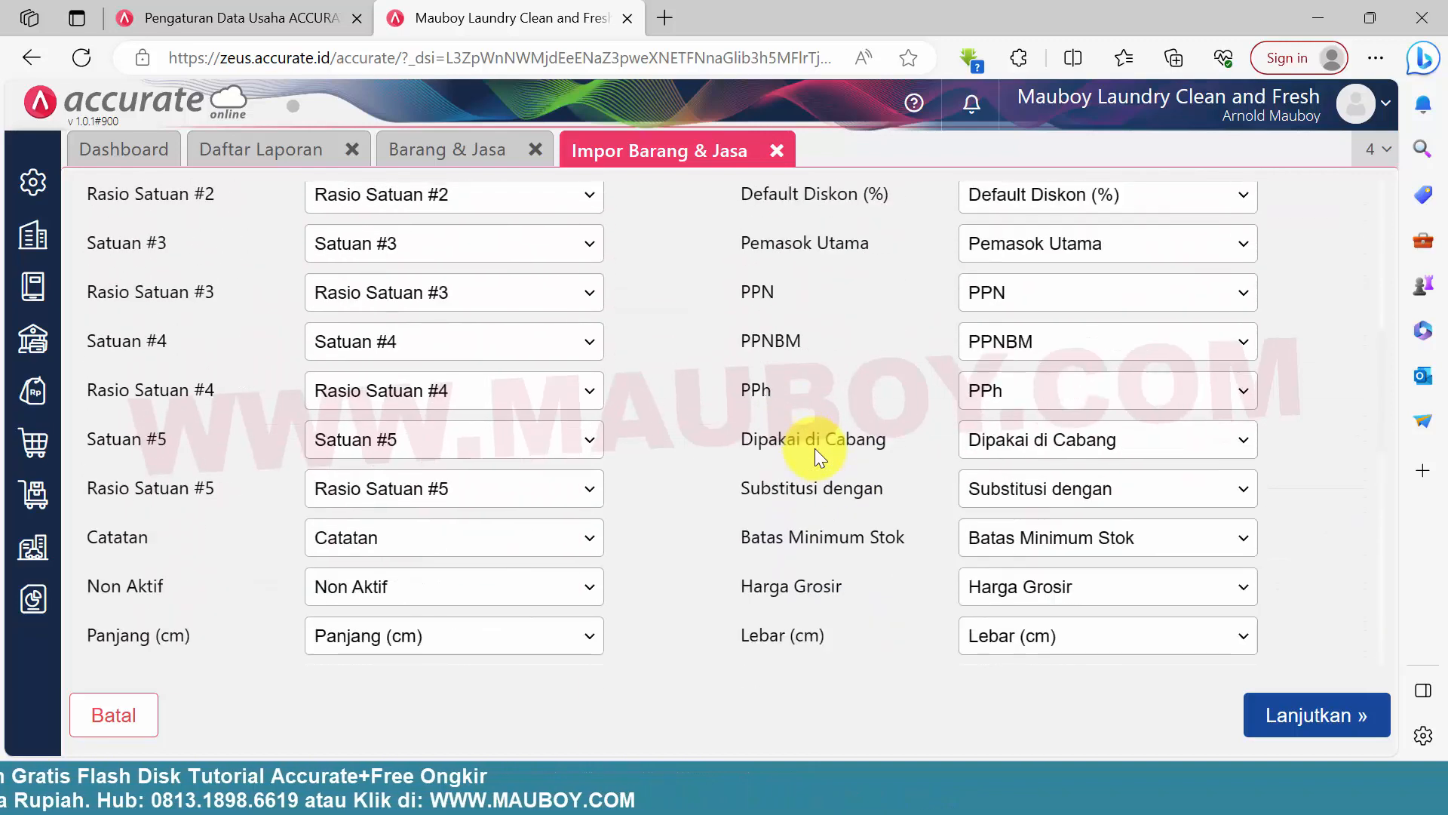
scroll(815, 448, up, 1)
click(1313, 711)
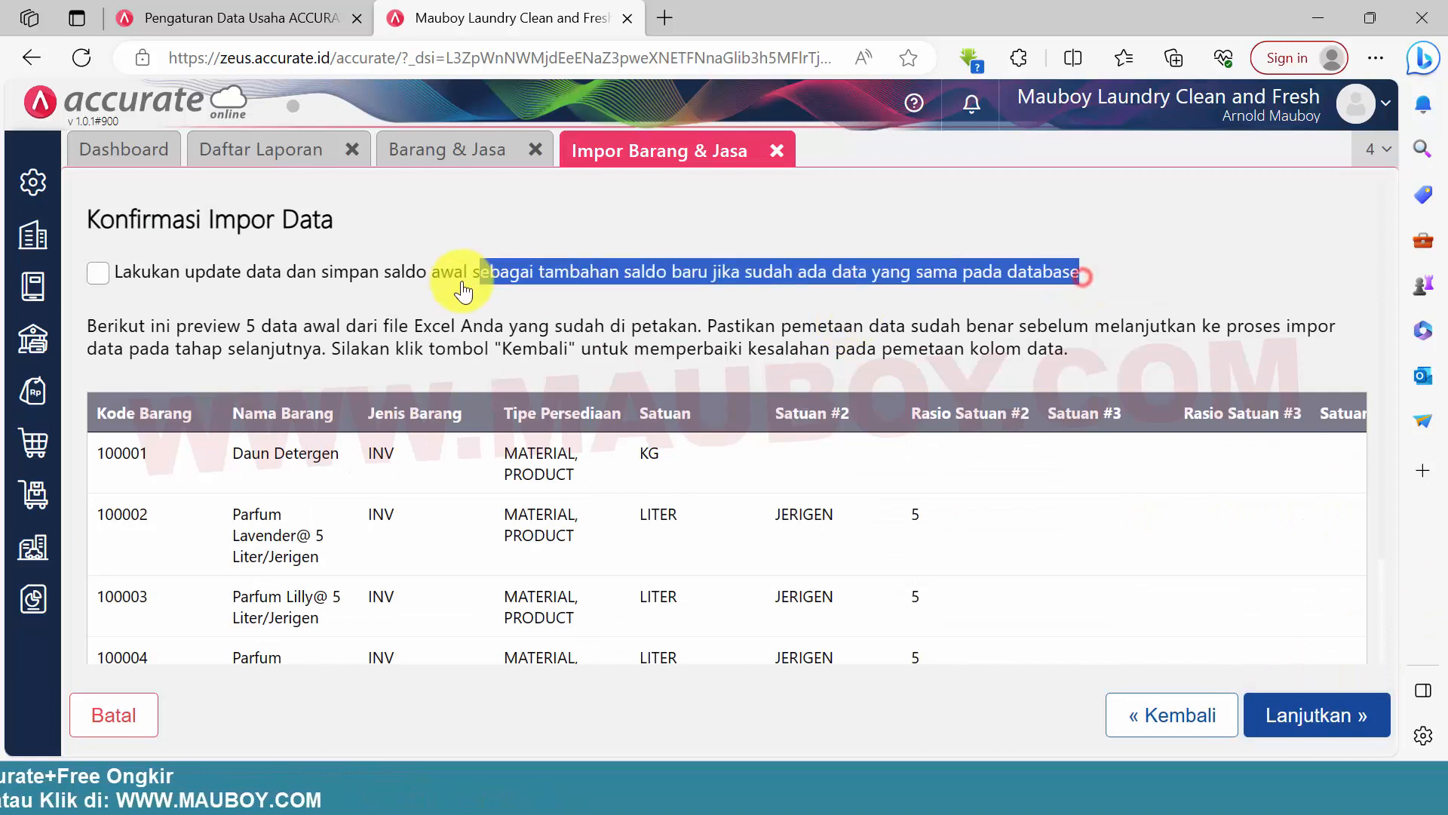
Run the item import without the option to update existing data, and close the import result
click(1321, 716)
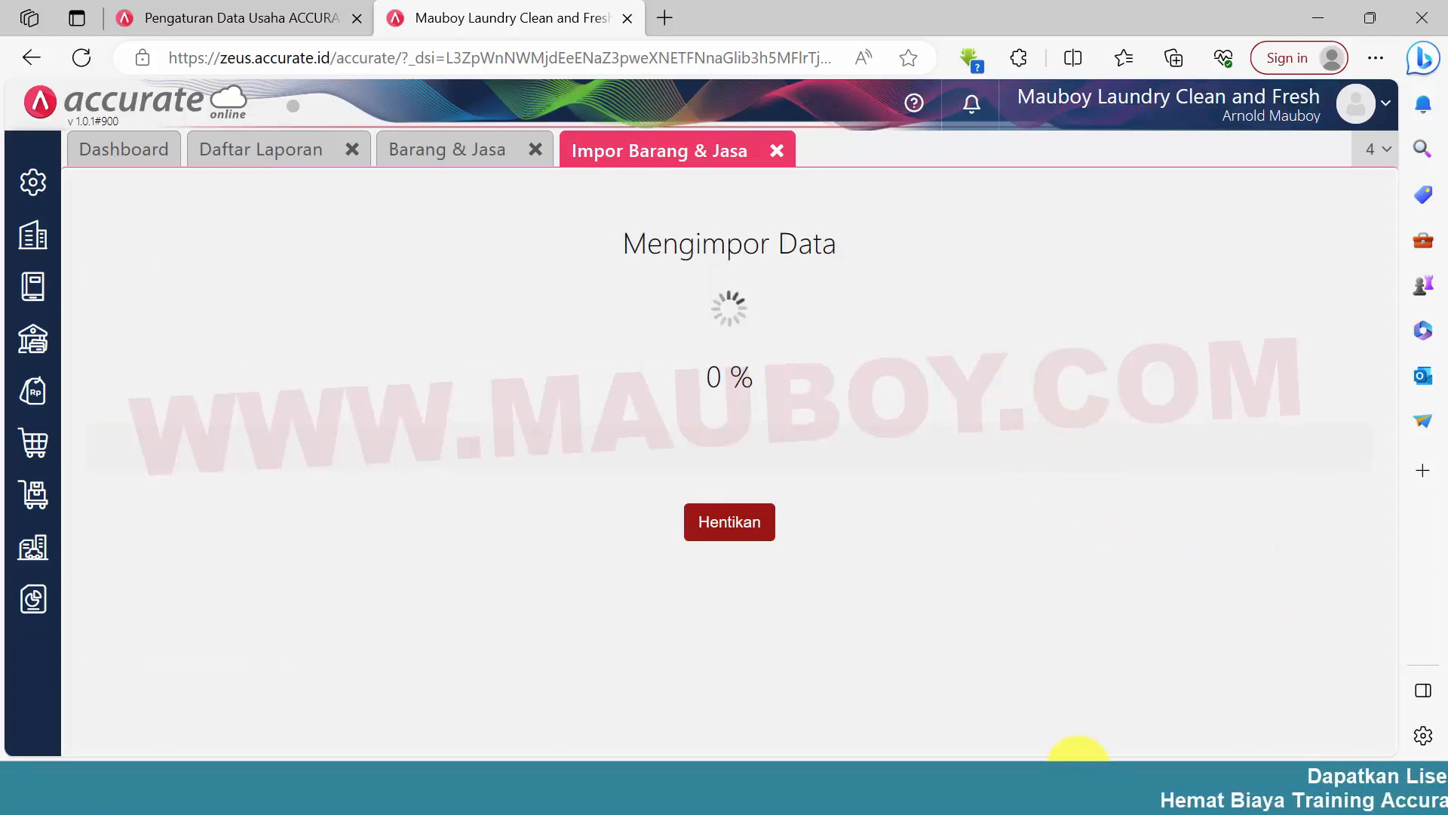
mouse_move(1065, 762)
click(789, 362)
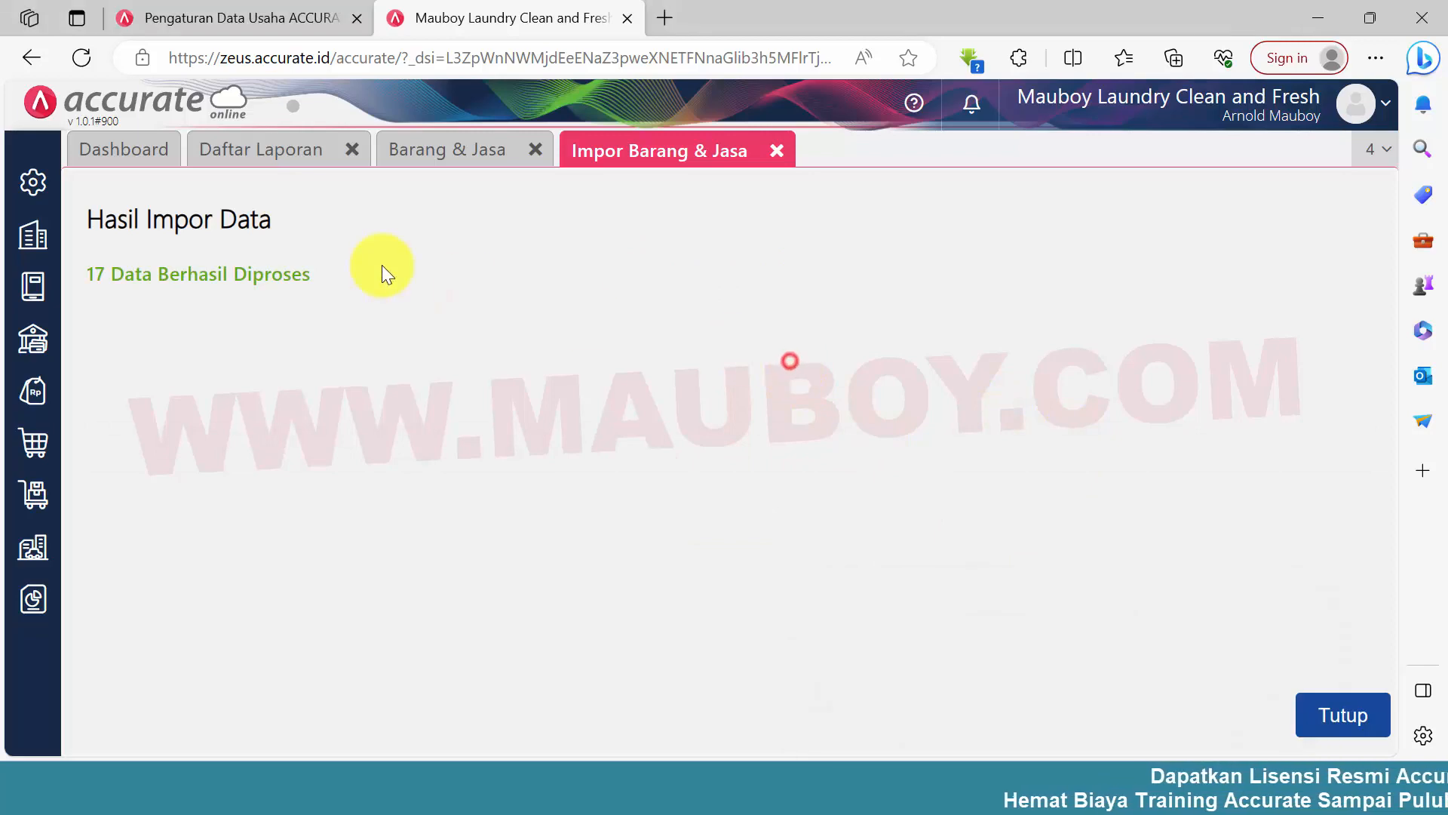
click(1342, 714)
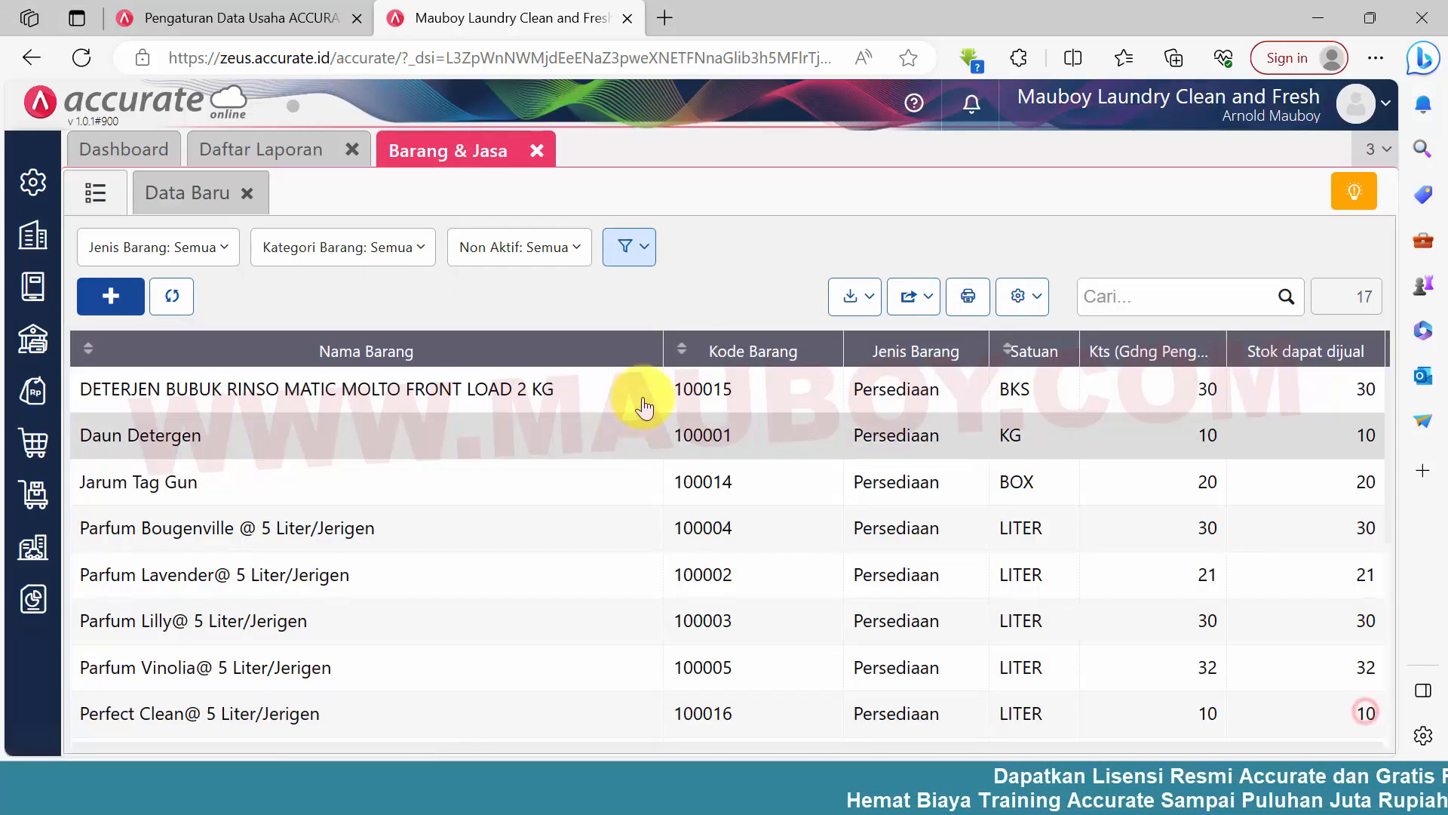
Refresh the Neraca (Standar) report and check the Persediaan Konsumsi Laundry balance under Persediaan
click(279, 160)
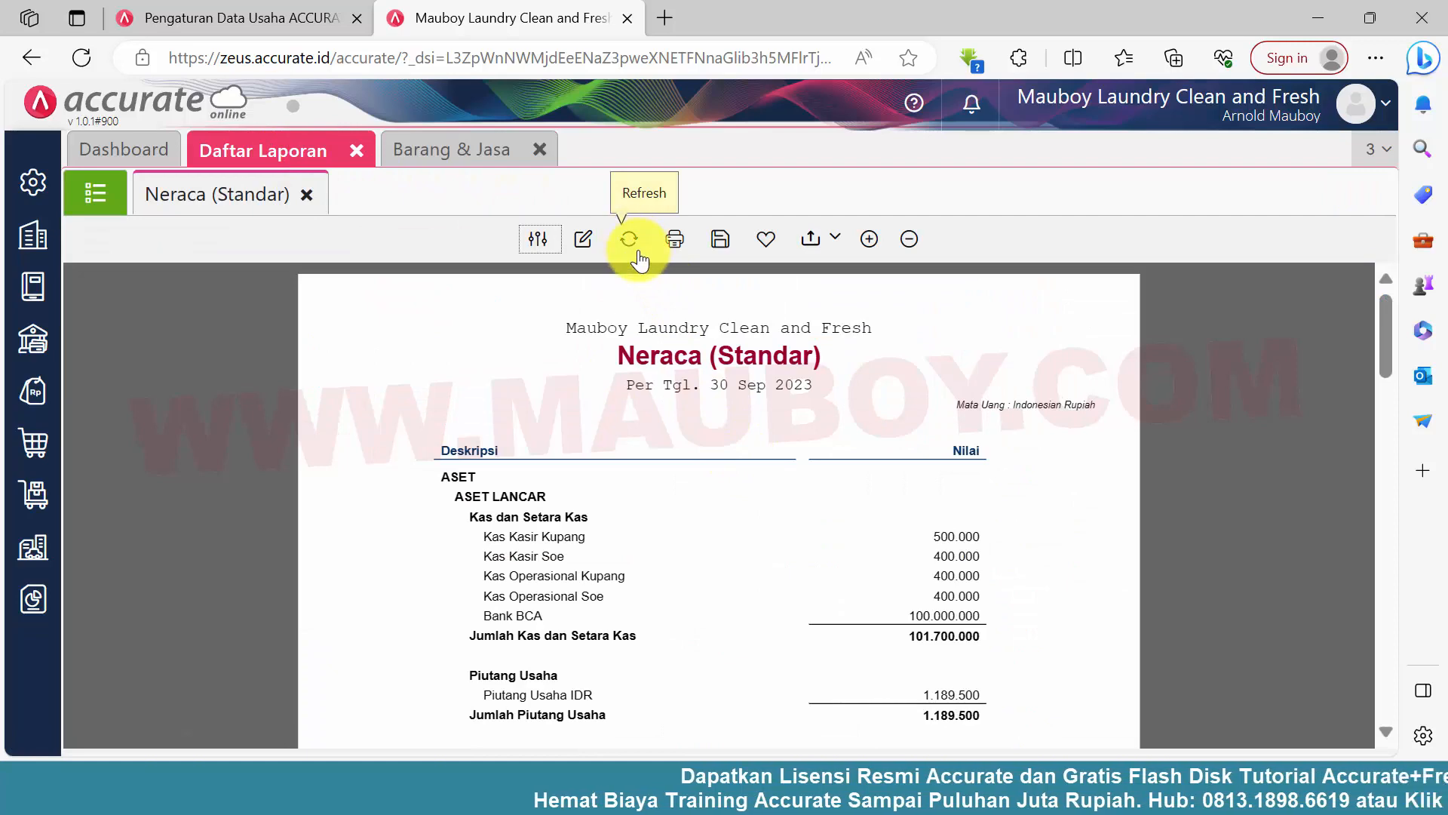
scroll(719, 516, down, 4)
click(480, 464)
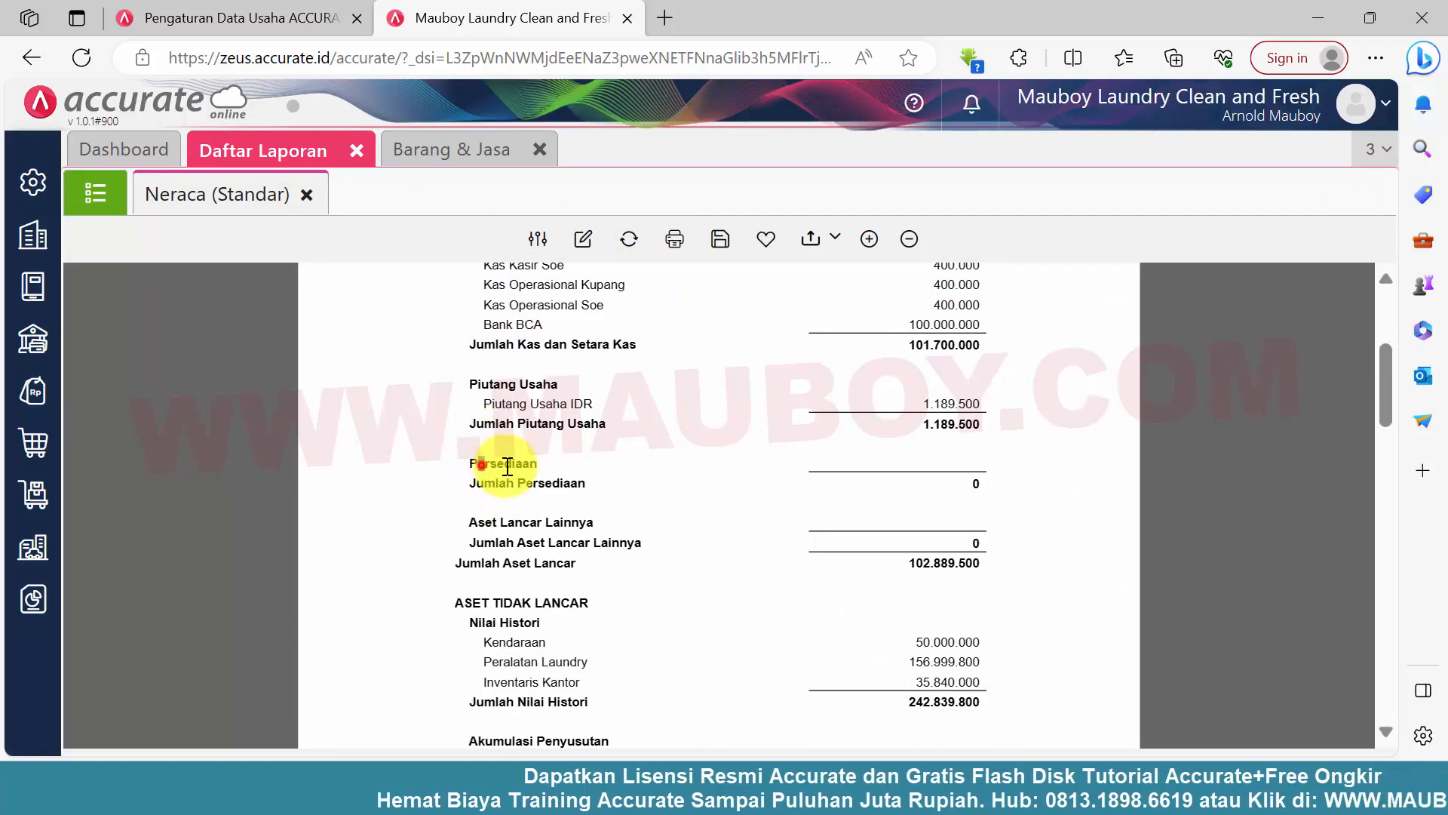
click(629, 239)
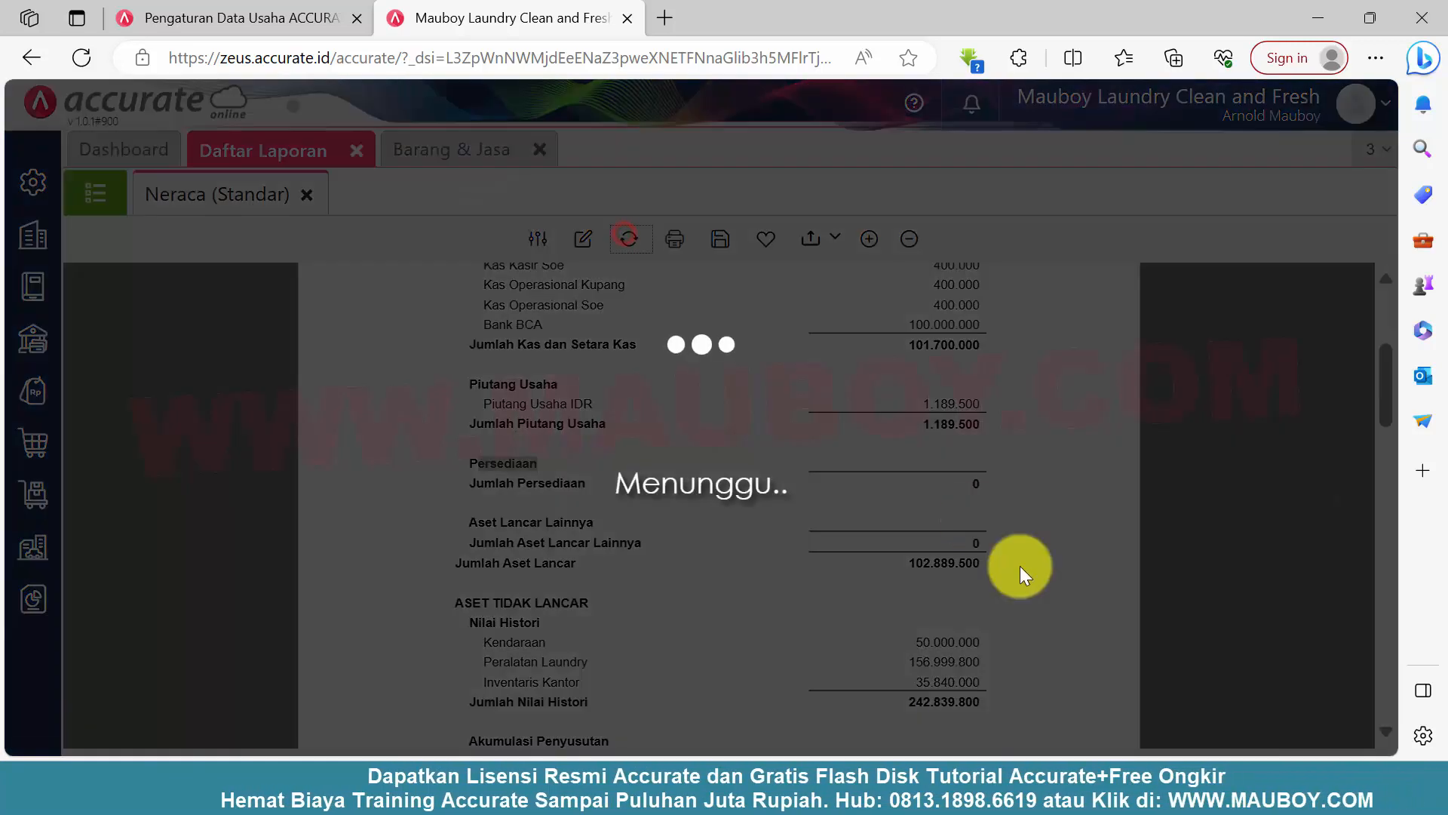
scroll(928, 547, down, 3)
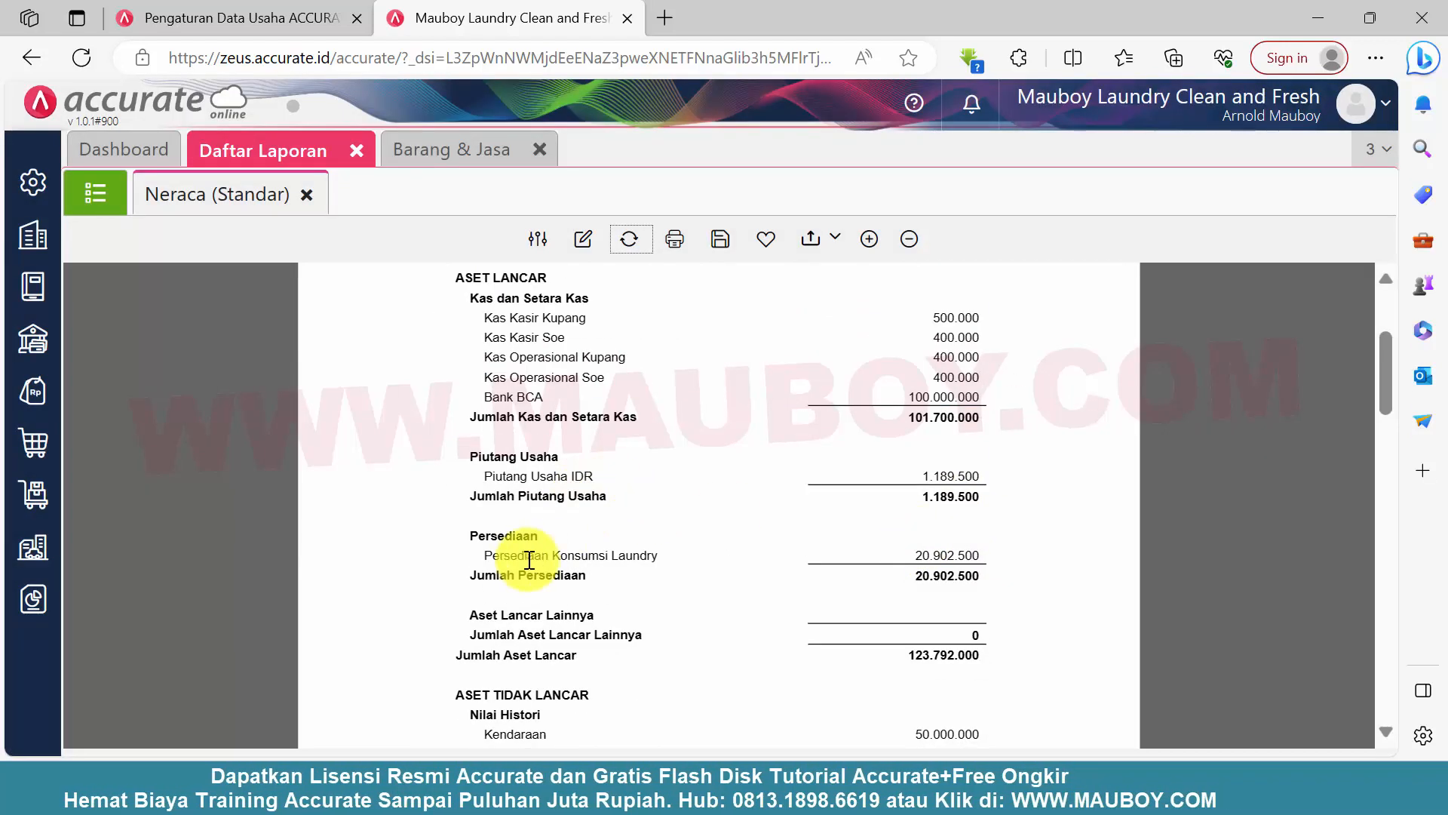
drag(530, 558, 1012, 555)
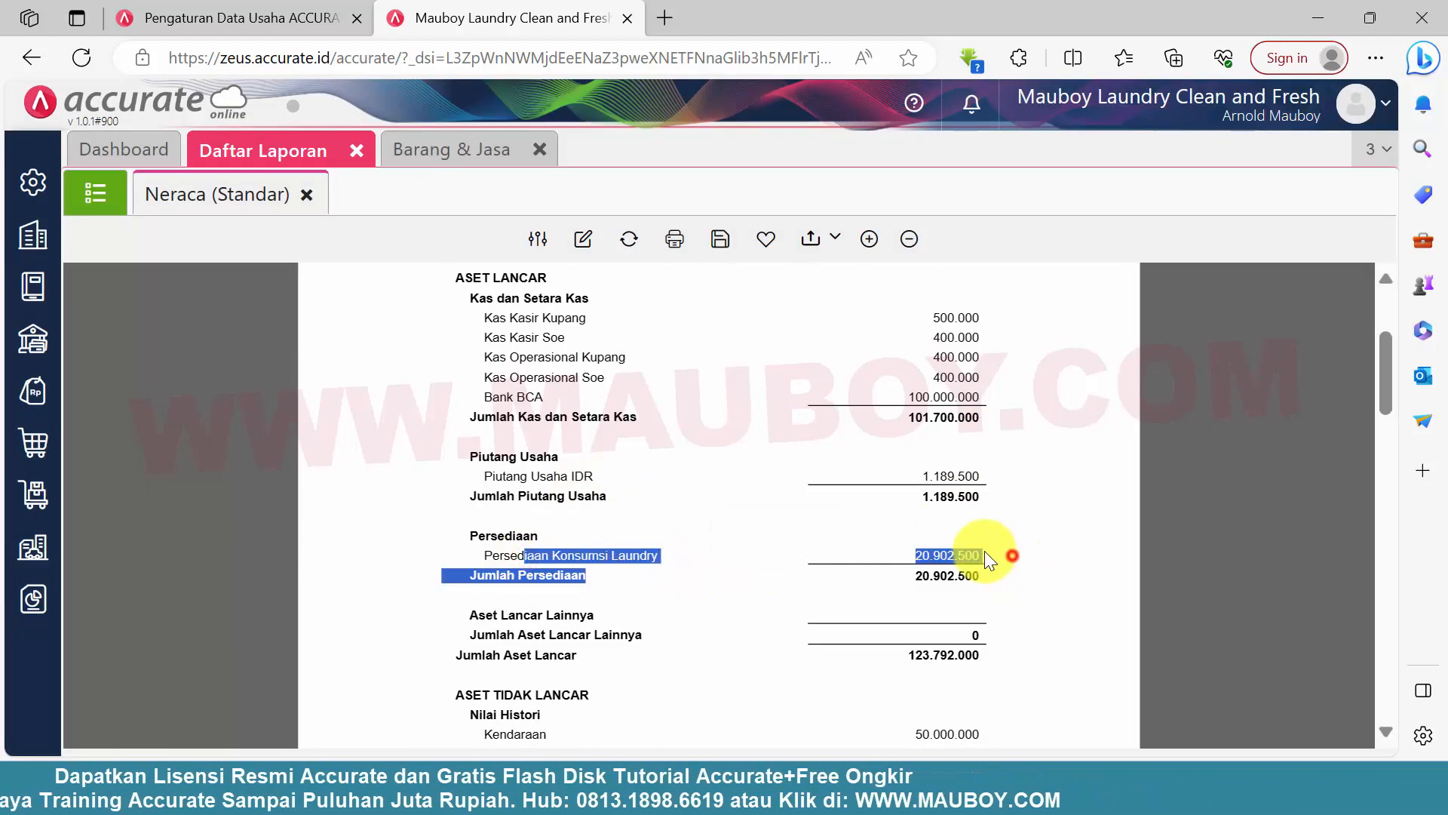
drag(915, 556, 981, 559)
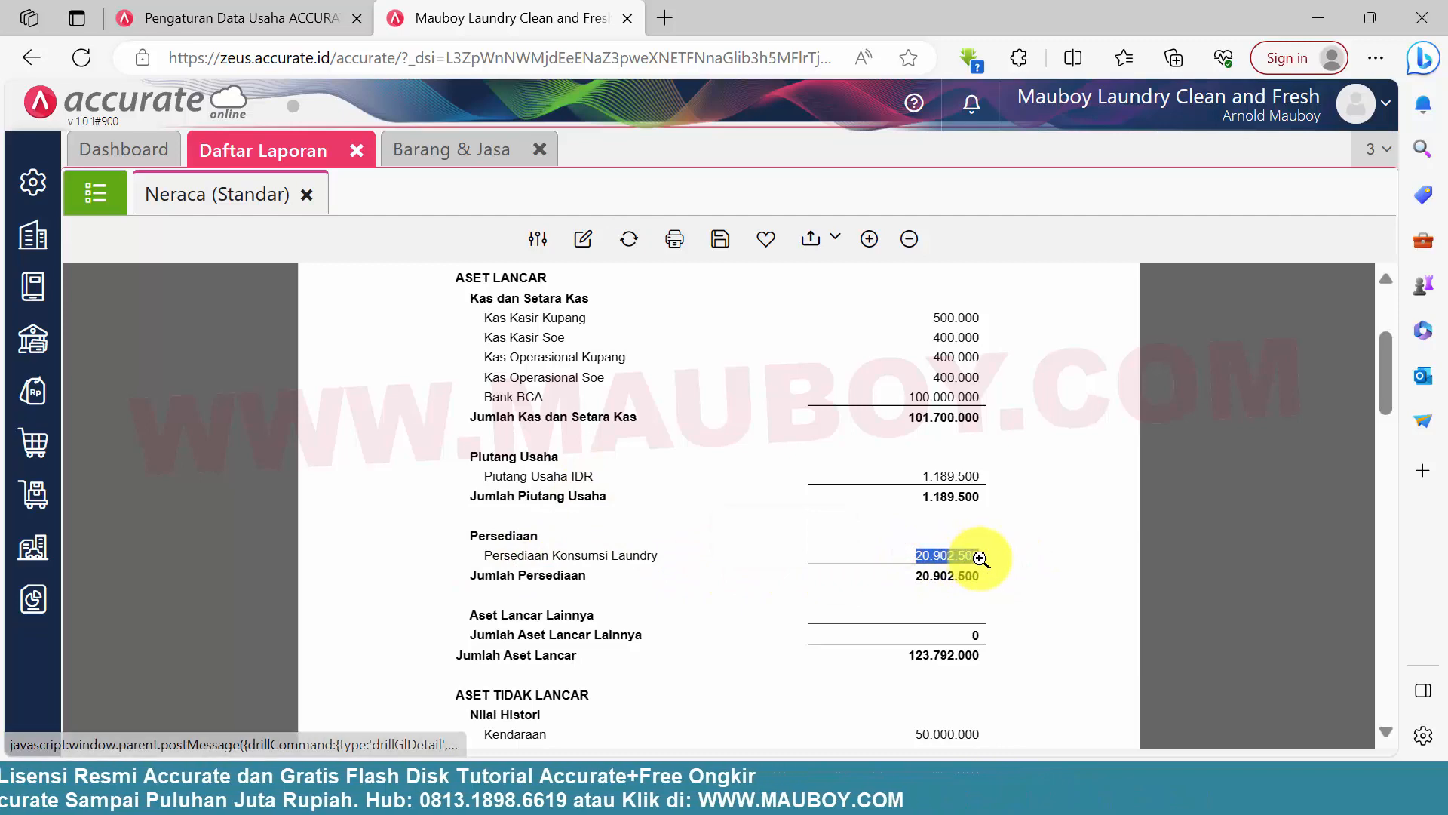
Return to the Barang & Jasa list and add the Kategori Barang column to it
click(436, 155)
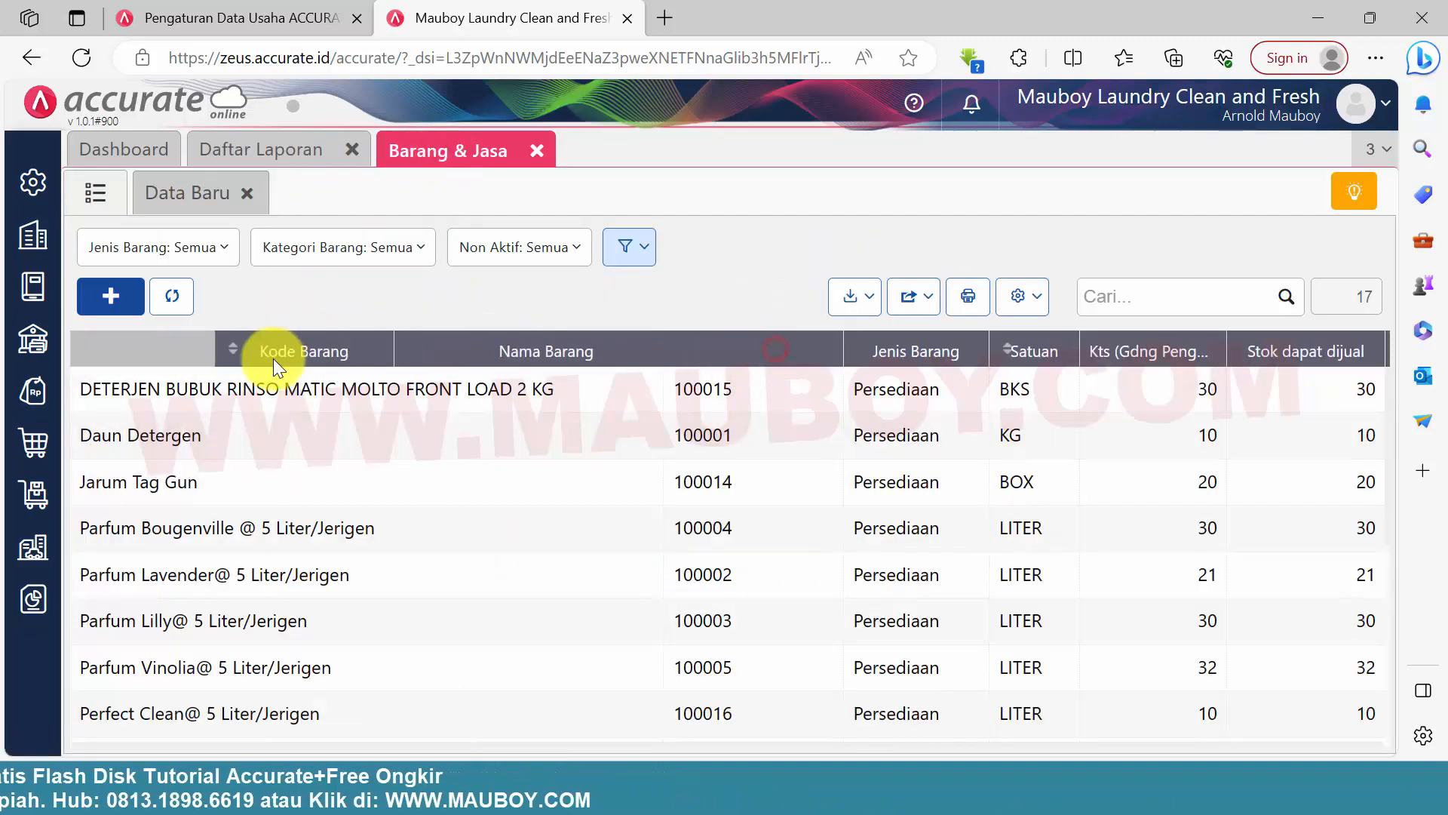
drag(213, 361, 215, 361)
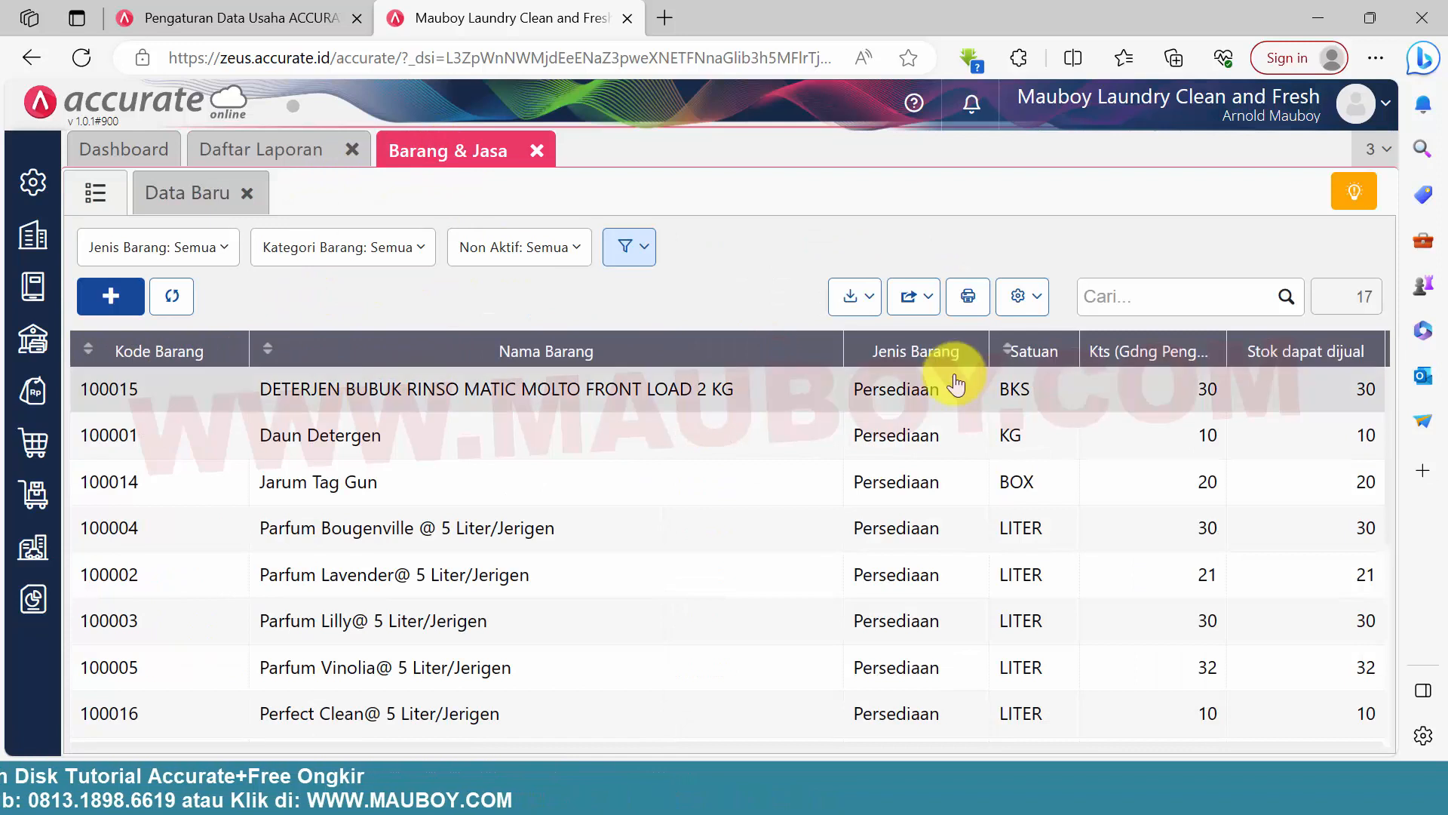
click(1028, 296)
scroll(845, 468, down, 5)
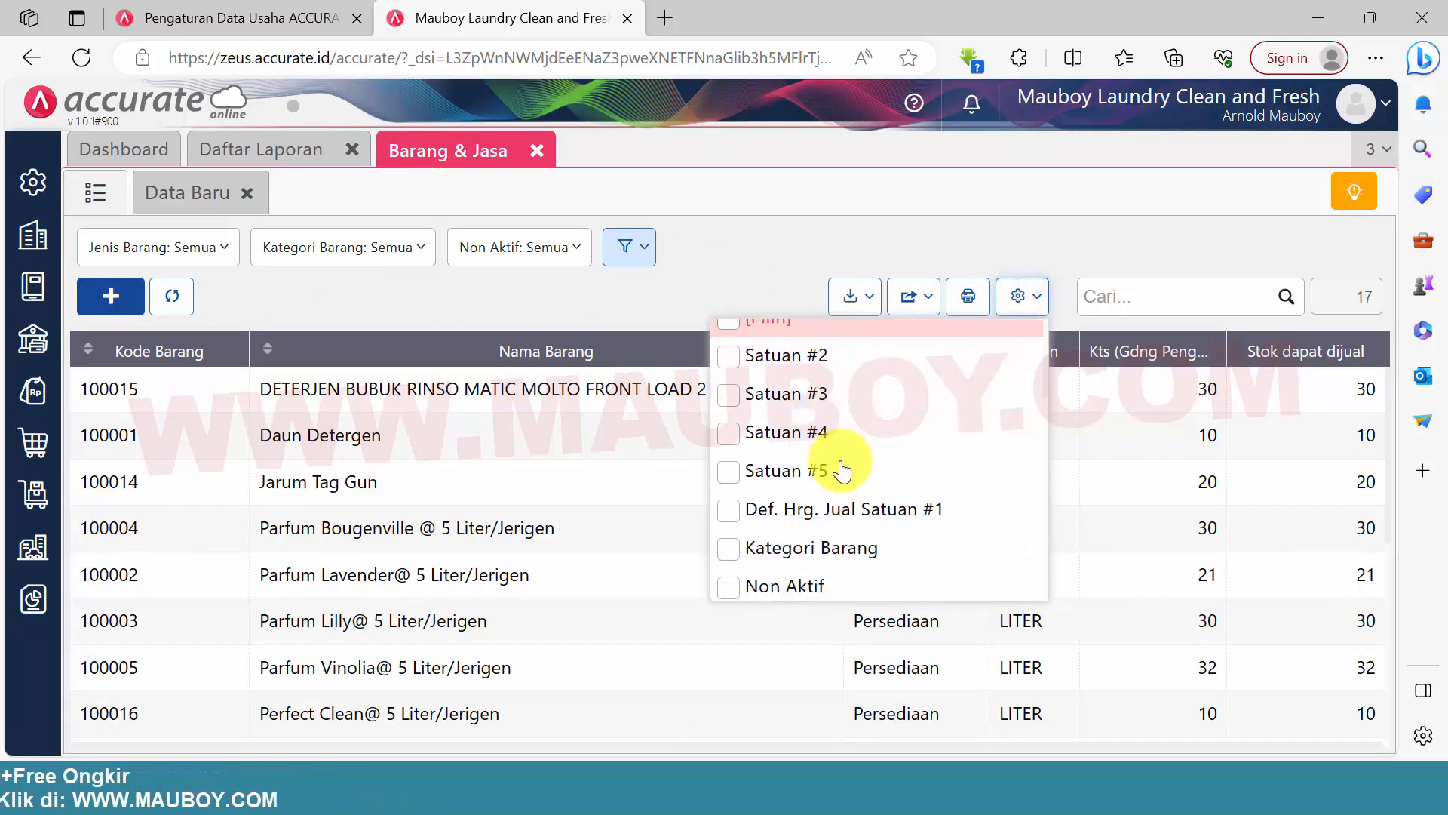
scroll(843, 471, down, 2)
click(837, 464)
click(830, 210)
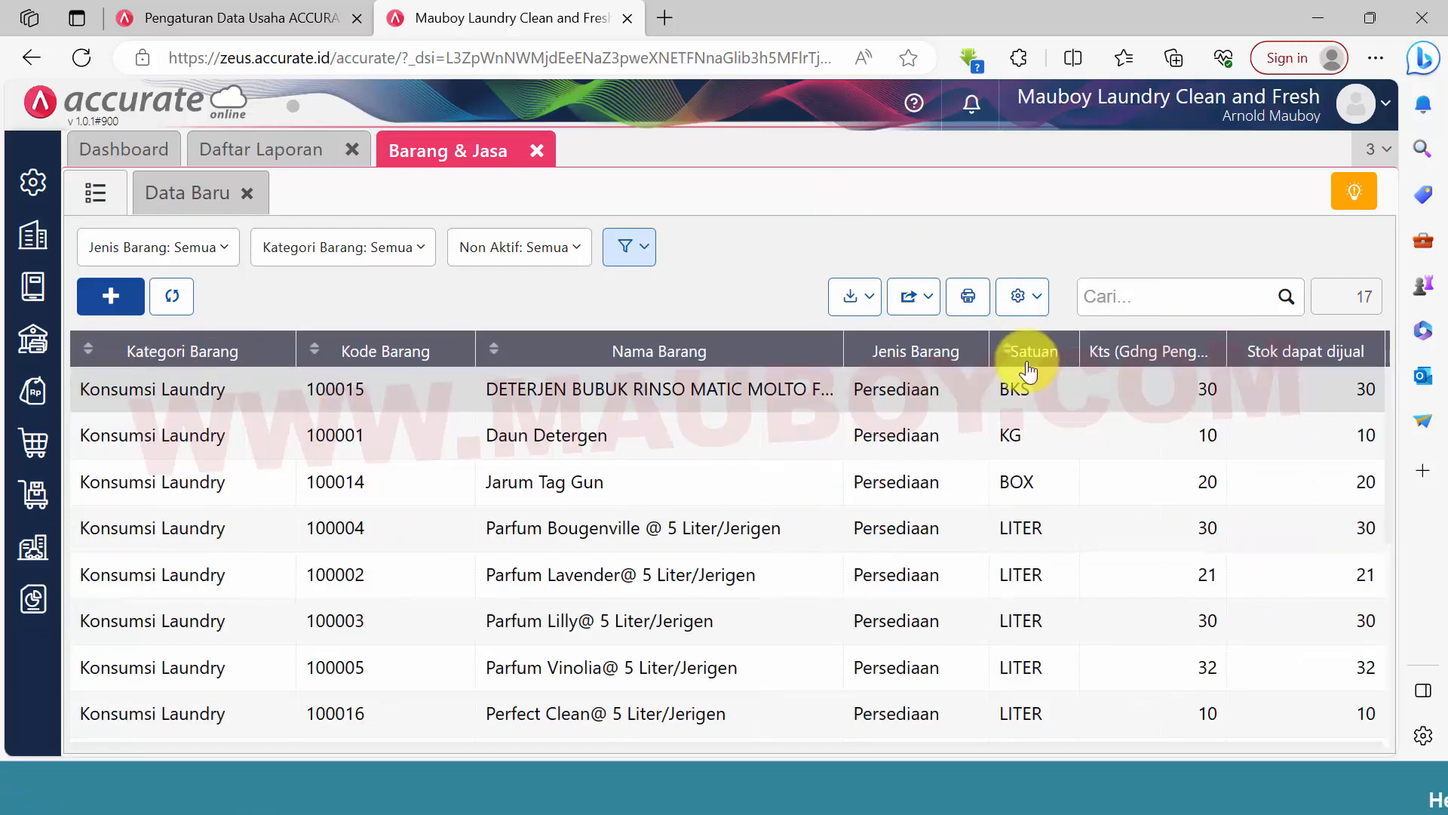
Add the Harga Jual column to the item list and widen the Nama Barang column slightly
click(1024, 300)
scroll(850, 498, down, 3)
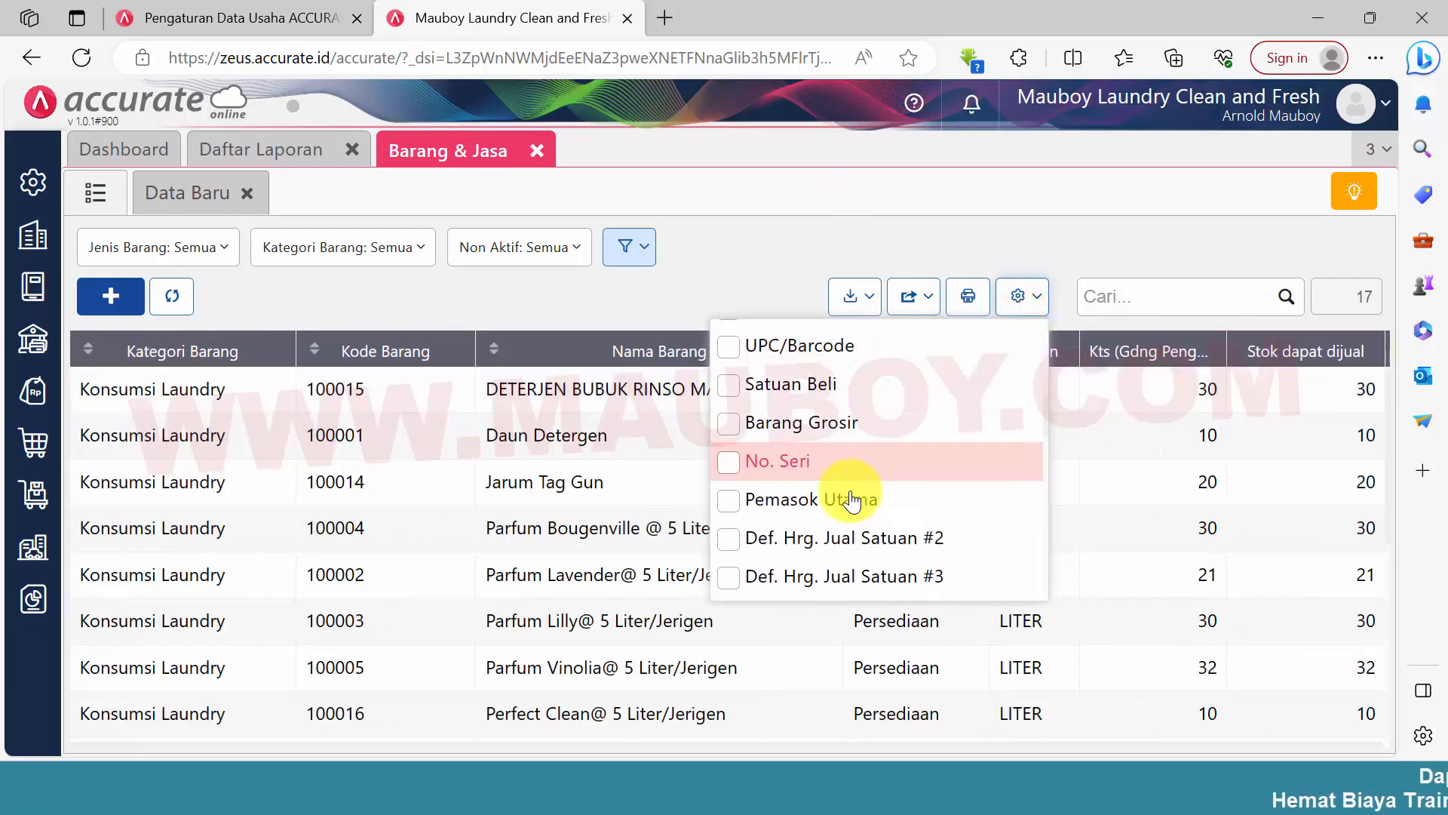
scroll(852, 501, down, 8)
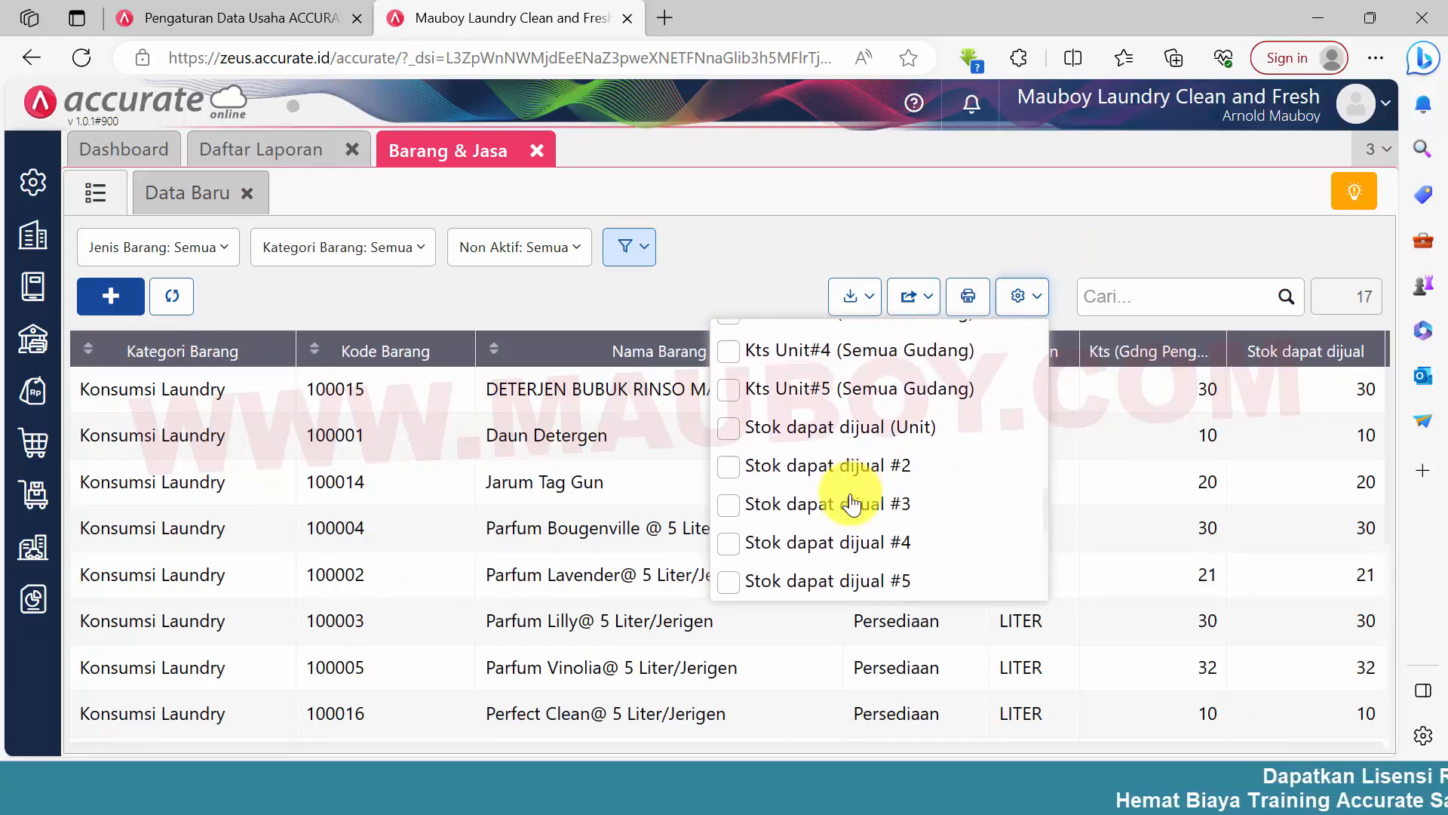
scroll(851, 502, down, 2)
click(807, 451)
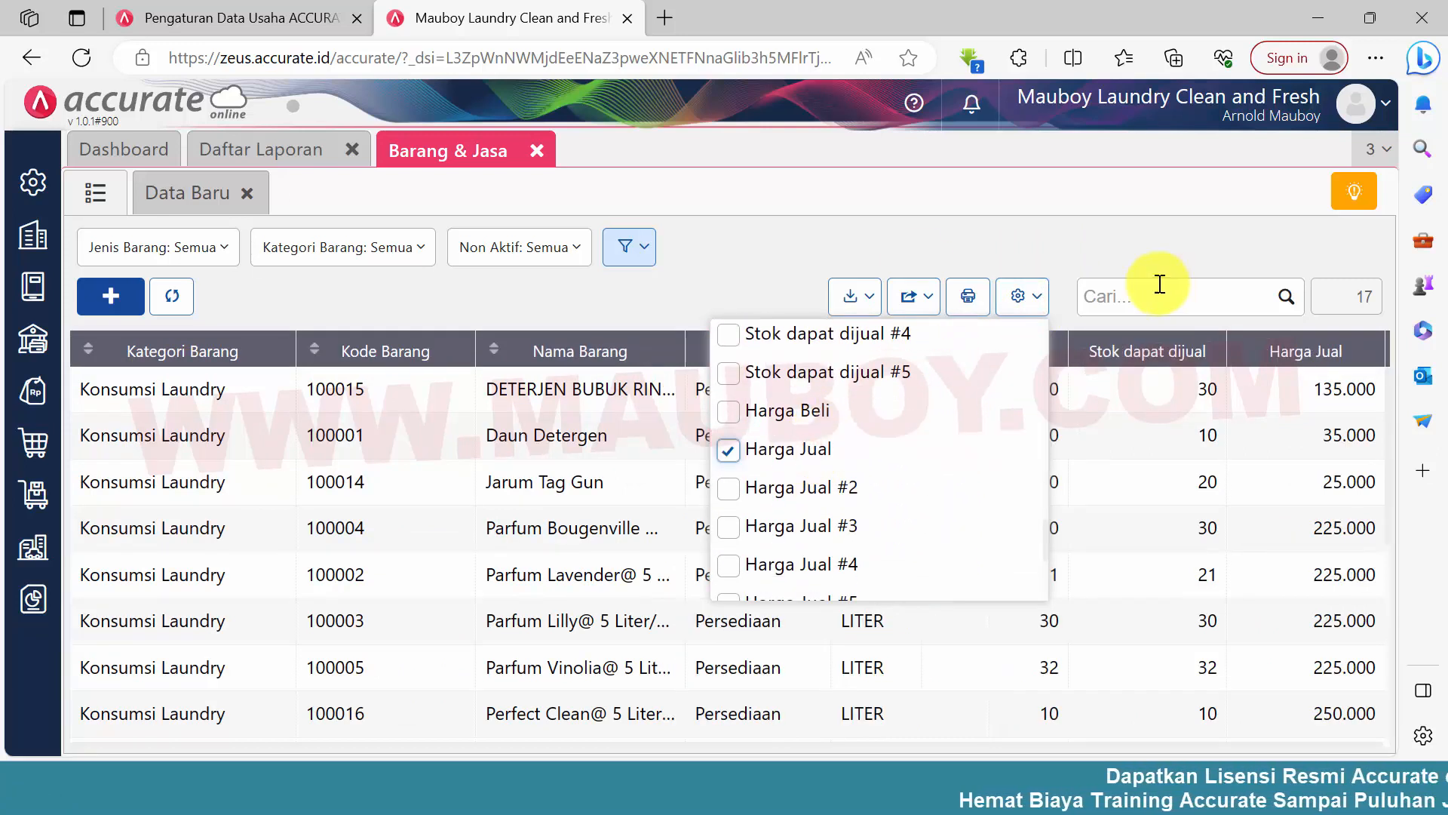
click(1131, 238)
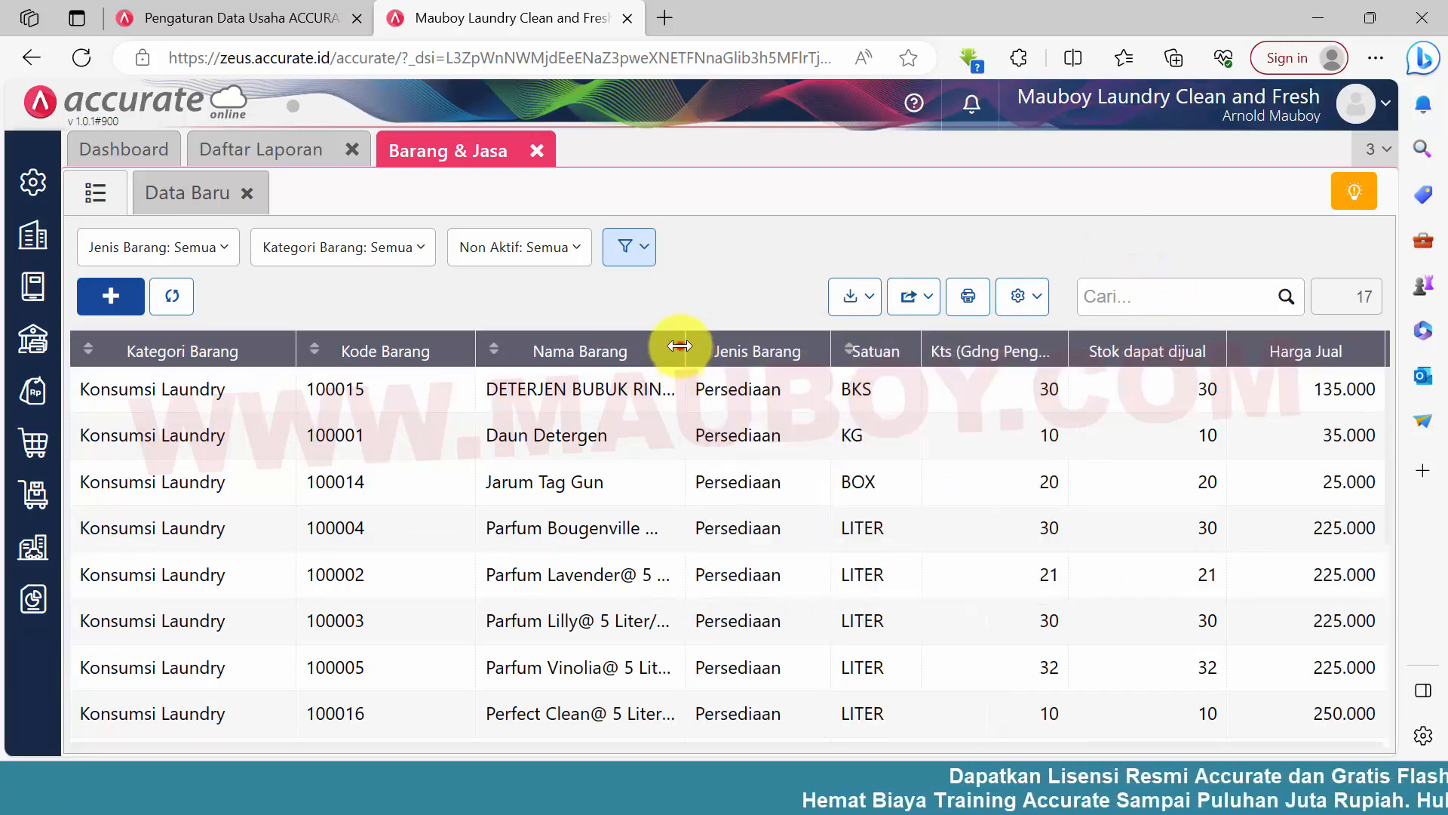
drag(680, 345, 712, 350)
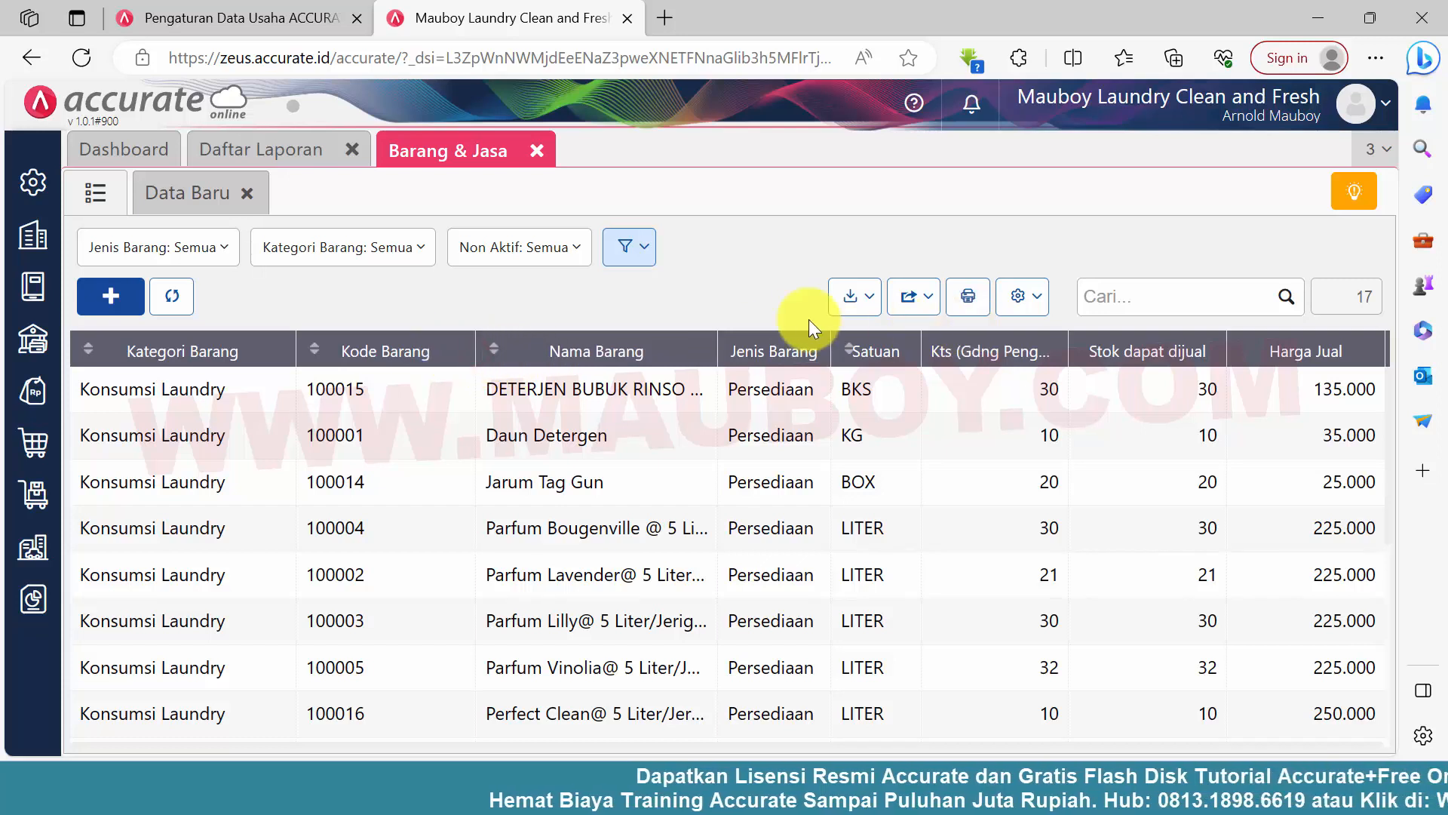
click(698, 289)
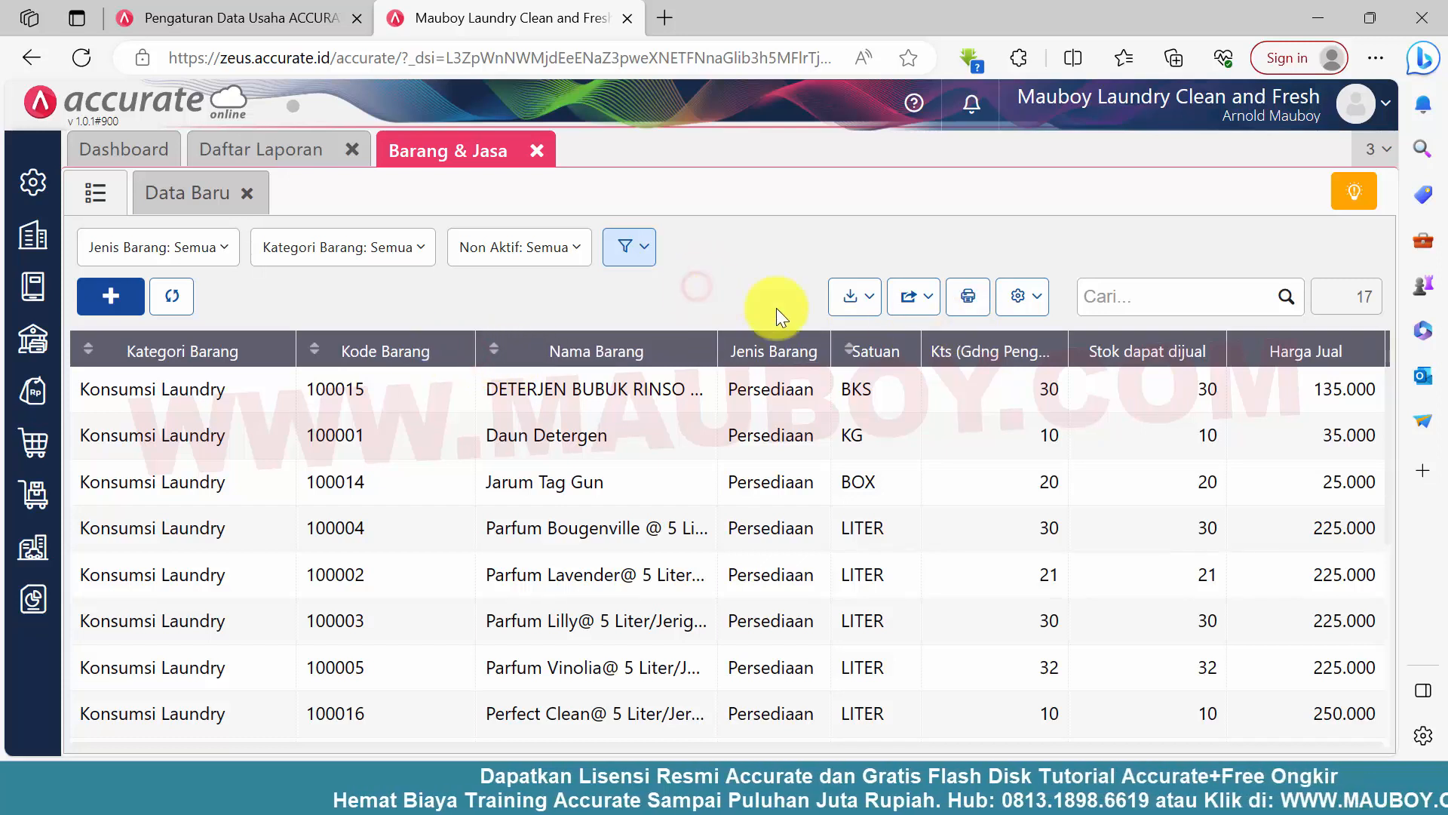
Open the item DETERJEN BUBUK RINSO MATIC MOLTO FRONT LOAD 2 KG and check its general data, selling price and opening stock entry
click(967, 397)
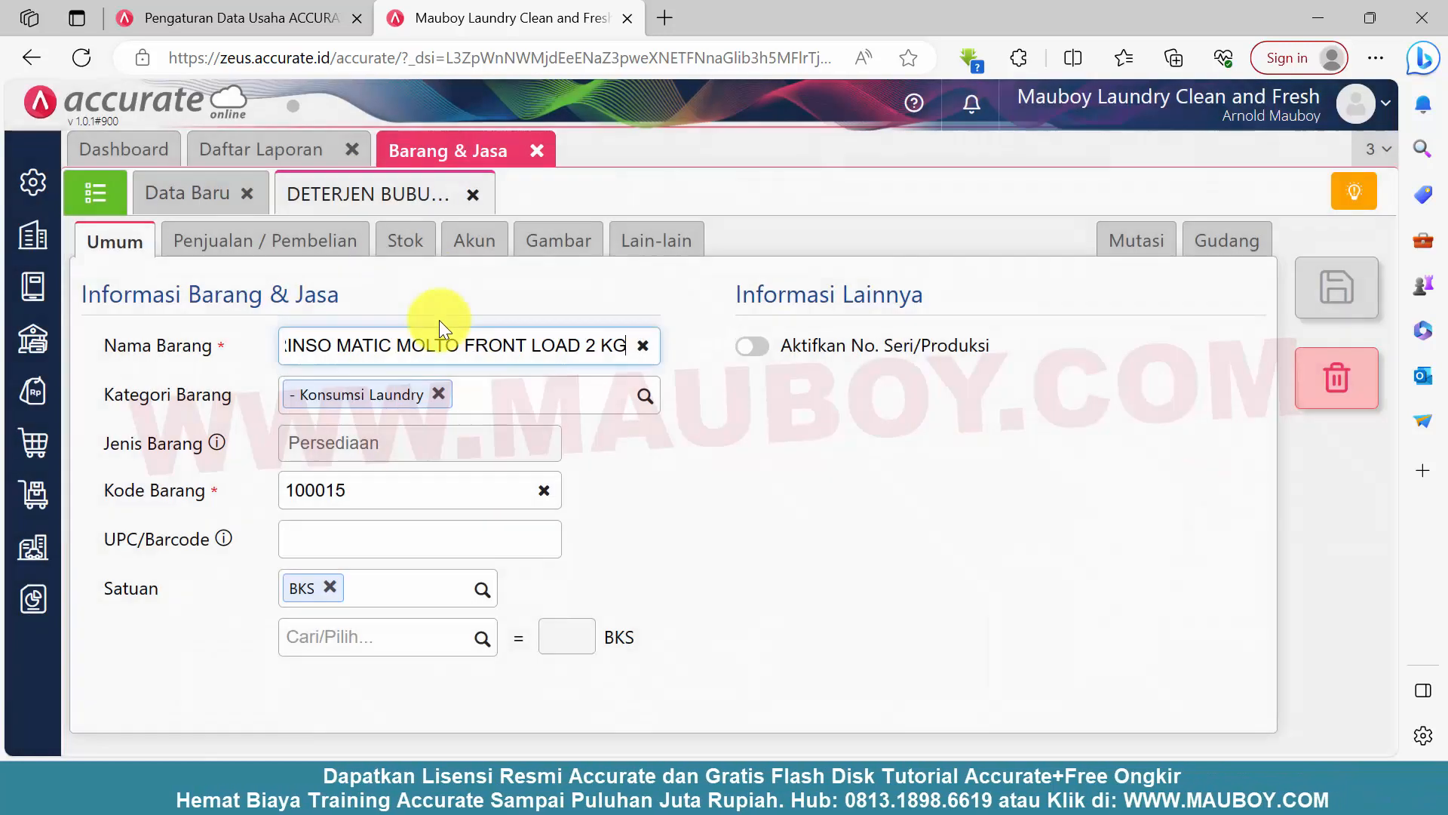
click(347, 253)
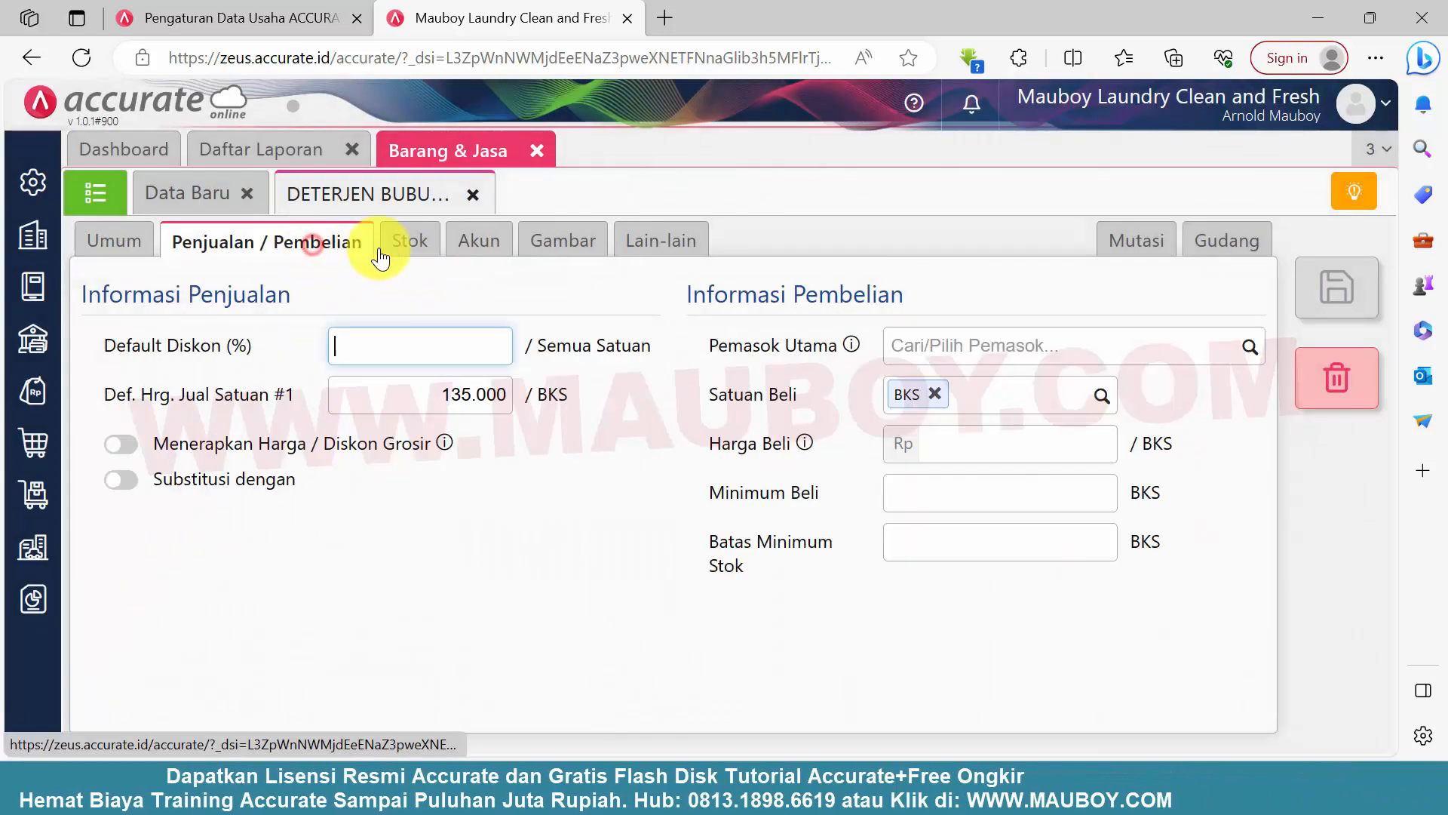
key(Tab)
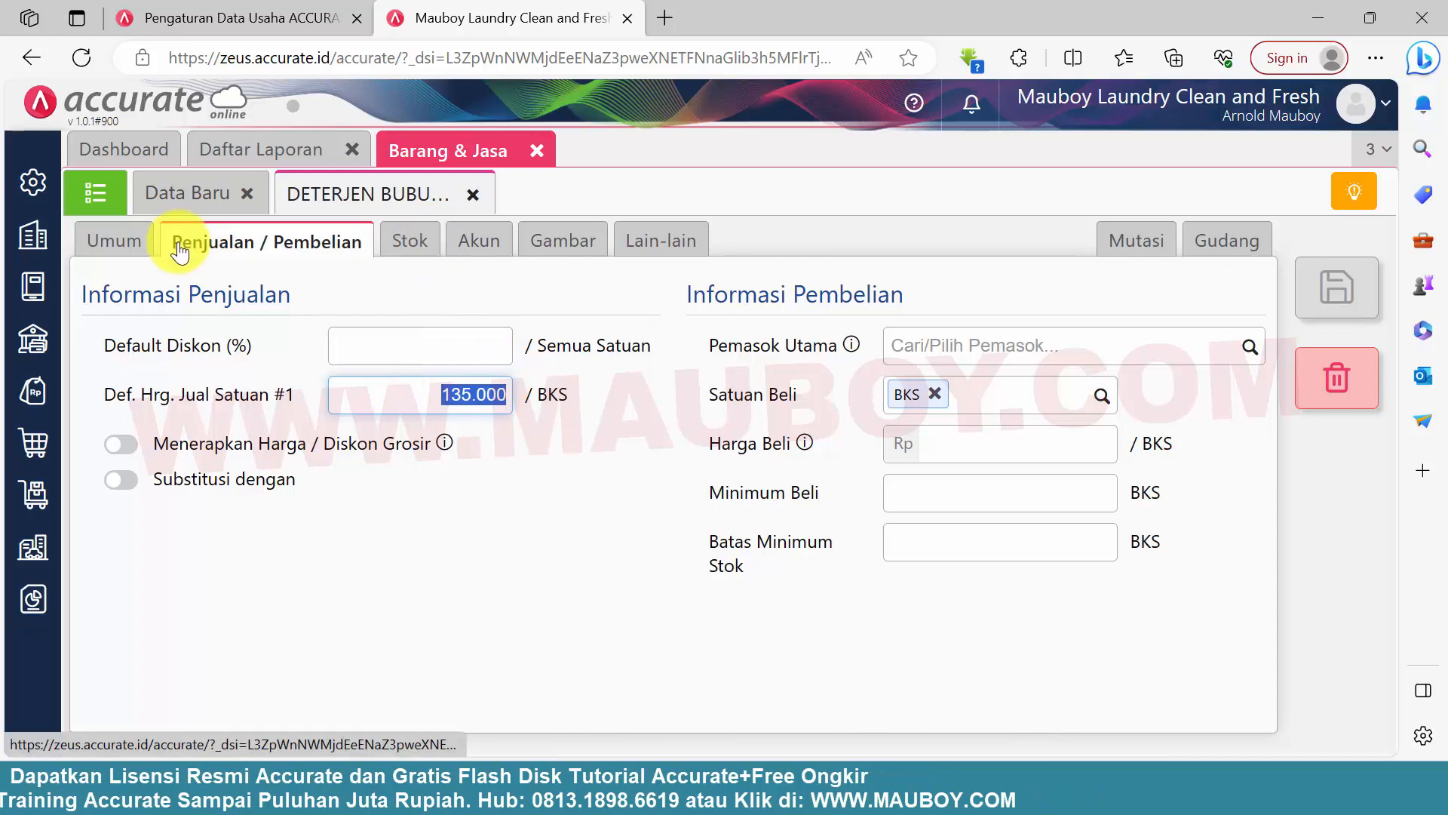
click(115, 242)
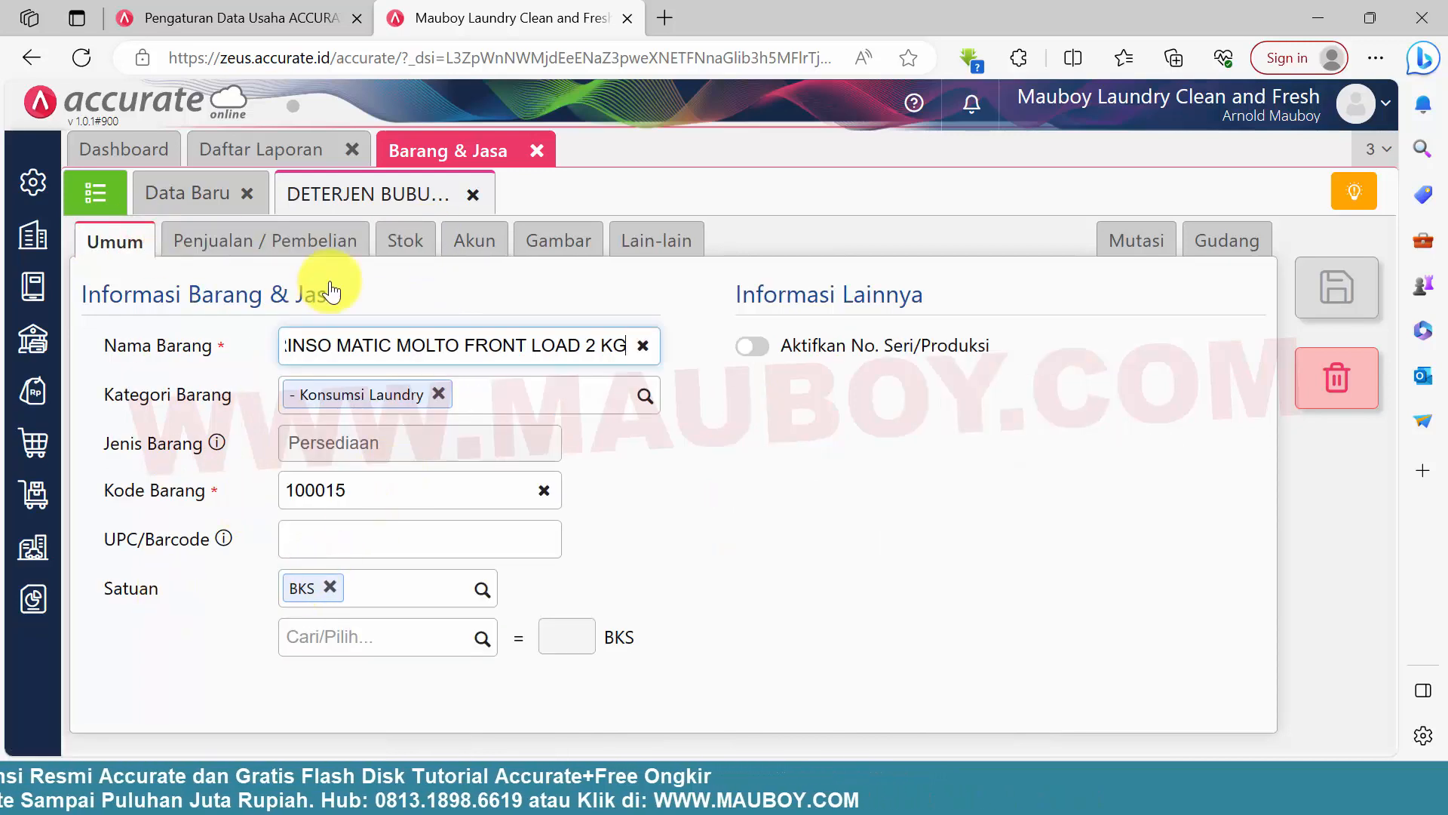
click(405, 247)
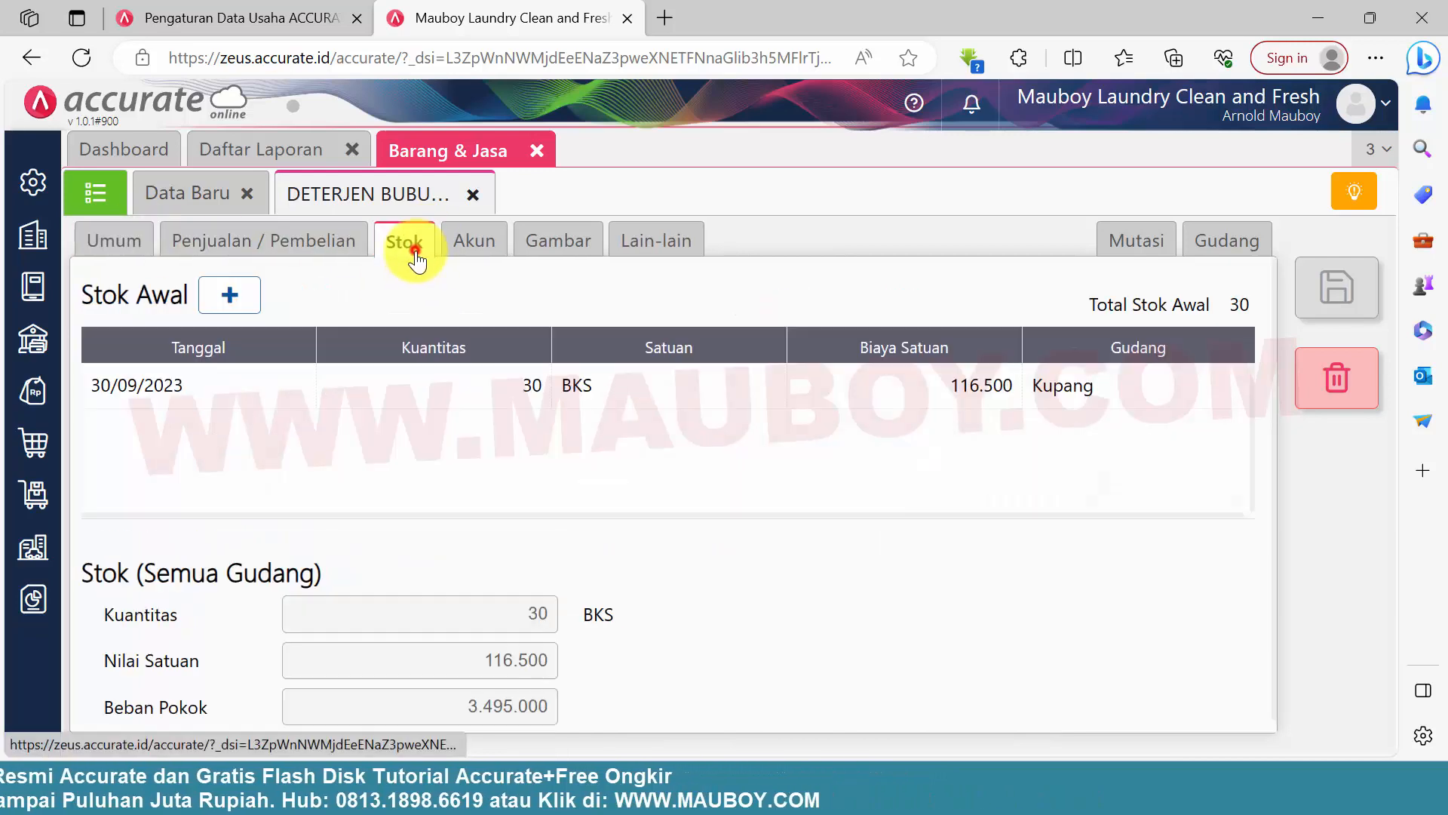
click(734, 394)
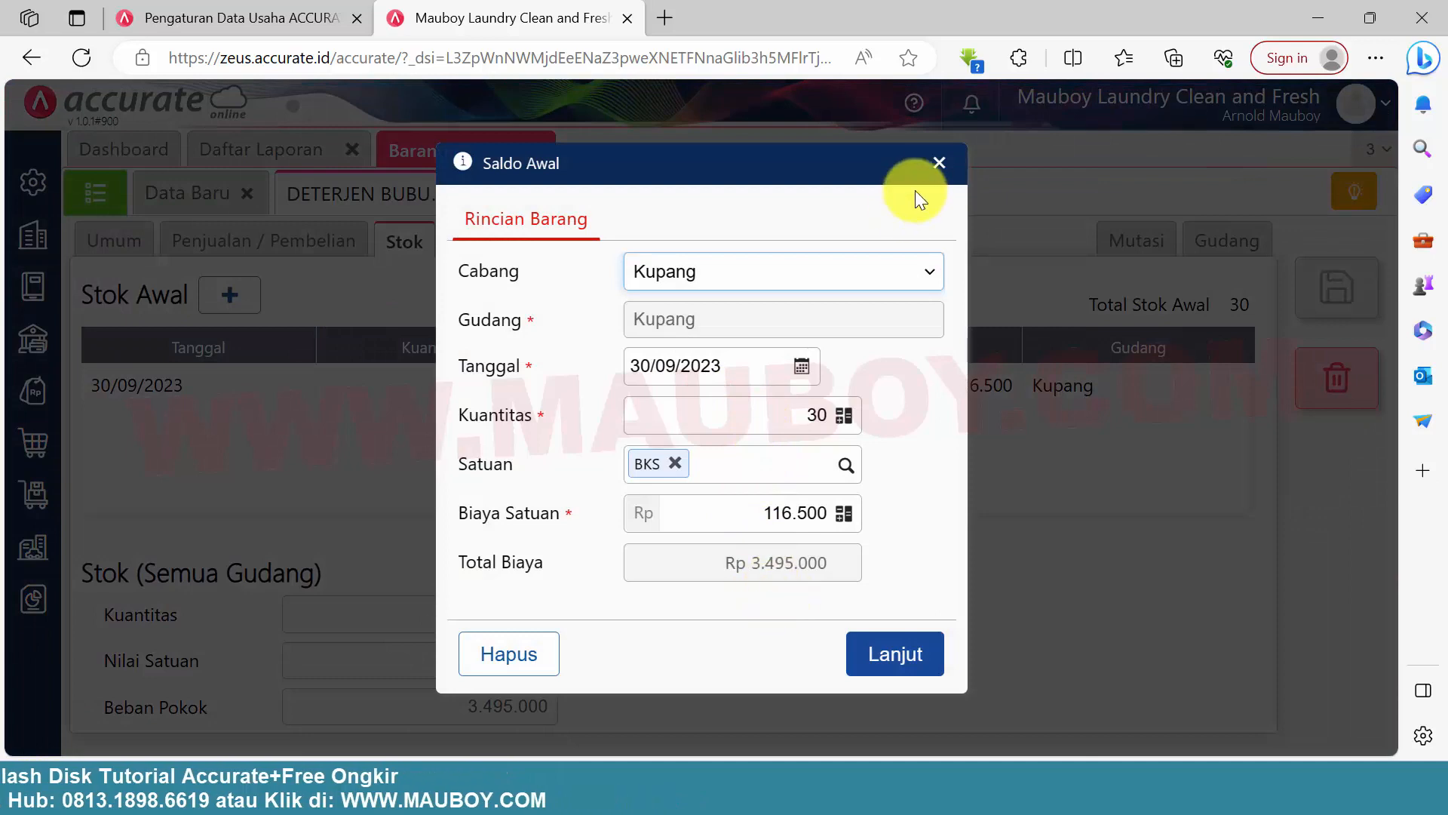
click(939, 162)
Review the detergent item's ledger accounts, and close its record along with the blank new-item form
click(469, 240)
click(559, 243)
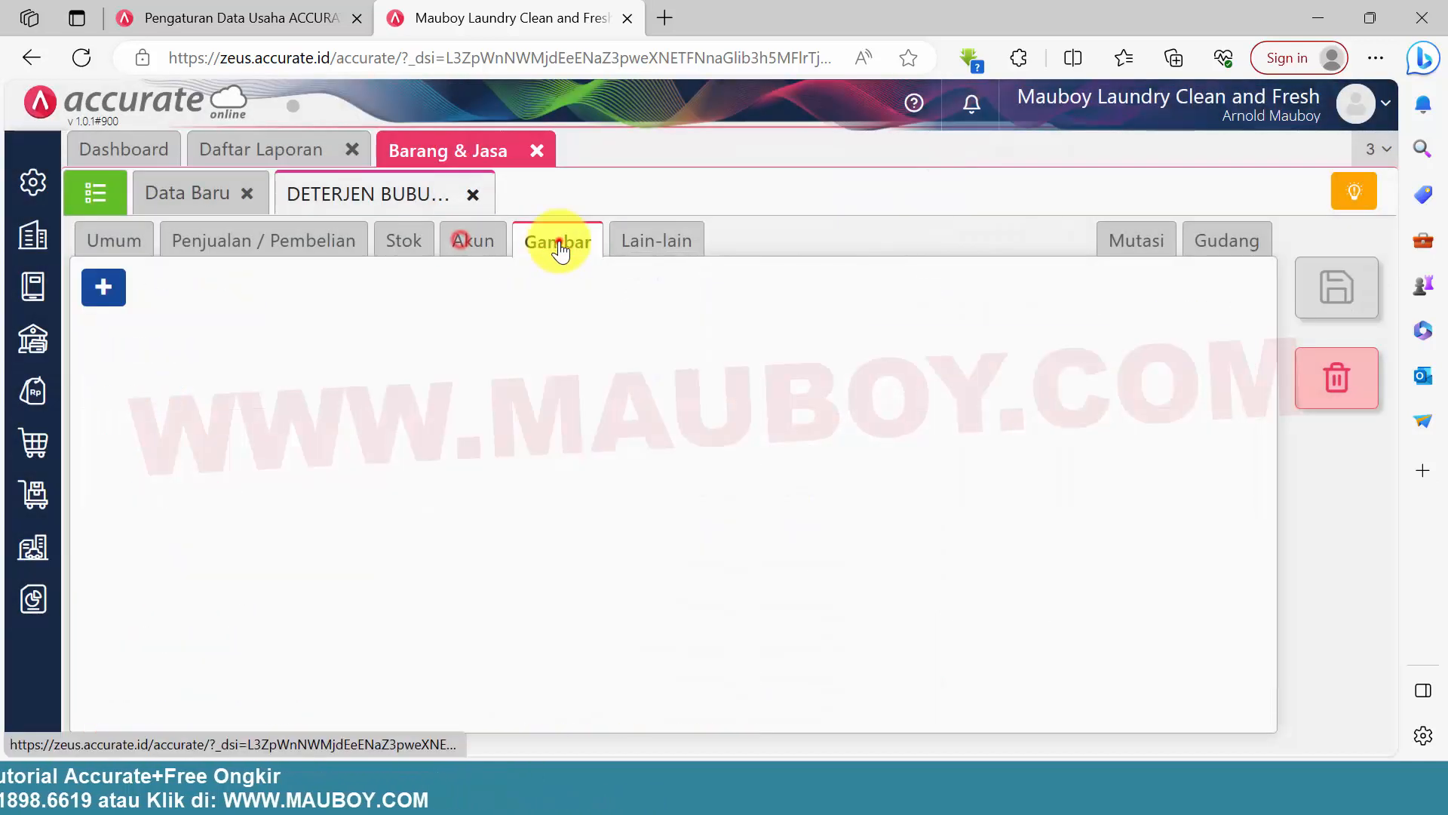
click(478, 234)
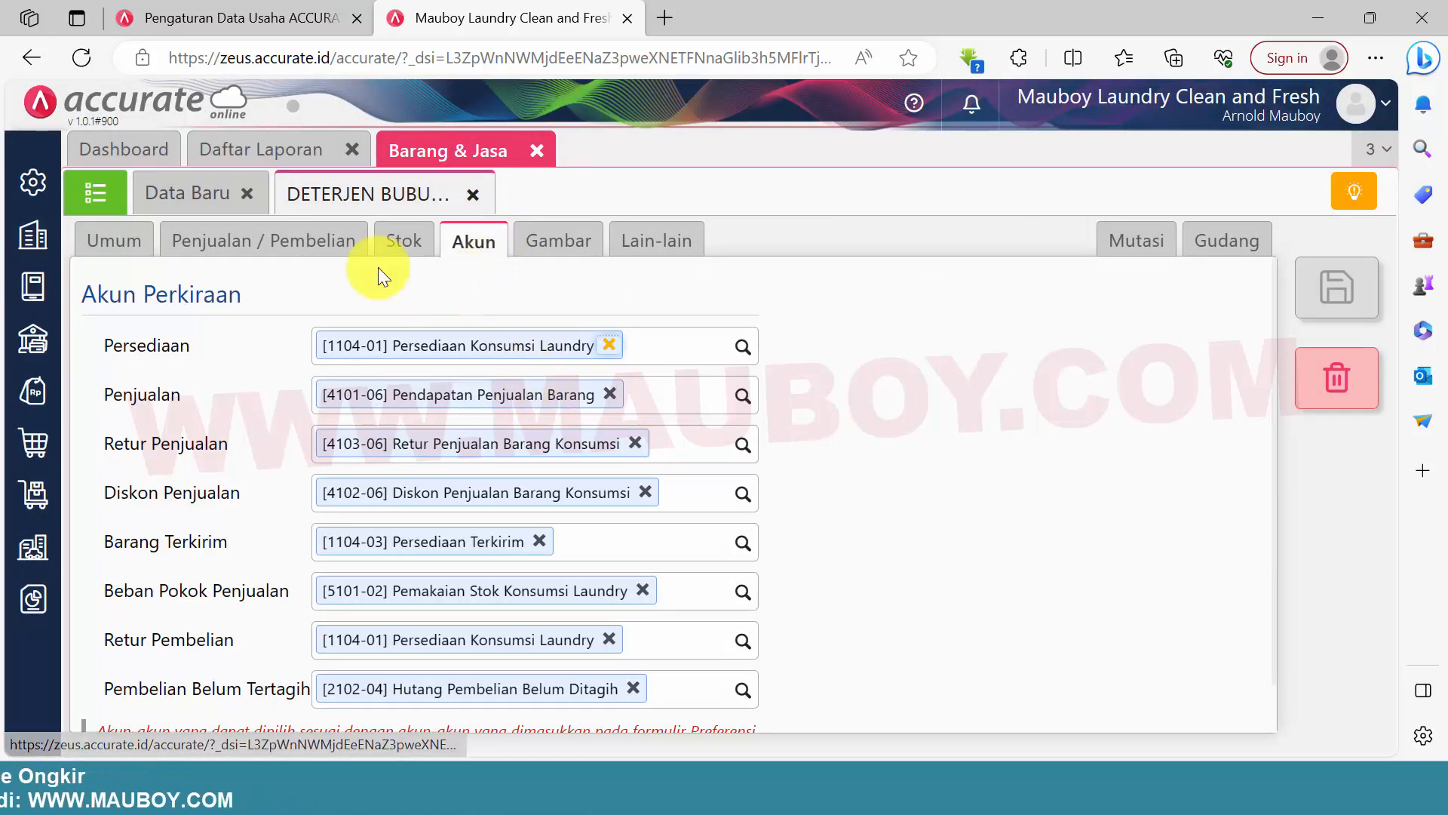
click(474, 195)
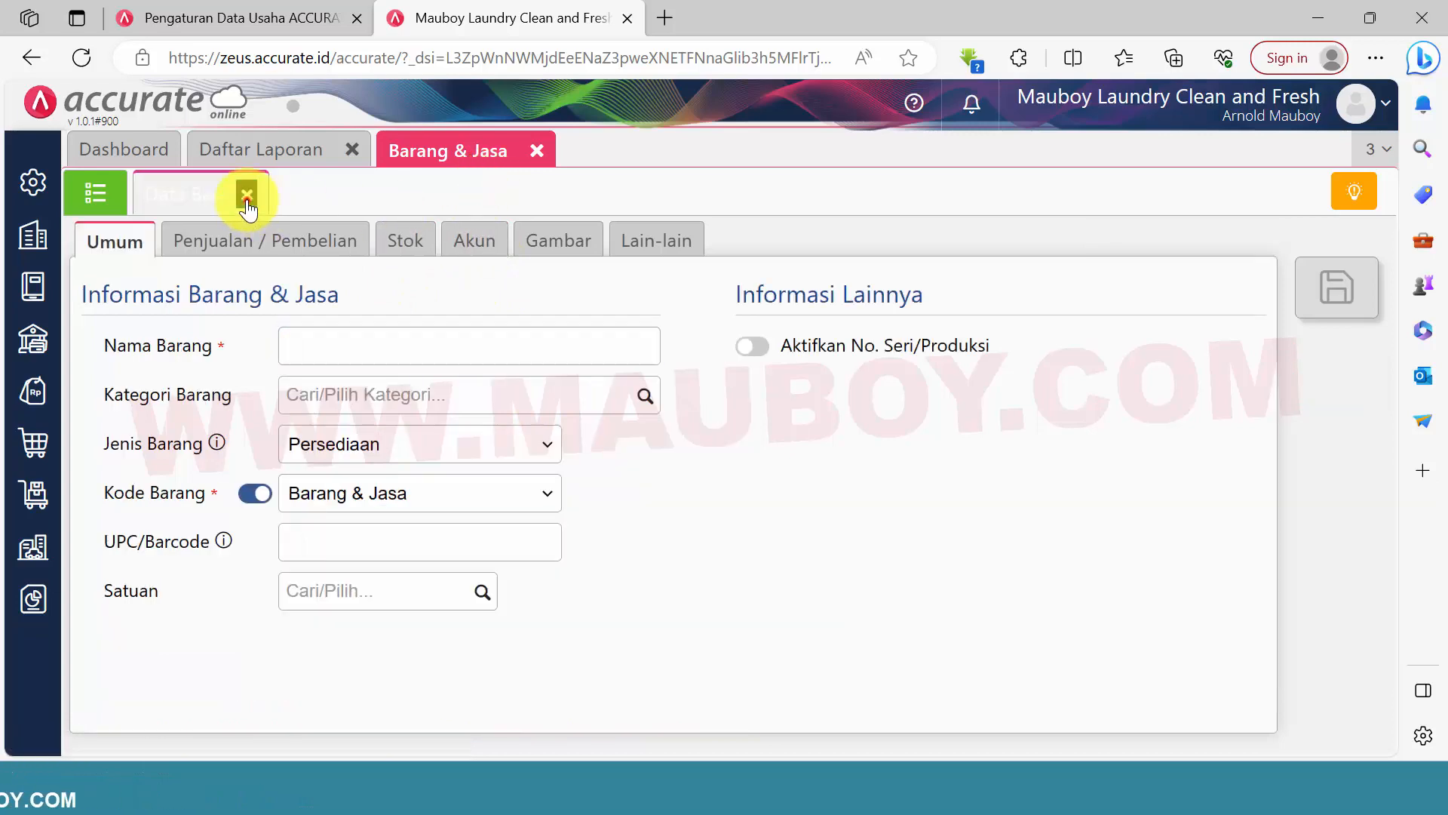
click(247, 196)
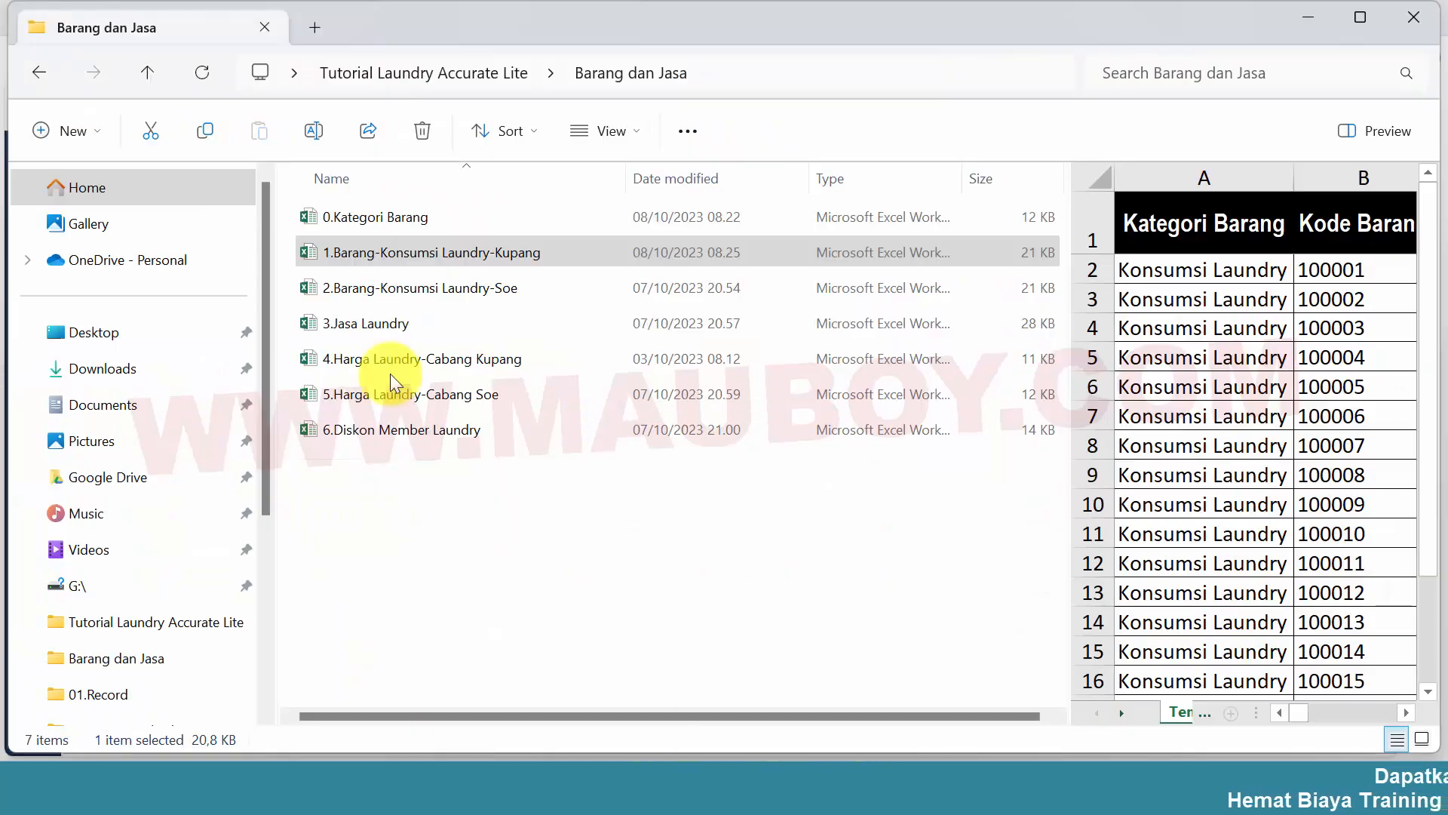
Open the workbook 2.Barang-Konsumsi Laundry-Soe from the Barang dan Jasa folder in Excel
click(371, 292)
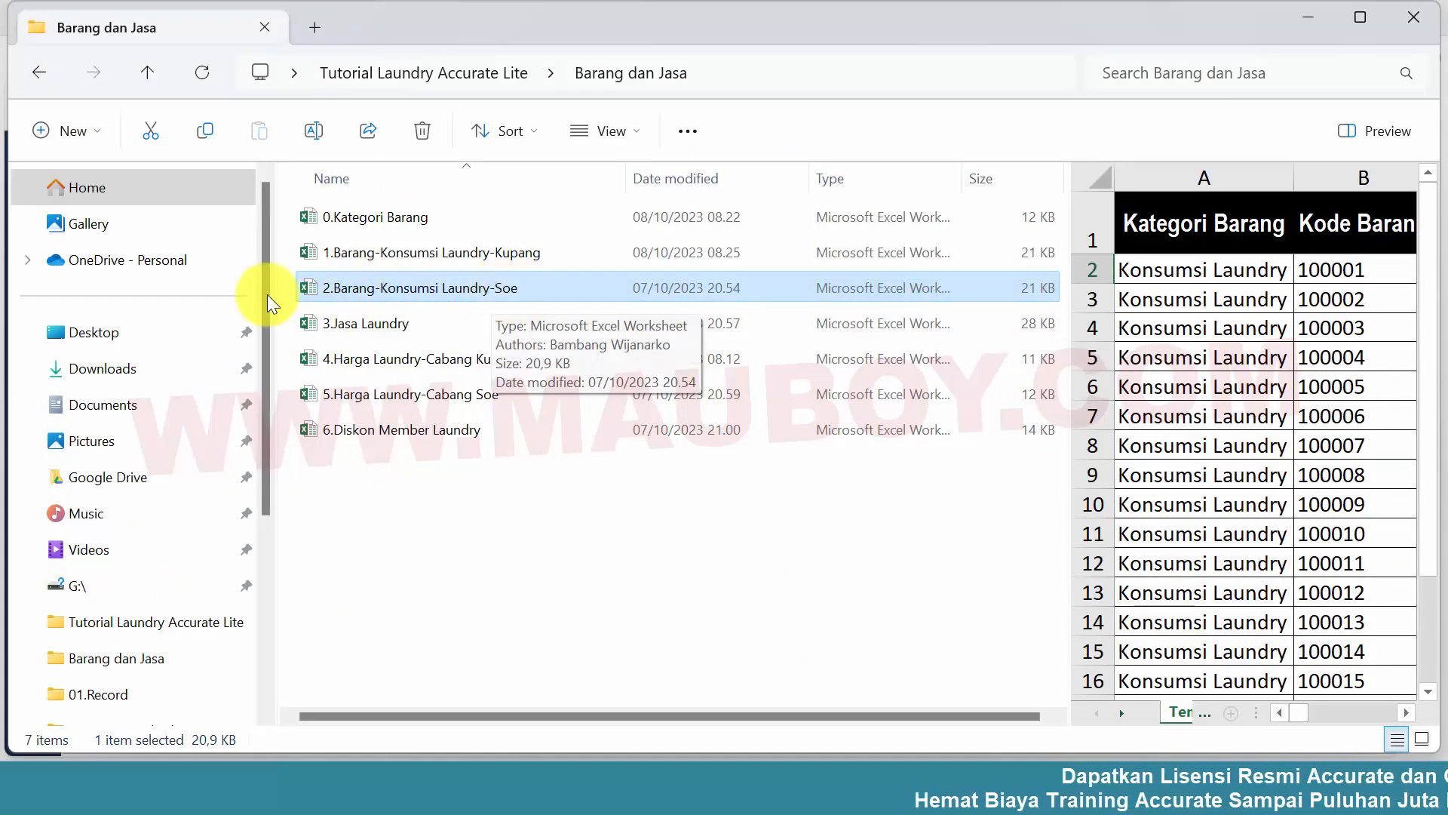
double_click(316, 286)
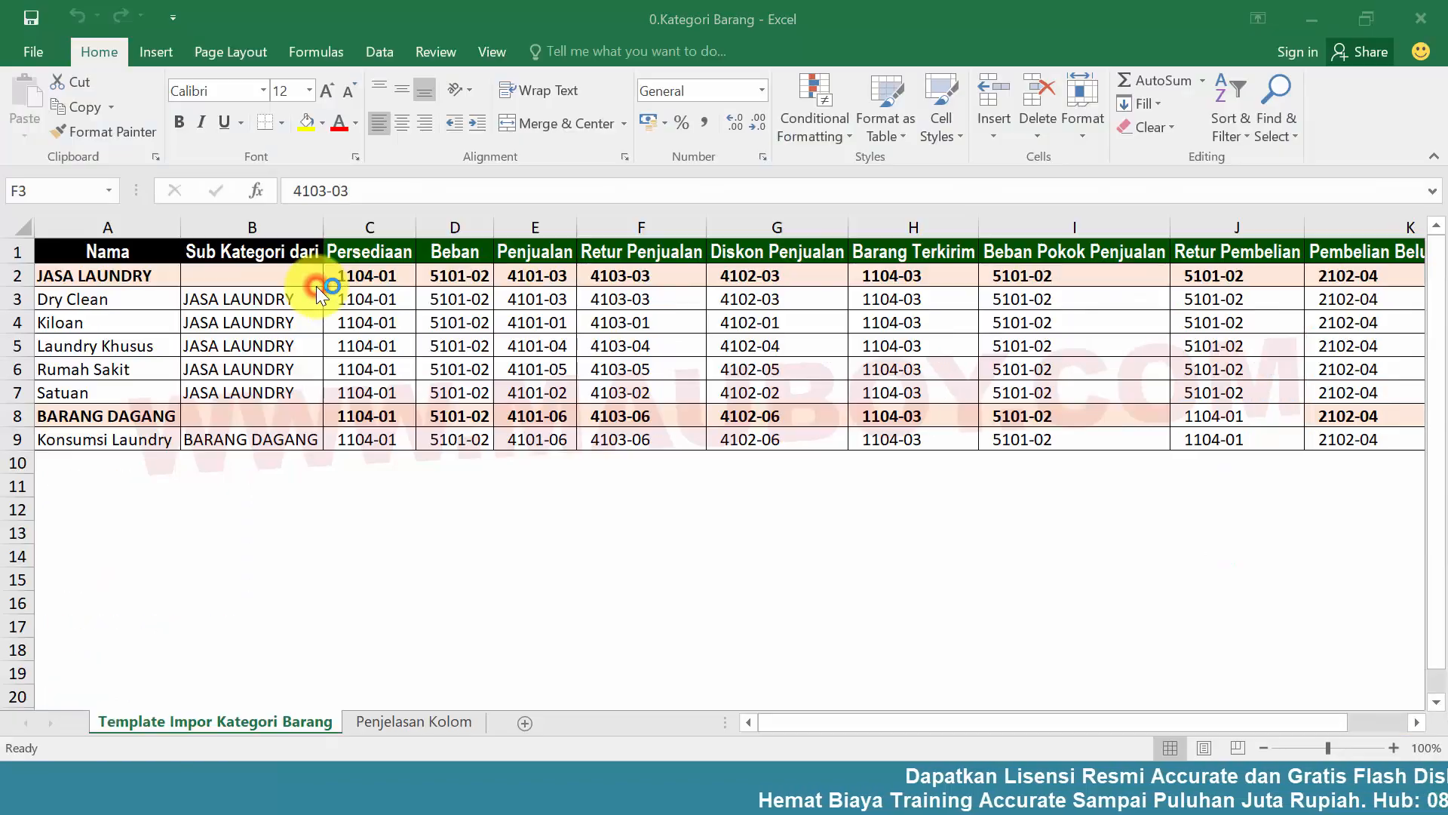
click(782, 411)
Examine the opening-balance columns of the Soe item sheet, including Gudang Saldo Awal, Kuantitas Saldo Awal and Satuan Saldo Awal
drag(781, 727, 996, 718)
click(709, 332)
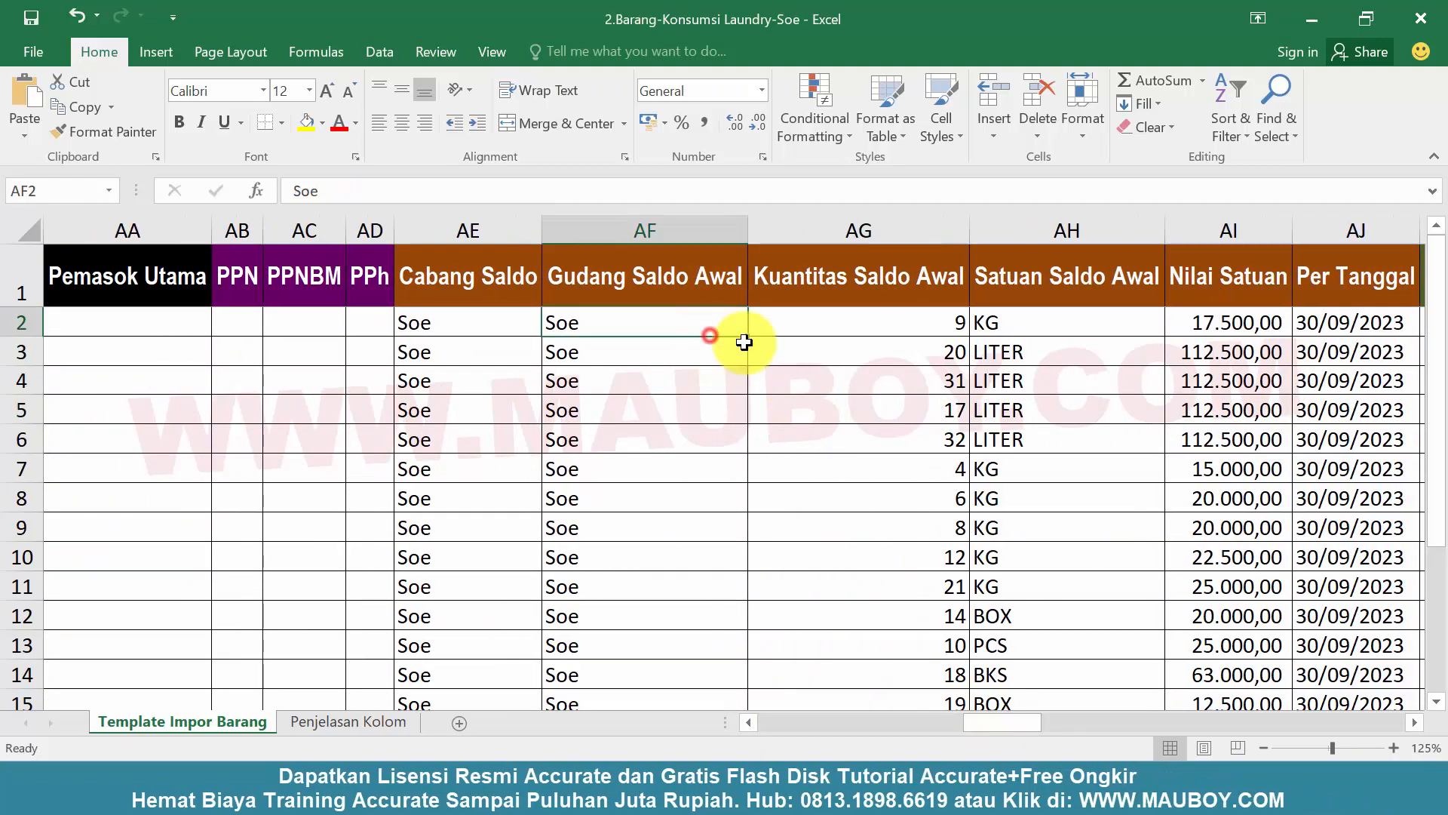
drag(880, 316, 1058, 631)
click(1003, 518)
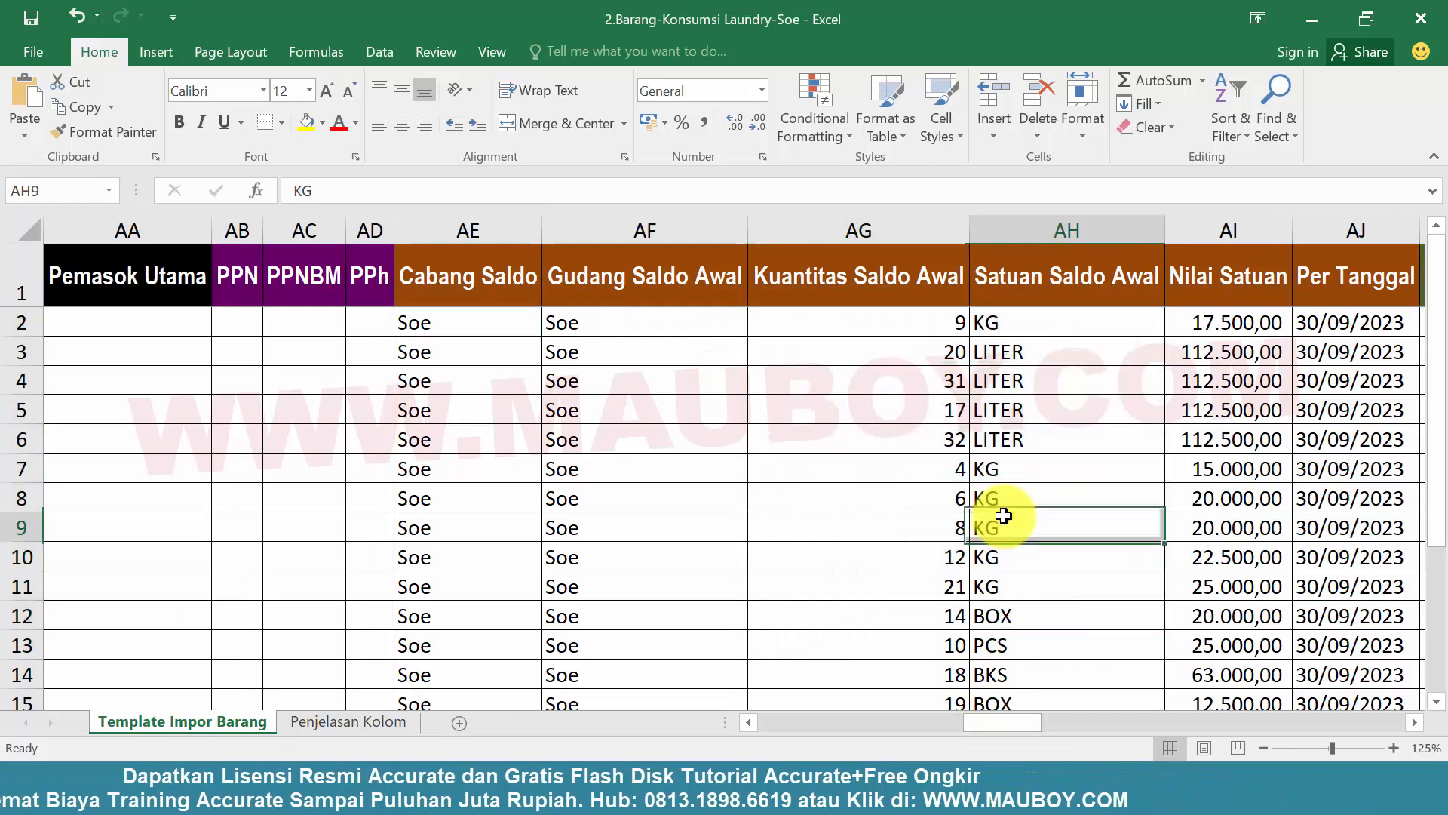
drag(873, 323, 1040, 566)
click(1006, 408)
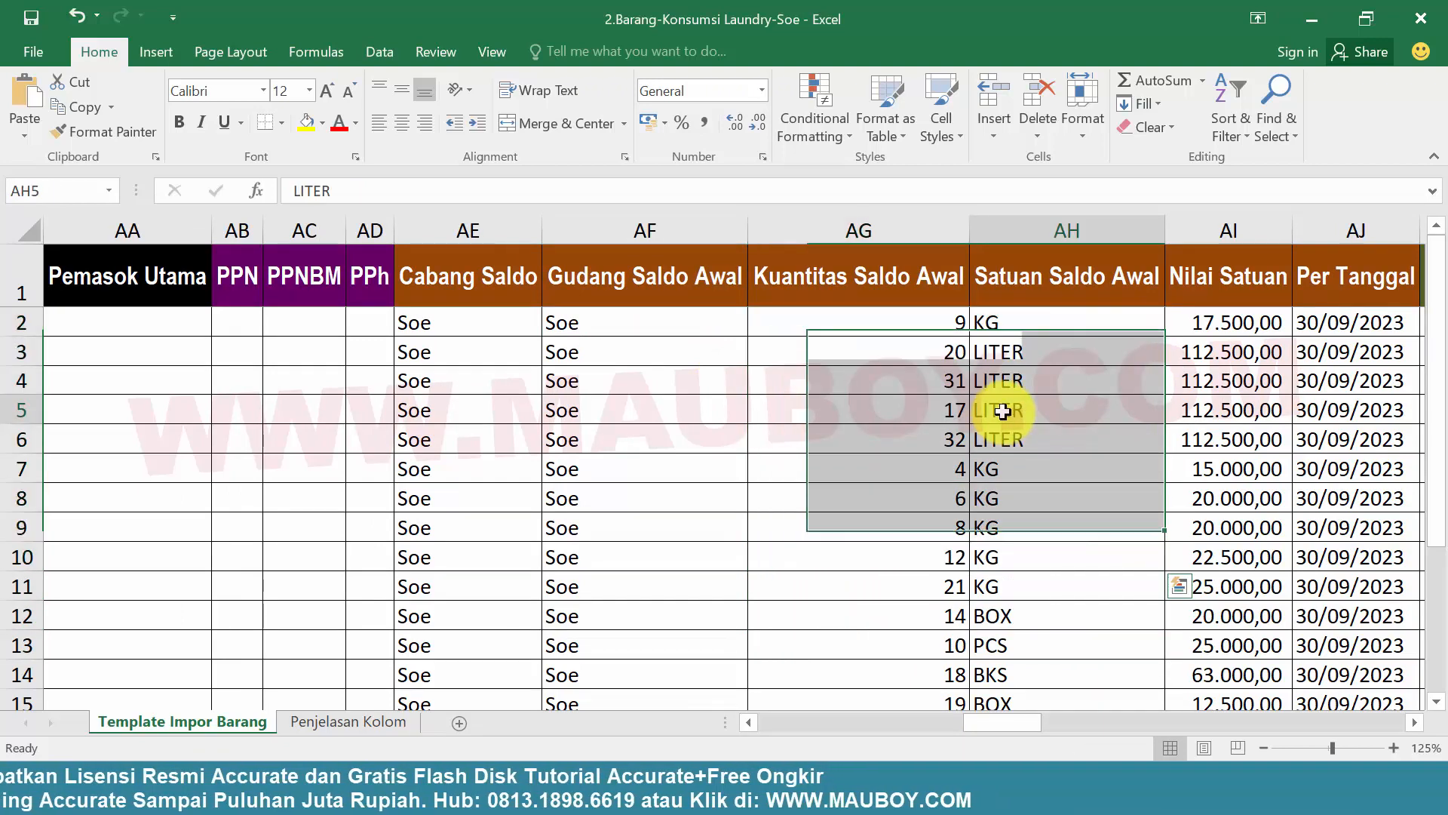
scroll(999, 405, down, 4)
scroll(1056, 400, up, 4)
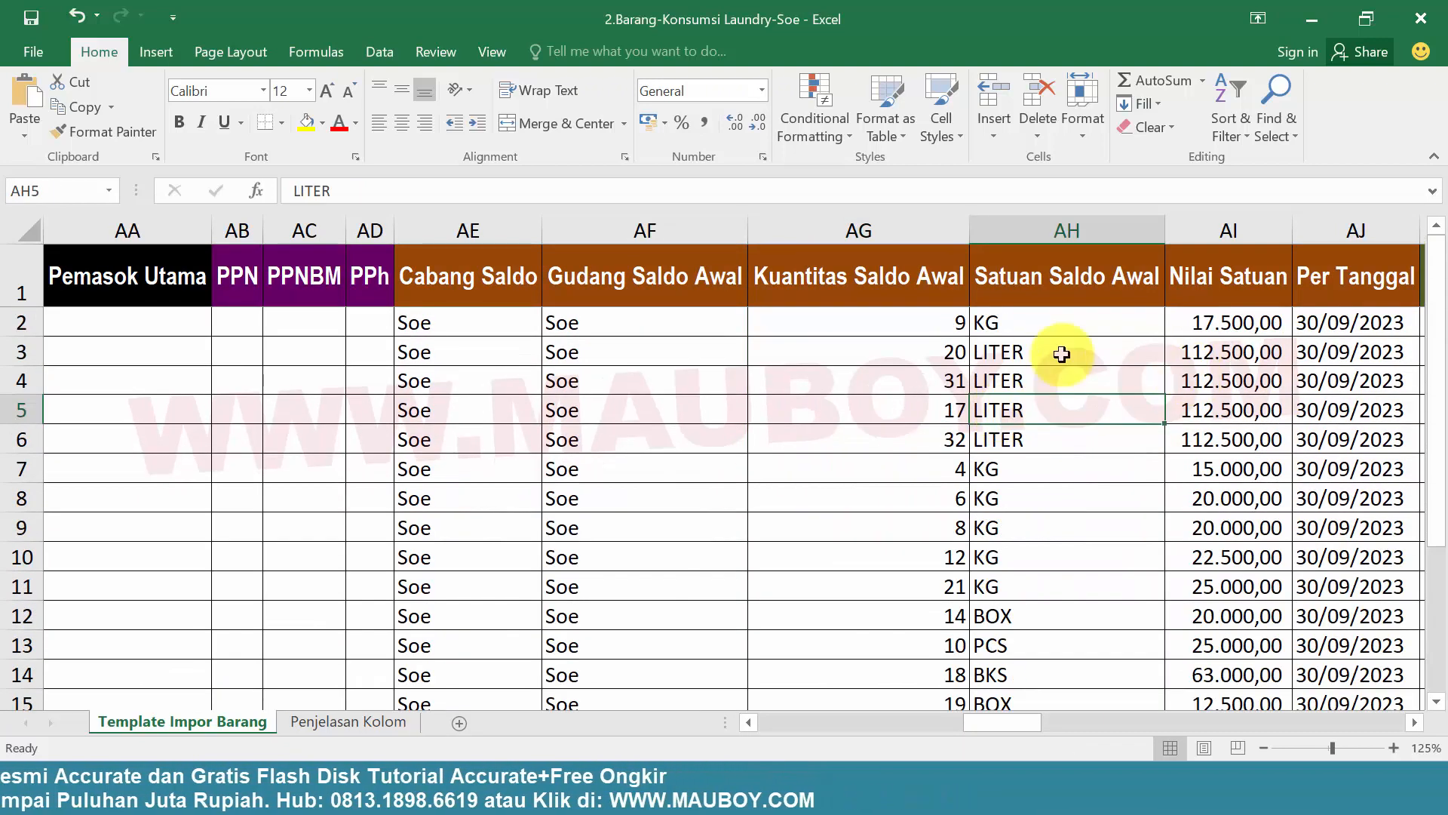
Switch back to Accurate Online and check the list of existing warehouses under Gudang
click(777, 791)
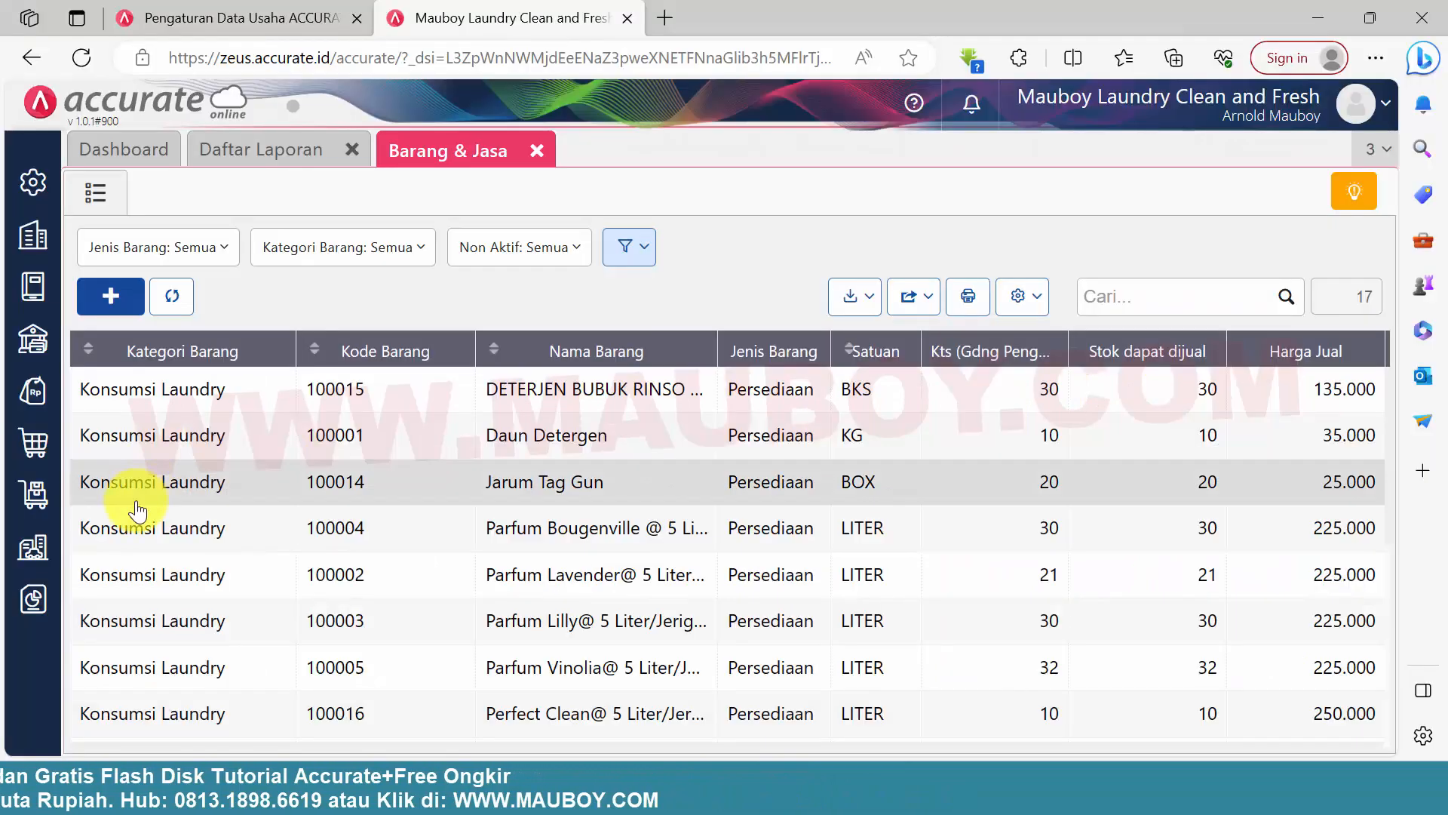
click(26, 492)
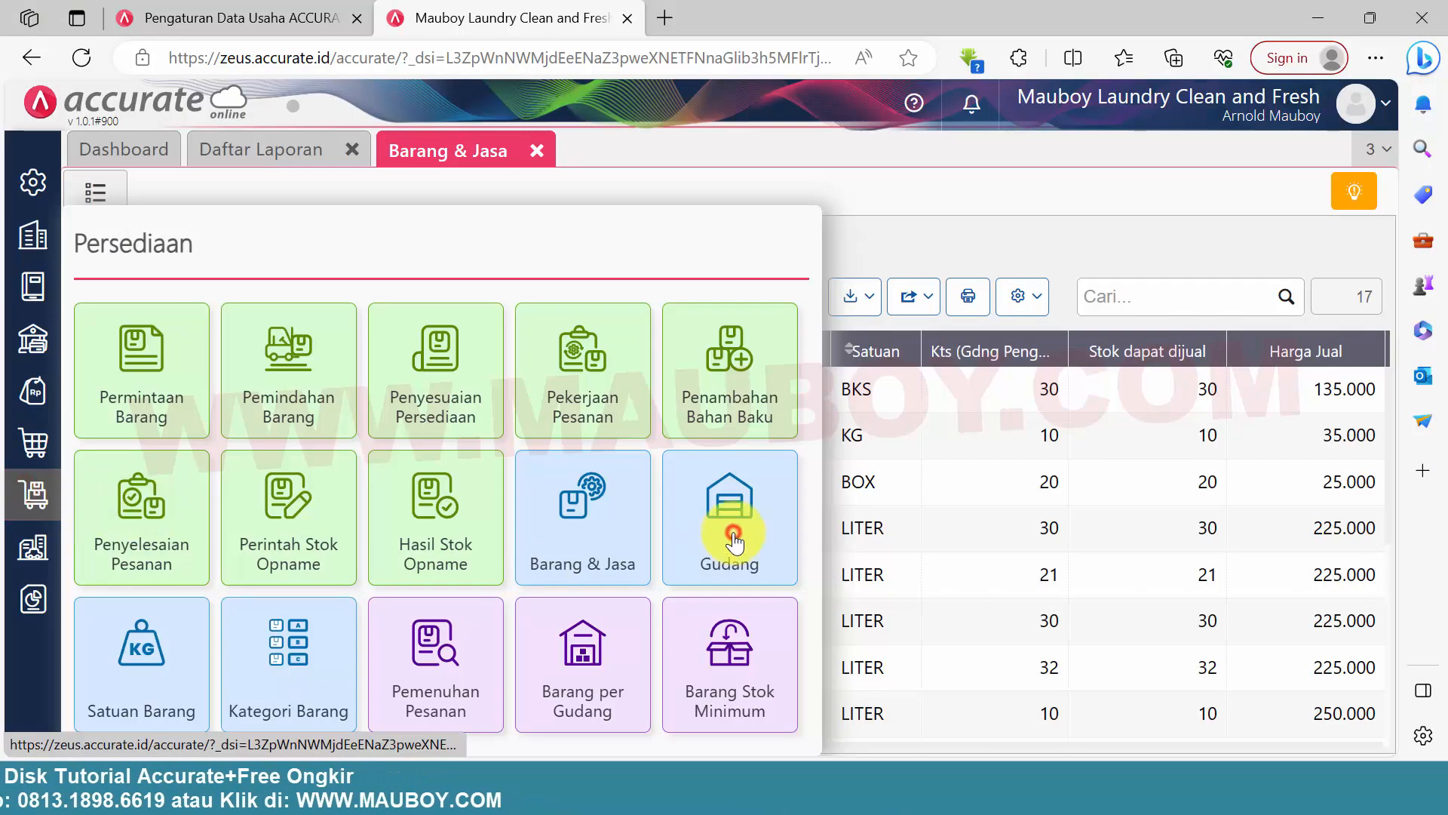
click(734, 541)
click(95, 194)
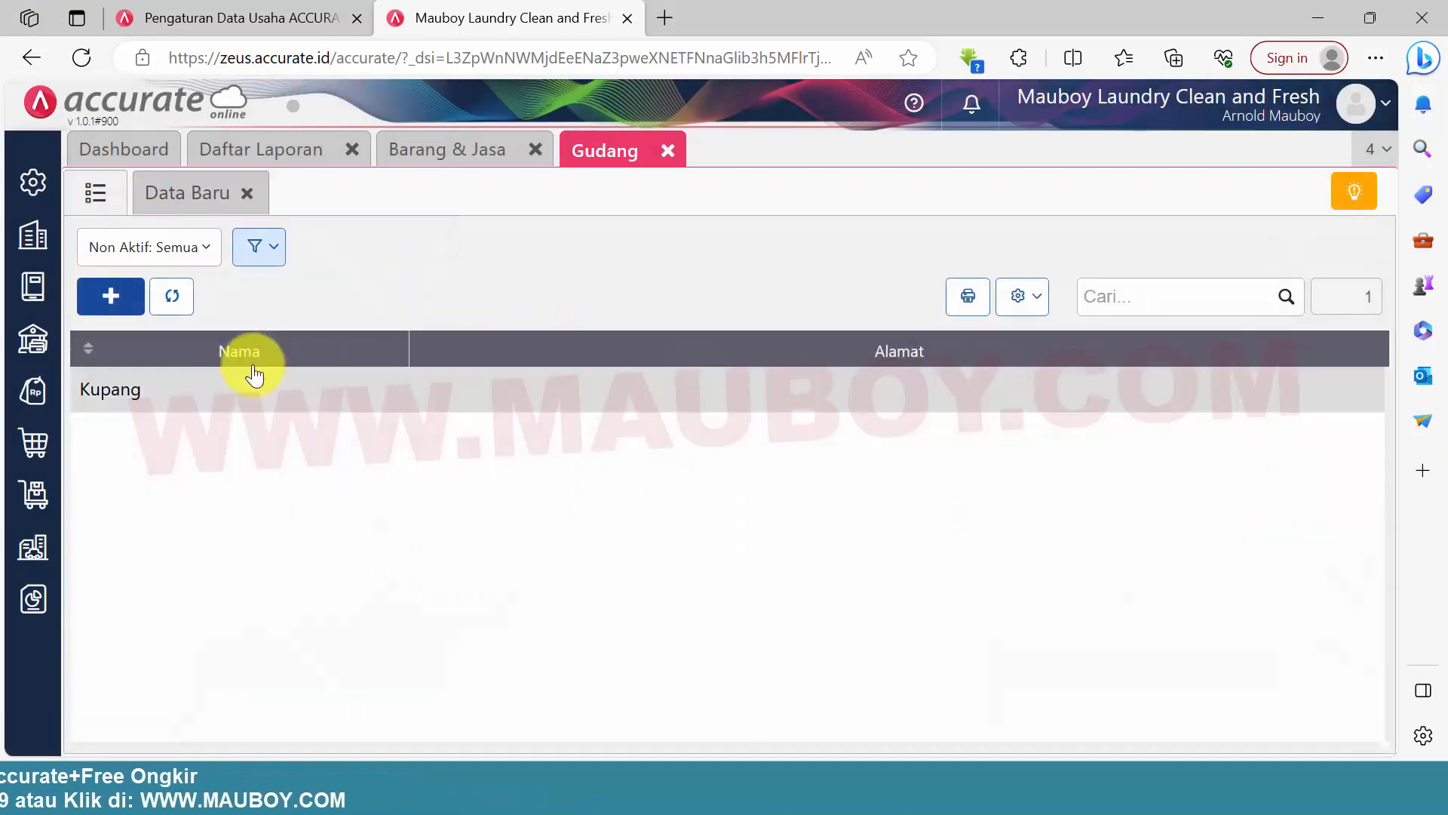
Copy the warehouse name Soe from cell AF4 of the Soe workbook in Excel and return to Accurate Online
click(1067, 789)
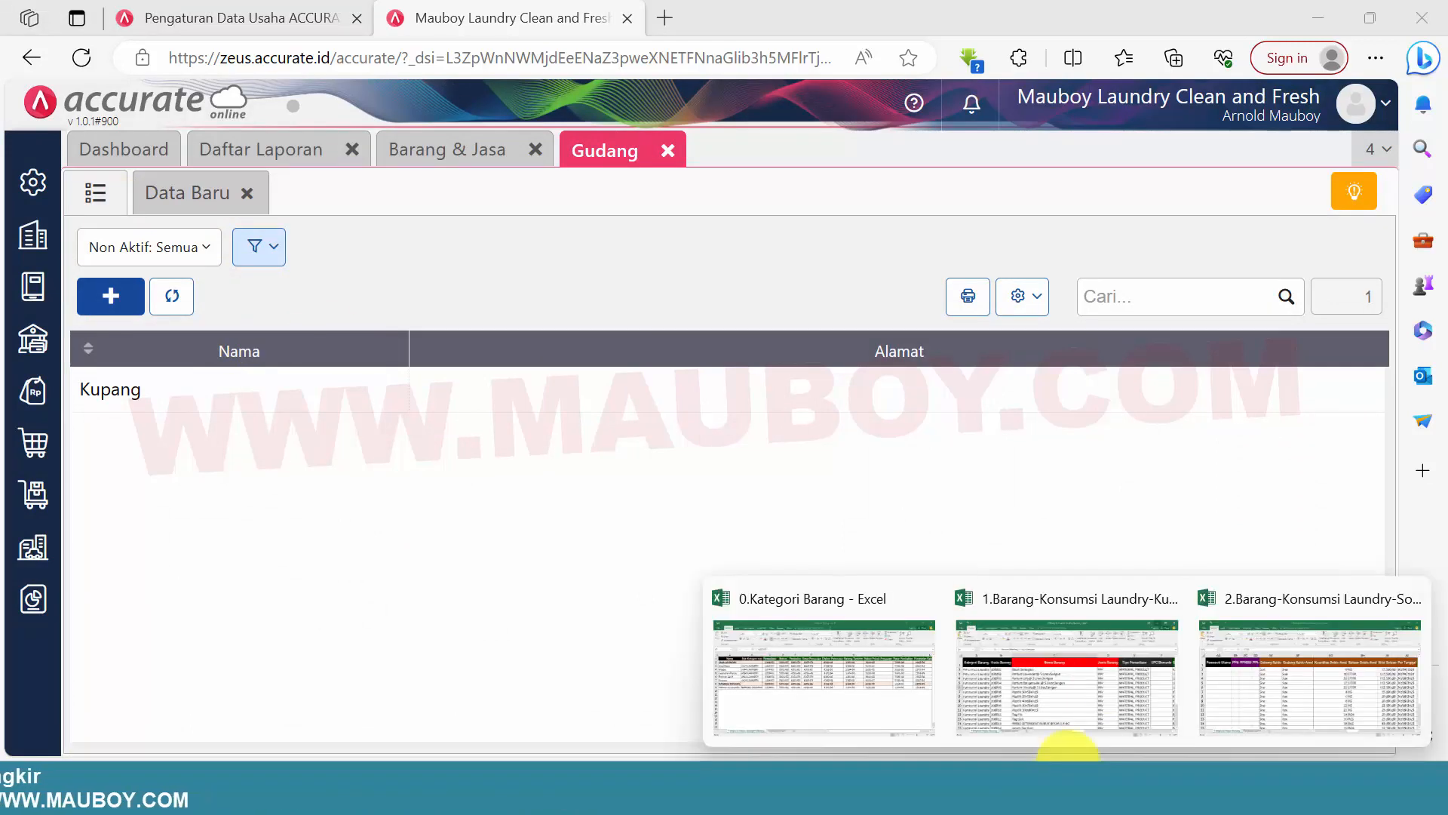
click(1283, 667)
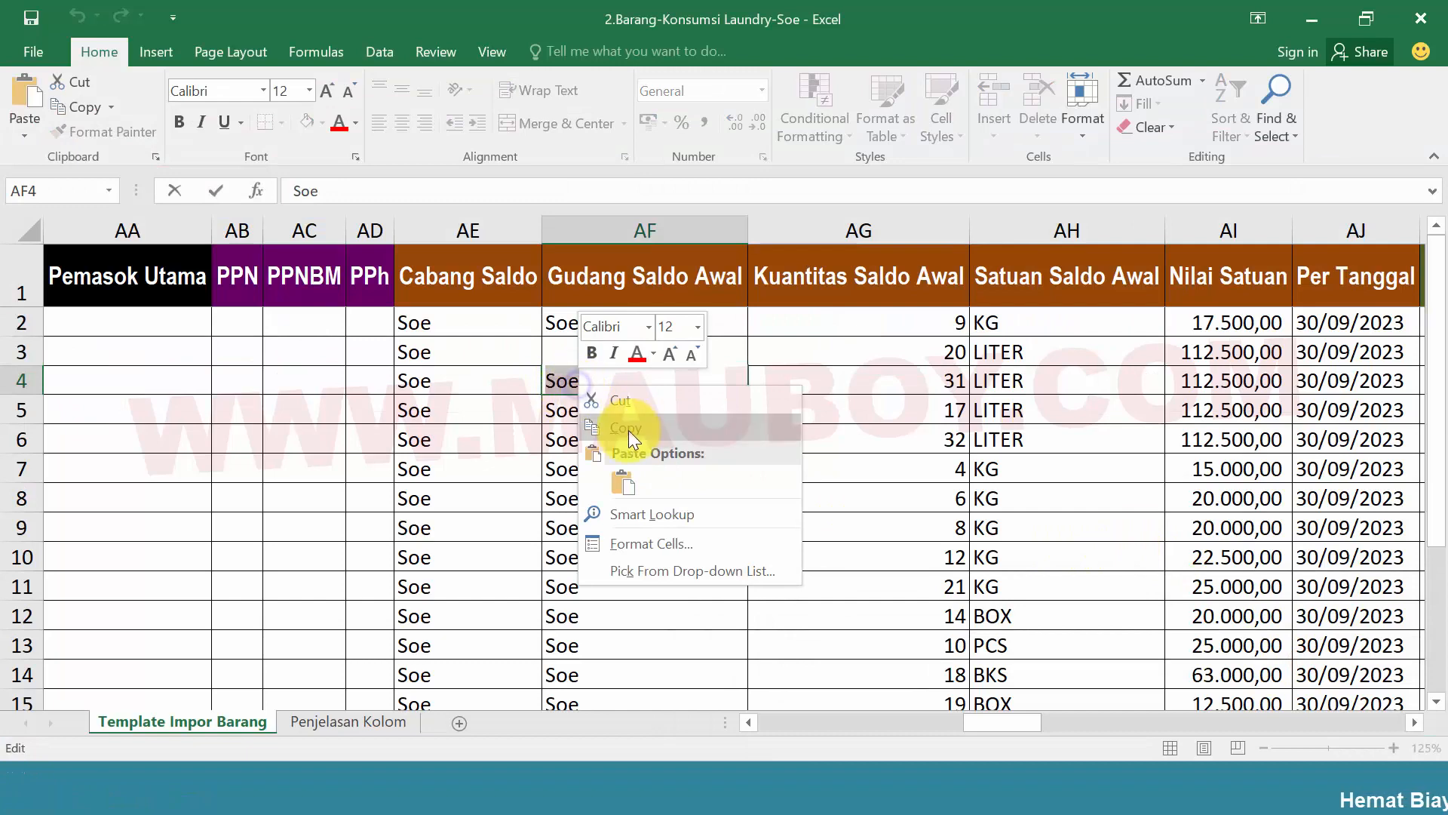
click(628, 429)
key(alt+Tab)
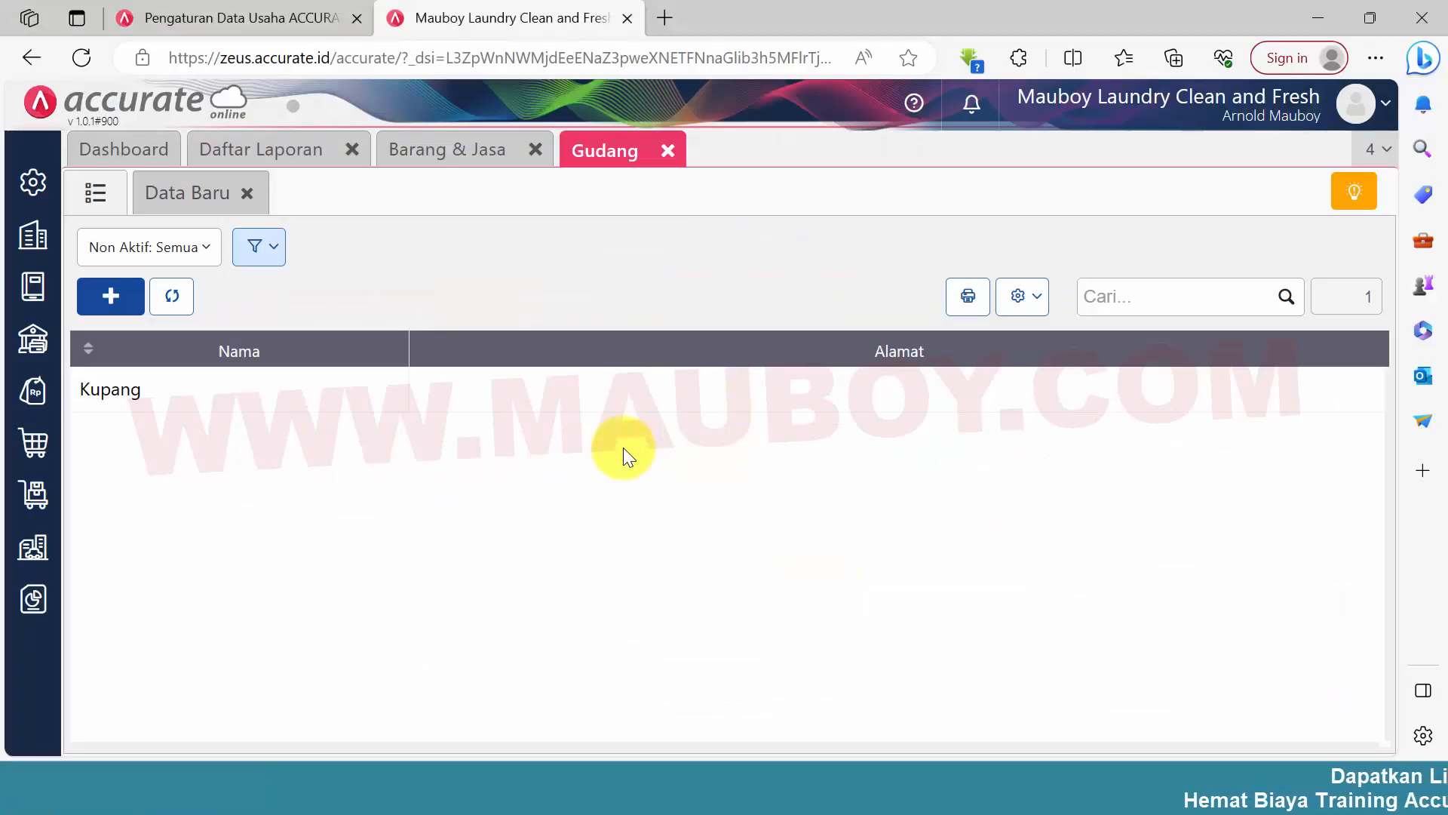
Create a new warehouse using the copied name Soe and save it
click(190, 194)
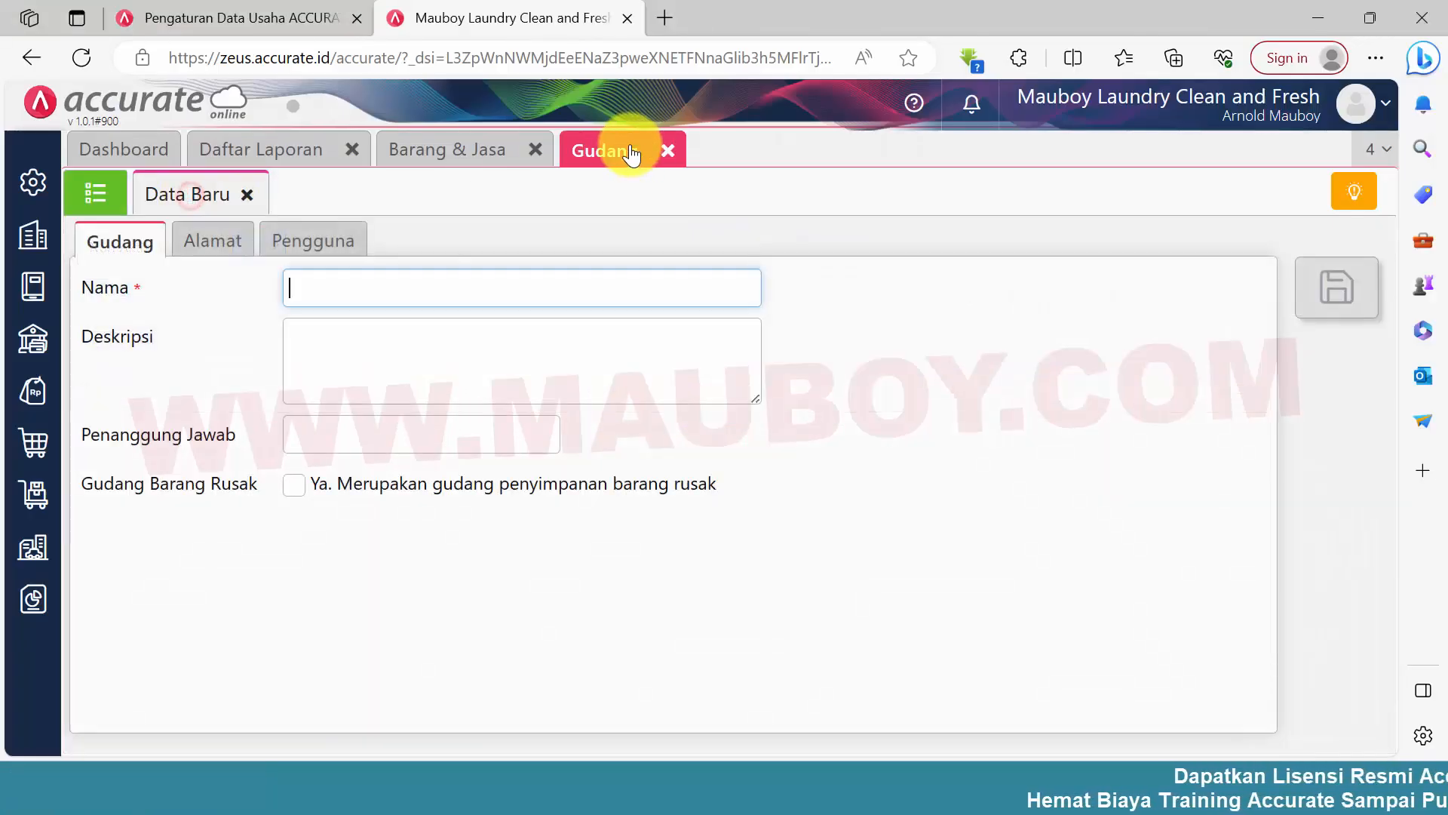
click(442, 276)
key(ctrl+v)
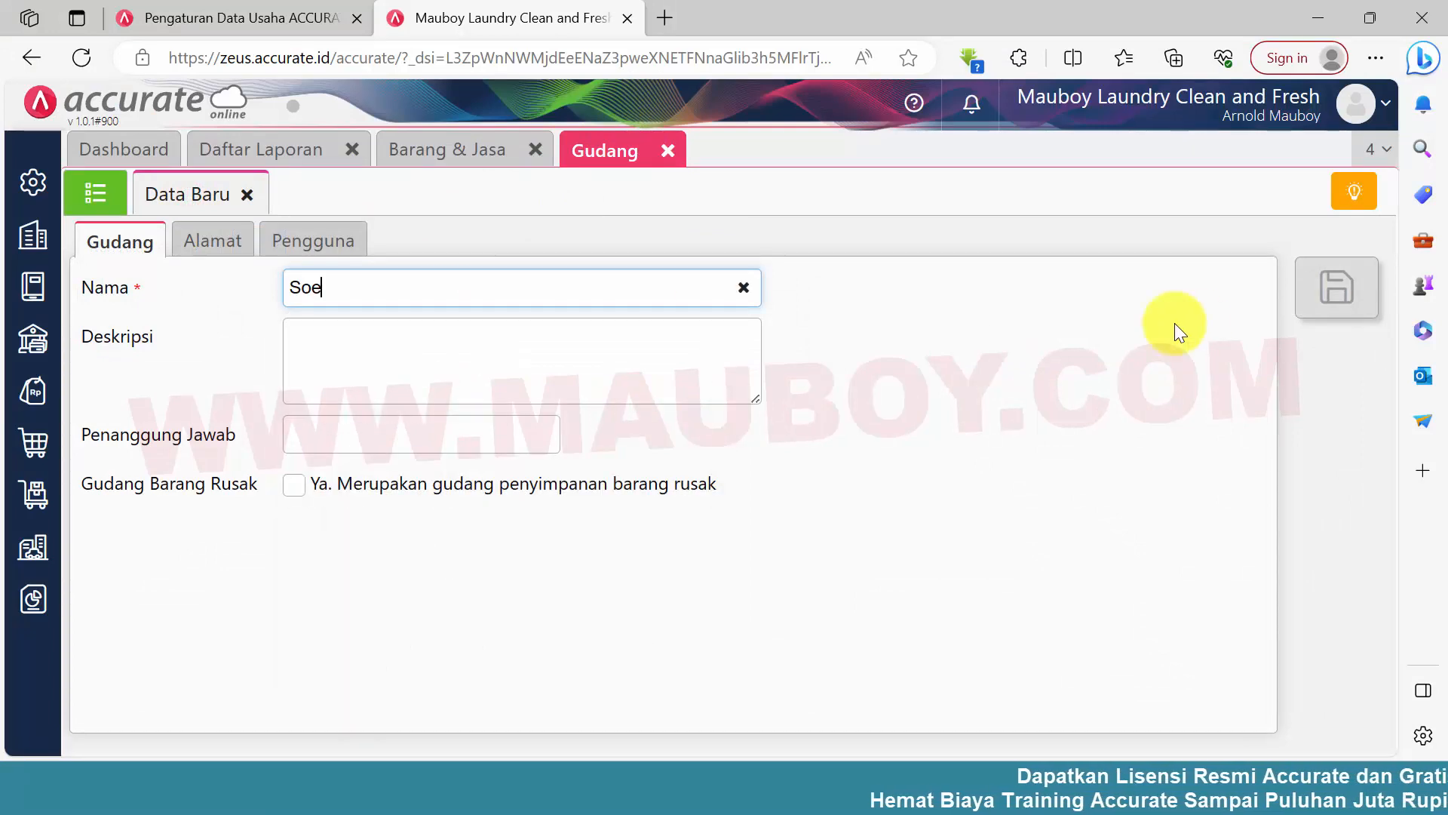
click(1337, 291)
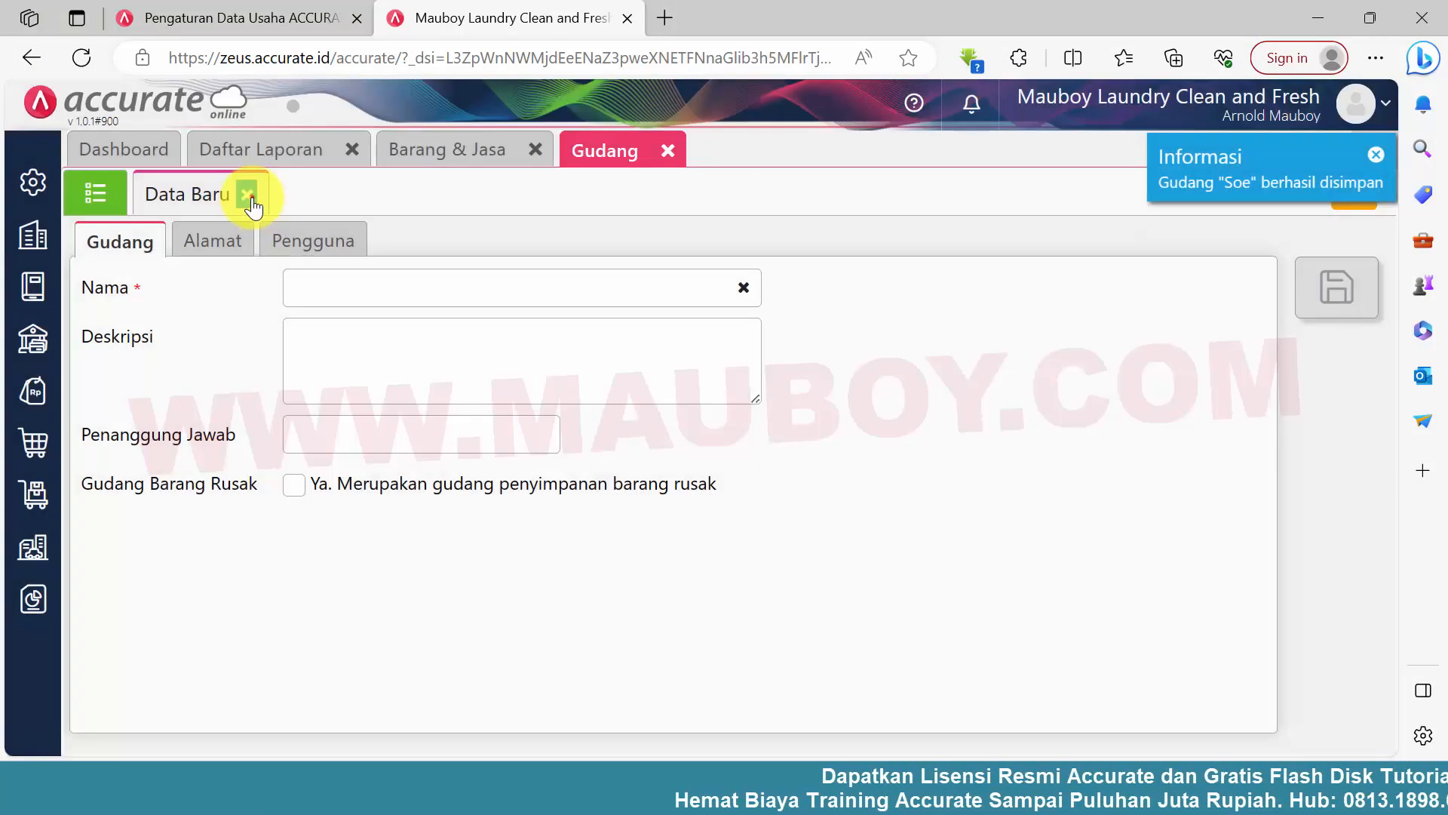
Close the new warehouse form and the Gudang module, then refresh the Barang & Jasa list
click(249, 196)
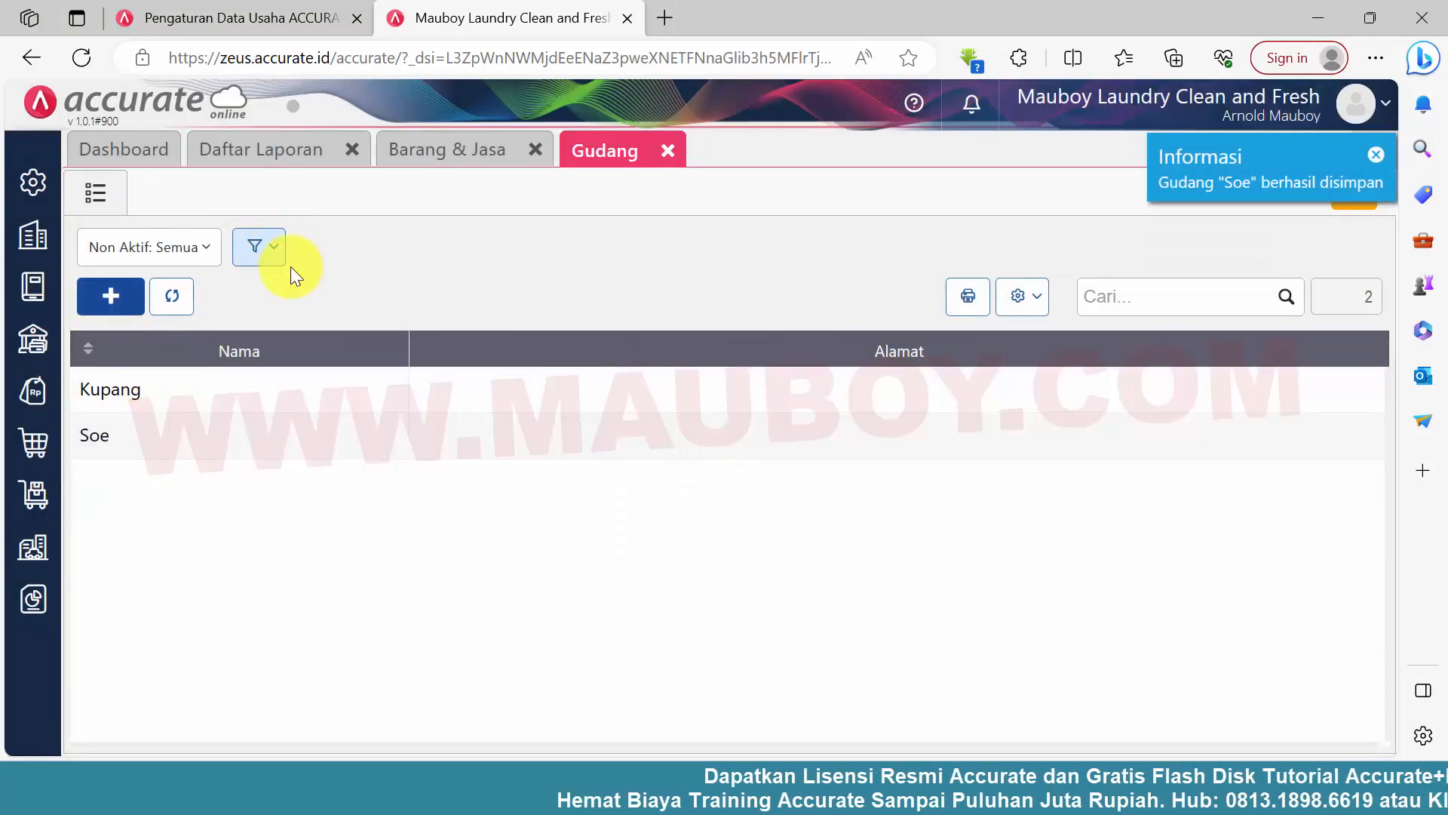
click(668, 150)
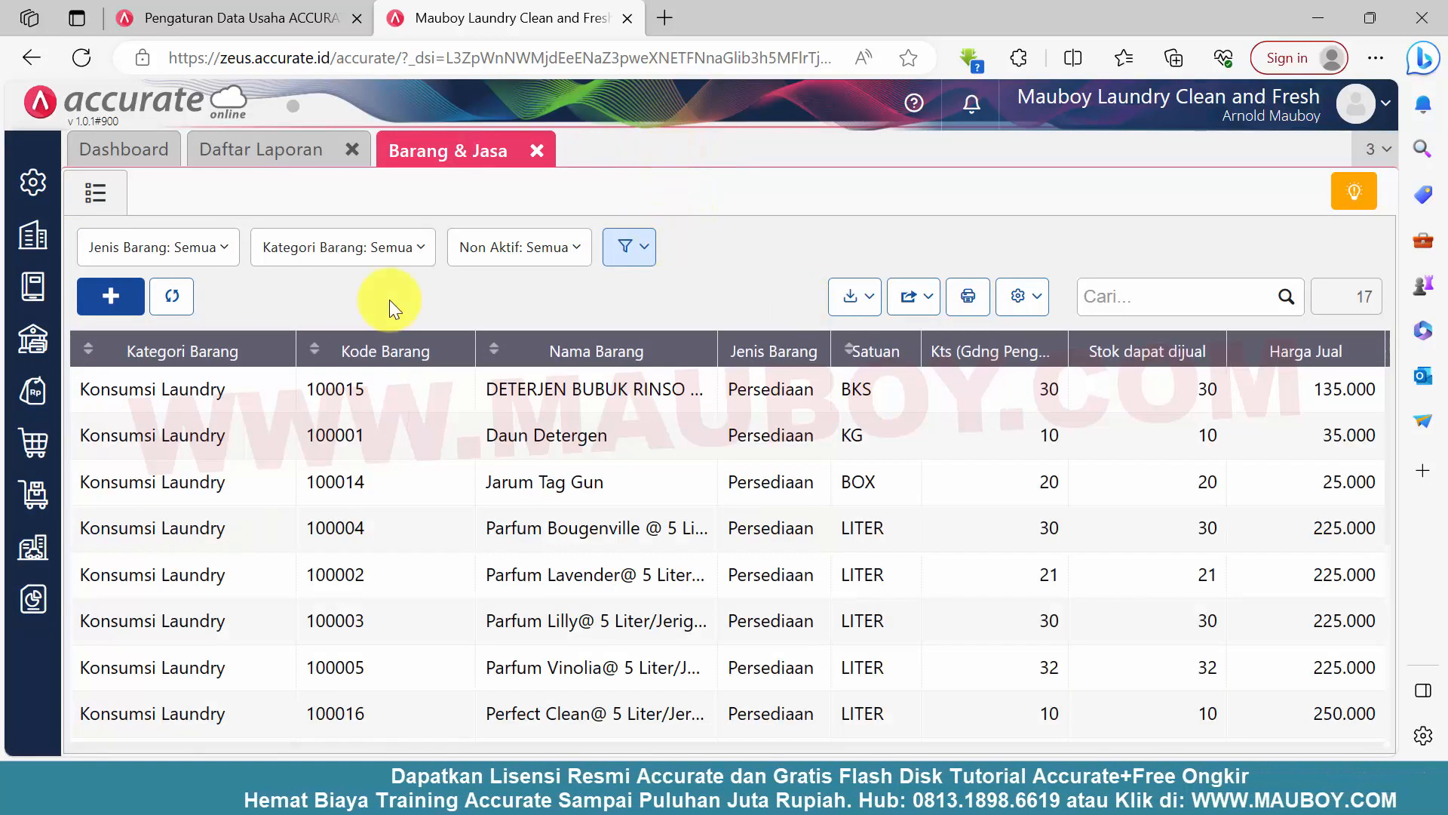
click(181, 300)
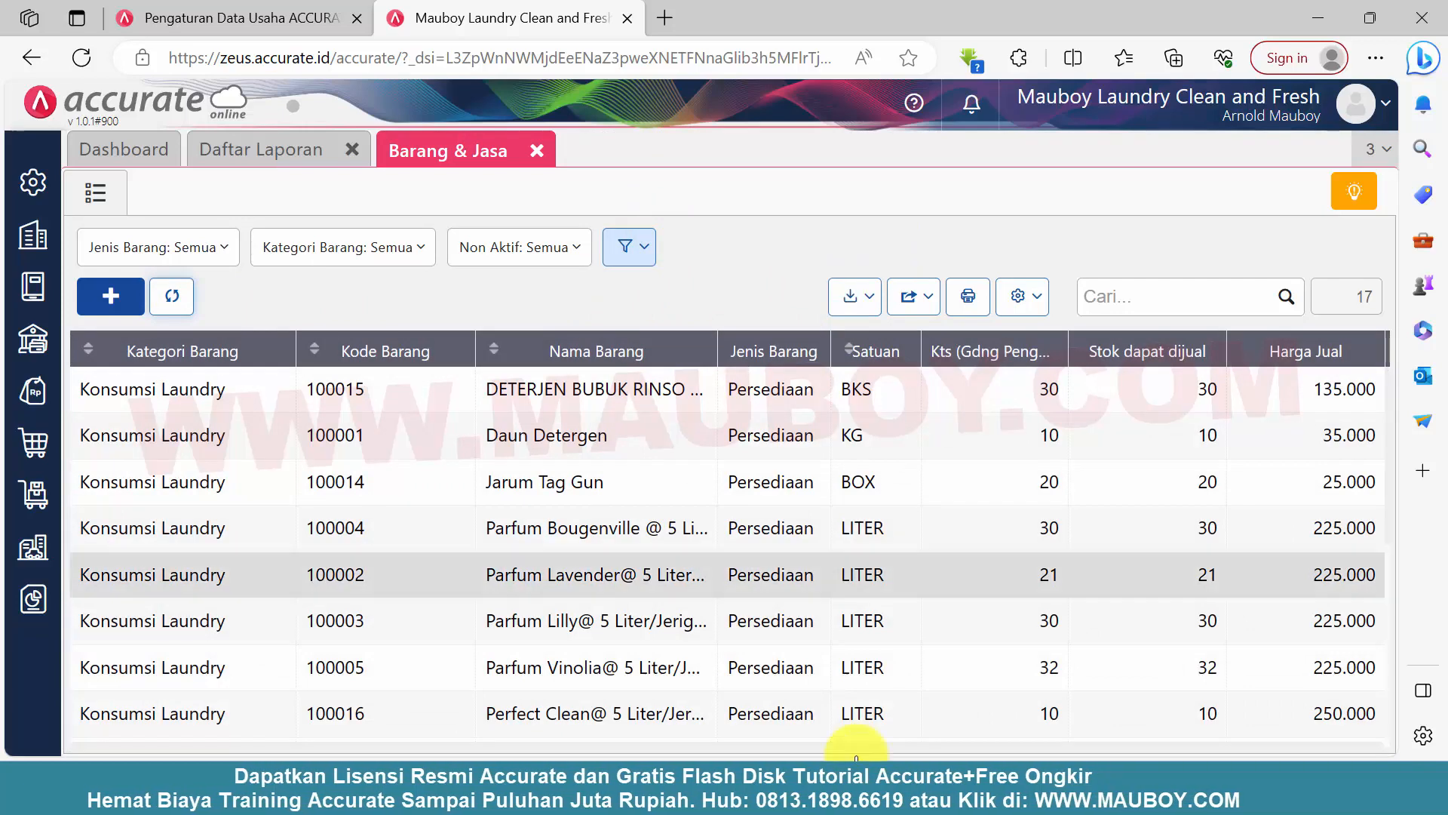
Start an Excel import for Barang & Jasa and upload the file 2.Barang-Konsumsi Laundry-Soe
mouse_move(977, 766)
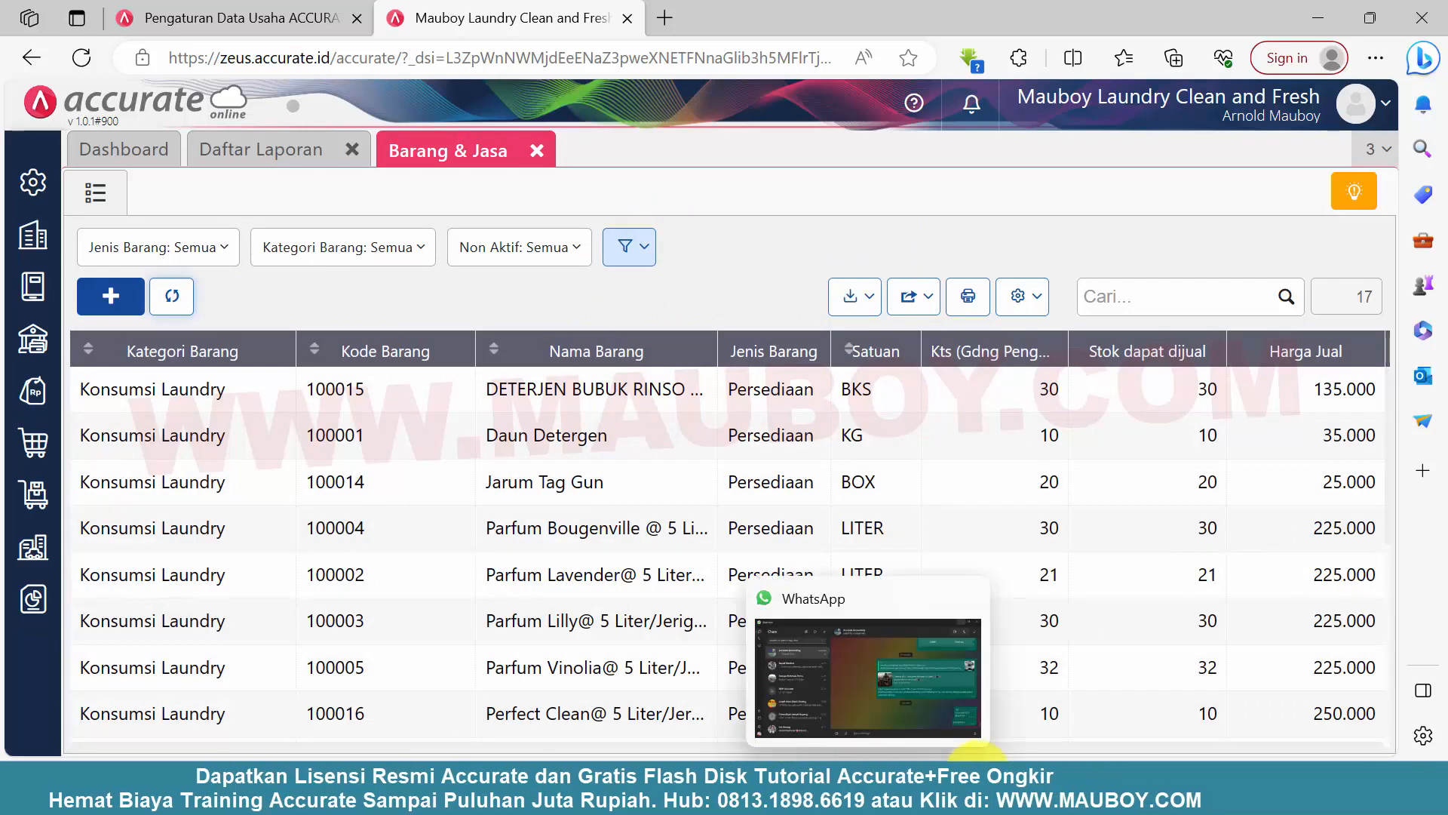
click(849, 298)
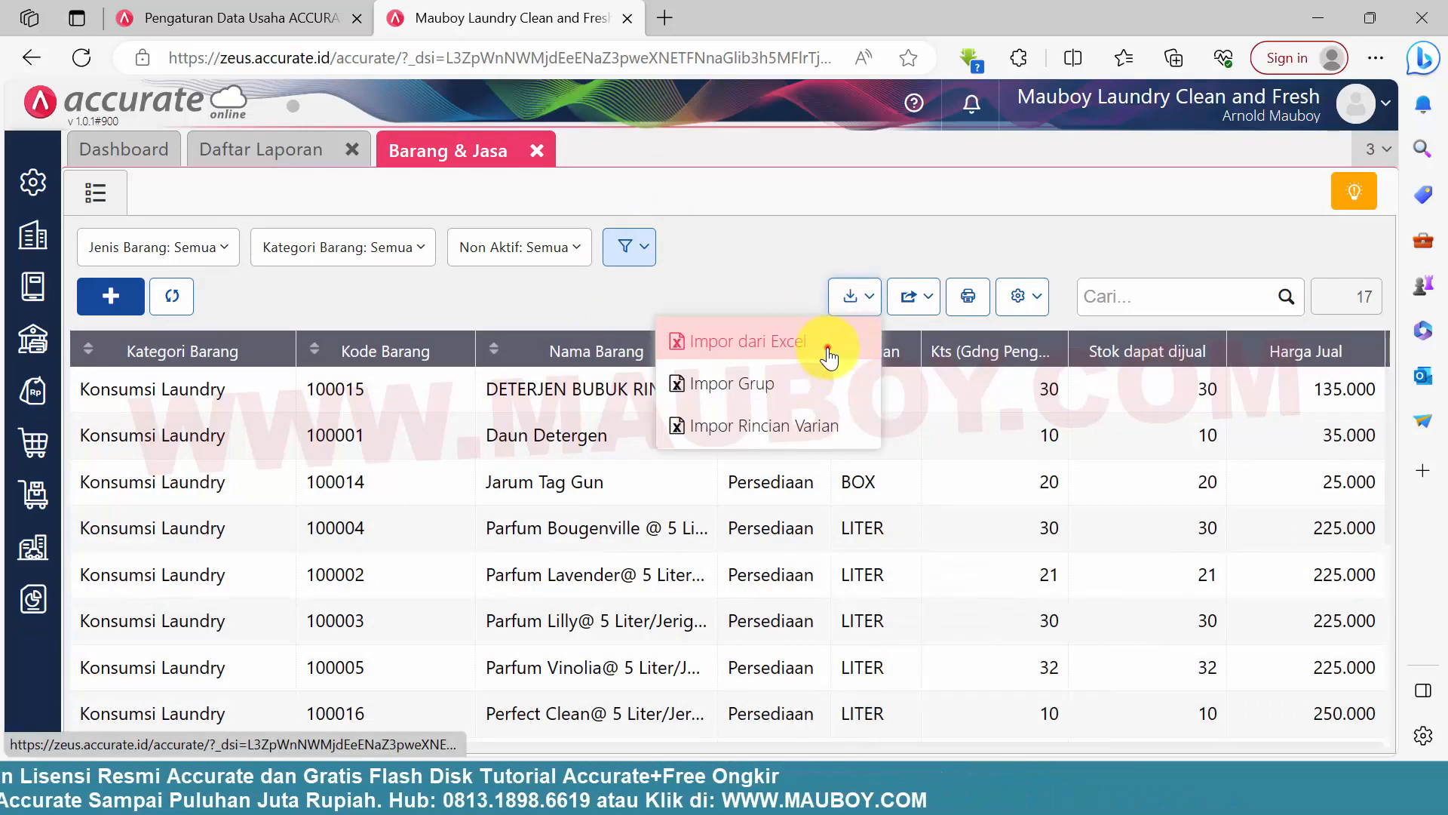
click(829, 355)
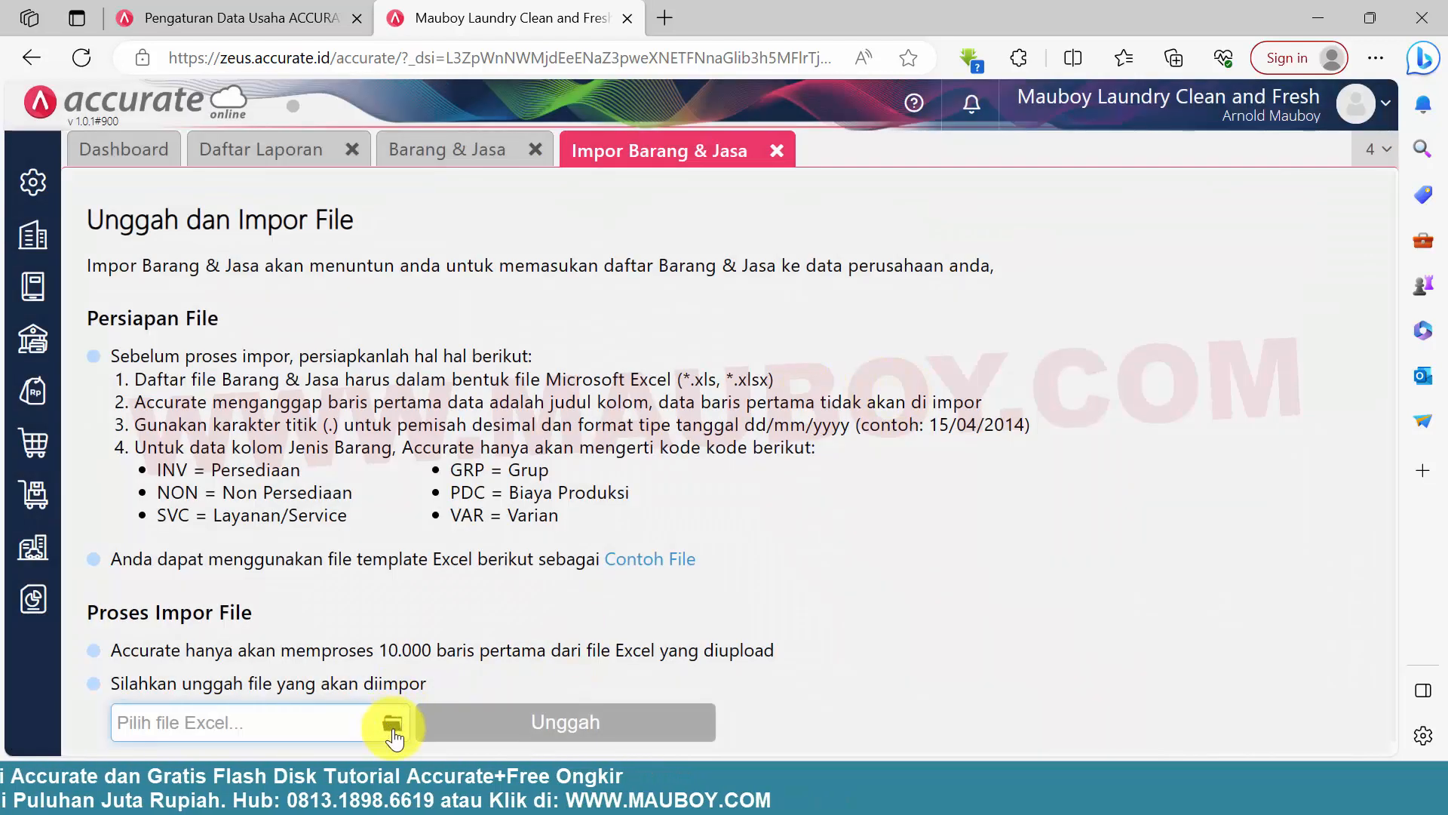
click(392, 724)
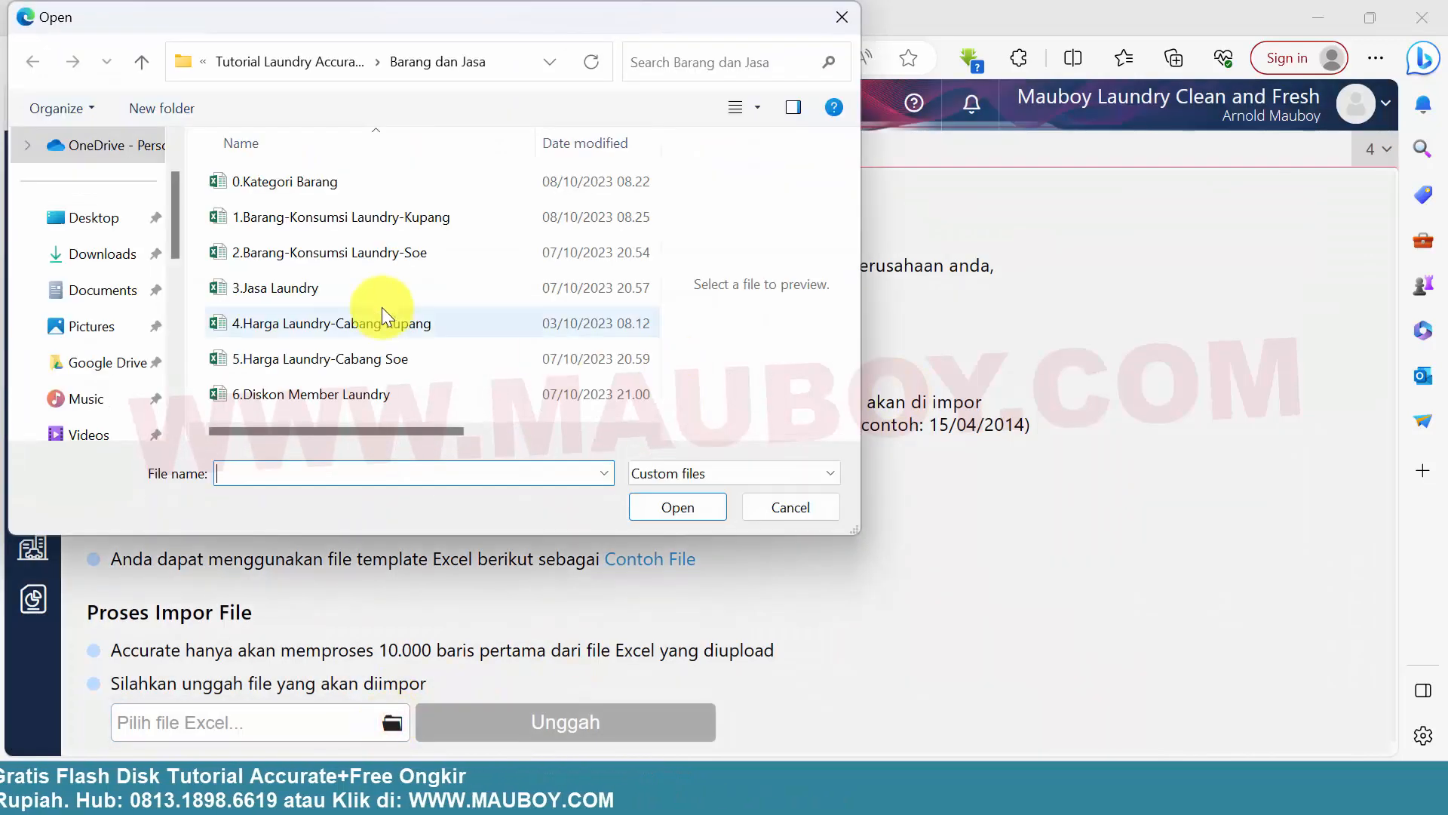
click(365, 260)
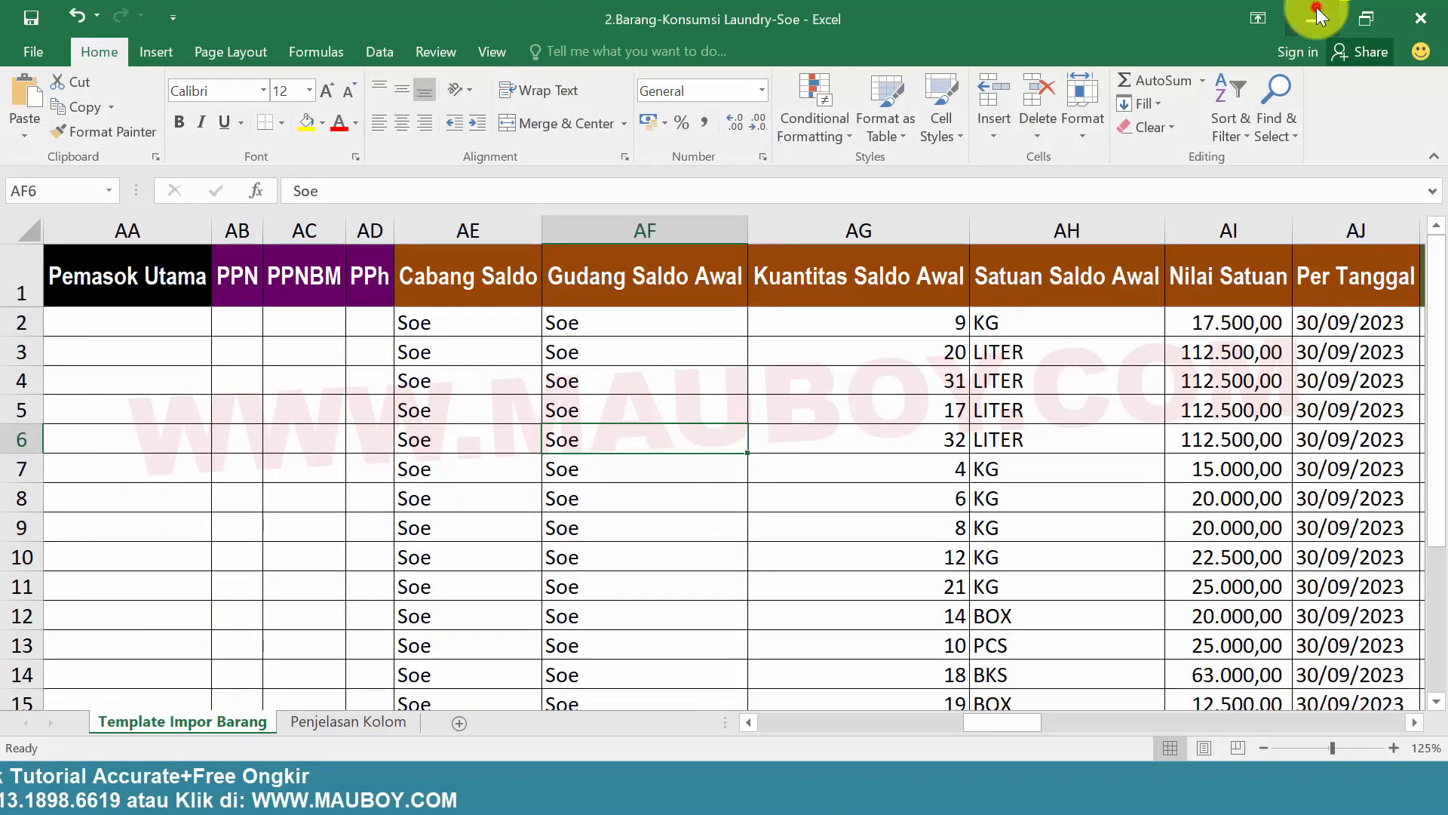
click(1316, 8)
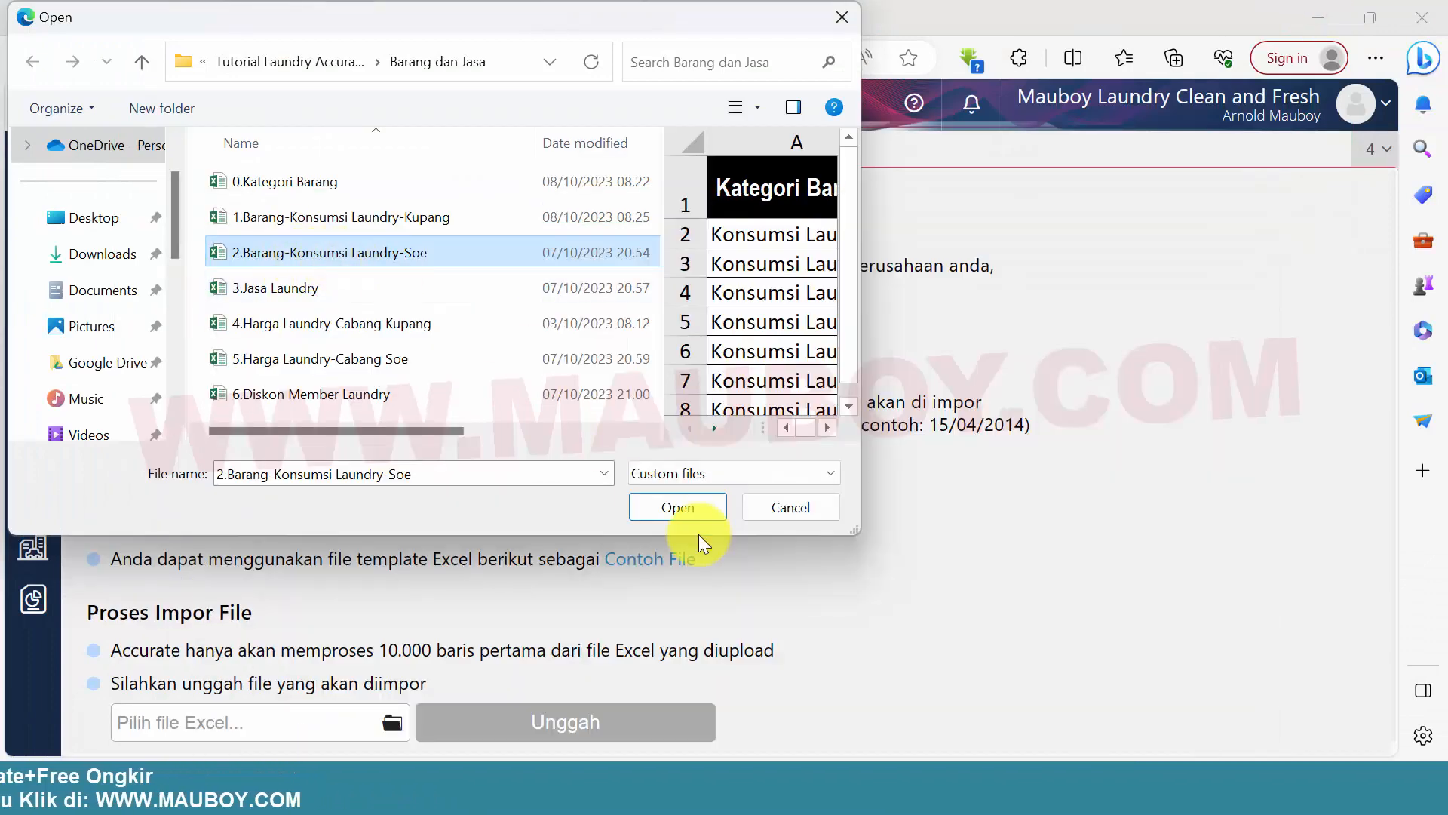
click(689, 509)
click(578, 727)
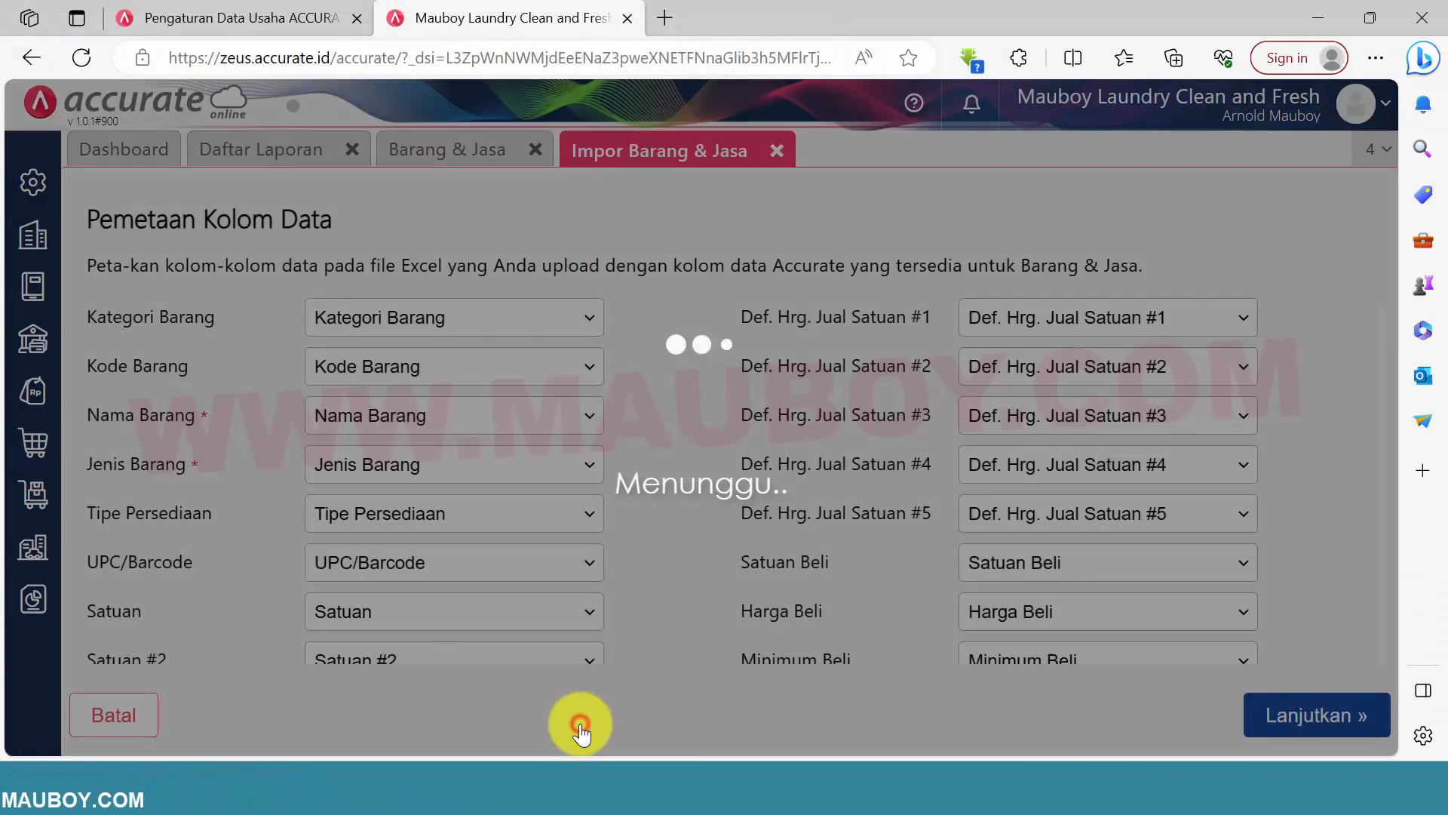
Accept the column mapping and enable updating existing items with their opening balances saved as additional balances
scroll(744, 455, down, 15)
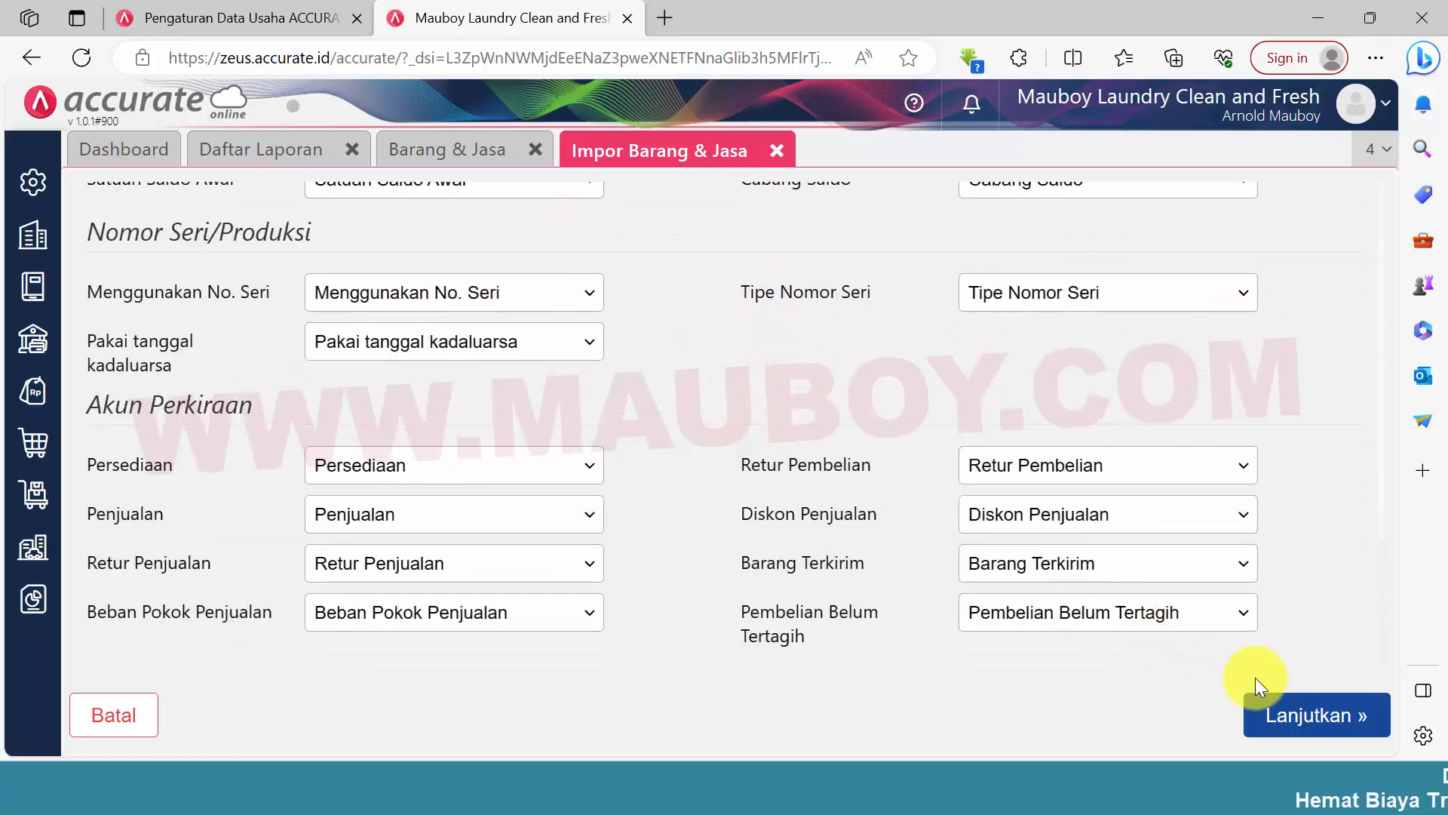
click(1296, 716)
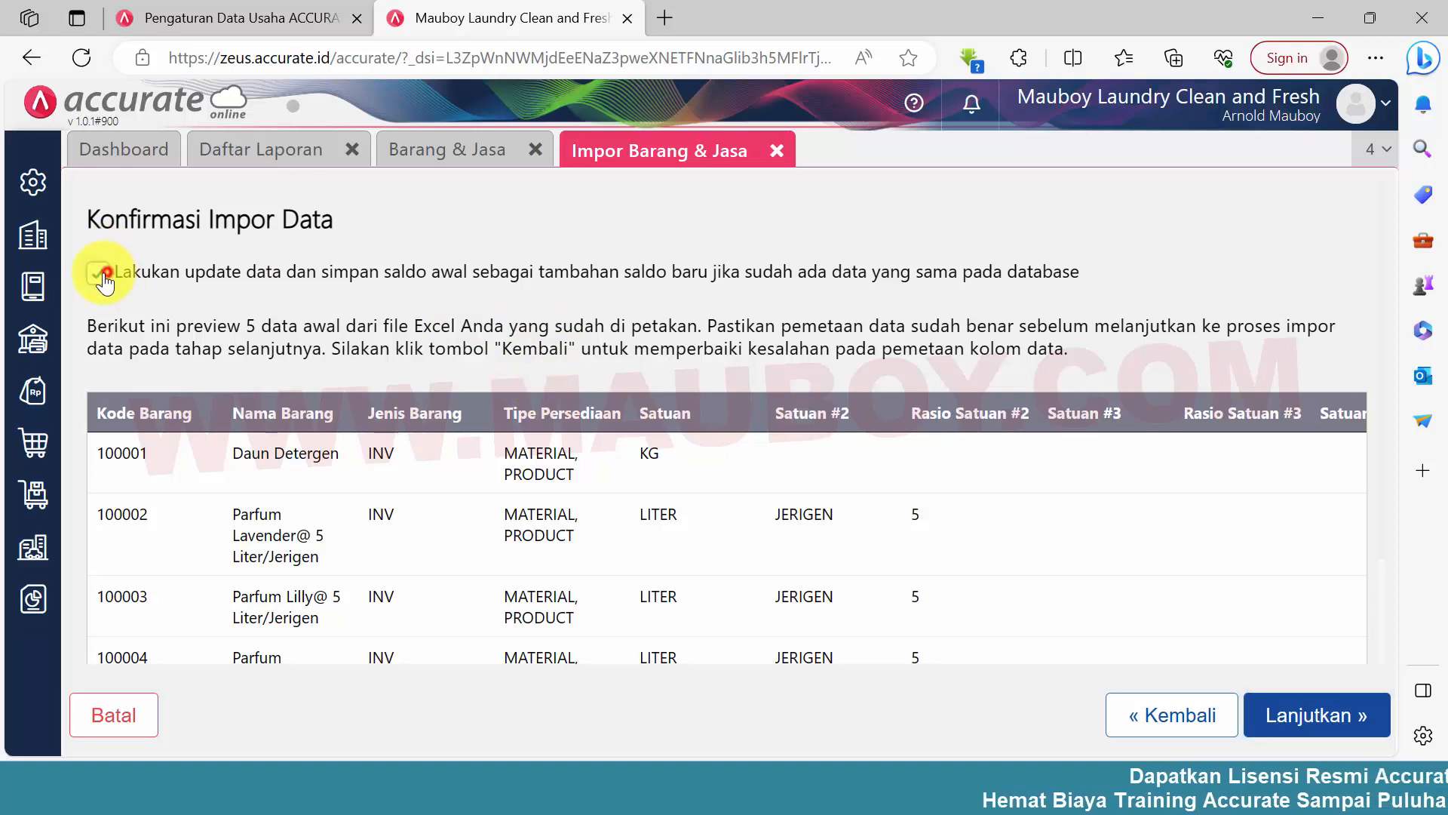
click(423, 155)
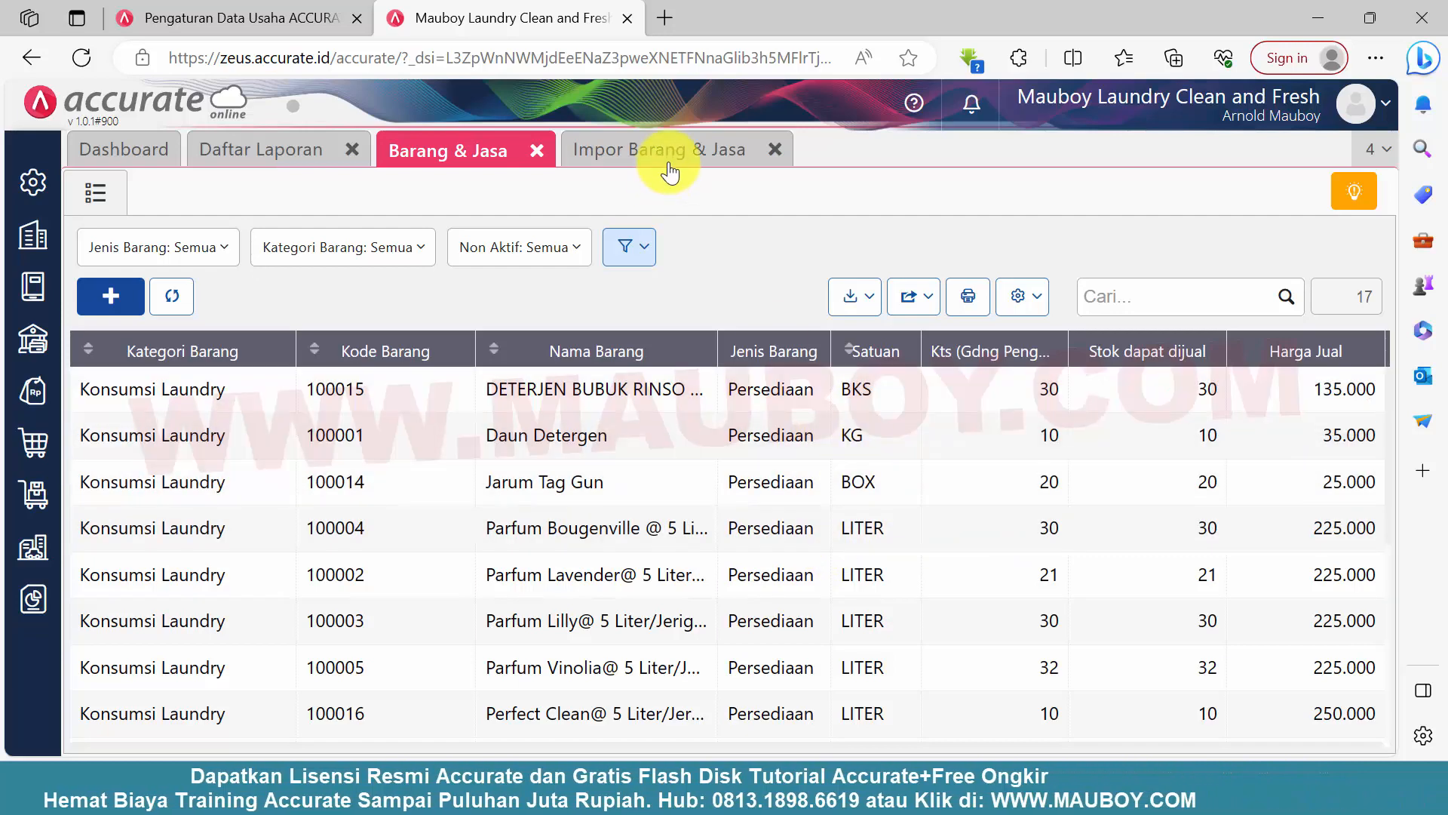
click(671, 154)
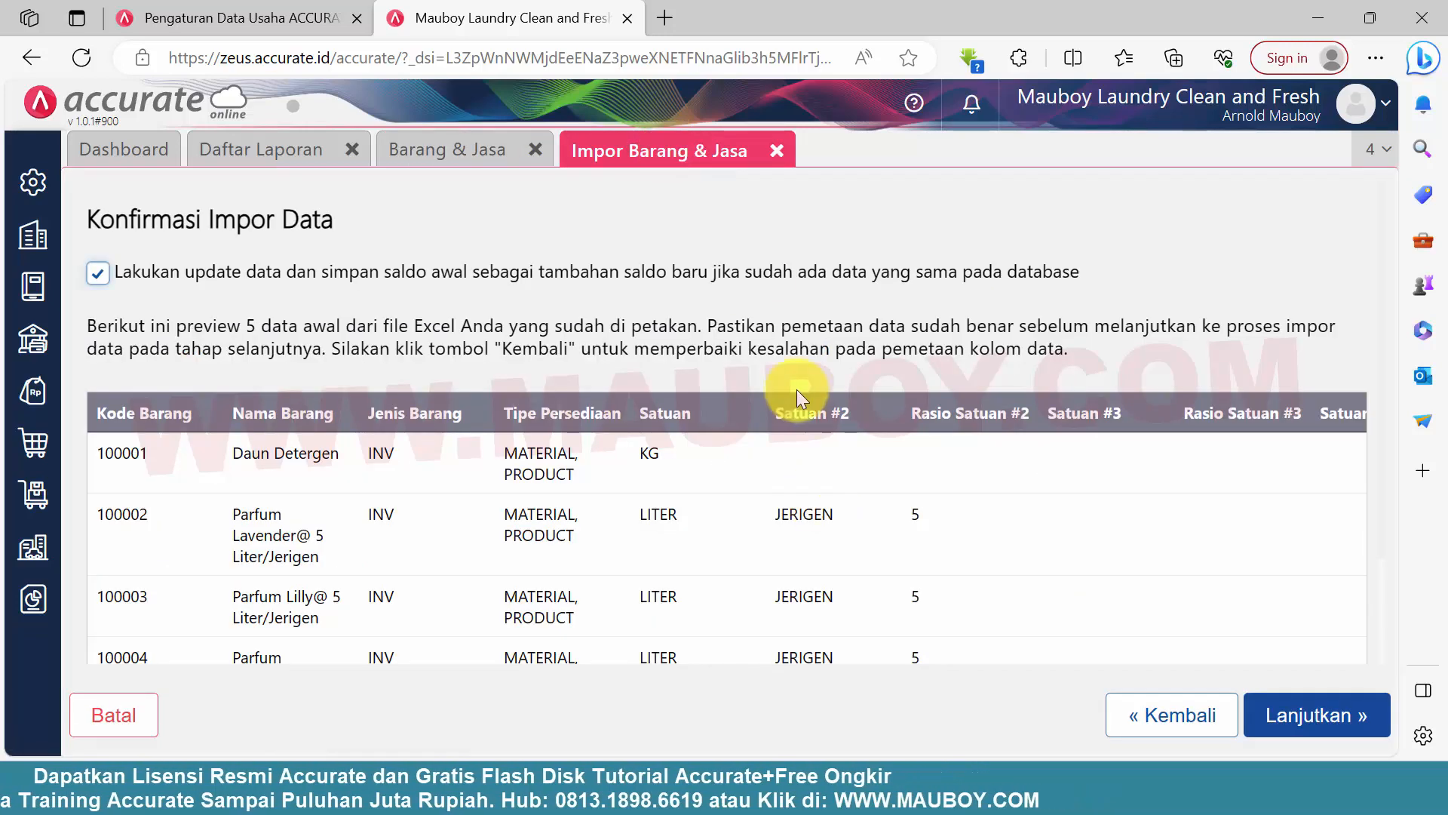
triple_click(797, 335)
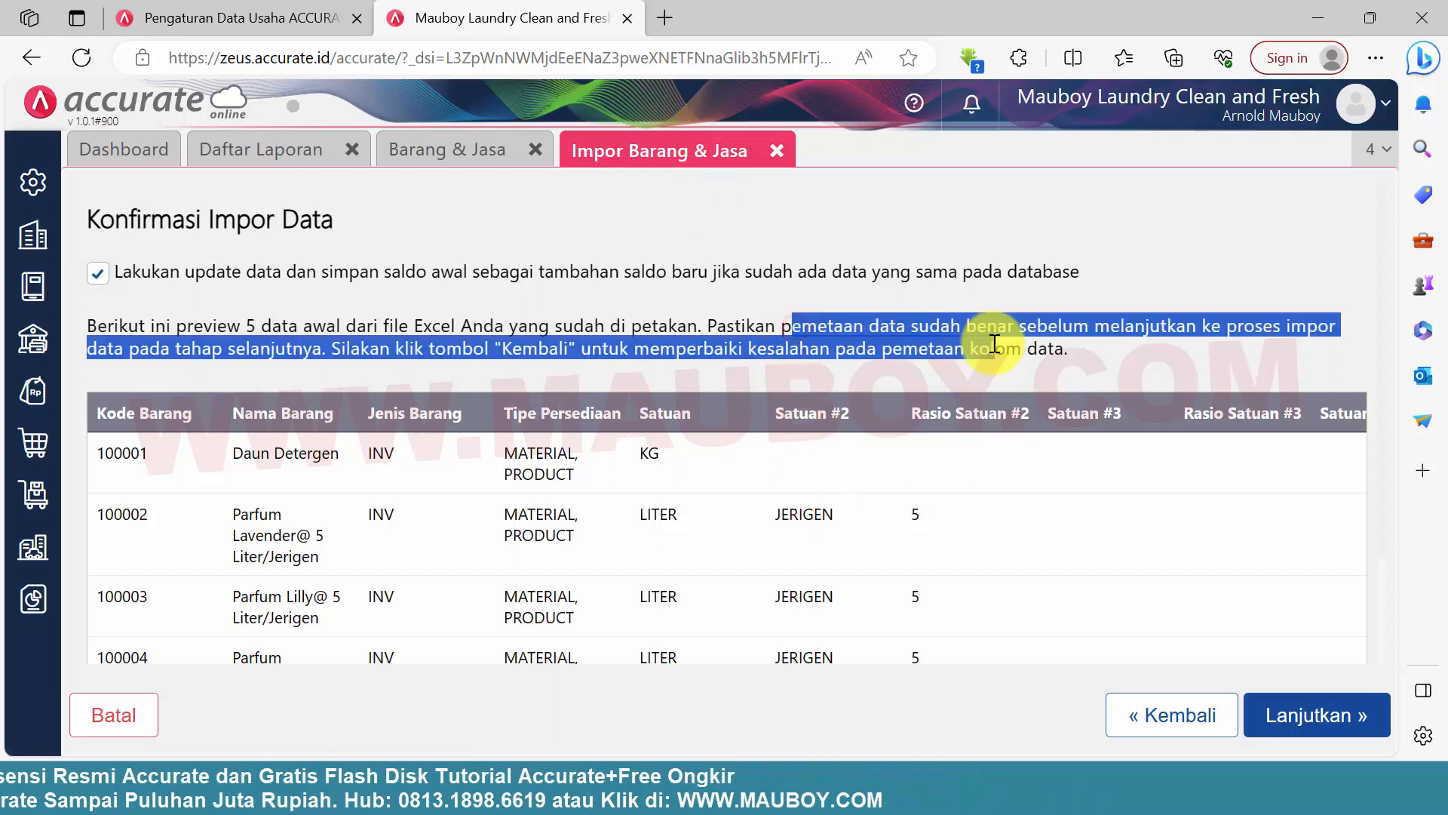
click(784, 332)
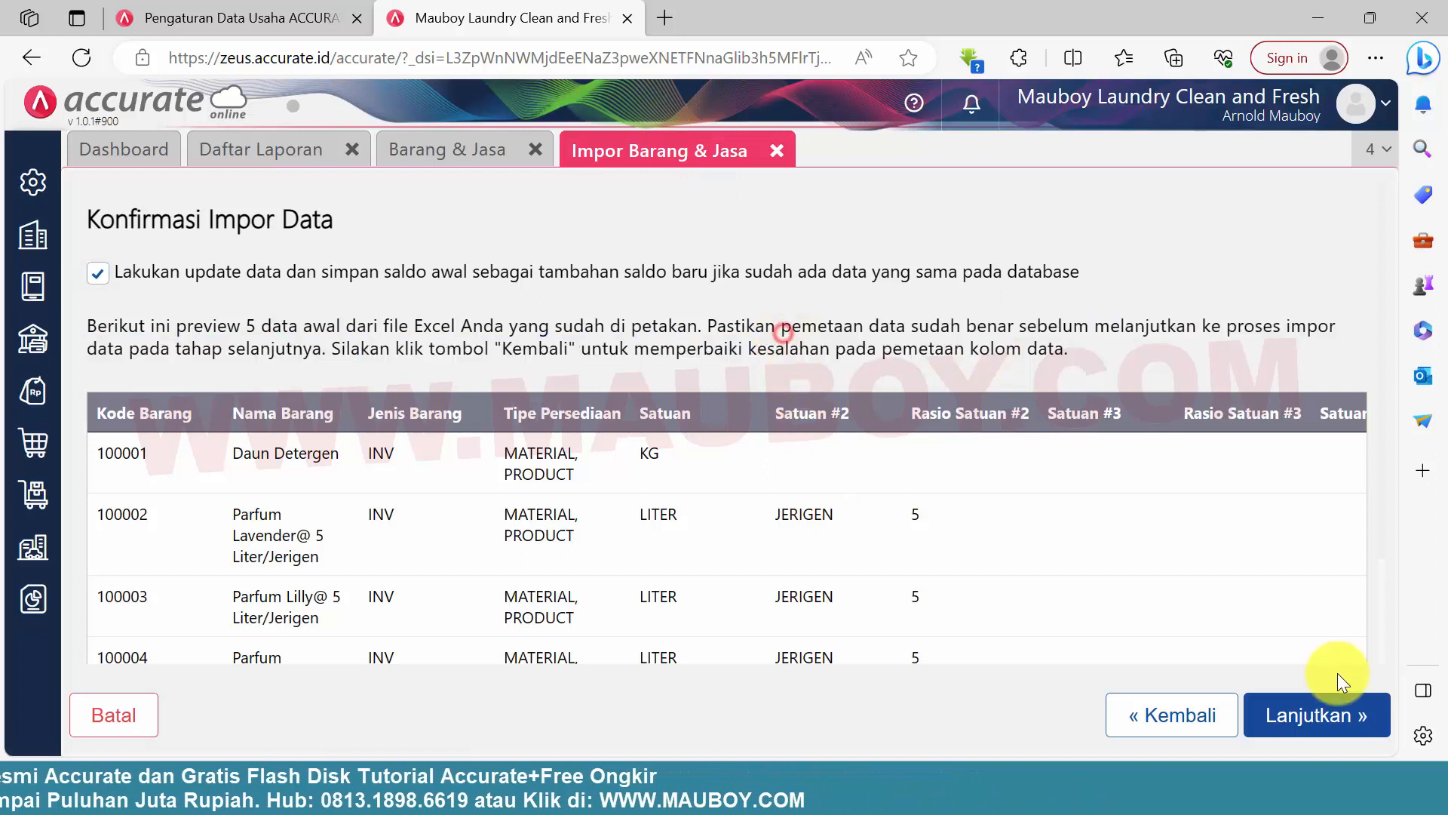
Run the Soe item import to completion and refresh the Barang & Jasa list
click(1312, 716)
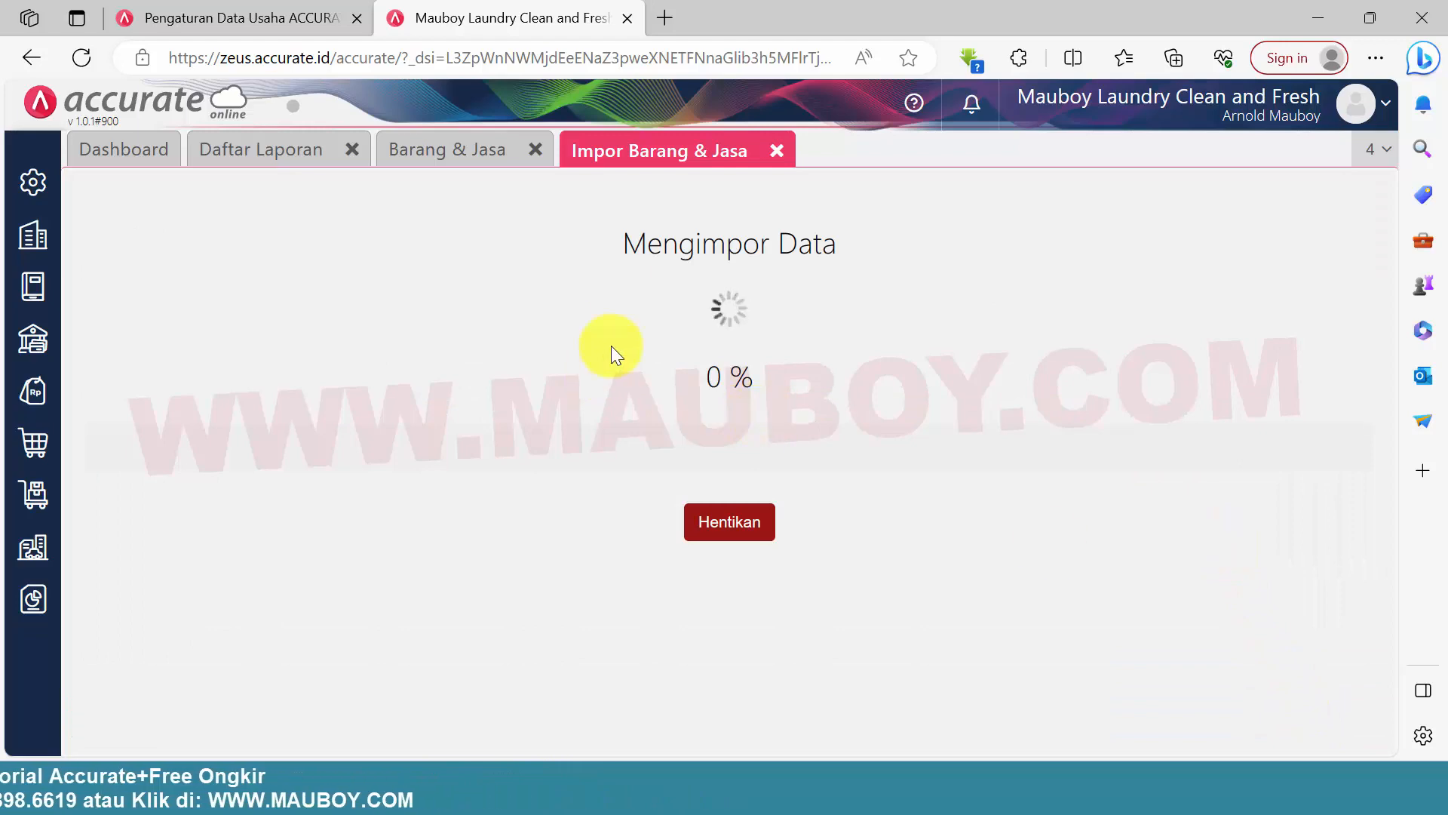
click(1334, 717)
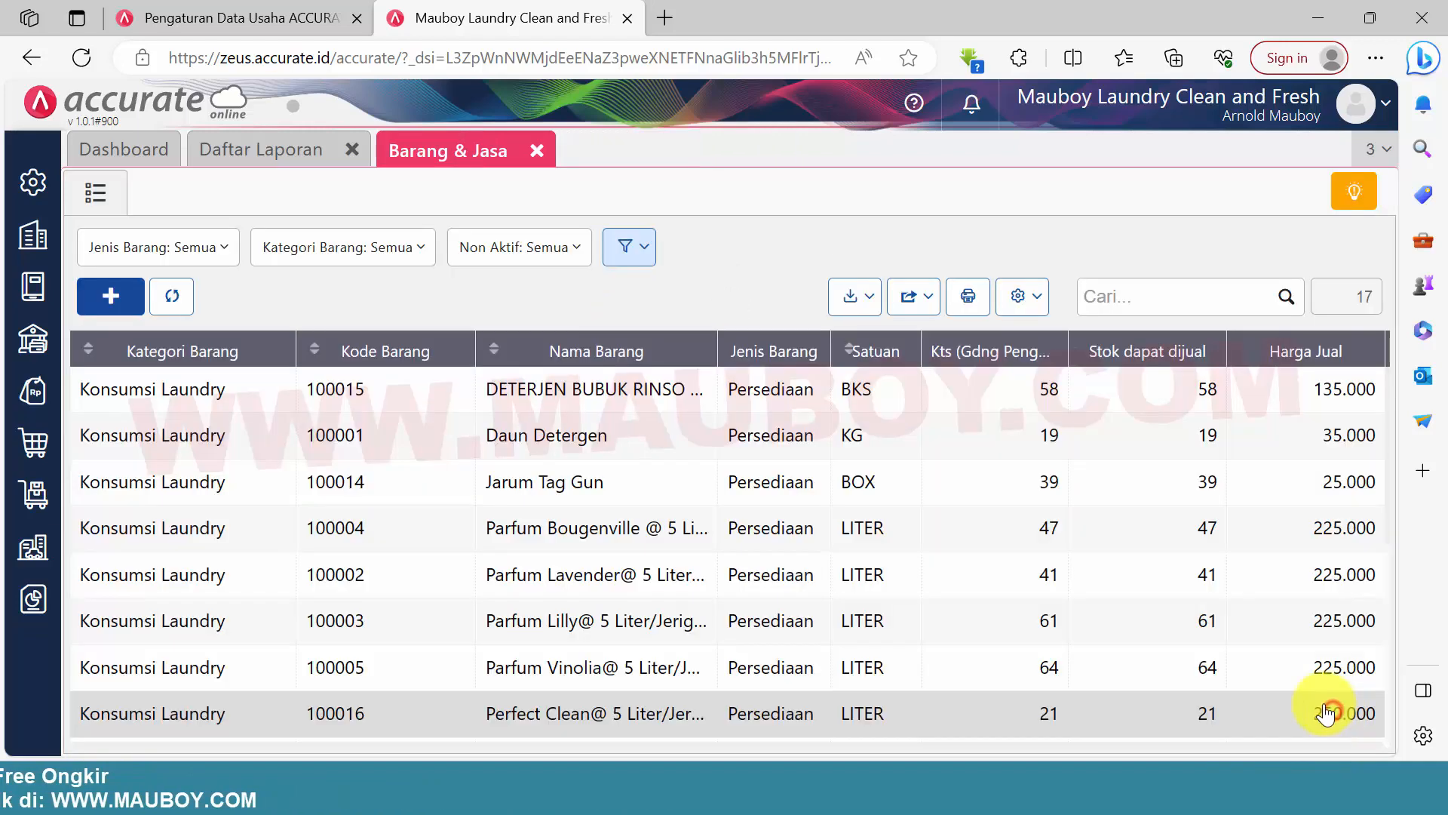
click(174, 298)
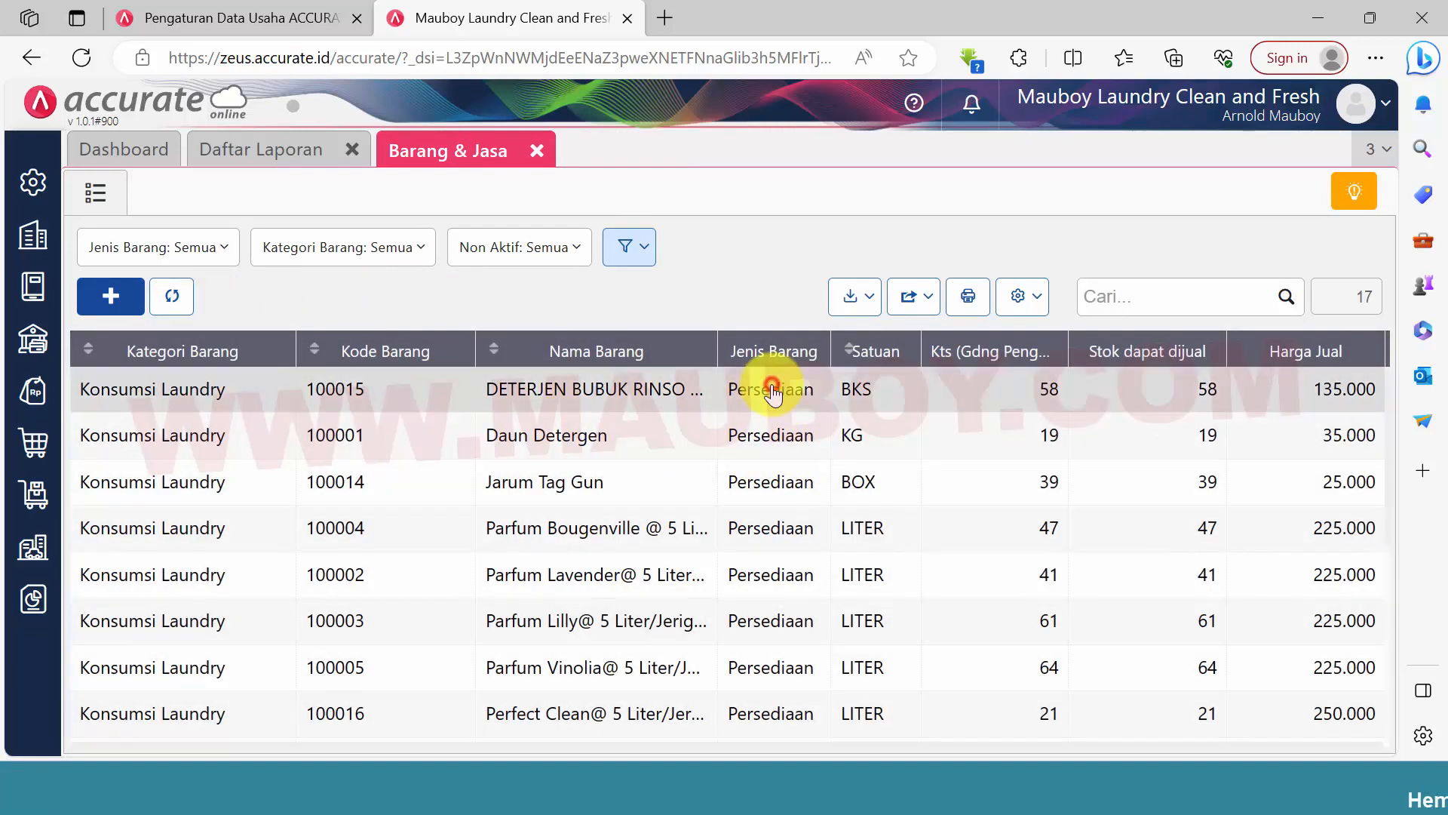
Check the opening stock per warehouse of the DETERJEN BUBUK RINSO item and close its record
click(771, 387)
click(408, 248)
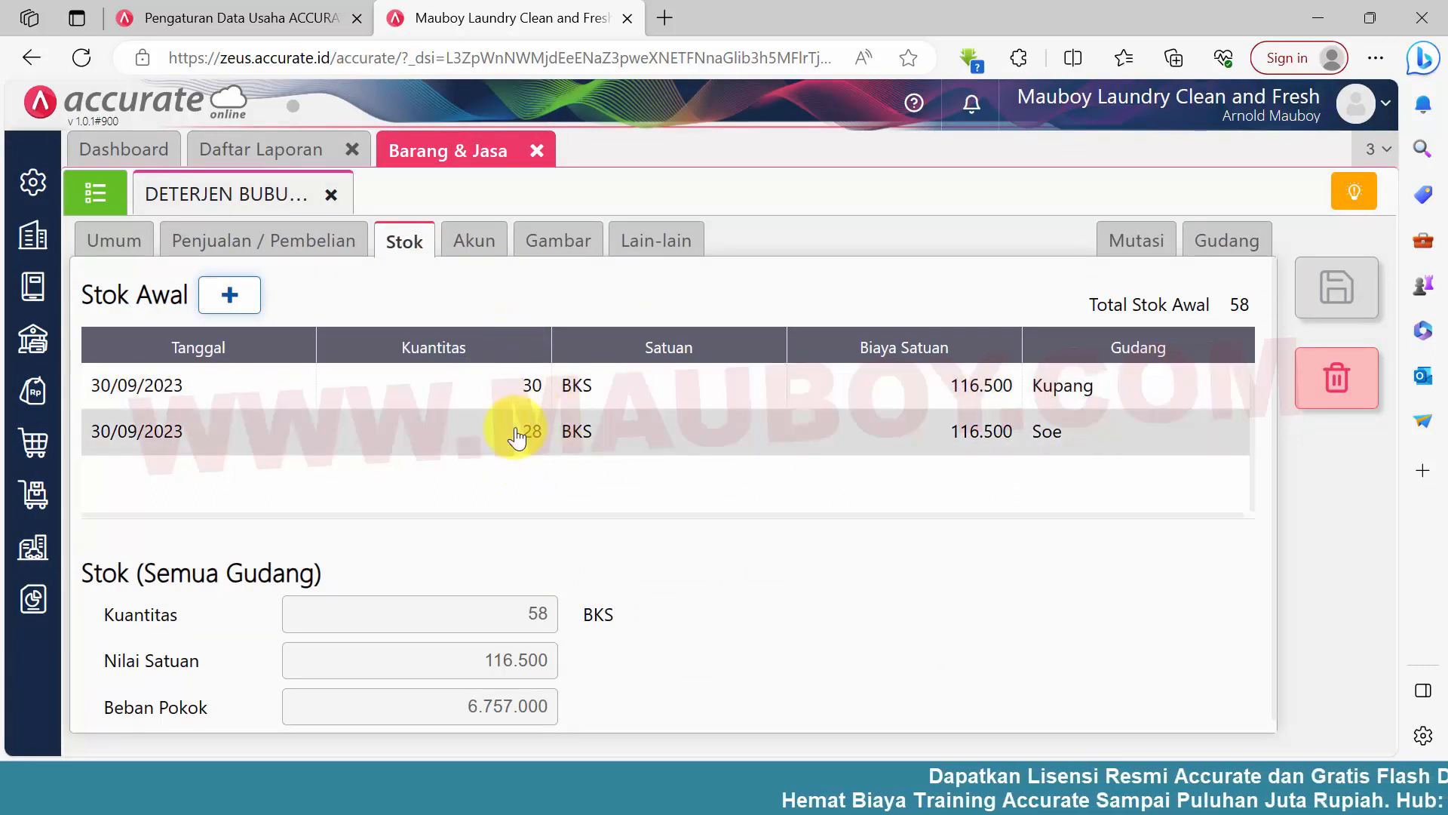
click(332, 197)
Refresh the Neraca (Standar) report and check the Persediaan Konsumsi Laundry balance
click(284, 151)
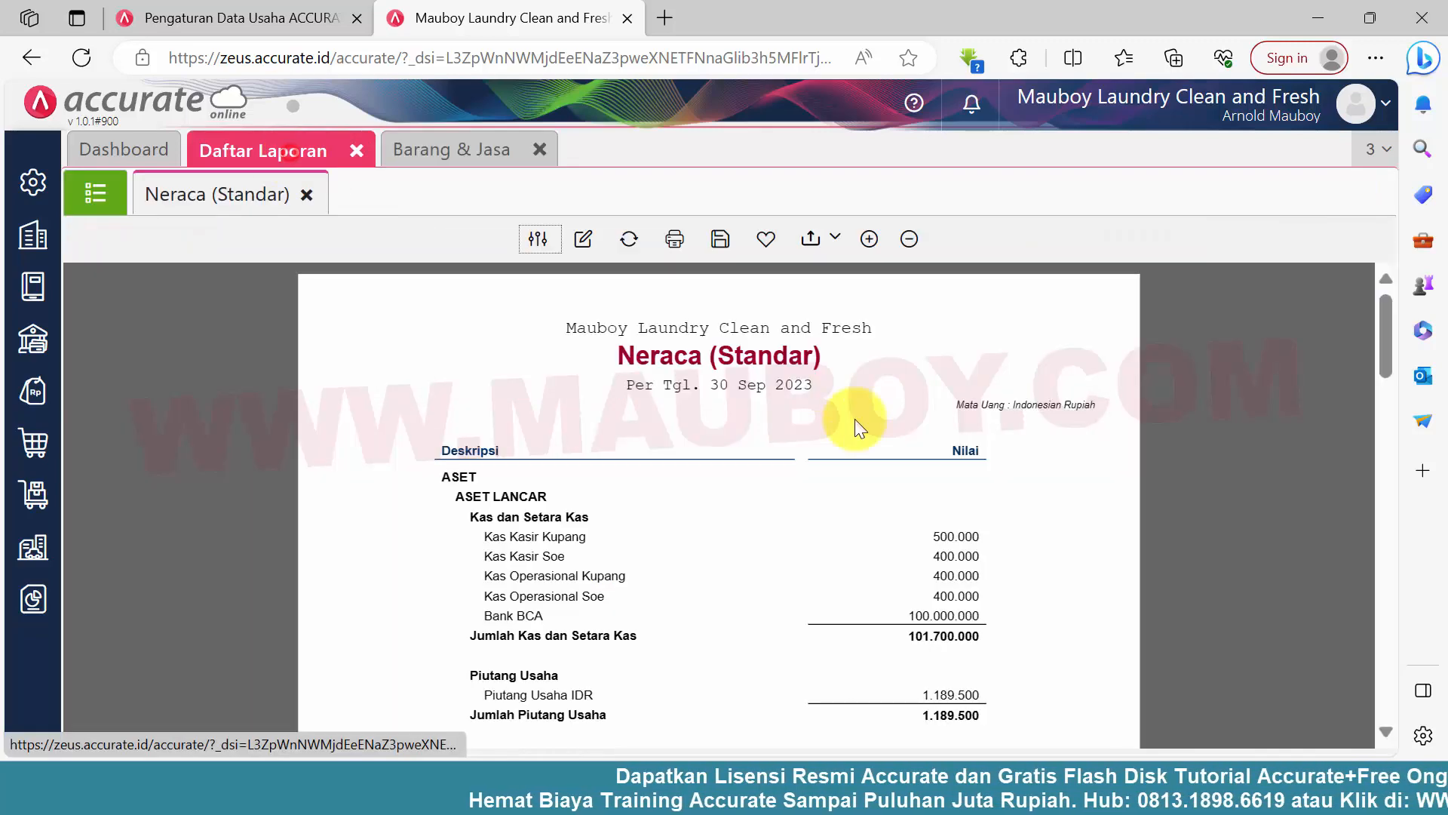
scroll(913, 611, down, 3)
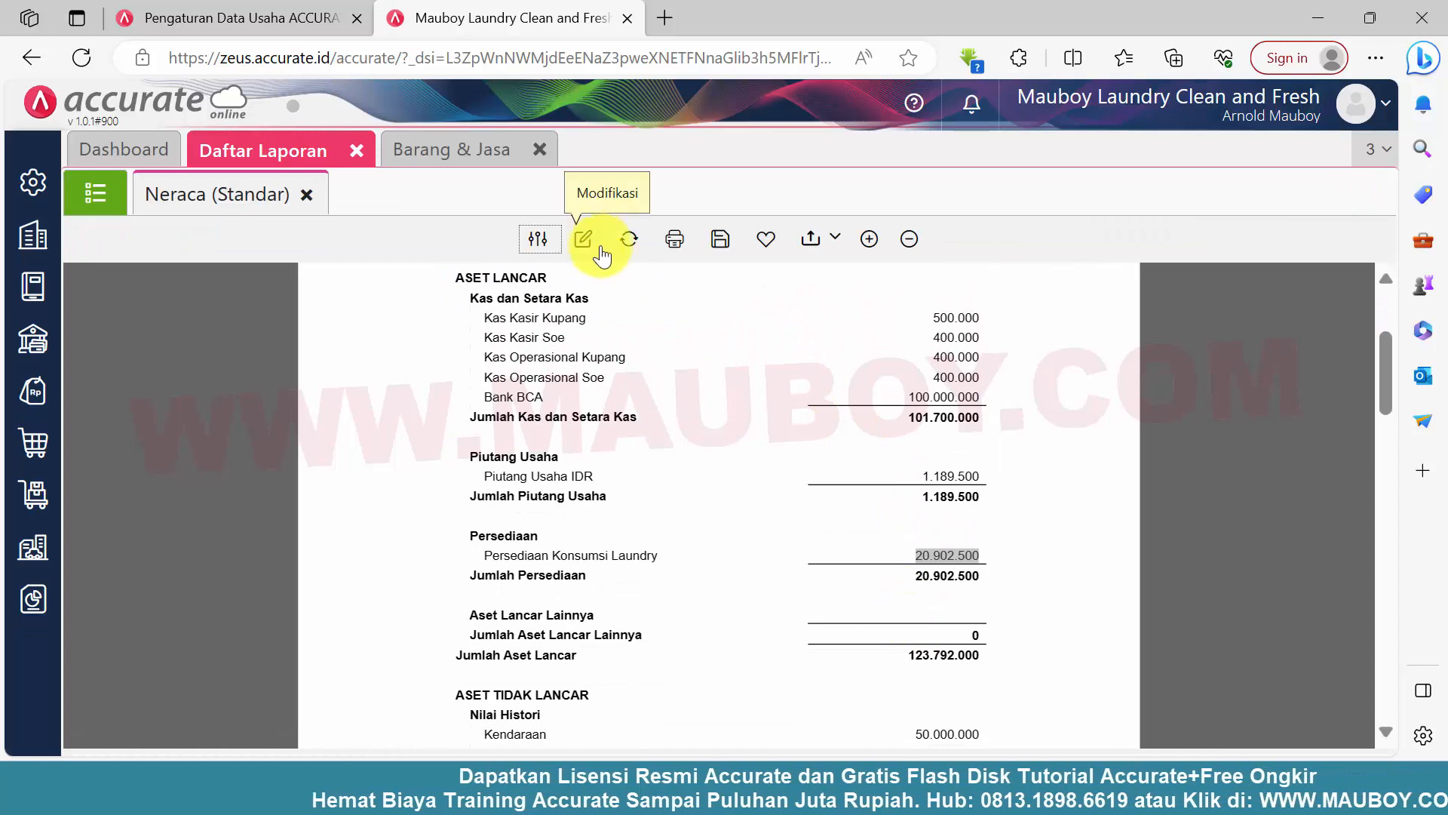
double_click(930, 554)
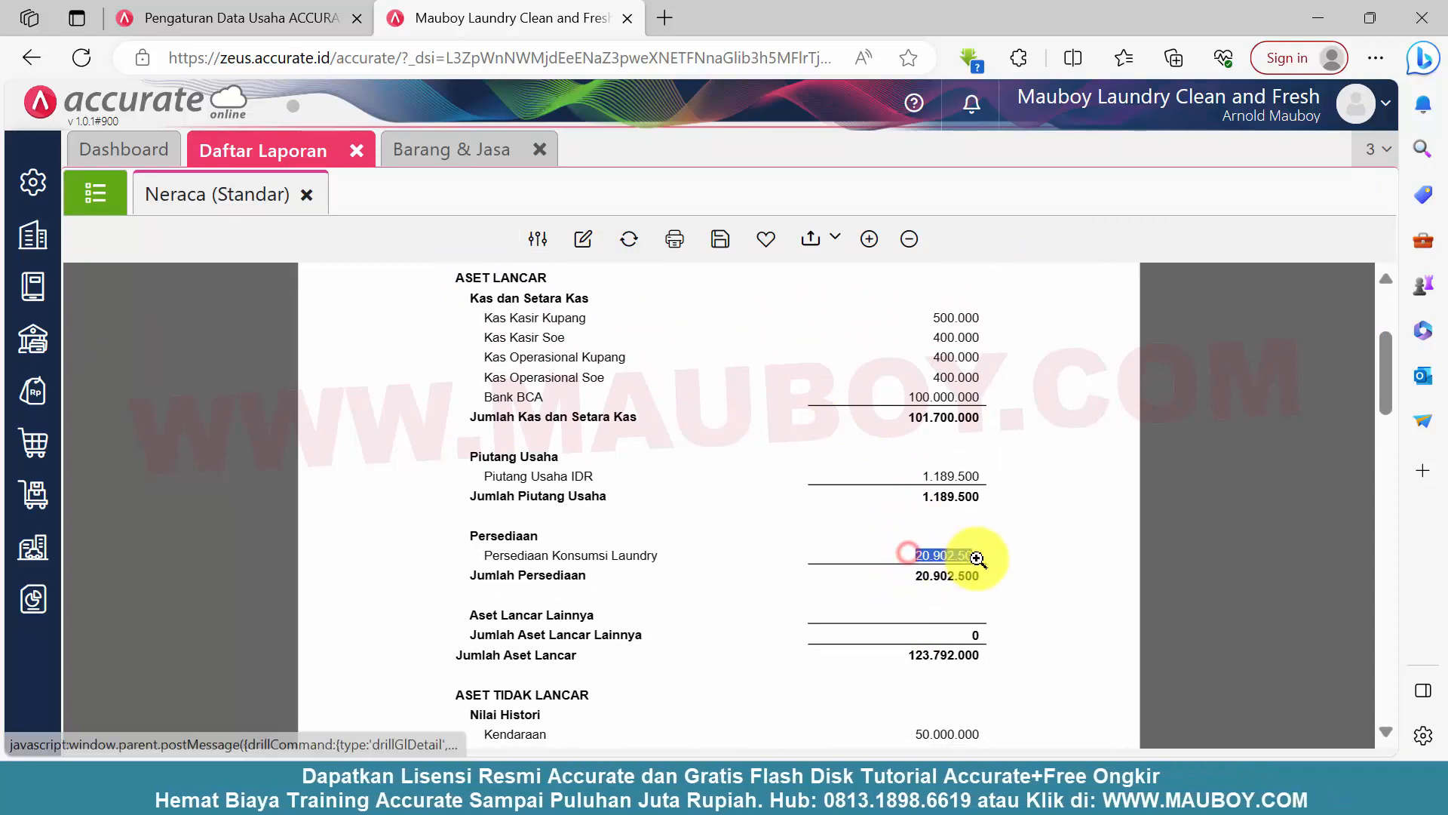
click(631, 240)
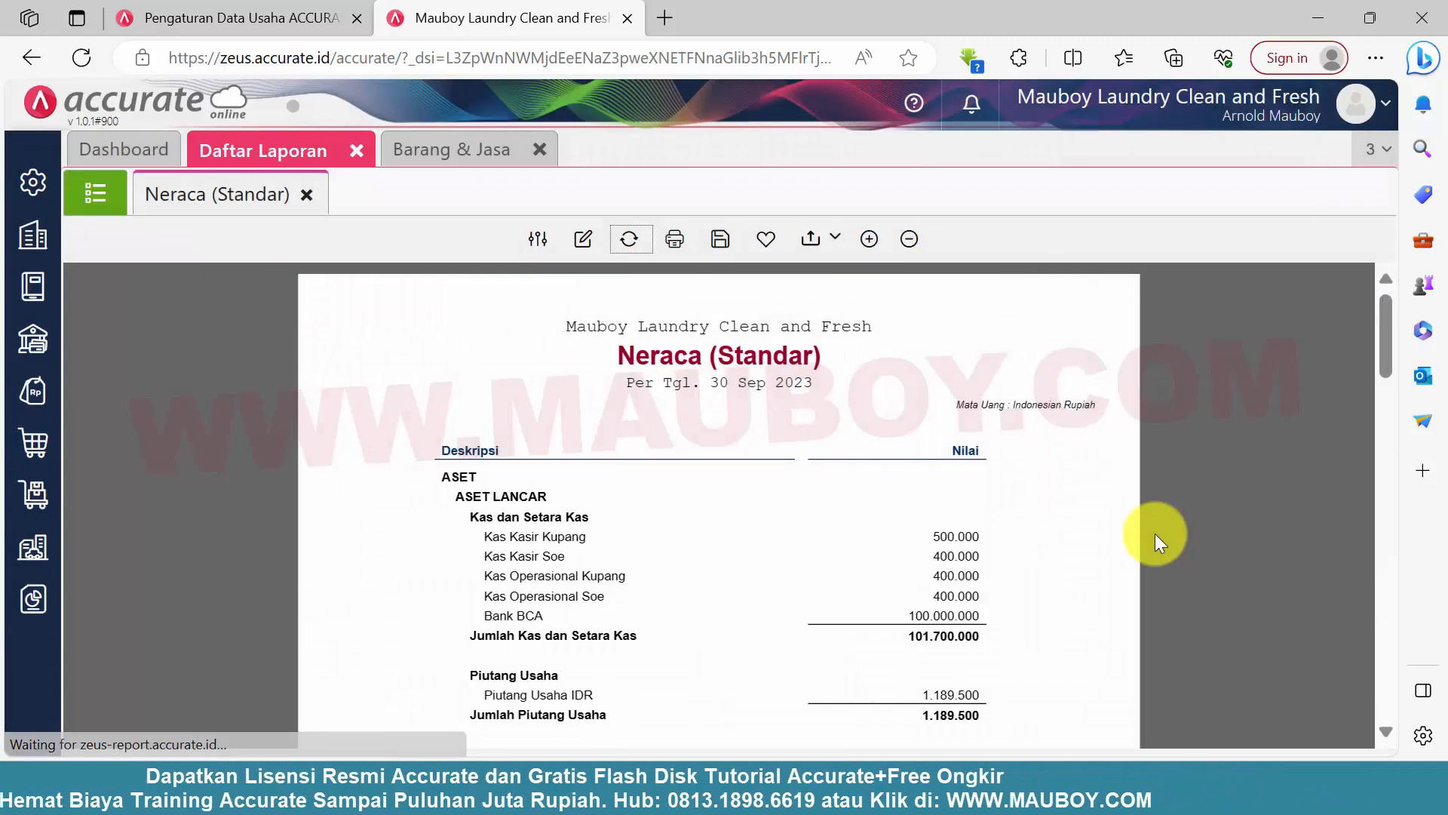
double_click(924, 555)
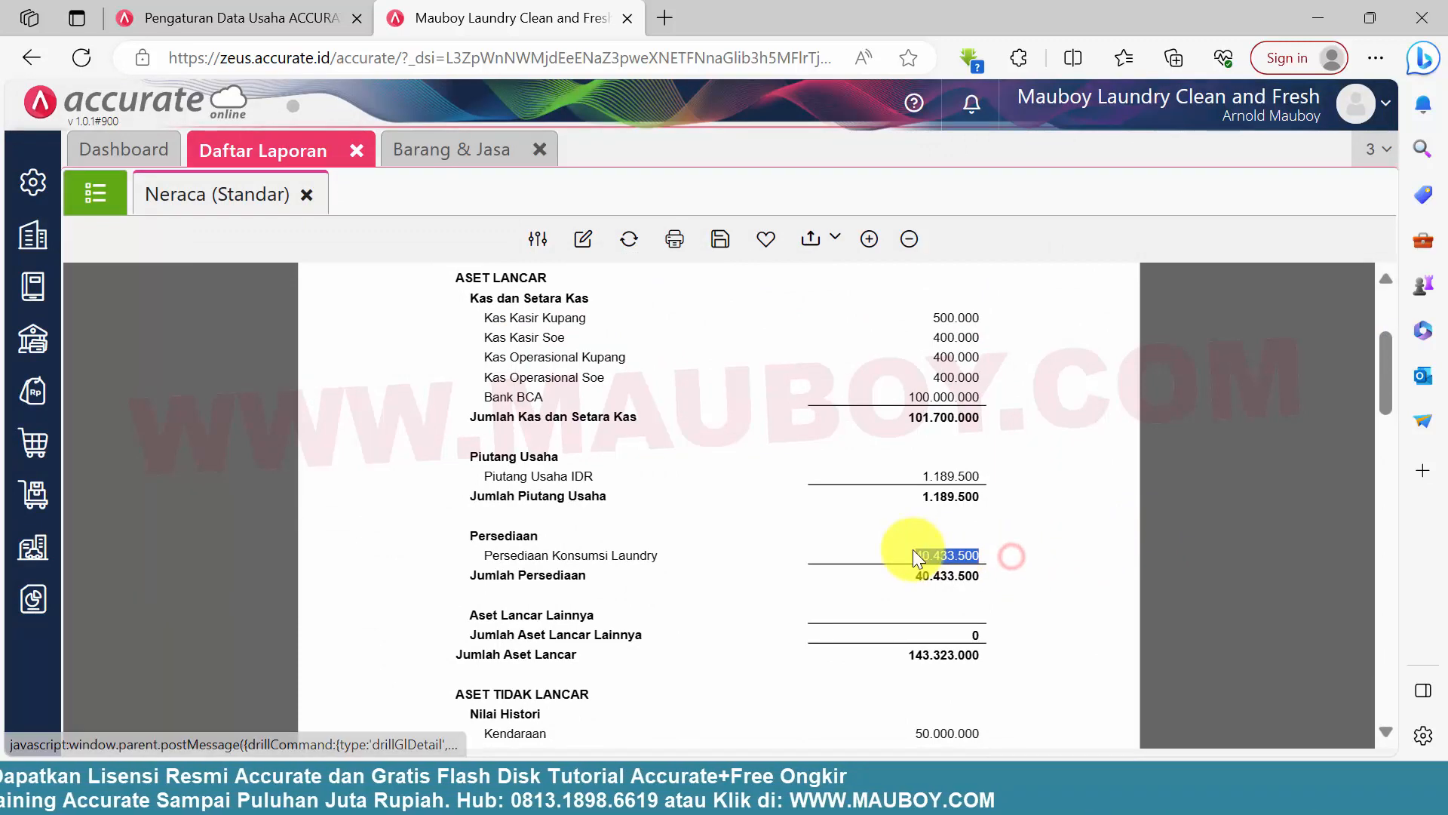
click(1021, 576)
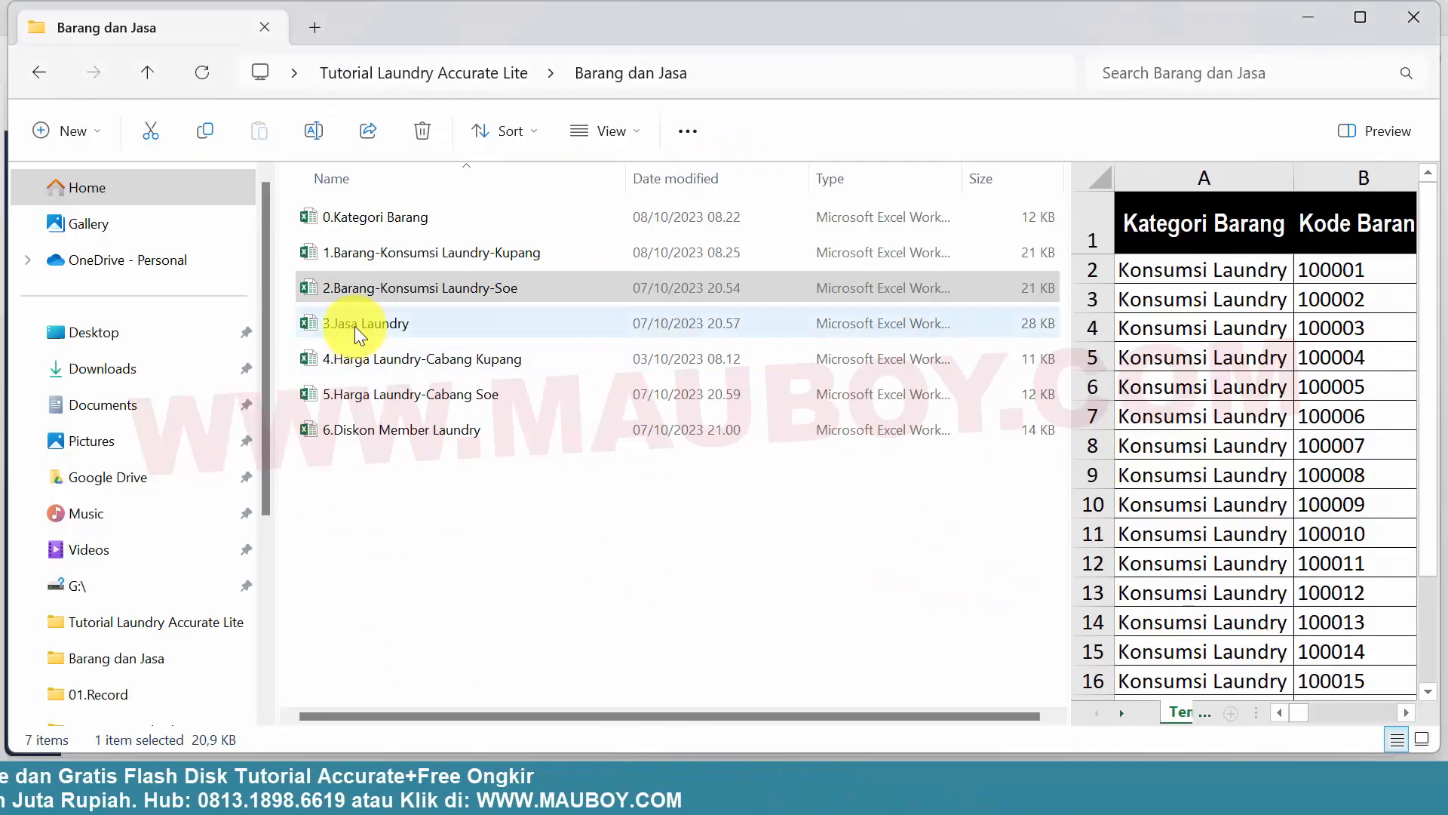
Open the 3.Jasa Laundry workbook from the Barang dan Jasa folder in File Explorer
click(355, 326)
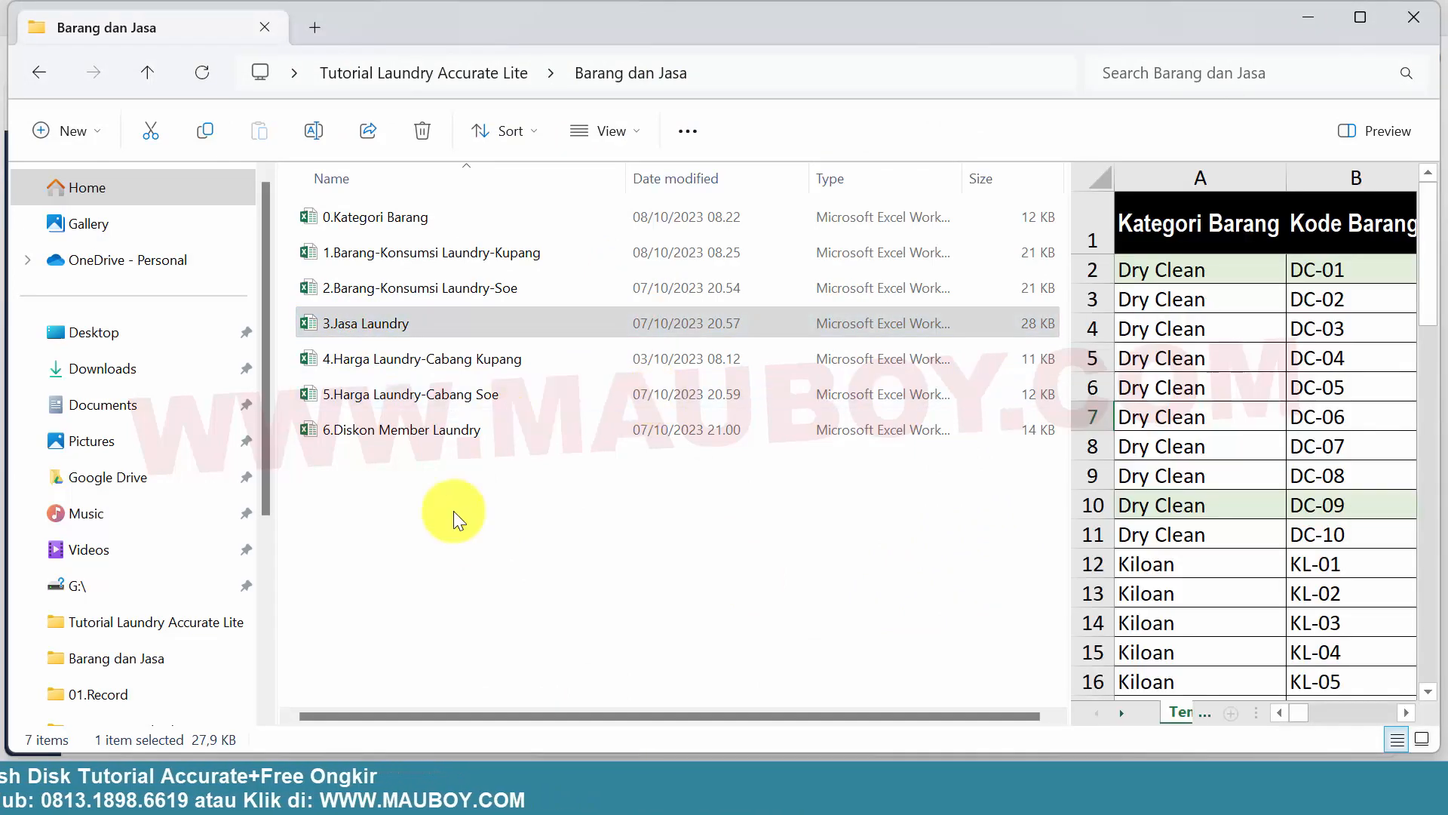
click(454, 517)
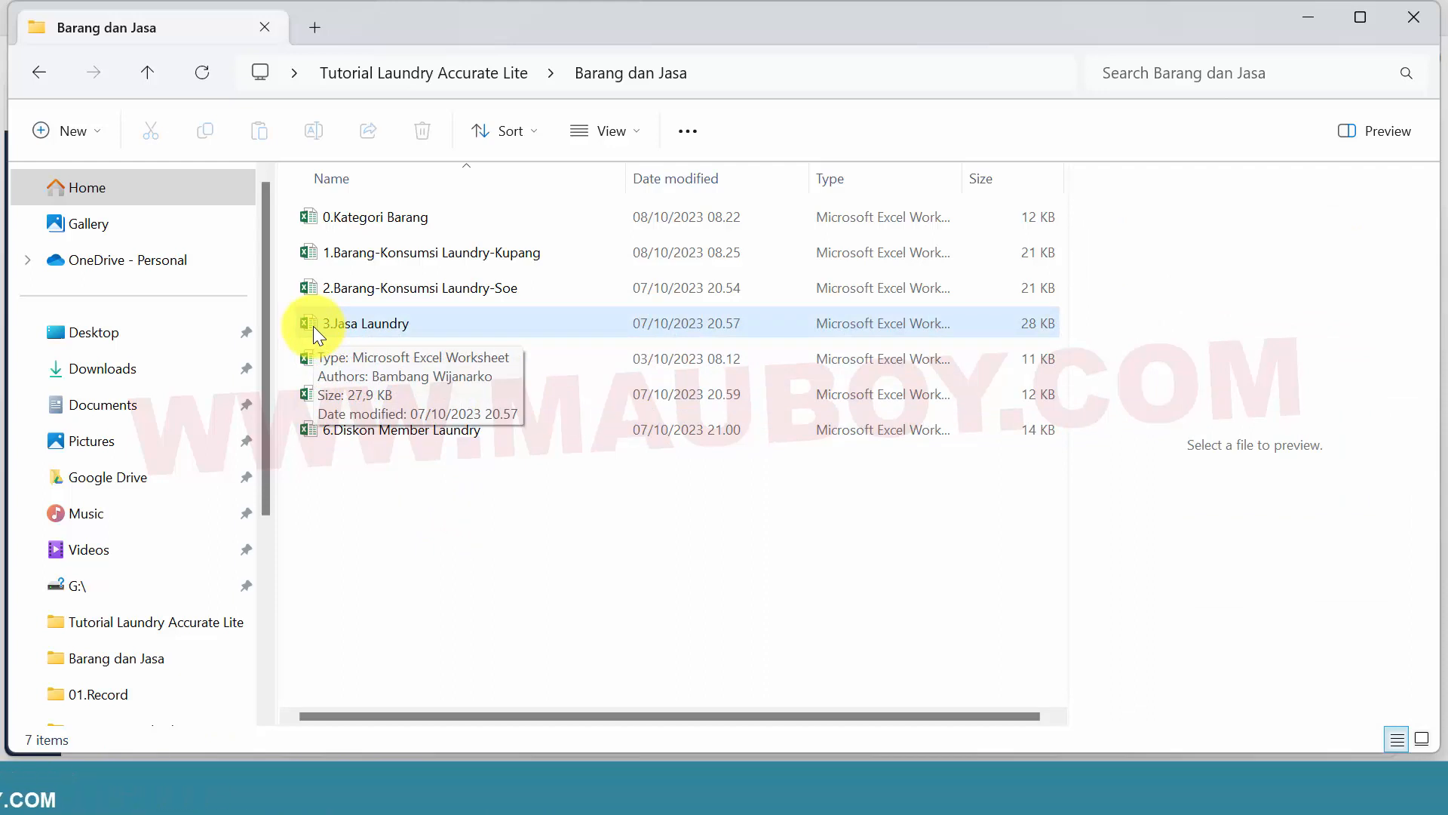
double_click(314, 325)
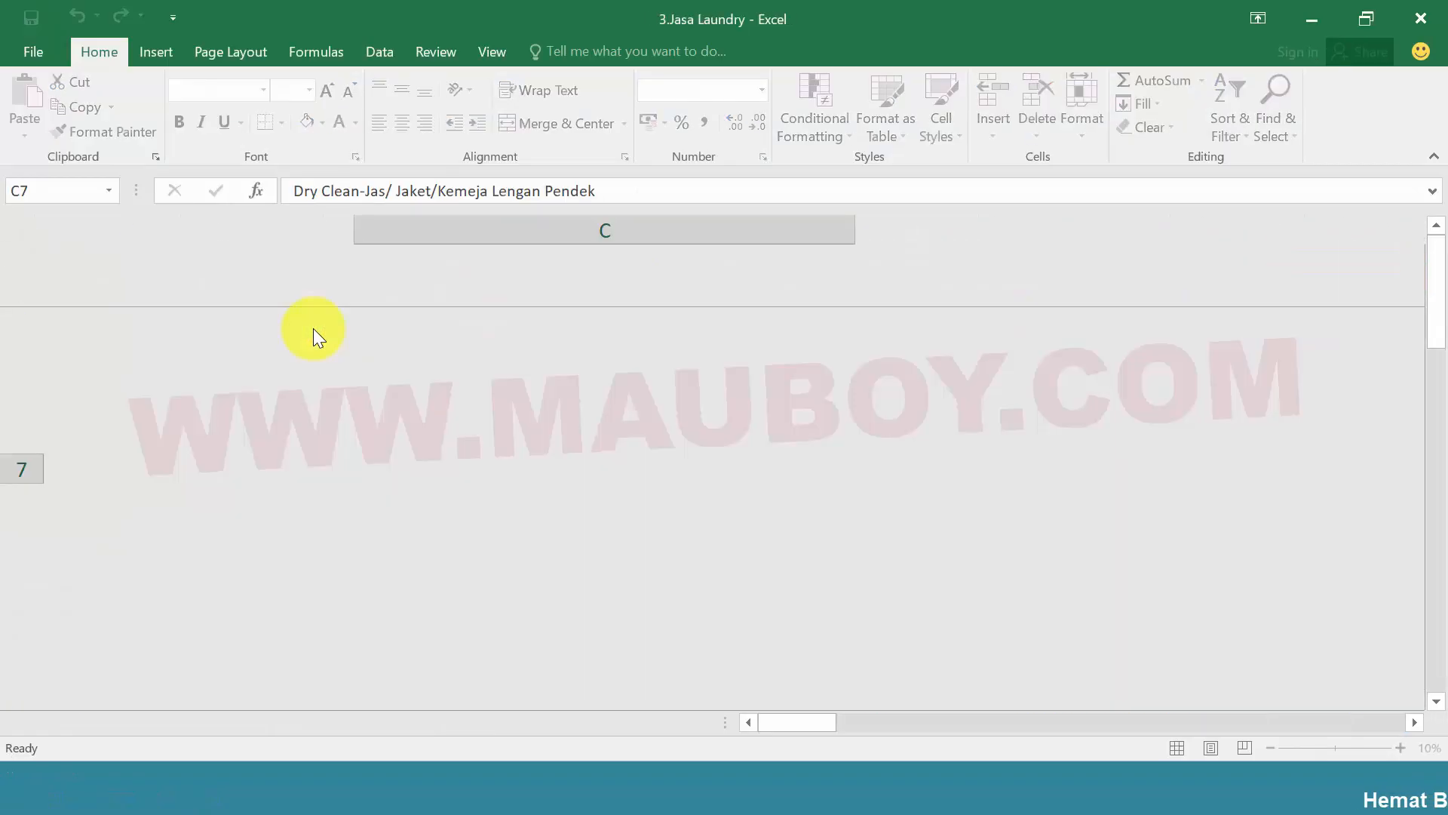
click(441, 383)
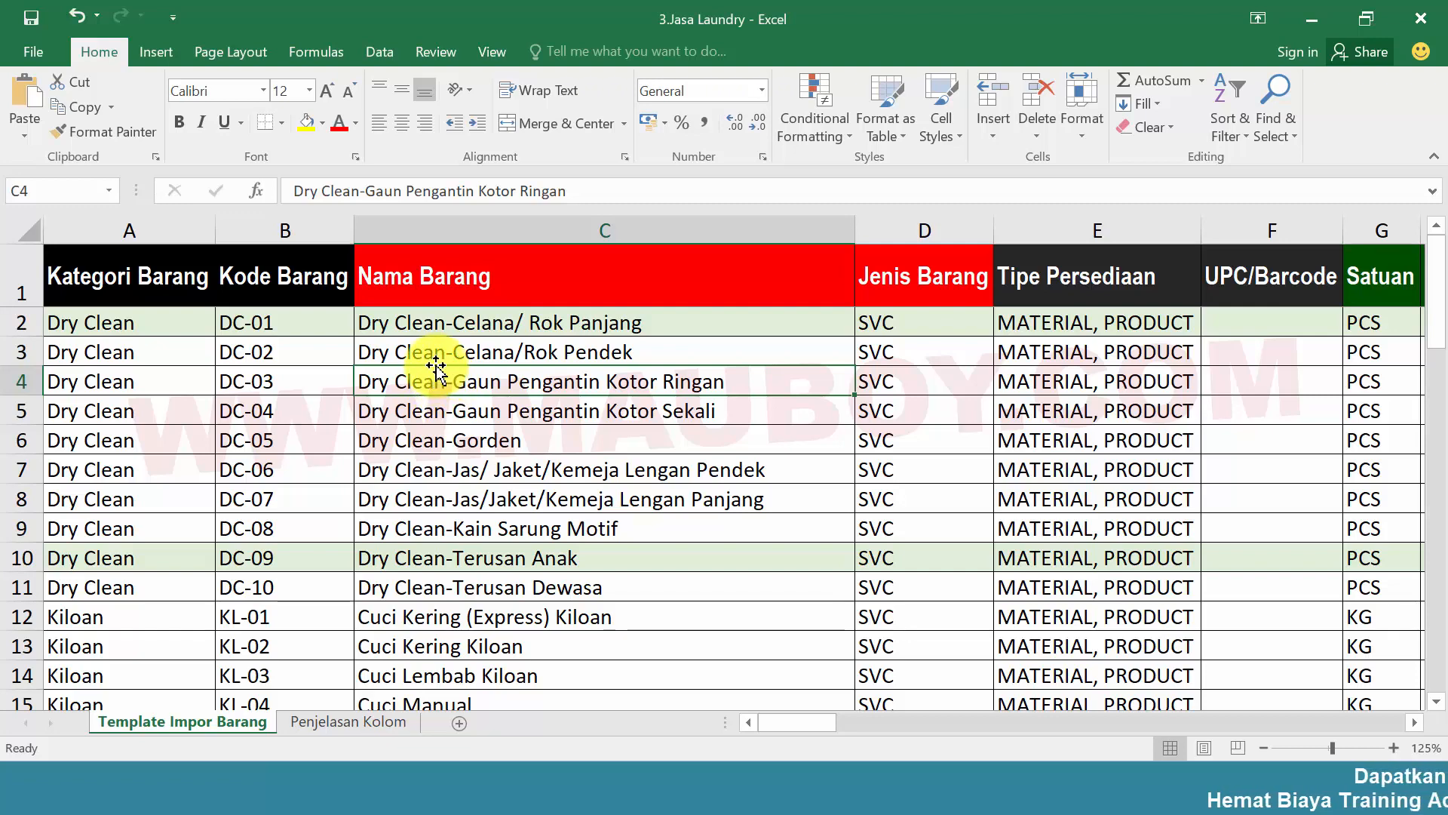
Examine the item codes, service names and Jenis Barang column of the Jasa Laundry sheet, then close the workbook
drag(923, 323, 927, 603)
drag(917, 324, 917, 499)
mouse_move(783, 726)
mouse_down()
mouse_move(1382, 728)
mouse_move(770, 742)
mouse_up()
click(341, 430)
scroll(347, 436, down, 16)
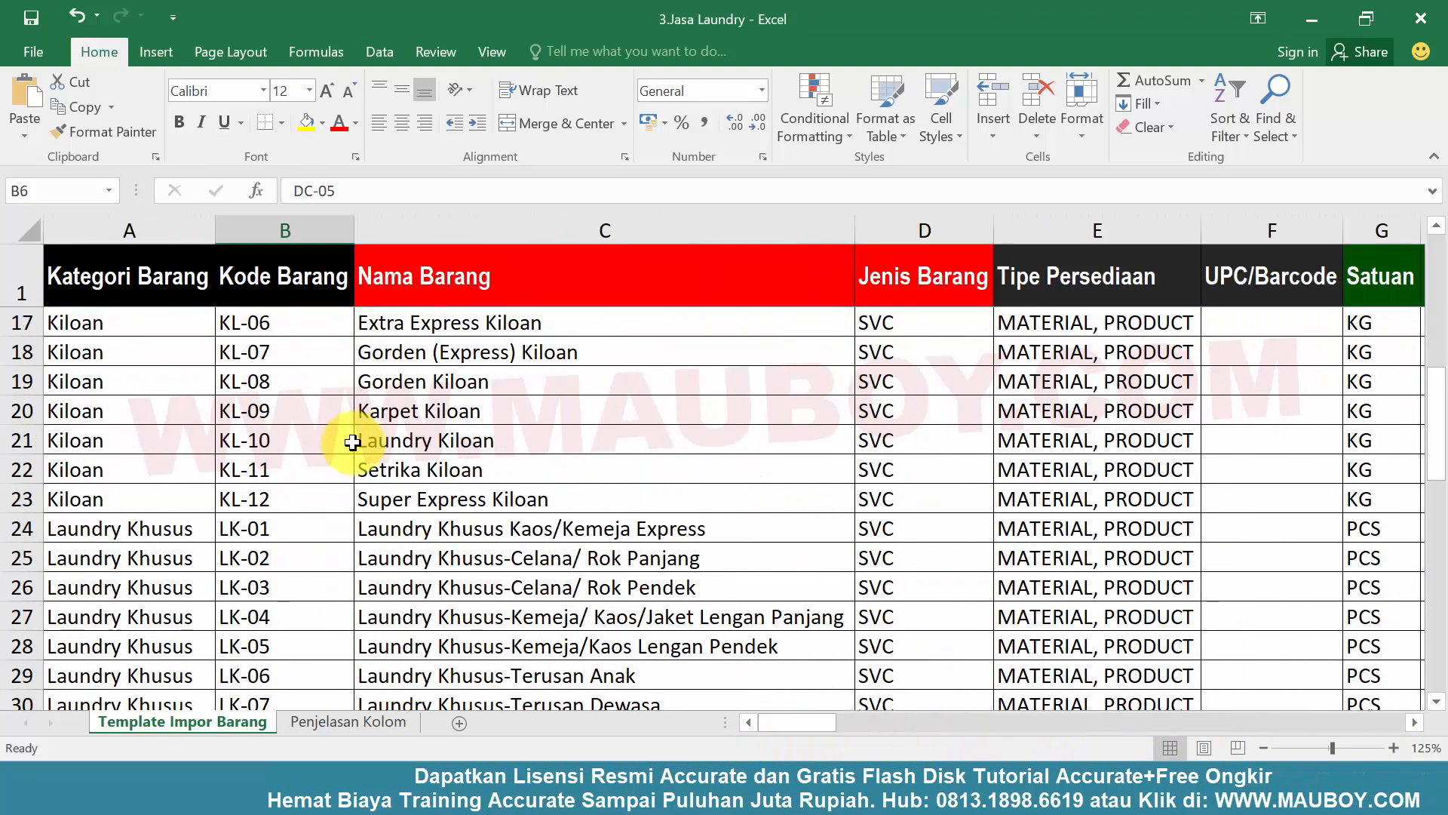
scroll(352, 443, up, 16)
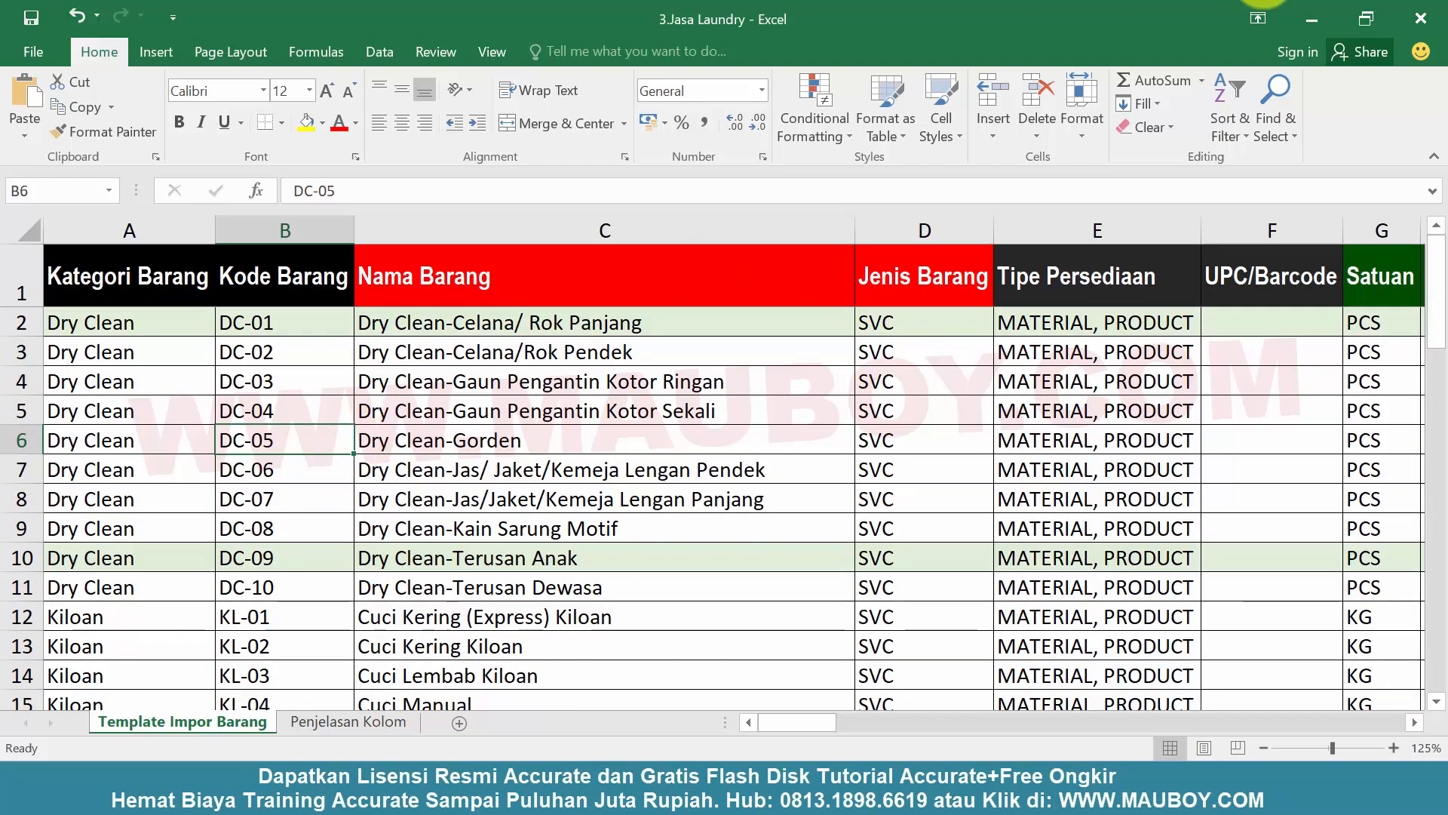
click(1428, 26)
click(1422, 18)
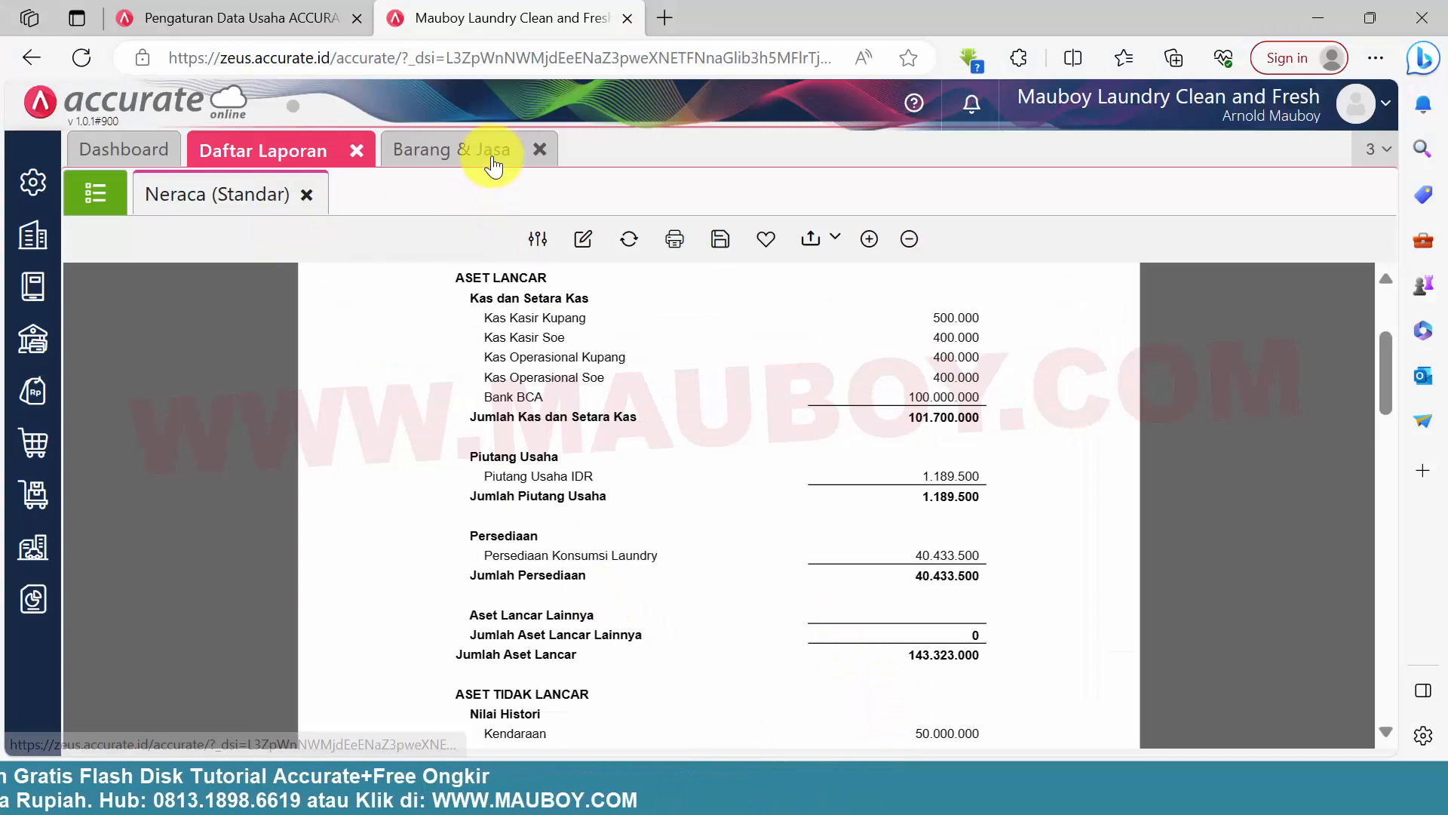
Show the Barang & Jasa list, then switch to Excel and close the 2.Barang-Konsumsi Laundry-Soe workbook without saving
click(33, 494)
click(588, 549)
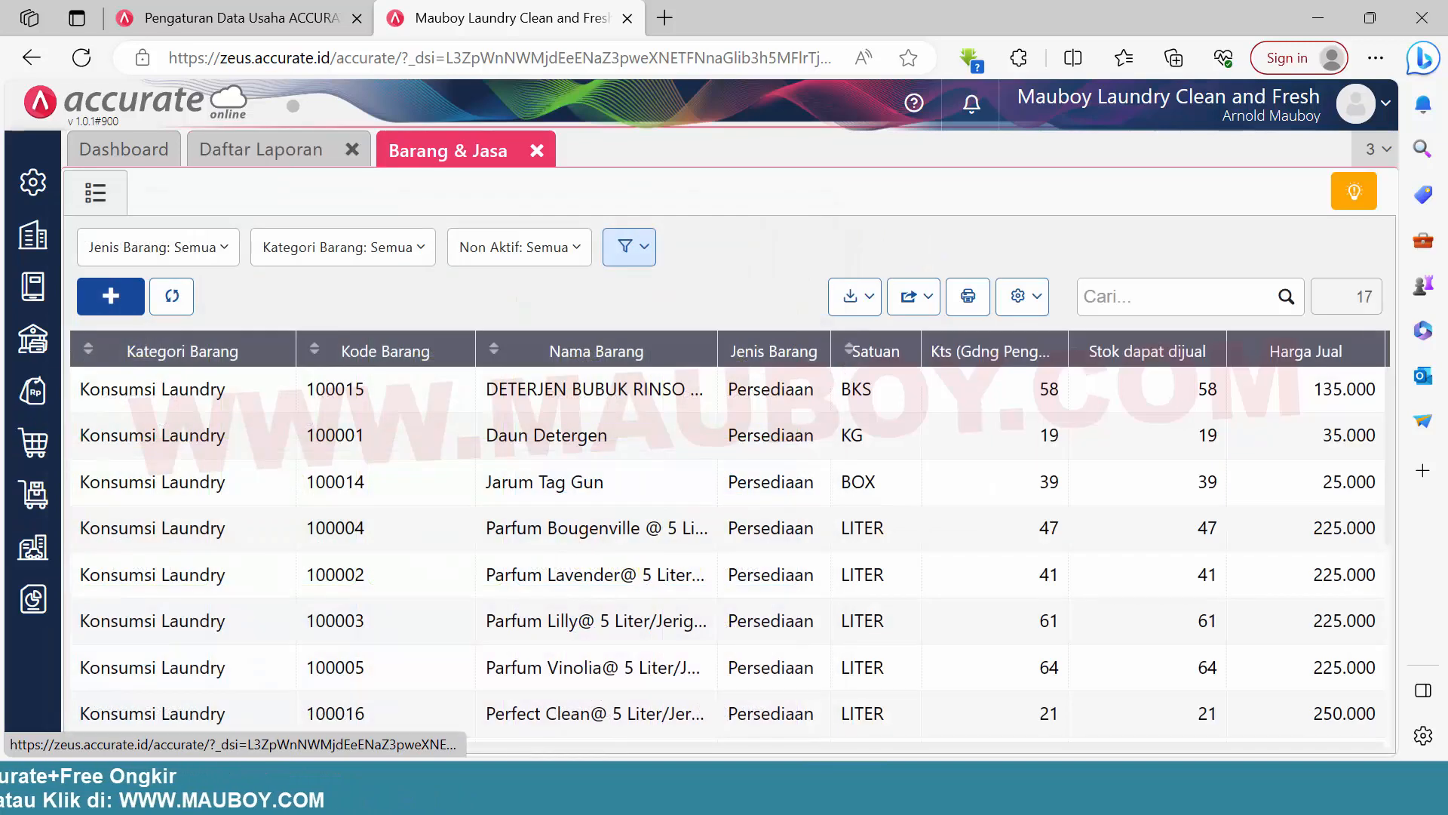
click(1071, 786)
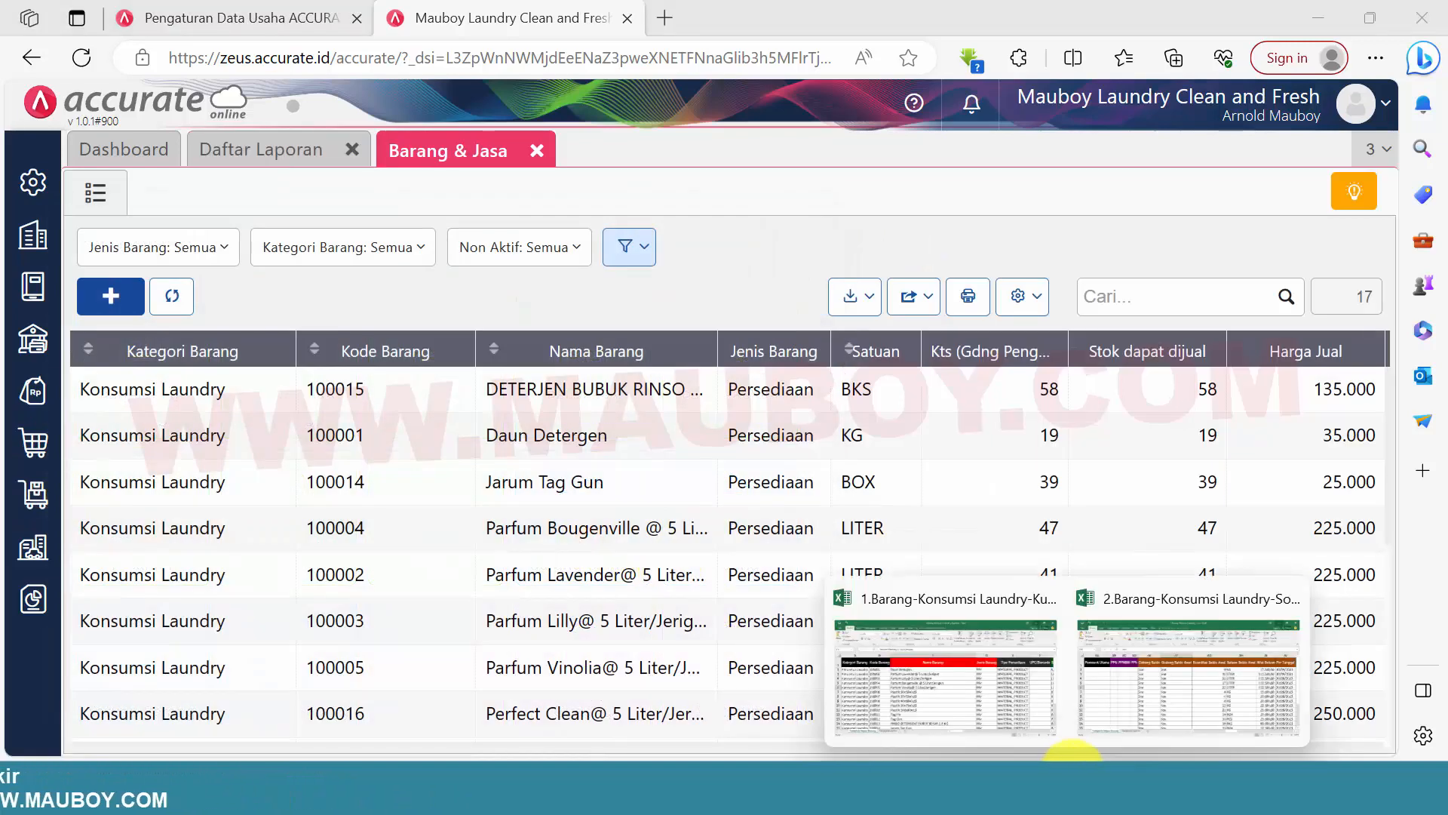
click(1143, 687)
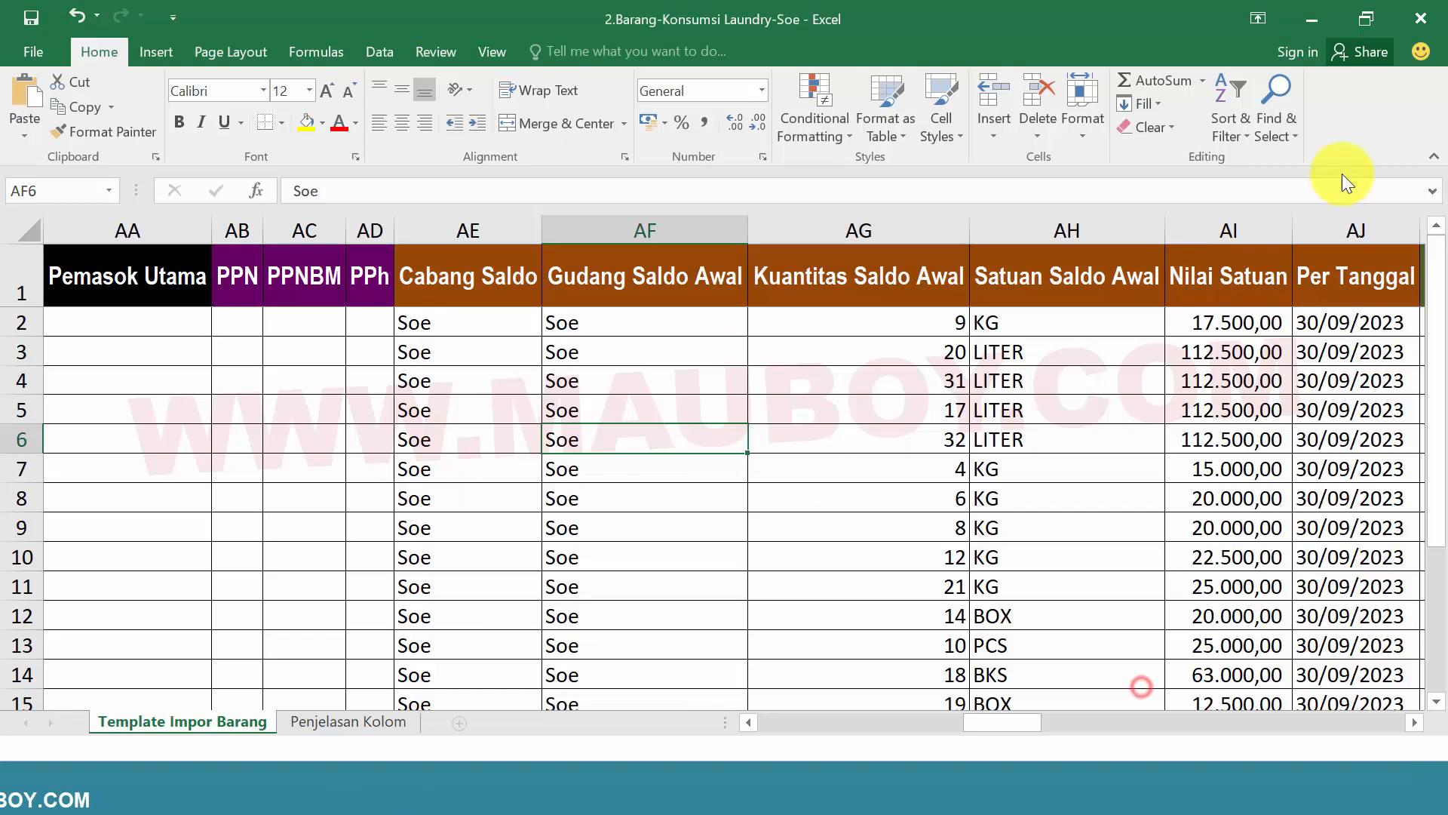
click(1421, 19)
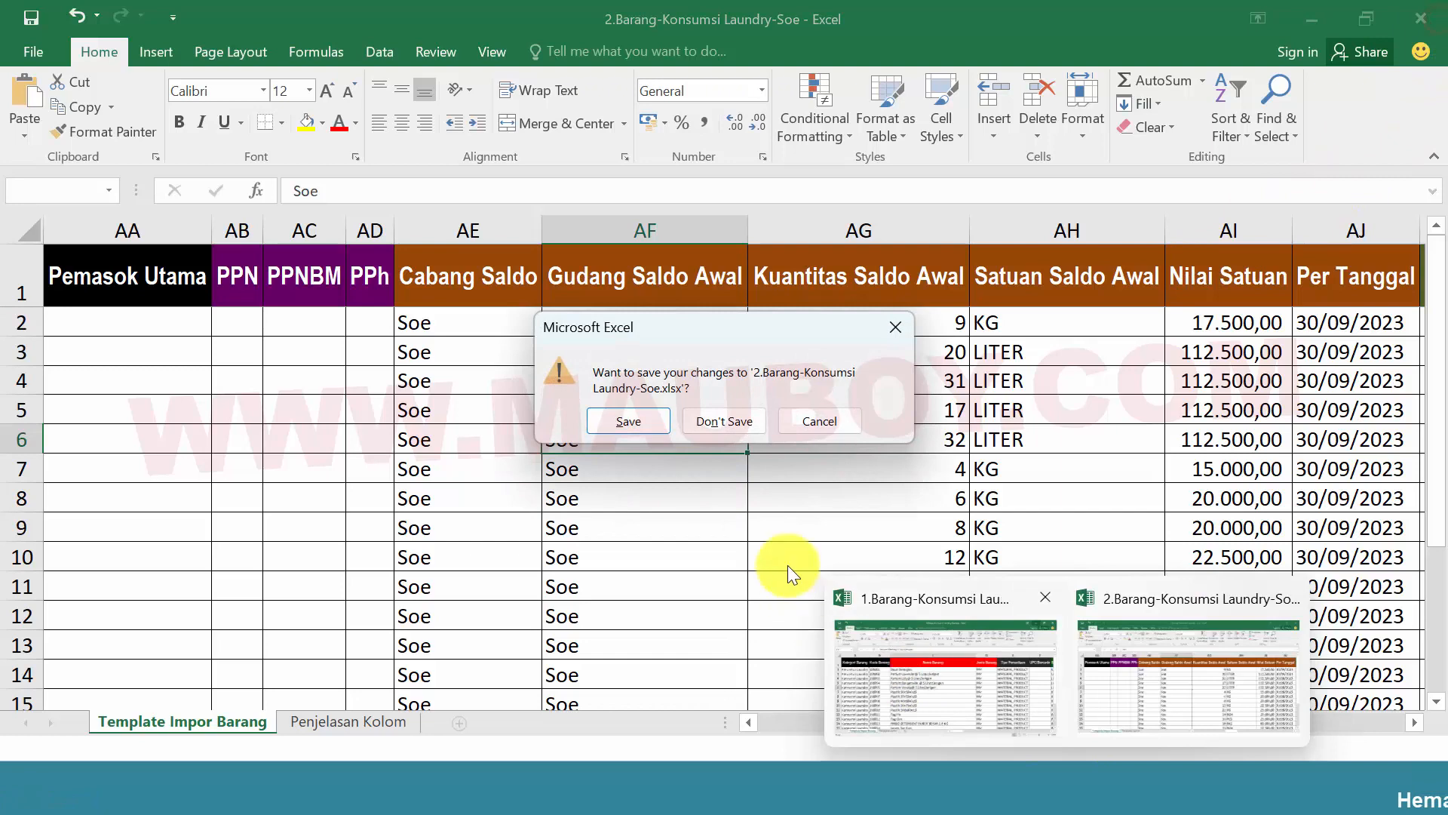
click(717, 415)
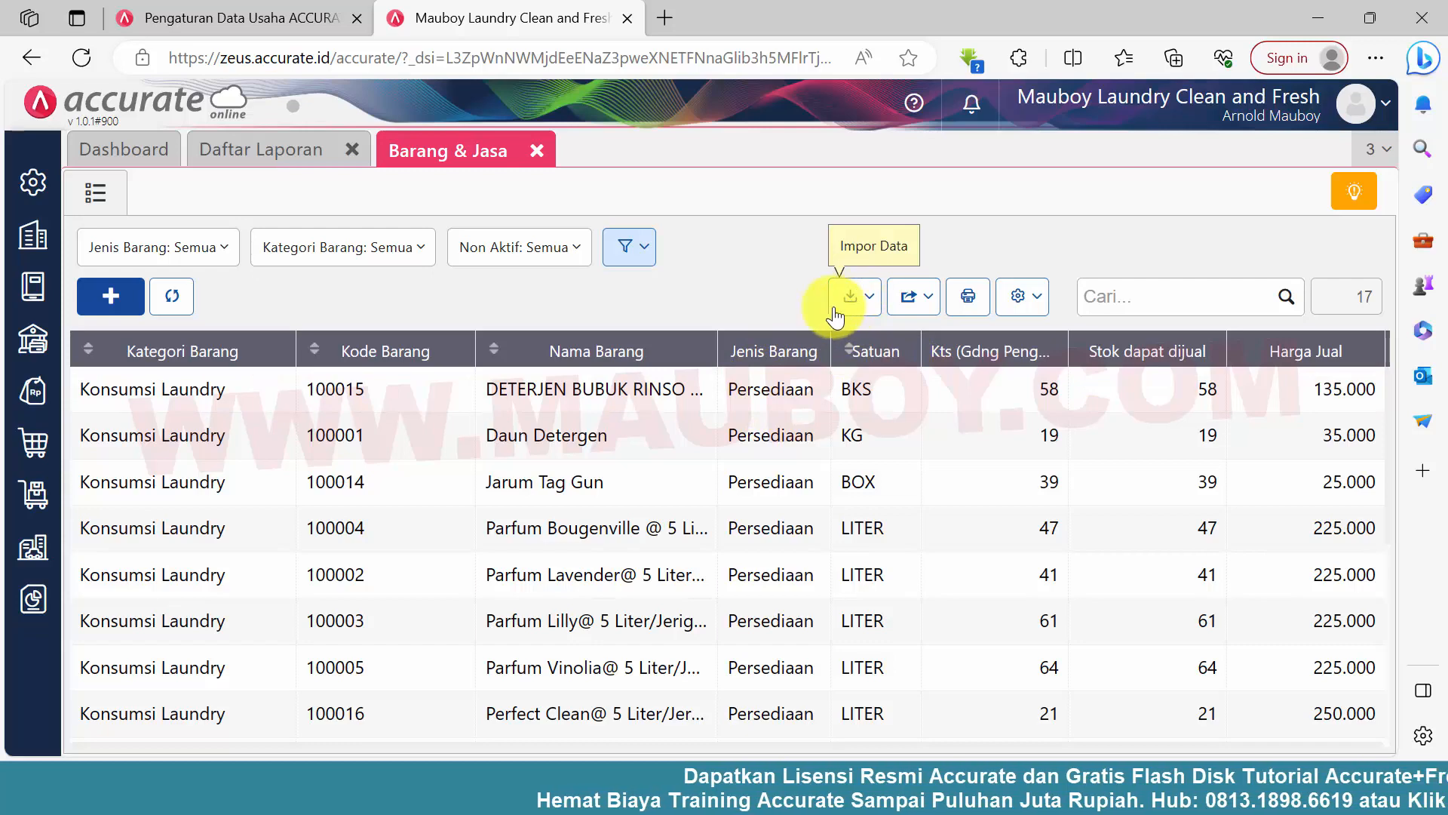
Check the Barang & Jasa list for Dry Clean and Kiloan items with the Kategori Barang filter, then clear the filter
scroll(781, 482, down, 3)
scroll(777, 479, up, 3)
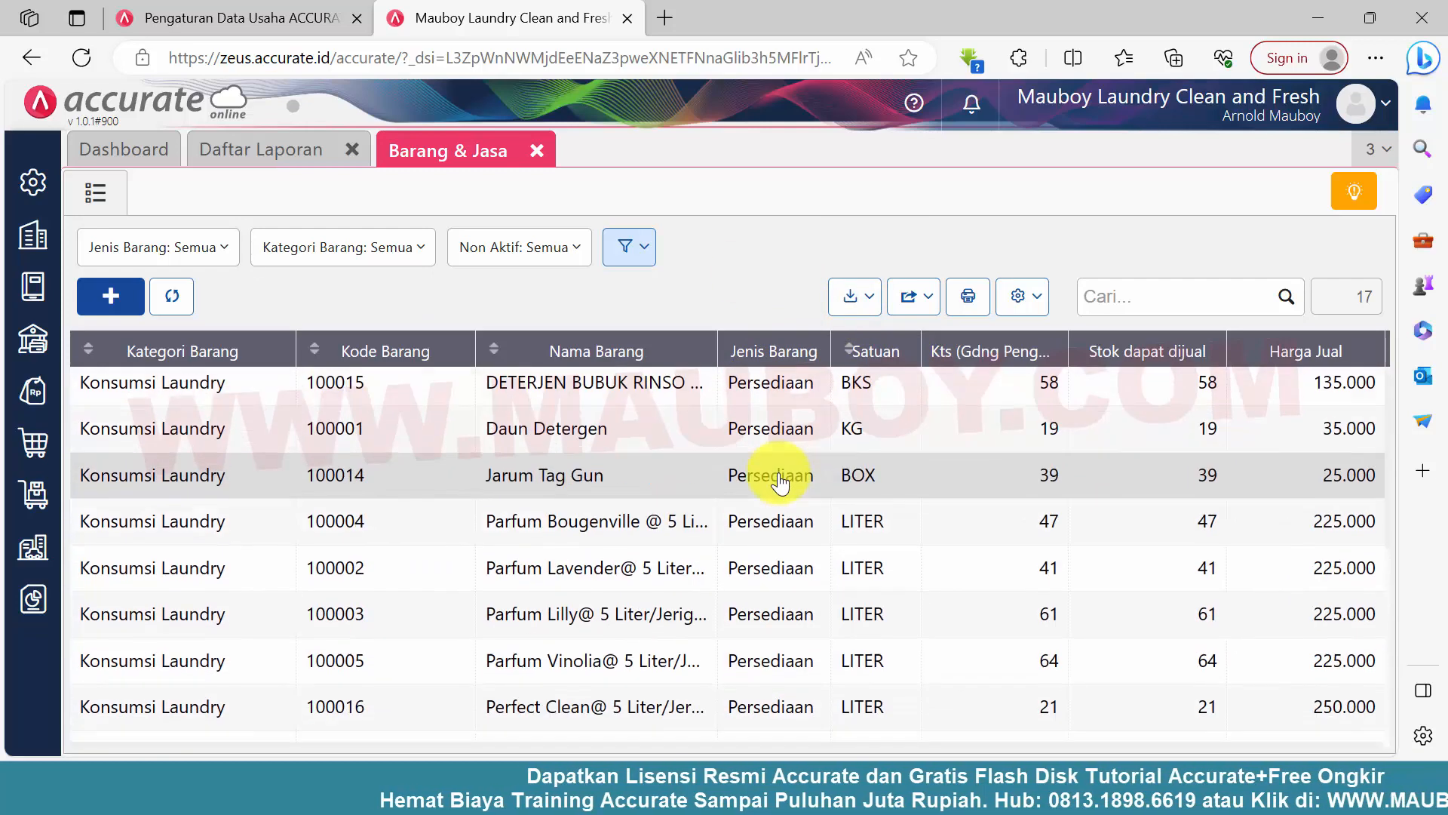
click(377, 249)
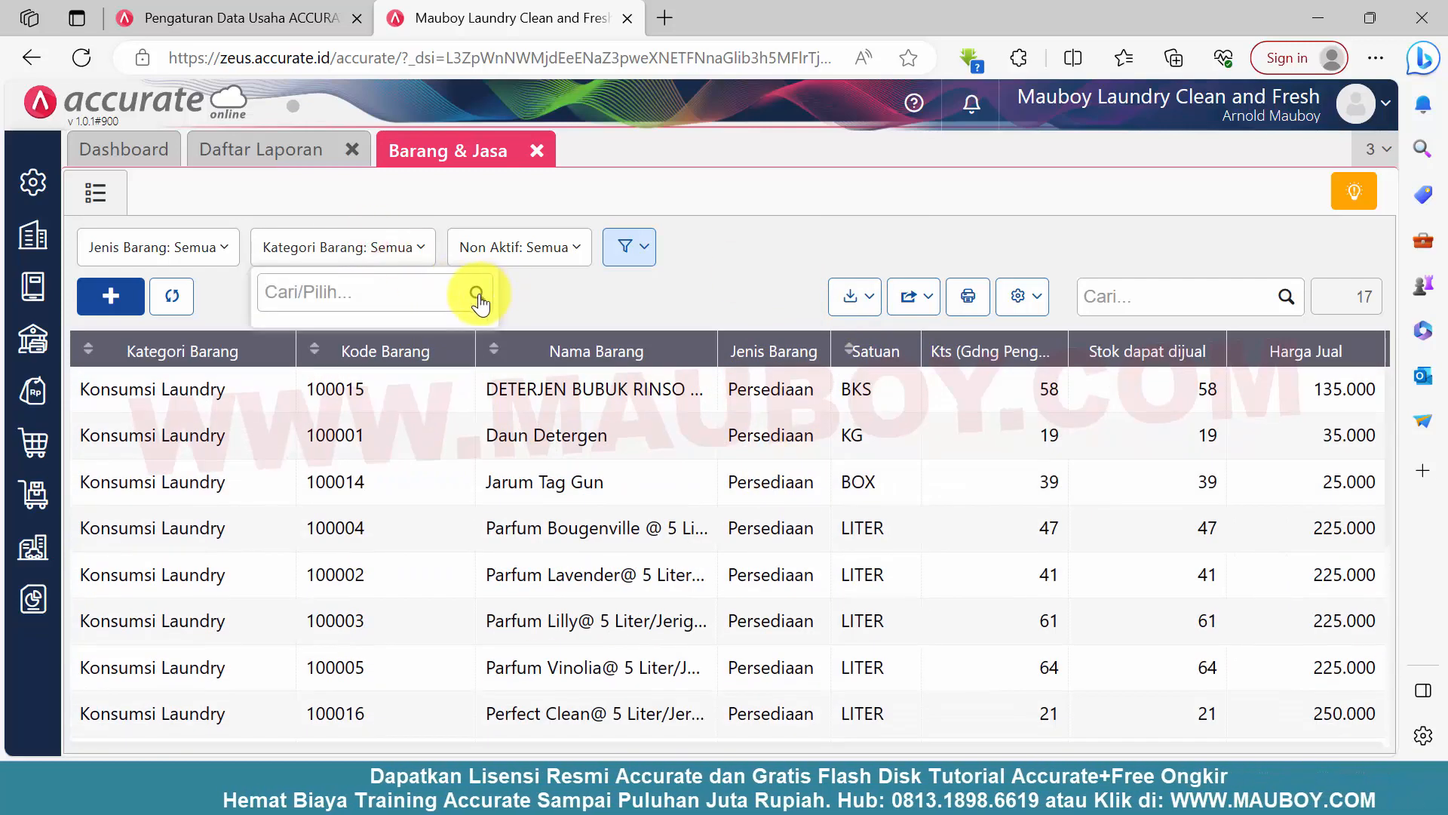
click(339, 466)
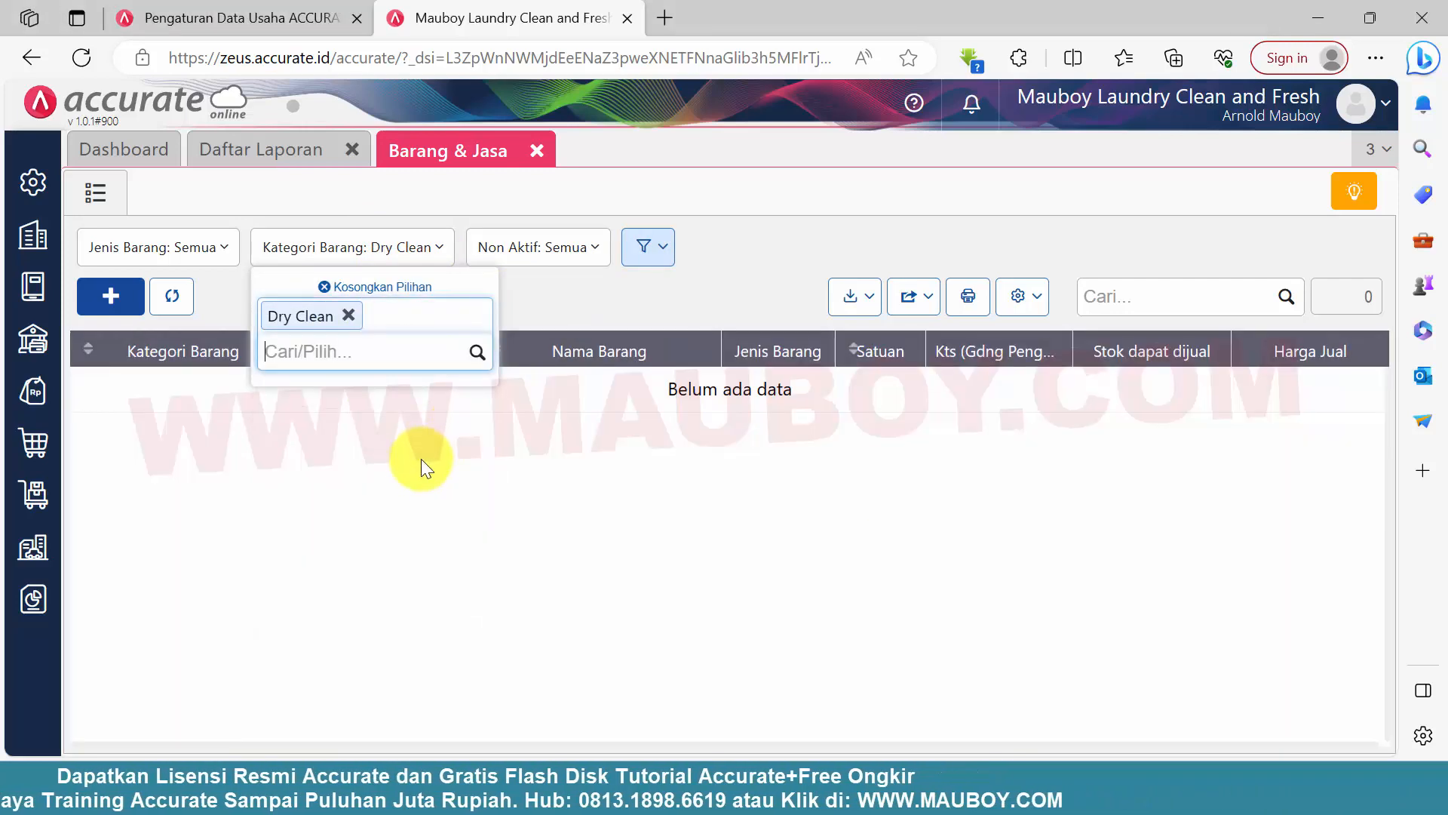
click(477, 352)
click(393, 522)
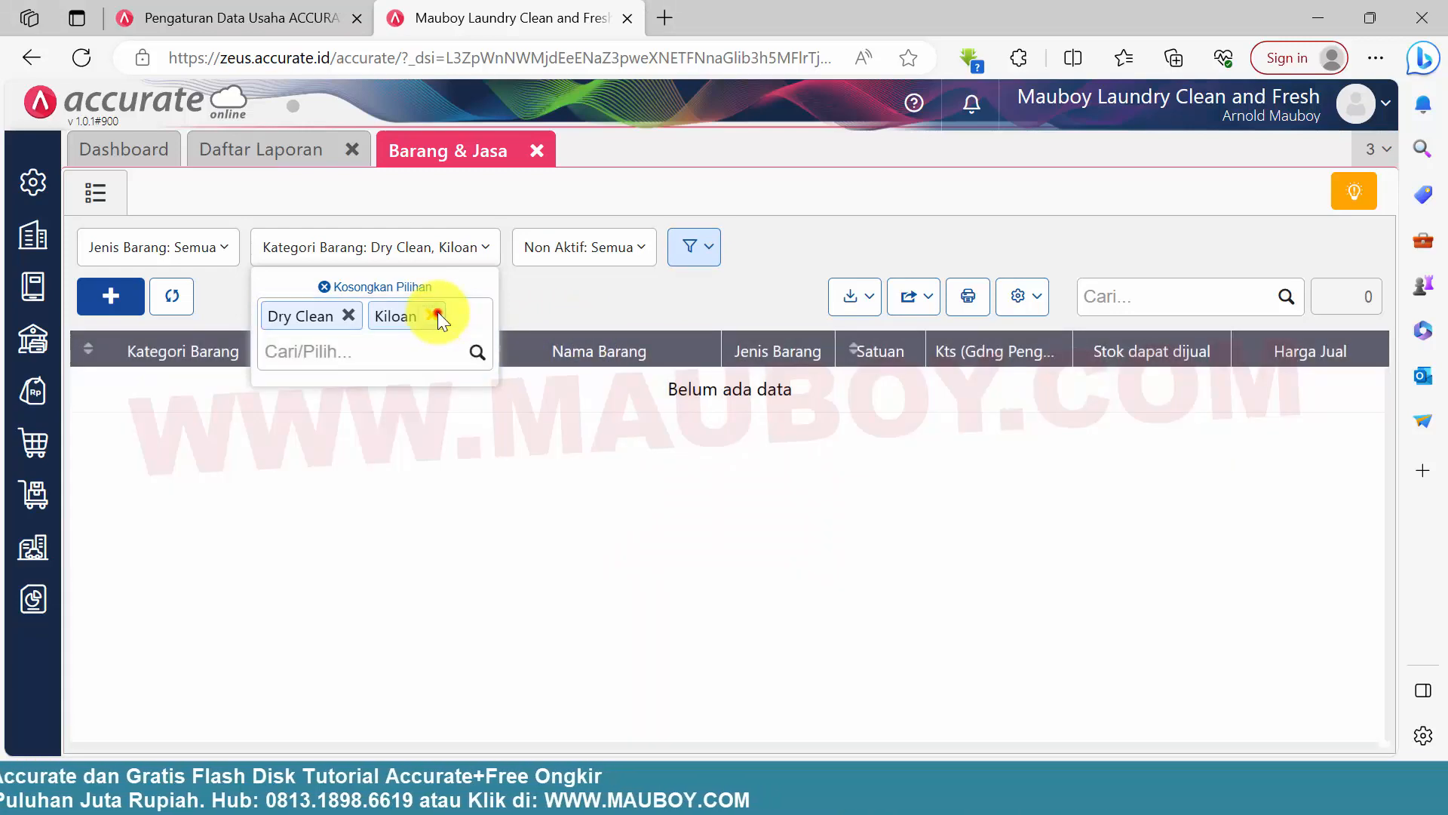
click(438, 315)
click(404, 249)
click(404, 288)
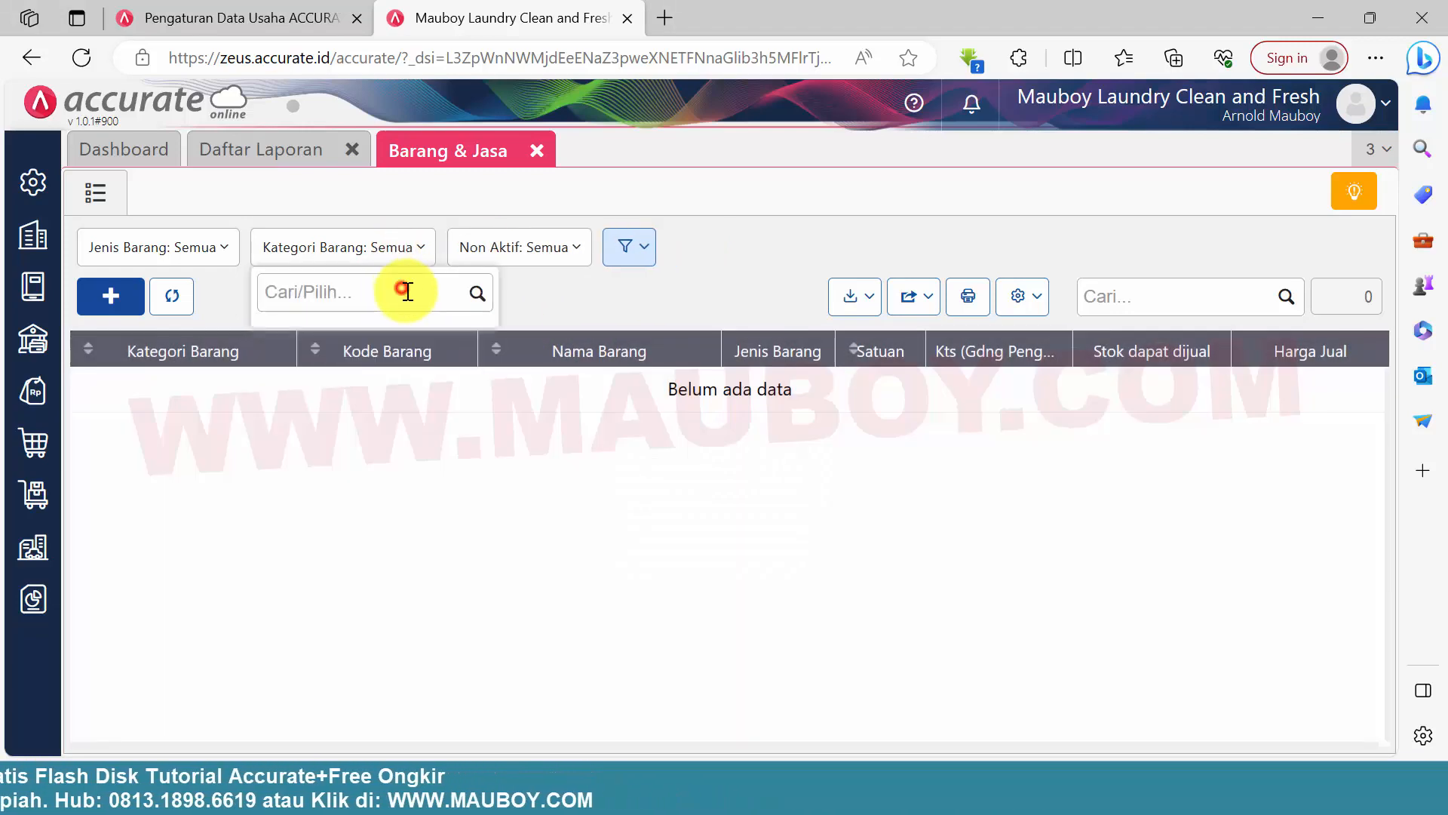
click(720, 301)
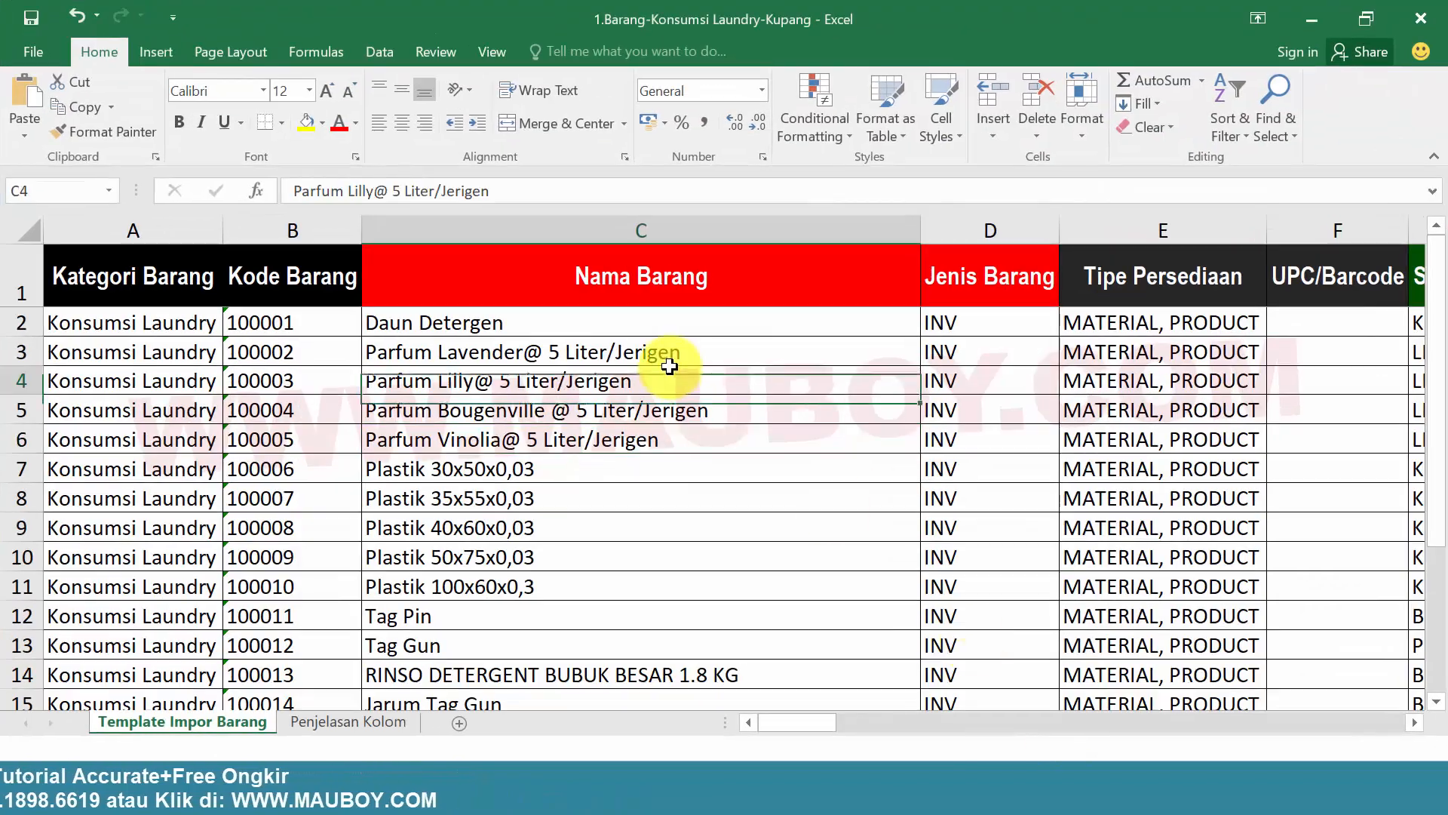
Check the opening balance columns of the 1.Barang-Konsumsi Laundry-Kupang workbook and close it
drag(794, 722, 993, 710)
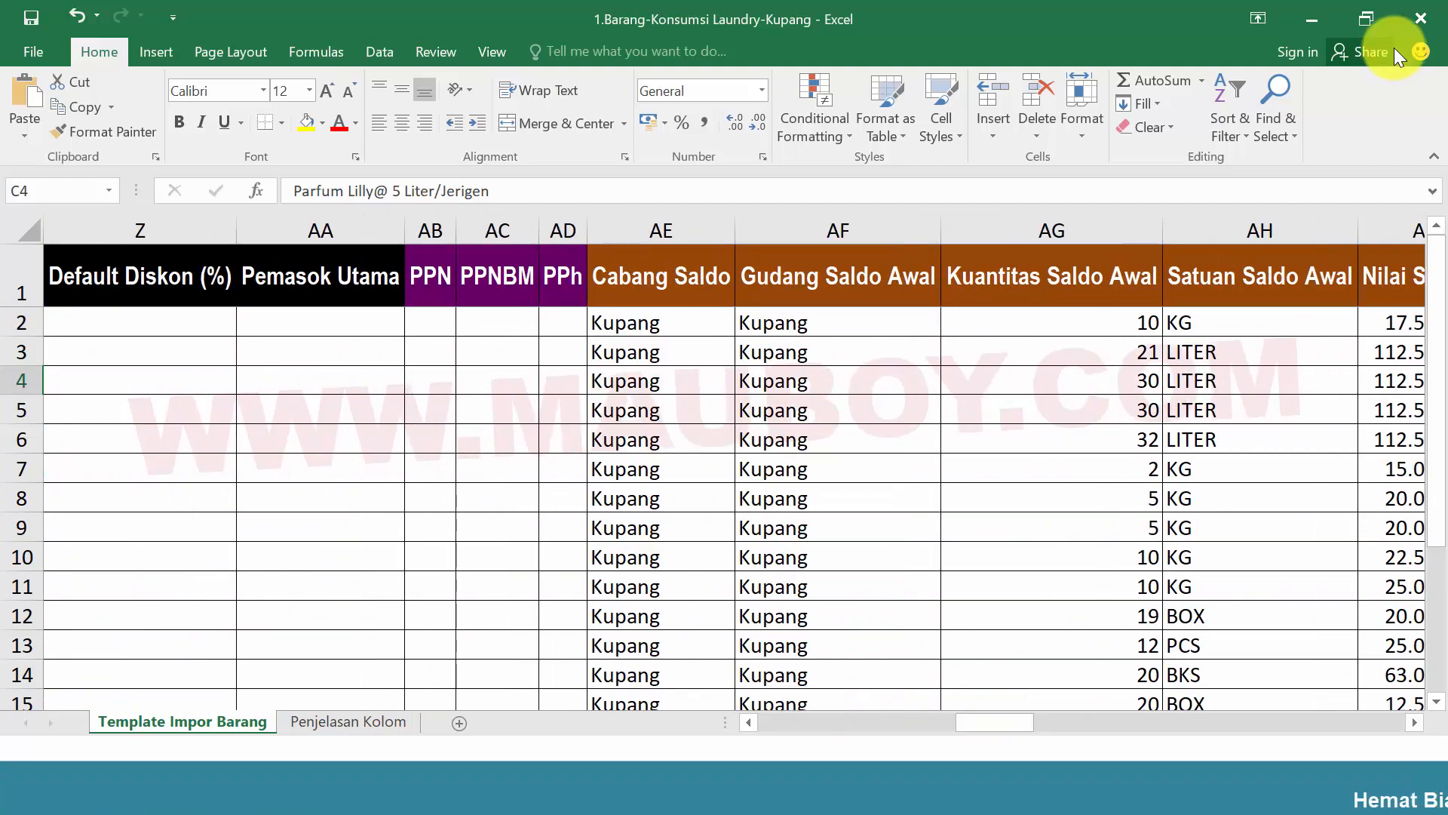
click(1425, 16)
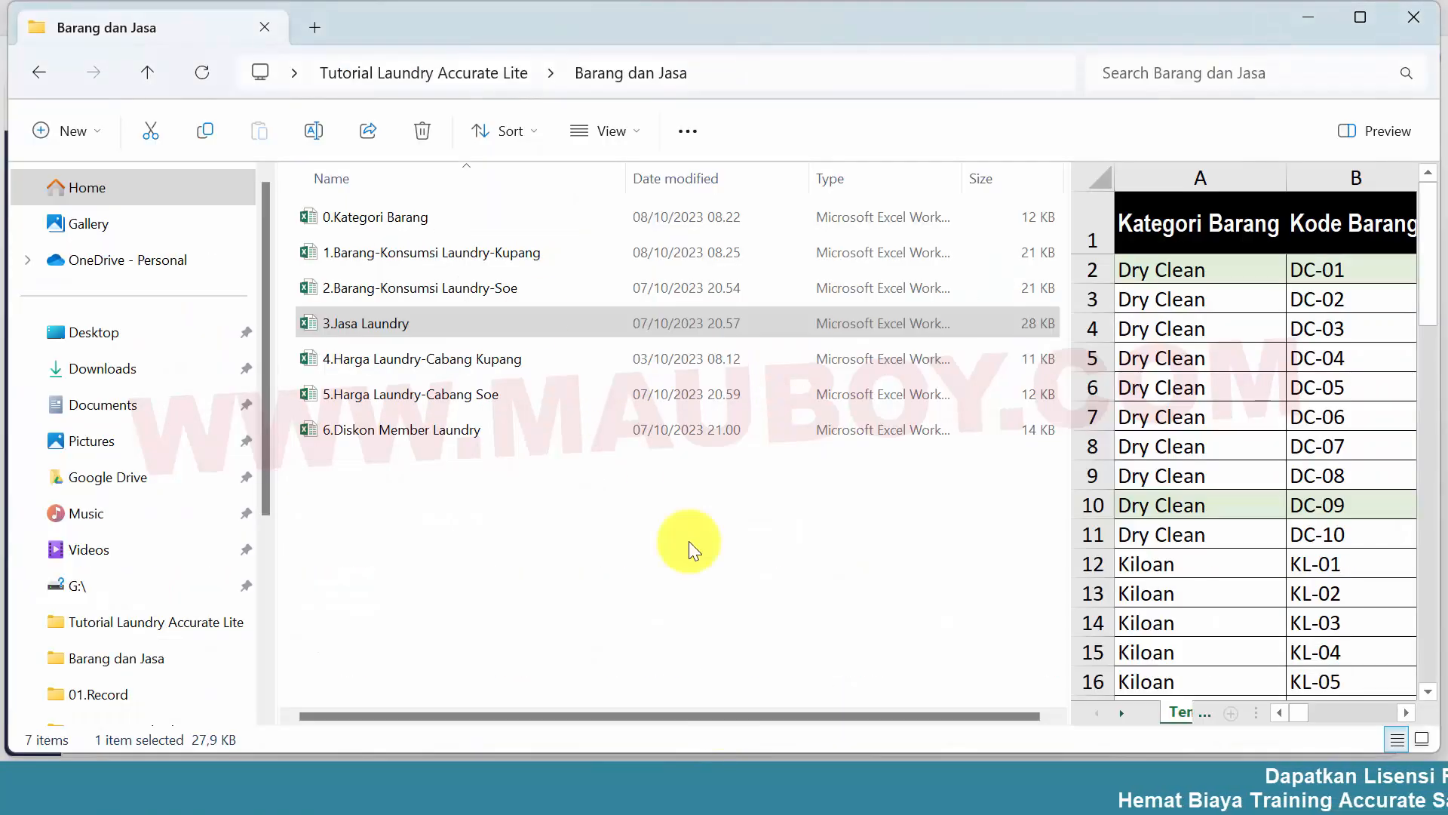
Open the 3.Jasa Laundry workbook, examine which services are marked YA under Harga Grosir, and close it
double_click(368, 328)
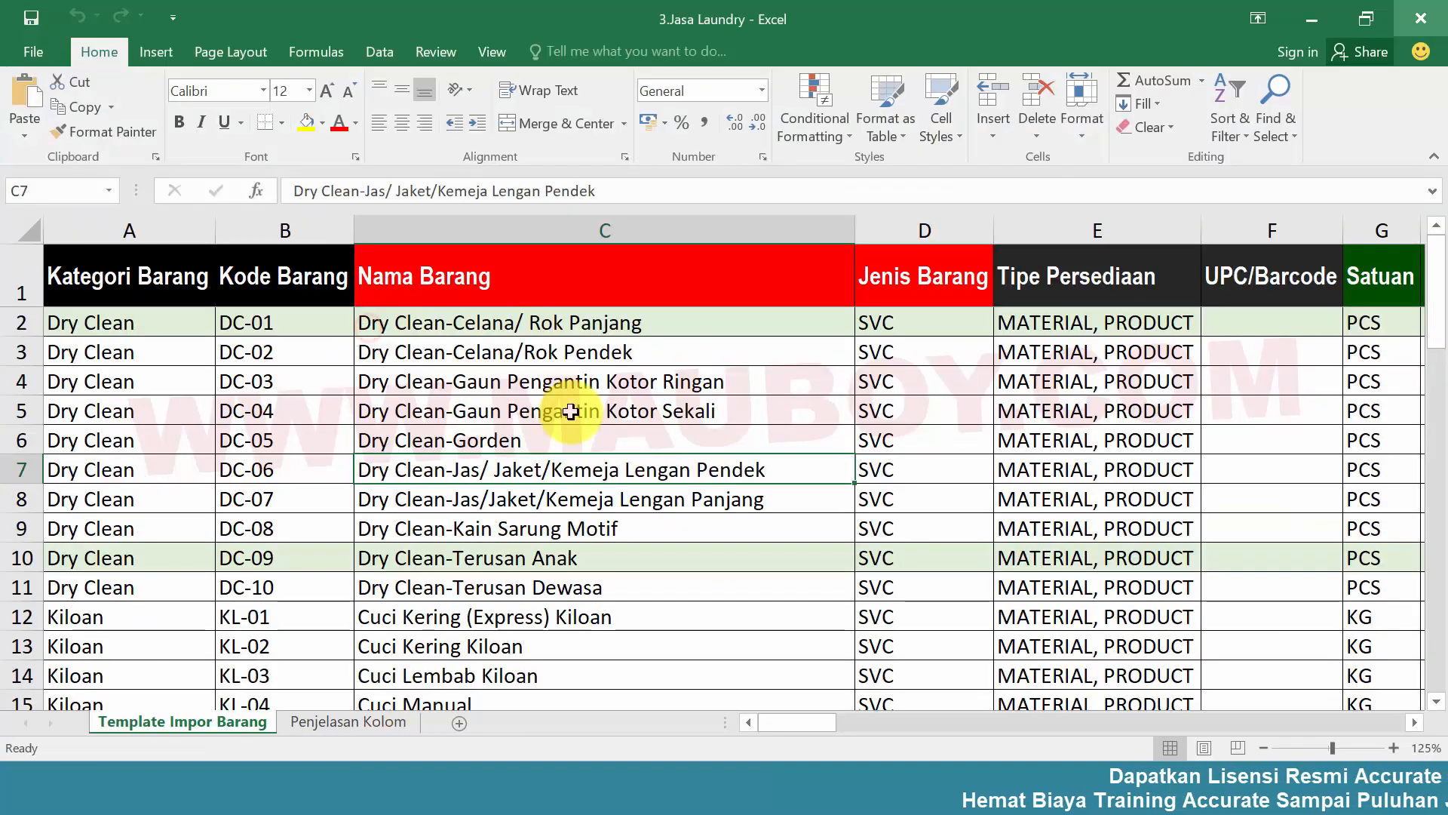
click(552, 440)
drag(830, 726, 1096, 649)
click(702, 316)
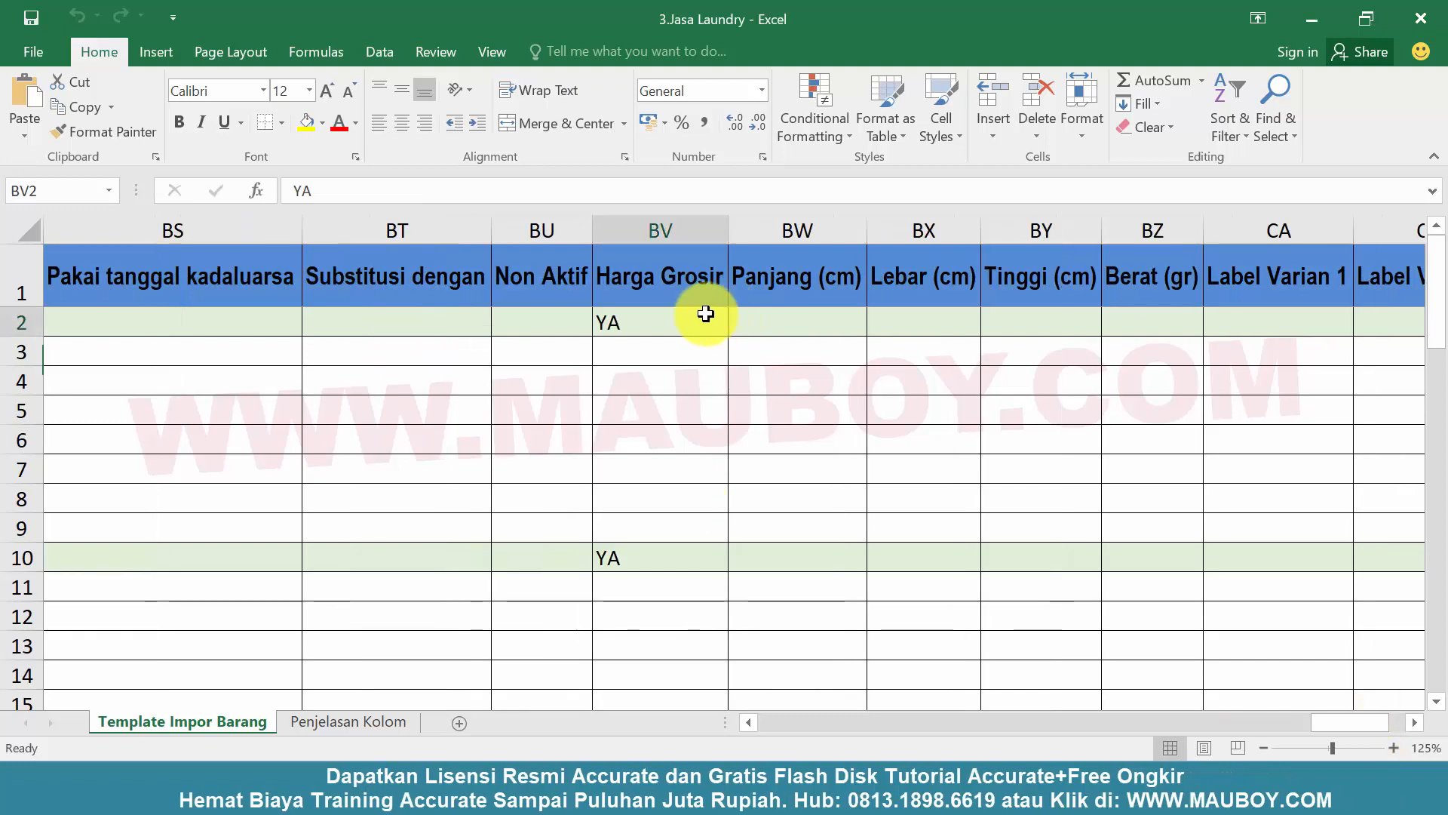
click(672, 557)
click(636, 321)
click(672, 506)
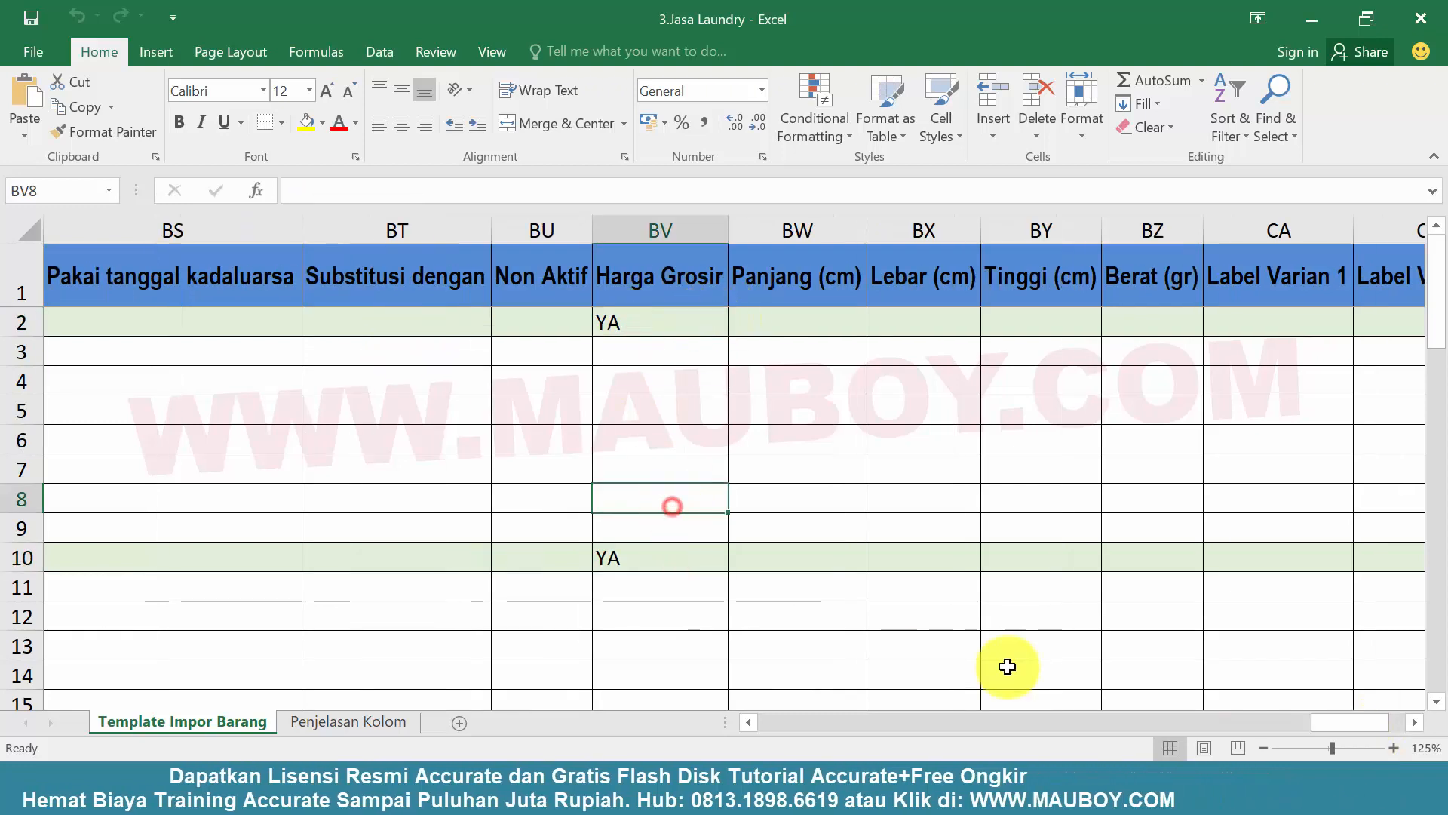
drag(1326, 718, 762, 731)
click(740, 556)
click(1421, 20)
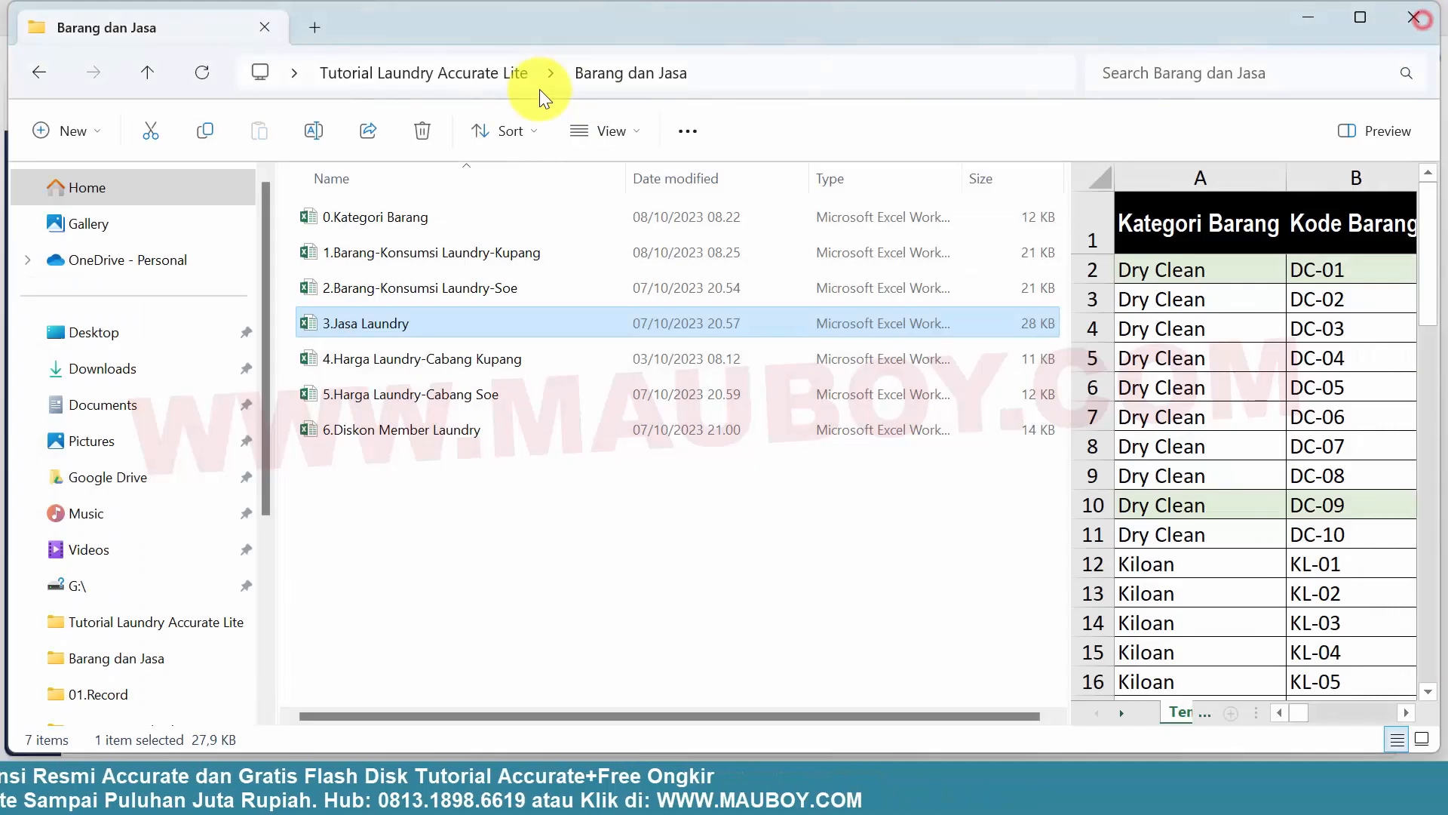
Switch to Accurate Online and upload 3.Jasa Laundry.xlsx through the Excel import of Barang & Jasa
click(728, 790)
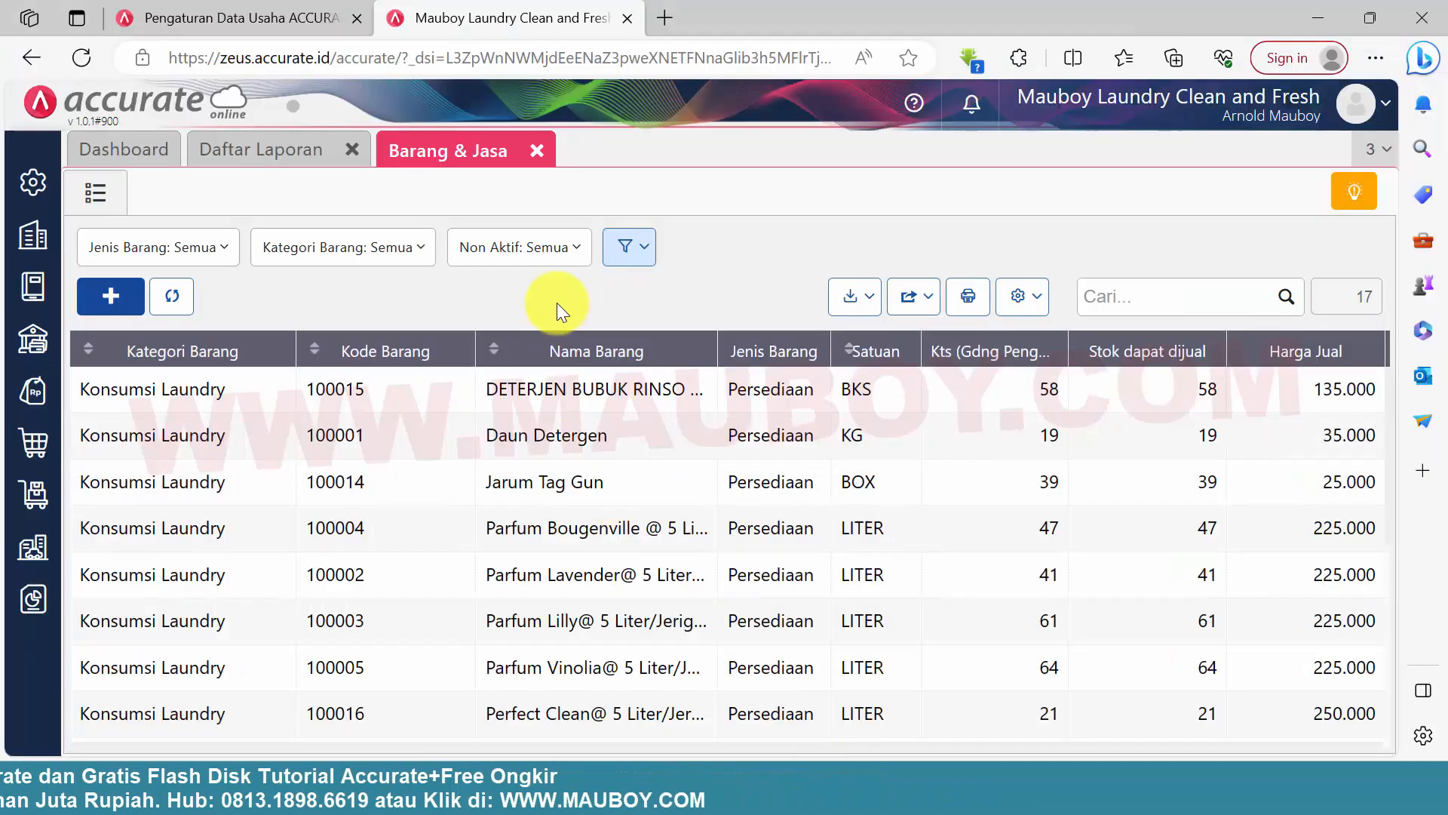
click(855, 305)
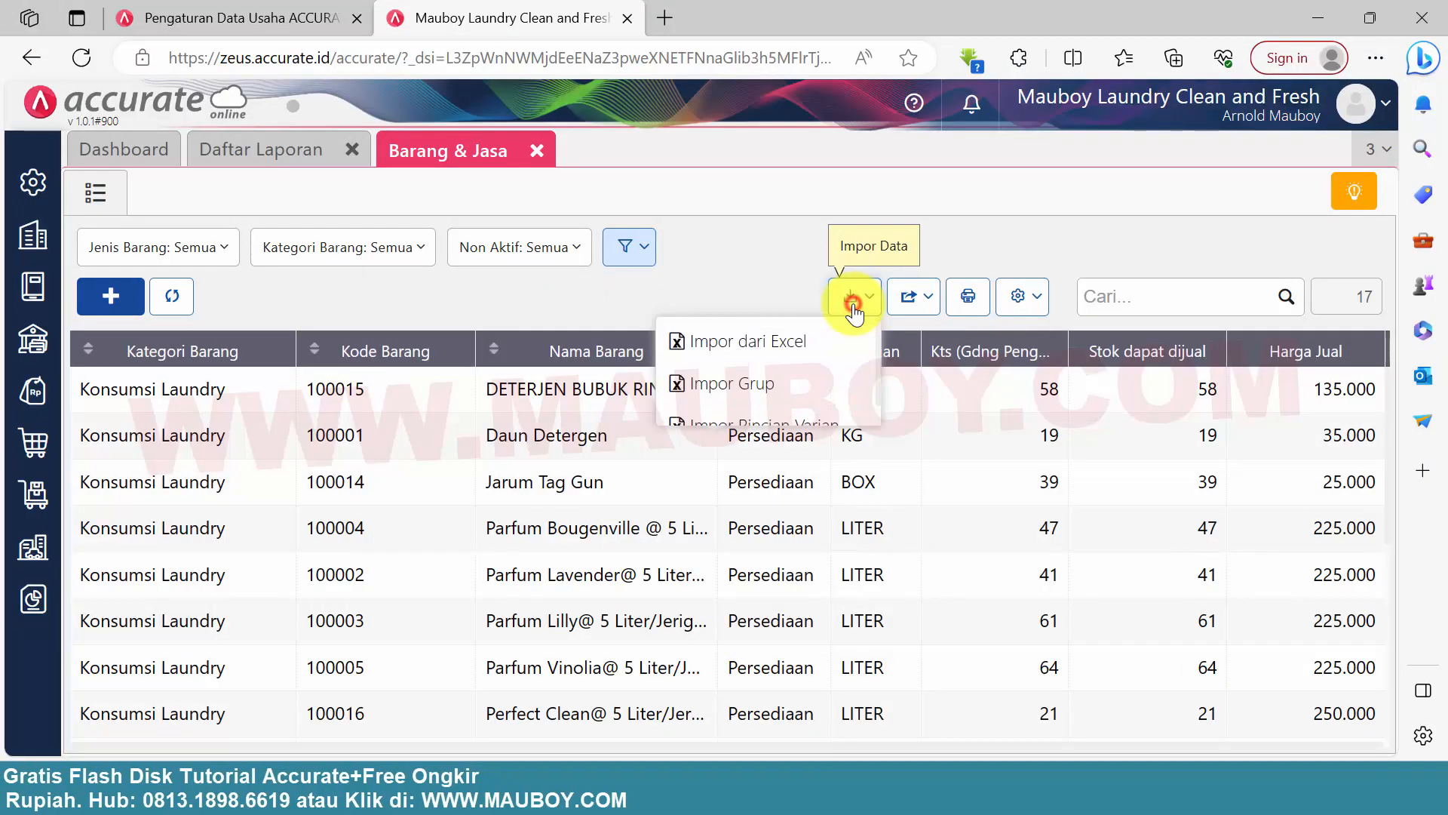
click(807, 348)
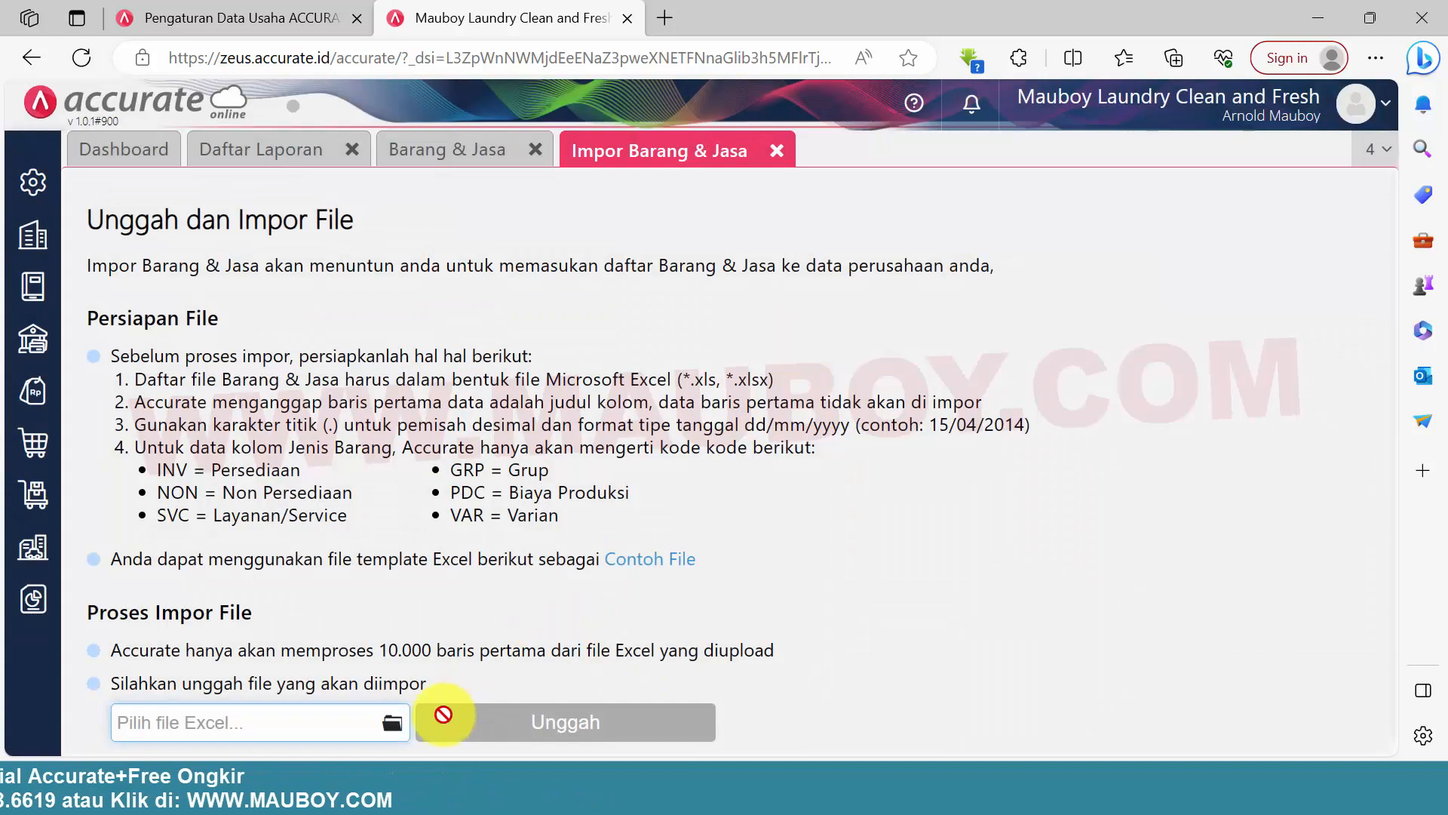
click(391, 723)
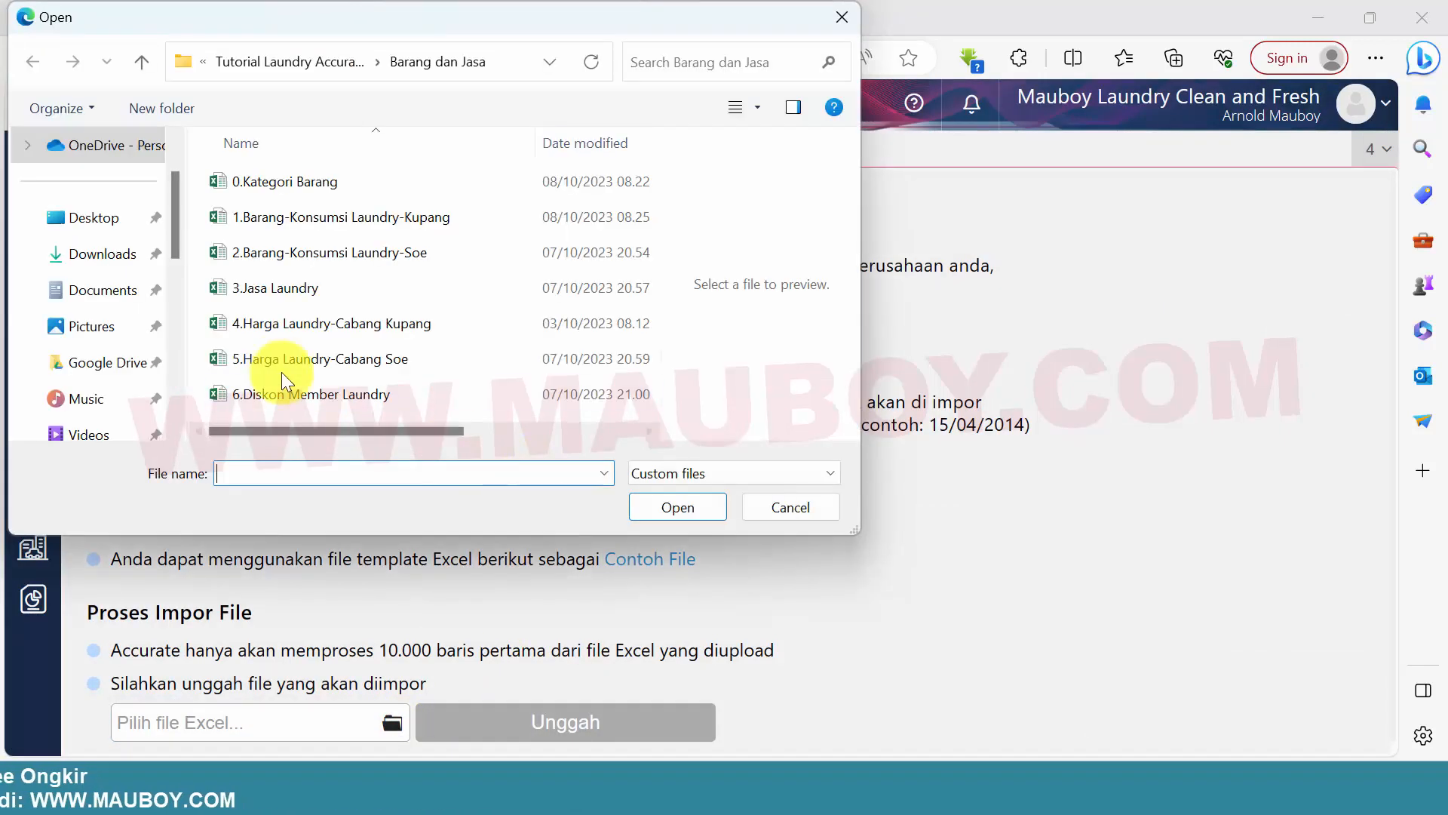
click(277, 295)
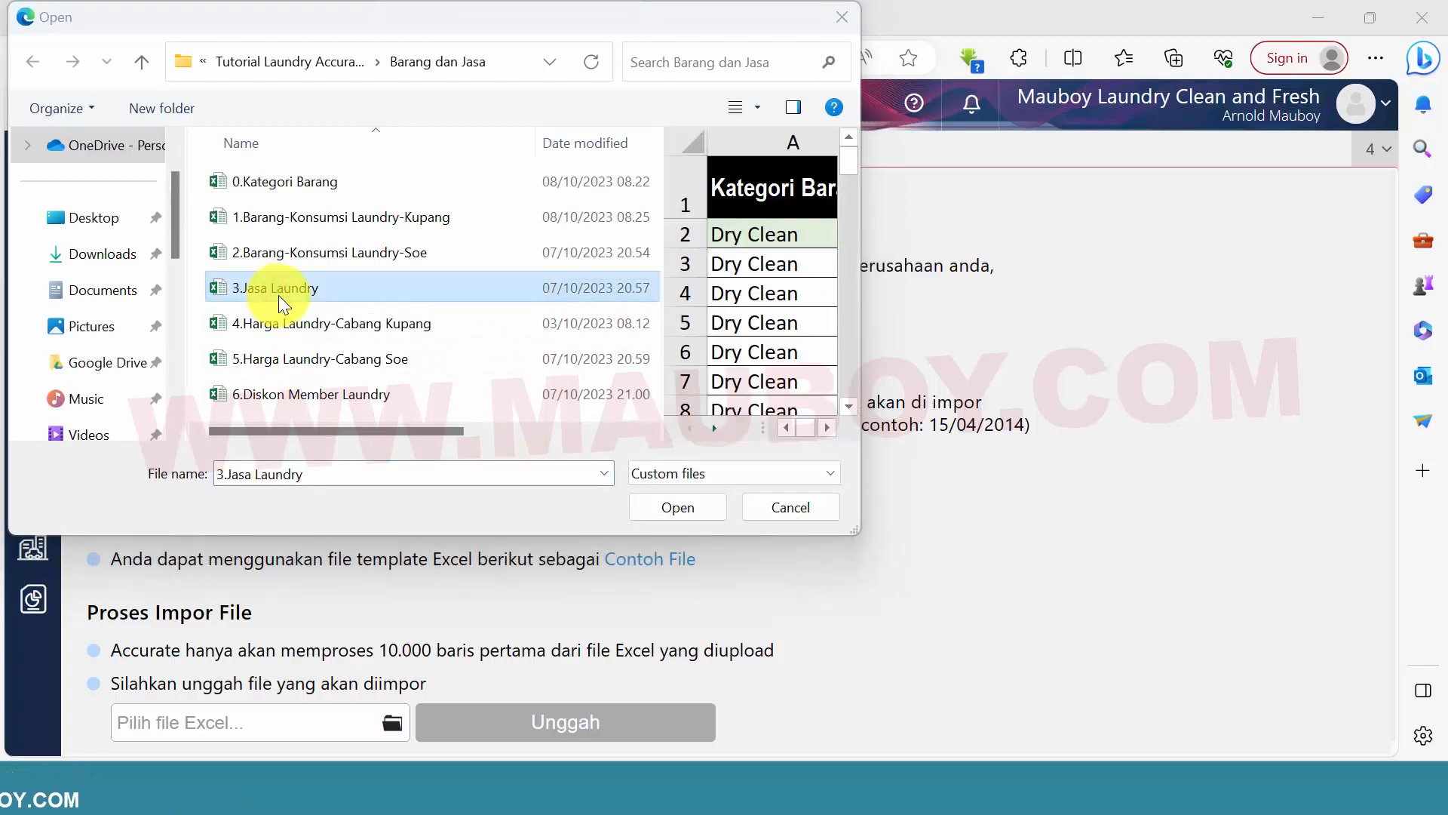
click(683, 507)
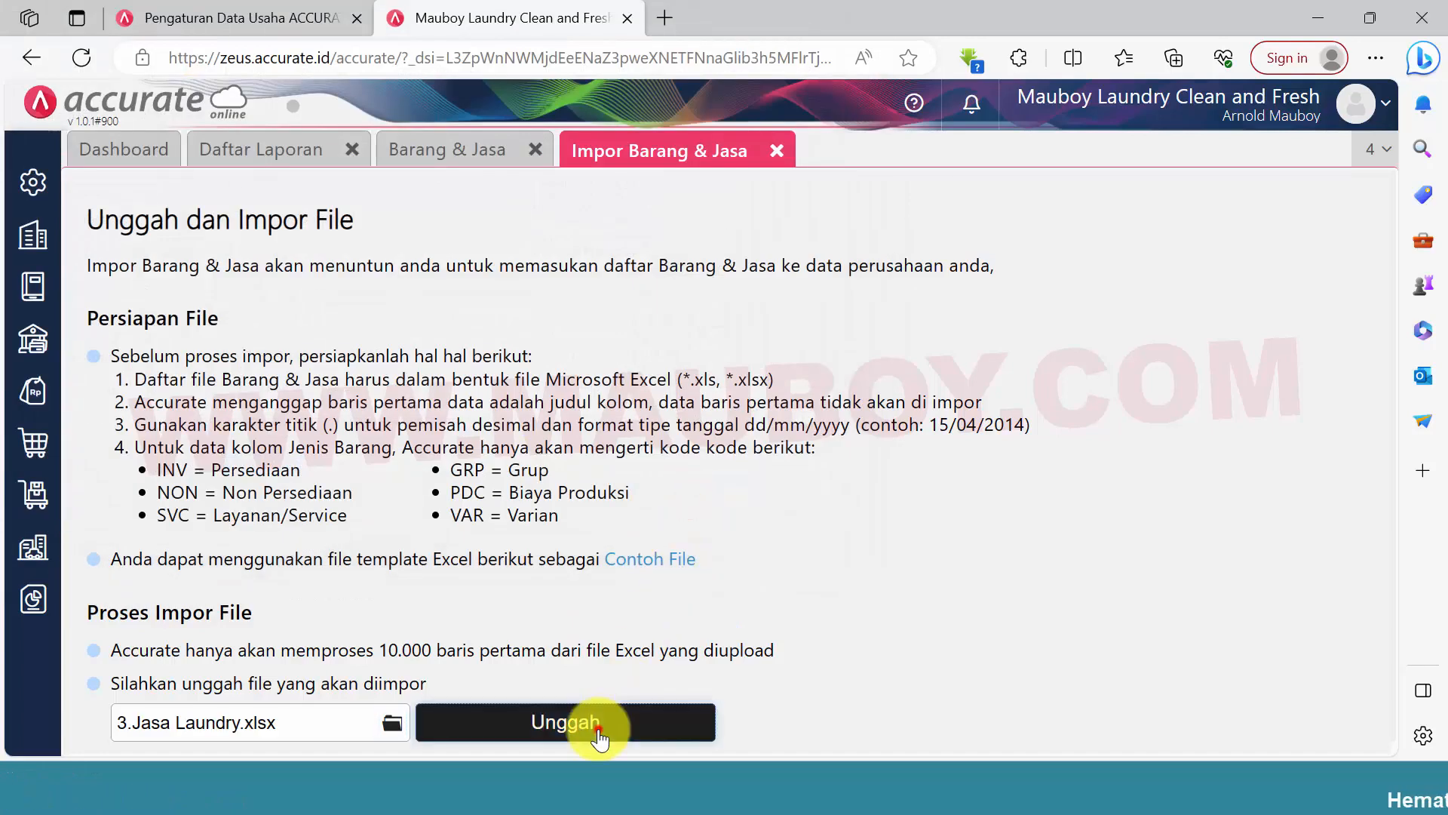
click(598, 728)
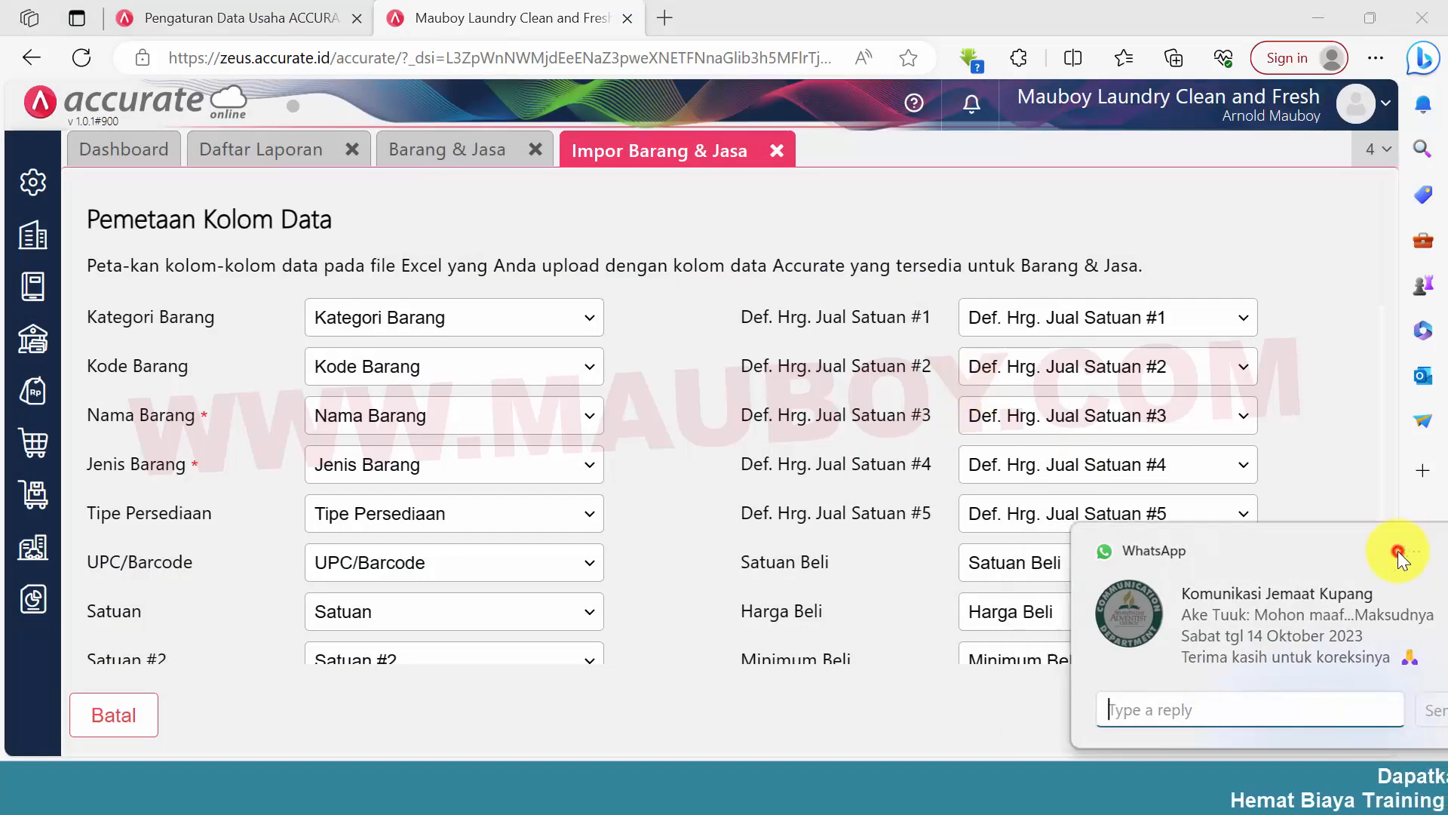
Dismiss the chat notification, review the import's column mapping and accept it as mapped
click(1397, 551)
scroll(679, 436, down, 12)
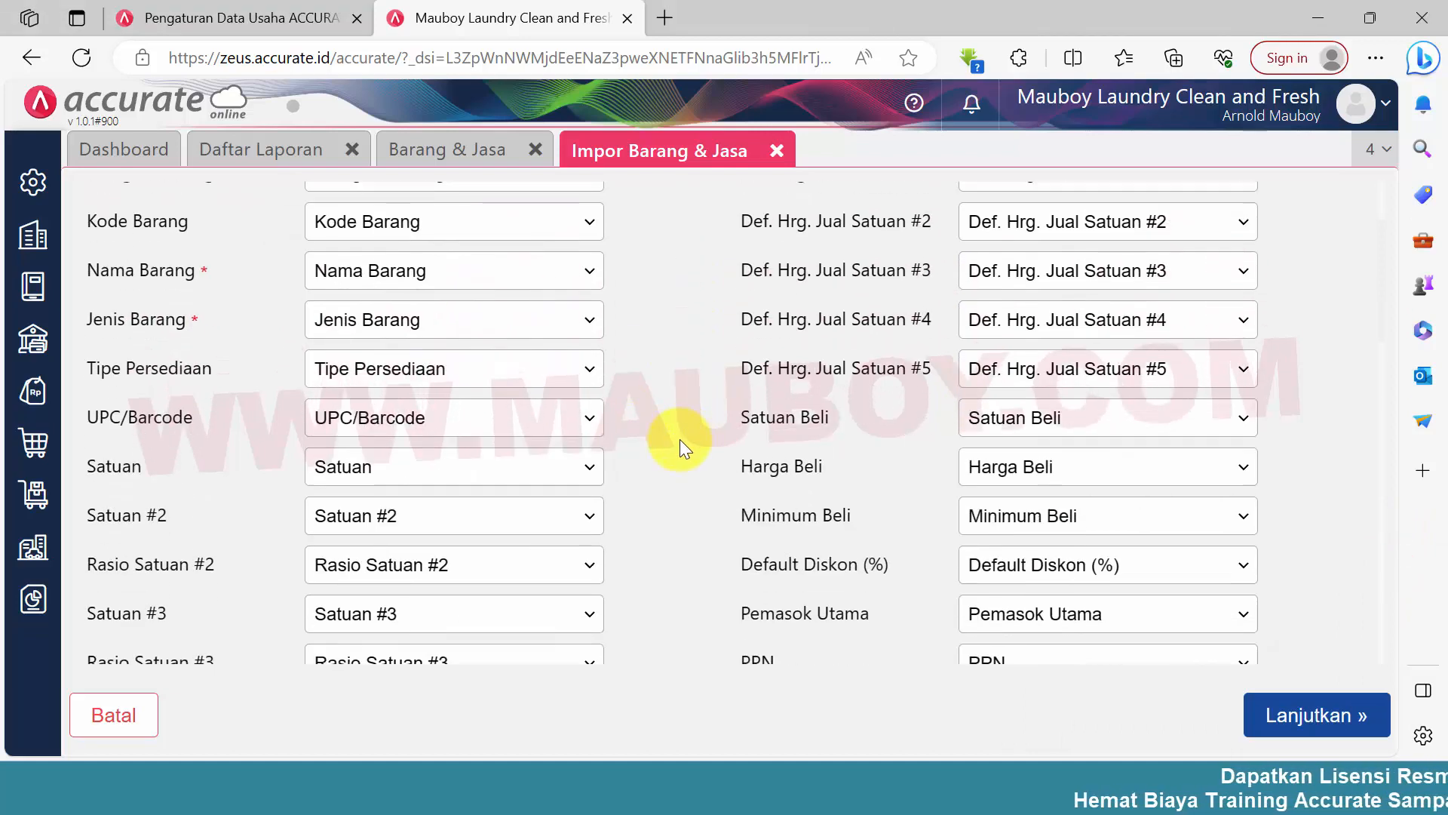
scroll(685, 439, down, 6)
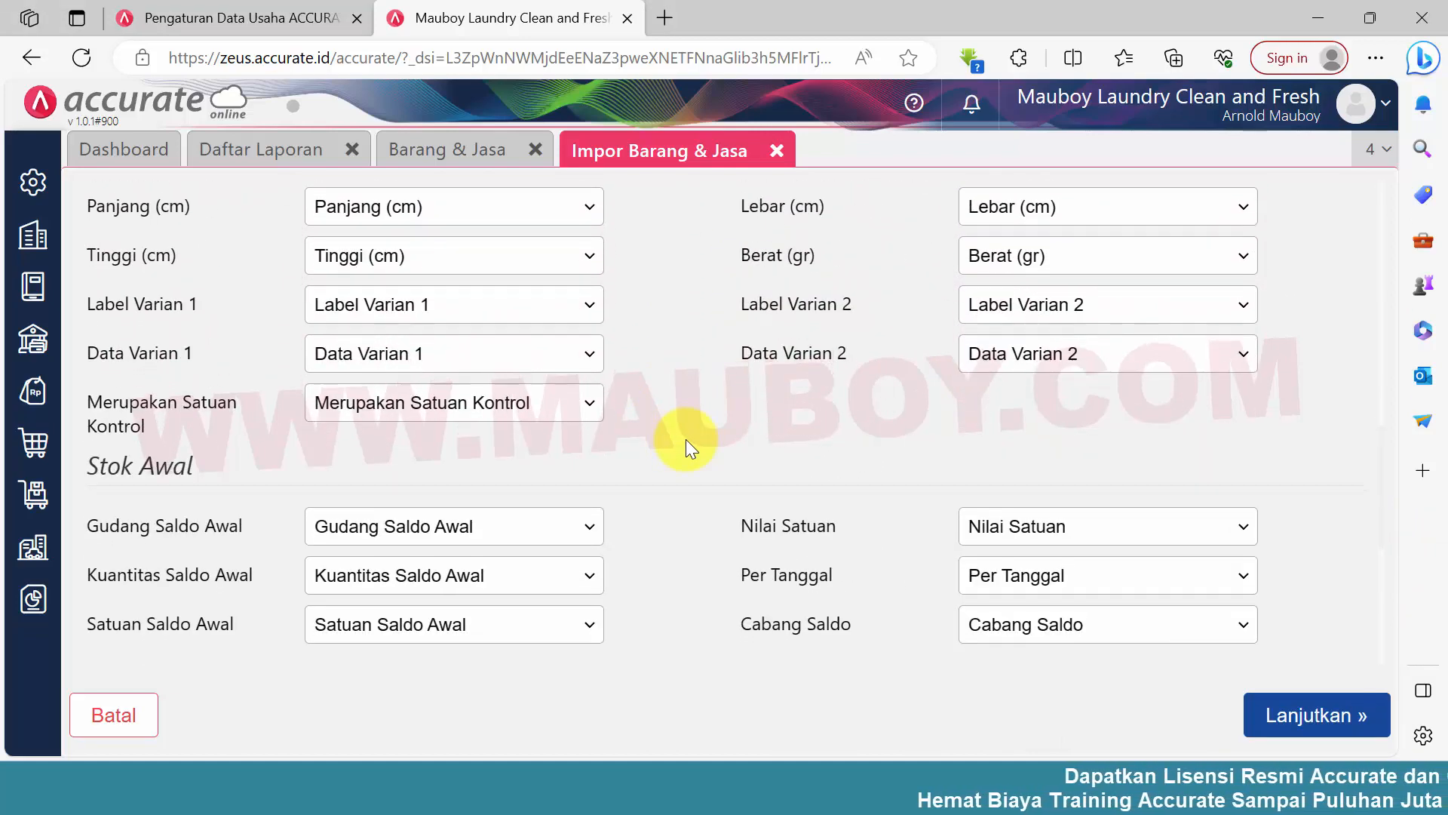
click(1326, 715)
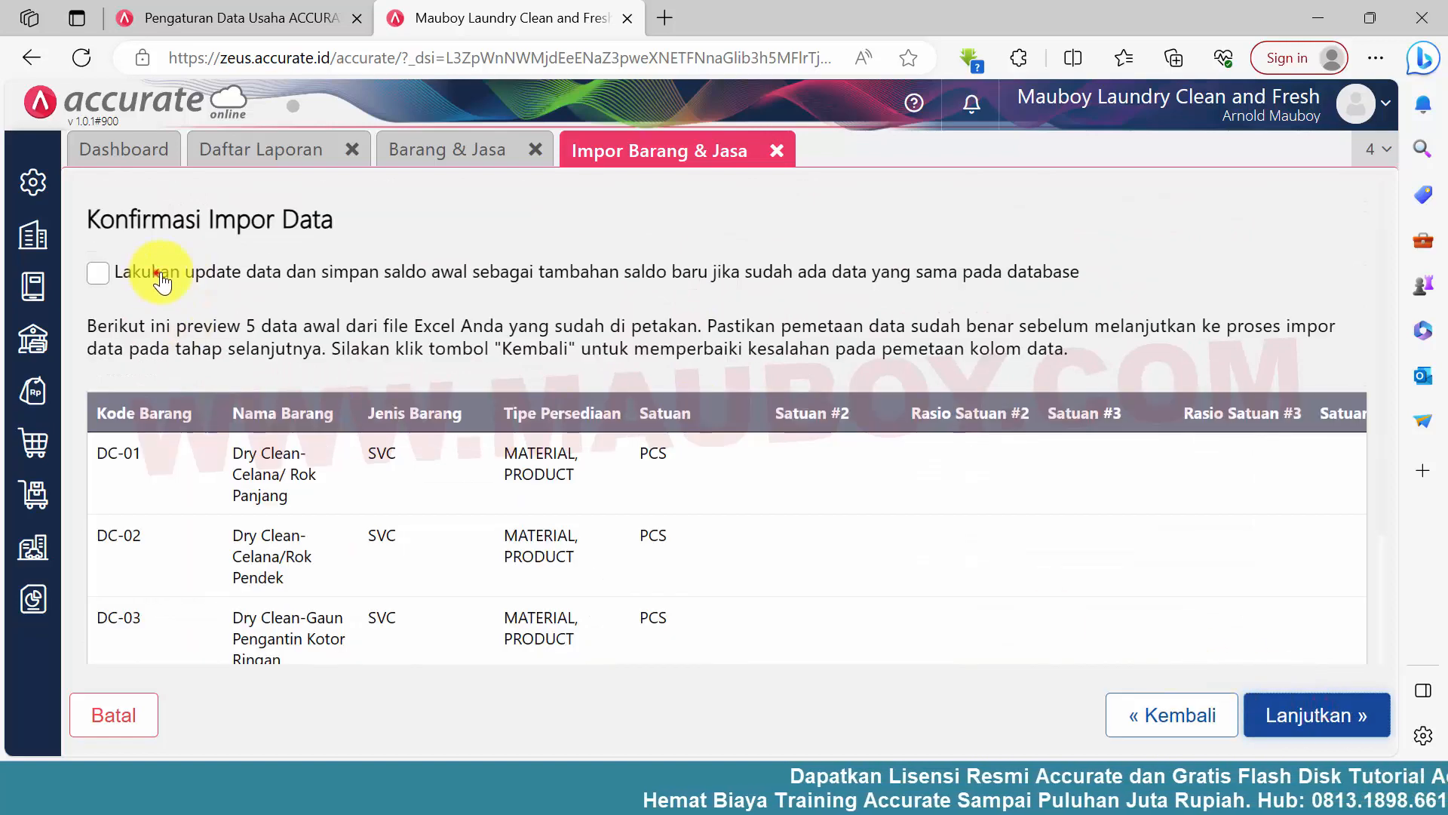
Run the services import with the option to update existing data and add opening balances switched off, and close the import result
drag(153, 273, 386, 273)
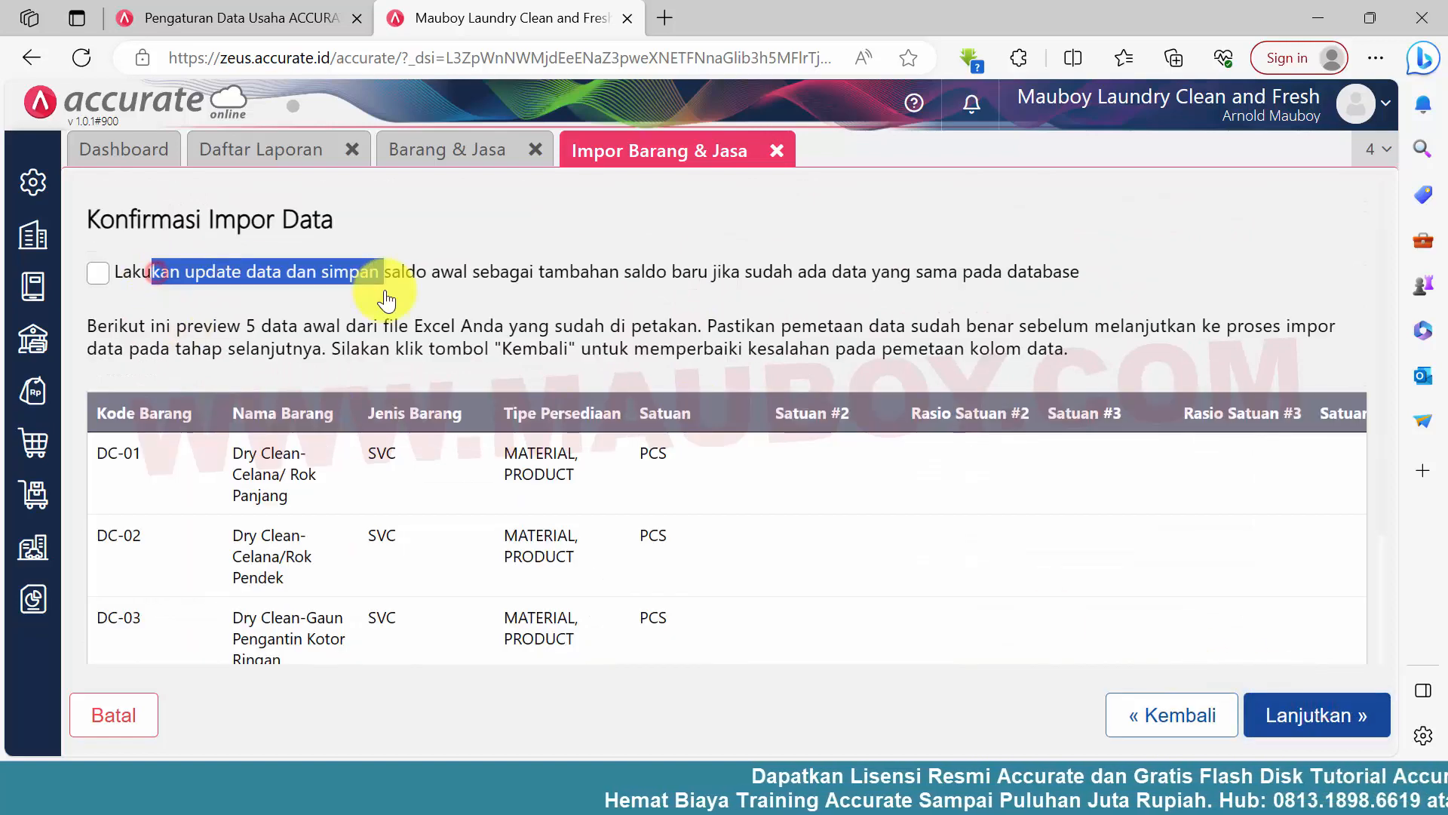
click(575, 280)
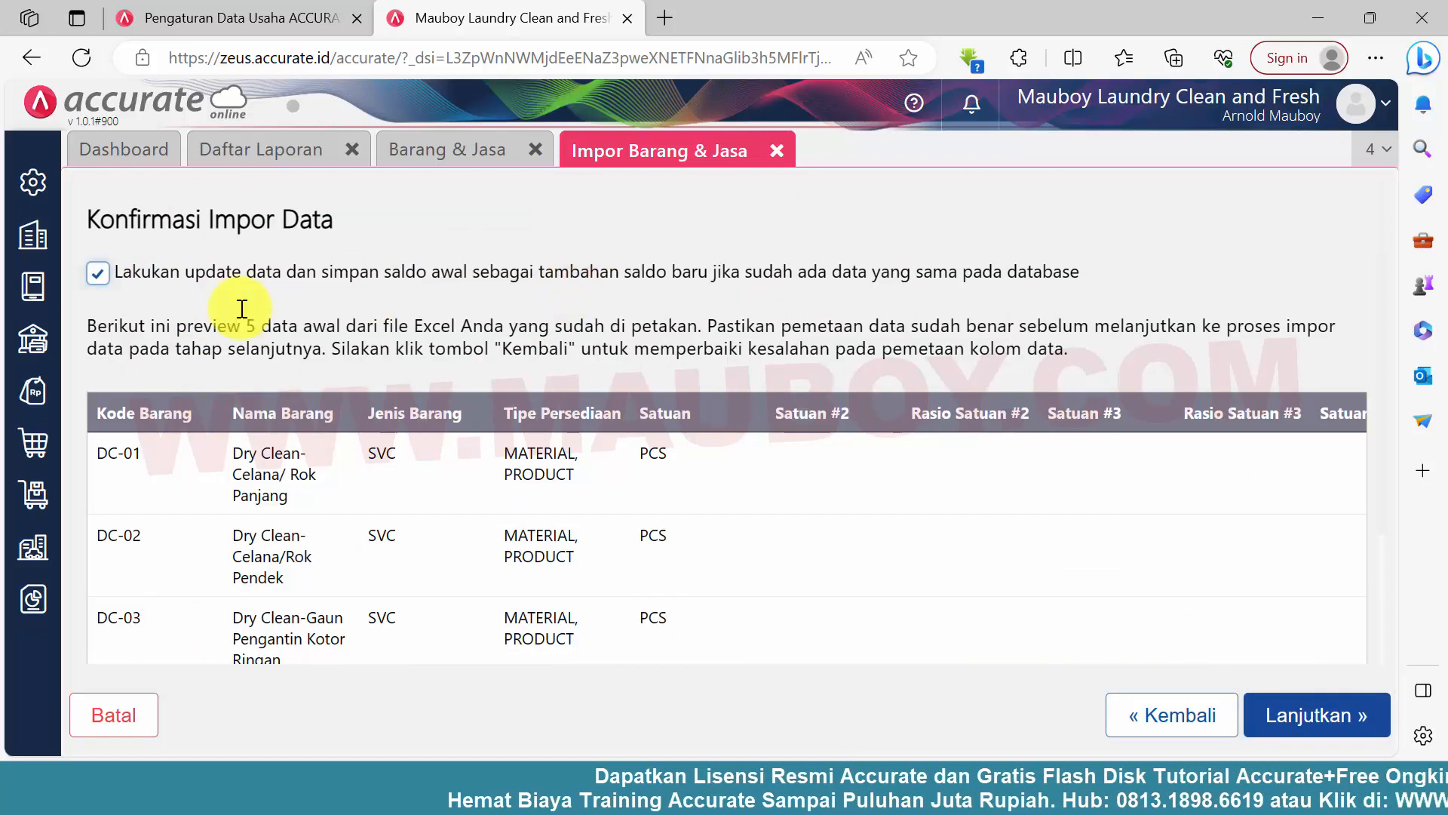
click(183, 281)
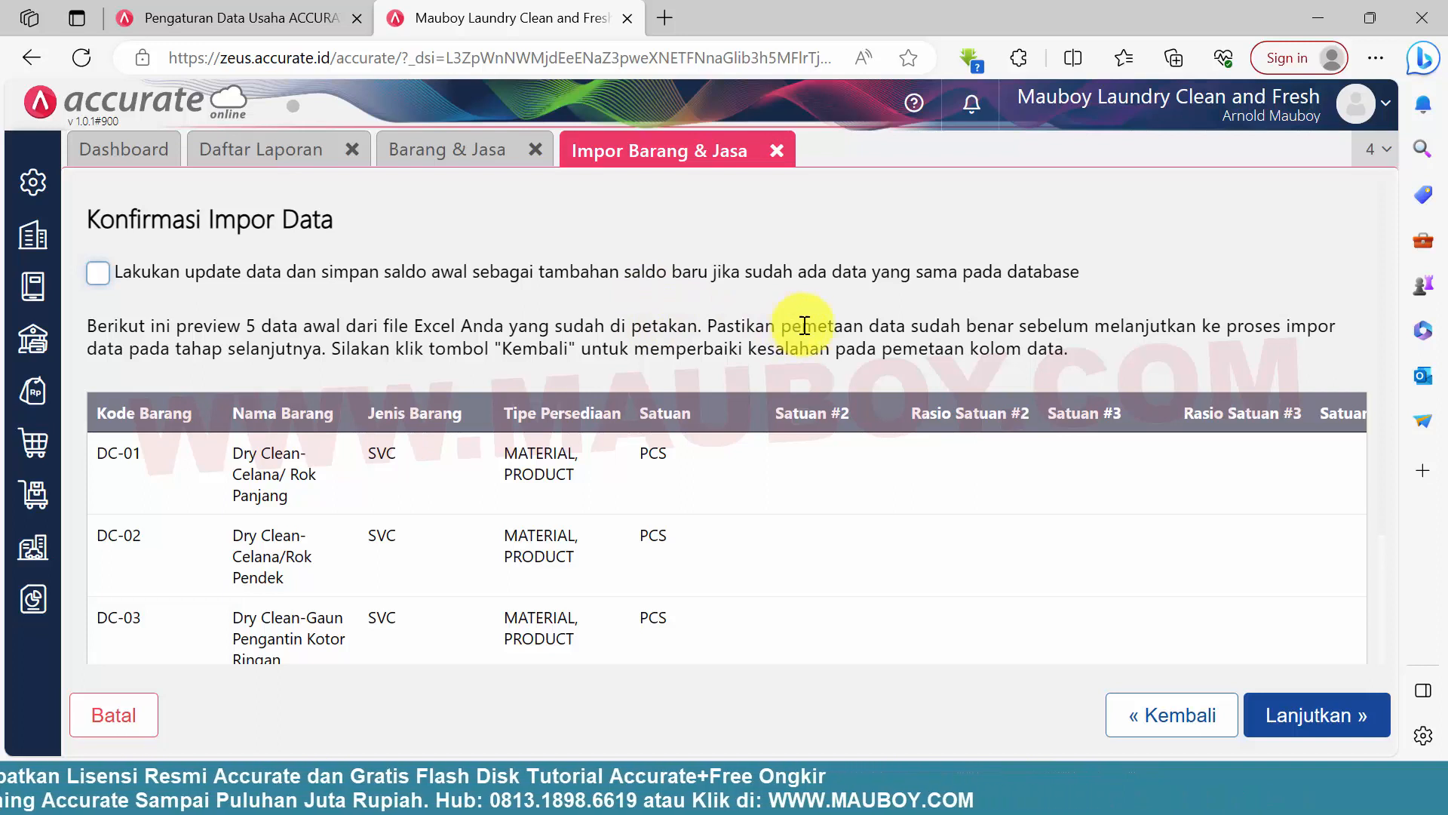
click(1296, 723)
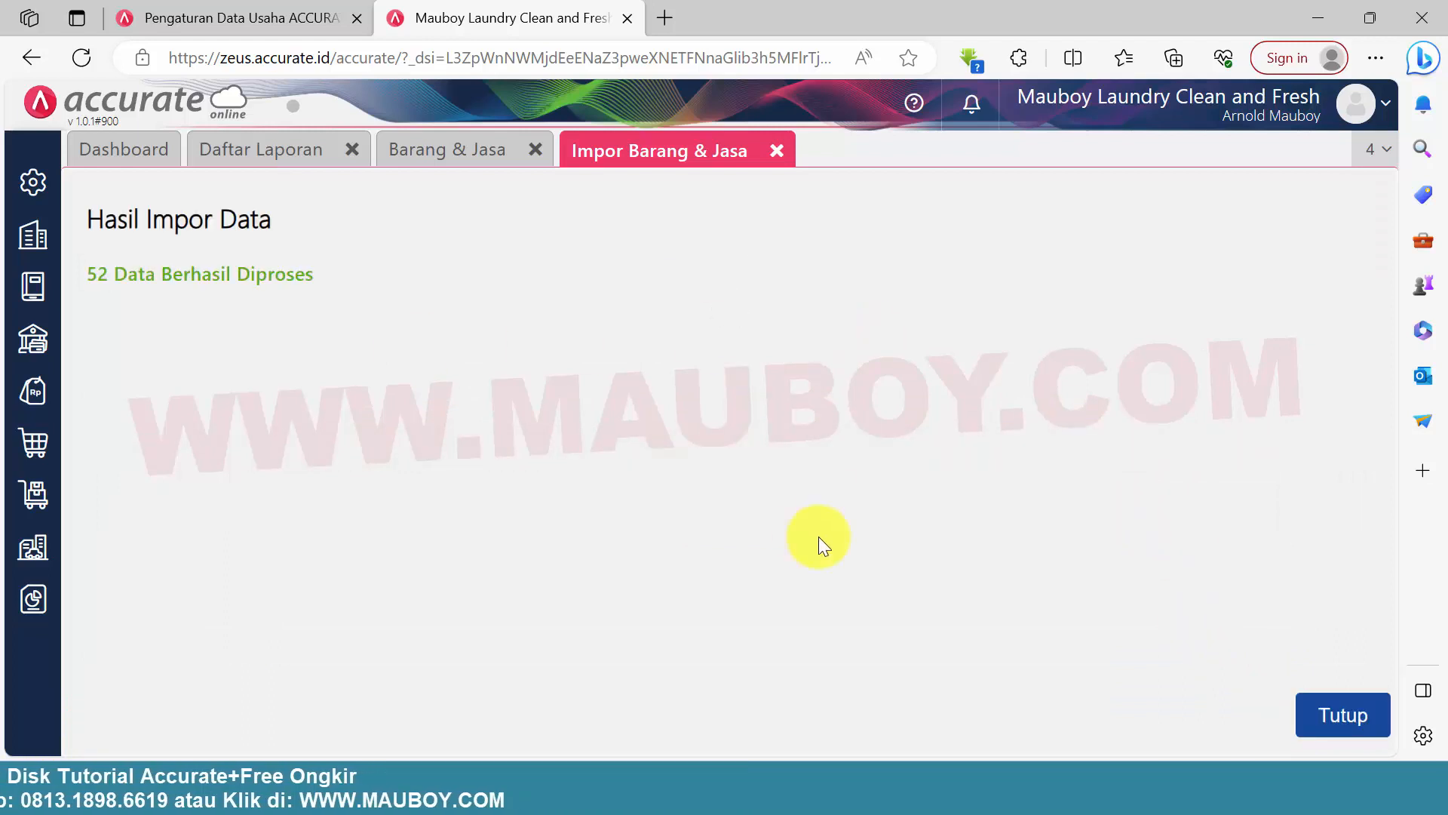
click(1385, 723)
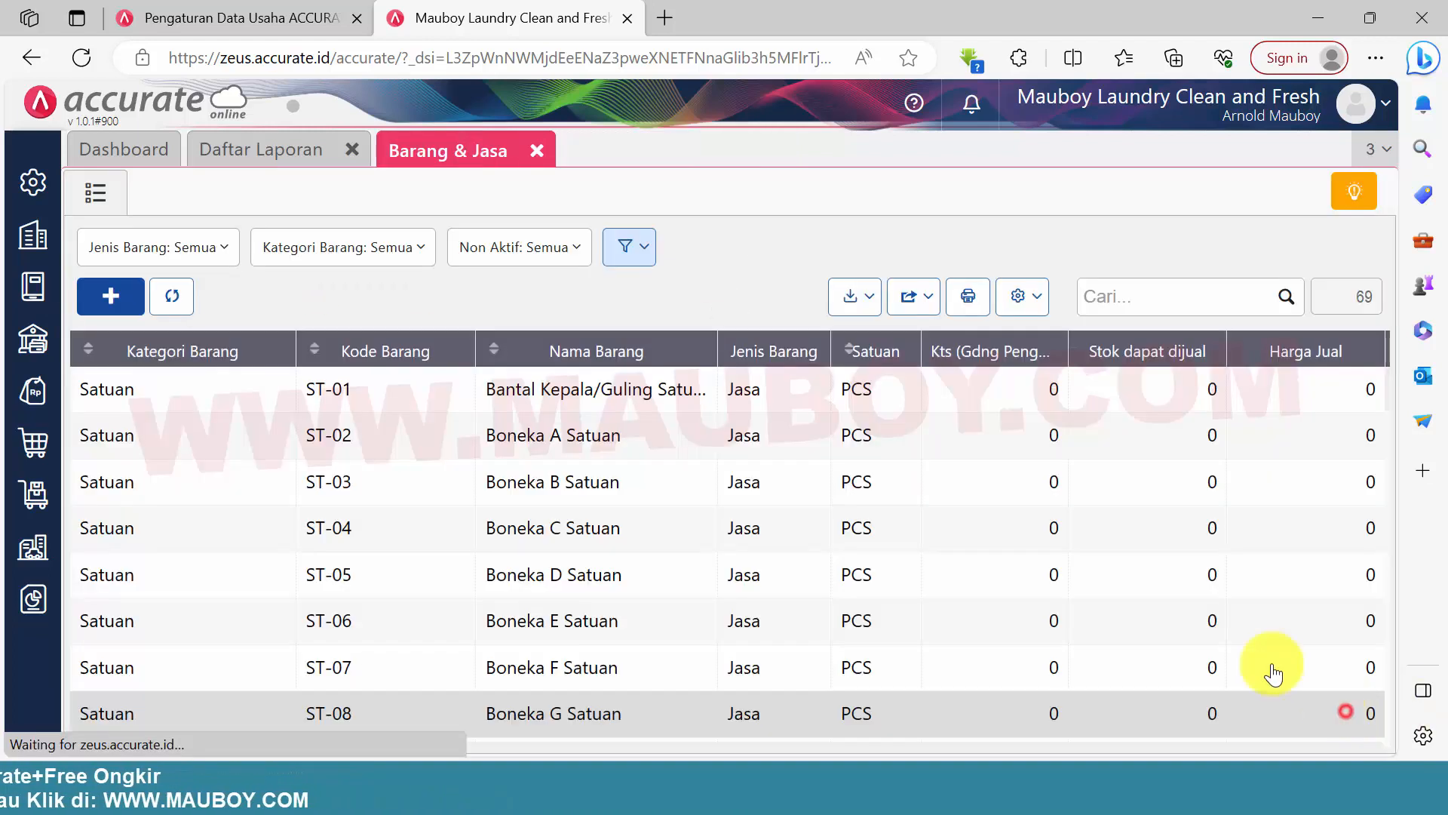
Filter the Barang & Jasa list to Jenis Barang Jasa and review the imported laundry services
click(188, 245)
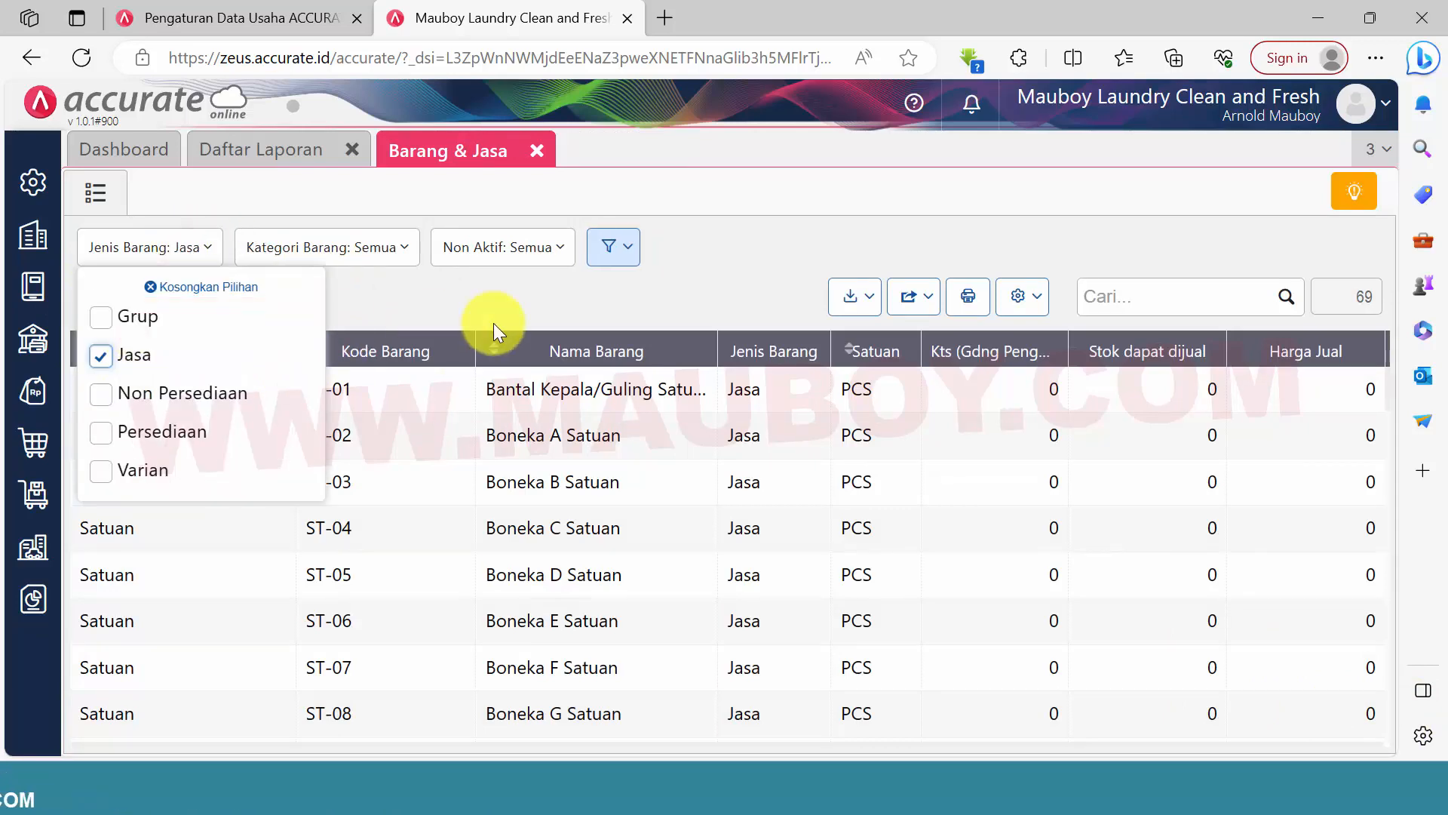
click(495, 319)
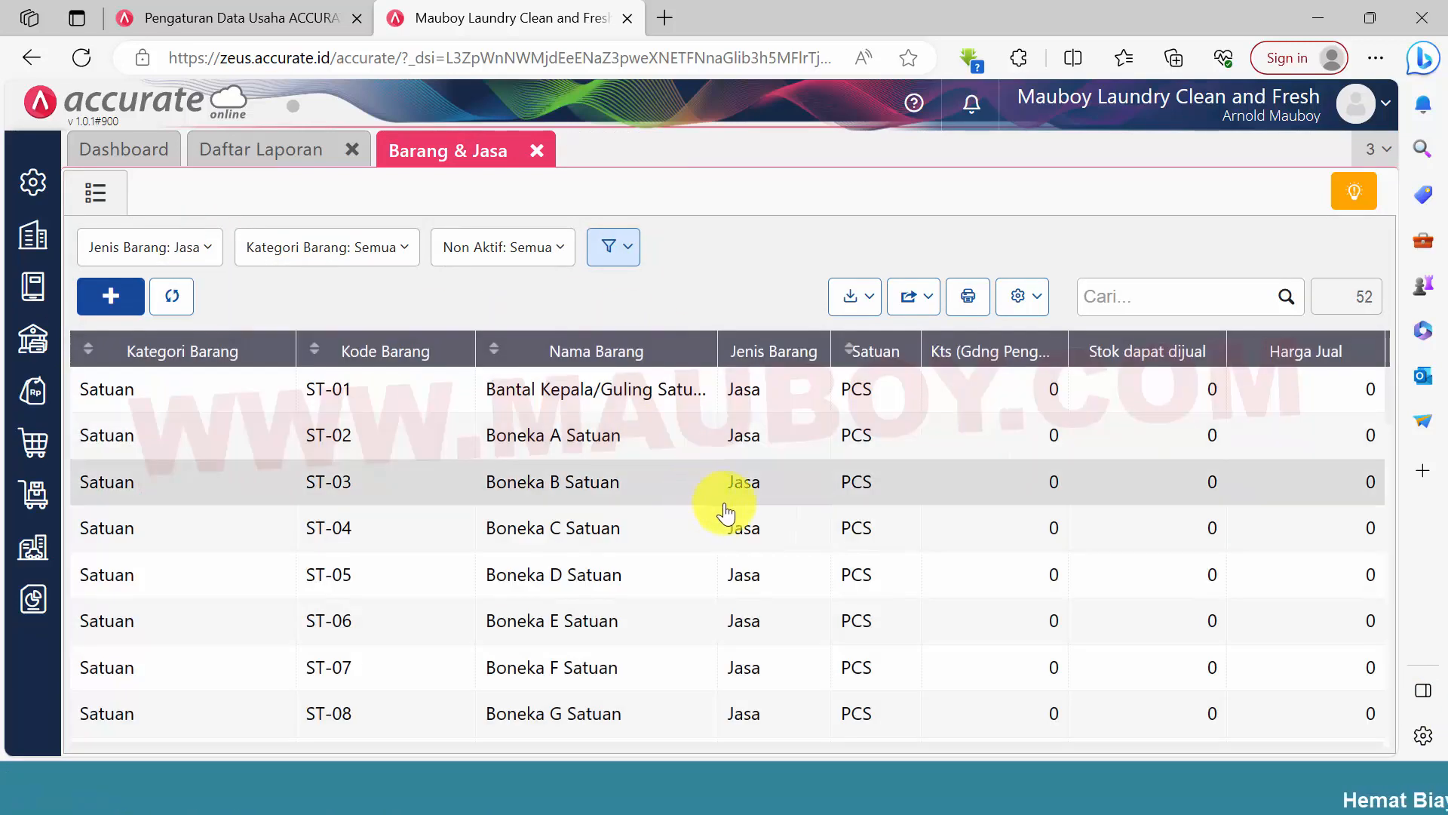
scroll(848, 526, down, 3)
scroll(892, 569, up, 3)
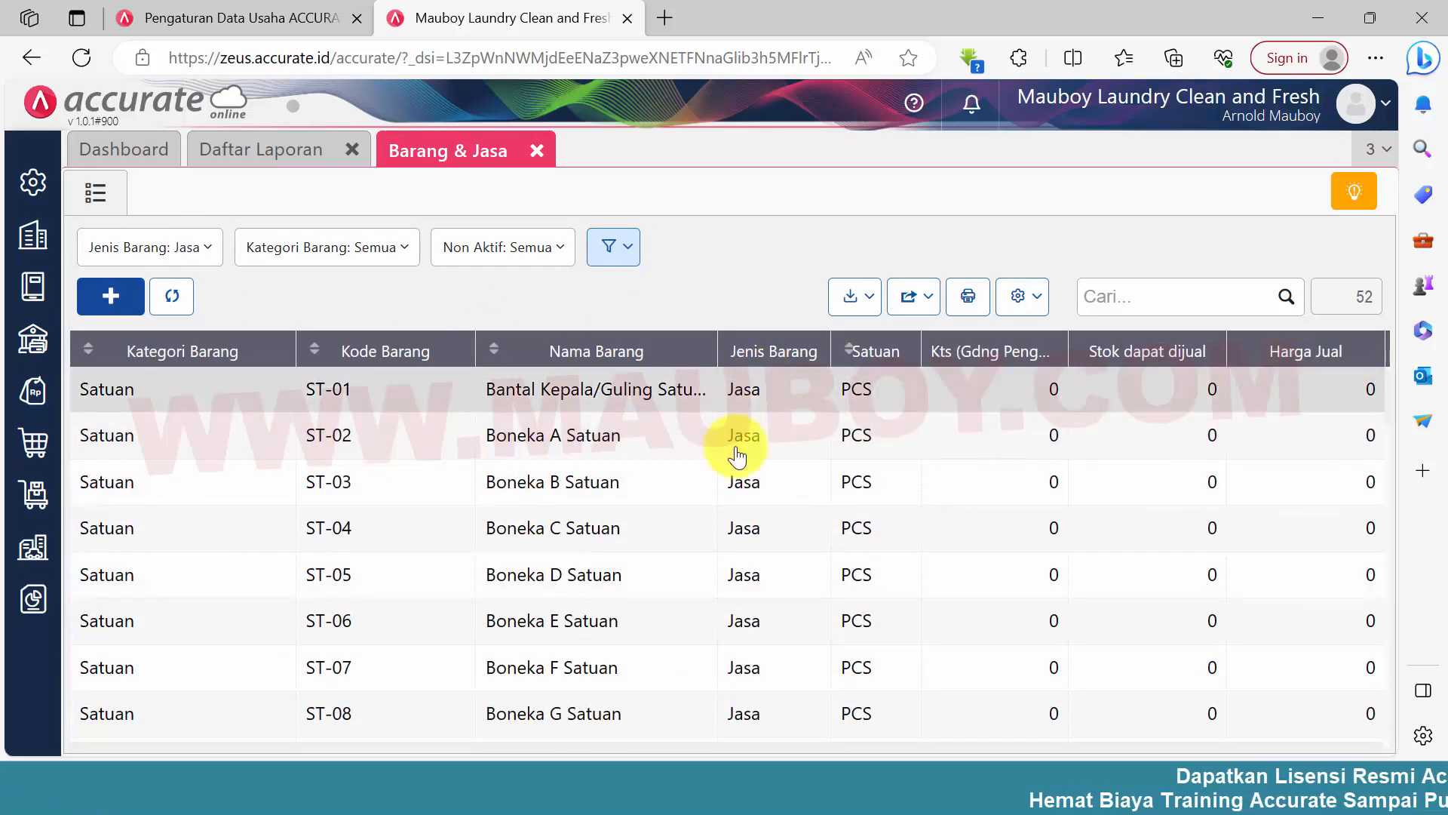
Switch the Jenis Barang filter to Persediaan to view the stock items, and return it to Jasa
click(163, 251)
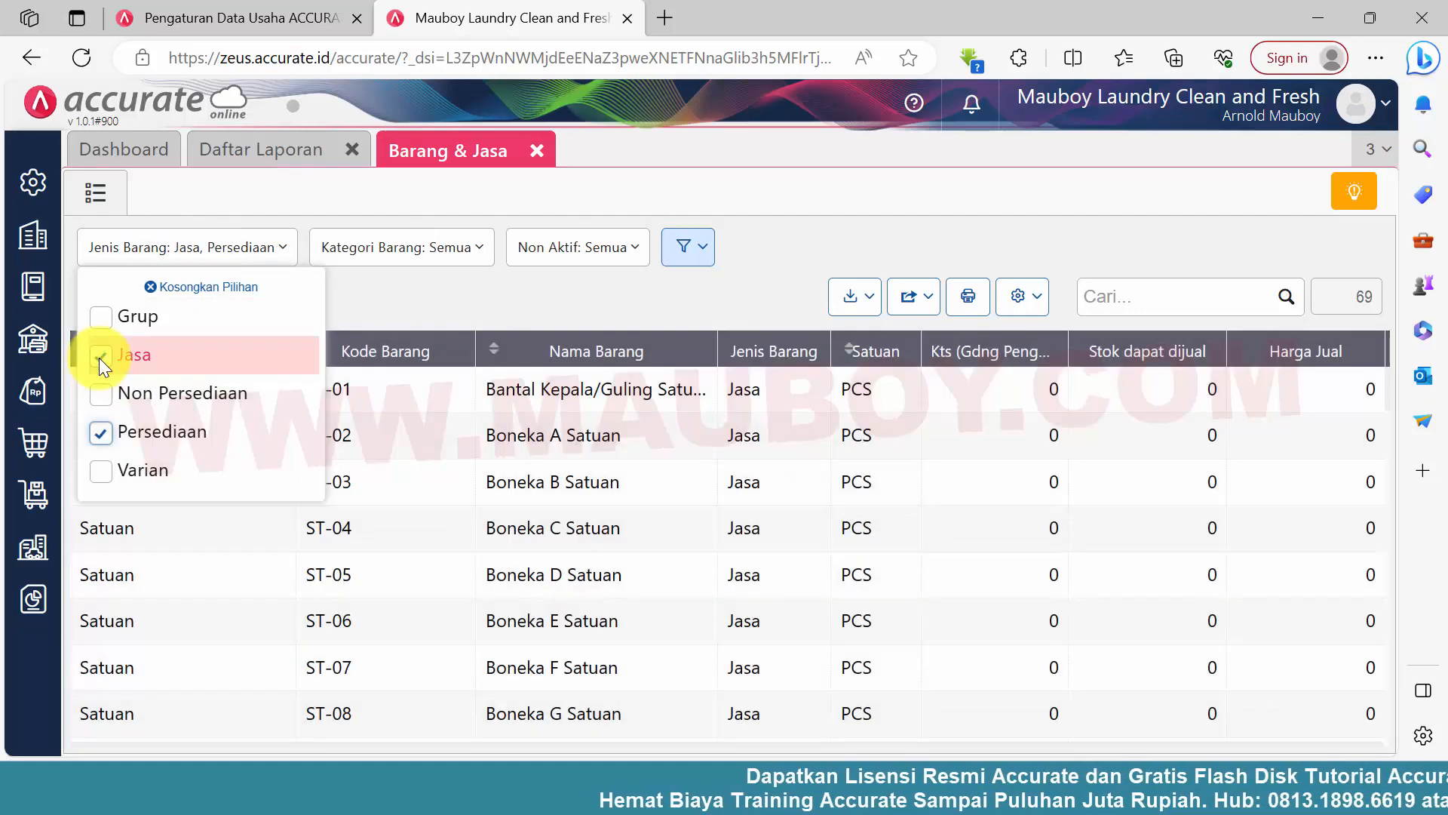
click(99, 356)
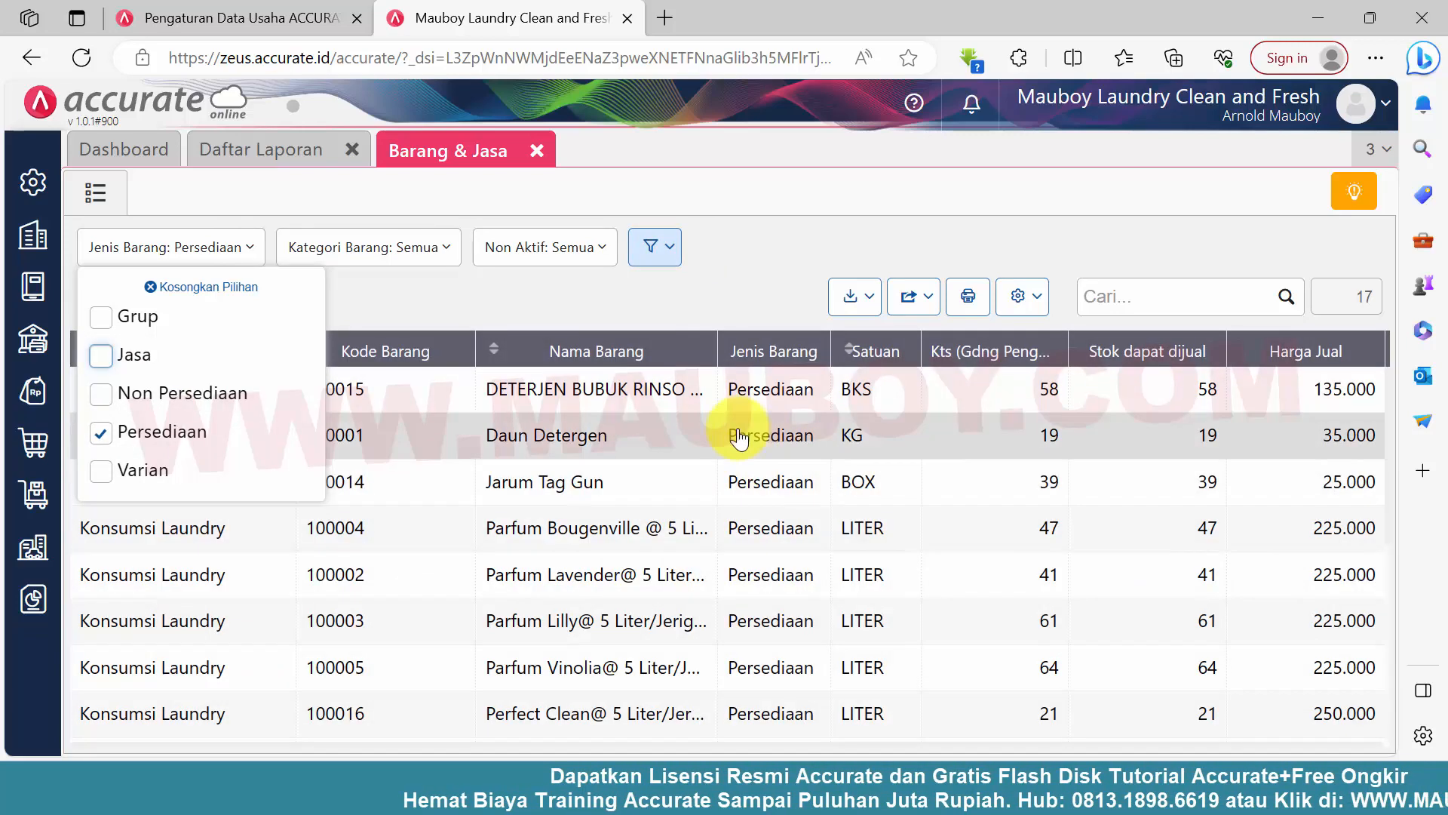
click(102, 358)
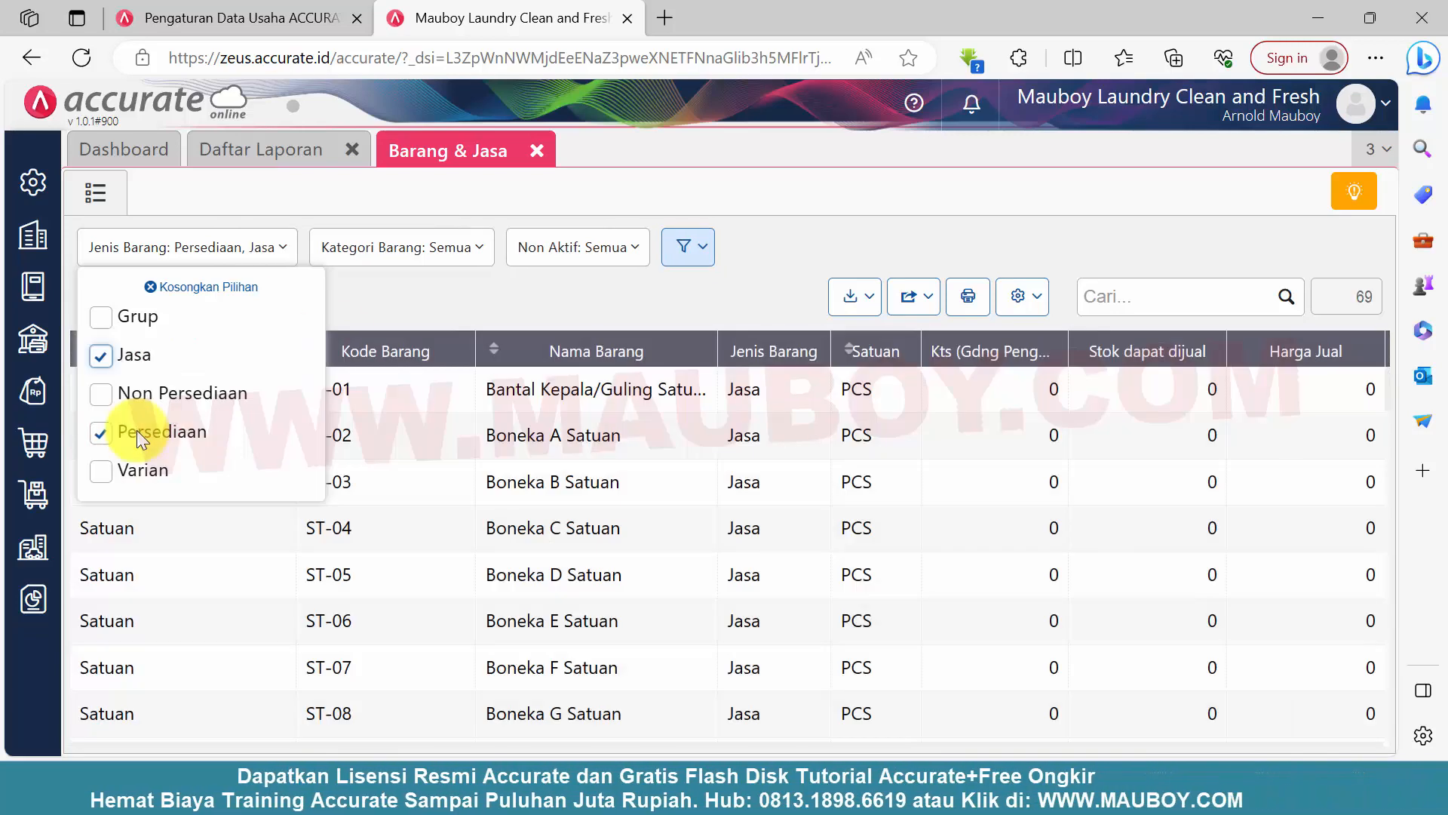
click(137, 430)
click(604, 300)
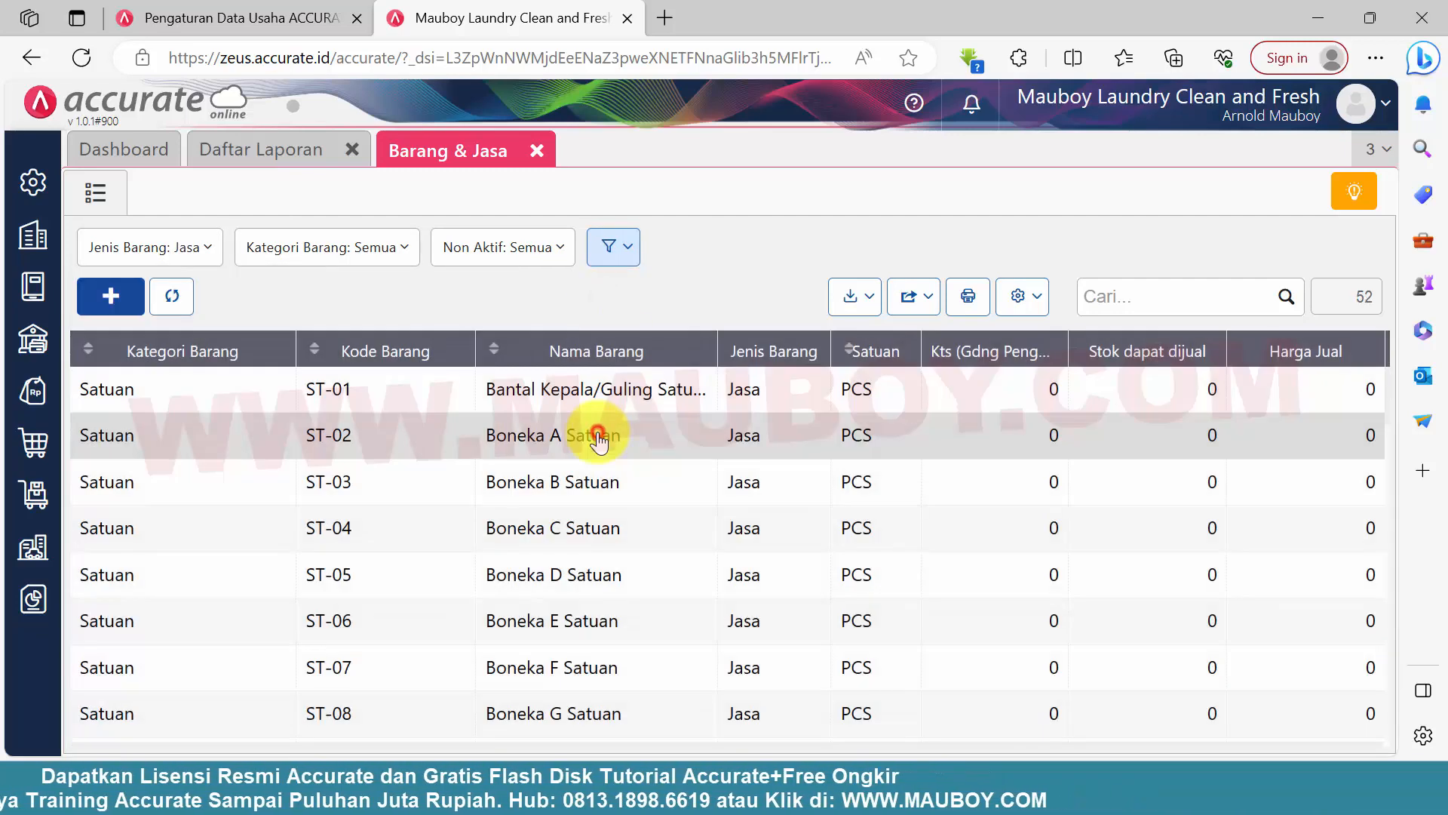
Open the Boneka A Satuan service, review its sales, account and miscellaneous details, and close it
click(591, 430)
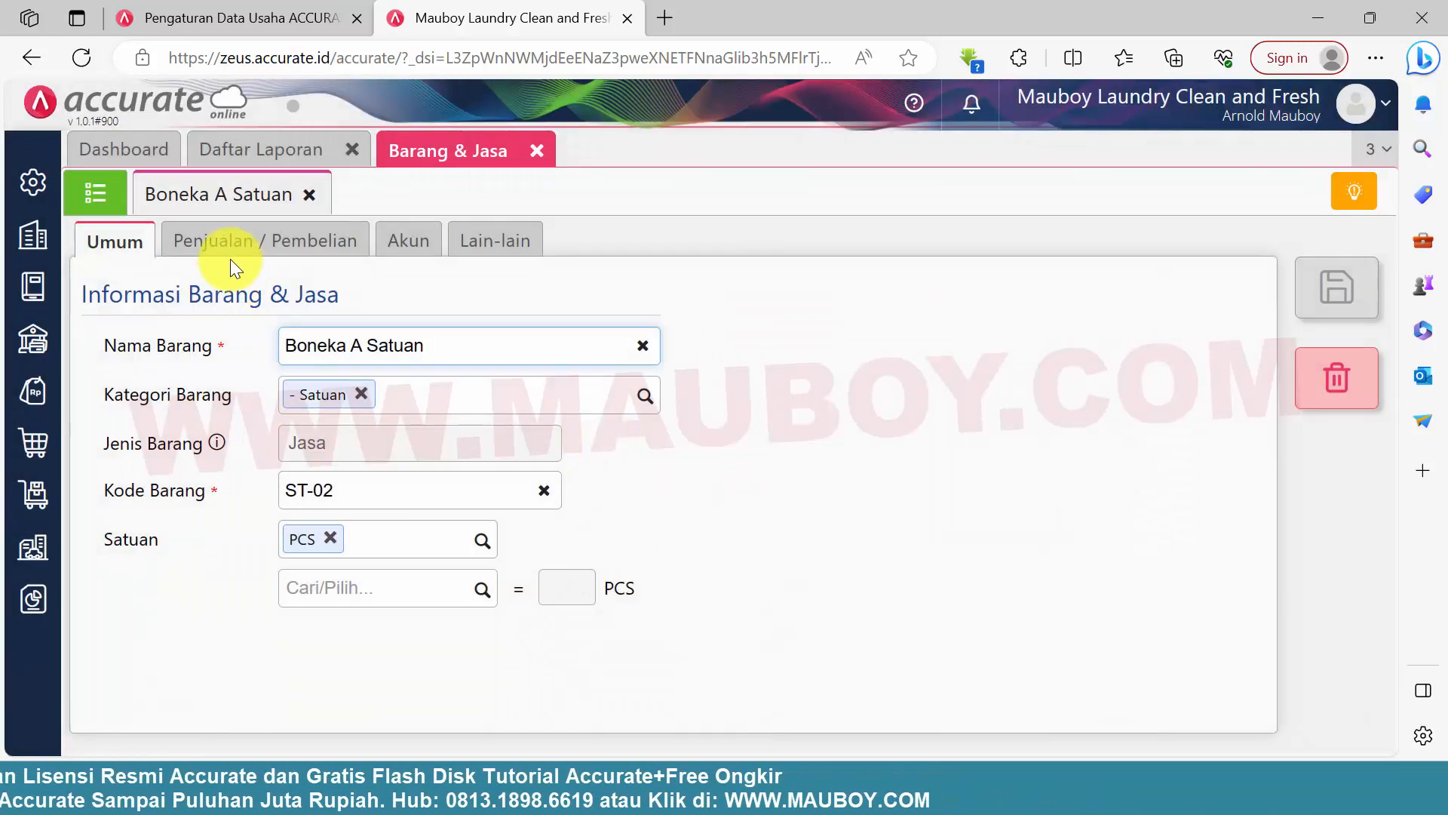
click(198, 238)
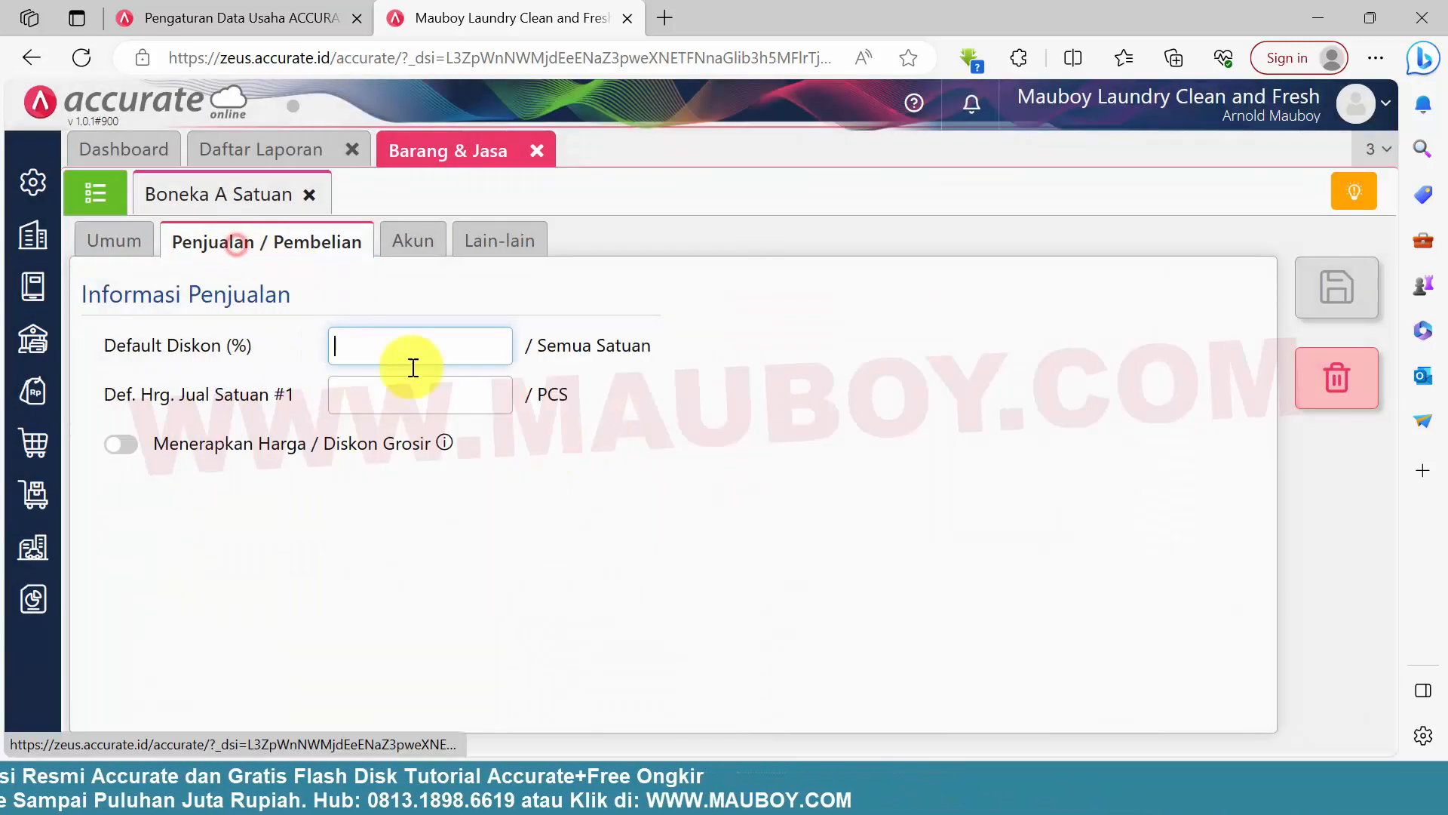
click(420, 260)
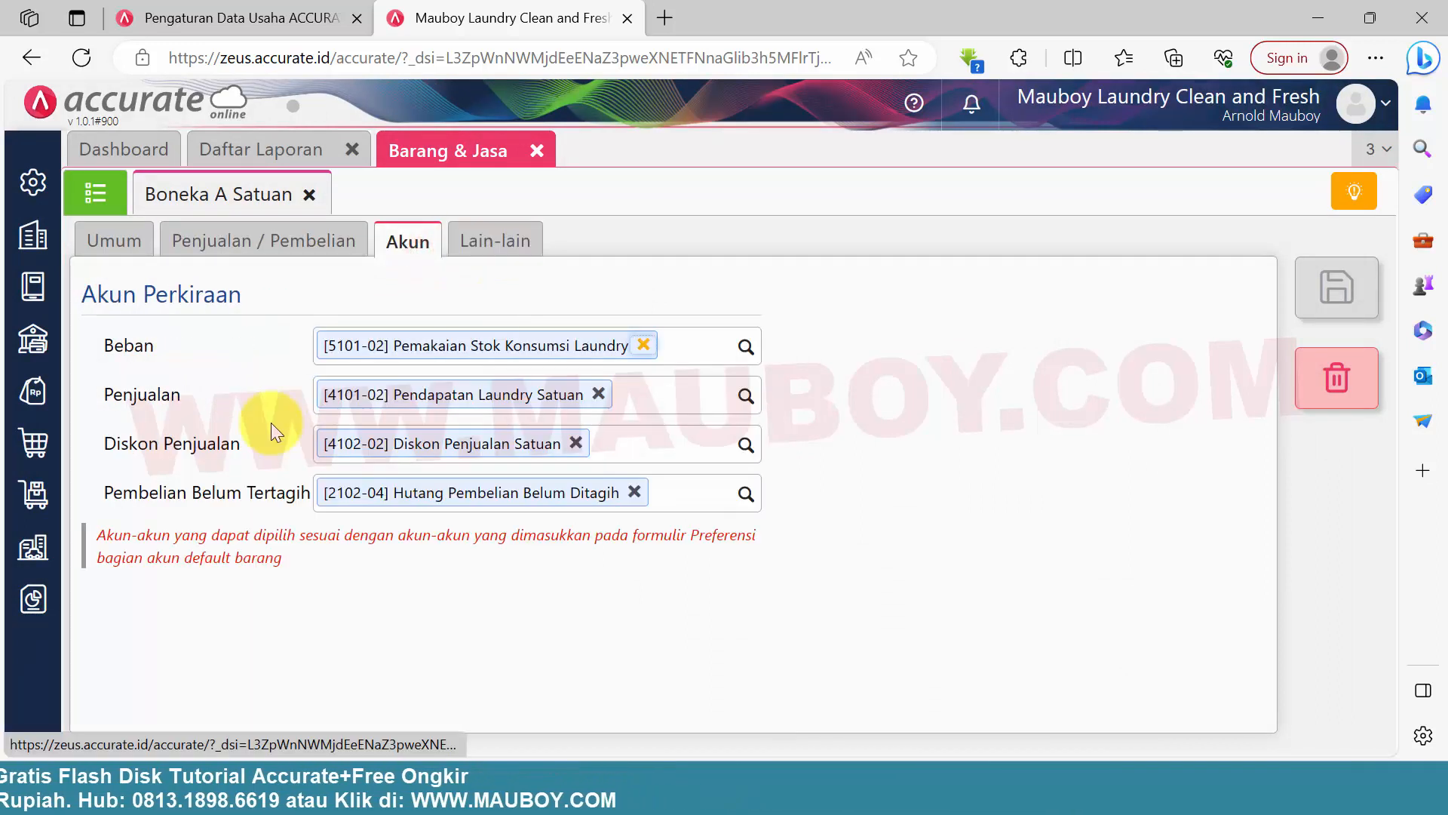
click(518, 244)
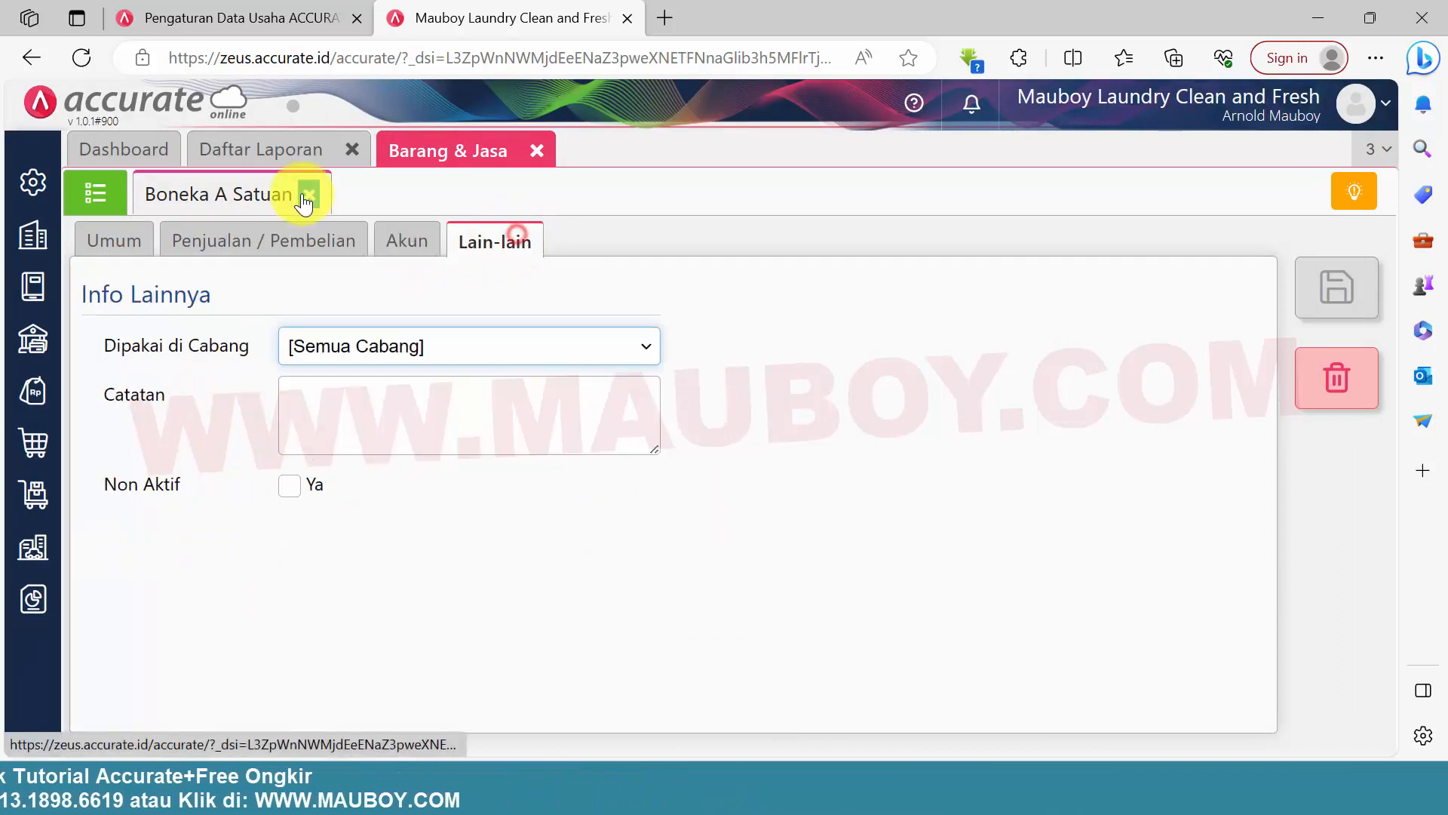
click(309, 196)
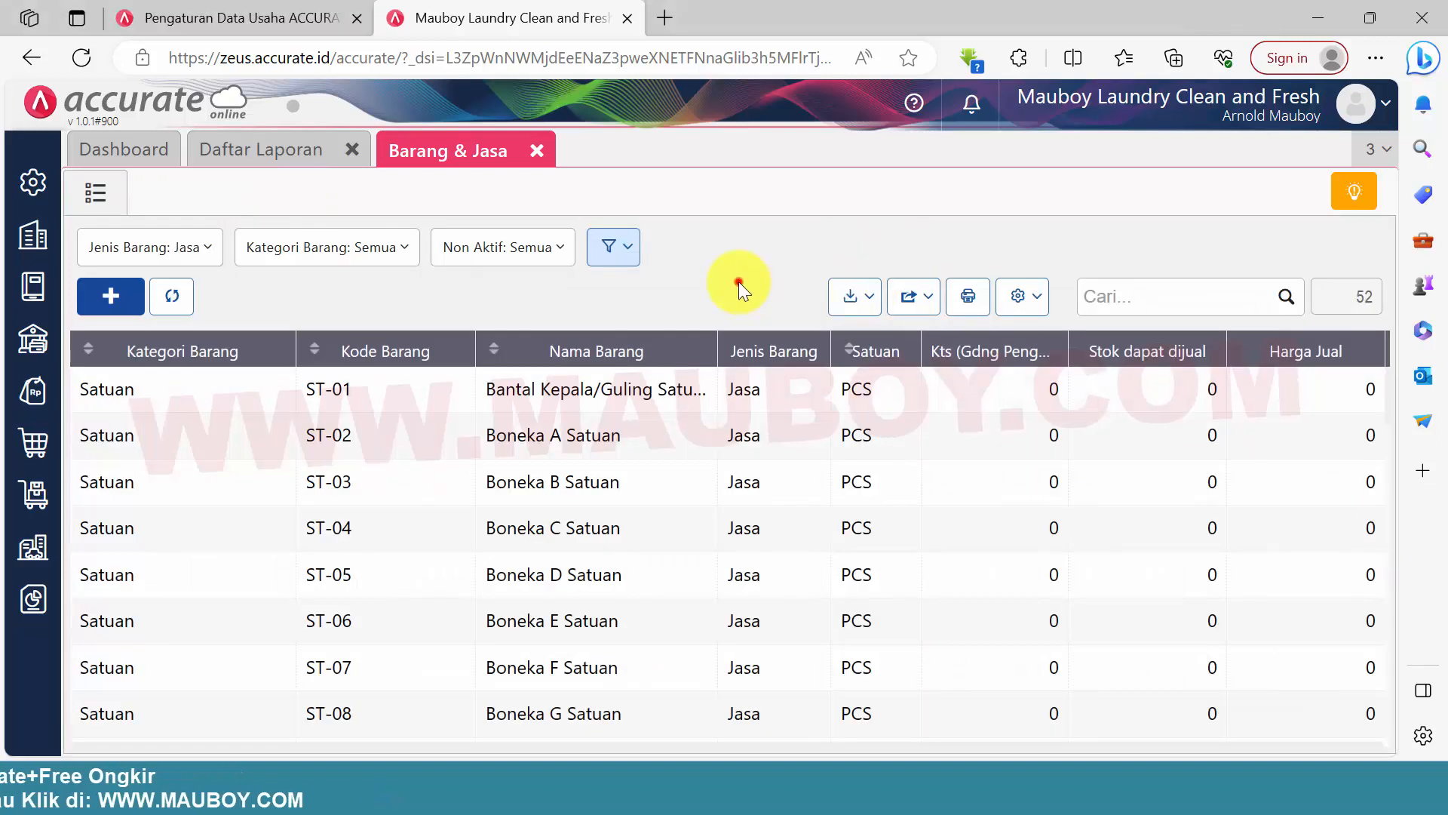
Close Barang & Jasa, refresh the Neraca (Standar) report and check the Persediaan Konsumsi Laundry balance
click(545, 150)
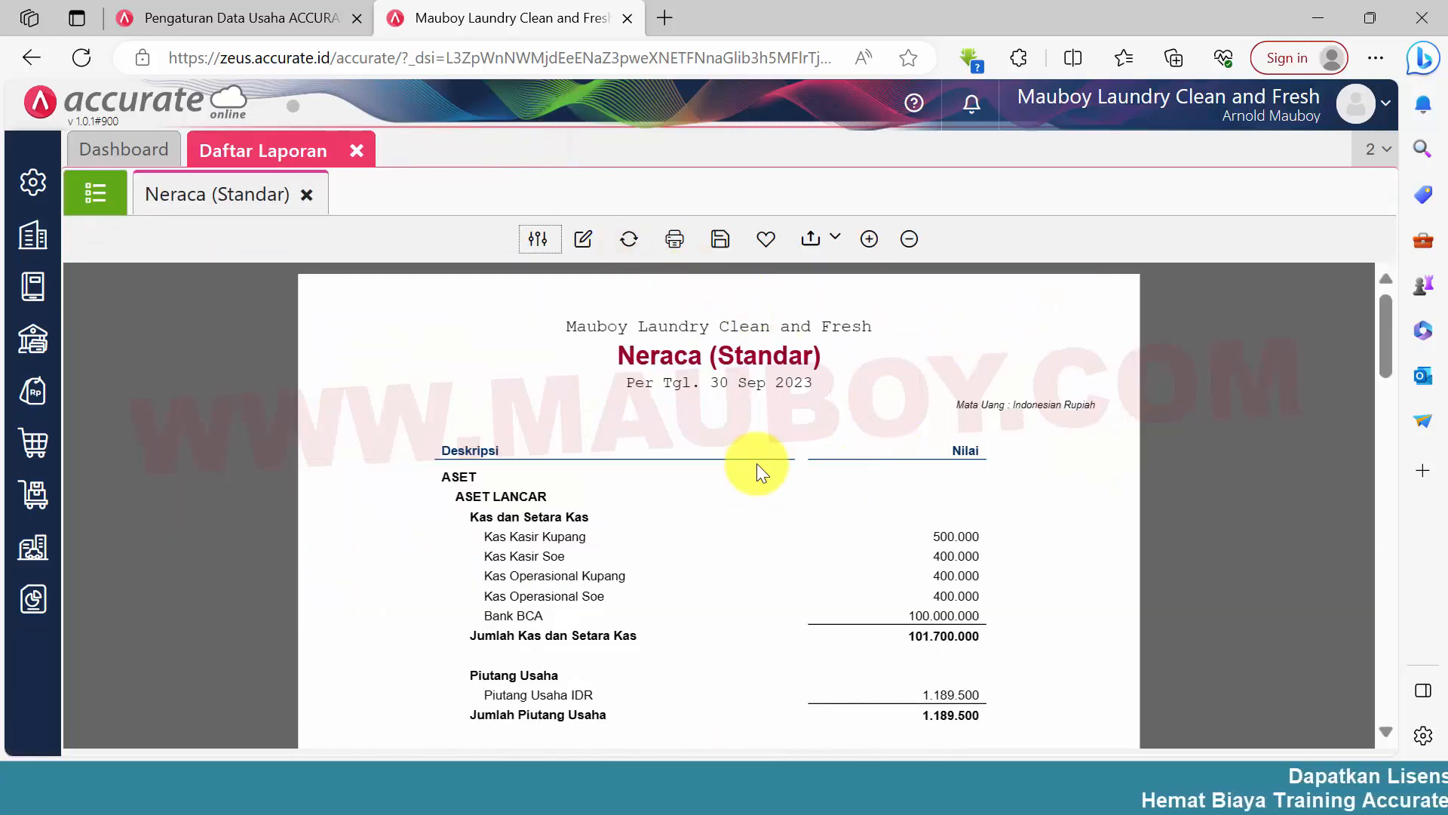
scroll(758, 463, down, 3)
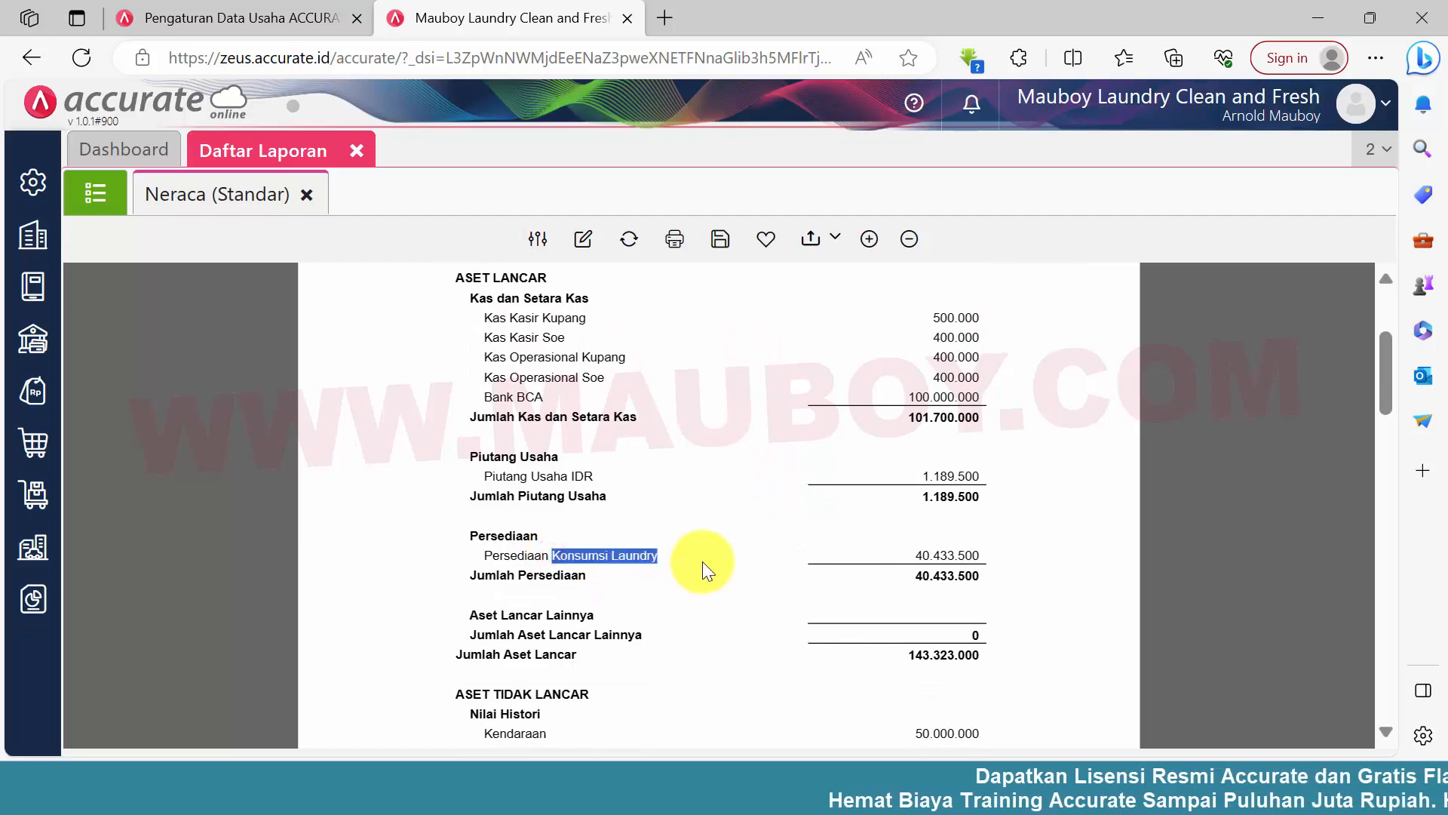
click(630, 239)
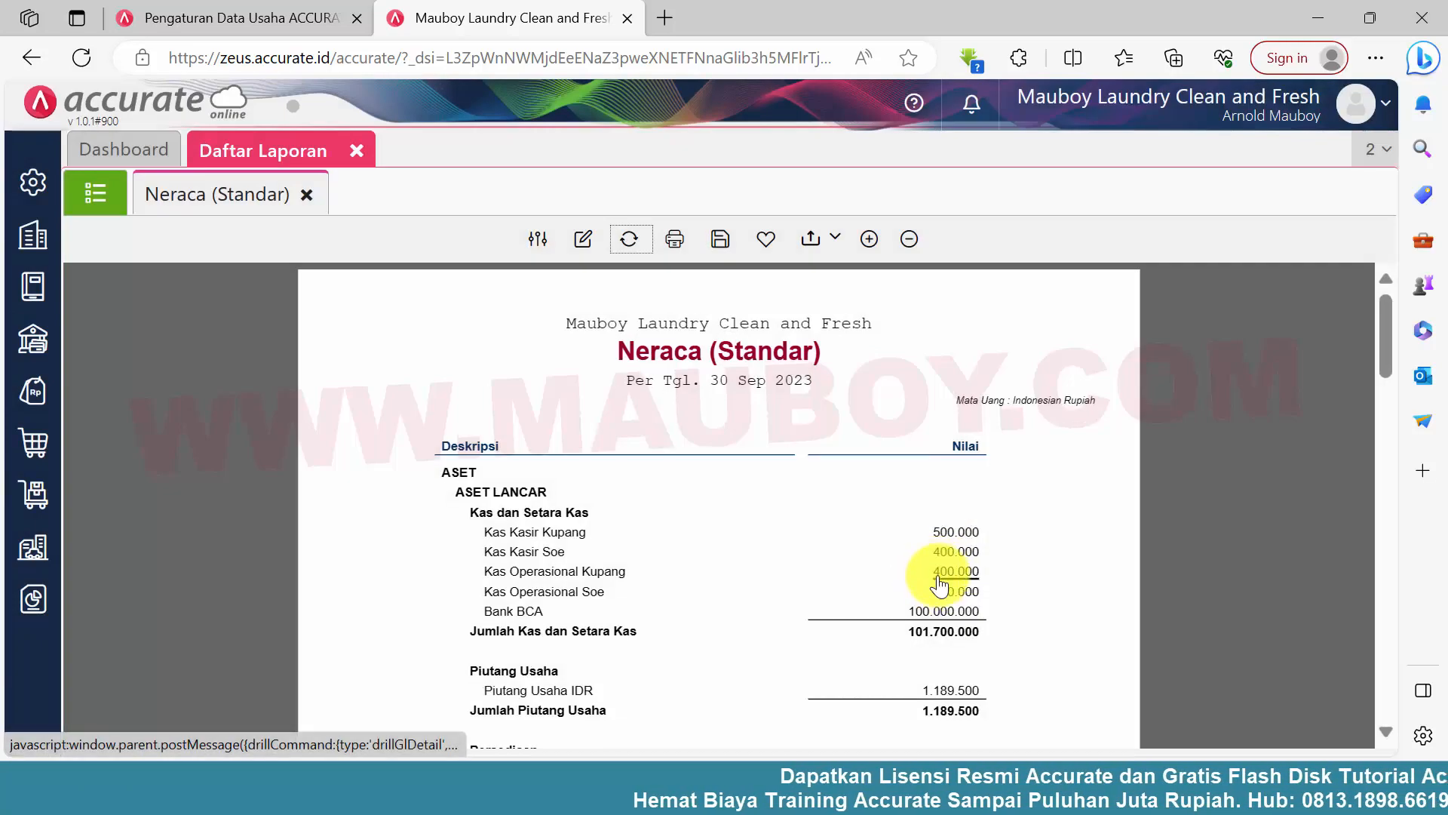
scroll(894, 497, down, 4)
drag(895, 477, 980, 487)
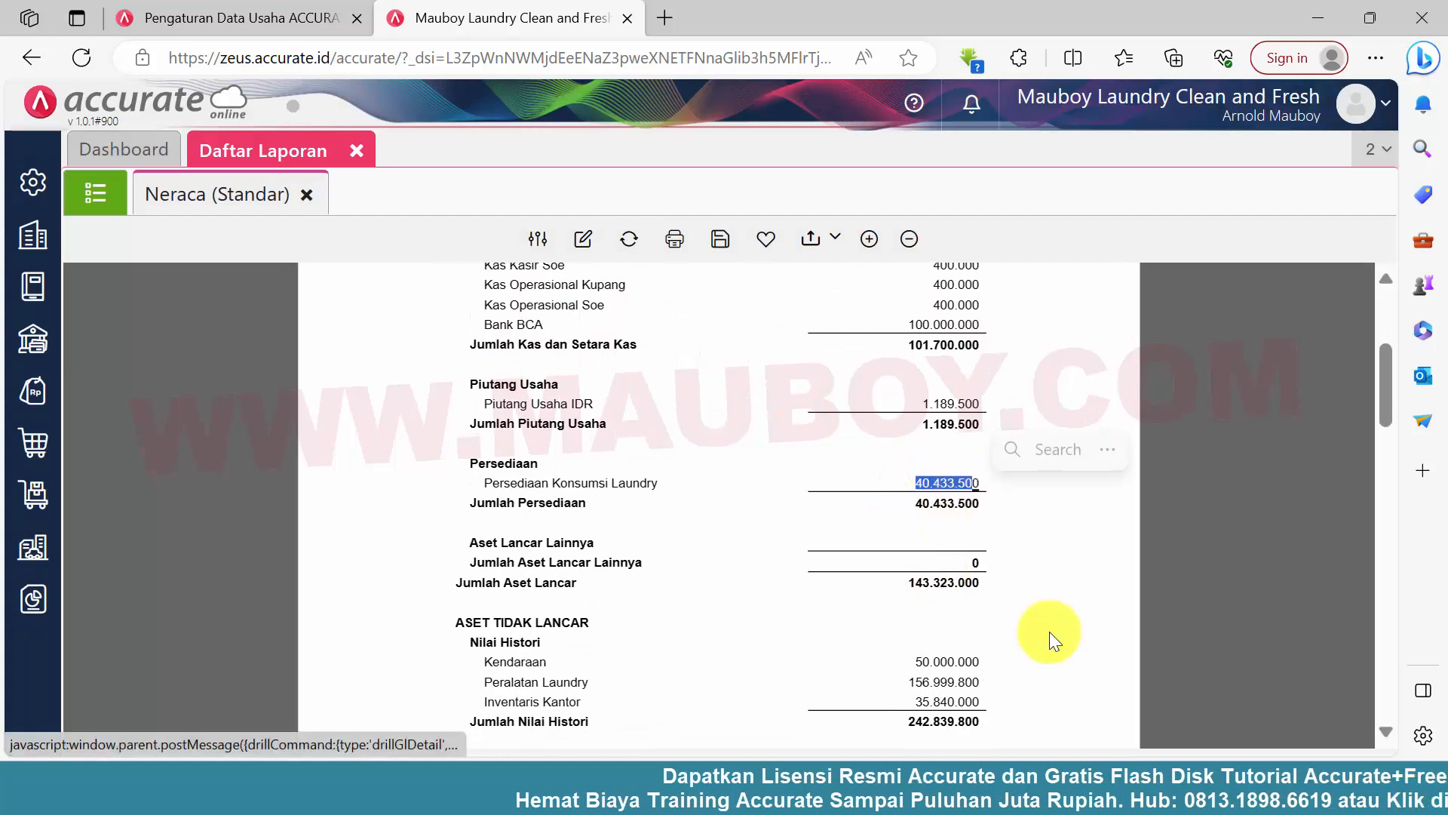
Switch to the Barang dan Jasa folder, open 4.Harga Laundry-Cabang Kupang in Excel and look through its service price list
click(698, 792)
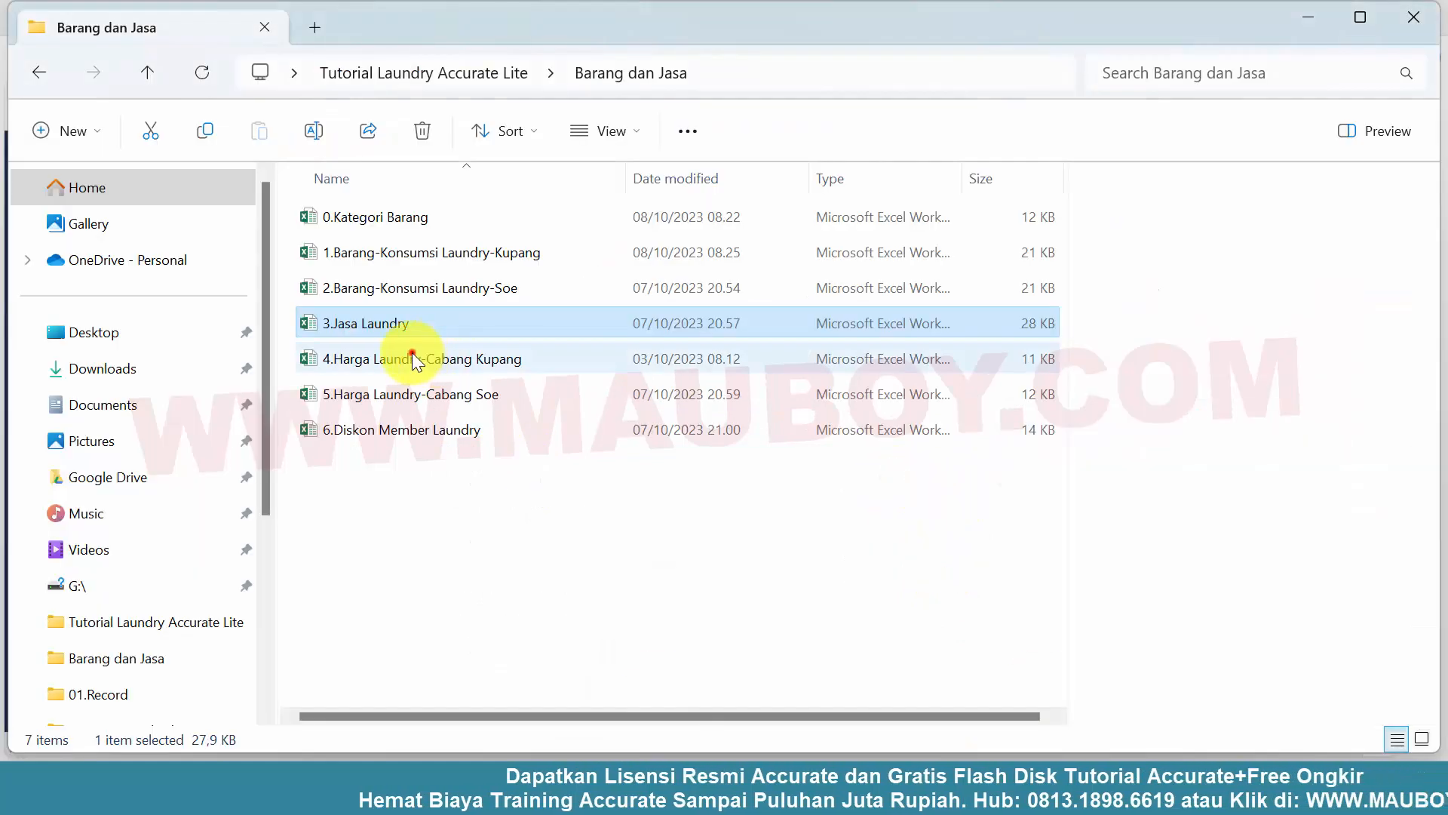
click(415, 355)
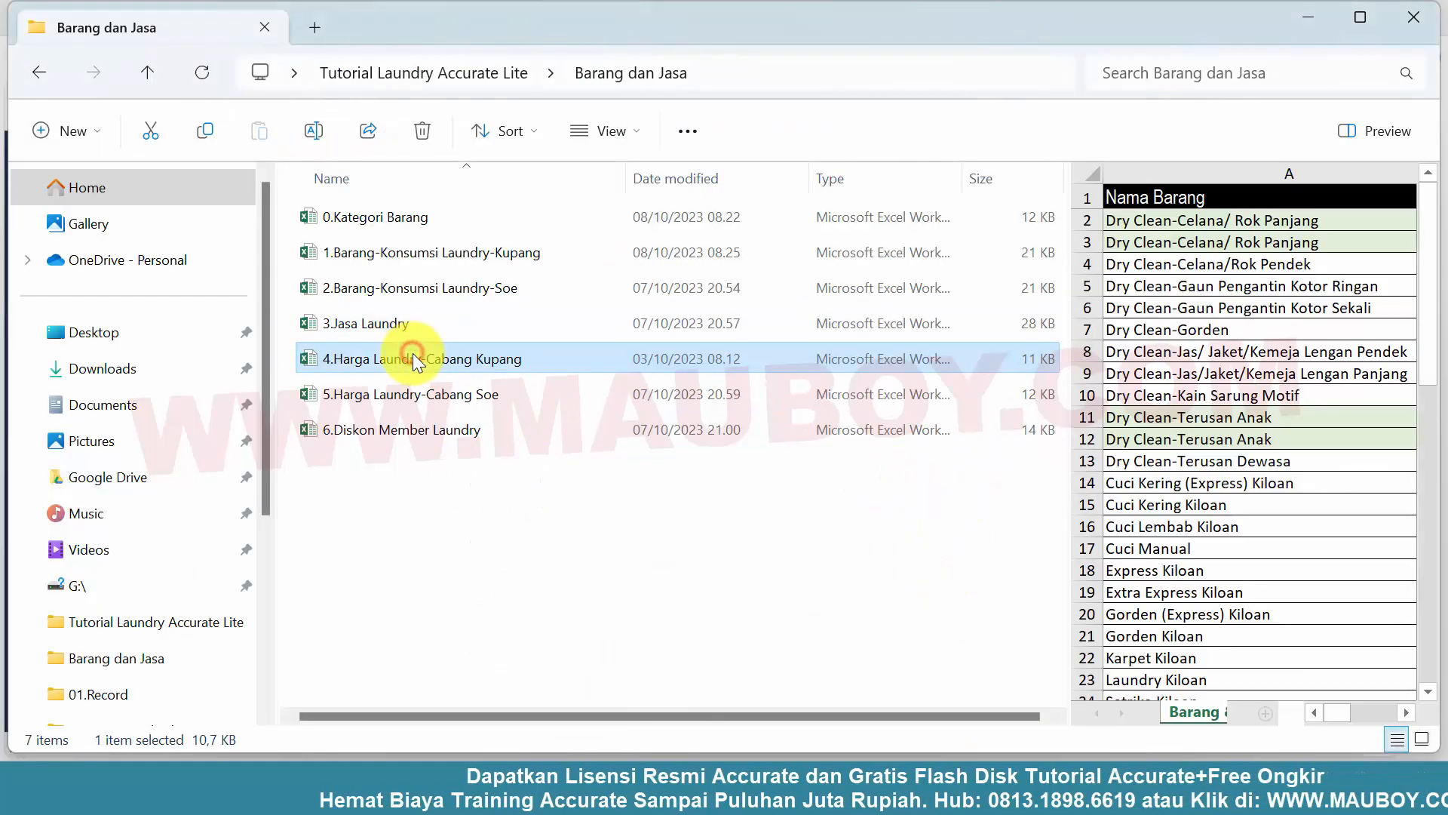
double_click(311, 354)
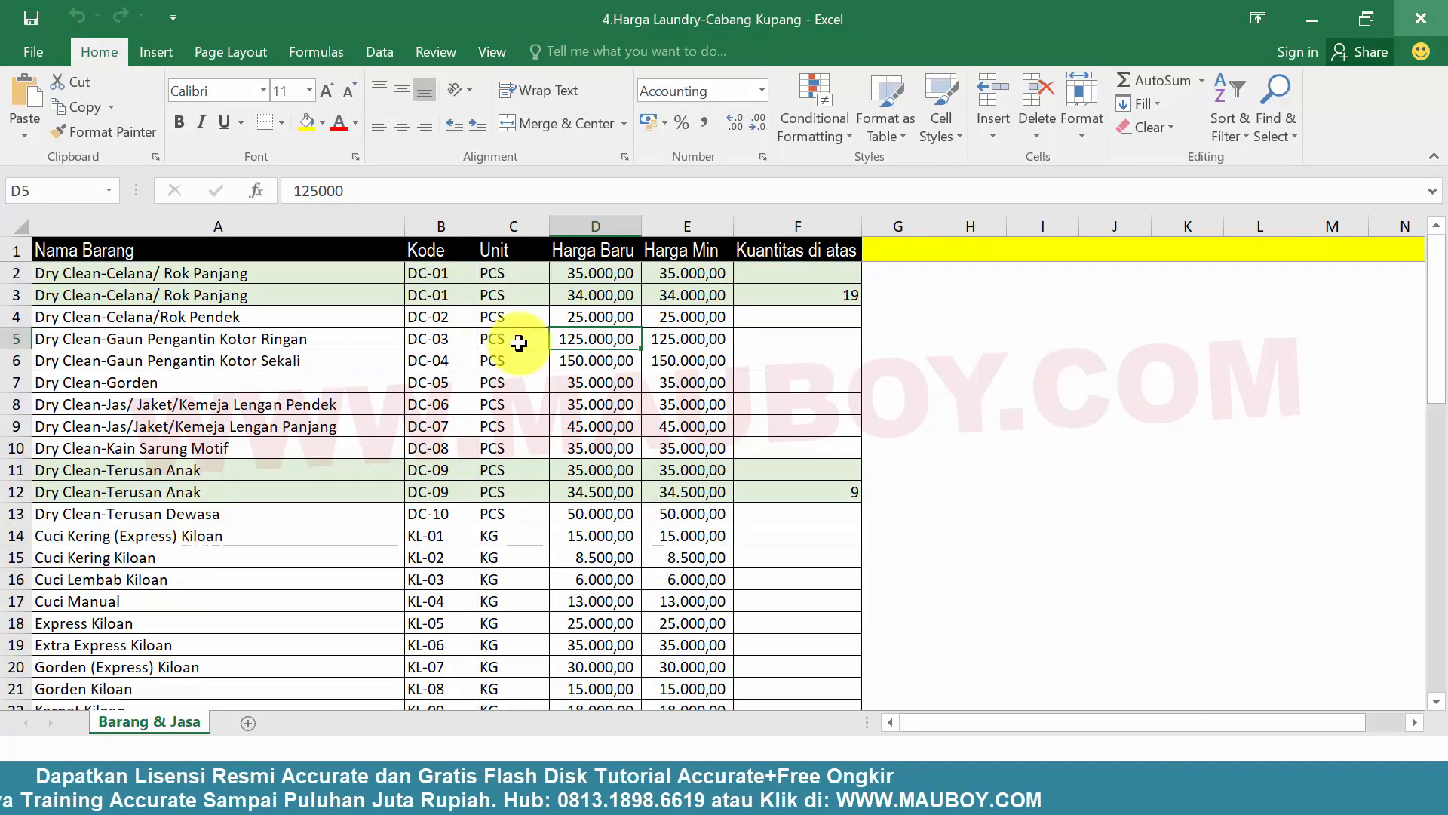
drag(16, 250, 65, 560)
click(463, 456)
scroll(467, 453, down, 16)
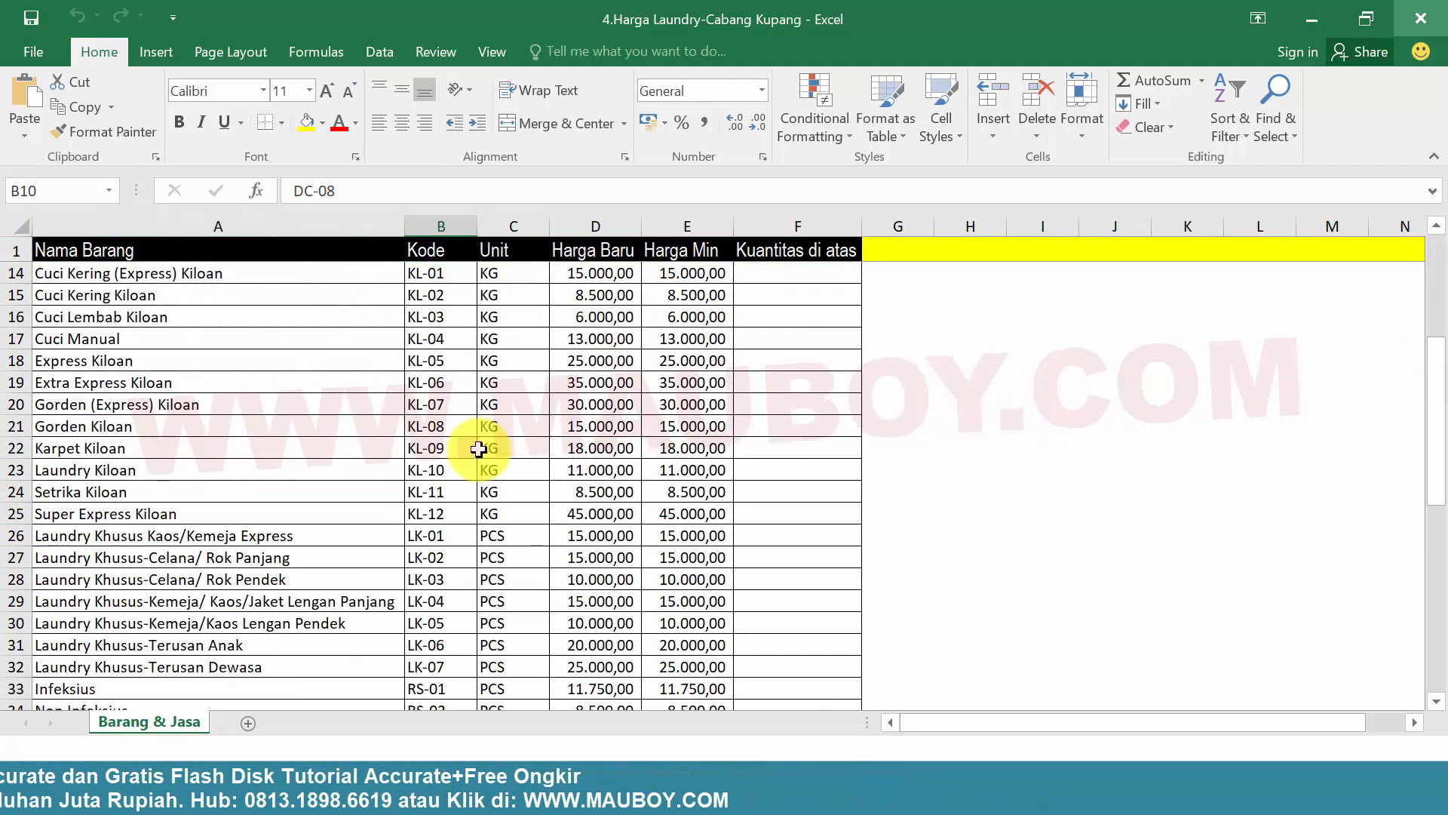
scroll(479, 449, up, 6)
scroll(480, 449, up, 10)
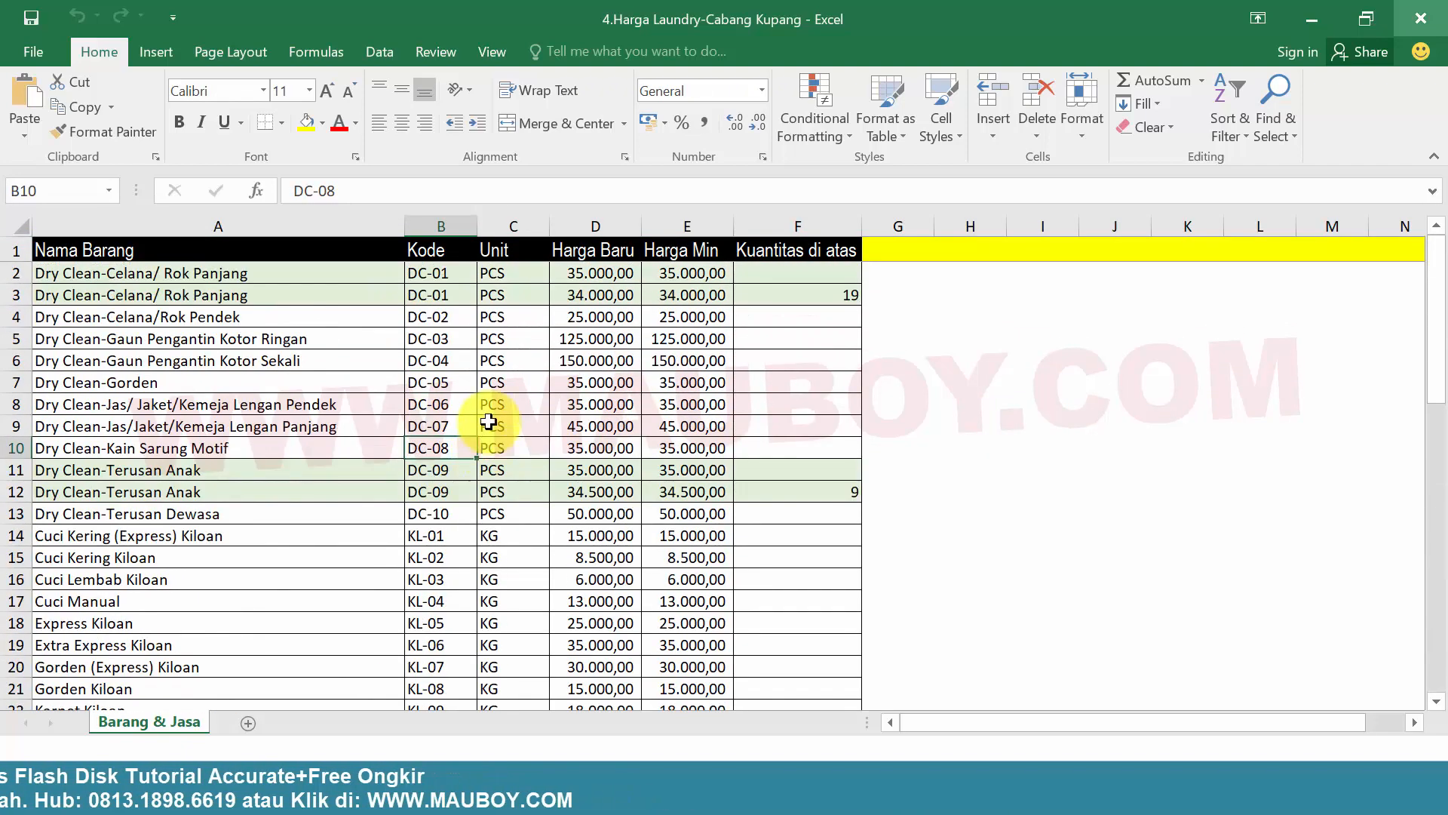
Examine the quantity-based prices for Dry Clean-Celana/ Rok Panjang and Dry Clean-Terusan Anak, and close the workbook
mouse_move(13, 273)
mouse_down()
mouse_move(27, 302)
mouse_move(21, 278)
mouse_up()
click(101, 294)
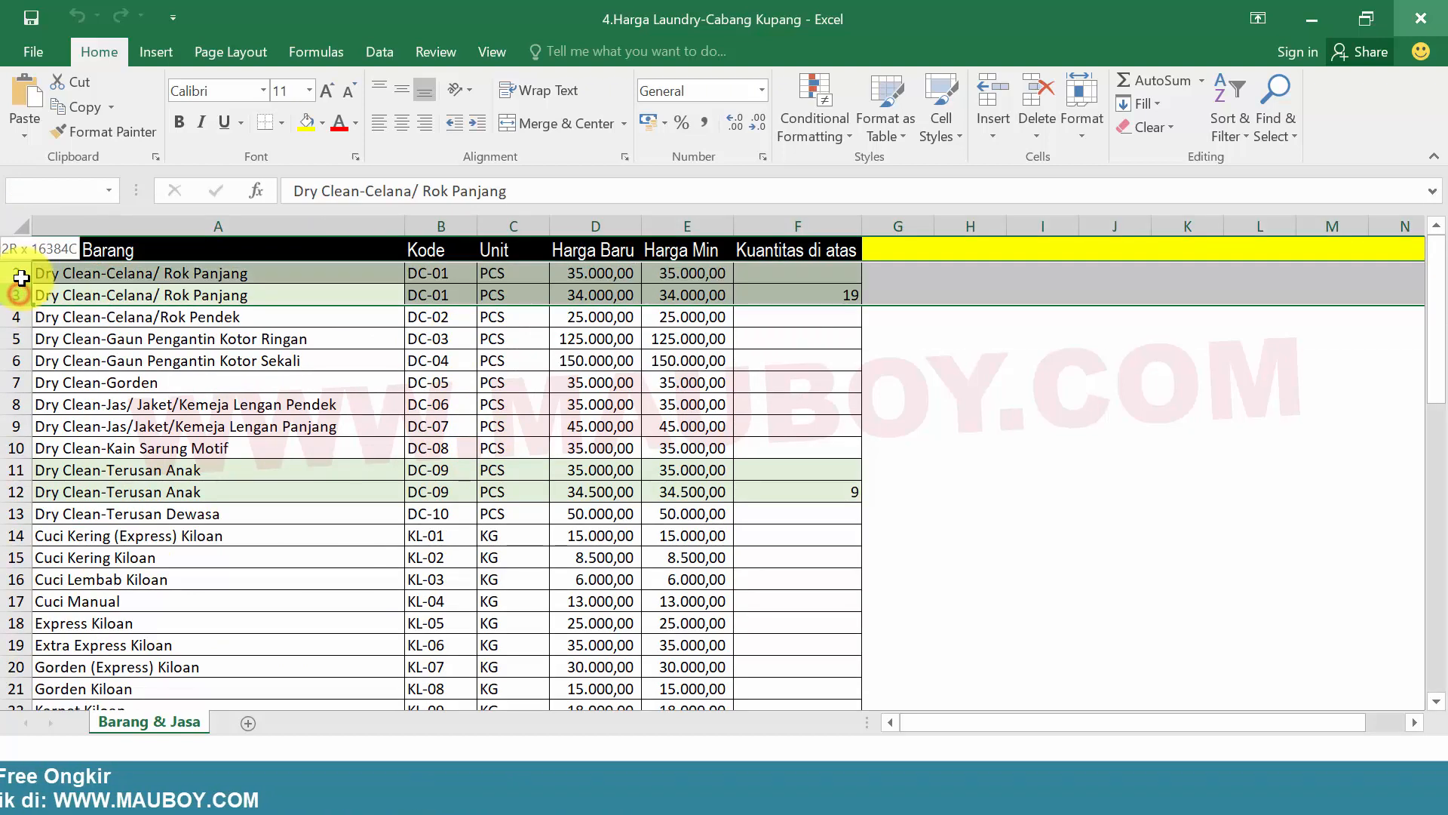
mouse_move(10, 472)
mouse_down()
mouse_move(23, 500)
mouse_move(20, 467)
mouse_up()
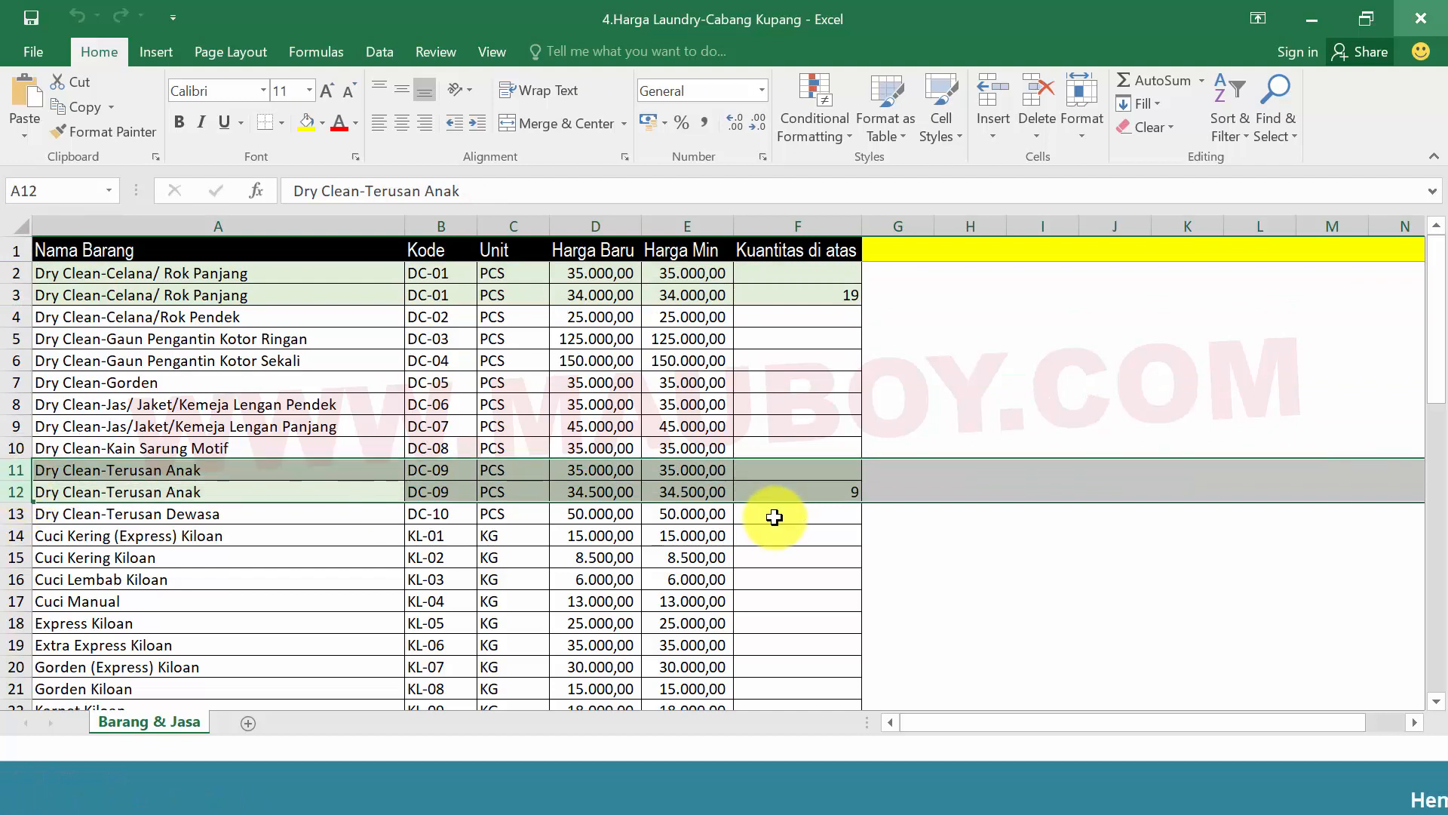
click(784, 494)
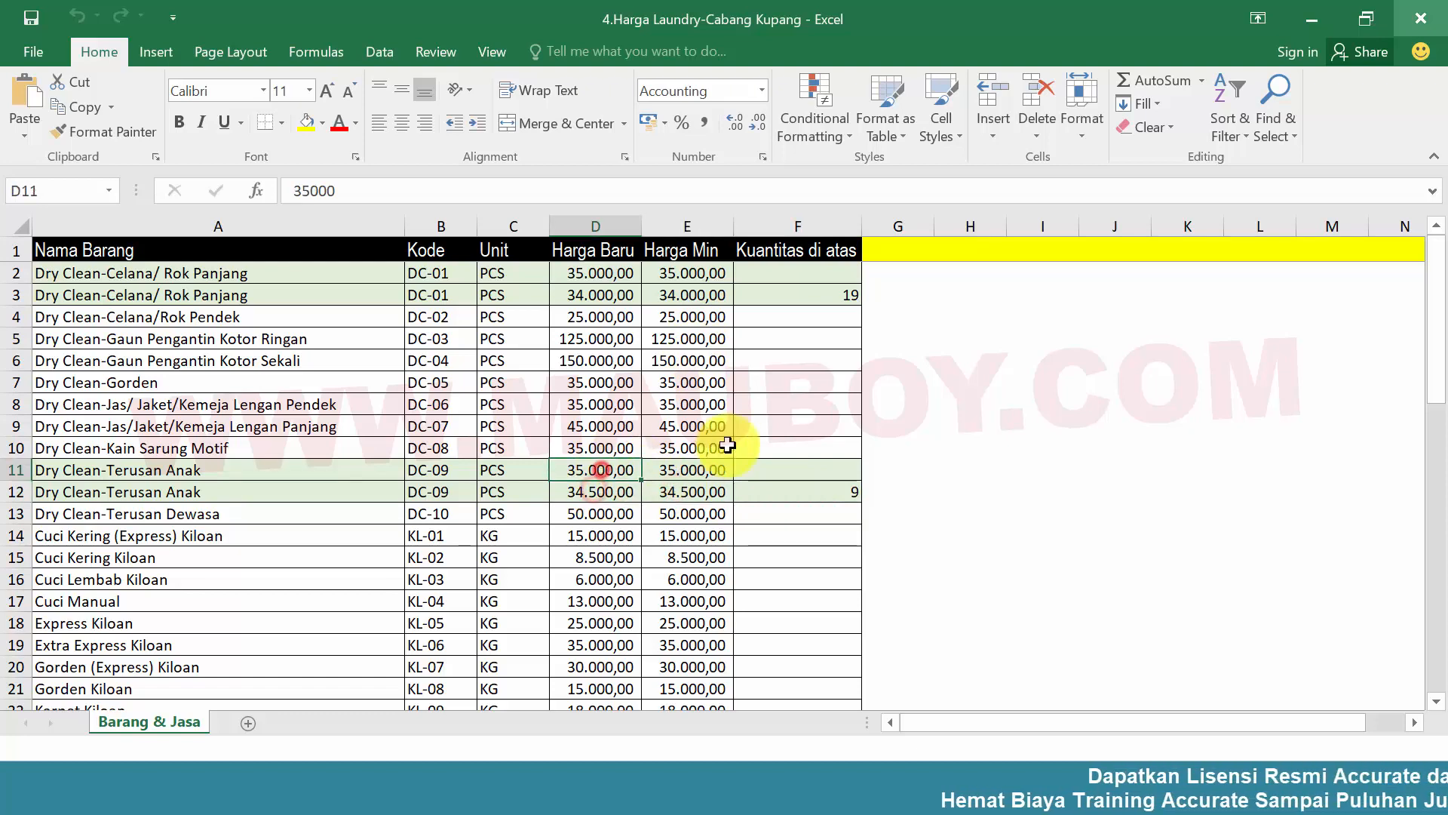
click(792, 400)
scroll(792, 399, down, 4)
scroll(792, 400, up, 4)
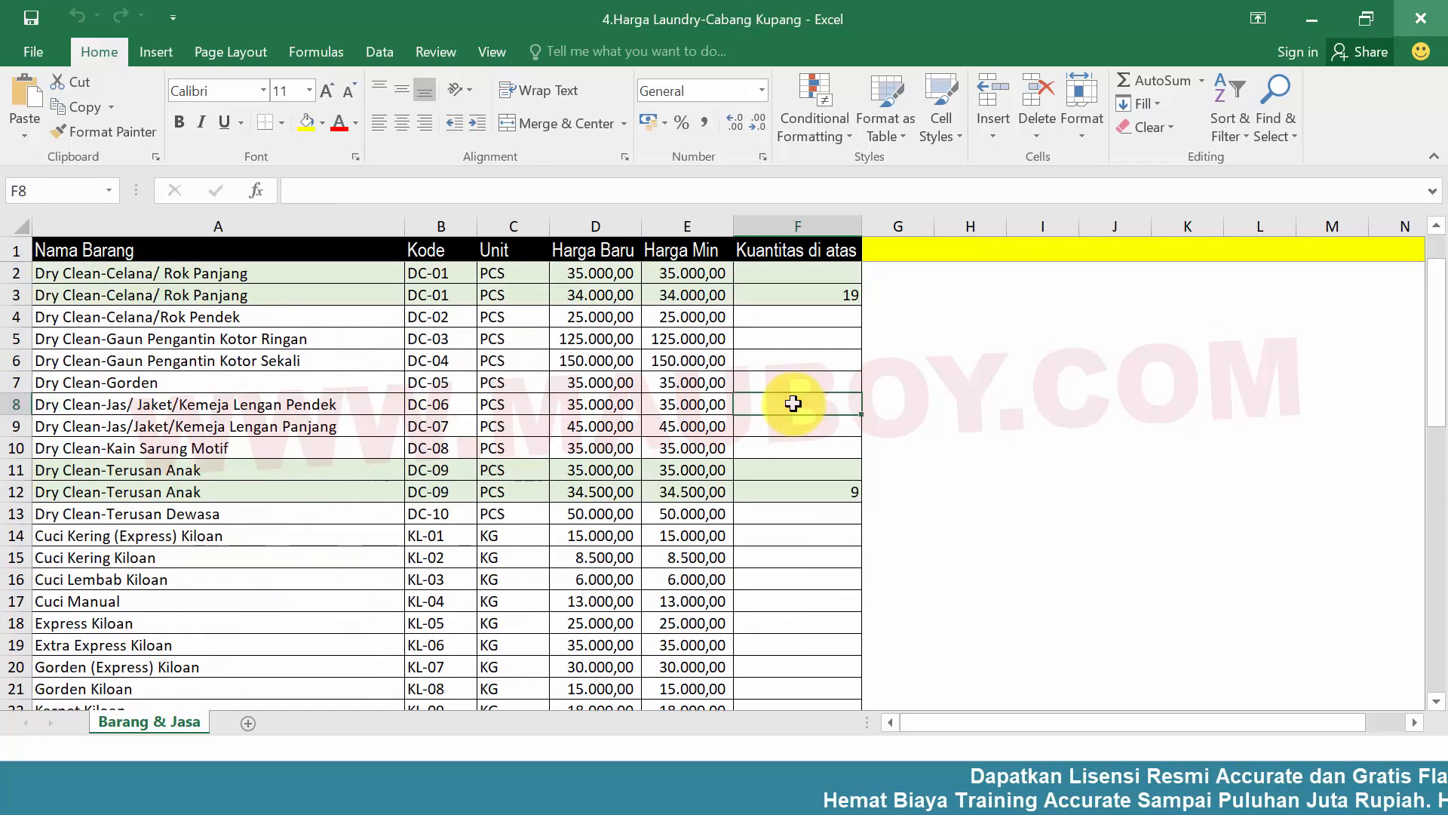
click(559, 338)
click(1422, 23)
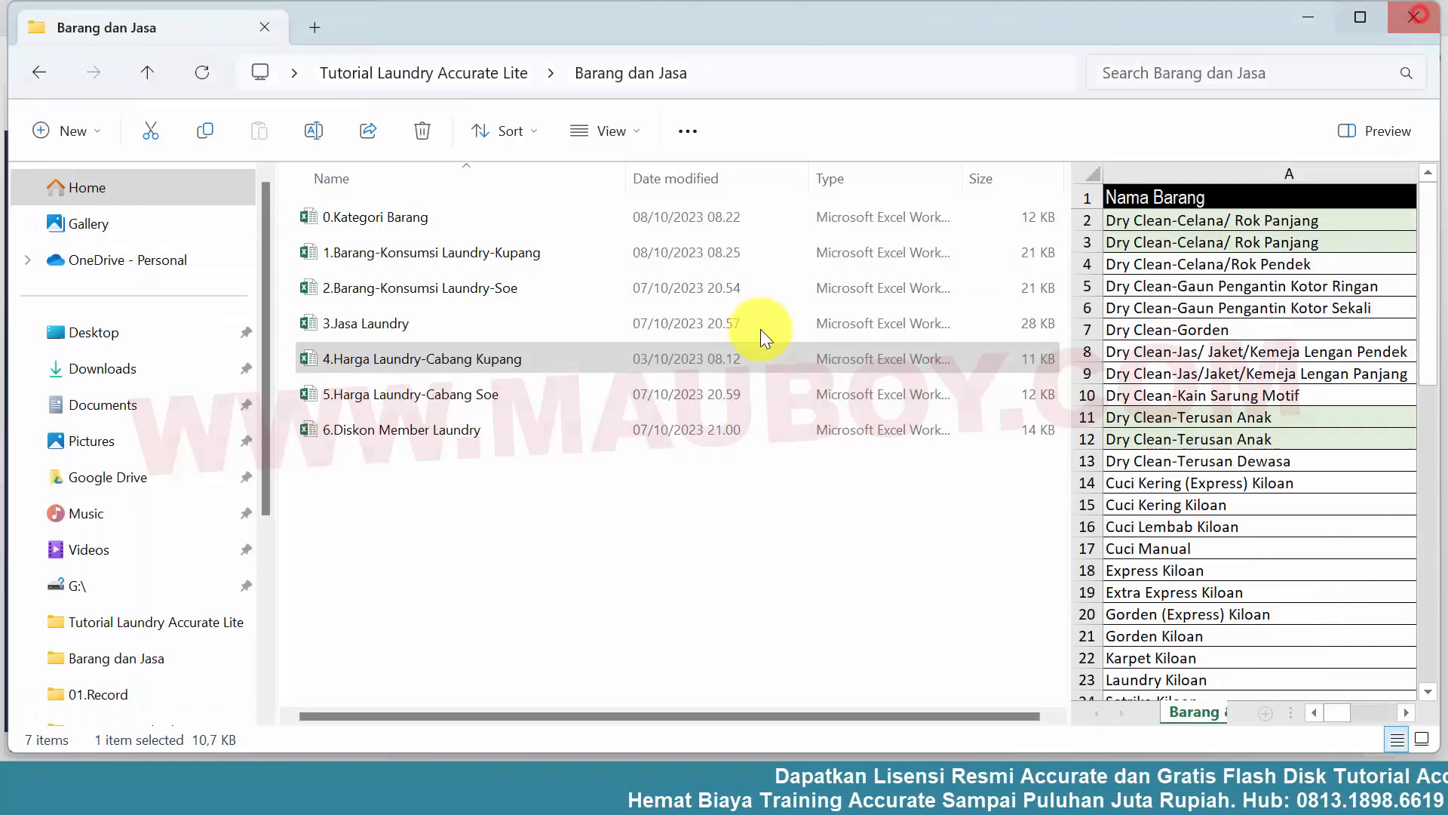
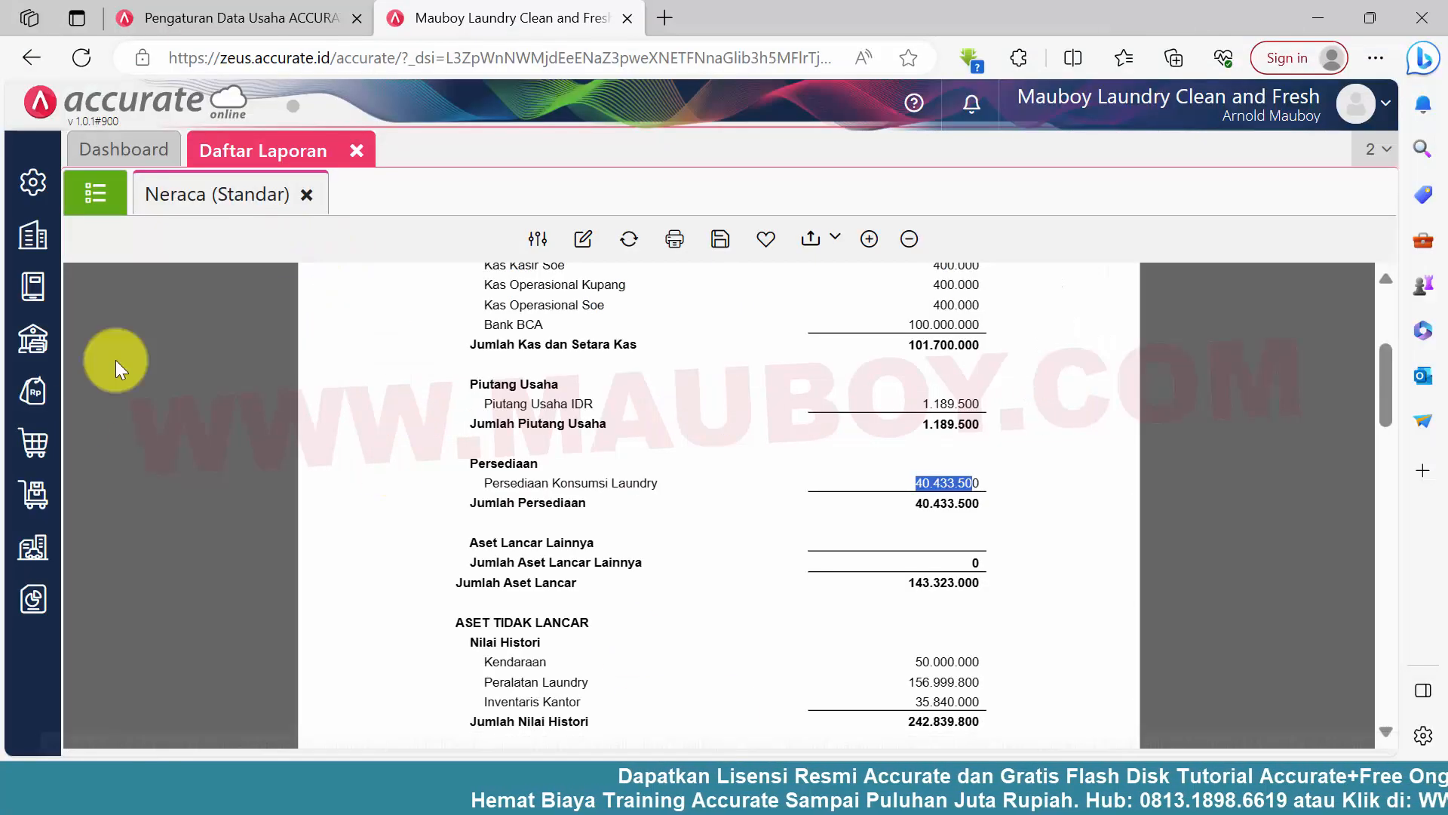
Start a new Penyesuaian Harga/Diskon for sales category Umum, applying to the Kupang branch and effective from 01/10/2023
click(31, 391)
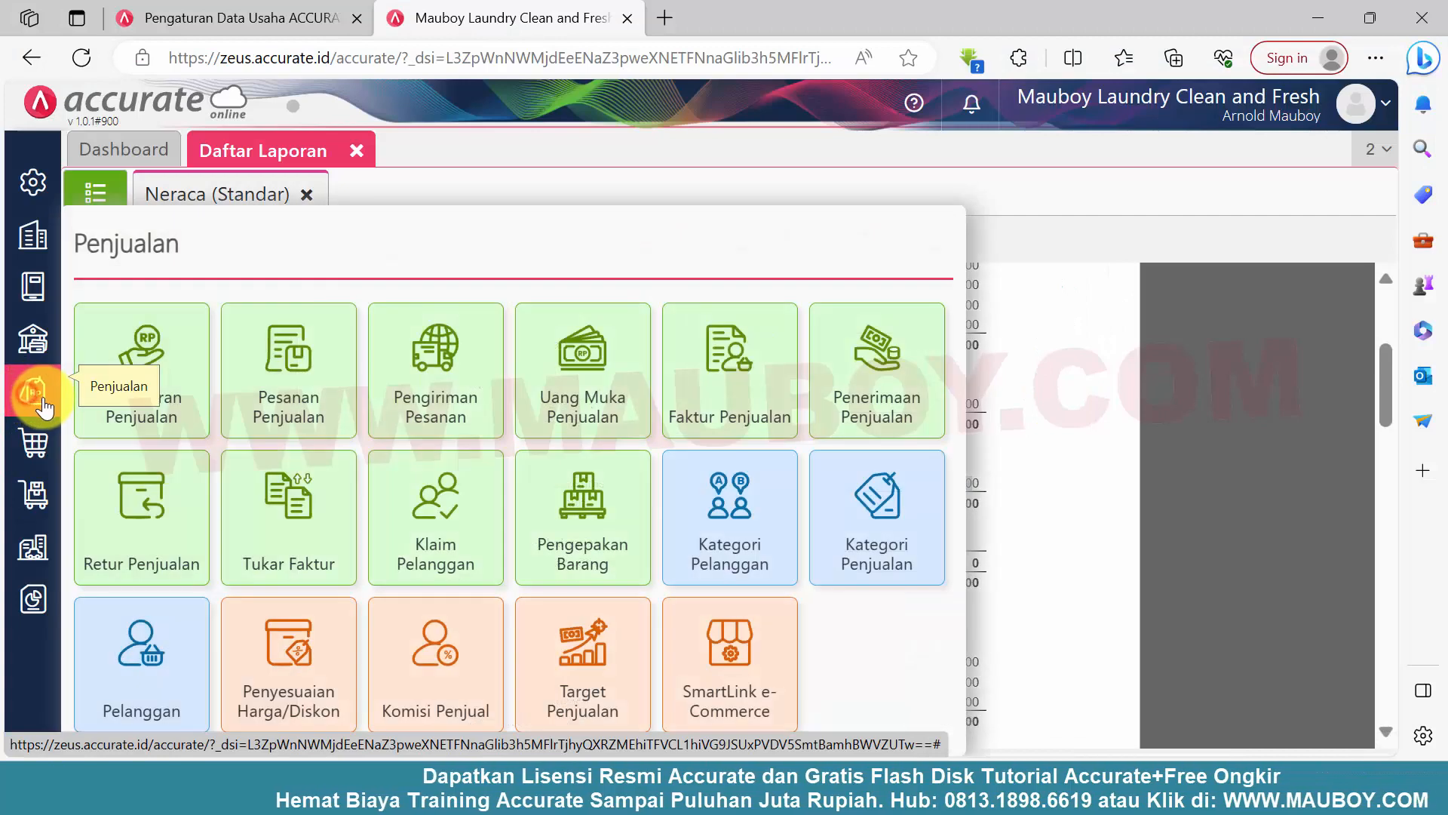
click(292, 679)
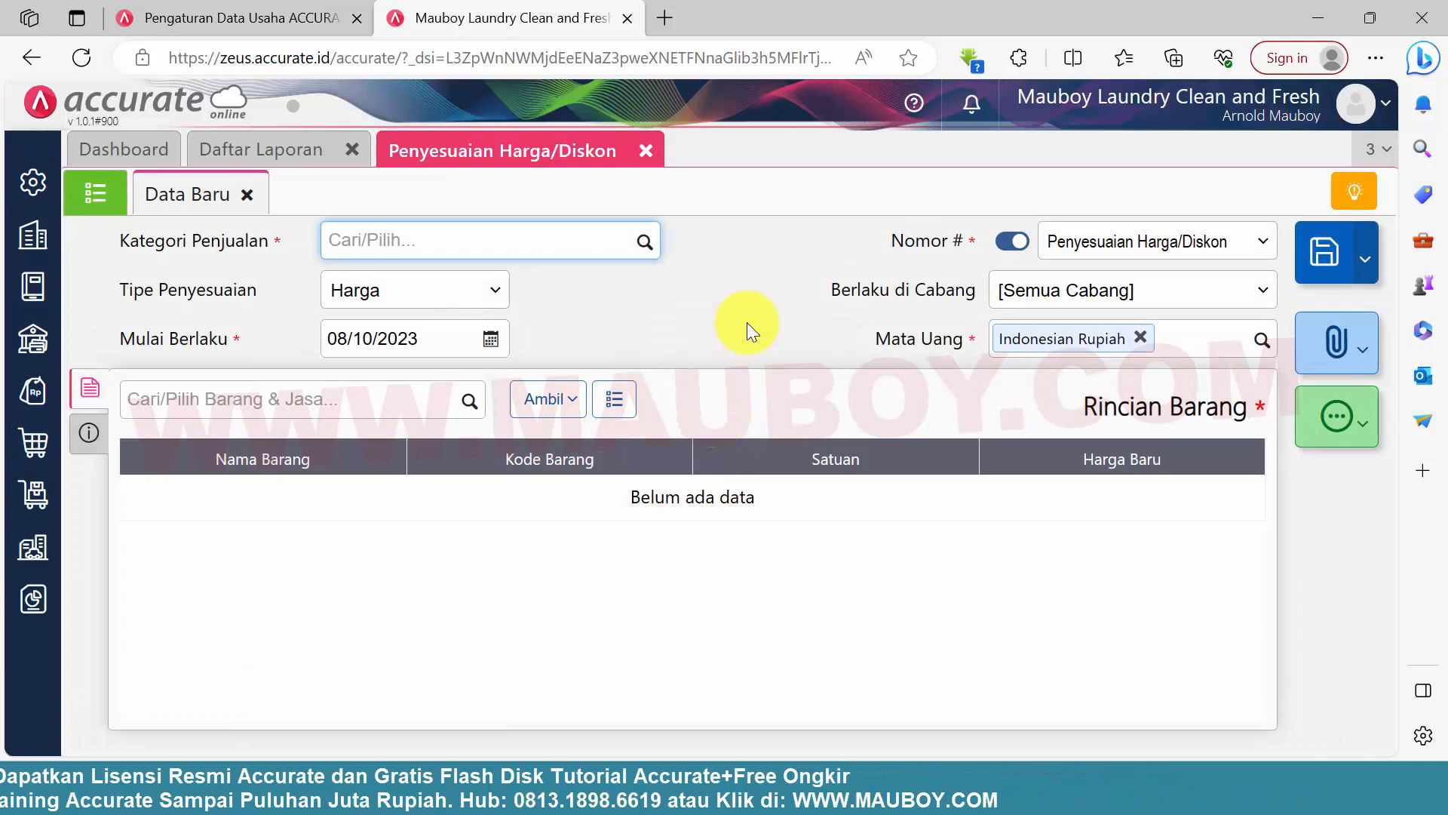
click(646, 241)
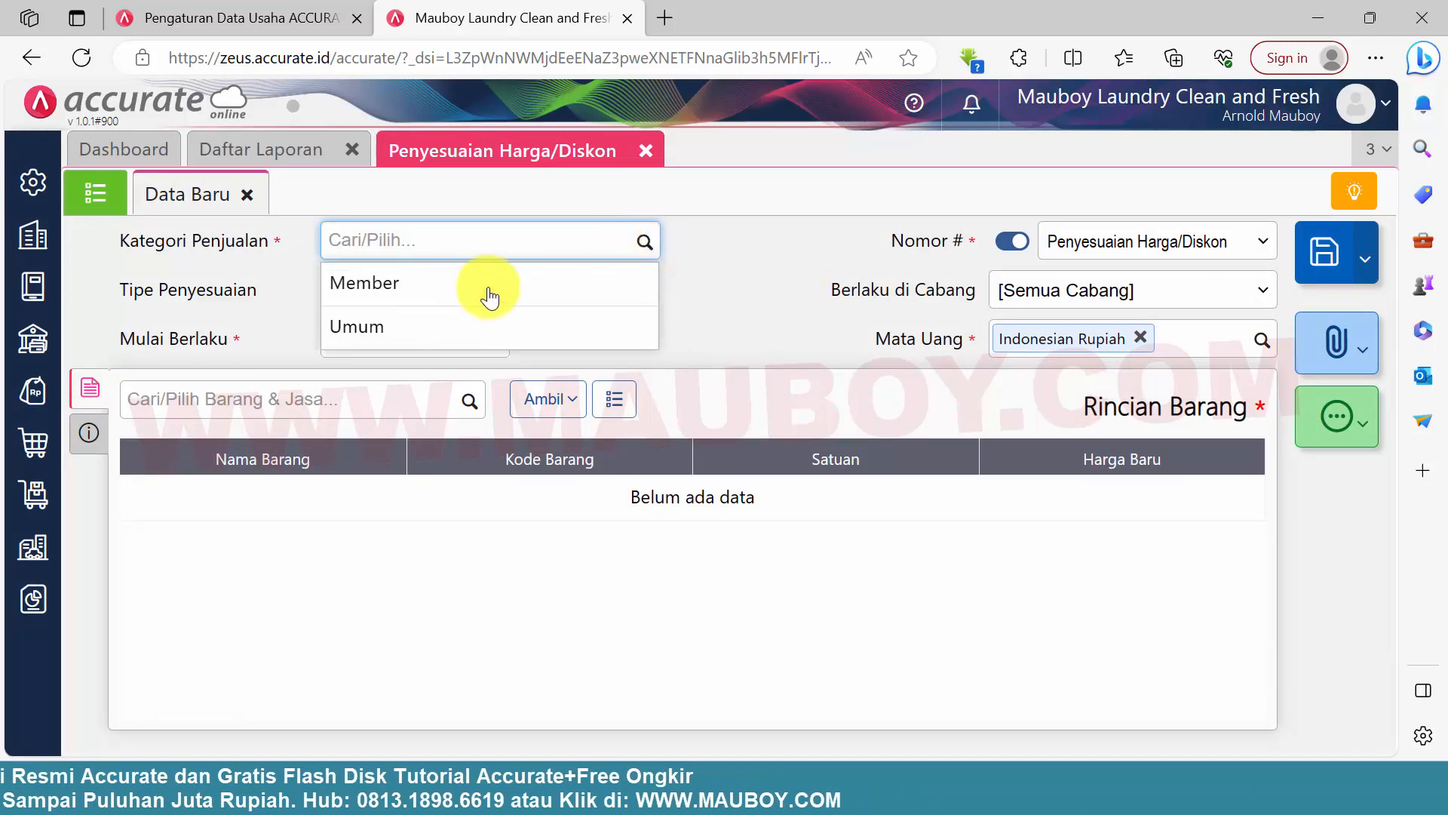
click(456, 337)
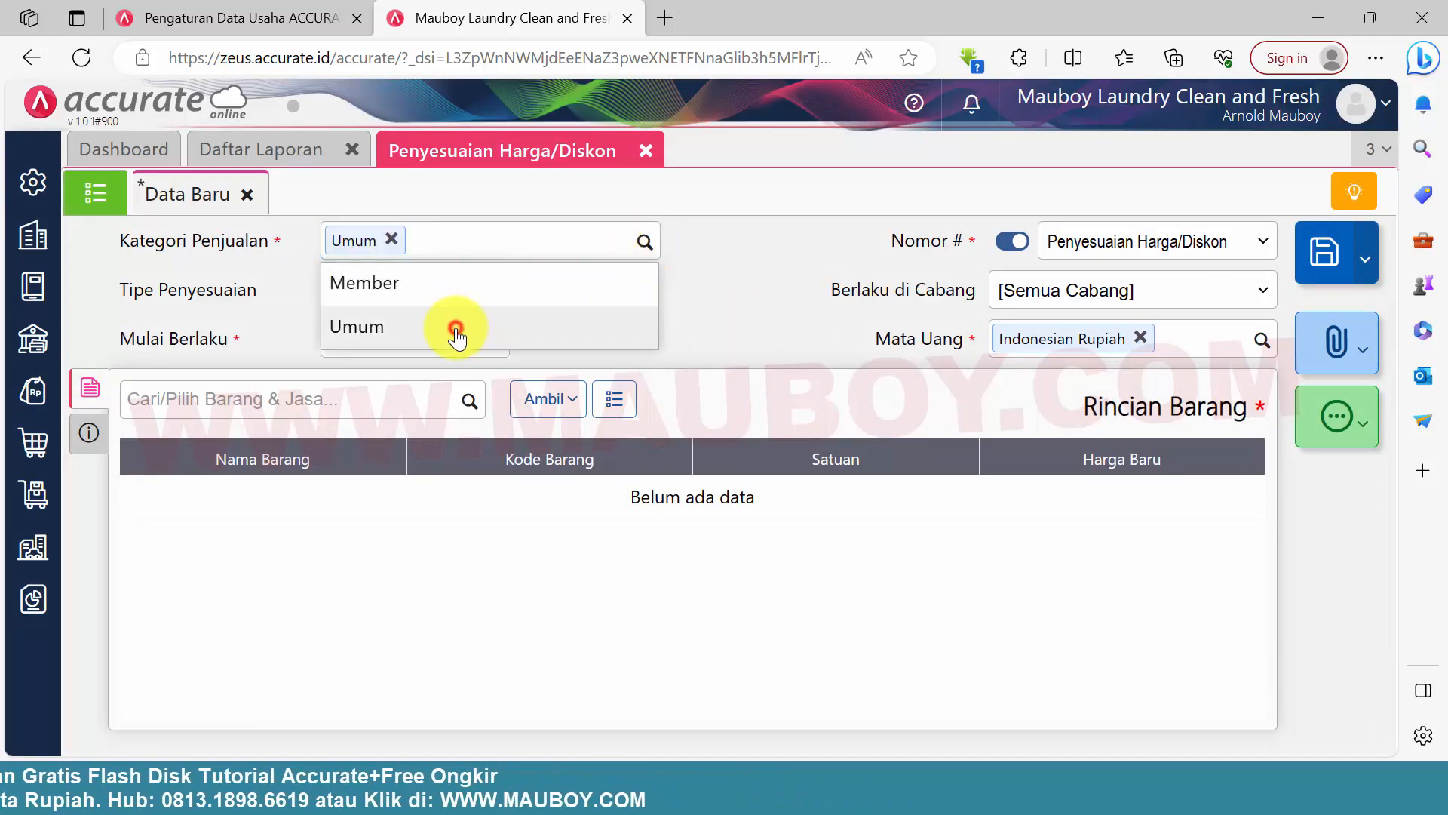
click(1032, 304)
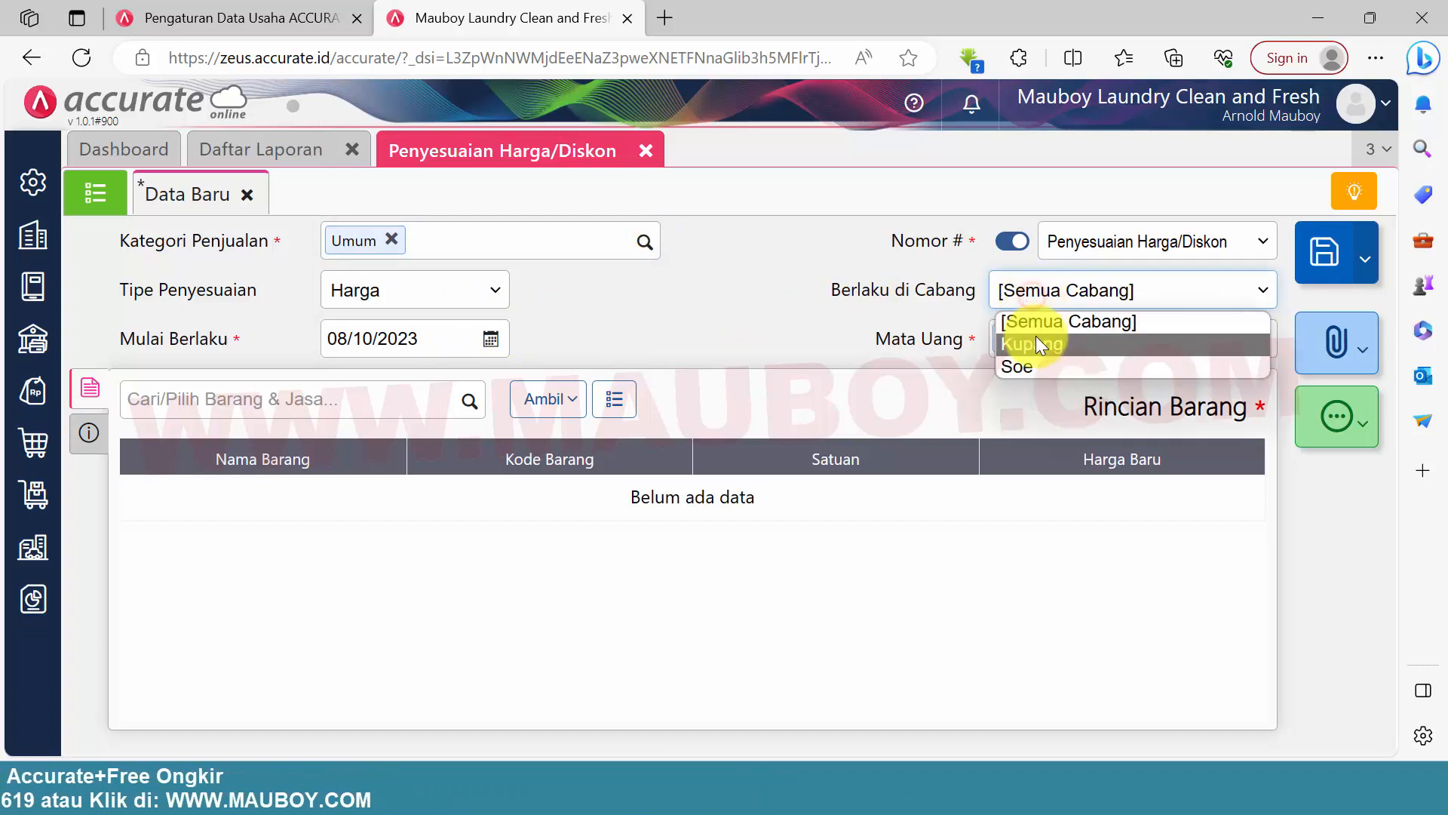
click(1036, 341)
click(486, 343)
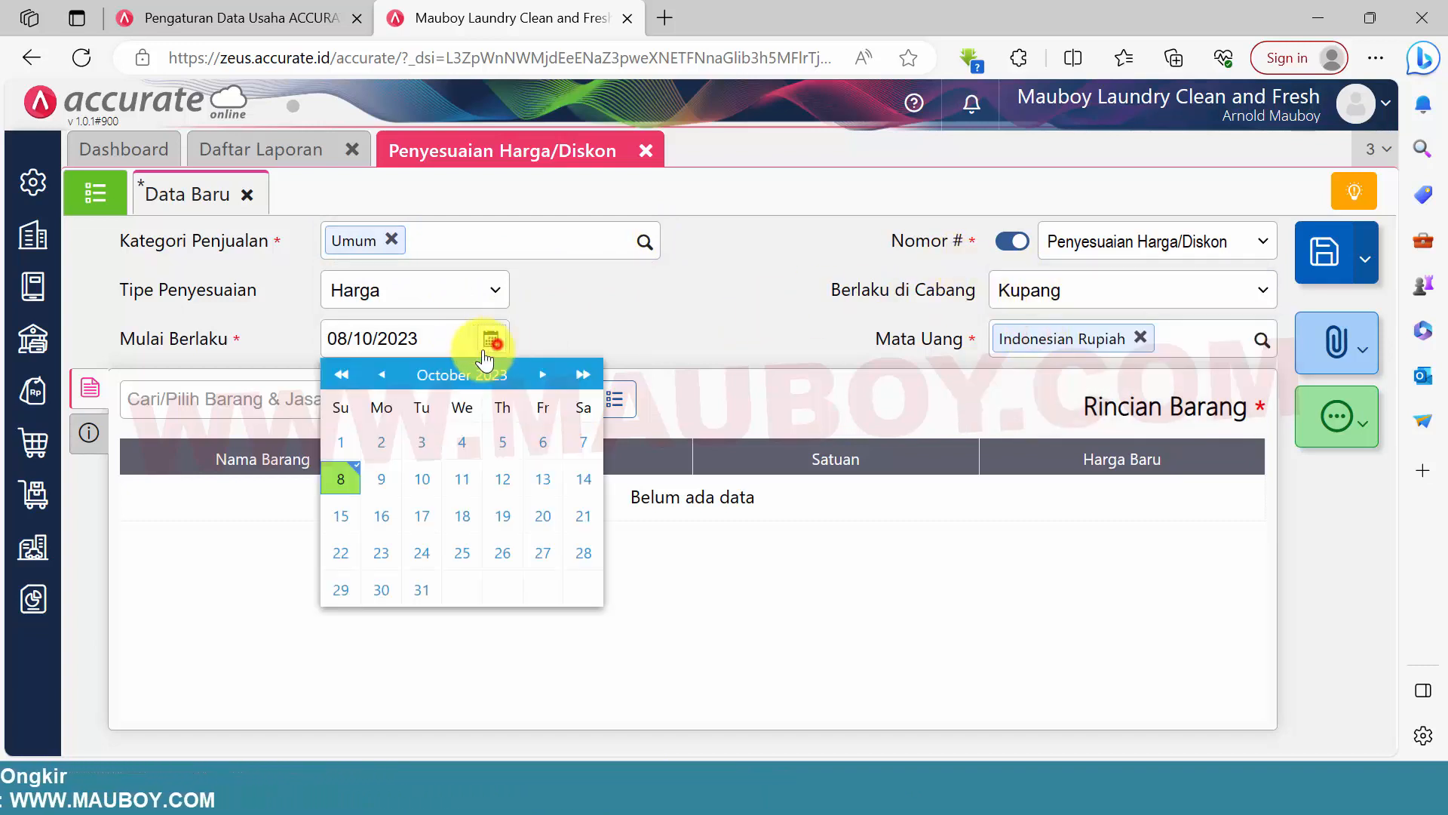
click(341, 443)
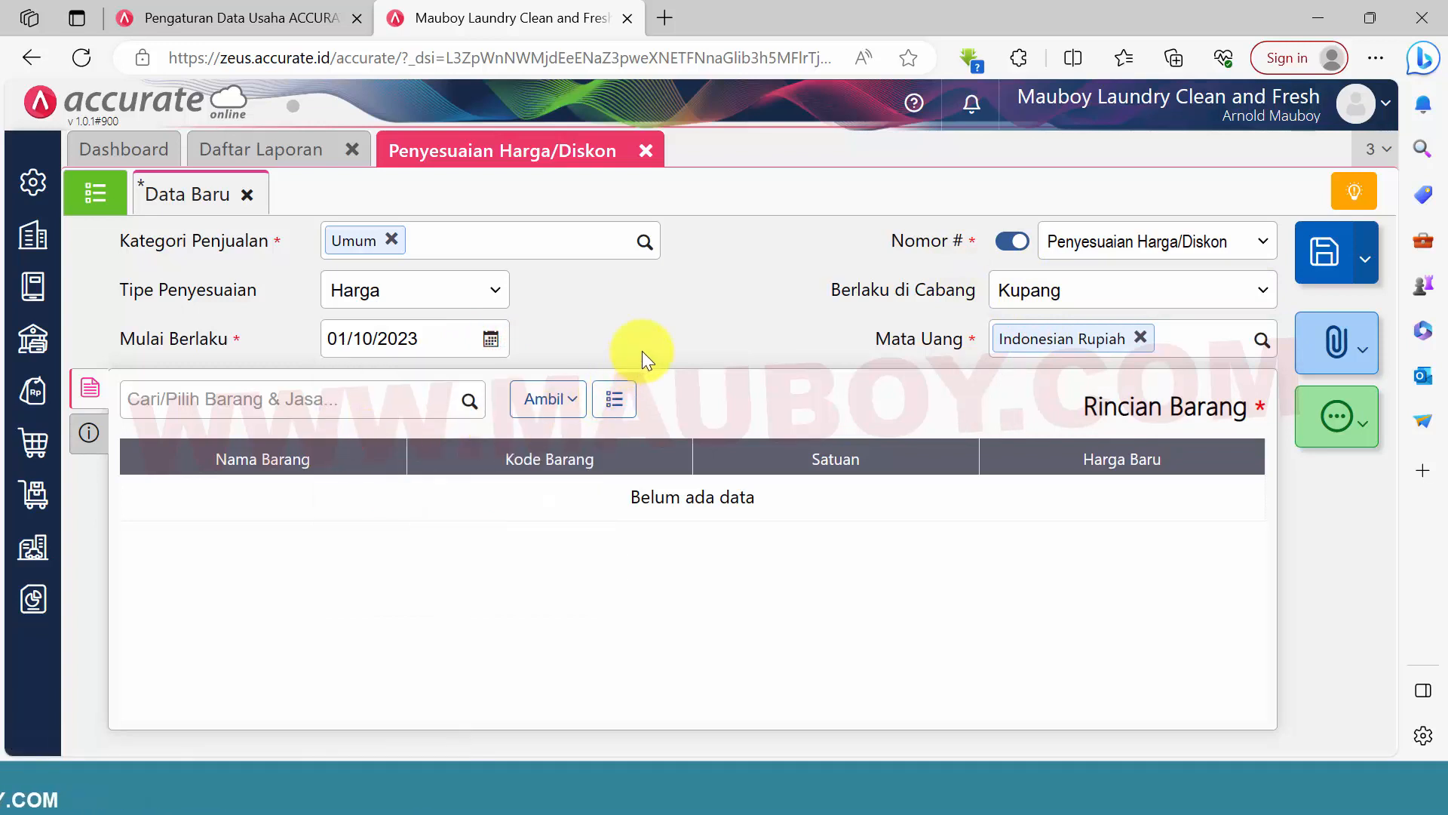
Switch the adjustment type to Diskon (%) and back to Harga, and reselect Kupang as the applicable branch
click(448, 294)
click(446, 320)
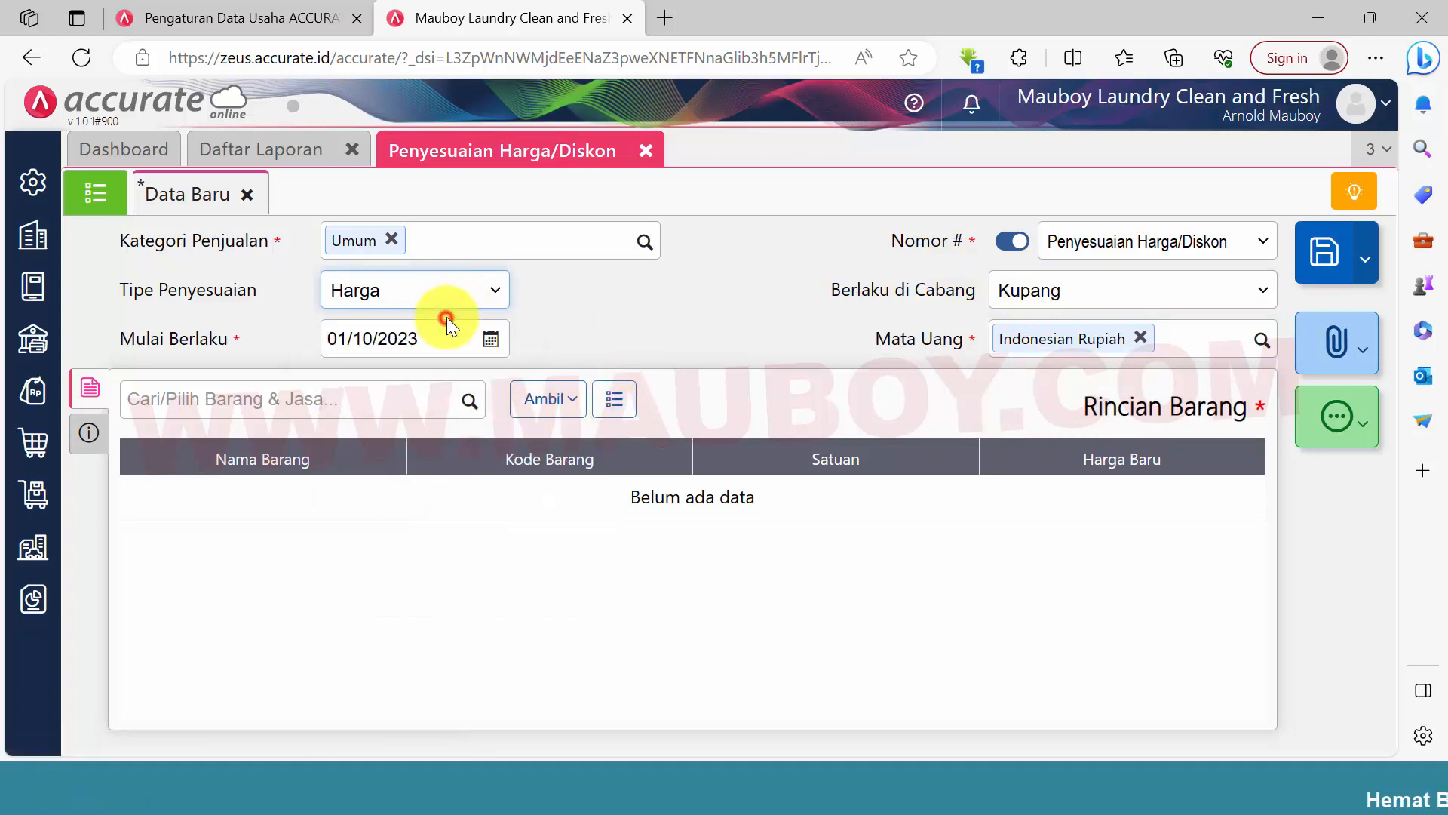
click(443, 297)
click(419, 345)
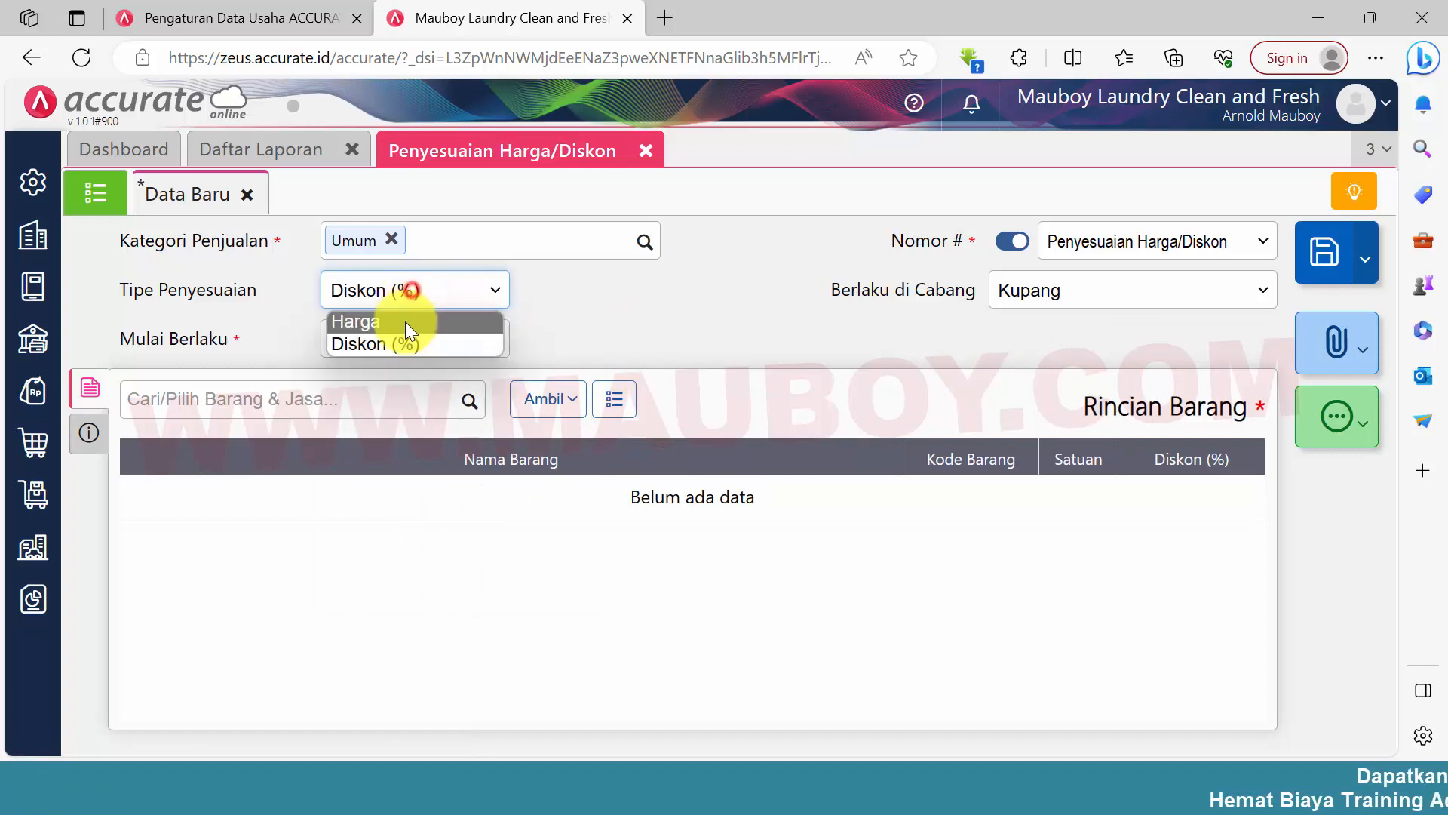
click(1061, 299)
click(1051, 346)
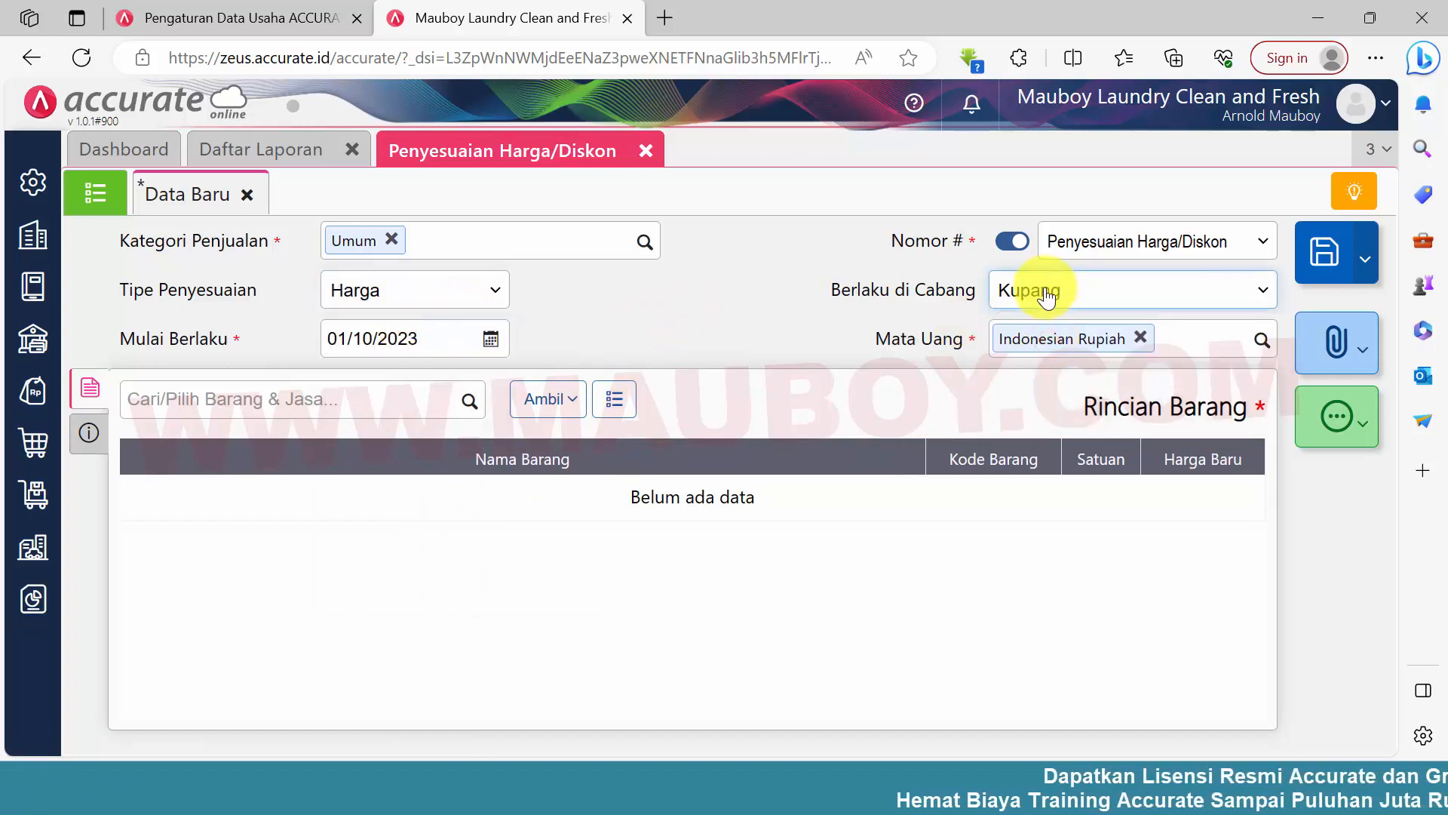
drag(259, 243, 149, 257)
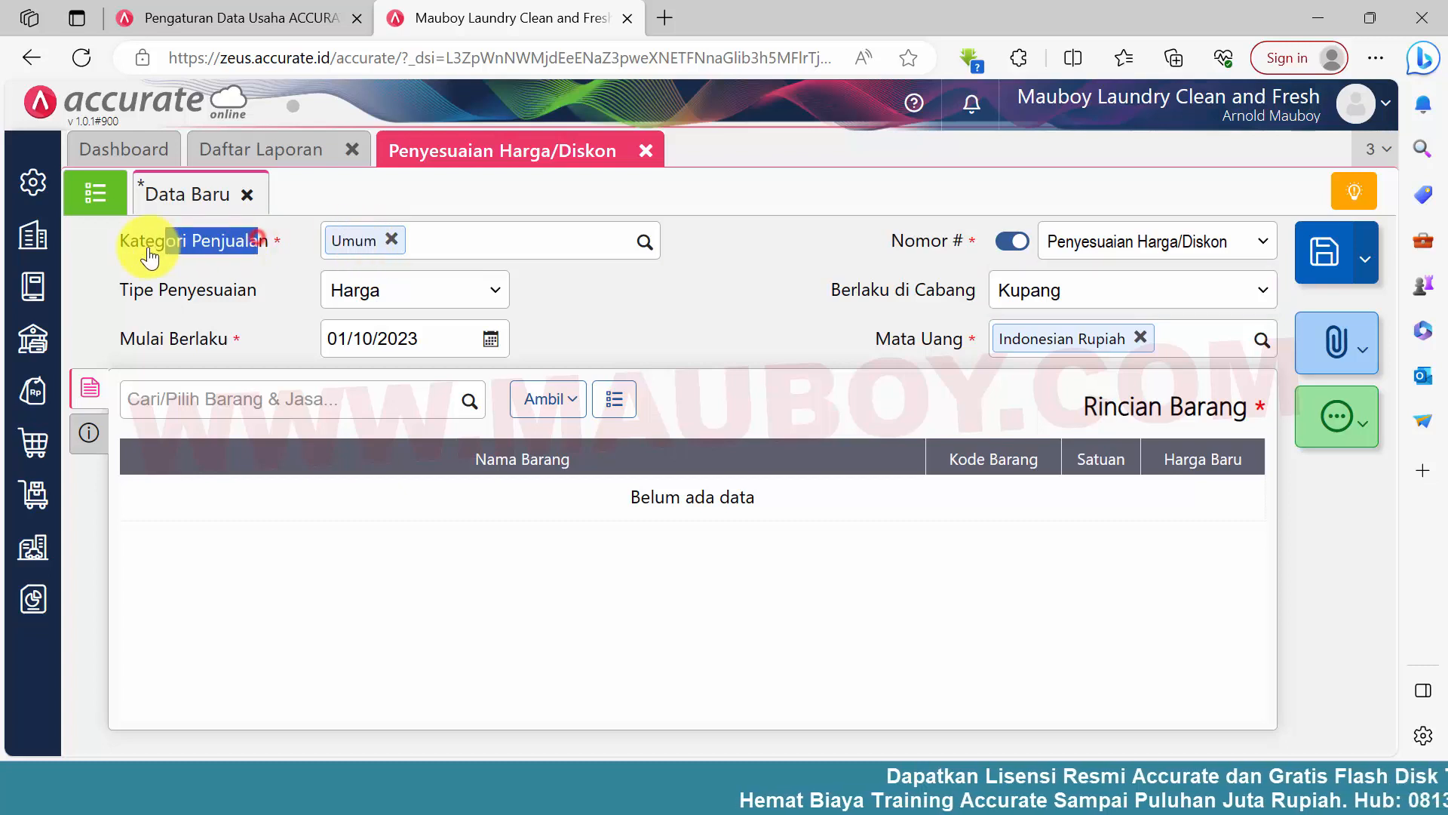
click(228, 341)
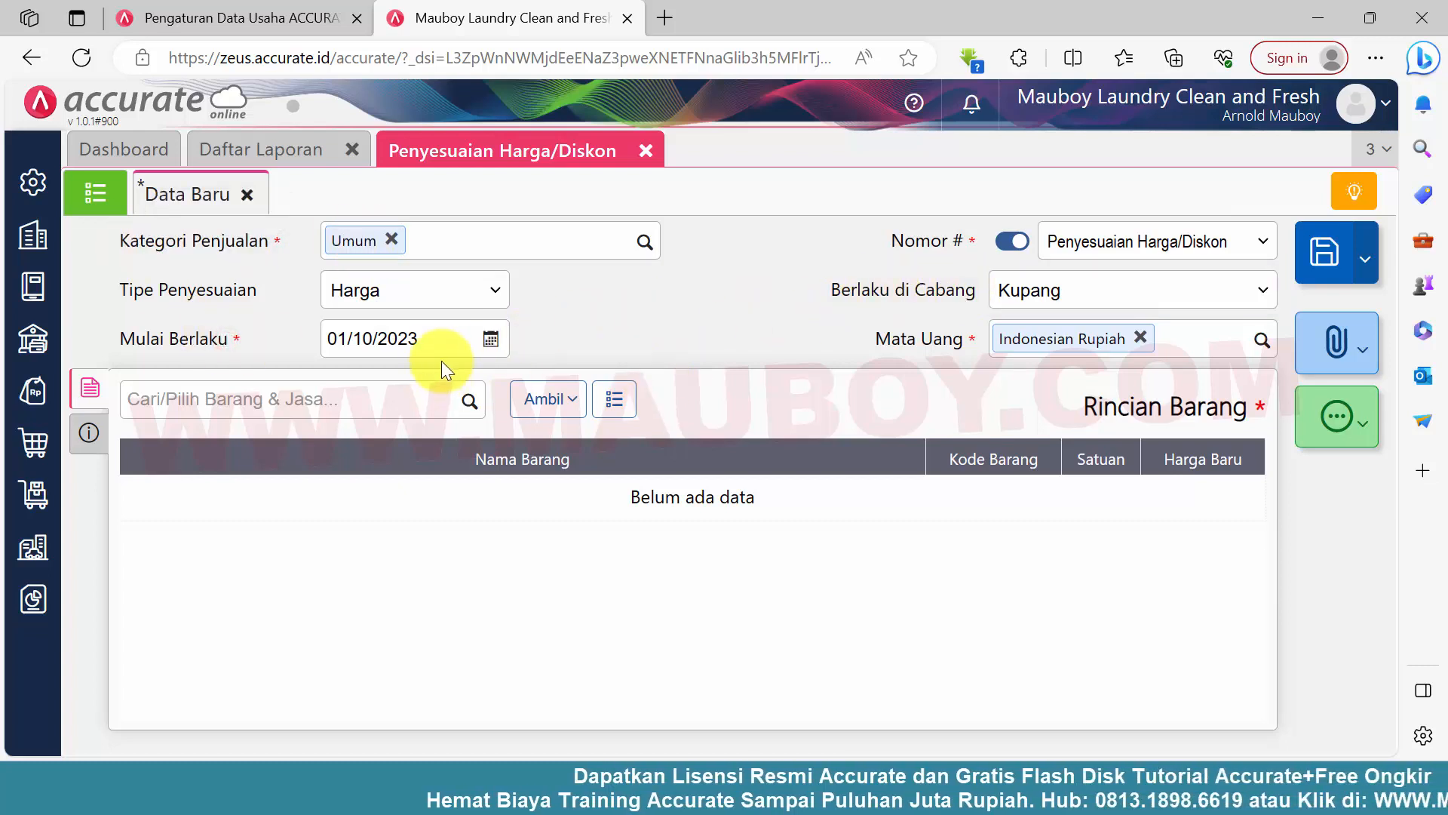
Import the item prices from the Excel file 4.Harga Laundry-Cabang Kupang and save the price adjustment
click(553, 407)
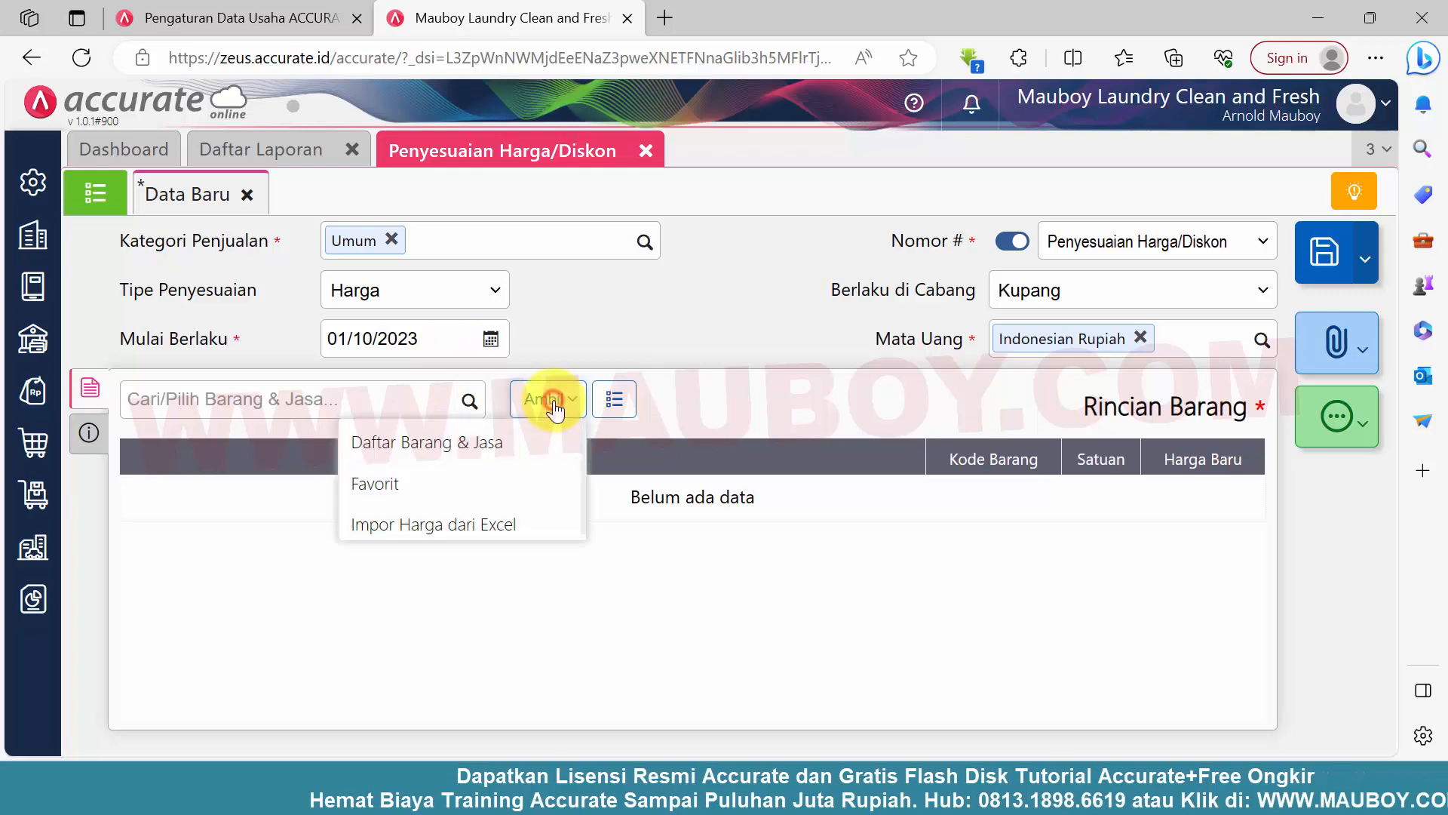
click(513, 529)
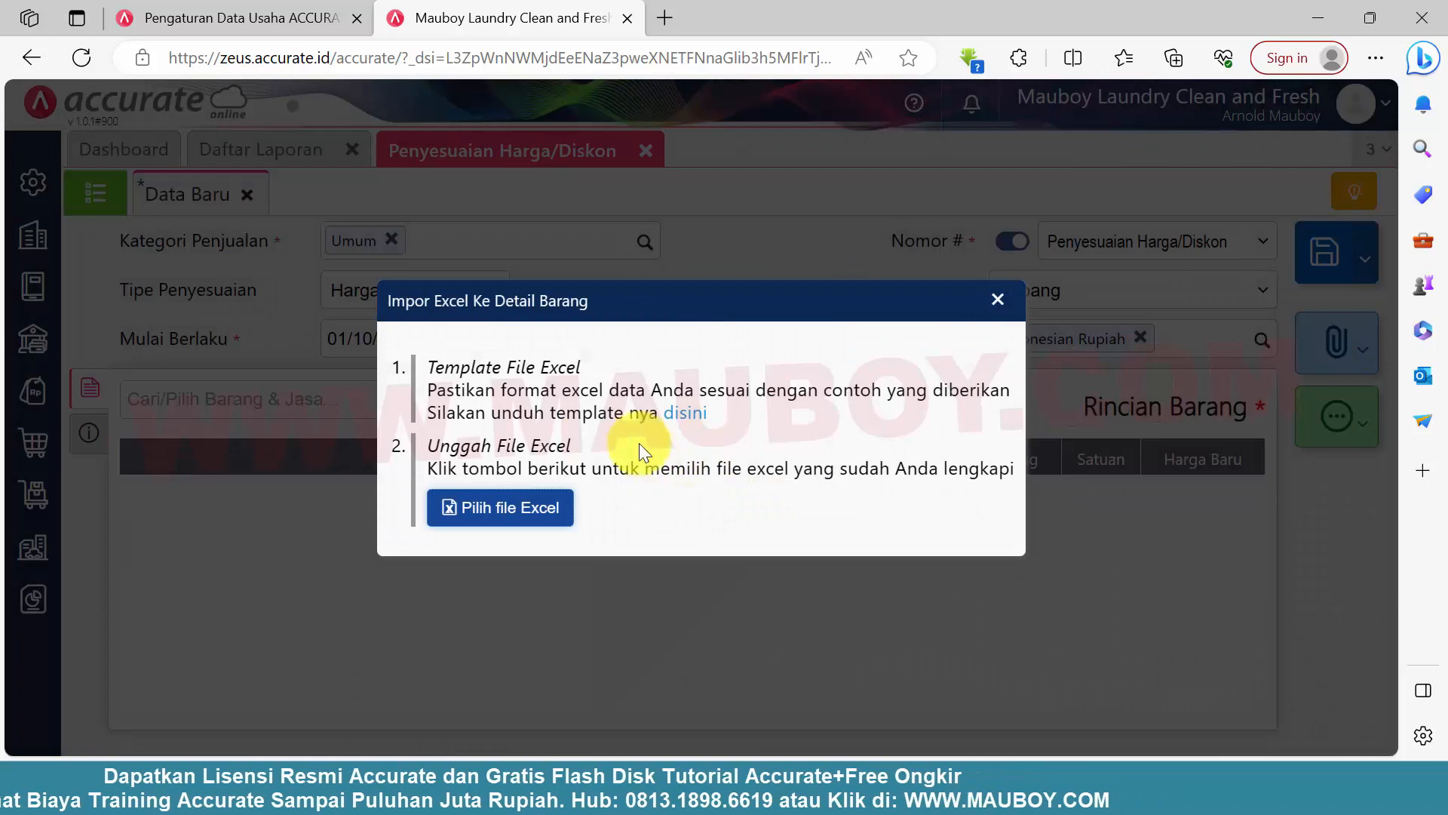
click(507, 523)
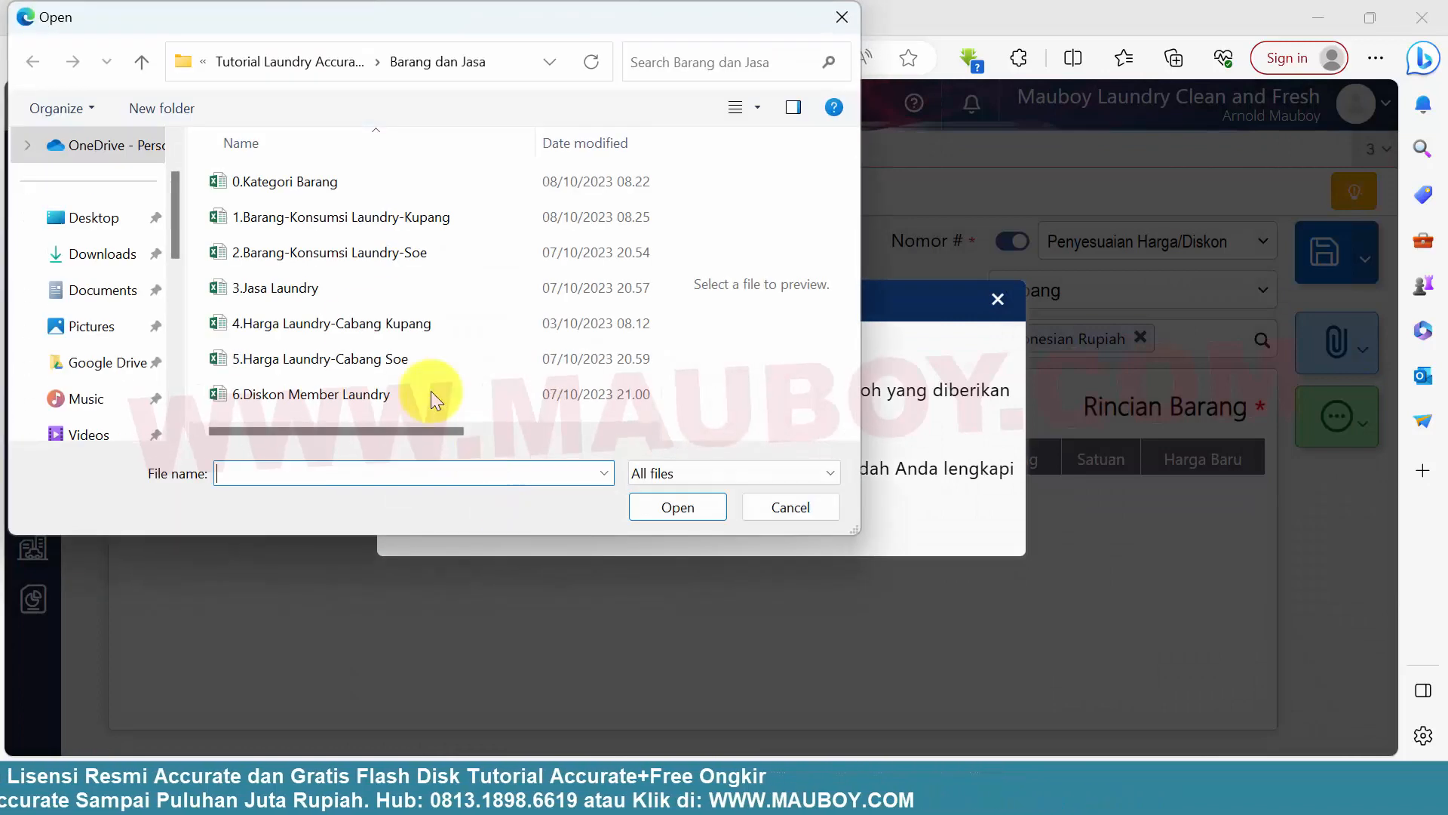
click(256, 328)
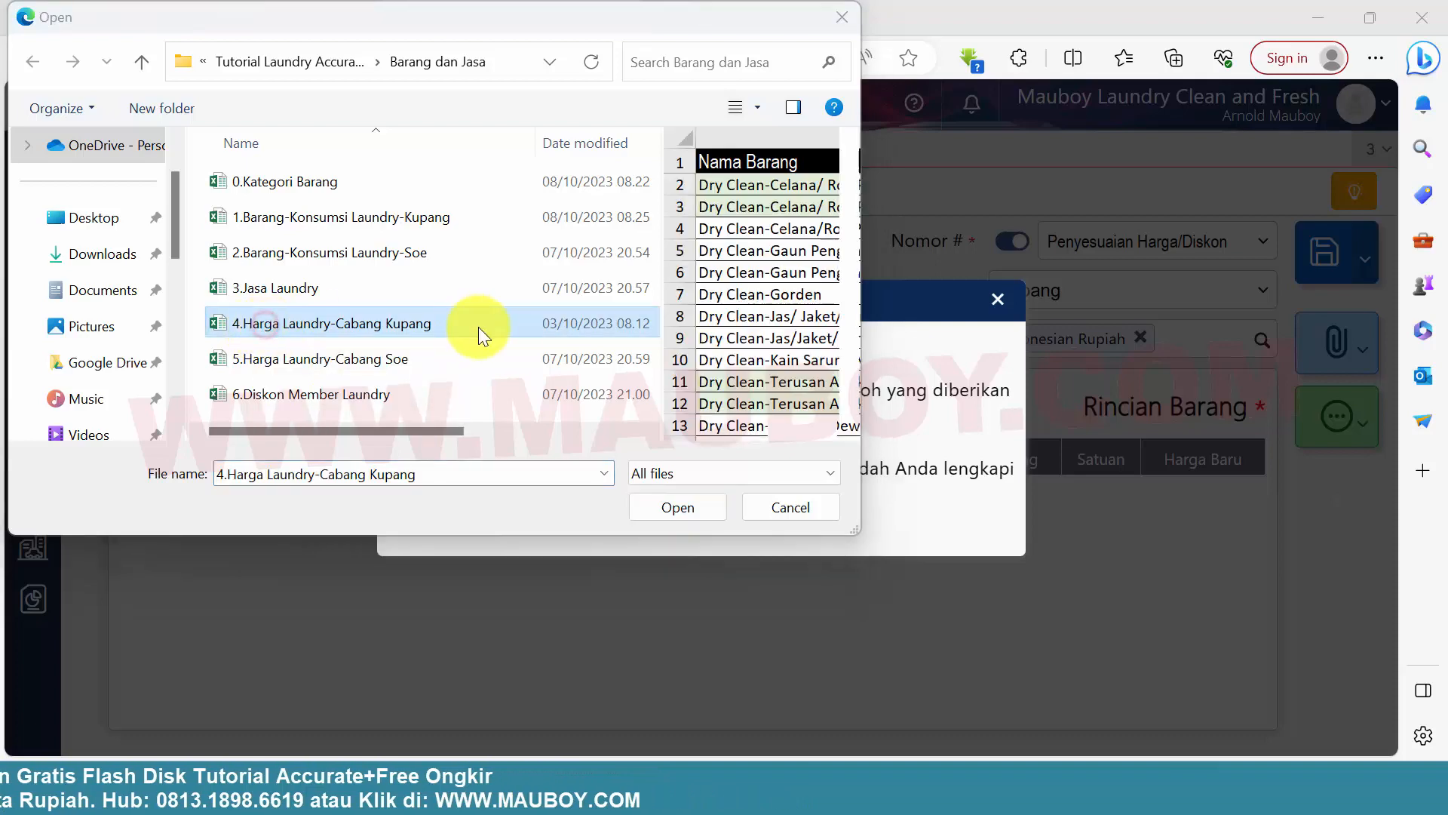
click(697, 499)
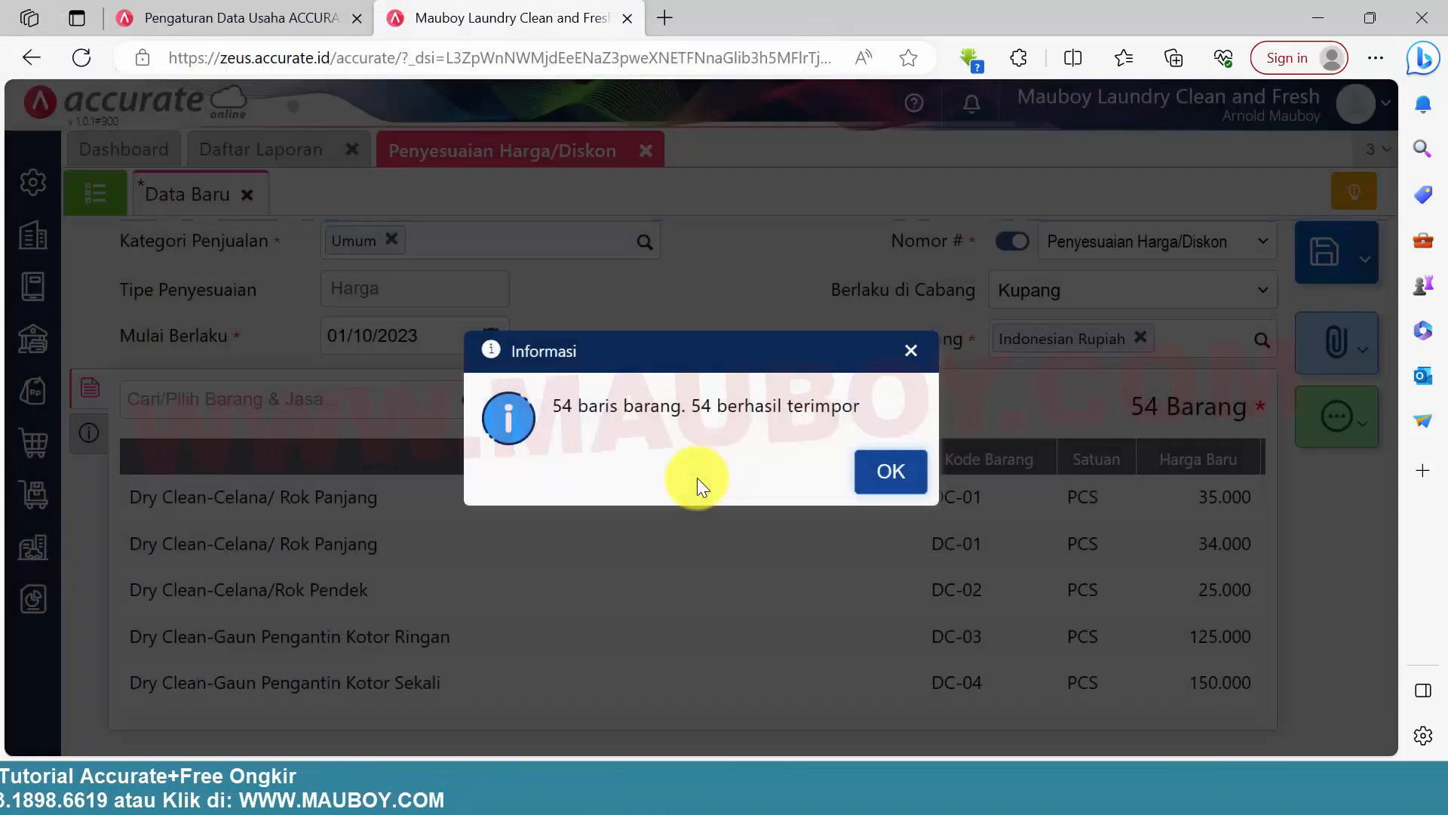
drag(626, 405, 821, 432)
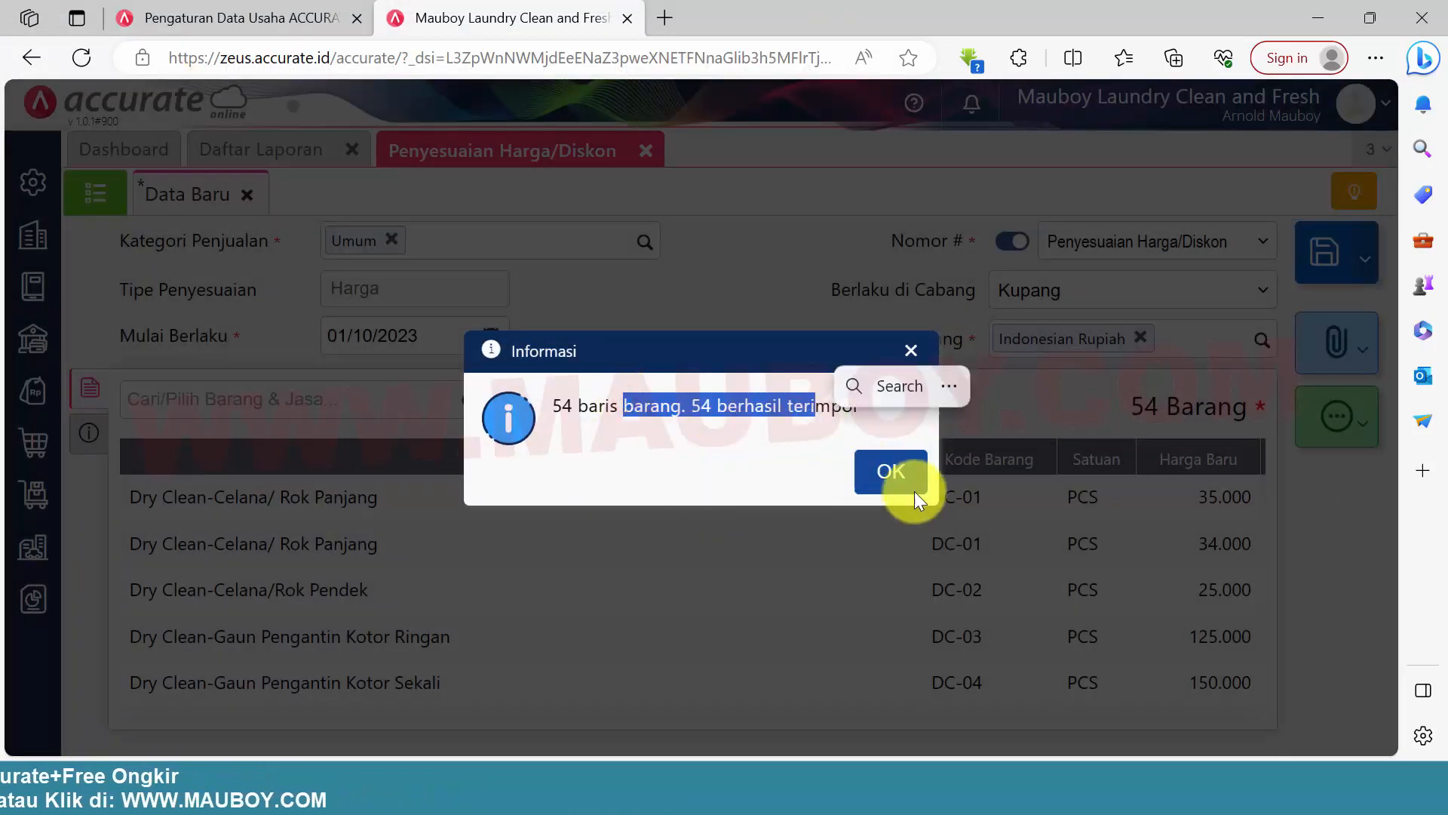
click(914, 491)
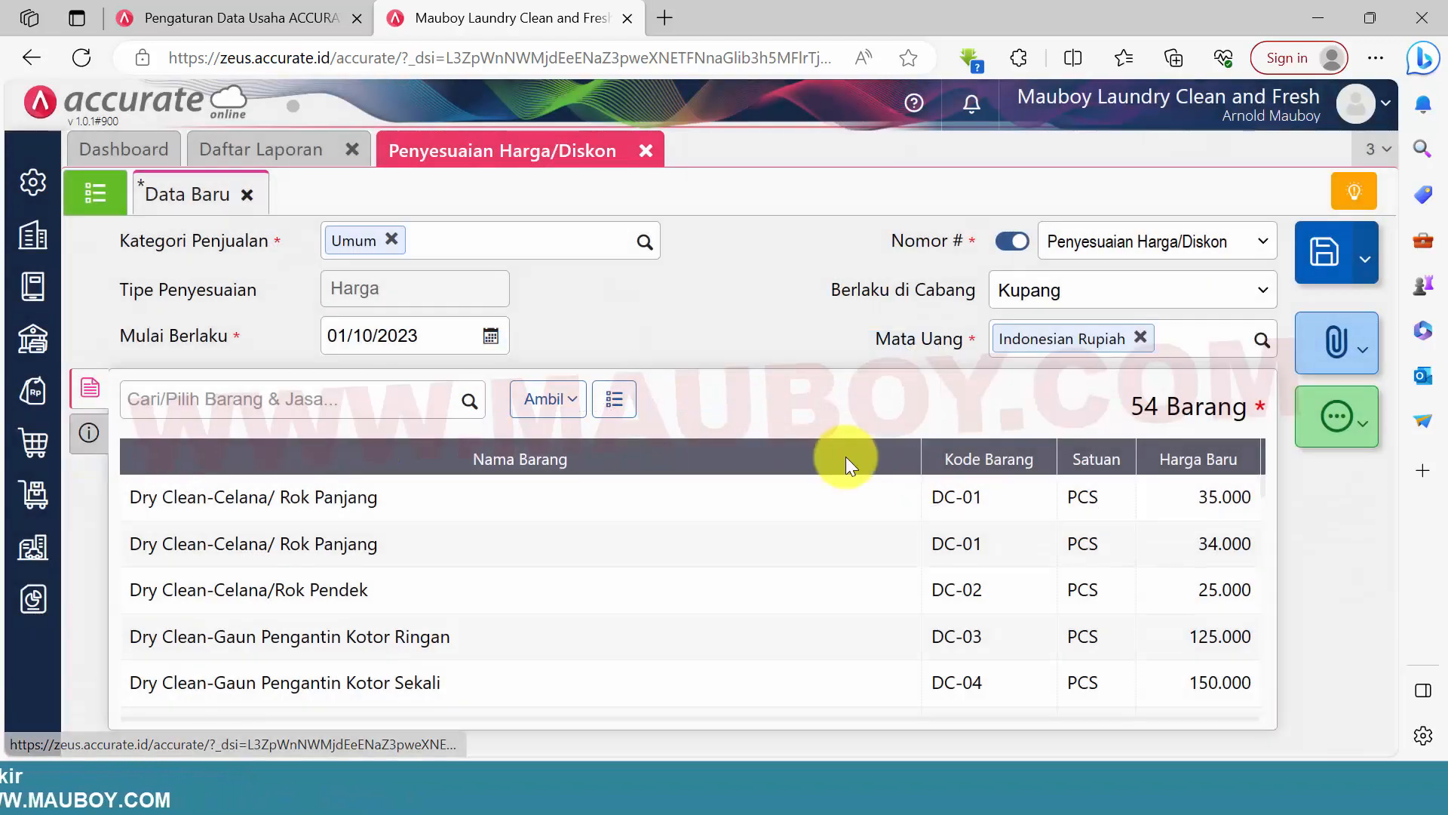
click(1327, 255)
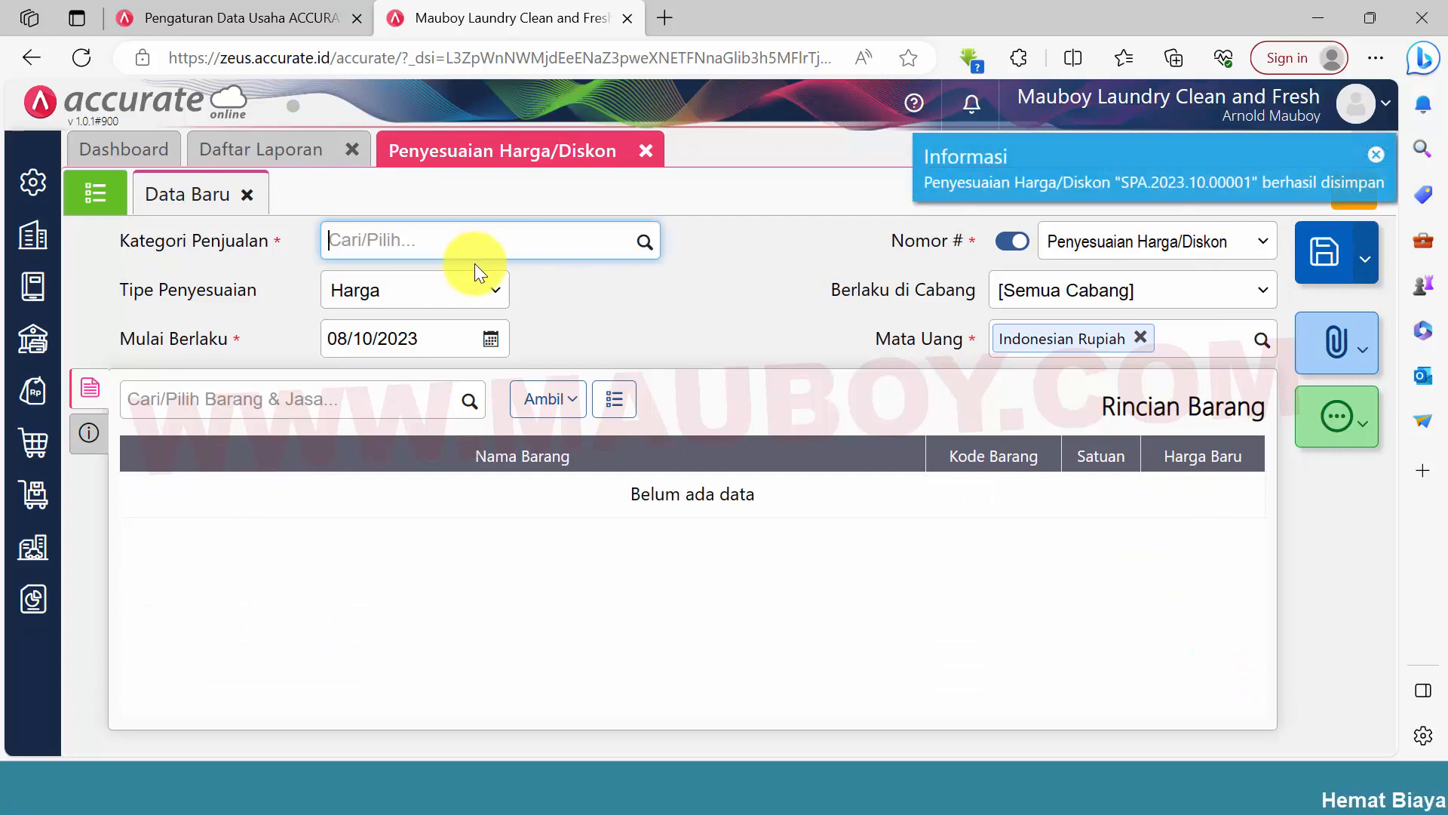
Reopen the saved Umum price adjustment, set its Keterangan to Harga Jasa Laundry Kupang, save it and close the blank form
click(97, 193)
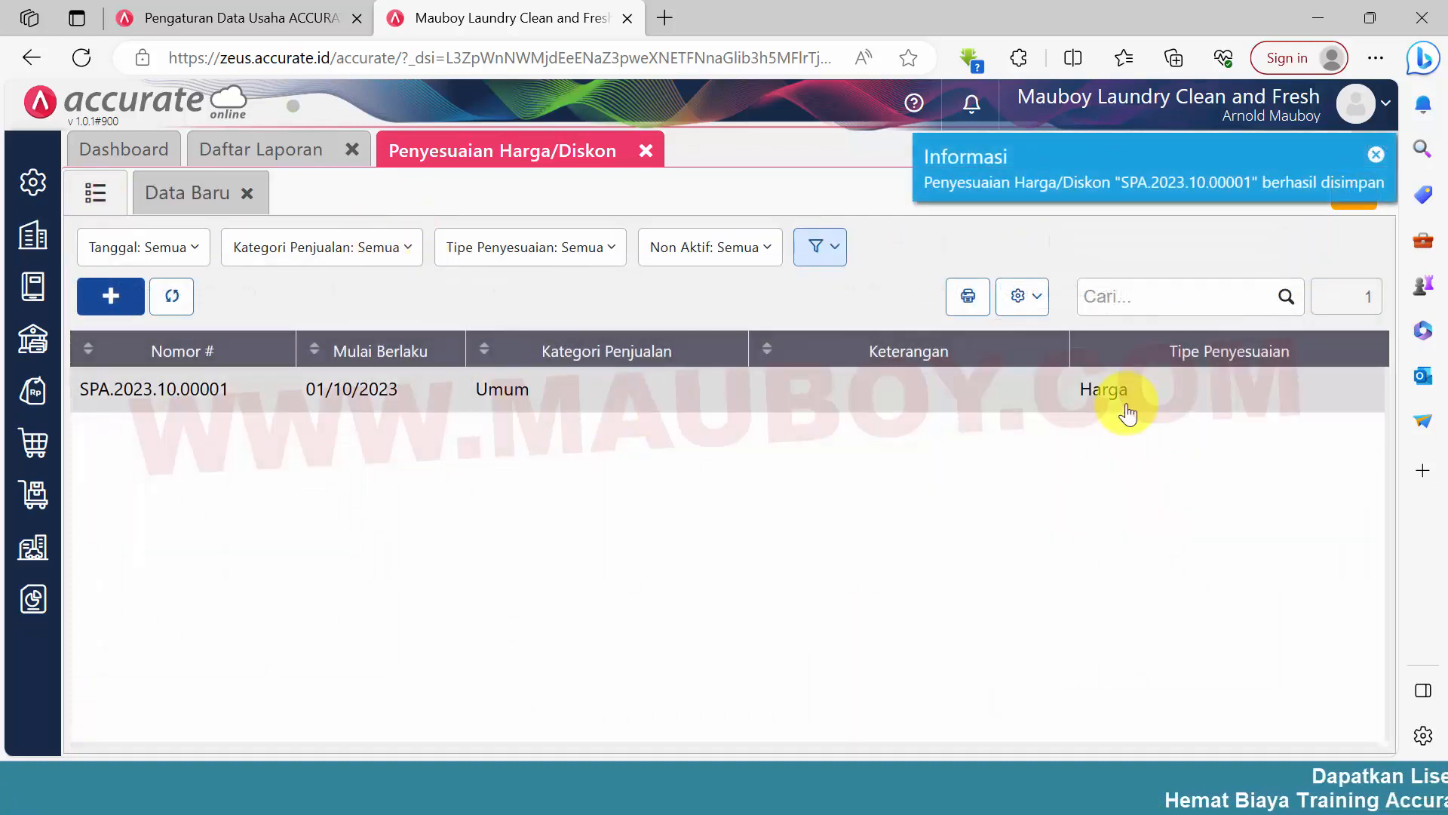
click(967, 398)
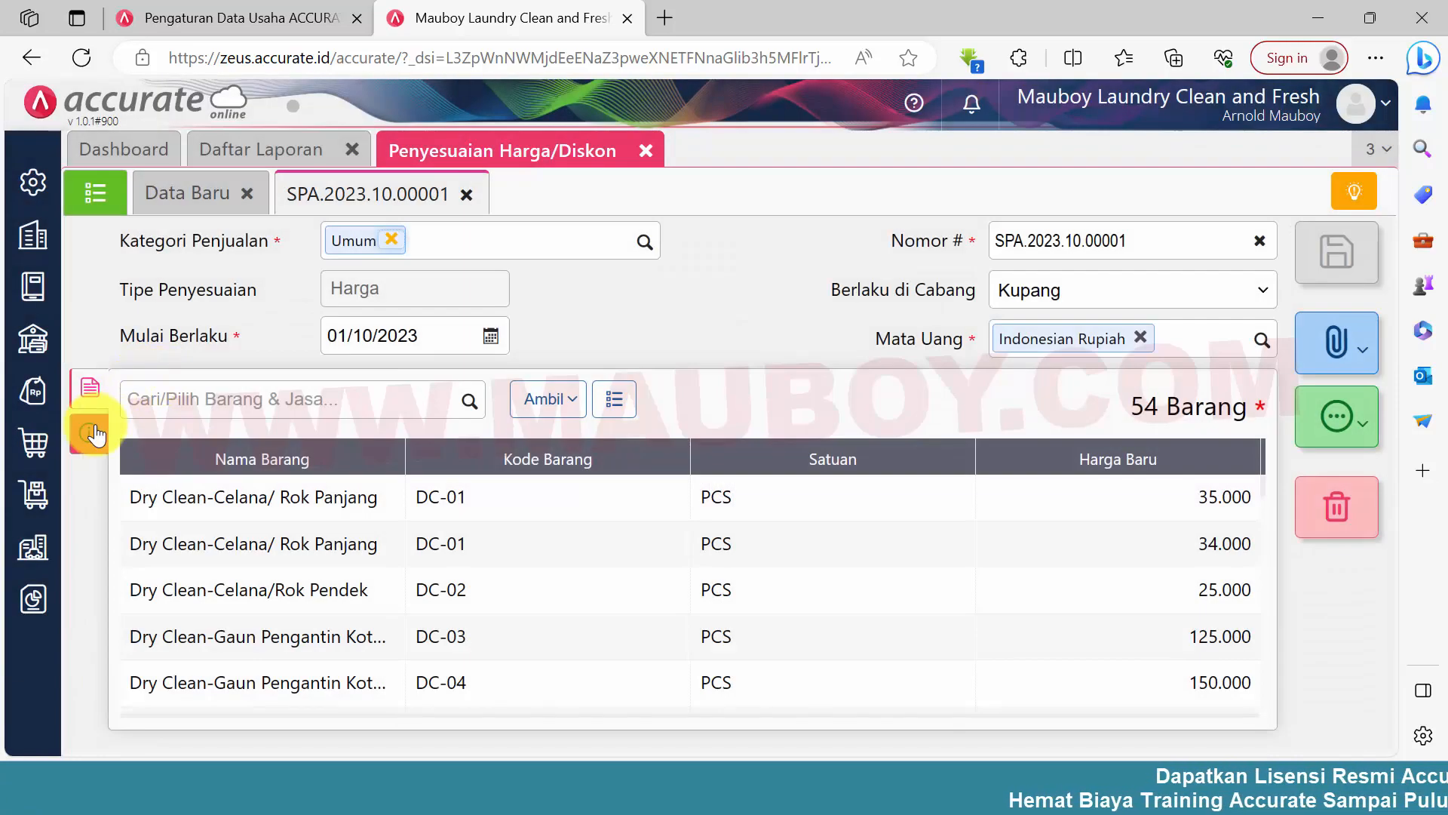
click(91, 430)
click(413, 481)
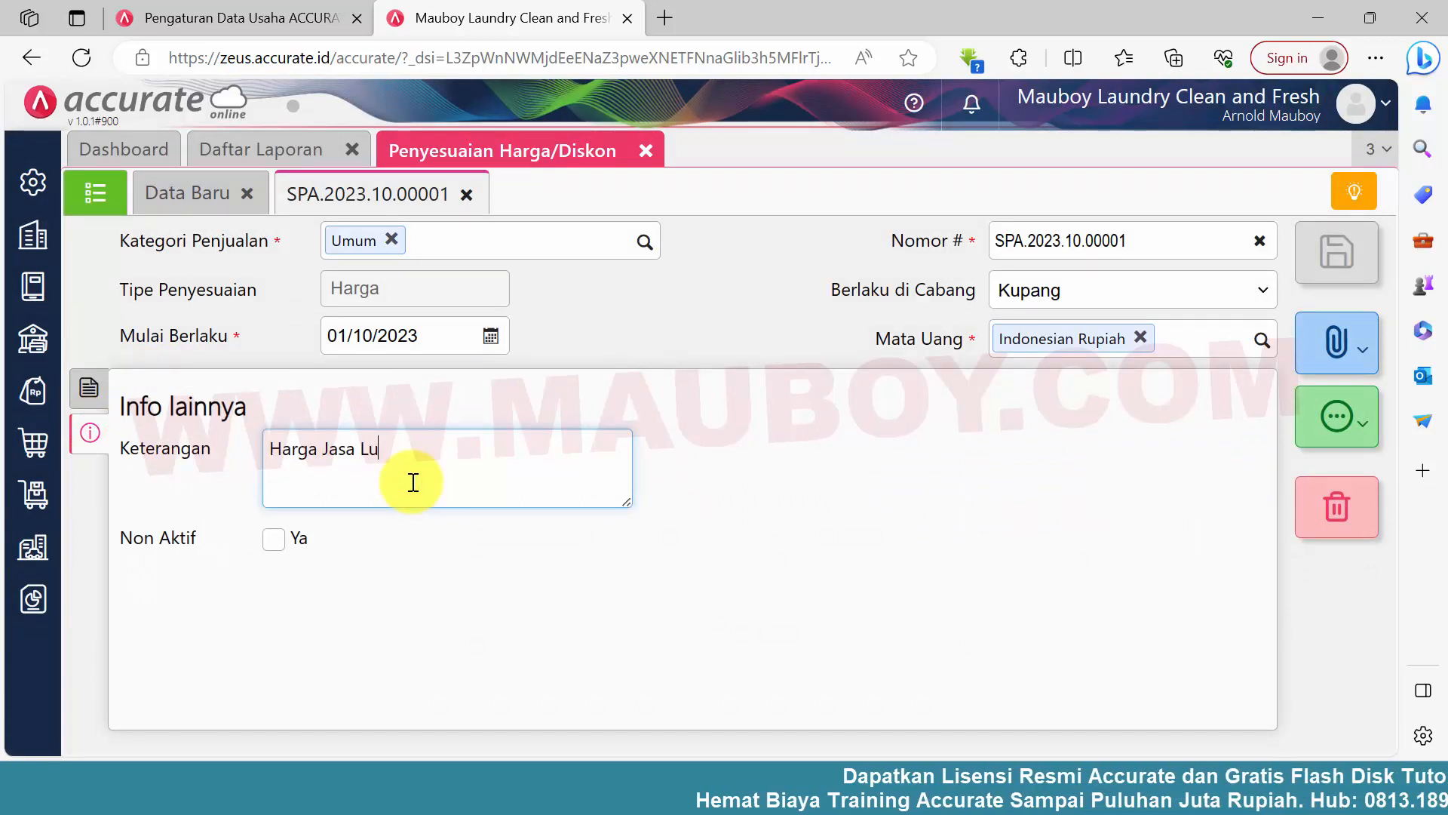
text(Harga Jasa Laundry Kupang)
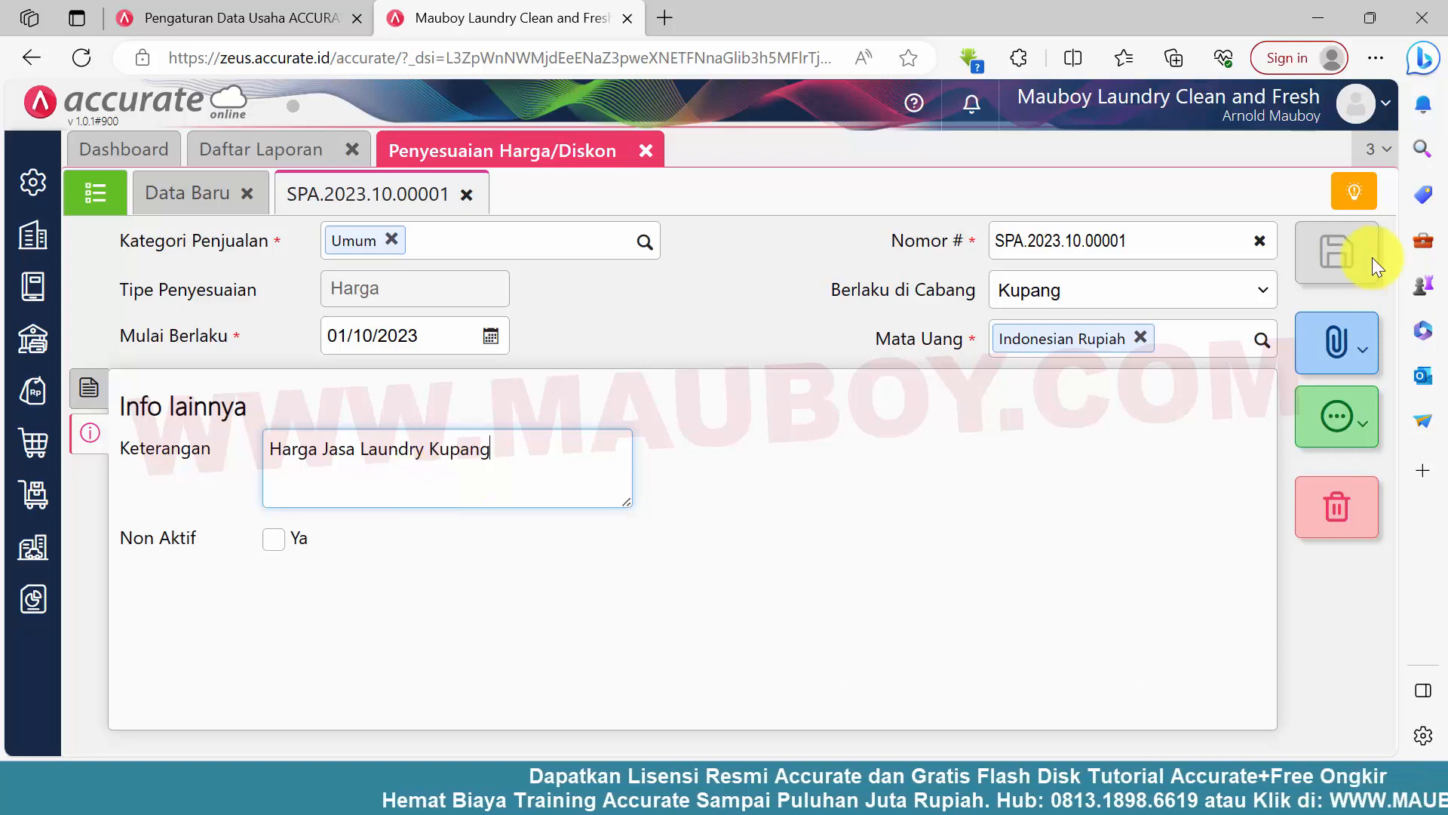
click(1337, 252)
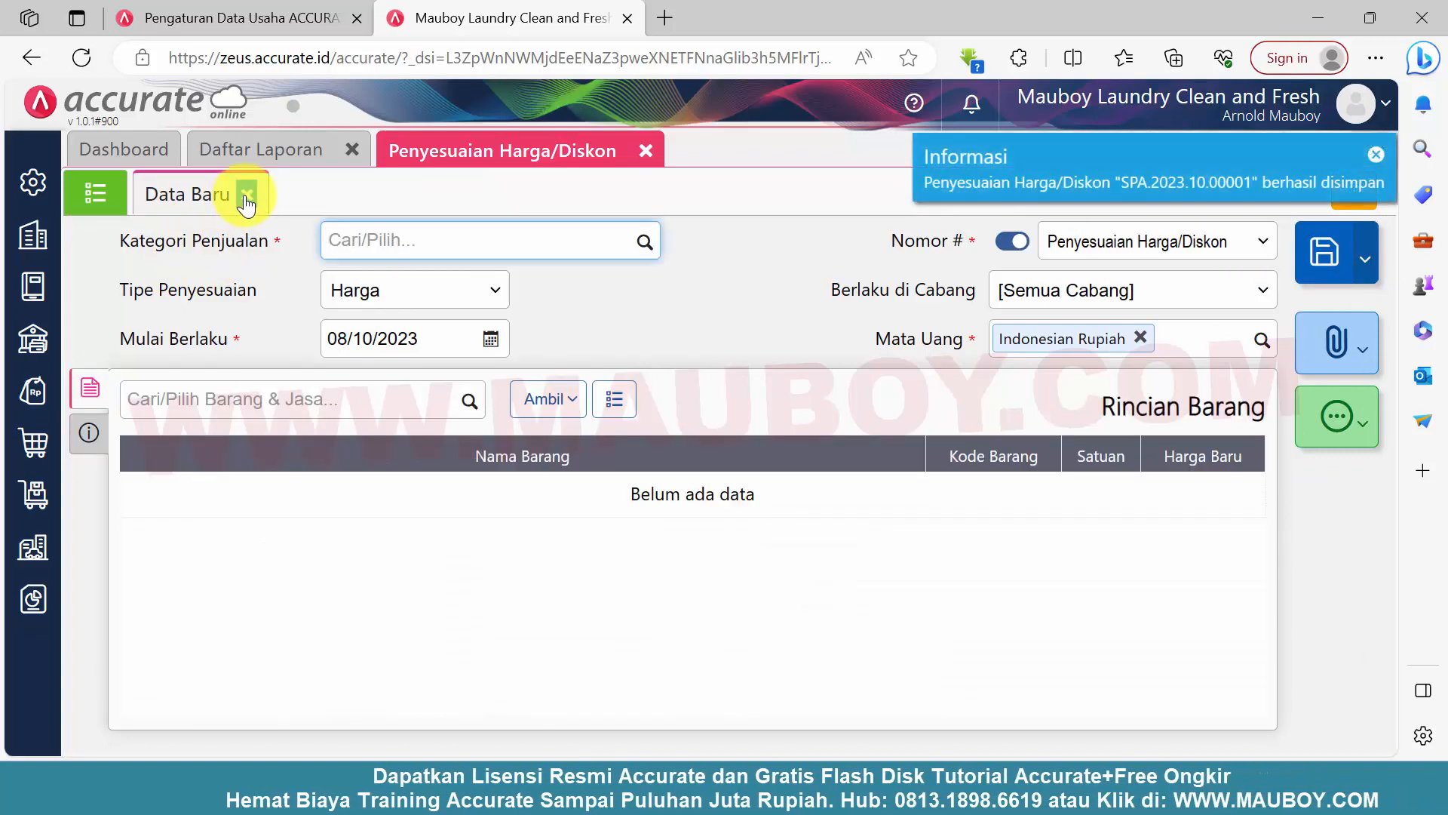
click(247, 194)
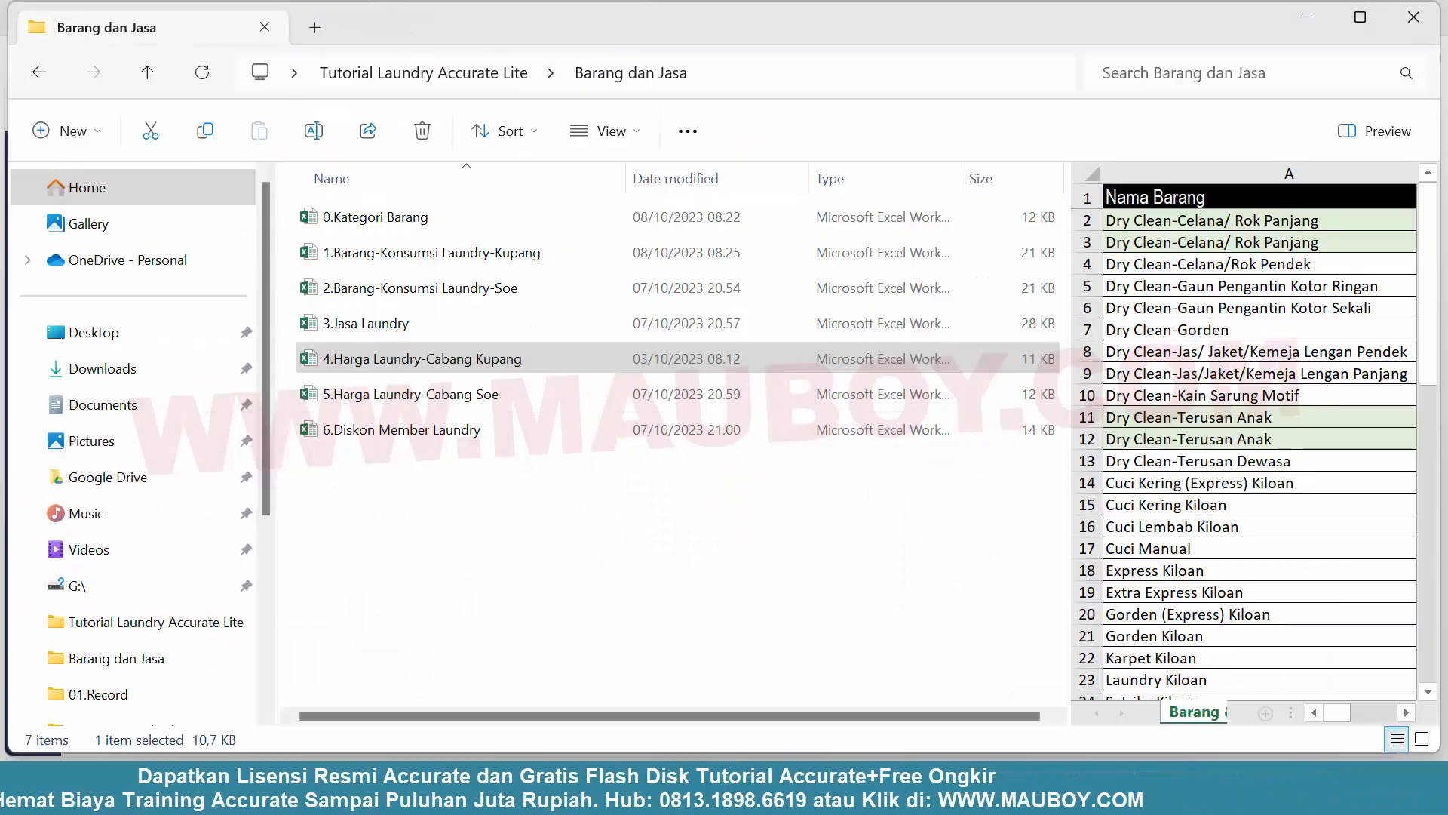
Open 5.Harga Laundry-Cabang Soe from the Barang dan Jasa folder and examine the Dry Clean-Celana/ Rok Panjang and Dry Clean-Terusan Anak rows
click(372, 397)
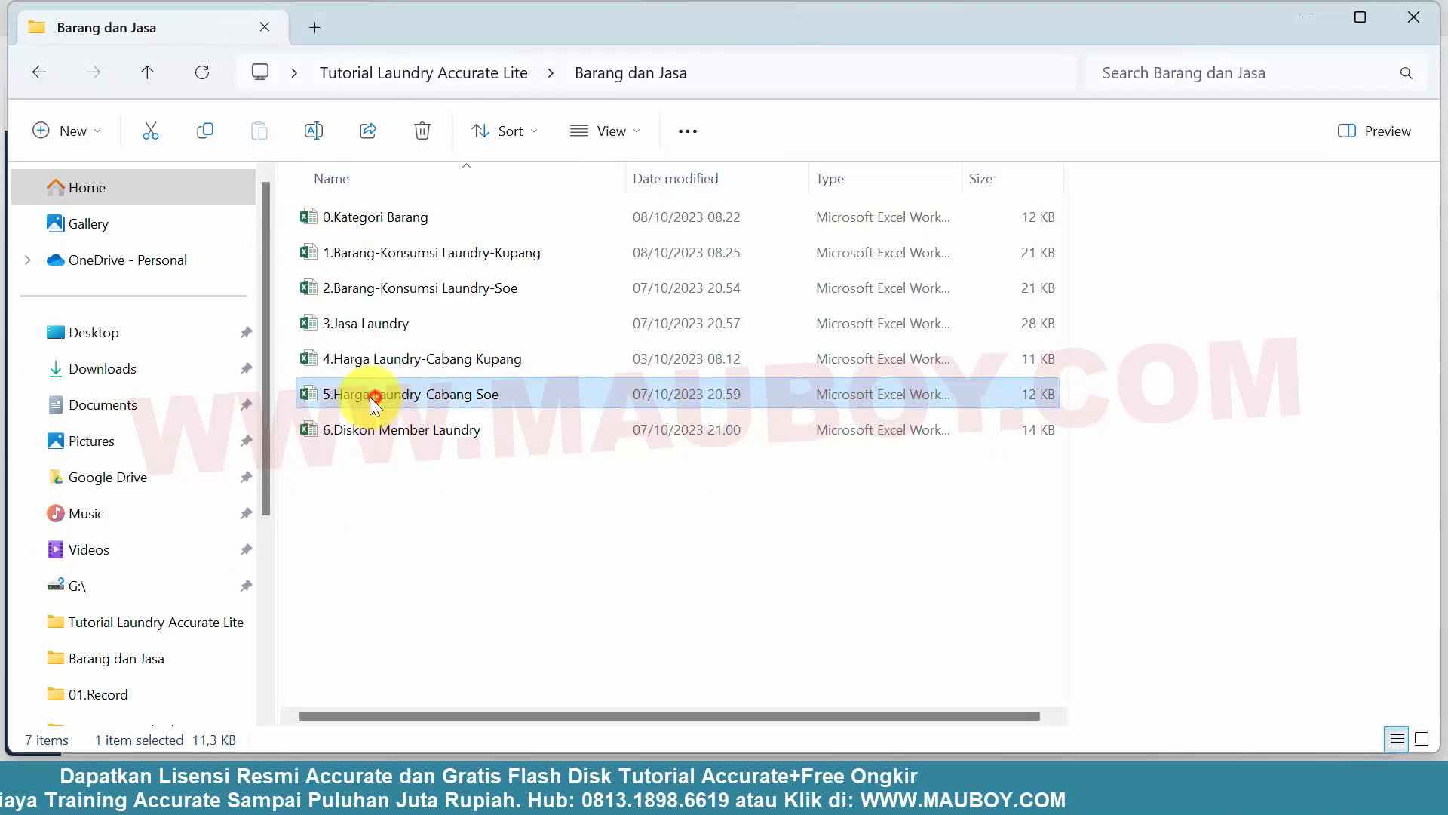
double_click(310, 395)
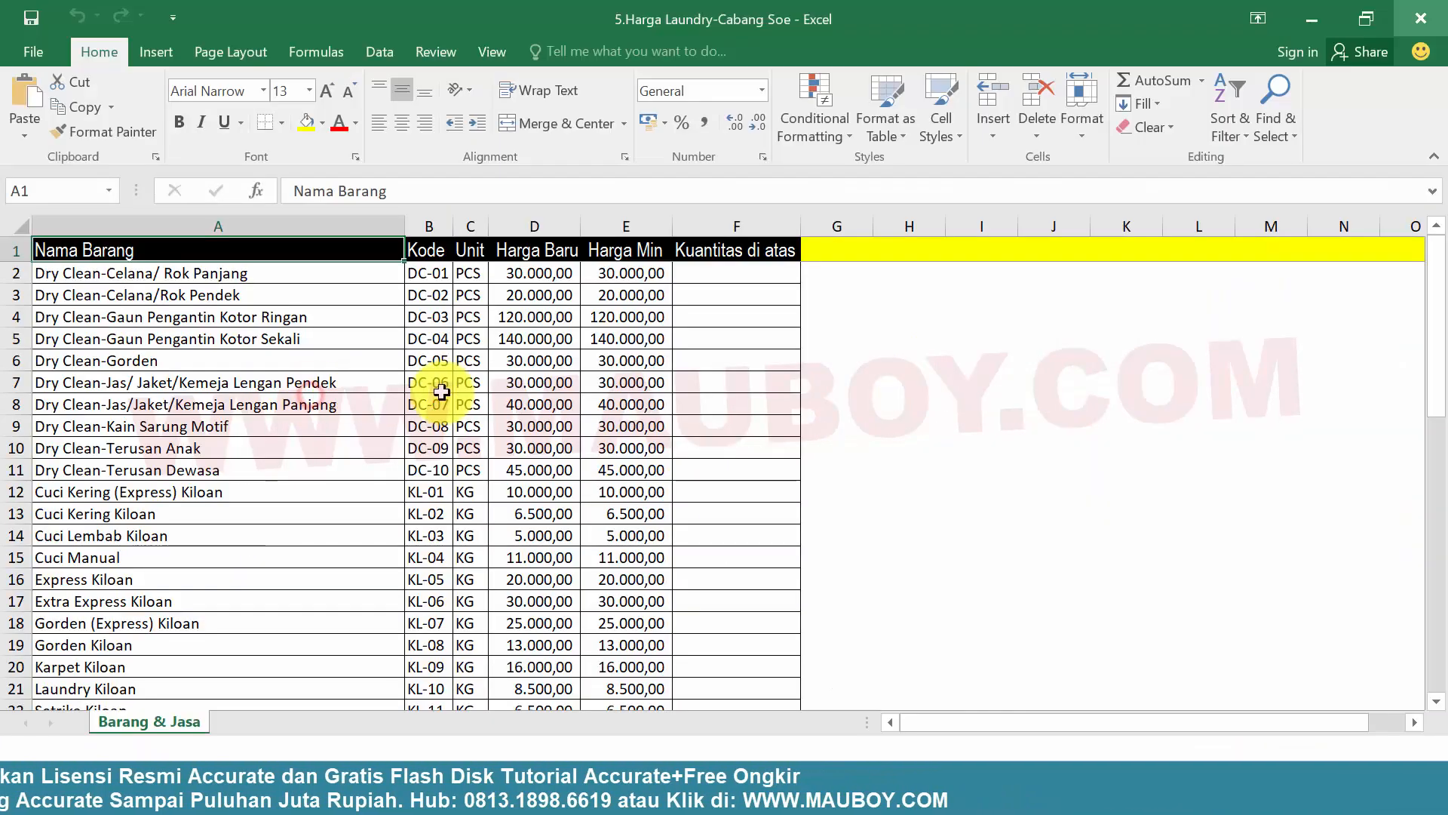
click(499, 375)
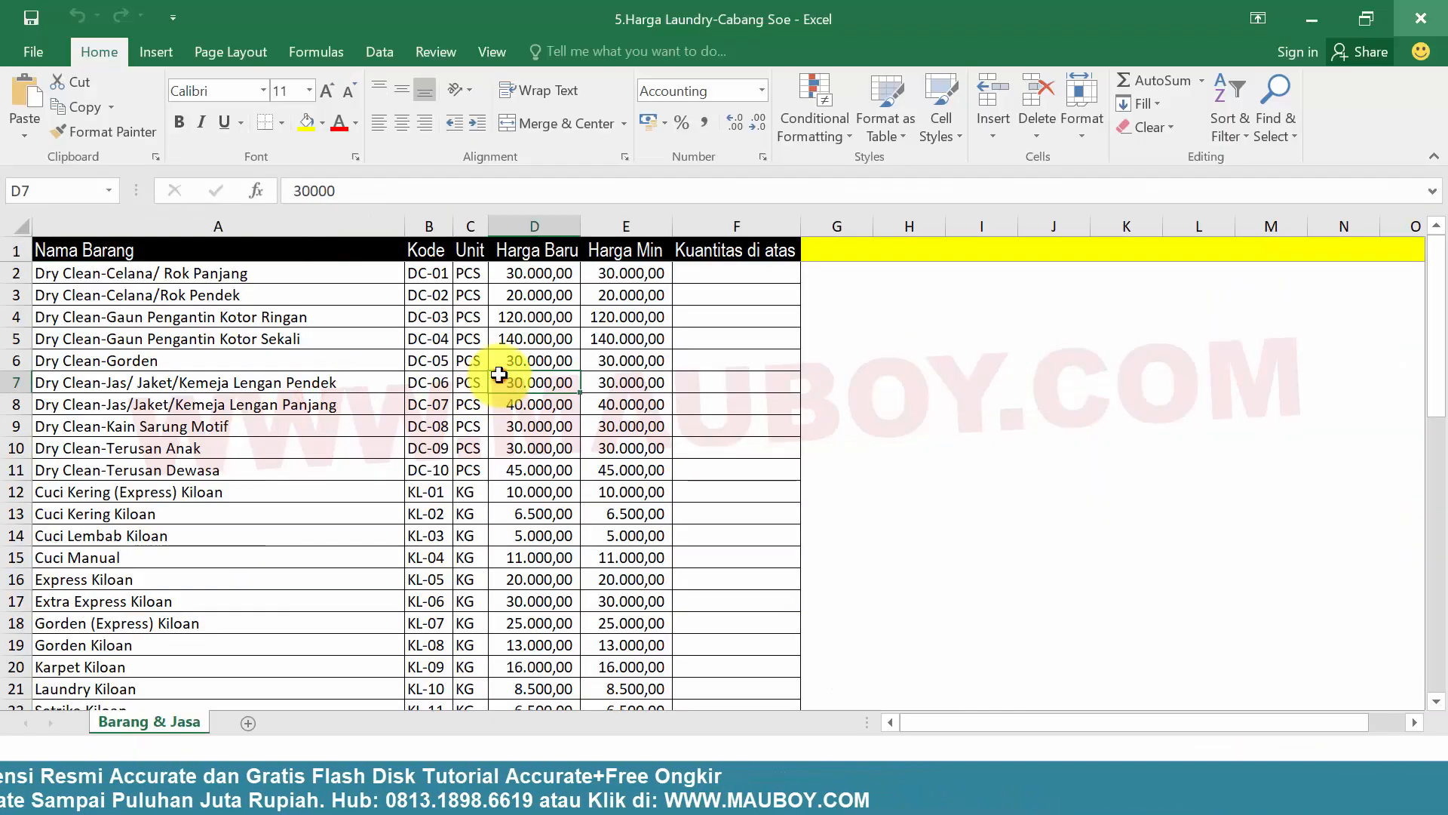
click(18, 273)
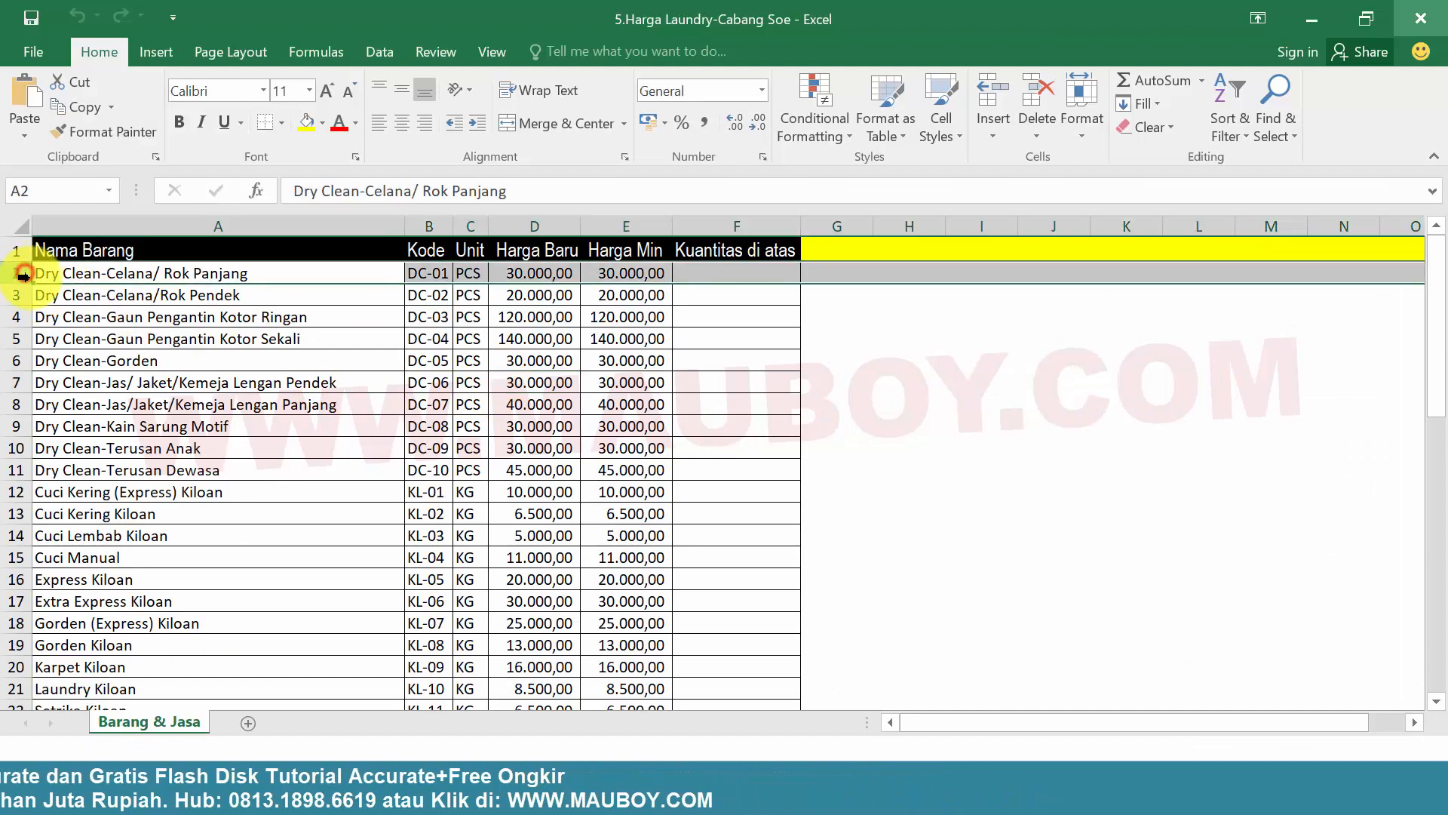
click(598, 411)
click(9, 274)
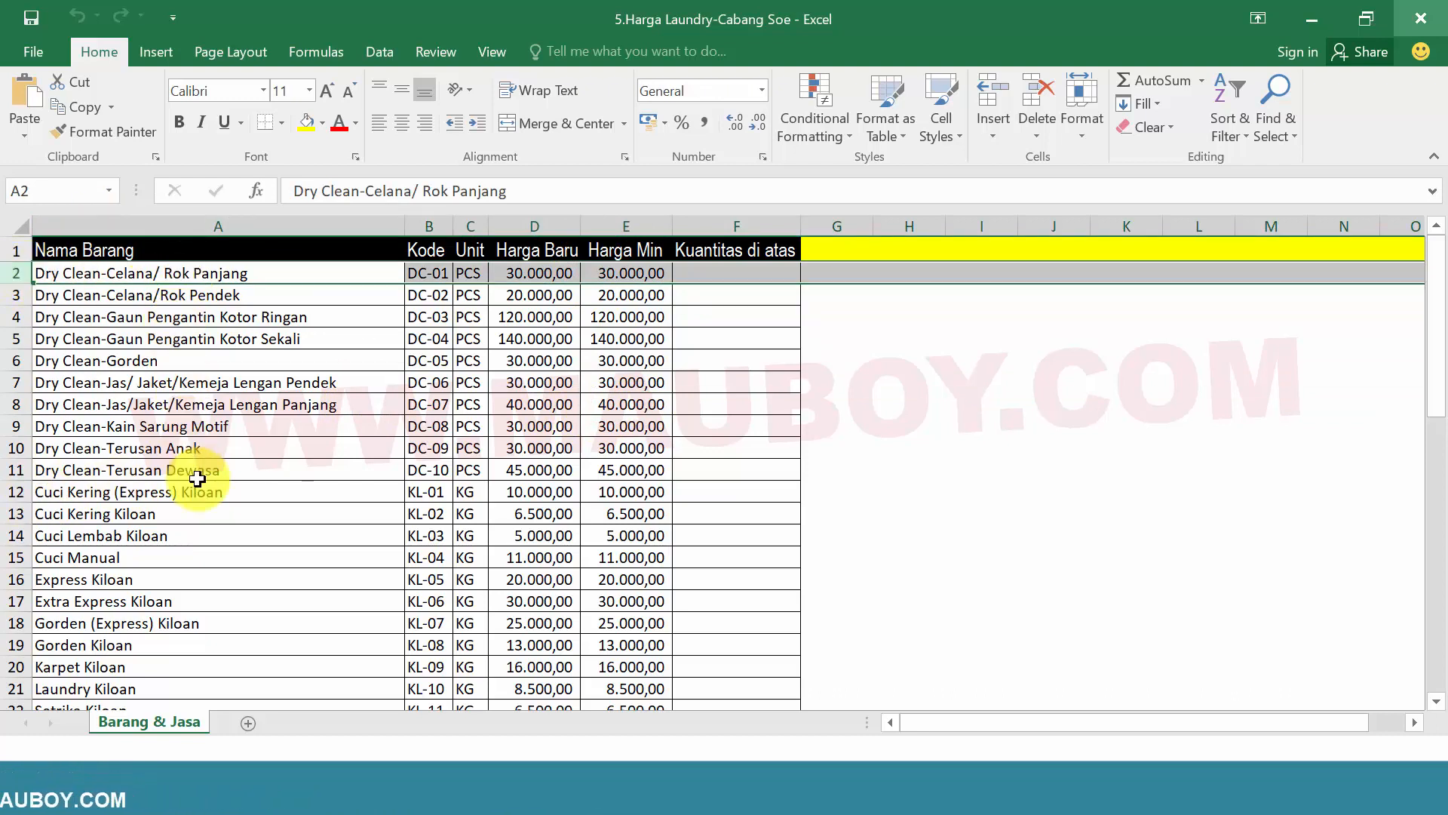
click(9, 449)
click(685, 452)
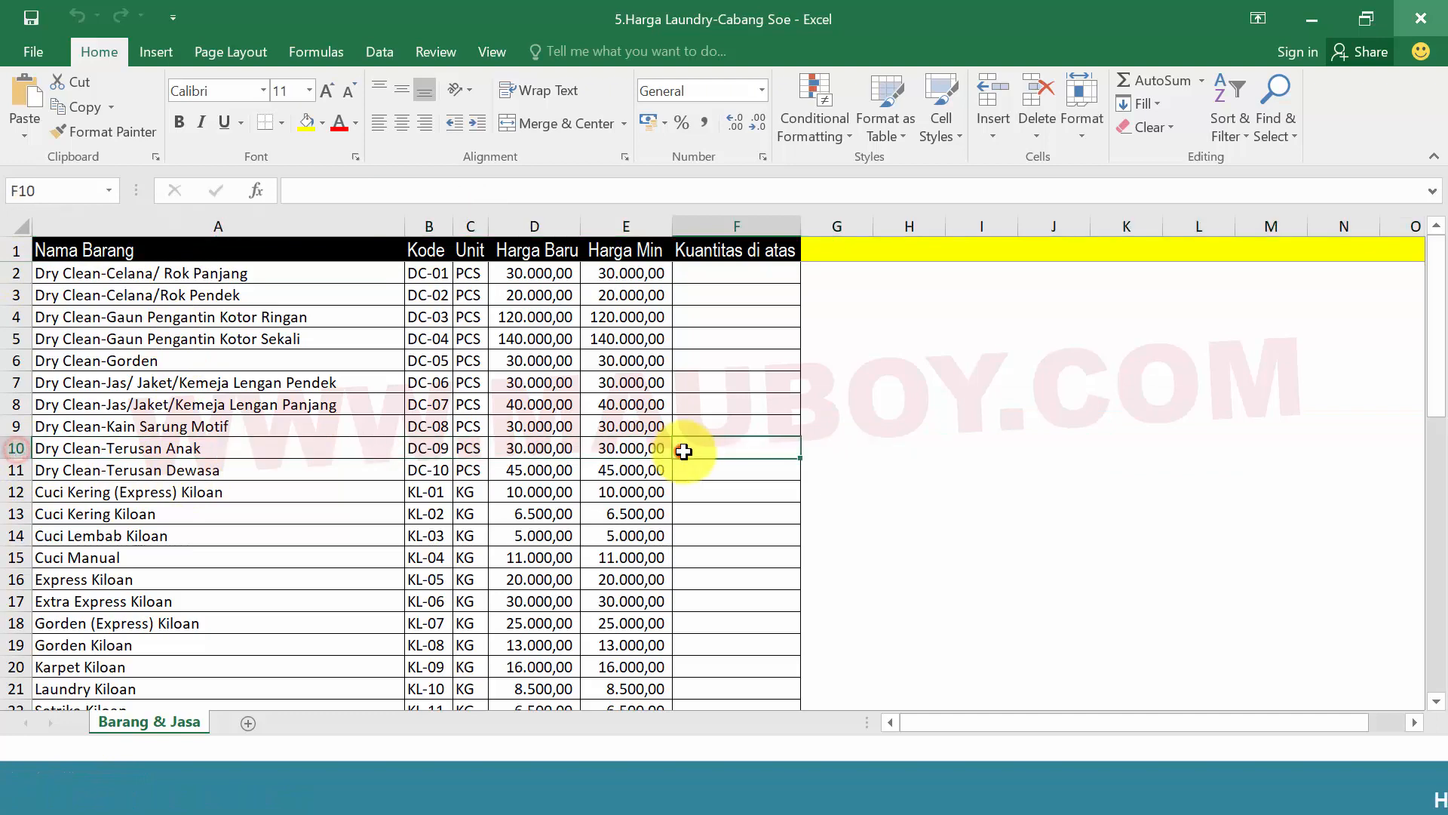
Look through the Soe price list, examine its Harga Baru and Harga Min columns, and close the workbook
scroll(718, 475, down, 11)
scroll(719, 481, up, 11)
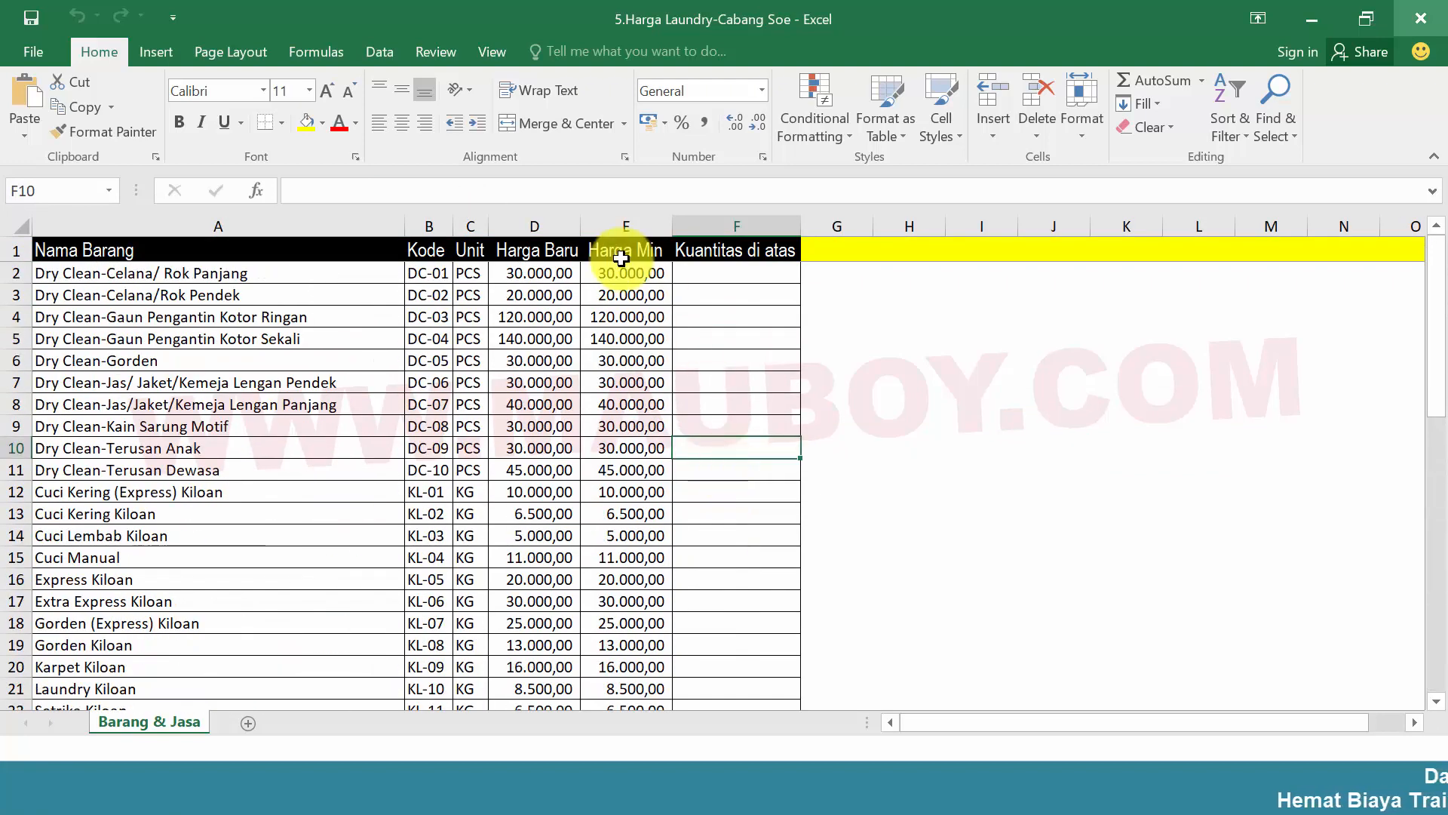
drag(532, 269, 647, 462)
click(776, 420)
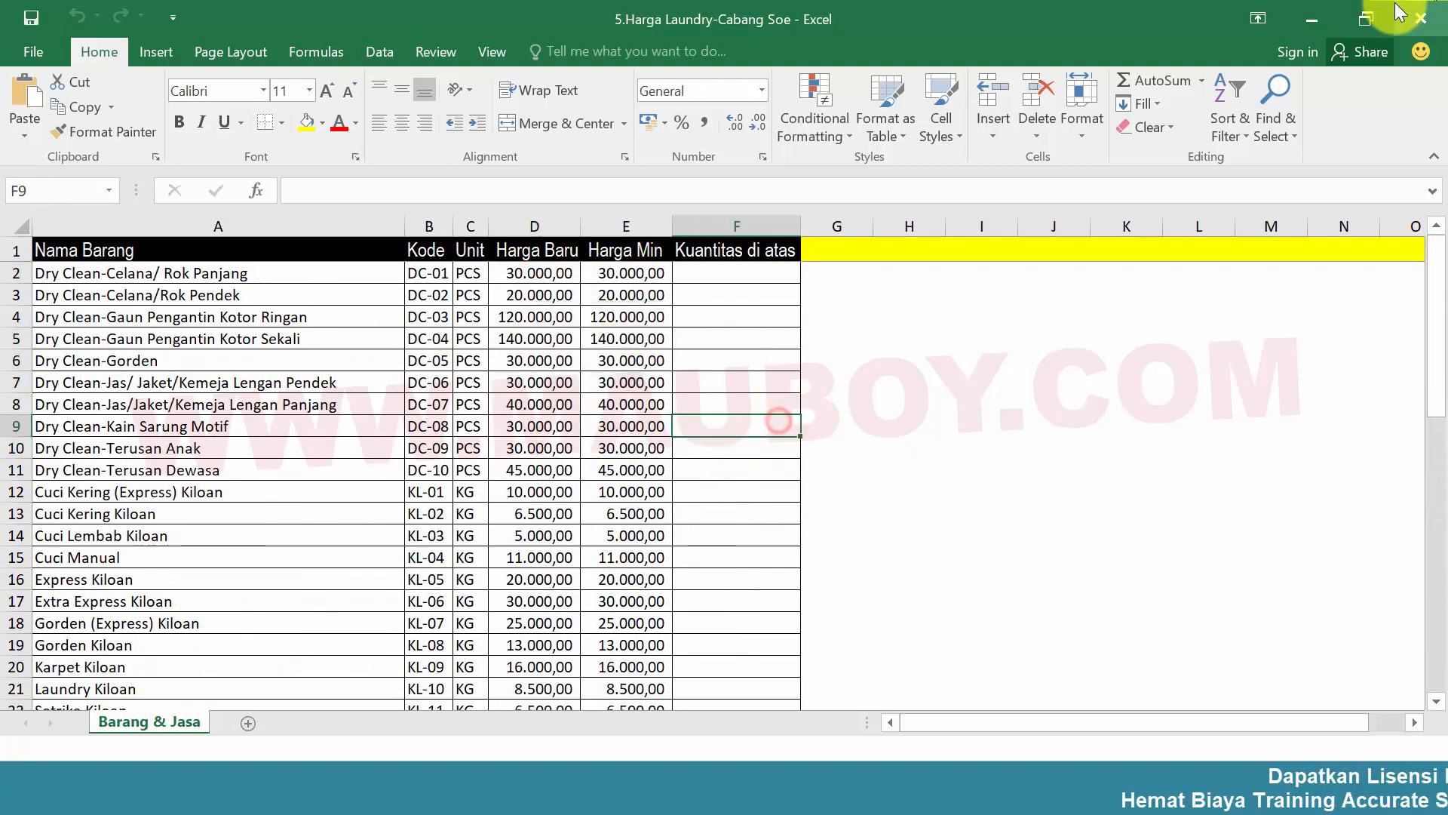
click(1420, 11)
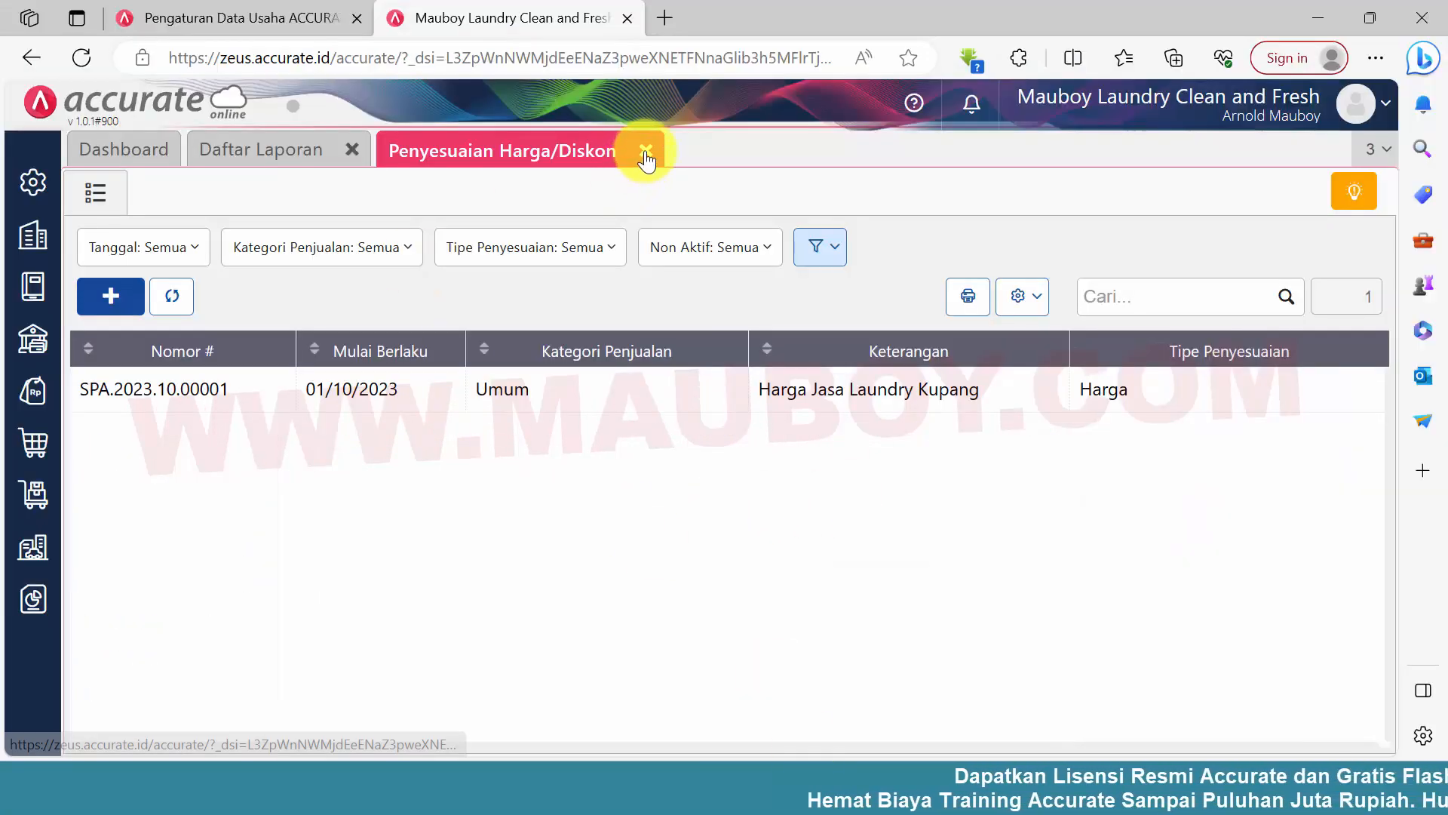
Reopen Penyesuaian Harga/Diskon with a new form, choosing the Umum sales category and keeping the adjustment type Harga
click(646, 151)
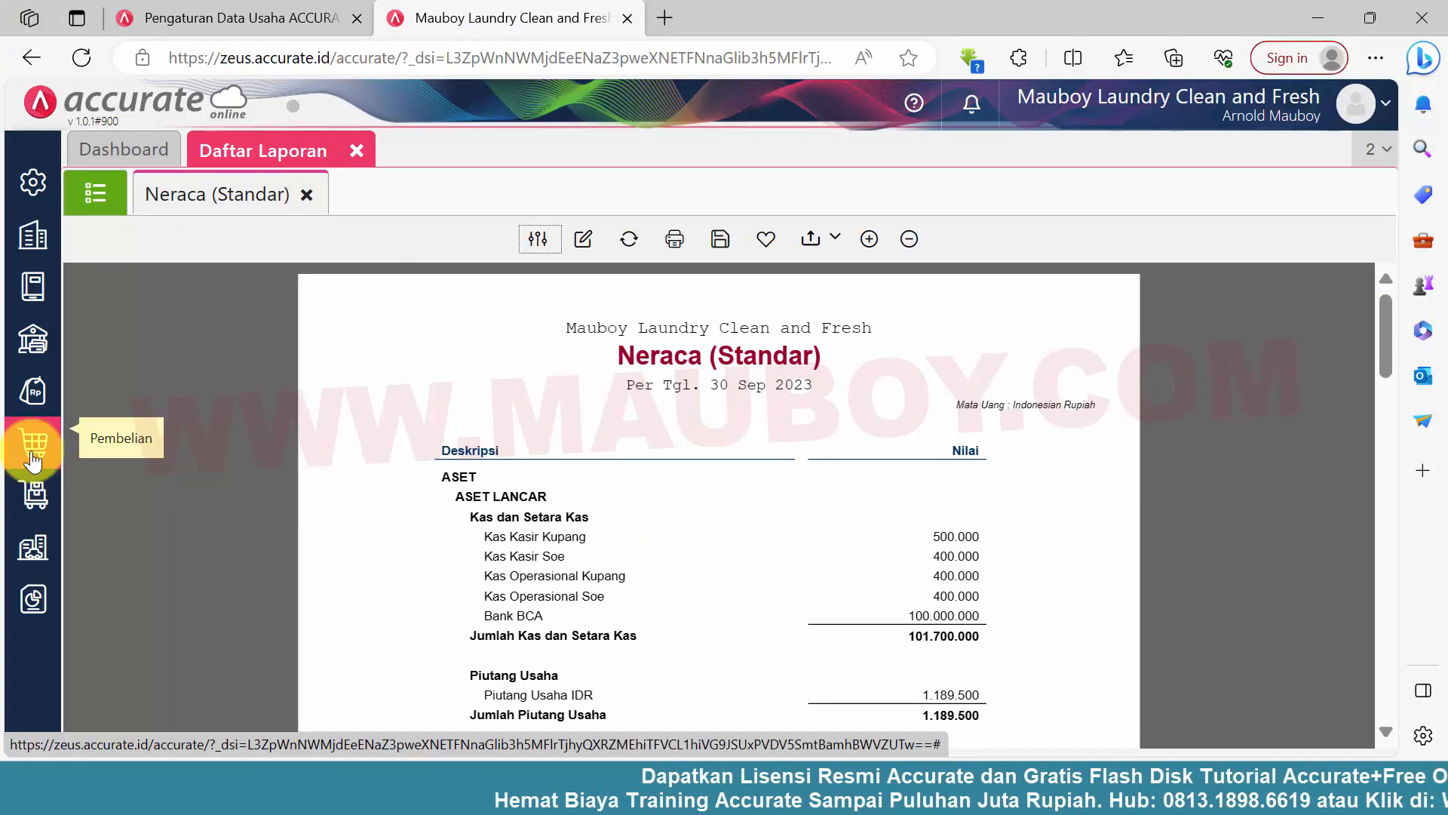
click(33, 391)
click(296, 675)
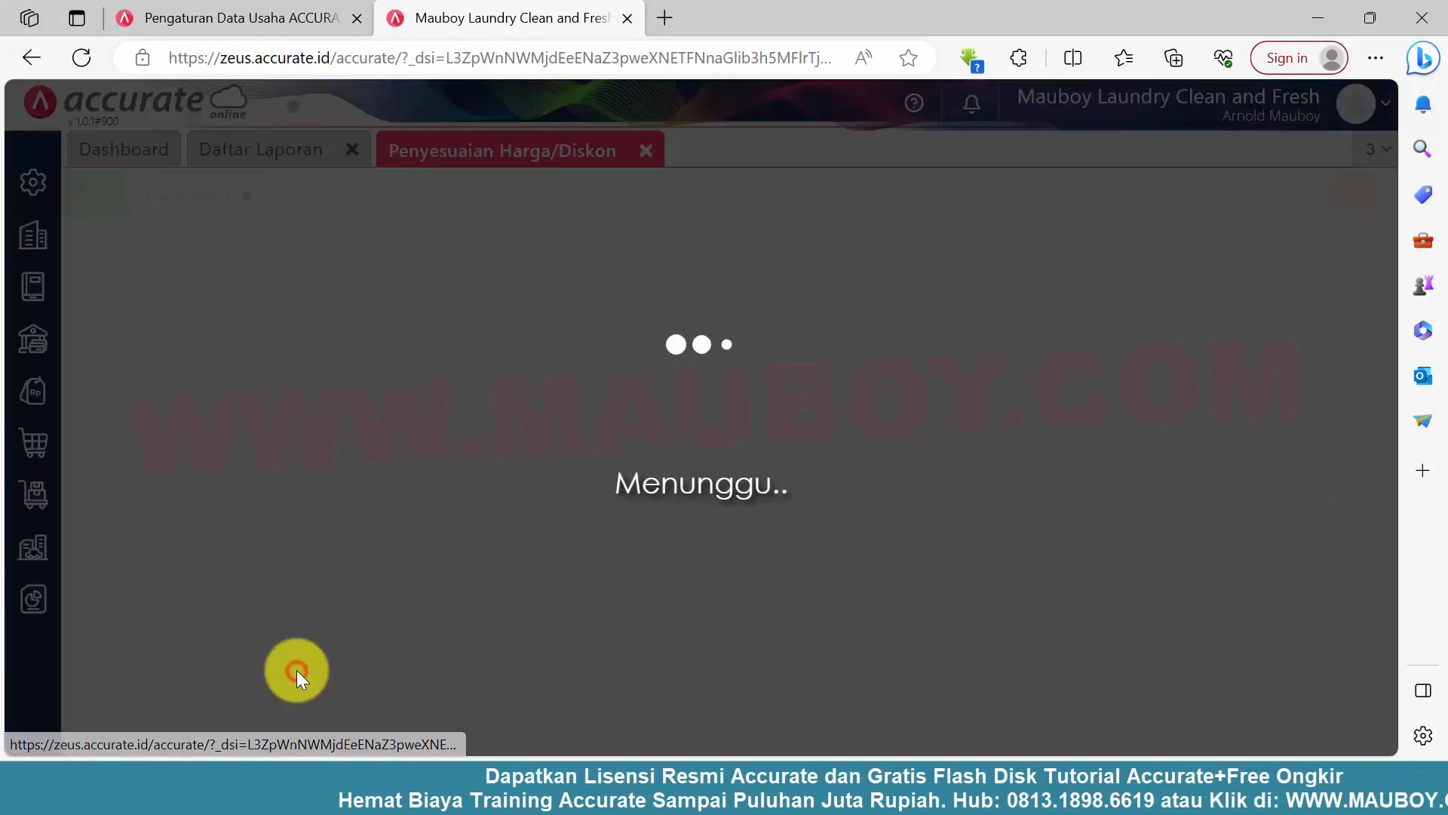
click(642, 241)
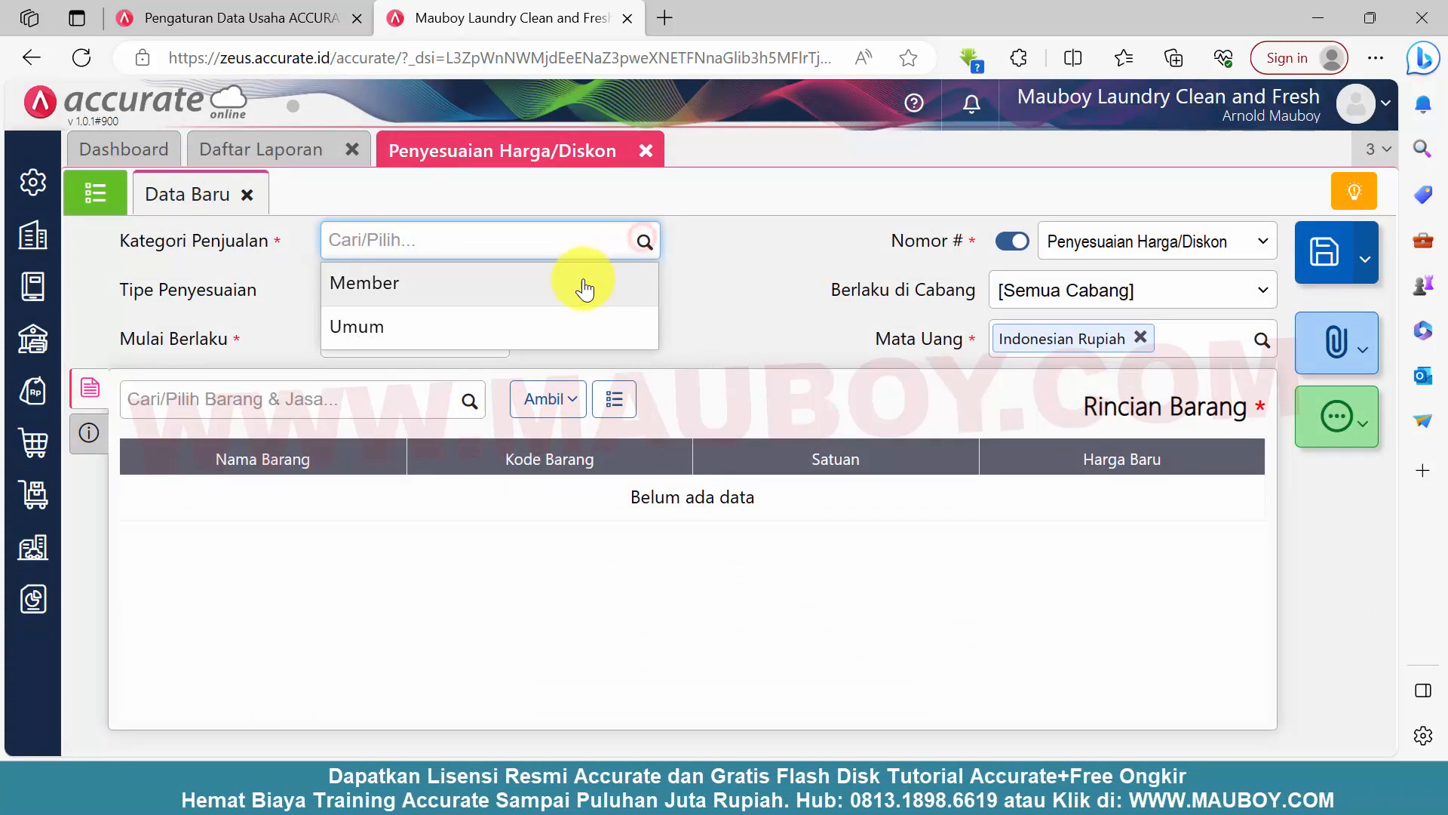
click(522, 326)
click(495, 293)
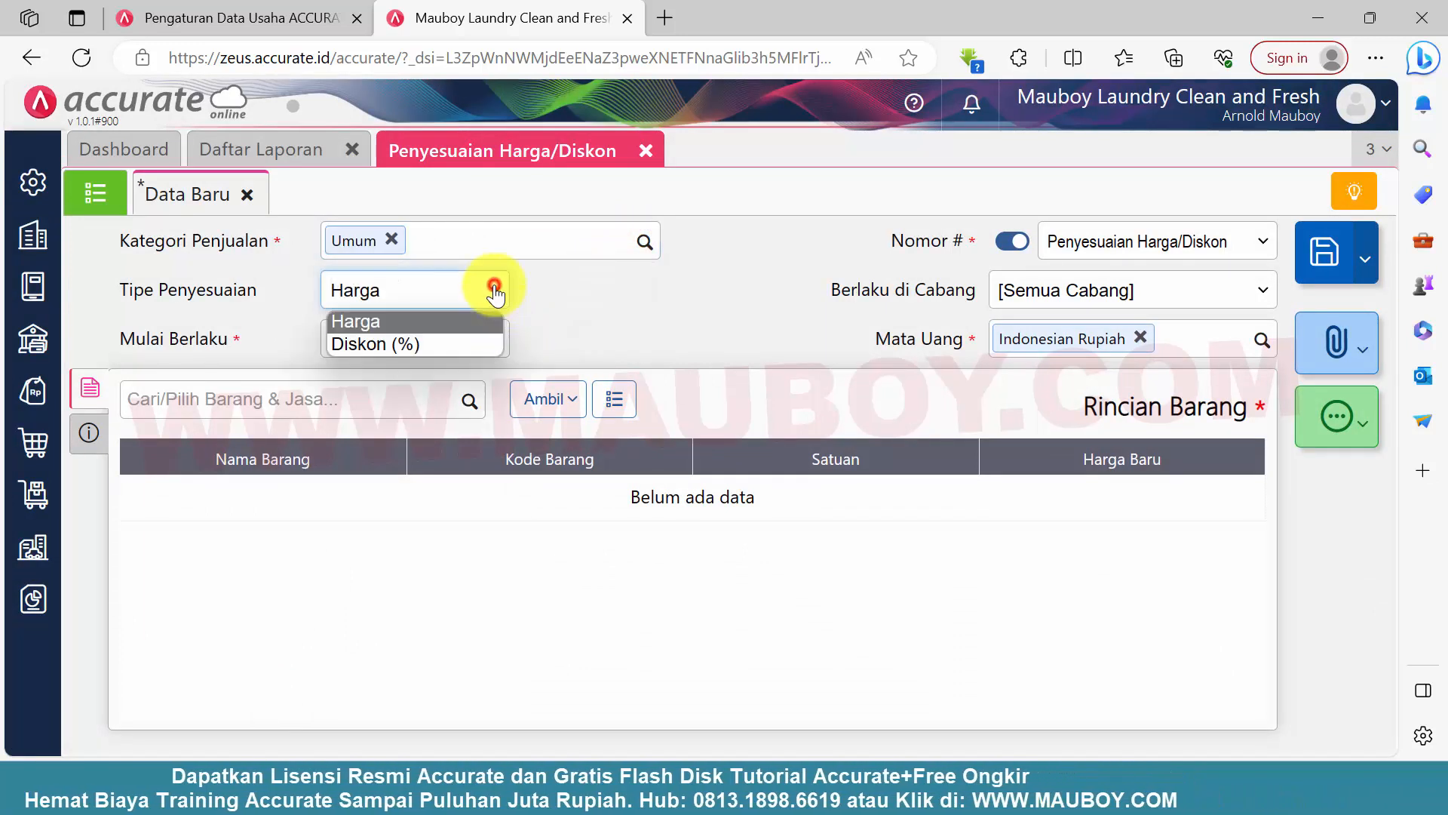
Apply the price adjustment to the Soe branch and set its Mulai Berlaku date to 01/10/2023
click(1224, 302)
click(1026, 362)
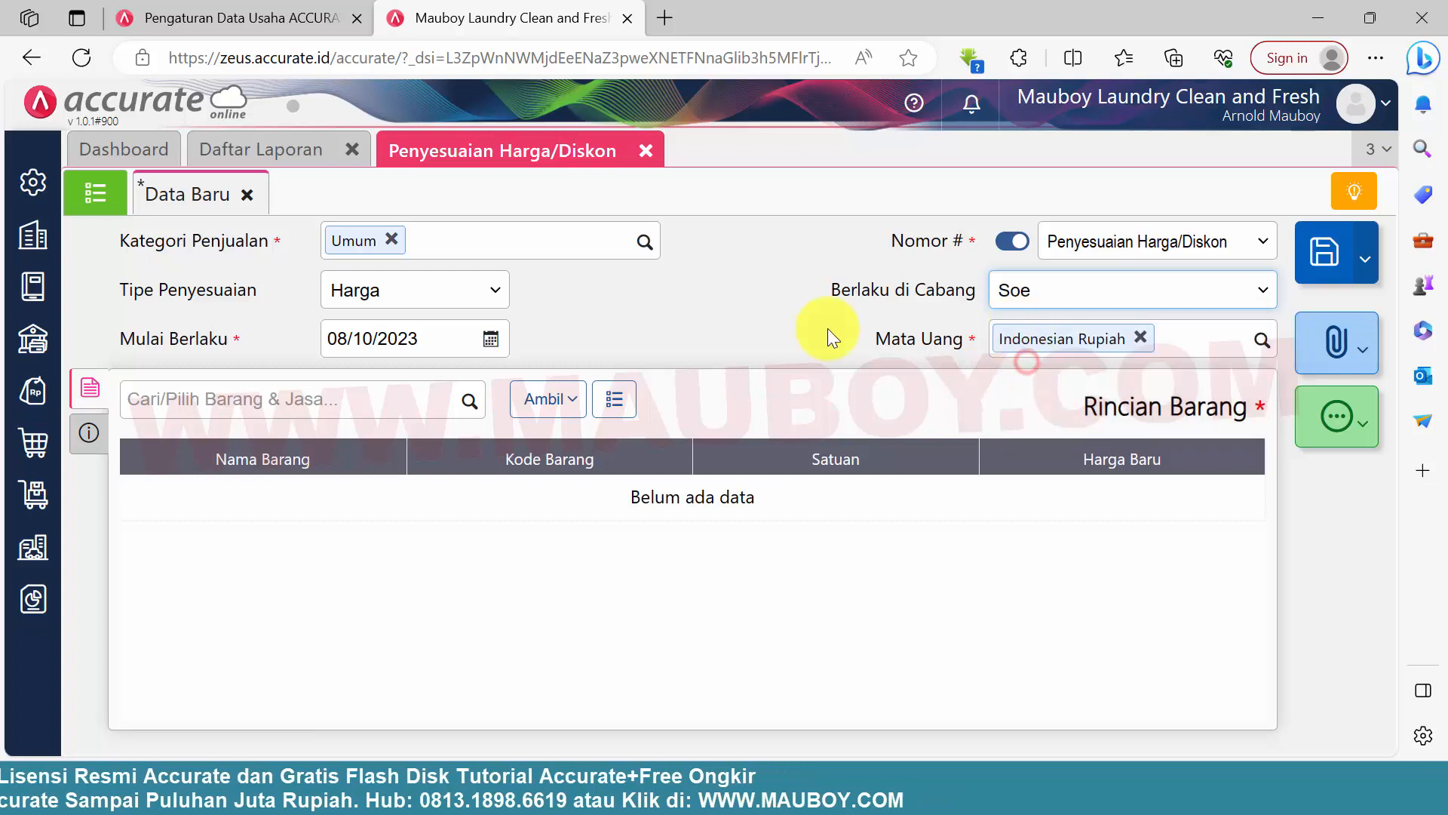
click(492, 341)
click(347, 448)
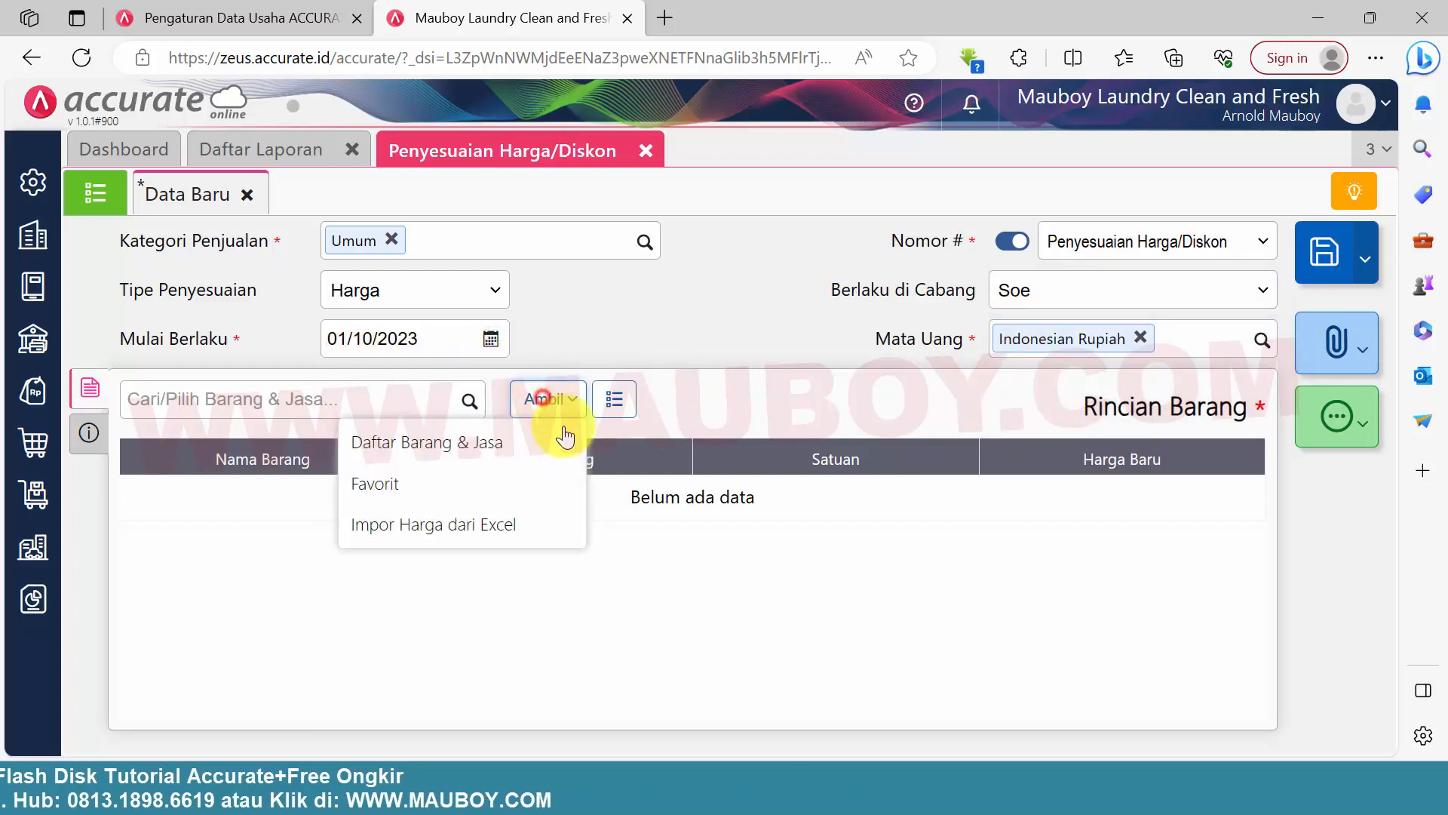
Import the item prices from the Excel file 5.Harga Laundry-Cabang Soe into the adjustment
click(510, 538)
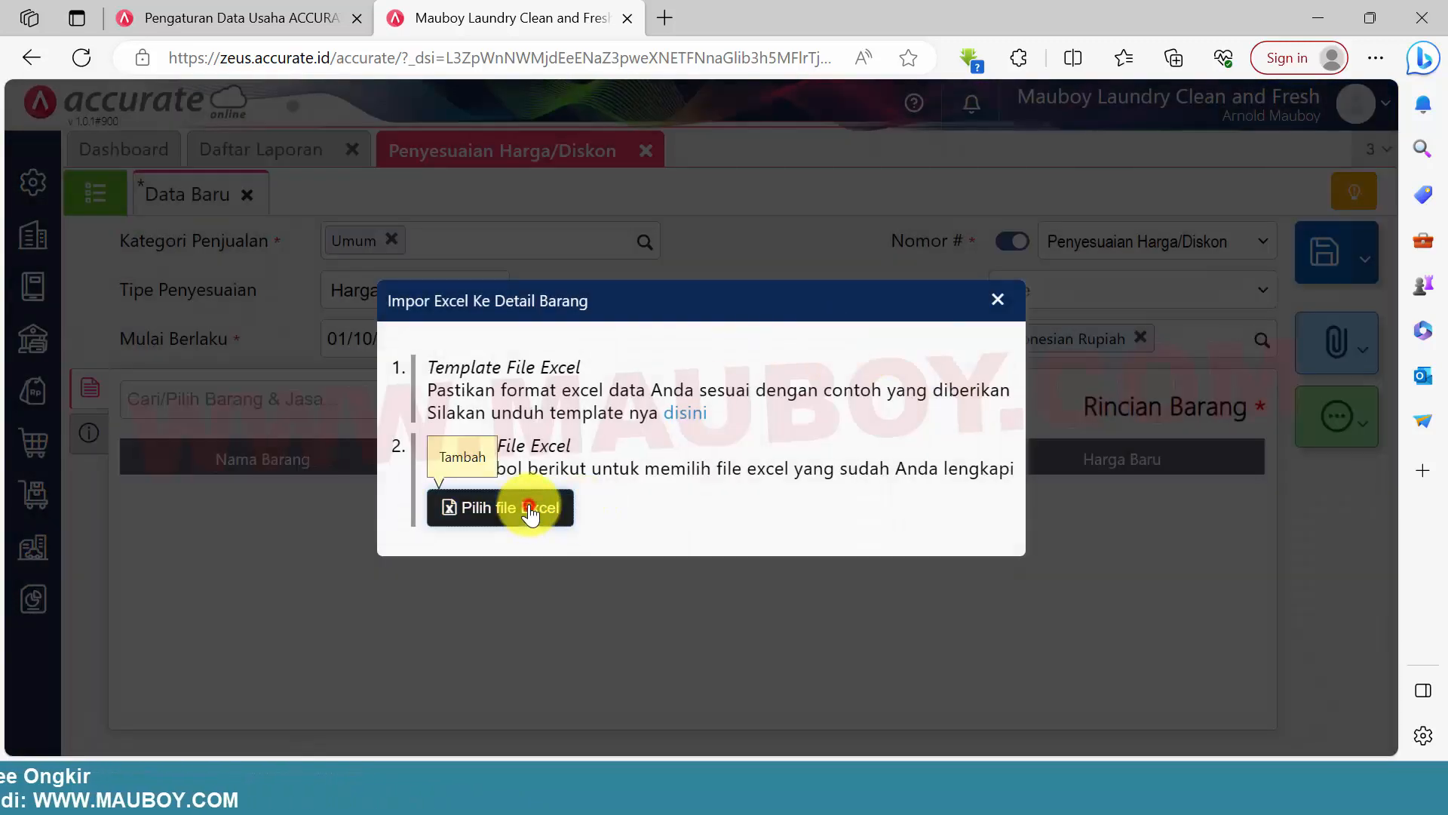
click(531, 509)
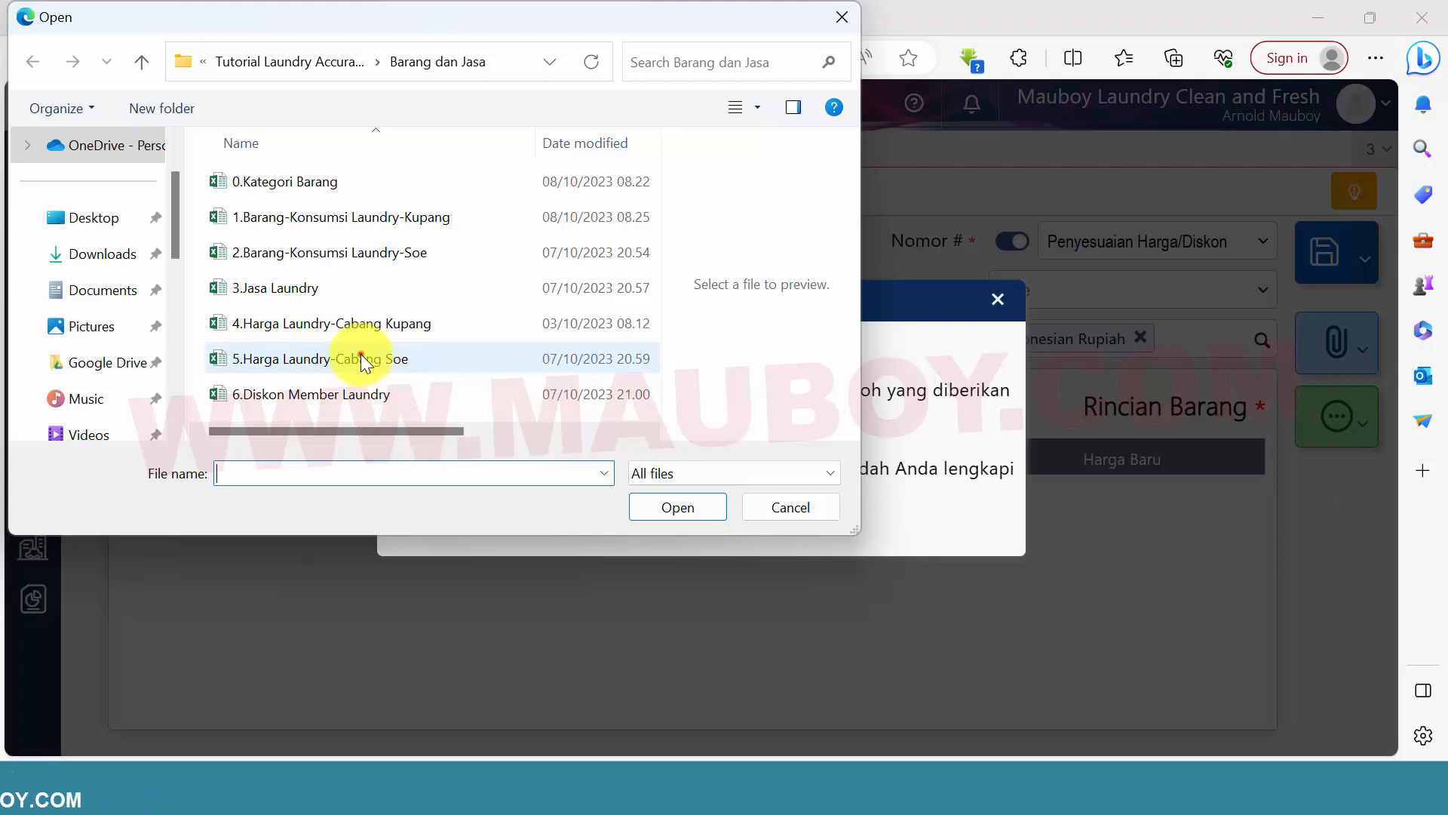
click(362, 356)
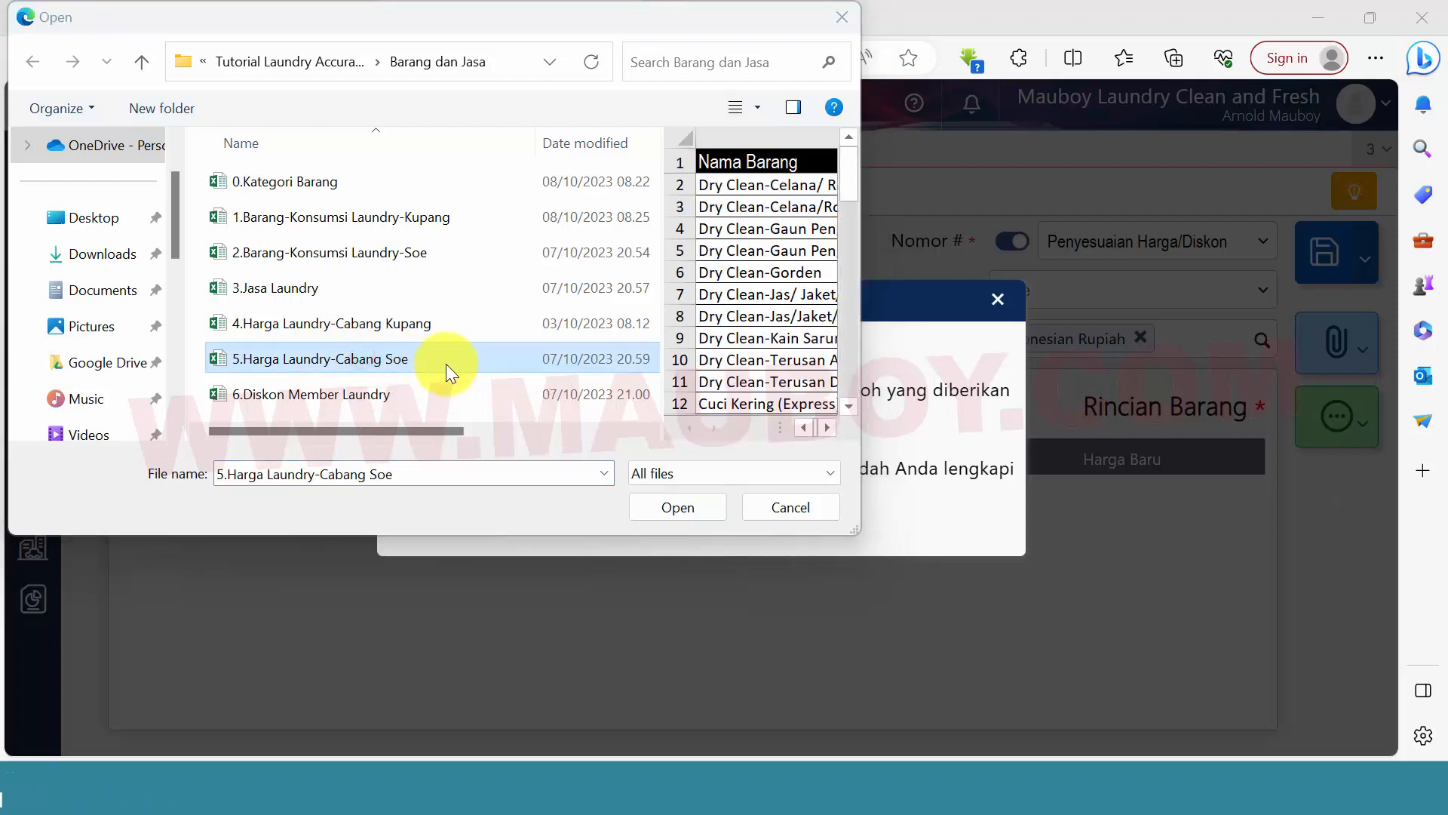
click(705, 510)
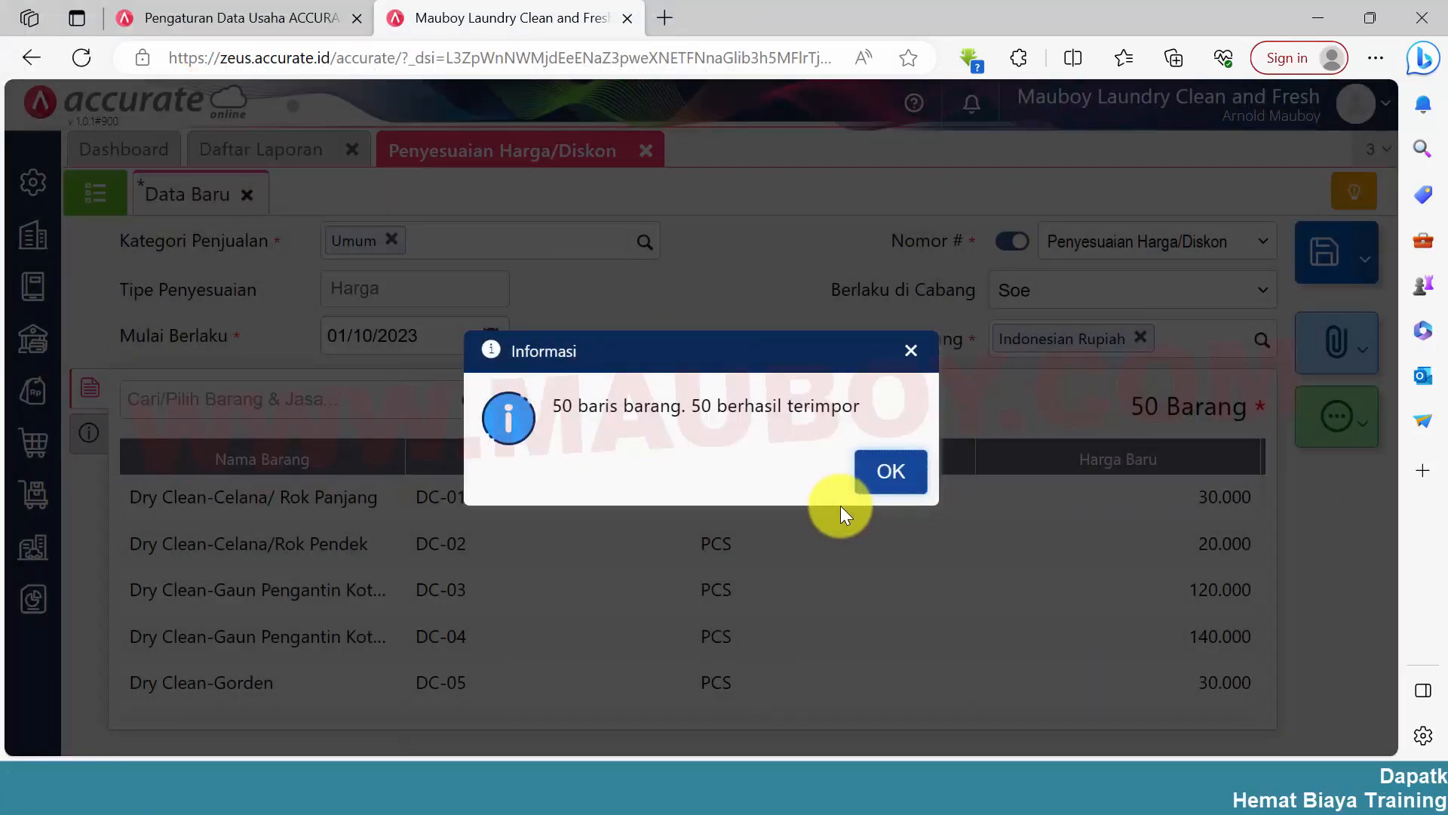
click(891, 474)
Enter Harga Jasa Laundry Cabang Soe as the adjustment's Keterangan and save it
click(90, 436)
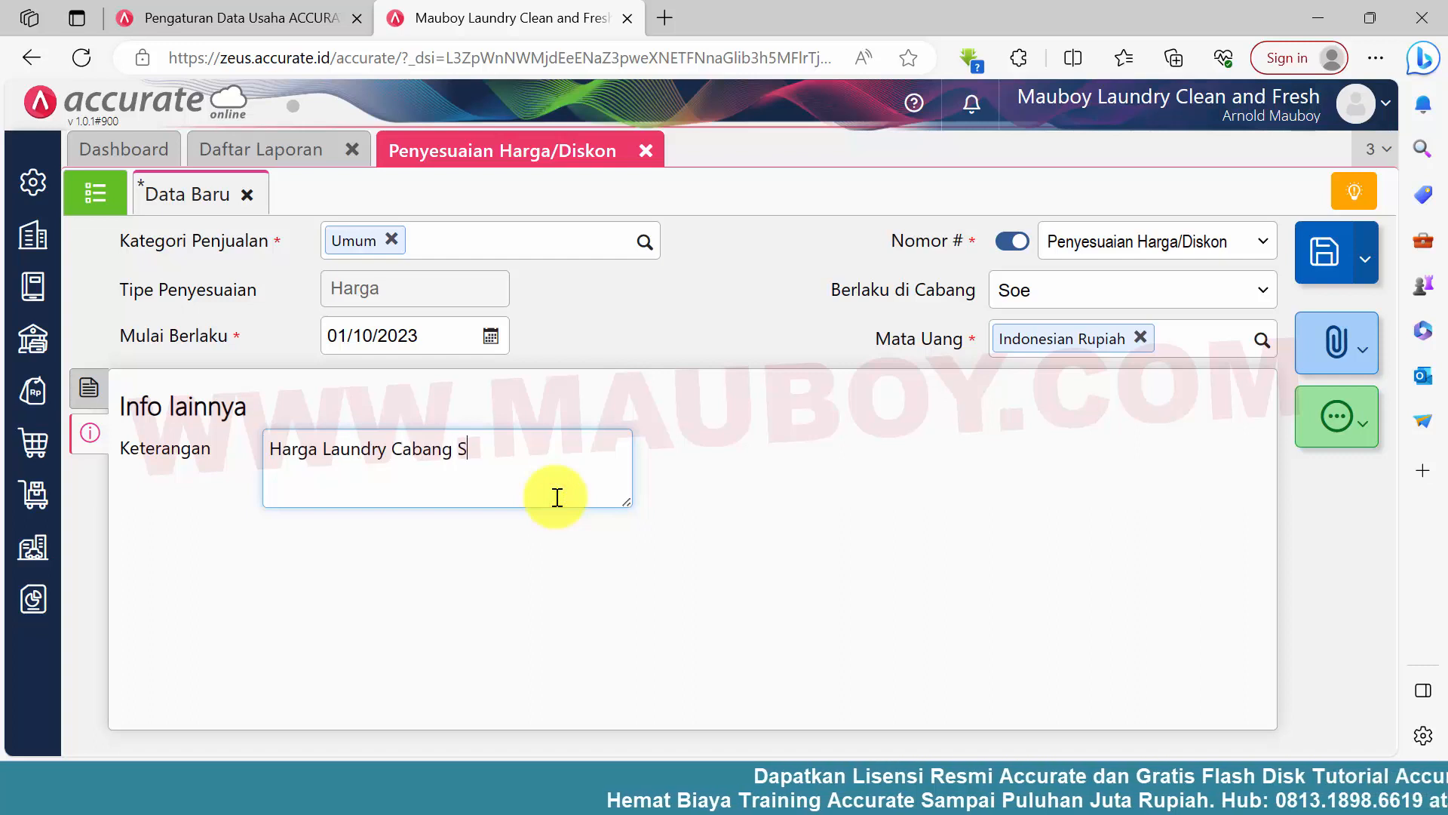
click(325, 451)
text(Jasa)
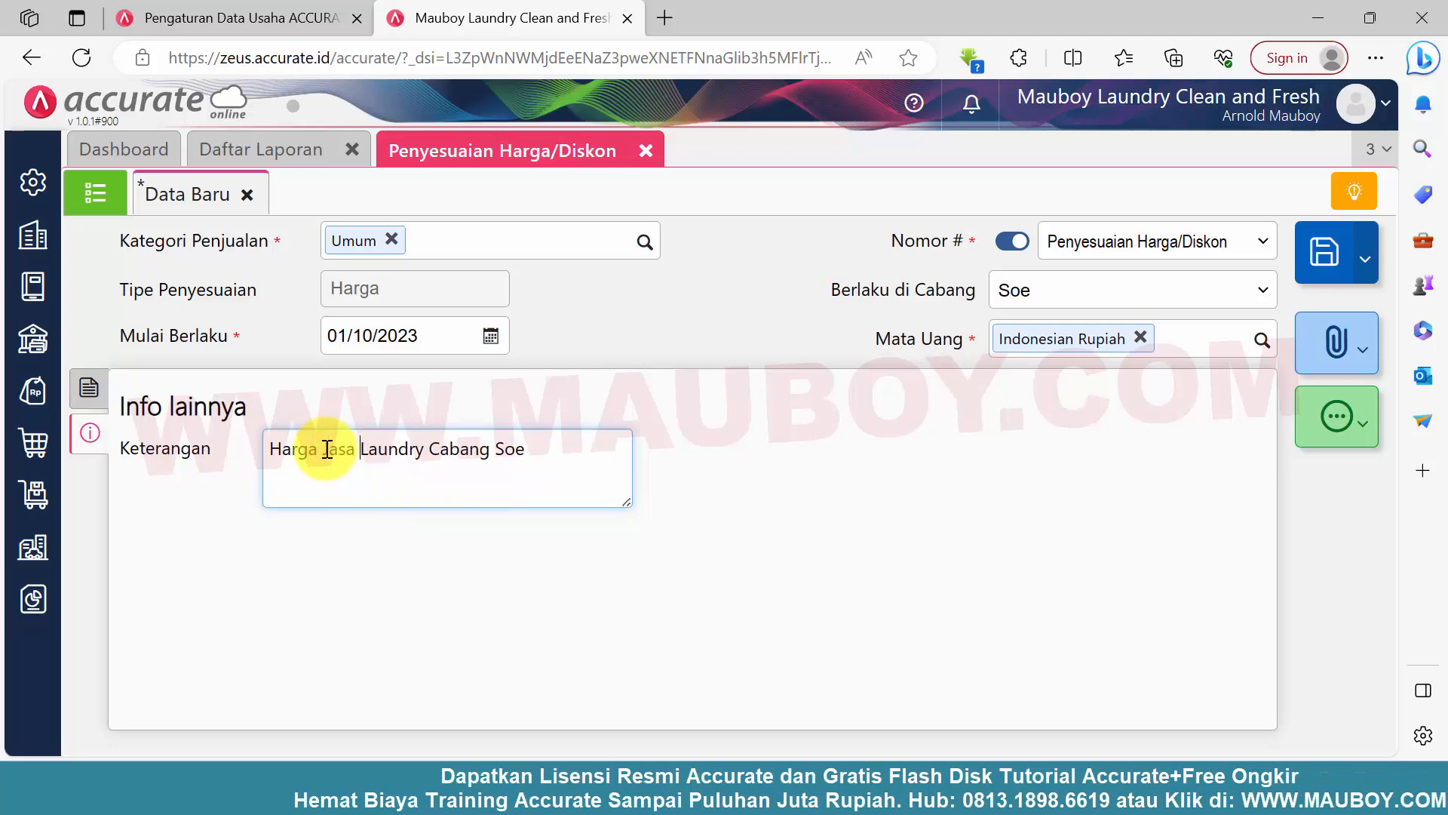
click(1320, 260)
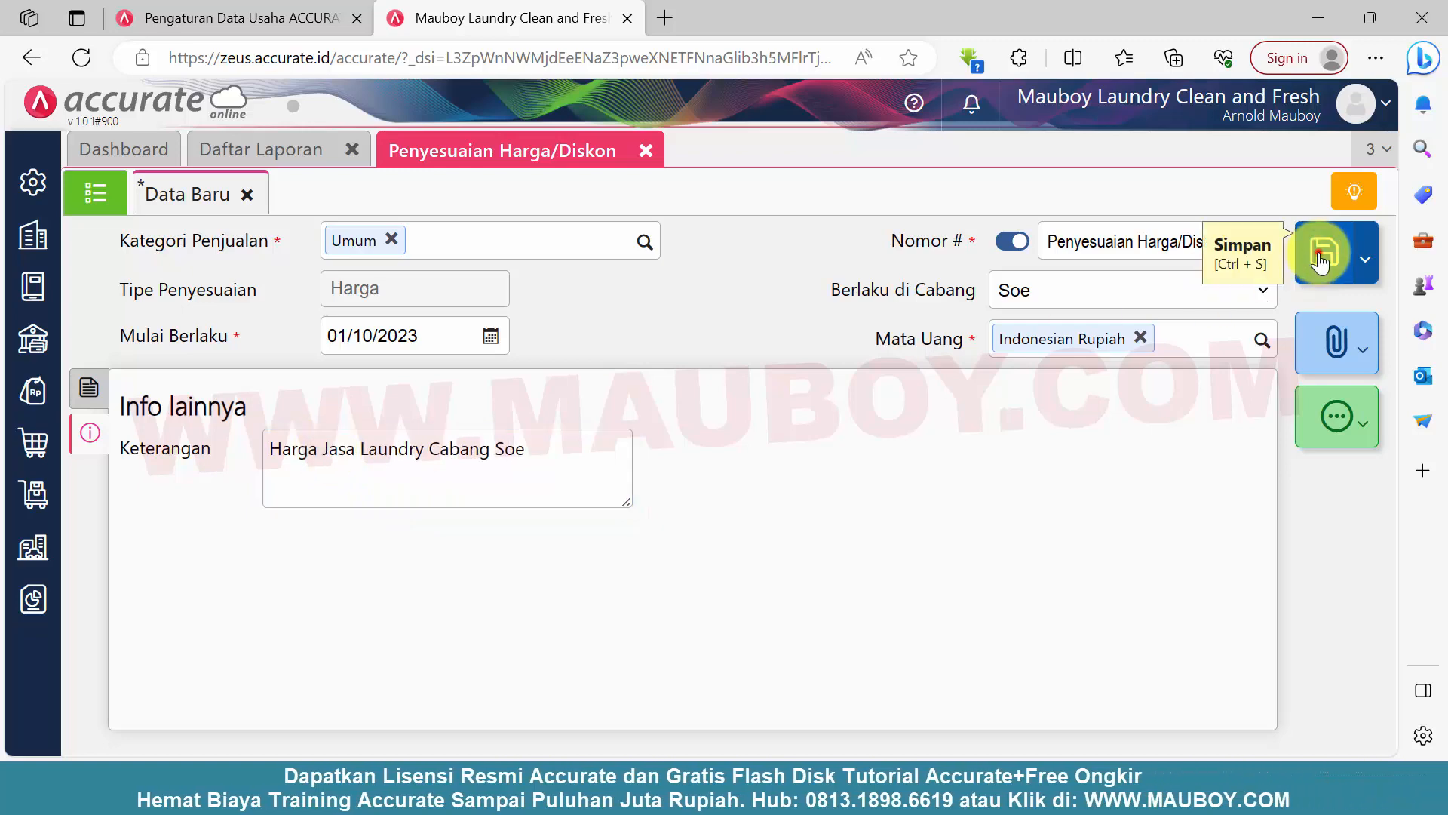
Return to the list of price adjustments and show the Cabang column in it
click(121, 194)
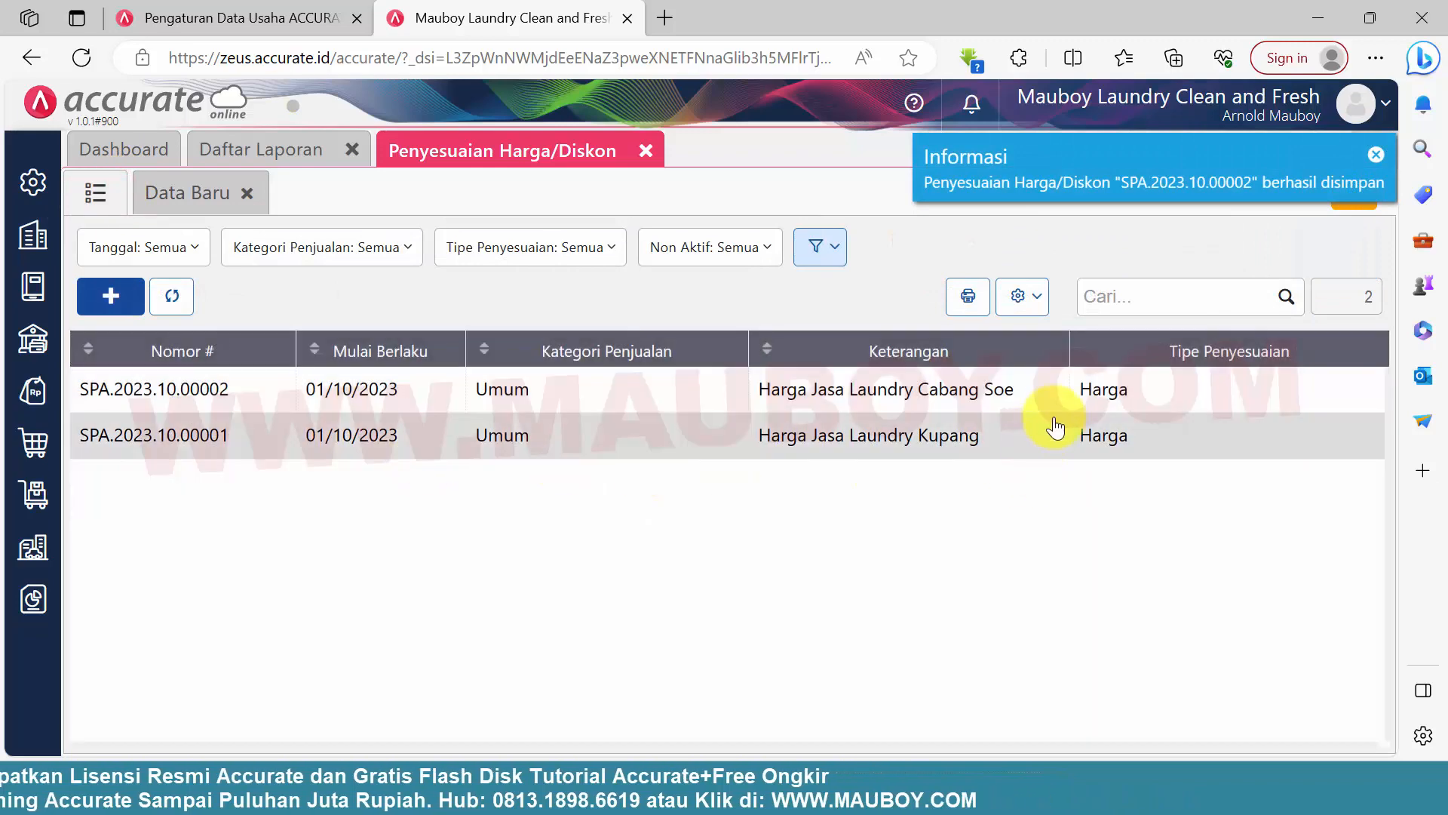
click(1022, 296)
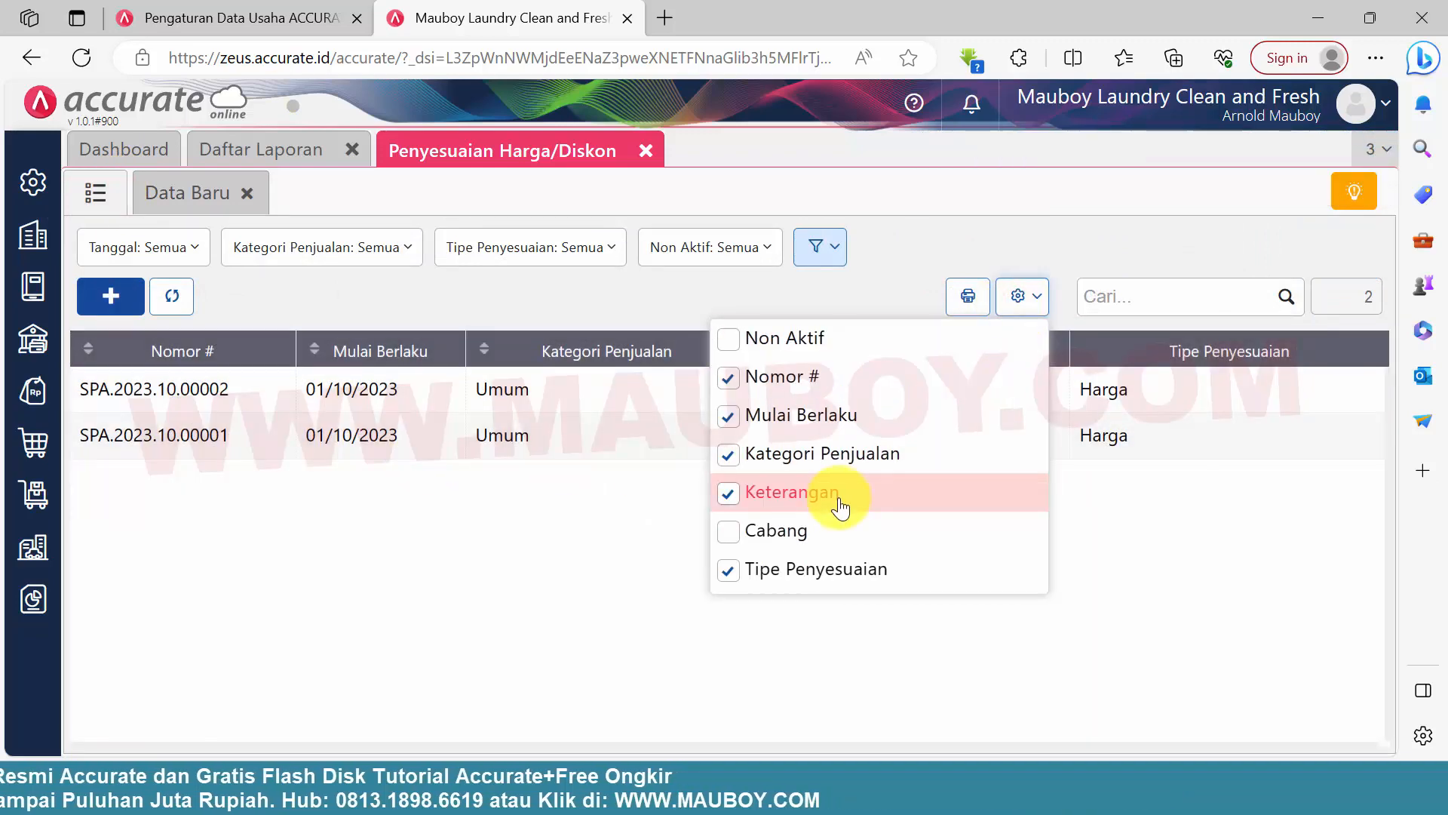
click(771, 528)
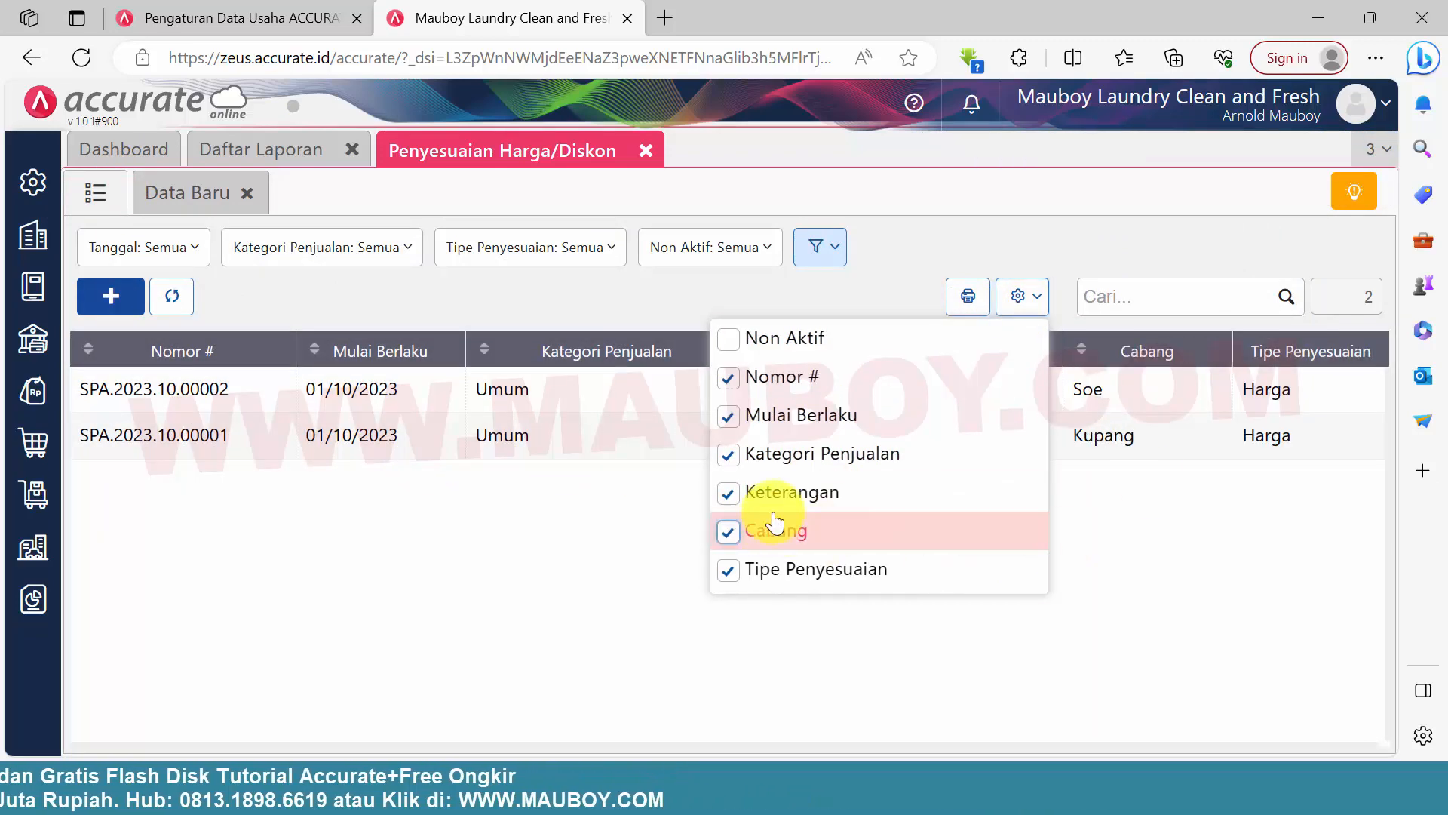
click(1170, 547)
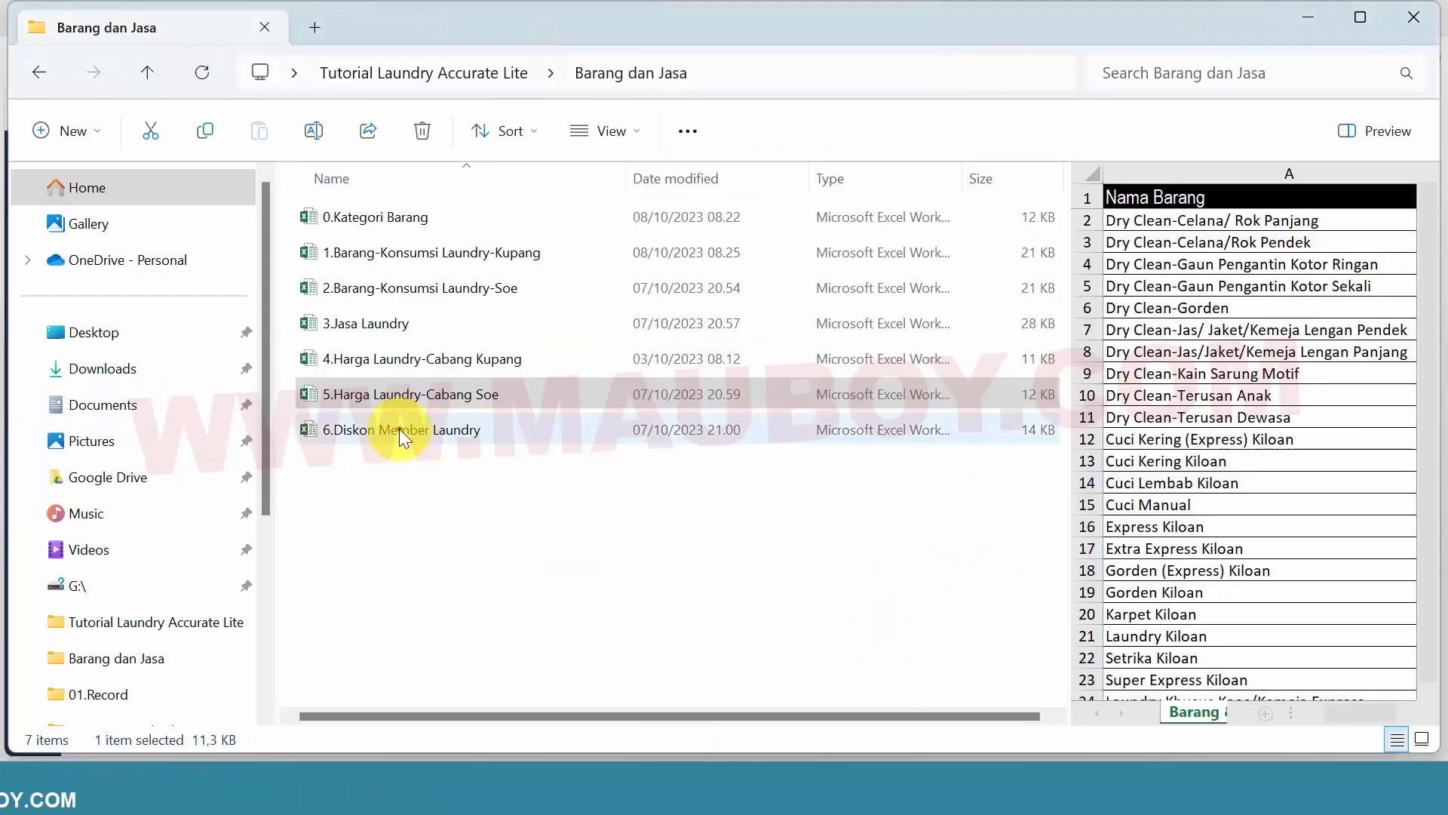
Open 6.Diskon Member Laundry from the Barang dan Jasa folder and look through its list of laundry services
click(399, 429)
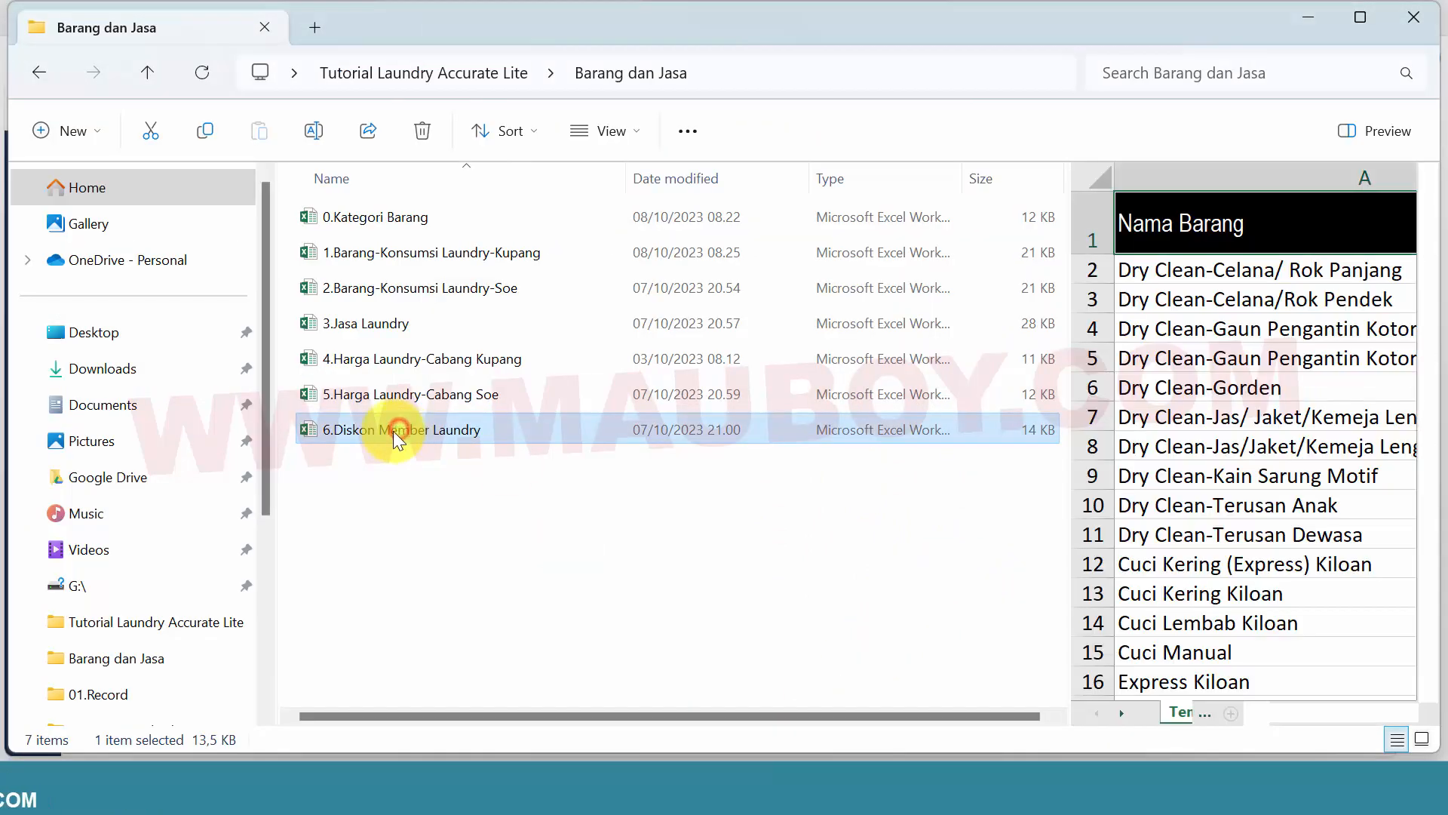
double_click(311, 428)
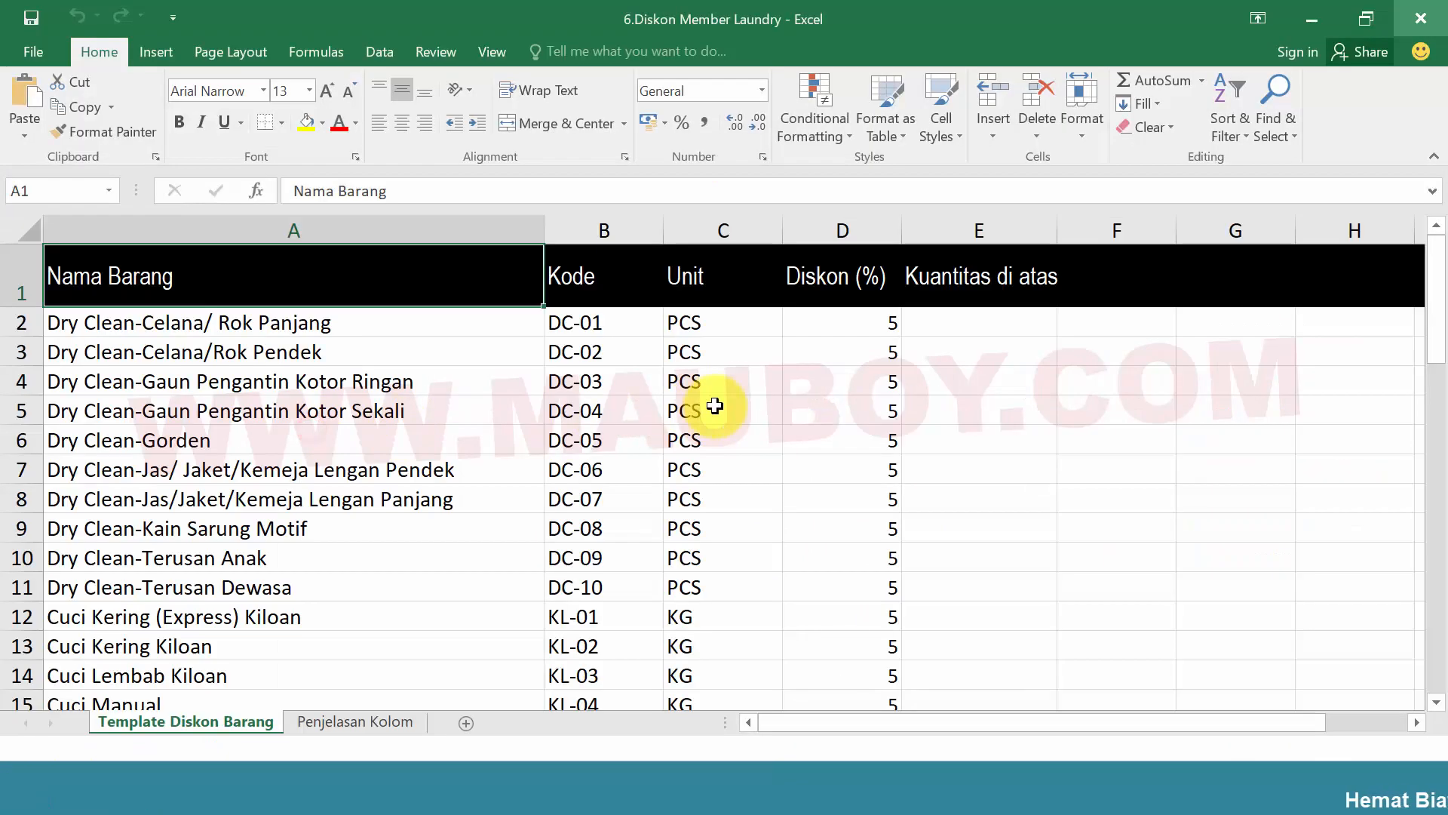
click(835, 324)
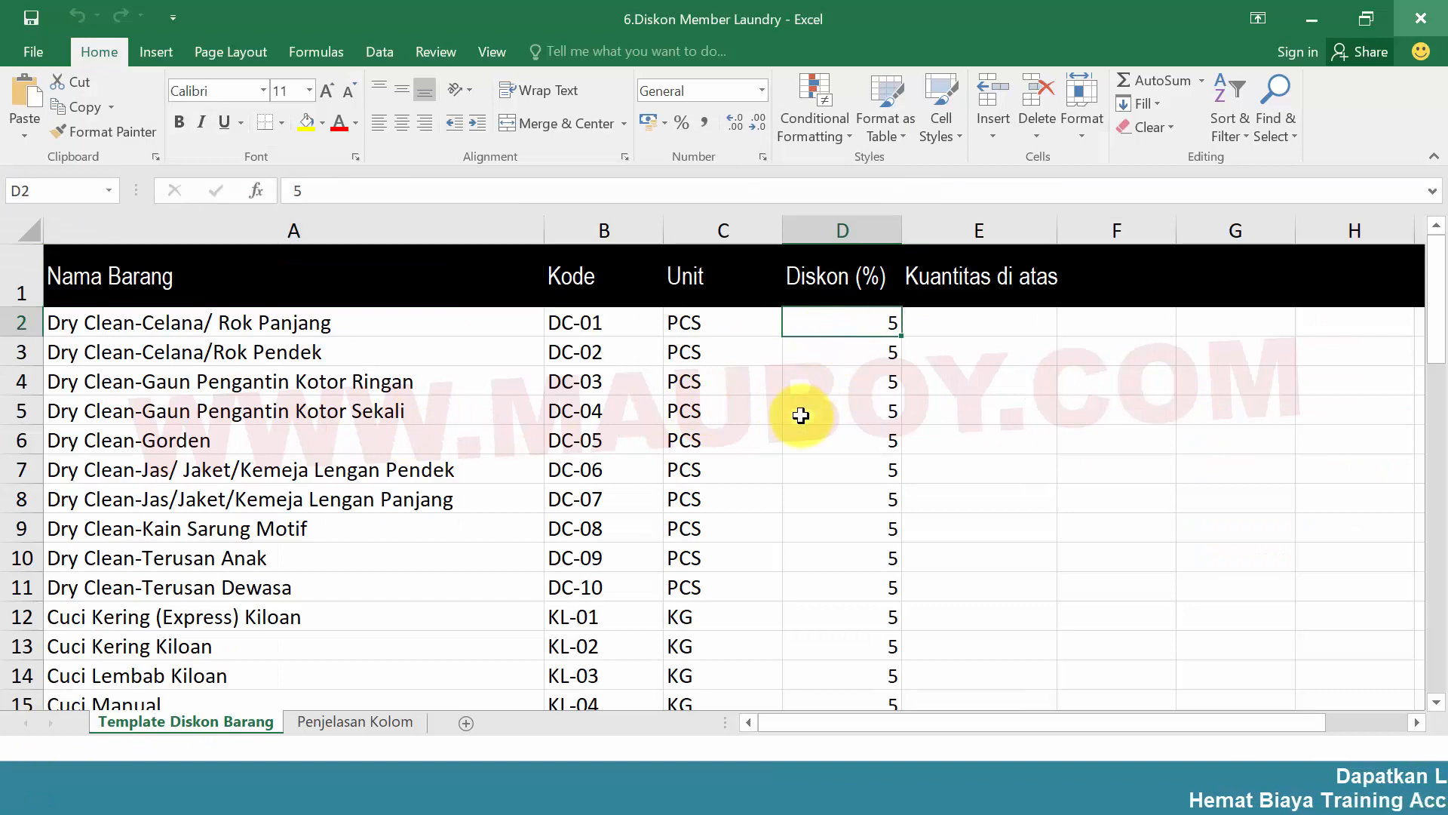
click(538, 457)
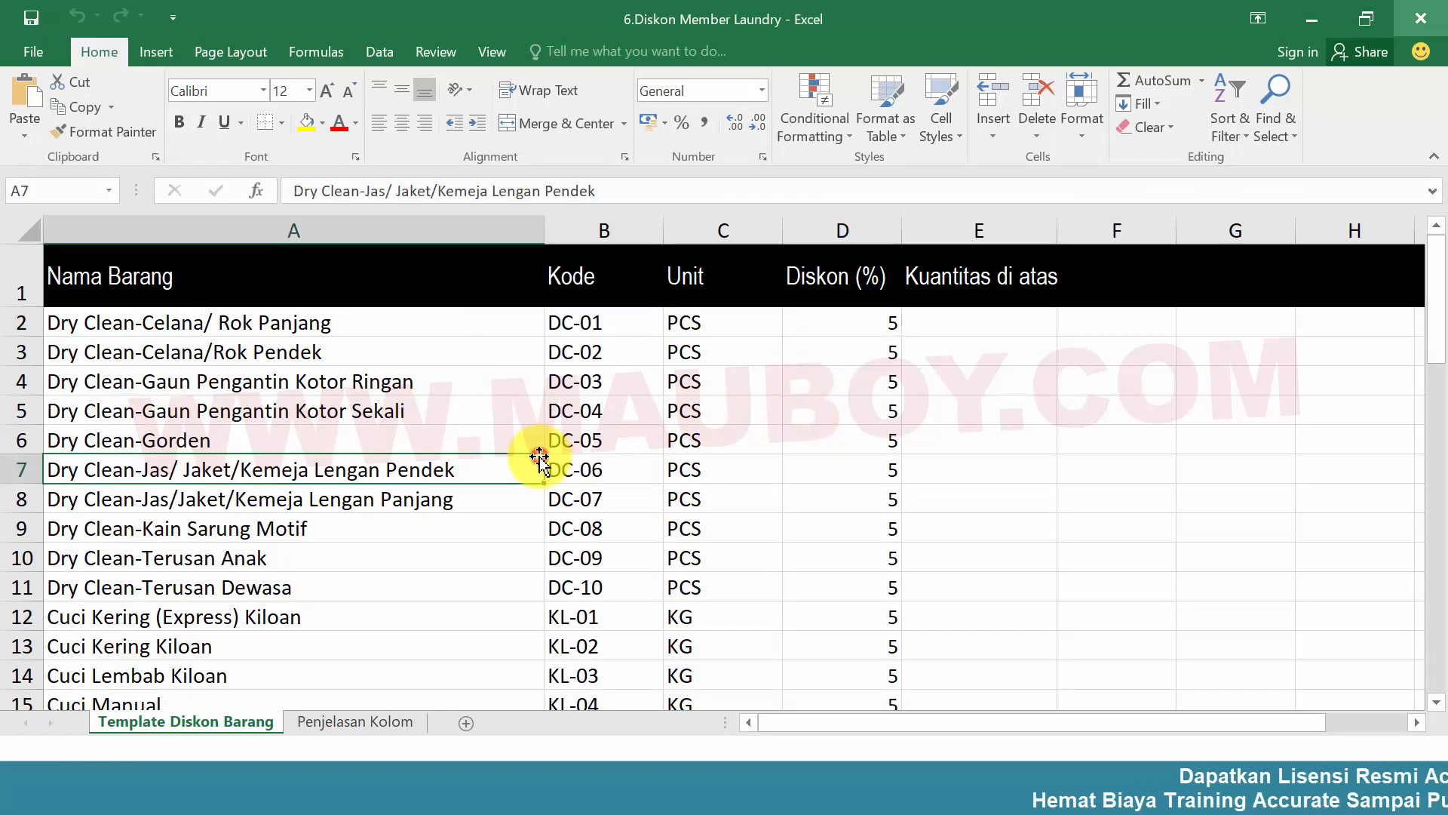
scroll(529, 447, down, 14)
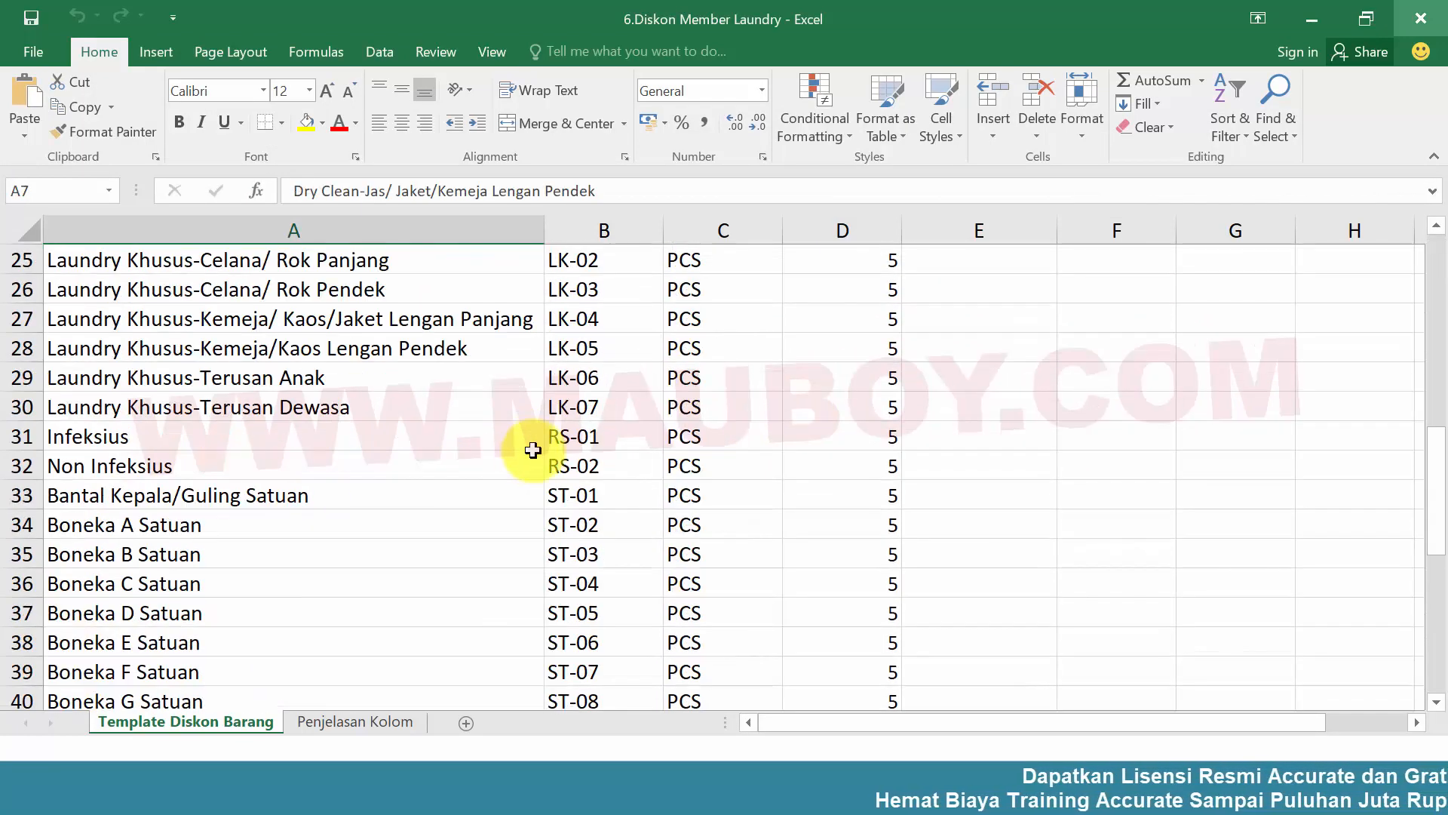
scroll(558, 445, up, 14)
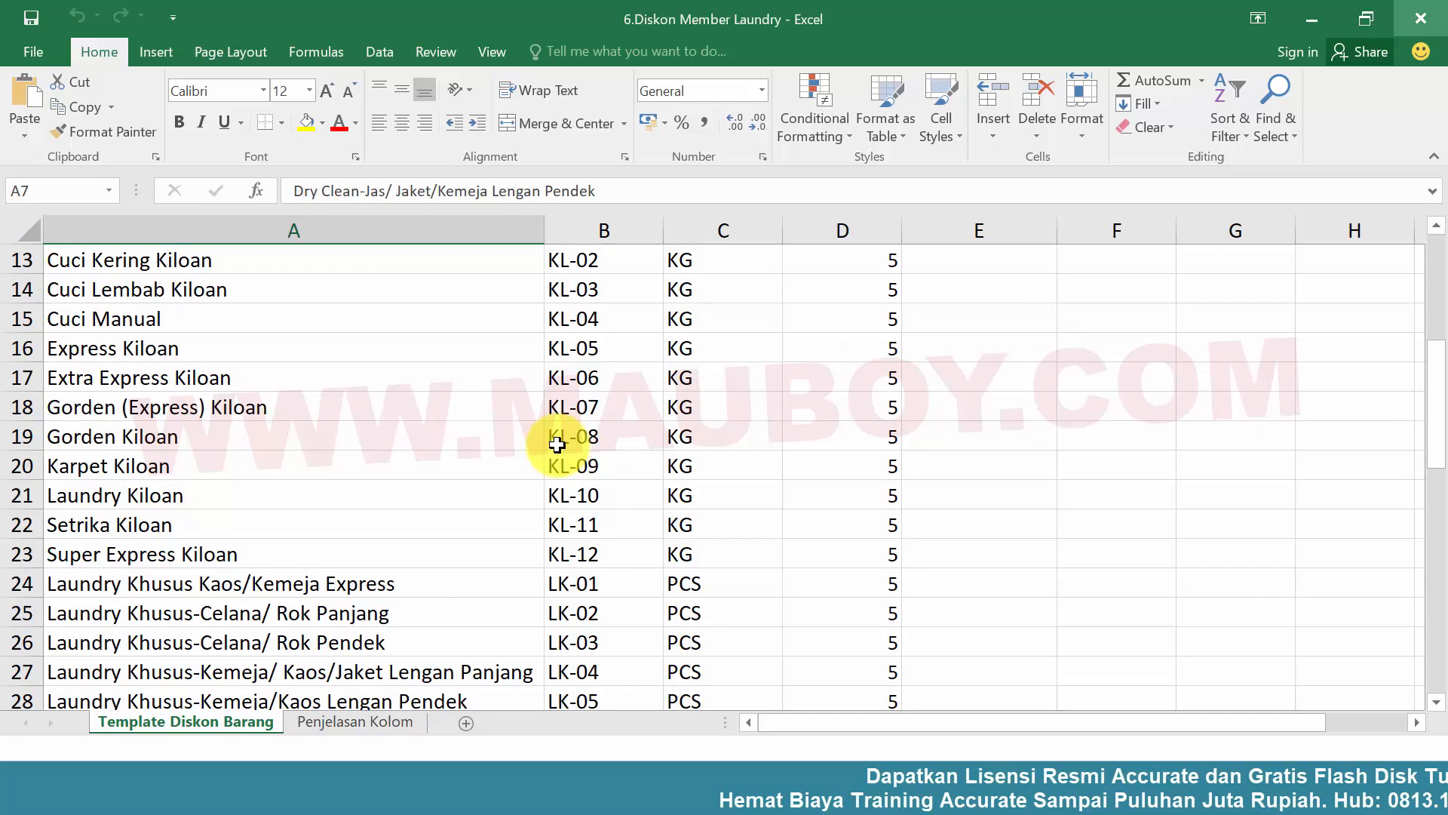
Examine the Diskon (%) values for the laundry services in the workbook and close it
click(420, 378)
click(895, 322)
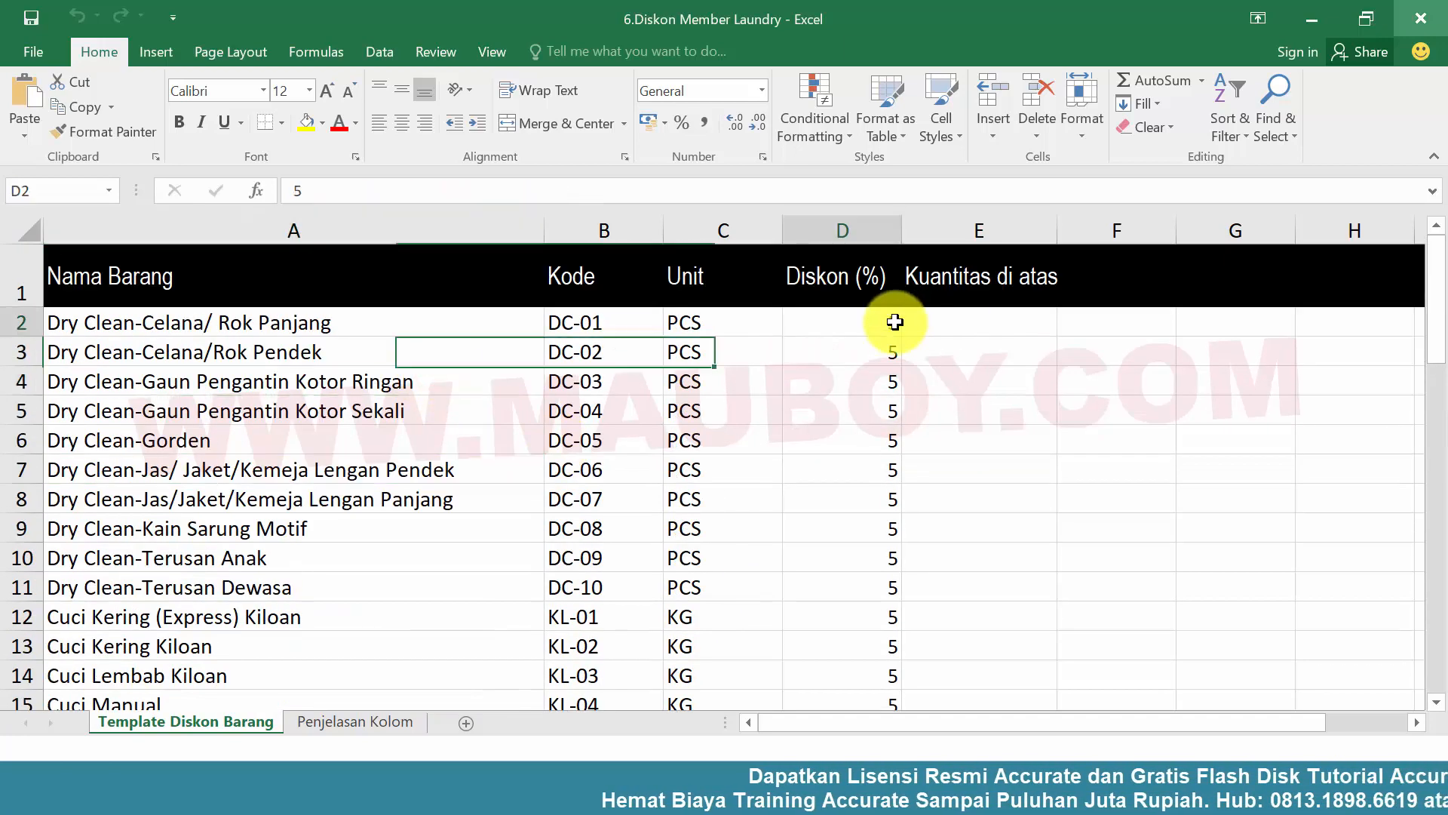
click(830, 380)
scroll(832, 381, down, 7)
scroll(834, 384, up, 3)
scroll(835, 385, up, 4)
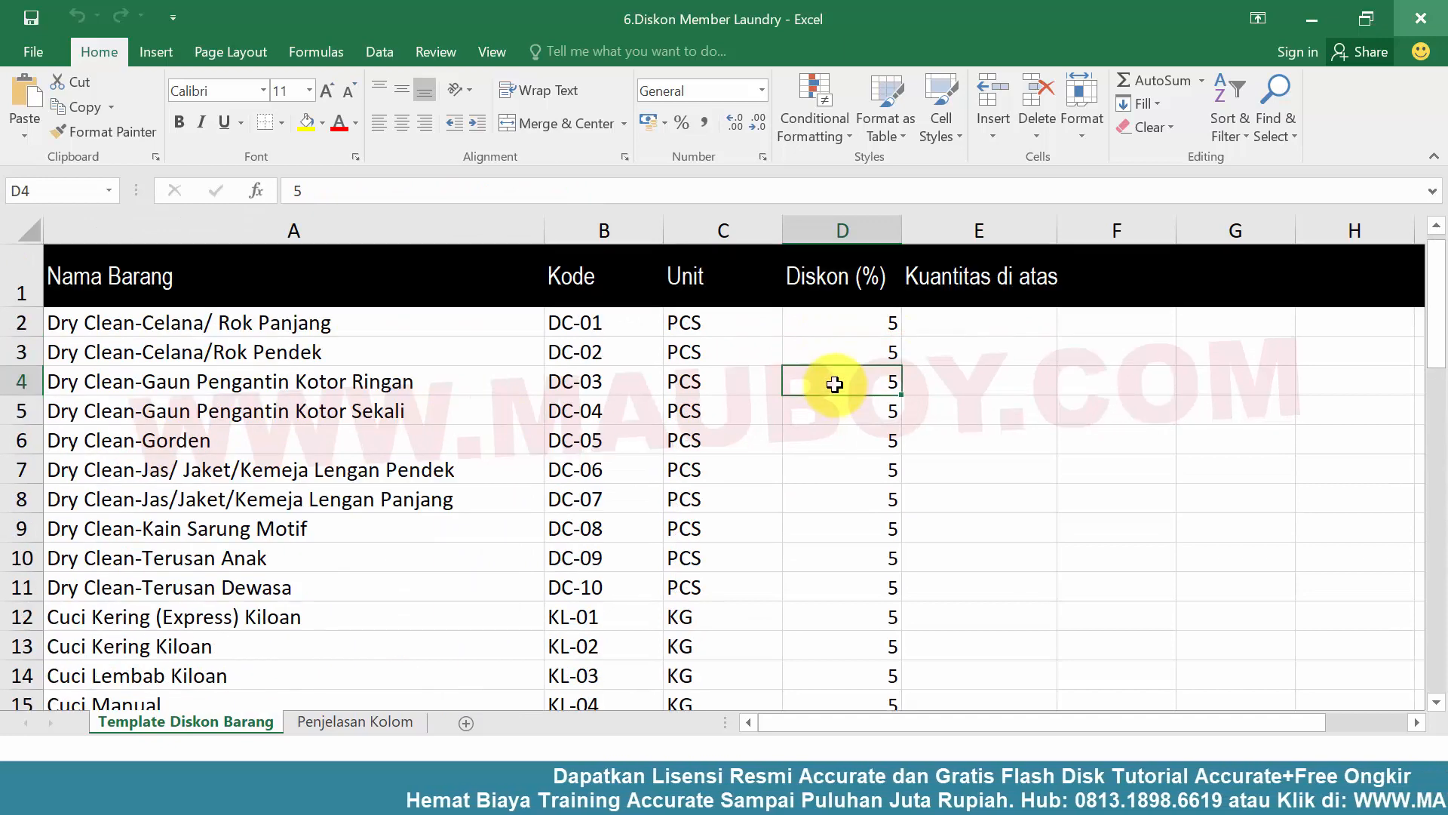
click(834, 354)
click(1431, 20)
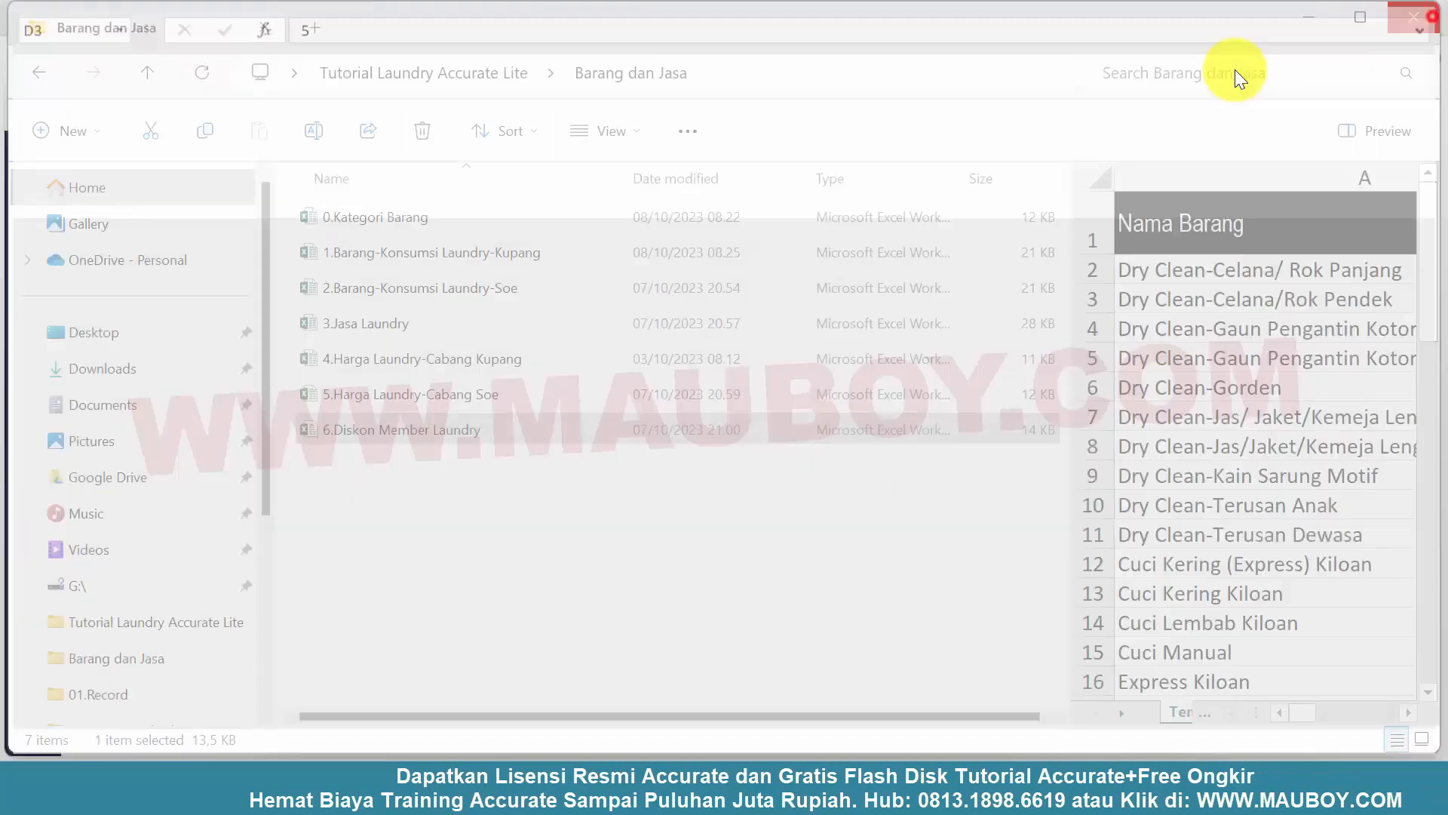
Switch back to Accurate Online and start a new Penyesuaian Harga/Diskon for the Member category with type Diskon (%)
click(821, 786)
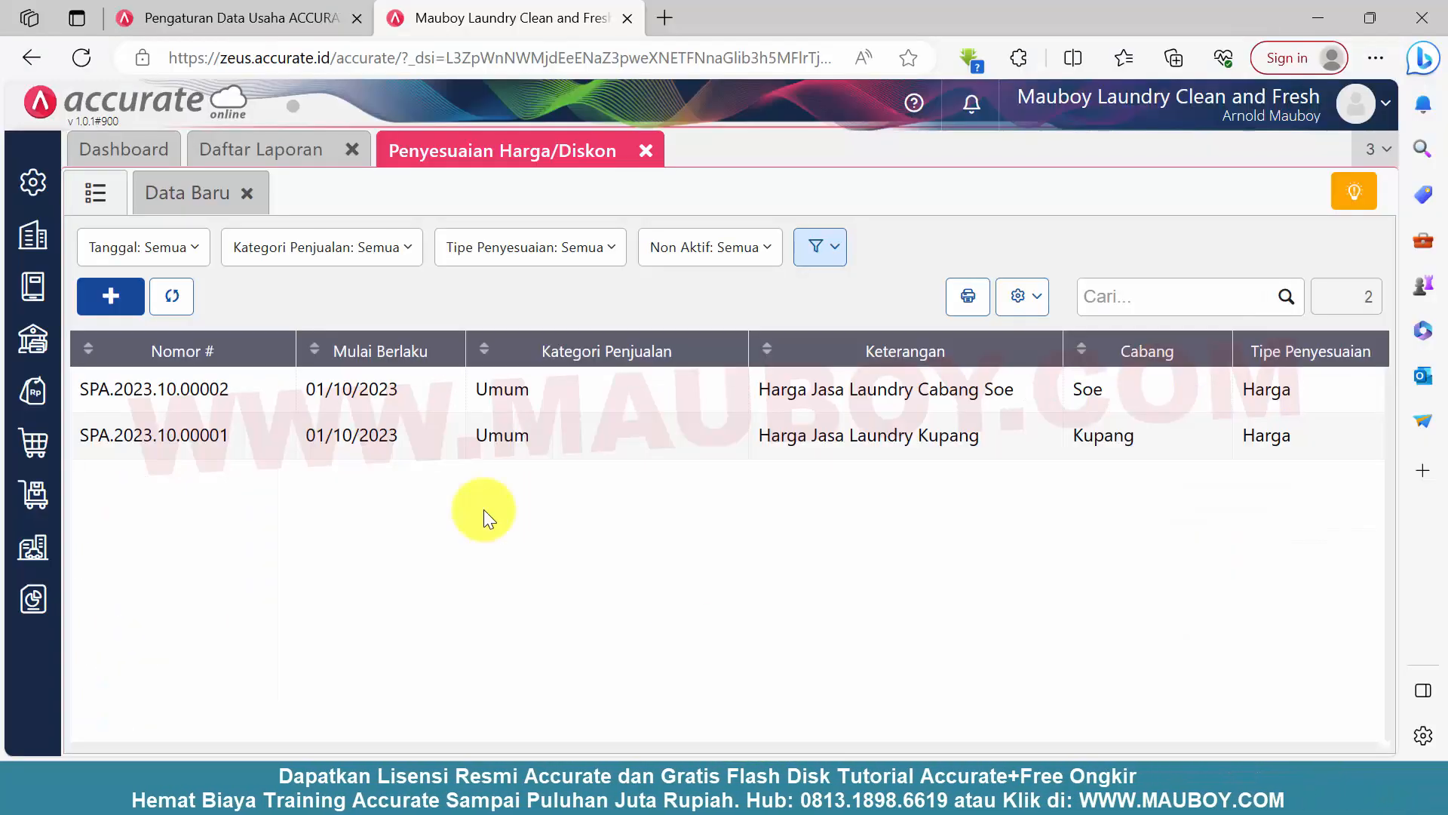
click(646, 151)
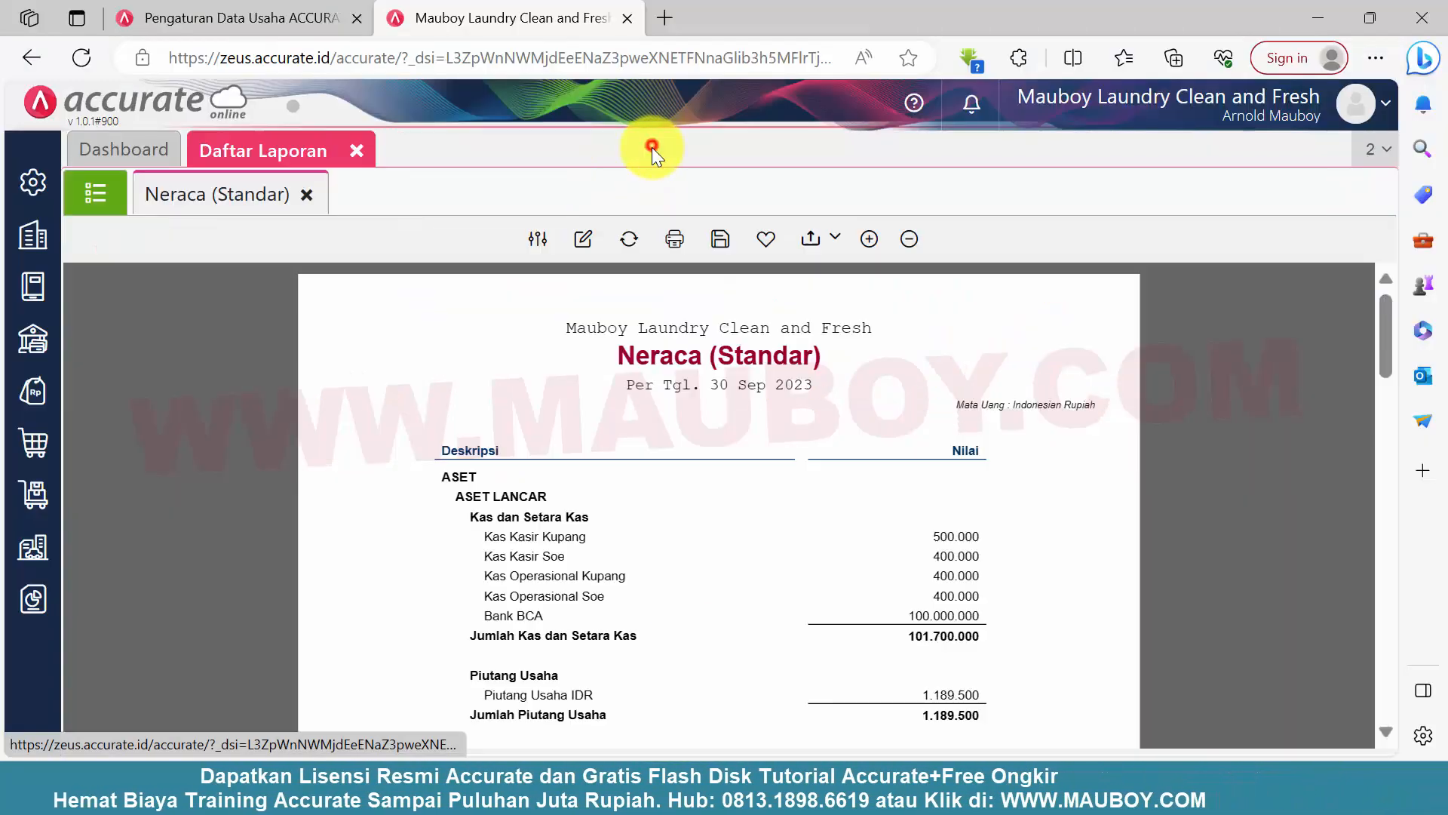
click(33, 390)
click(302, 685)
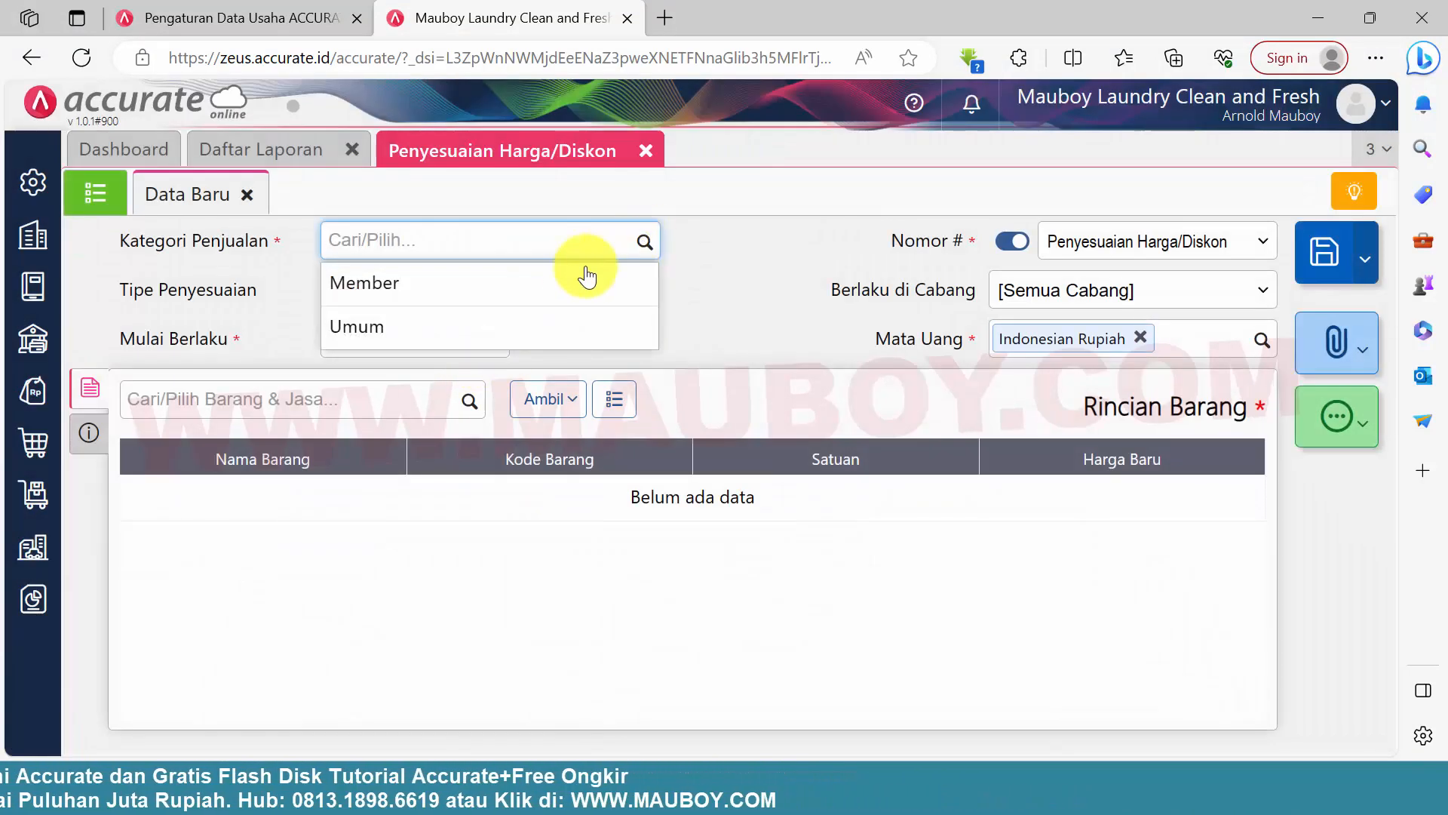
click(543, 285)
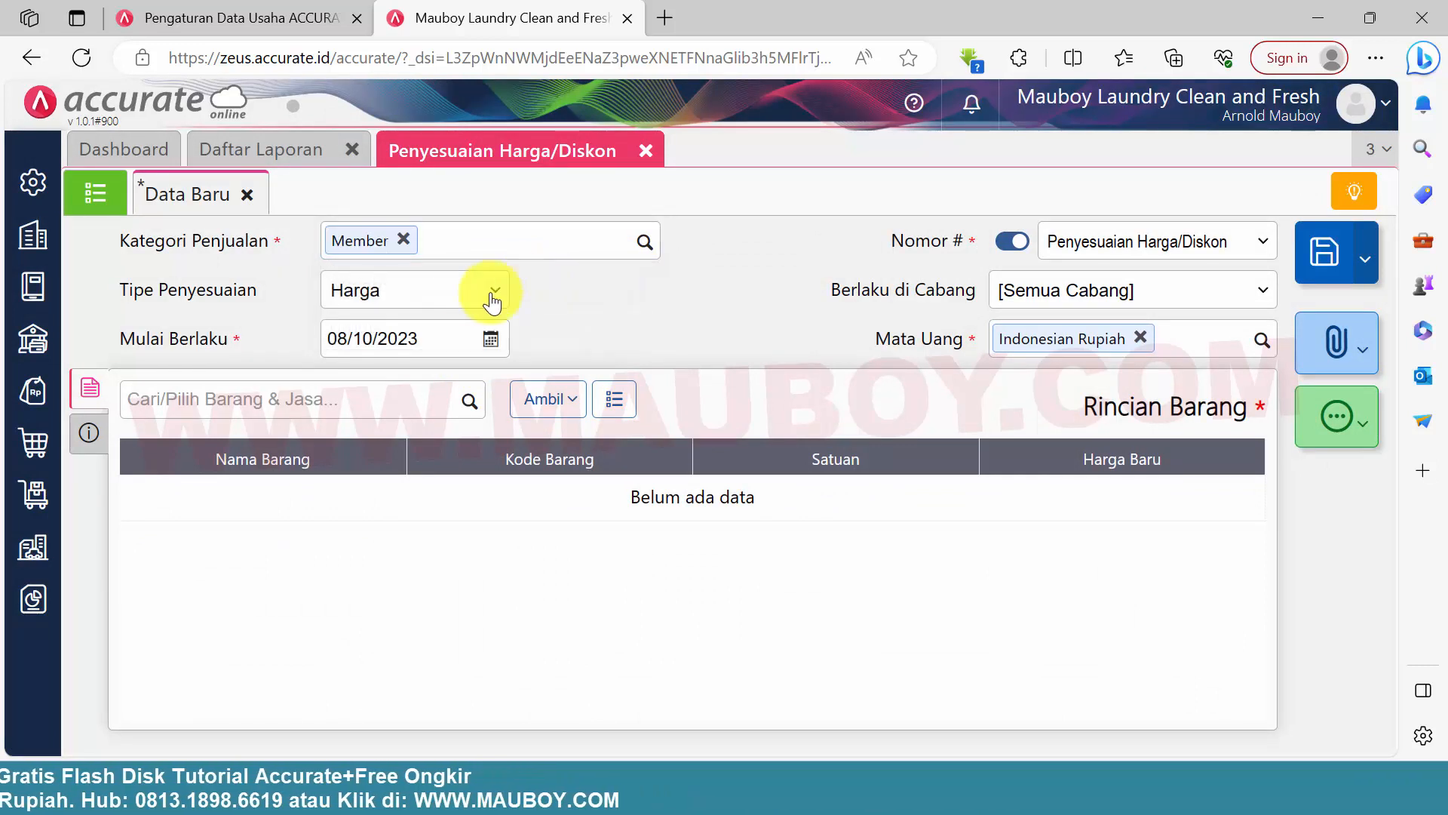
click(455, 290)
click(406, 343)
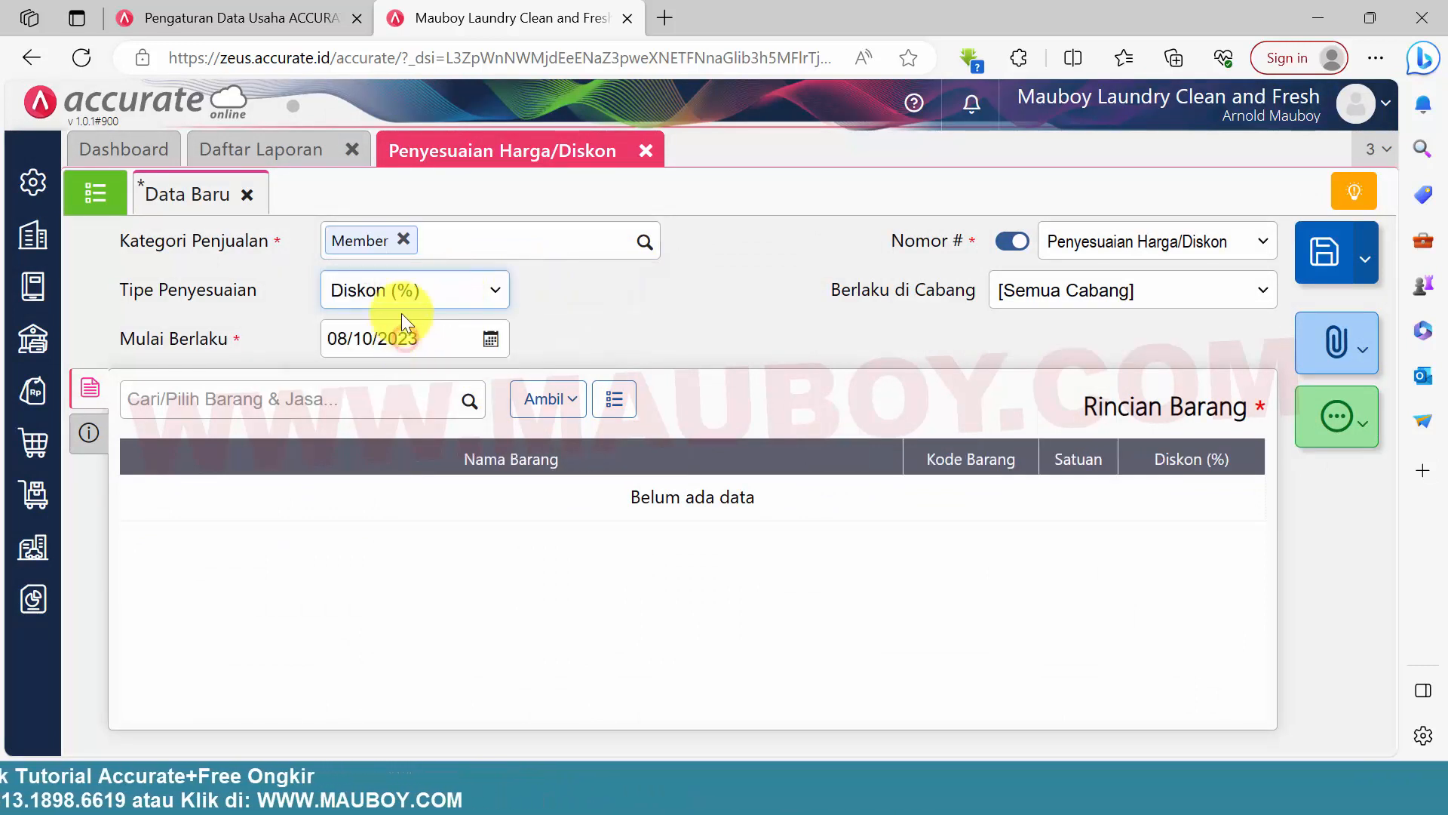
Set the member discount's Mulai Berlaku date to 01/10/2023, check the branch options and keep [Semua Cabang]
click(490, 339)
click(340, 443)
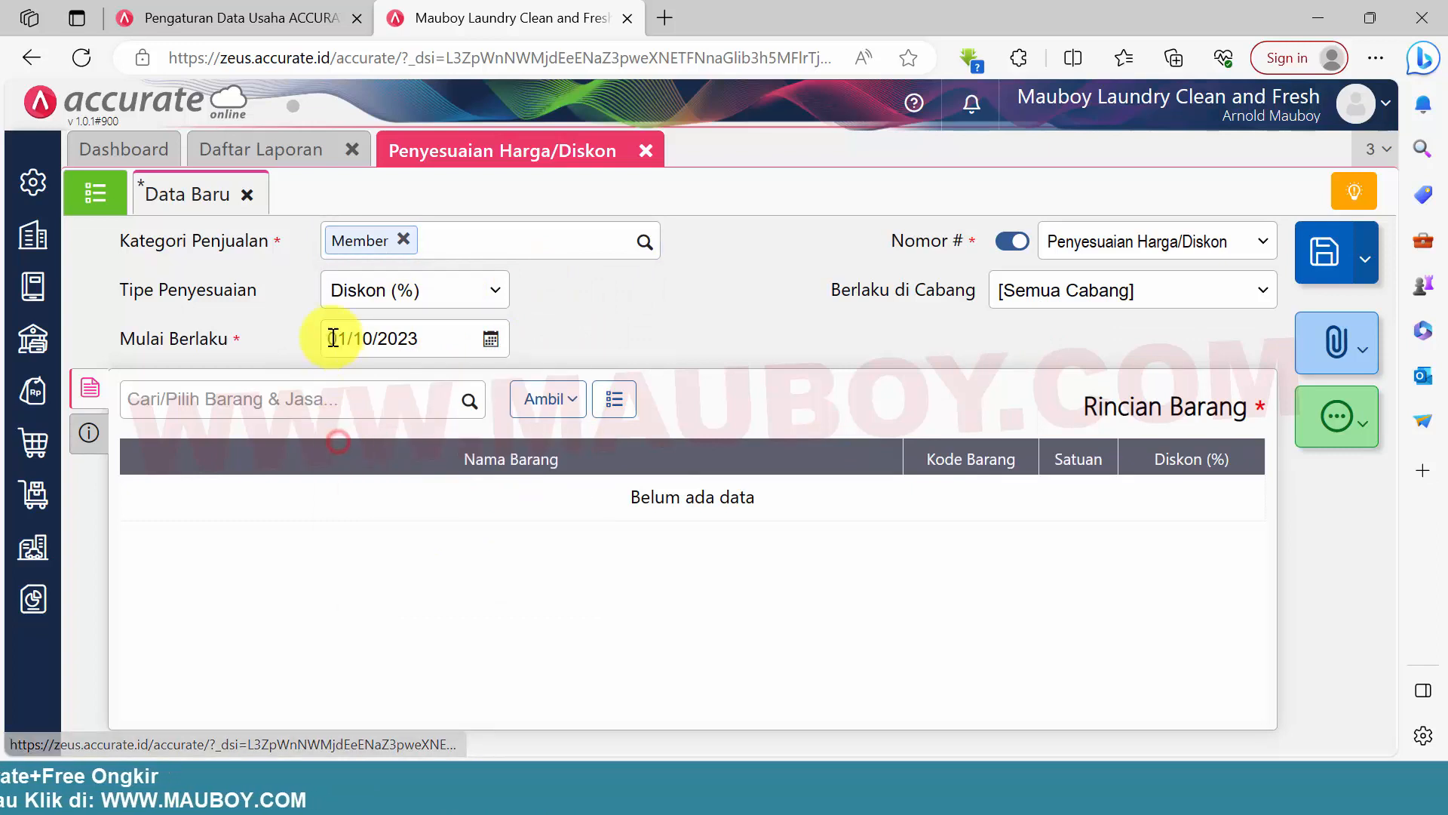
click(1048, 300)
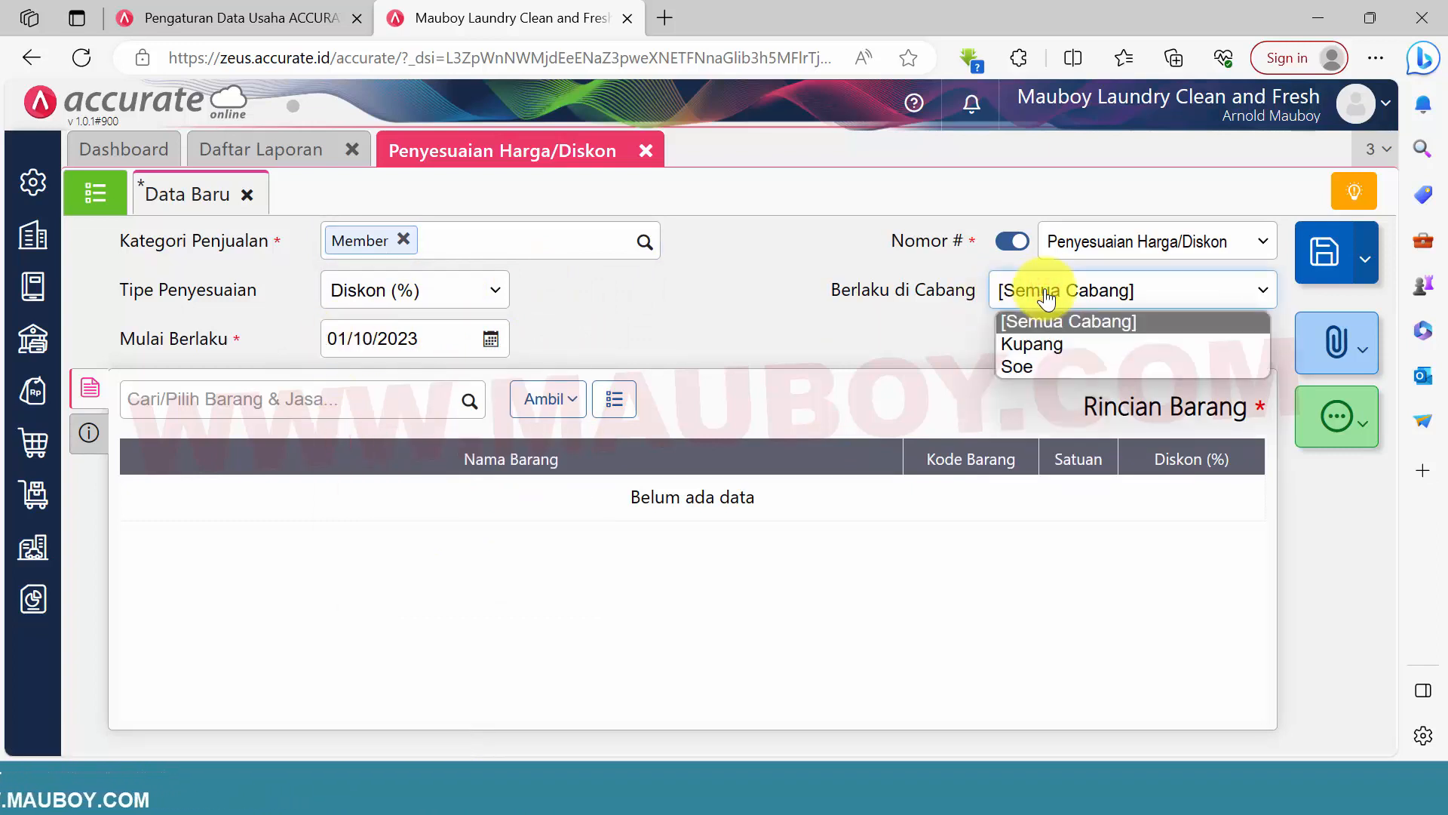
click(1047, 298)
click(1047, 298)
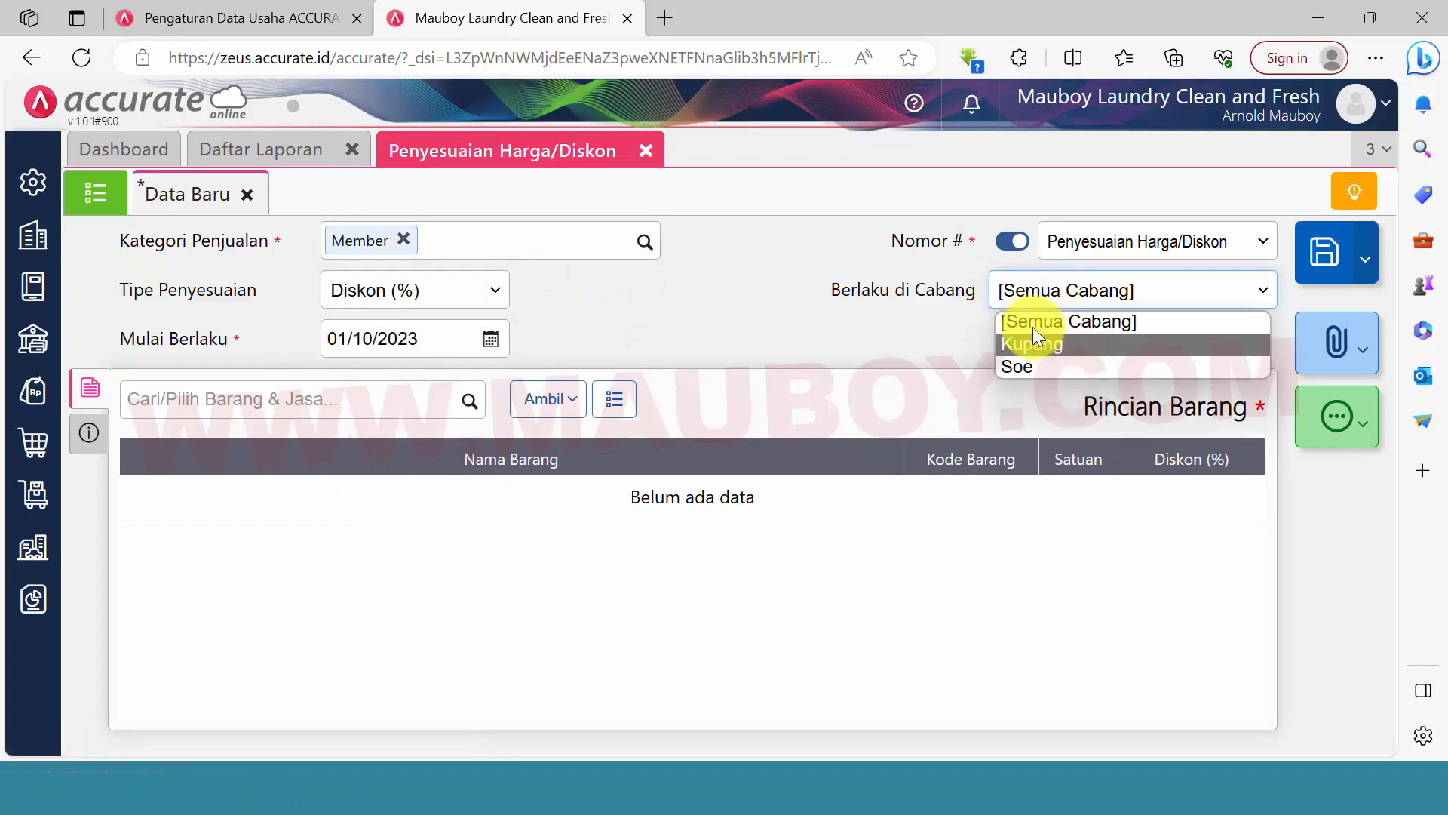
click(1030, 302)
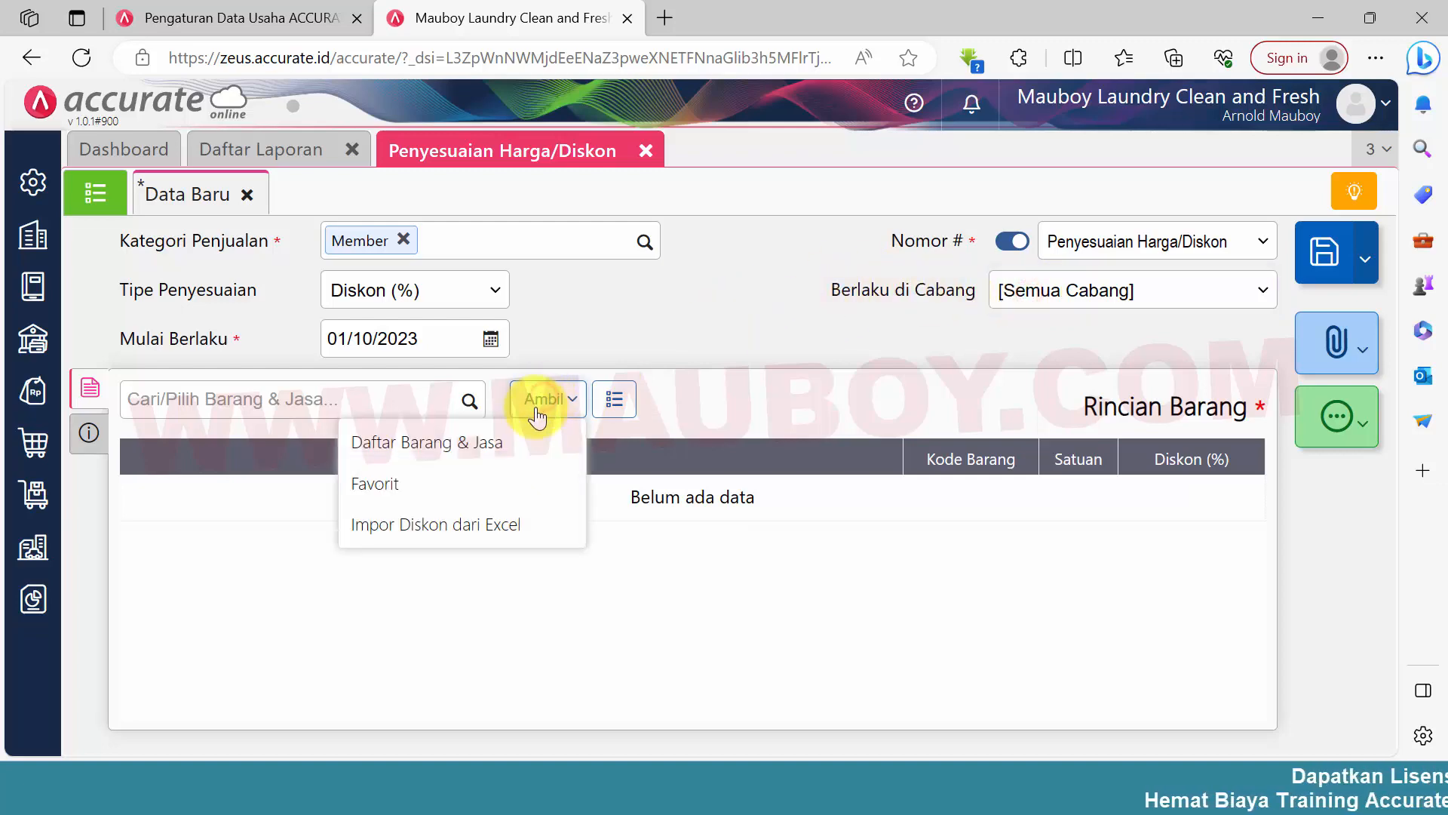
Import the member discounts into the adjustment's item details from the Excel file 6.Diskon Member Laundry
click(475, 524)
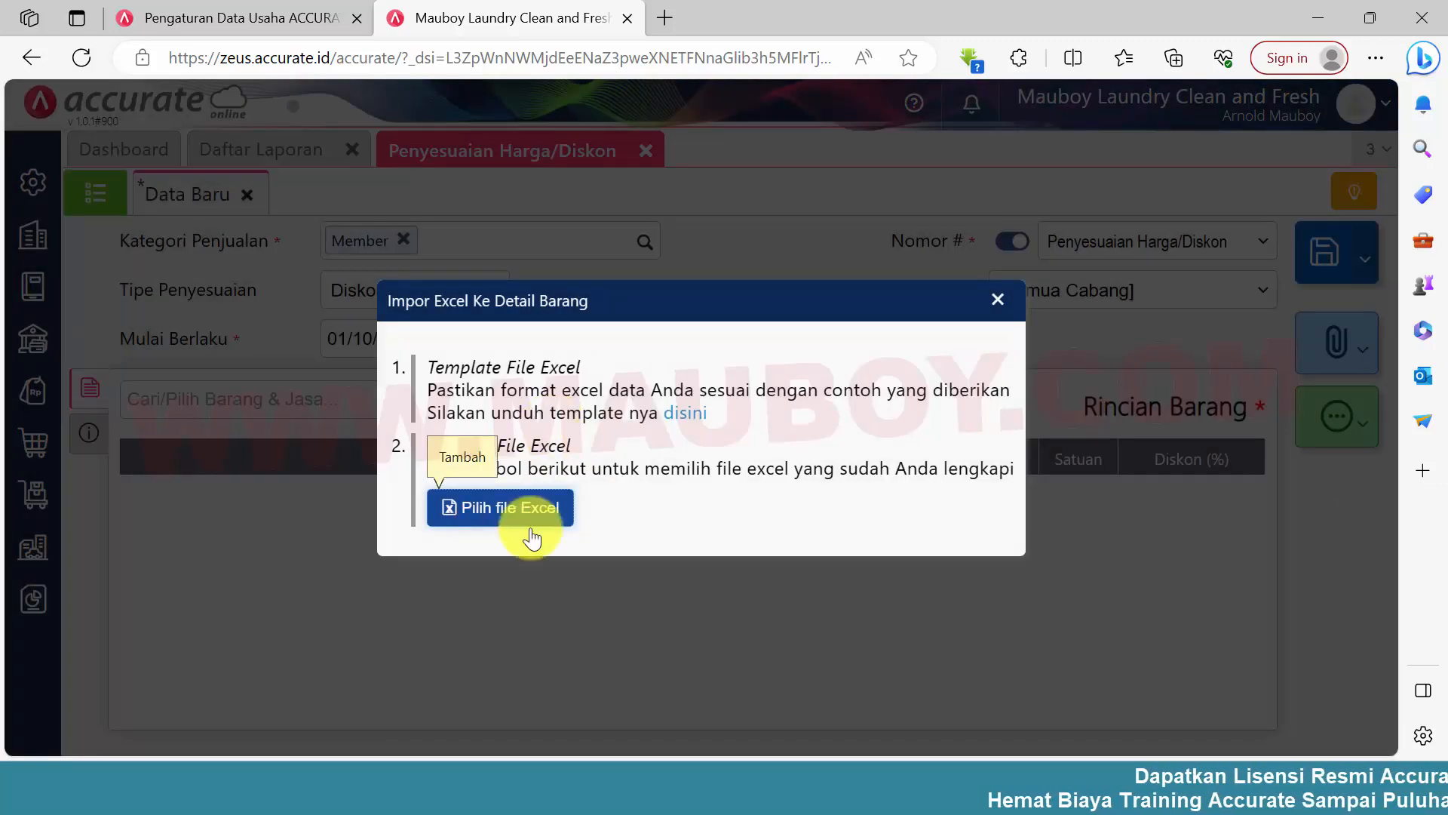
click(517, 517)
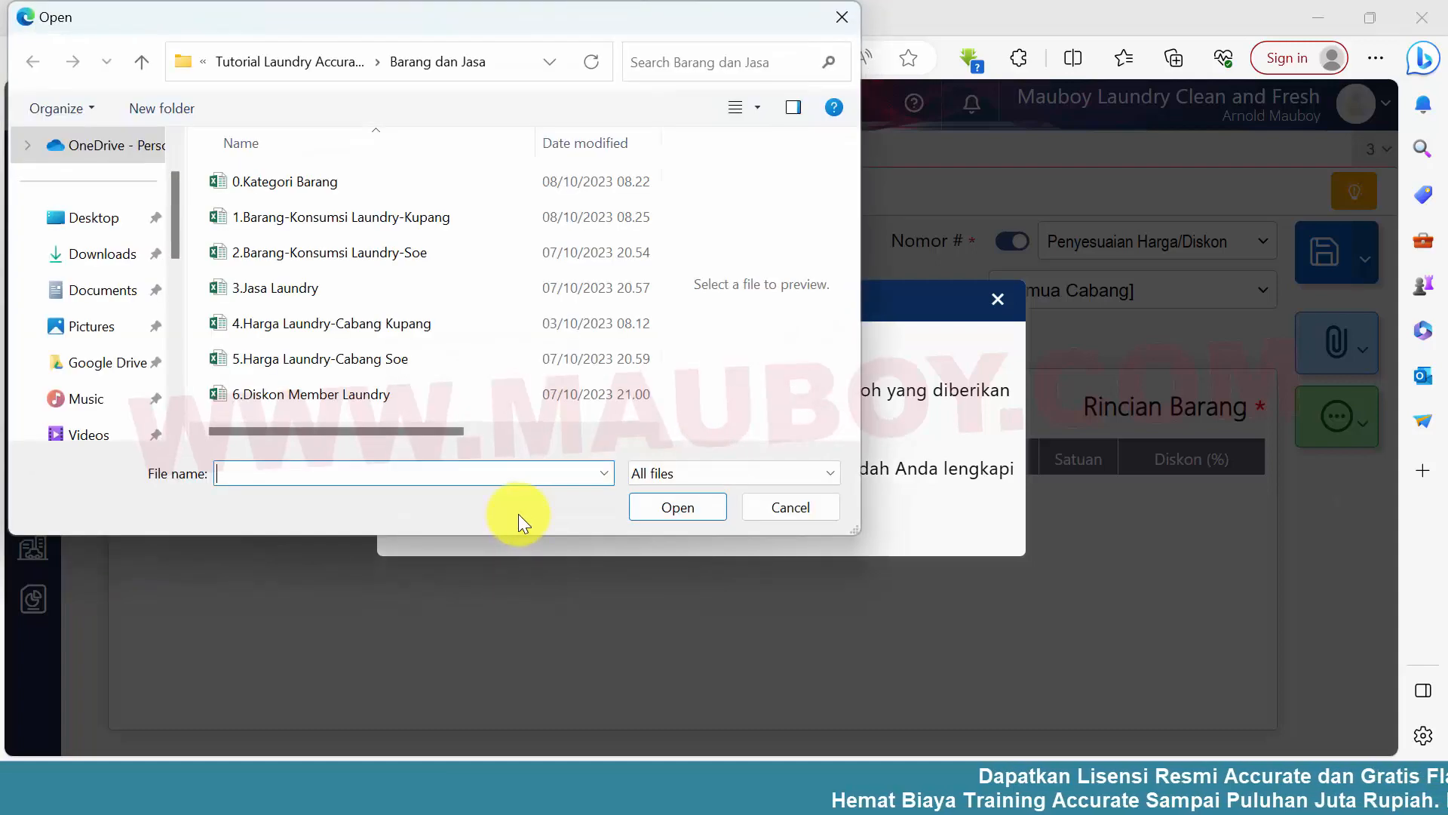
click(361, 395)
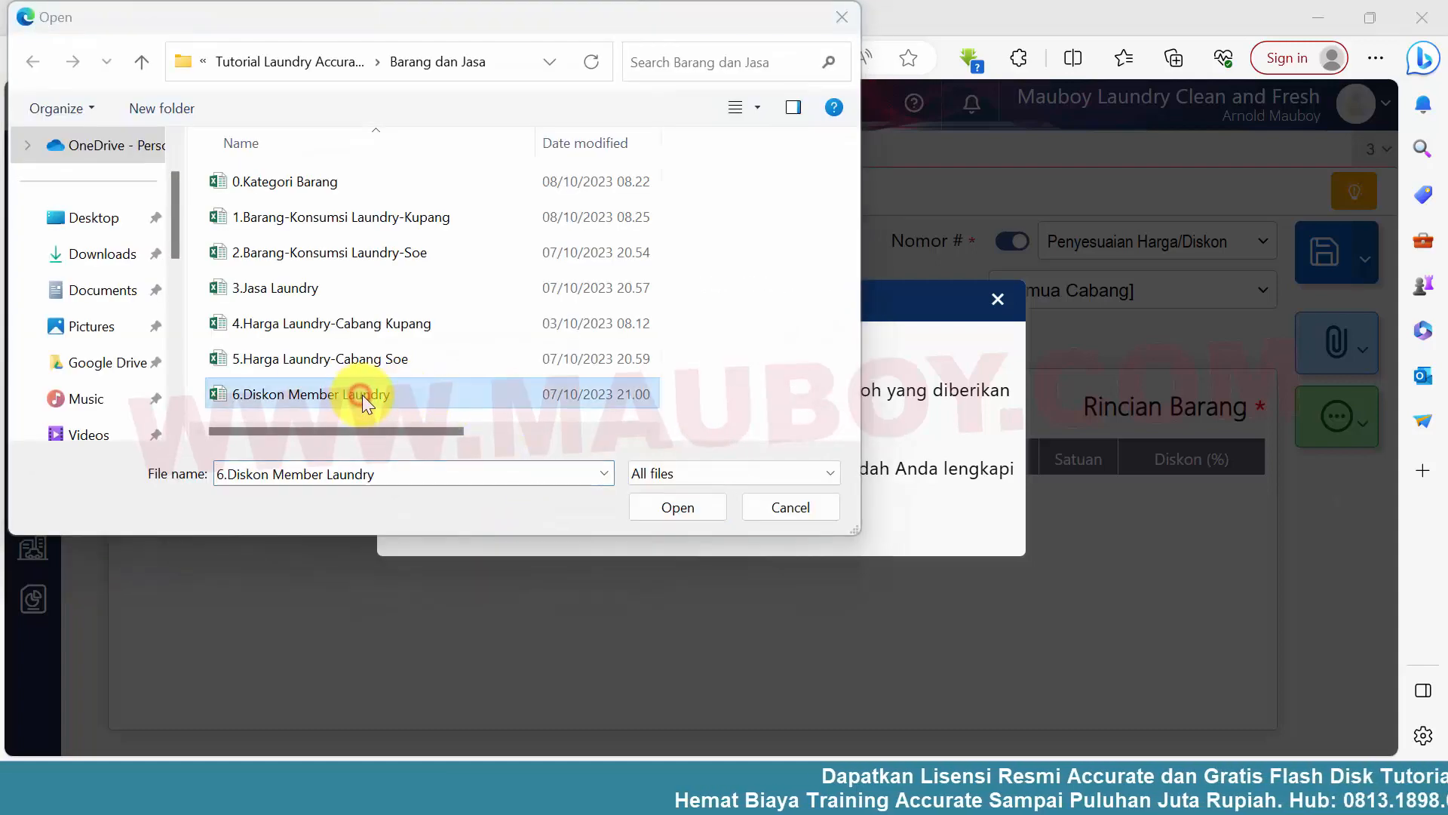
click(678, 507)
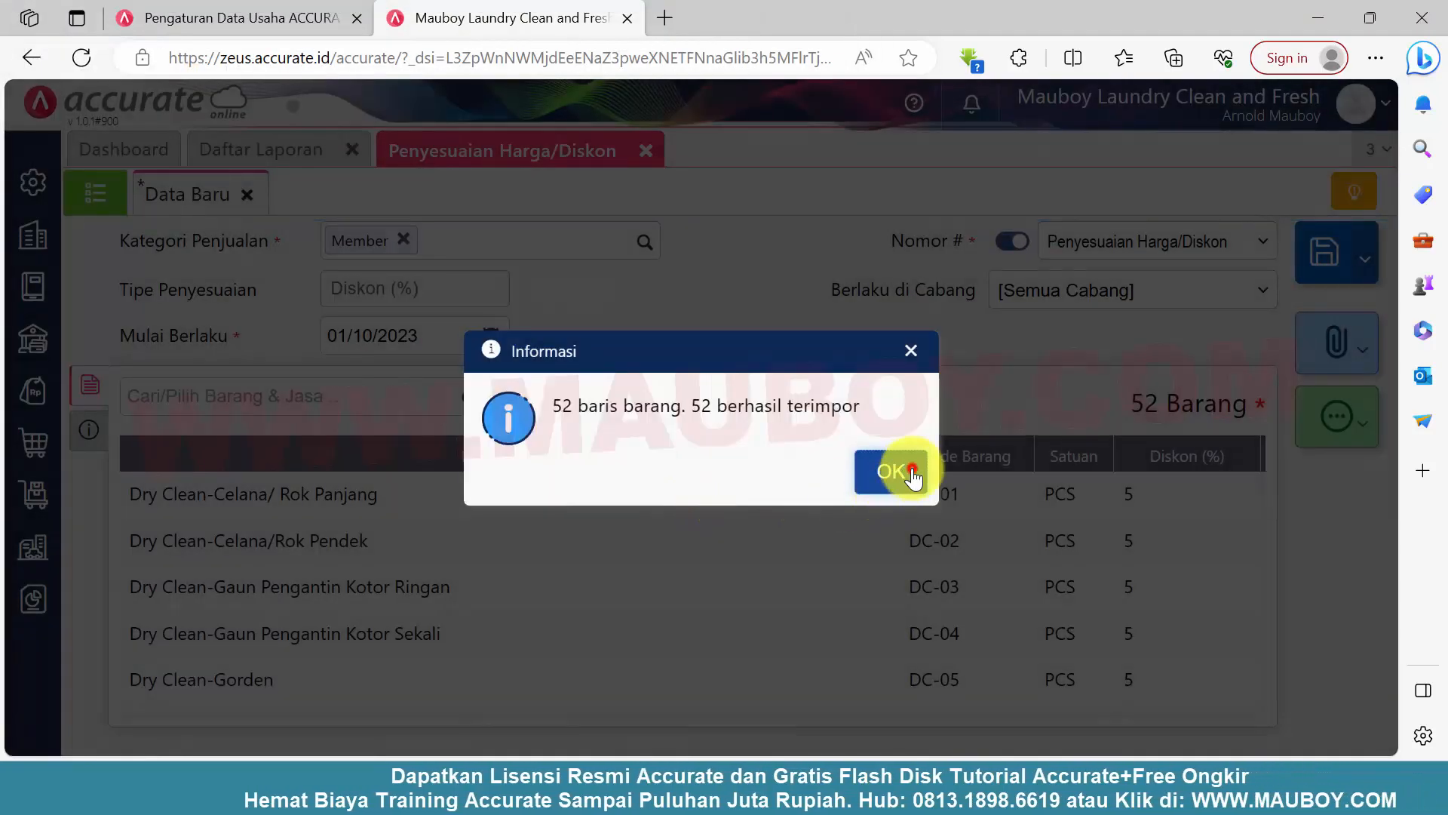
click(913, 476)
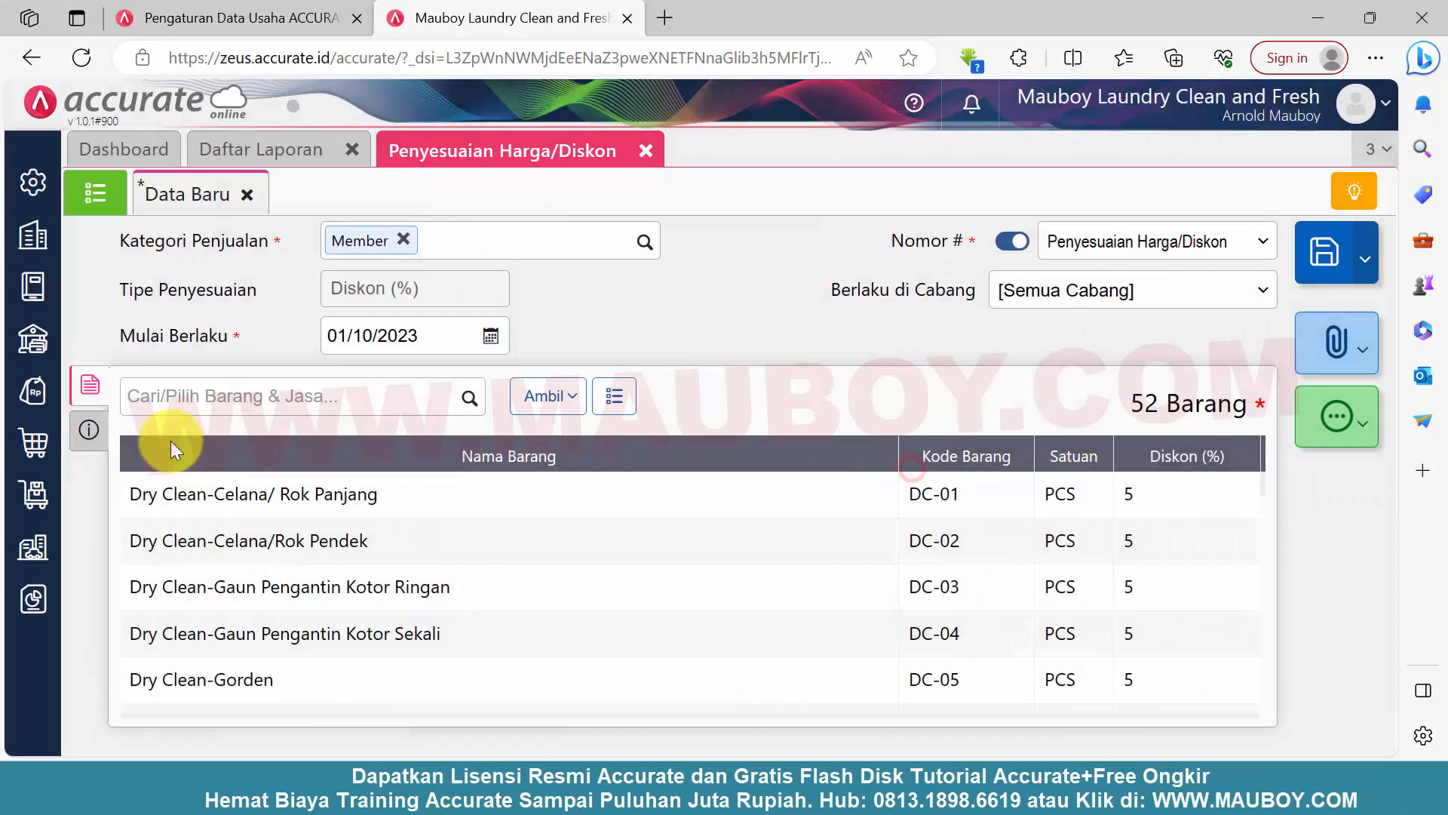
Enter the Keterangan "Diskon Member untuk Kupang dan Soe", save the discount adjustment and show the list of adjustments
click(89, 430)
click(321, 478)
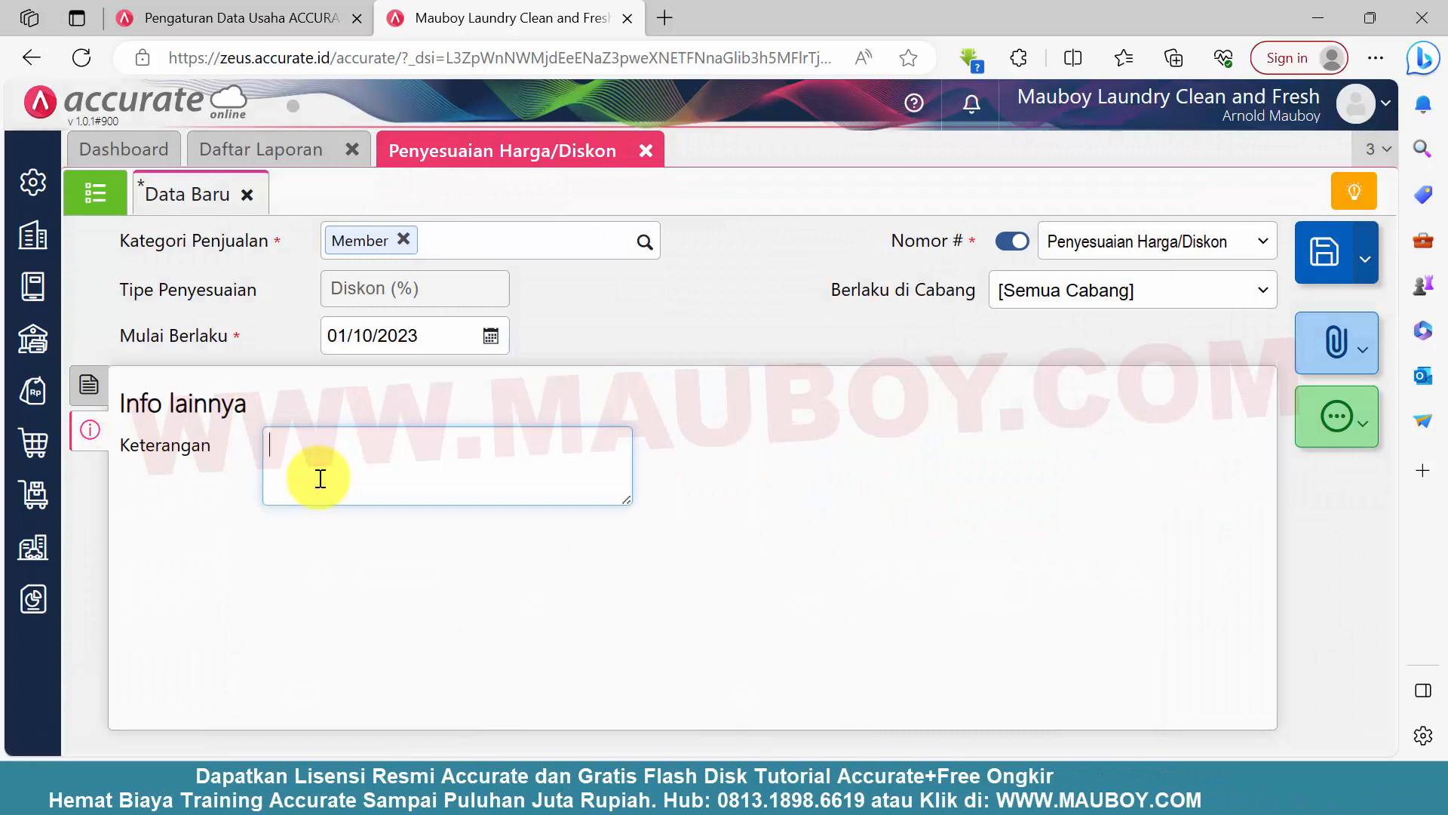
text(Diskon M)
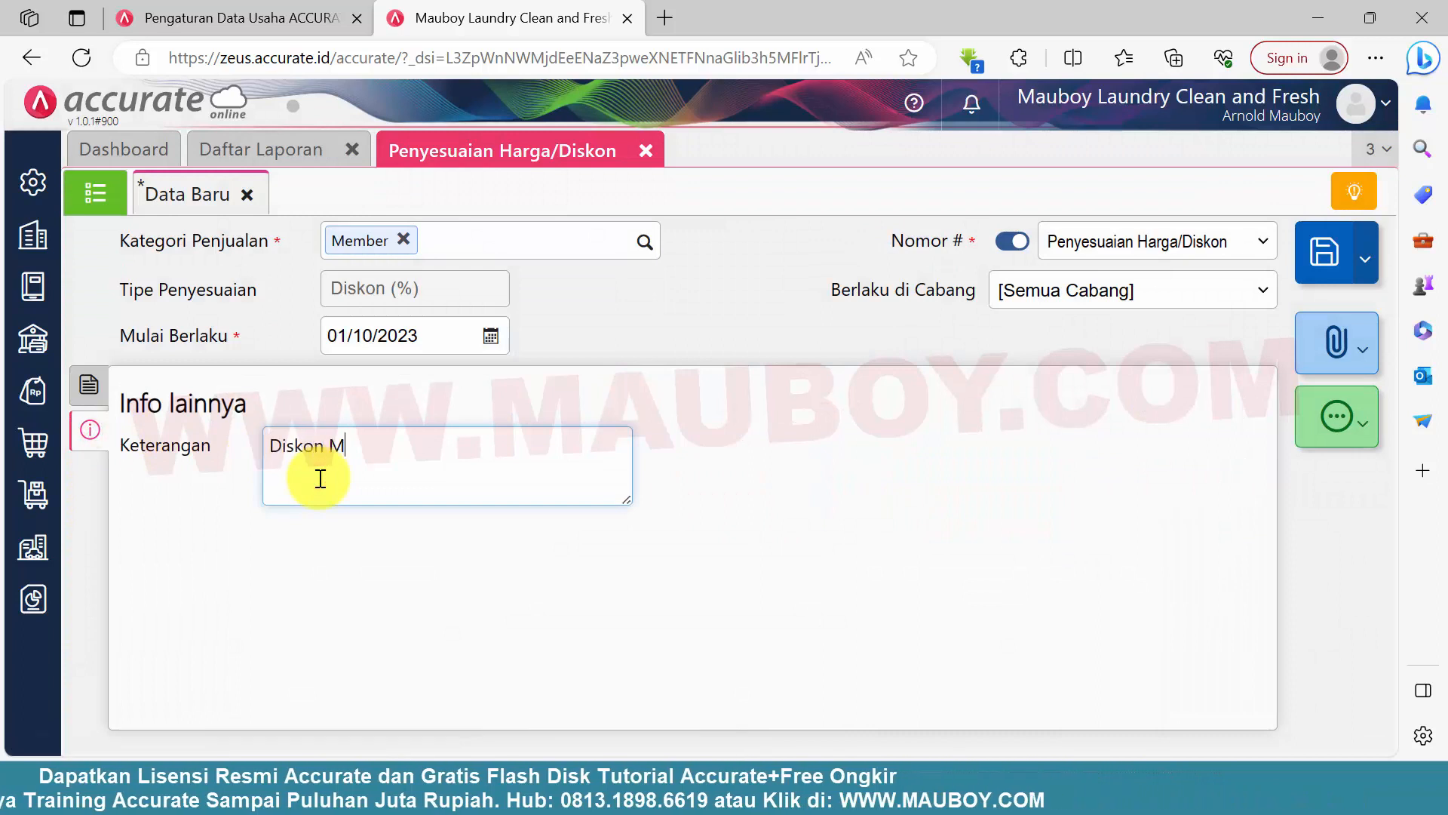
text(ember untuk Kupang dan Soe)
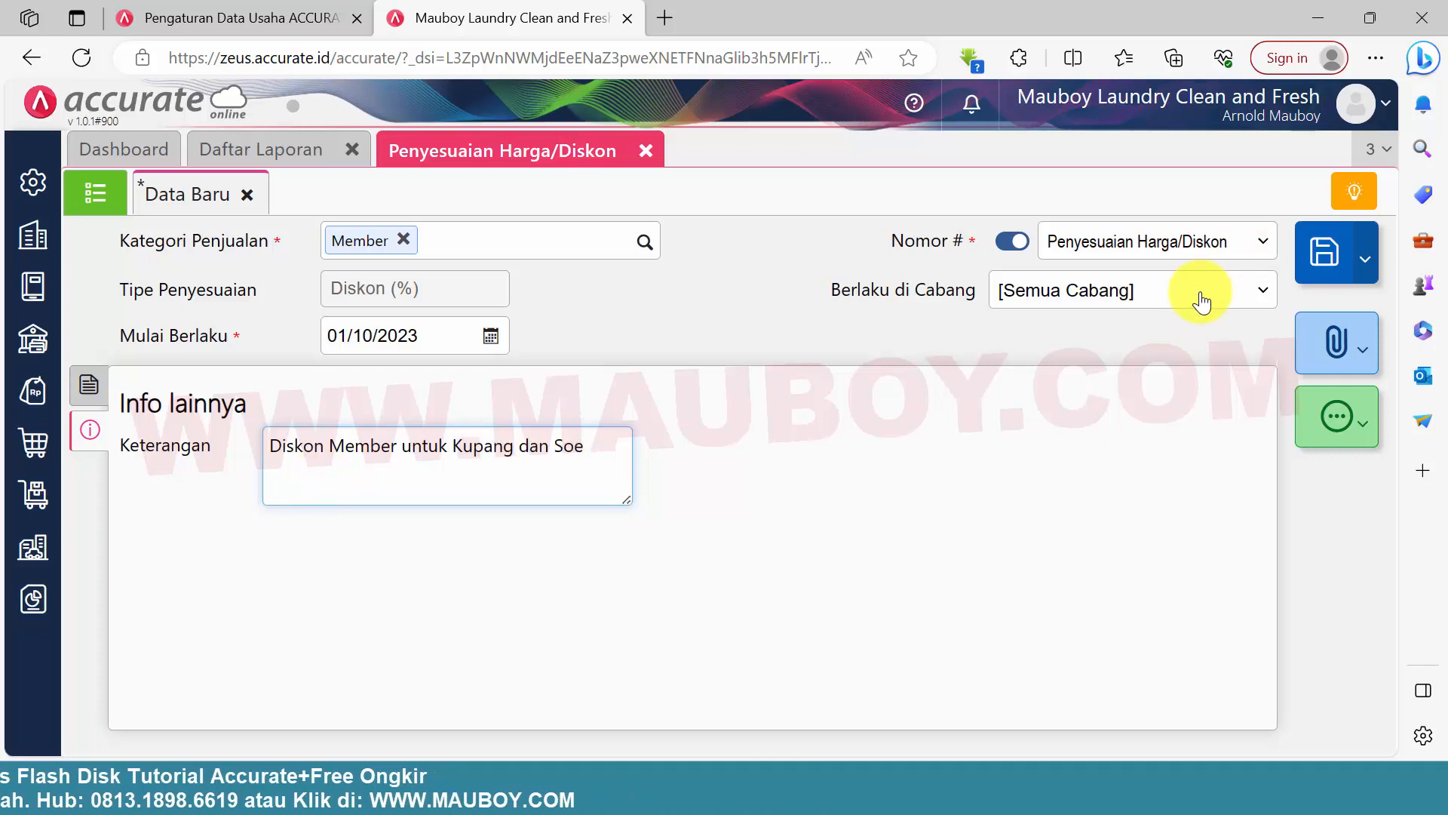
click(1328, 260)
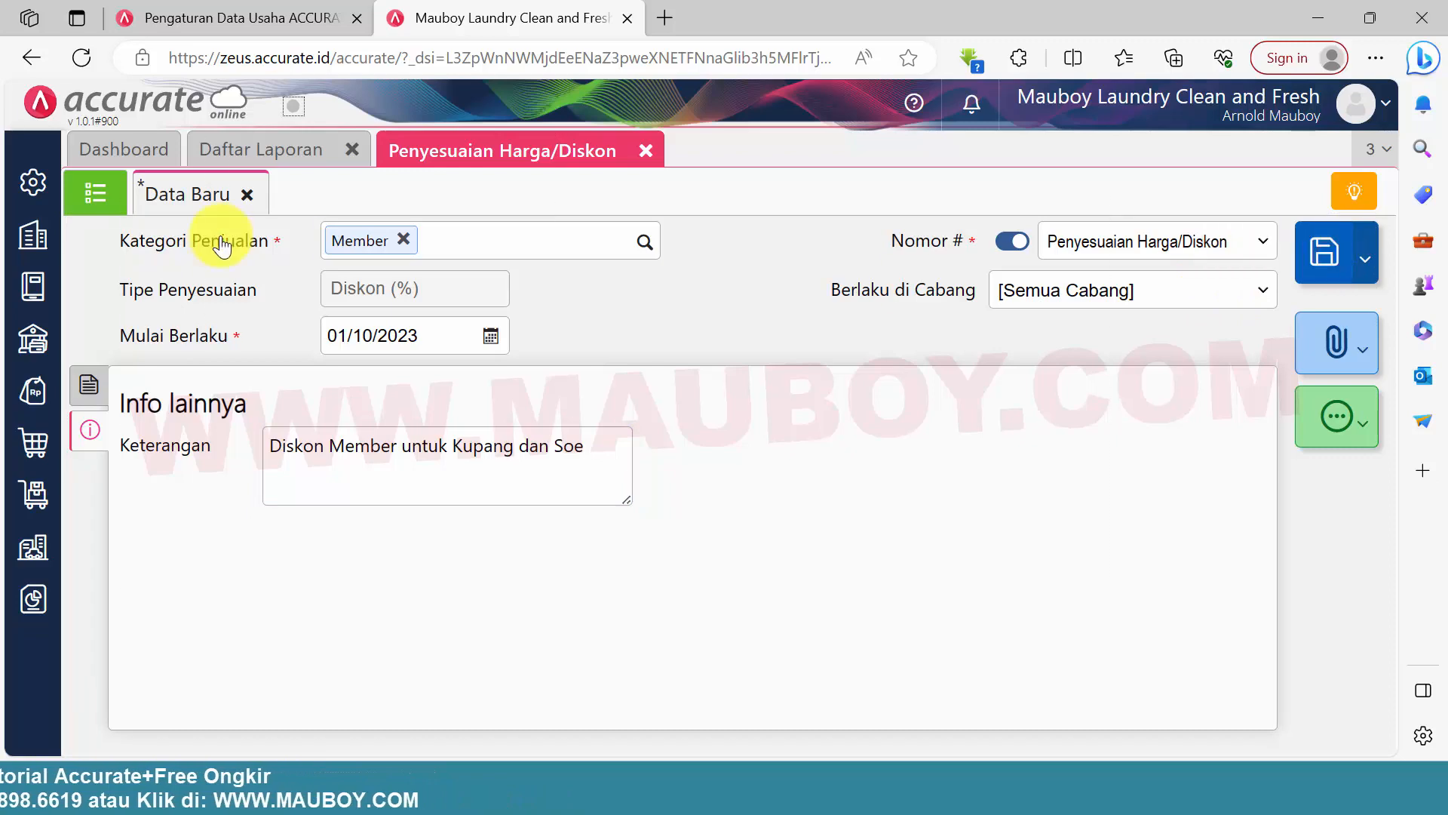
click(95, 192)
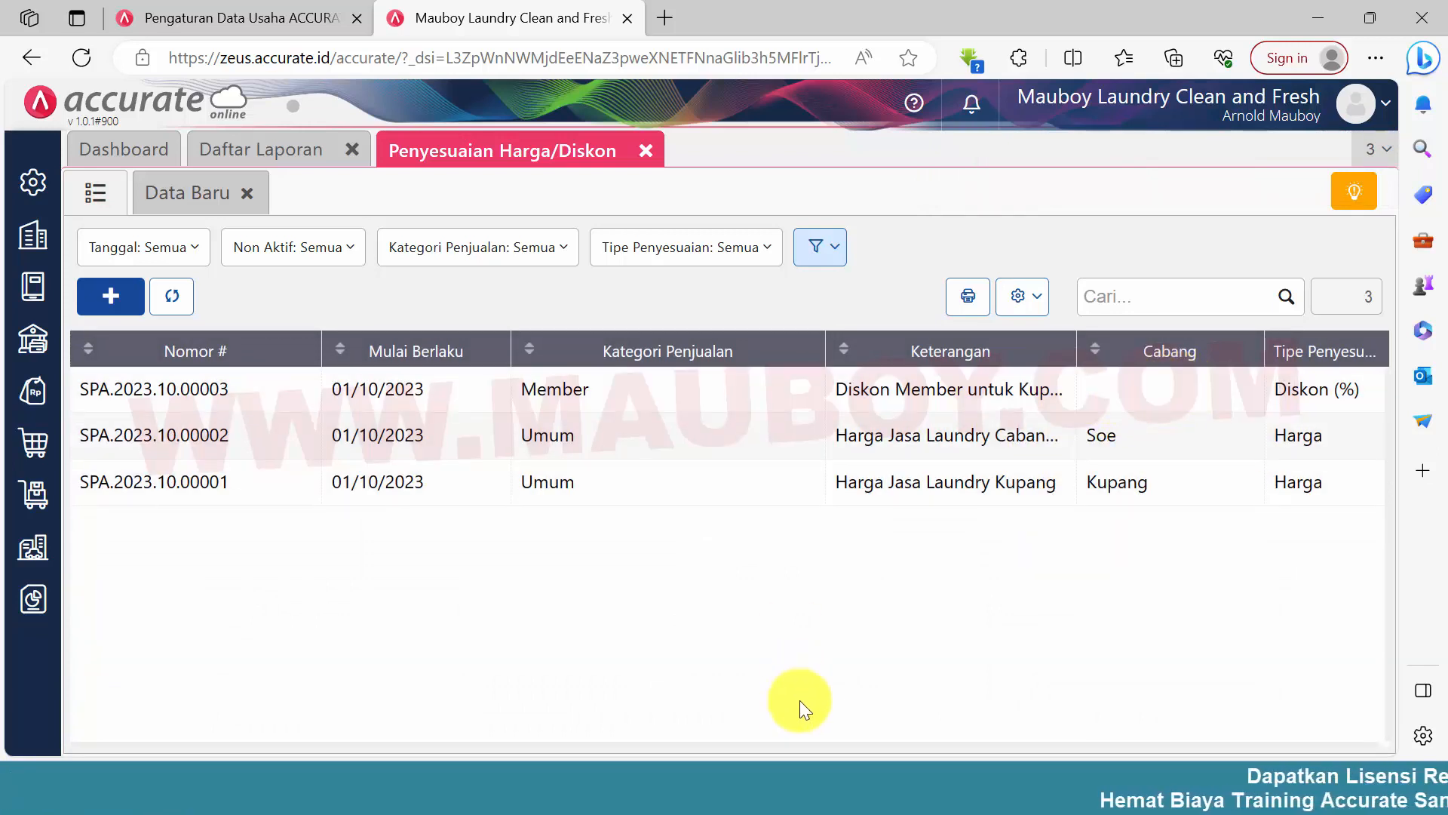
Switch to the Word document 0.PROFILE LAUNDRY2 and review checklist items 19 and 20 on member discounts and the September 2023 period end
click(532, 787)
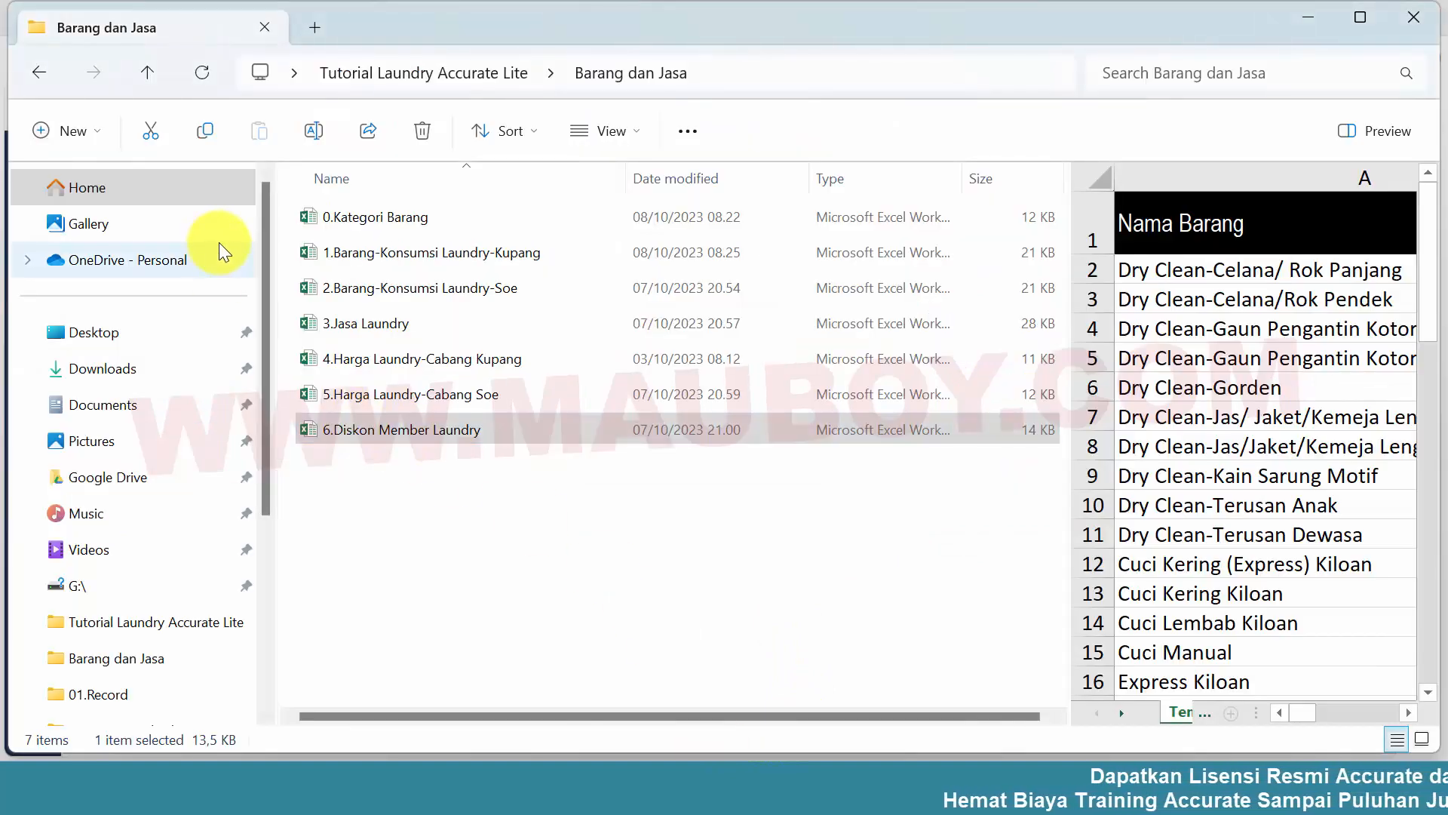
click(467, 491)
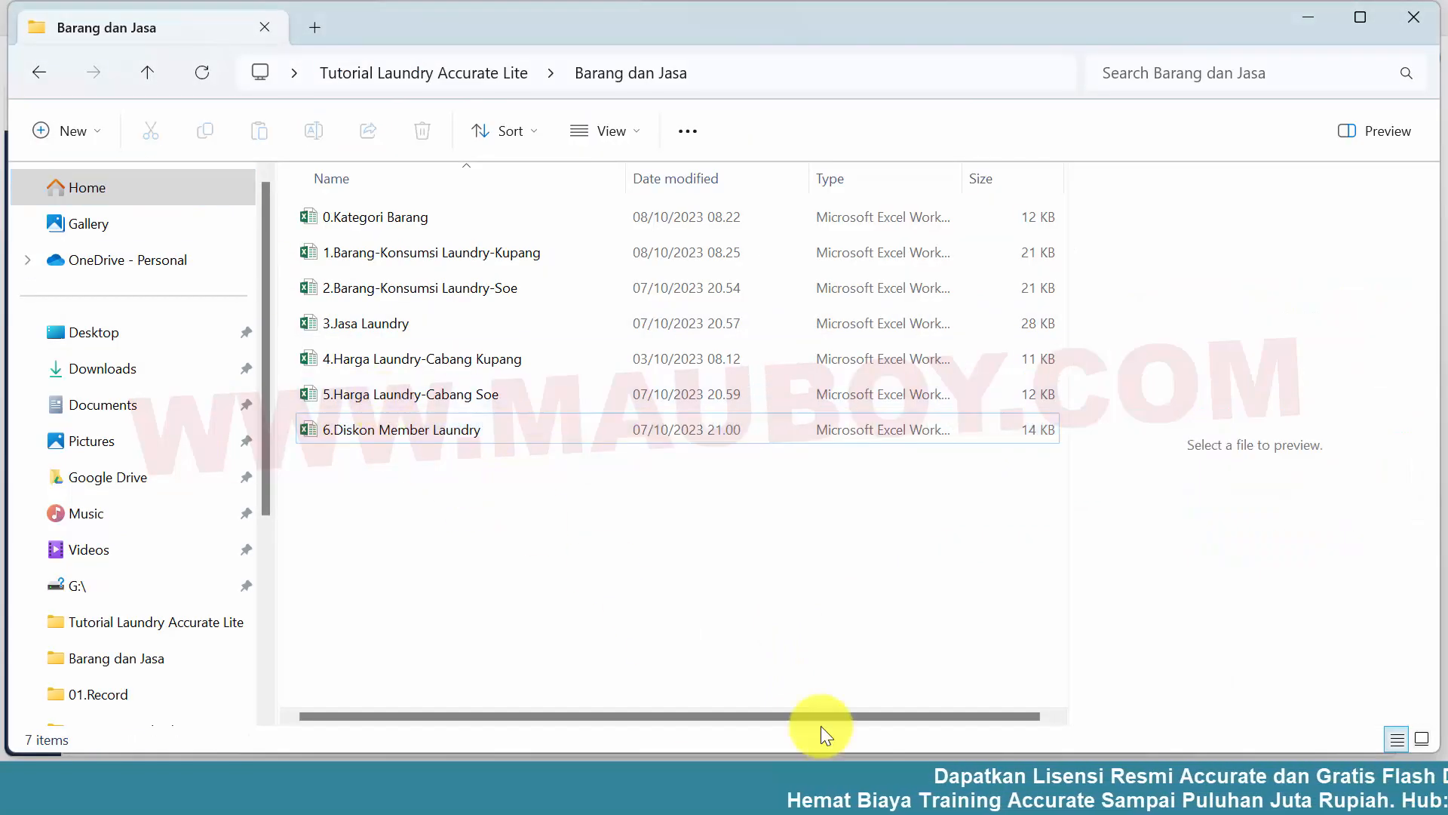
click(654, 788)
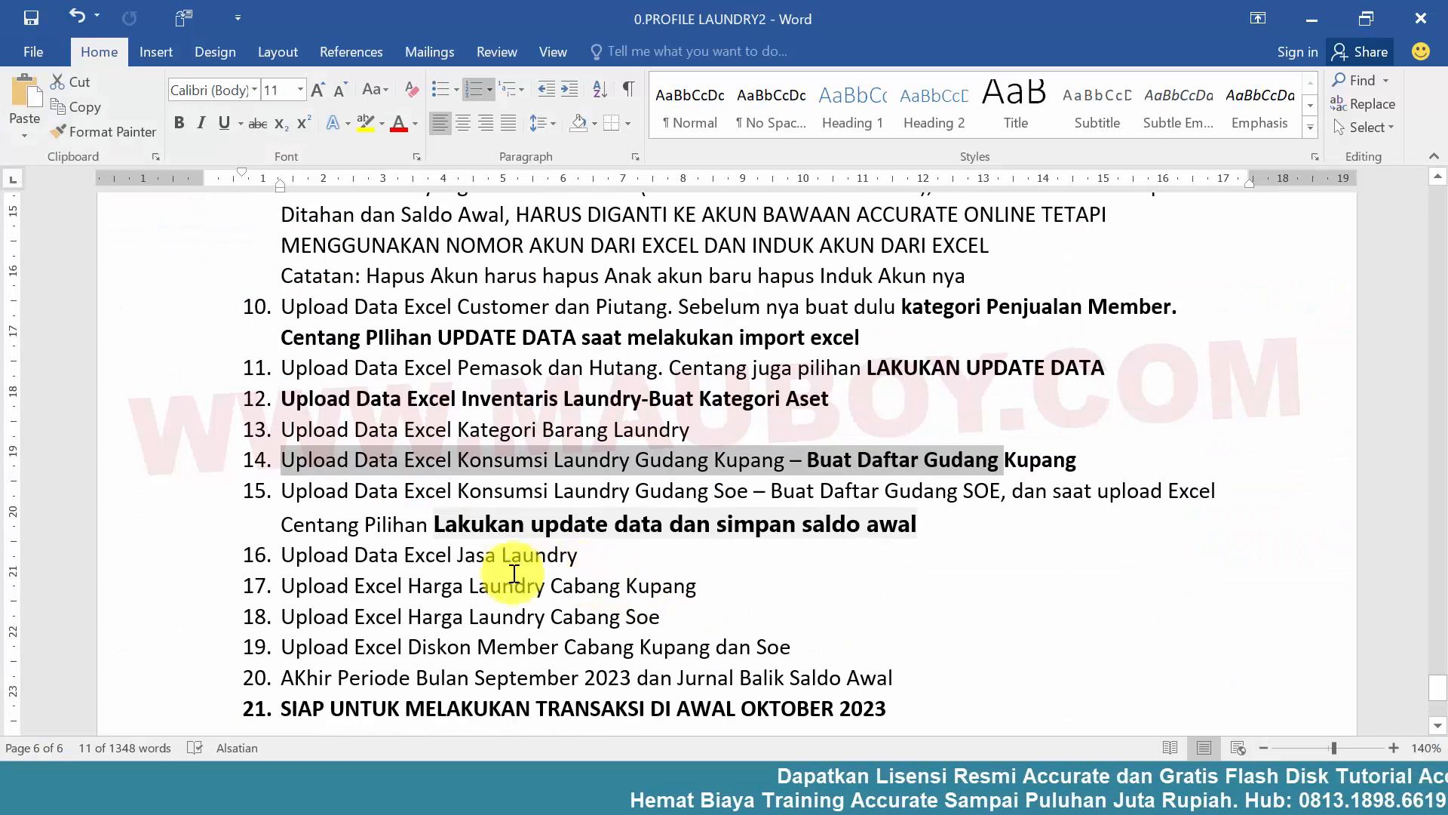
click(445, 582)
drag(284, 645, 785, 660)
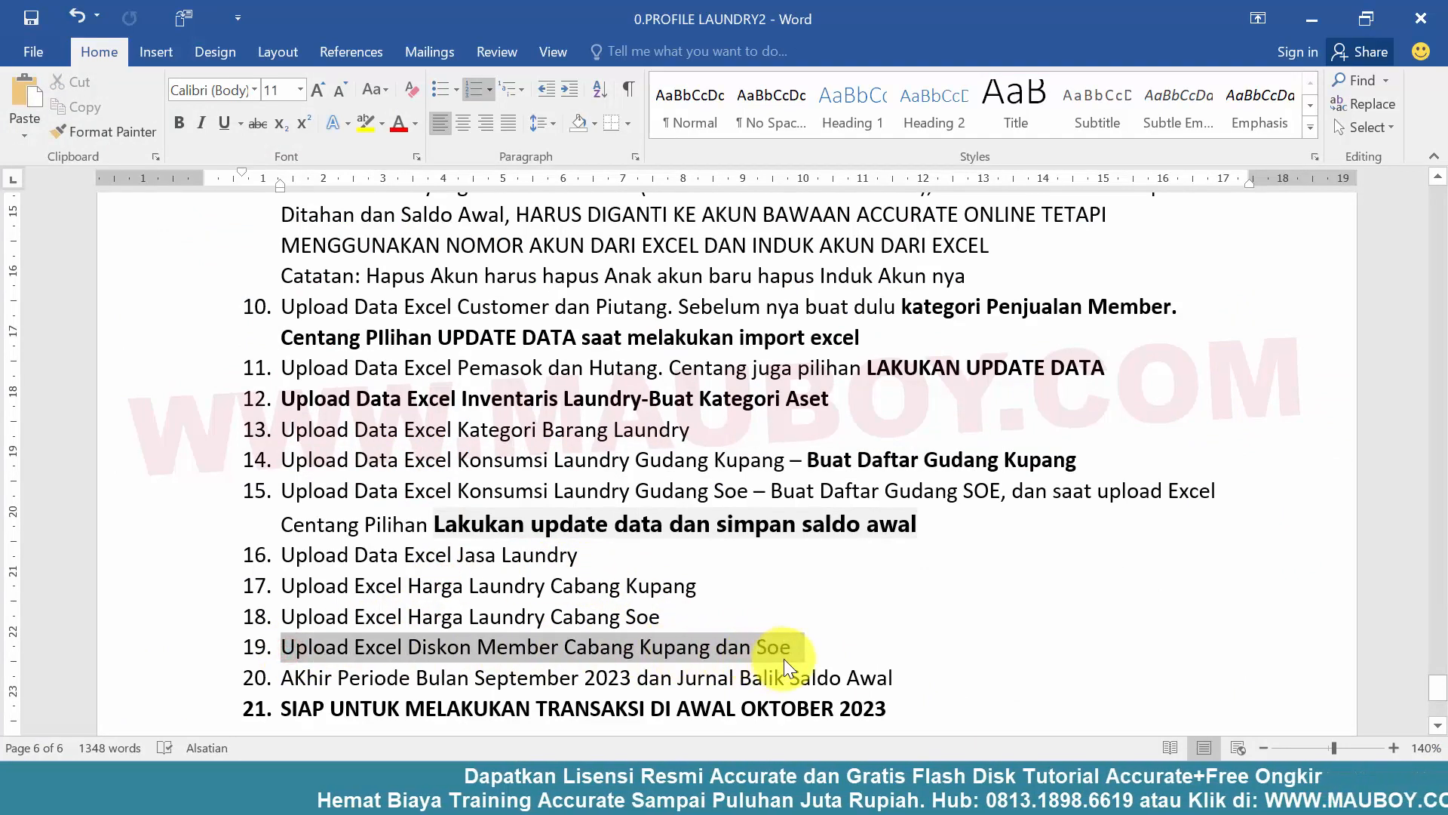
click(540, 577)
scroll(462, 573, down, 1)
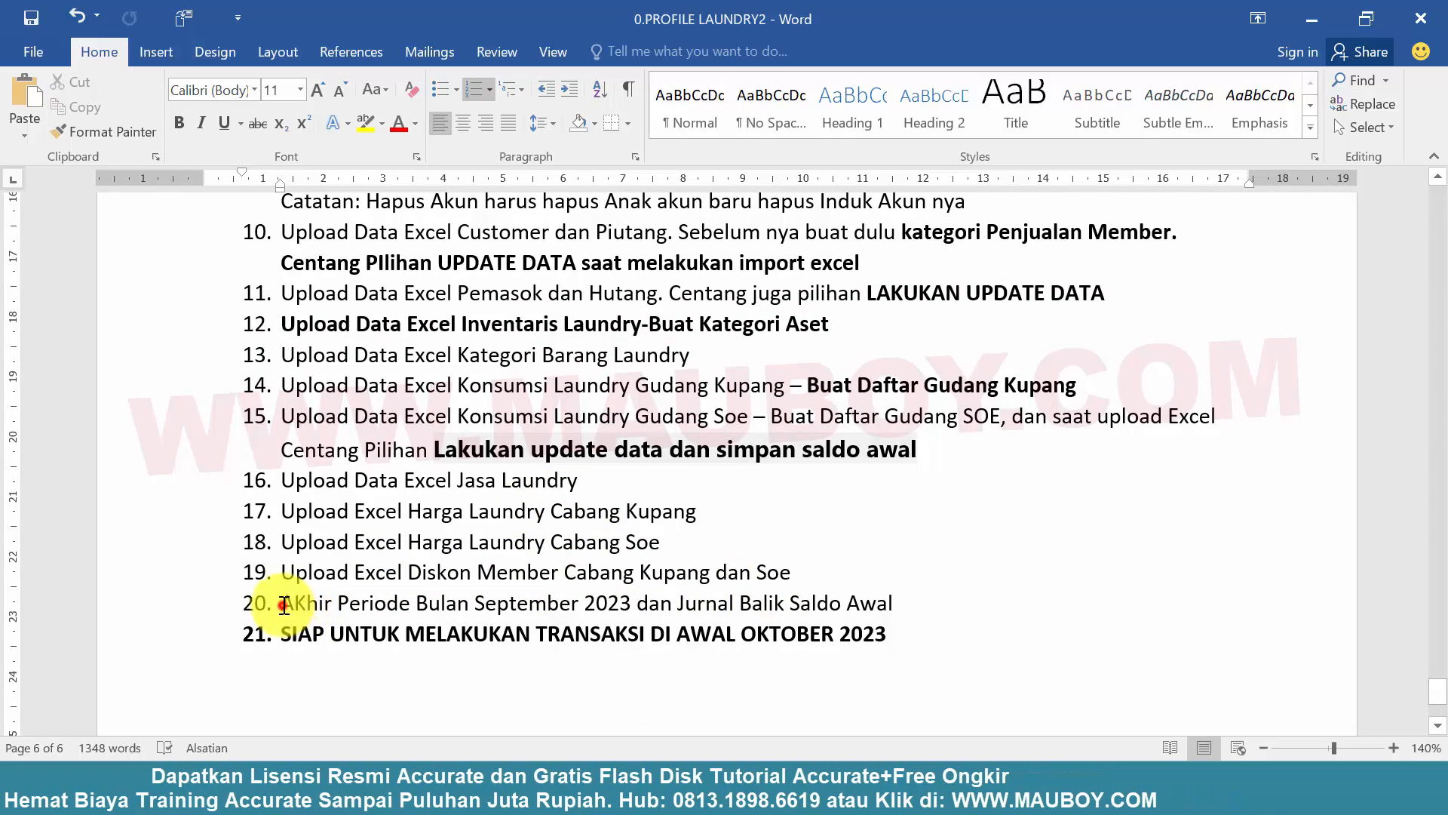
drag(299, 607, 873, 604)
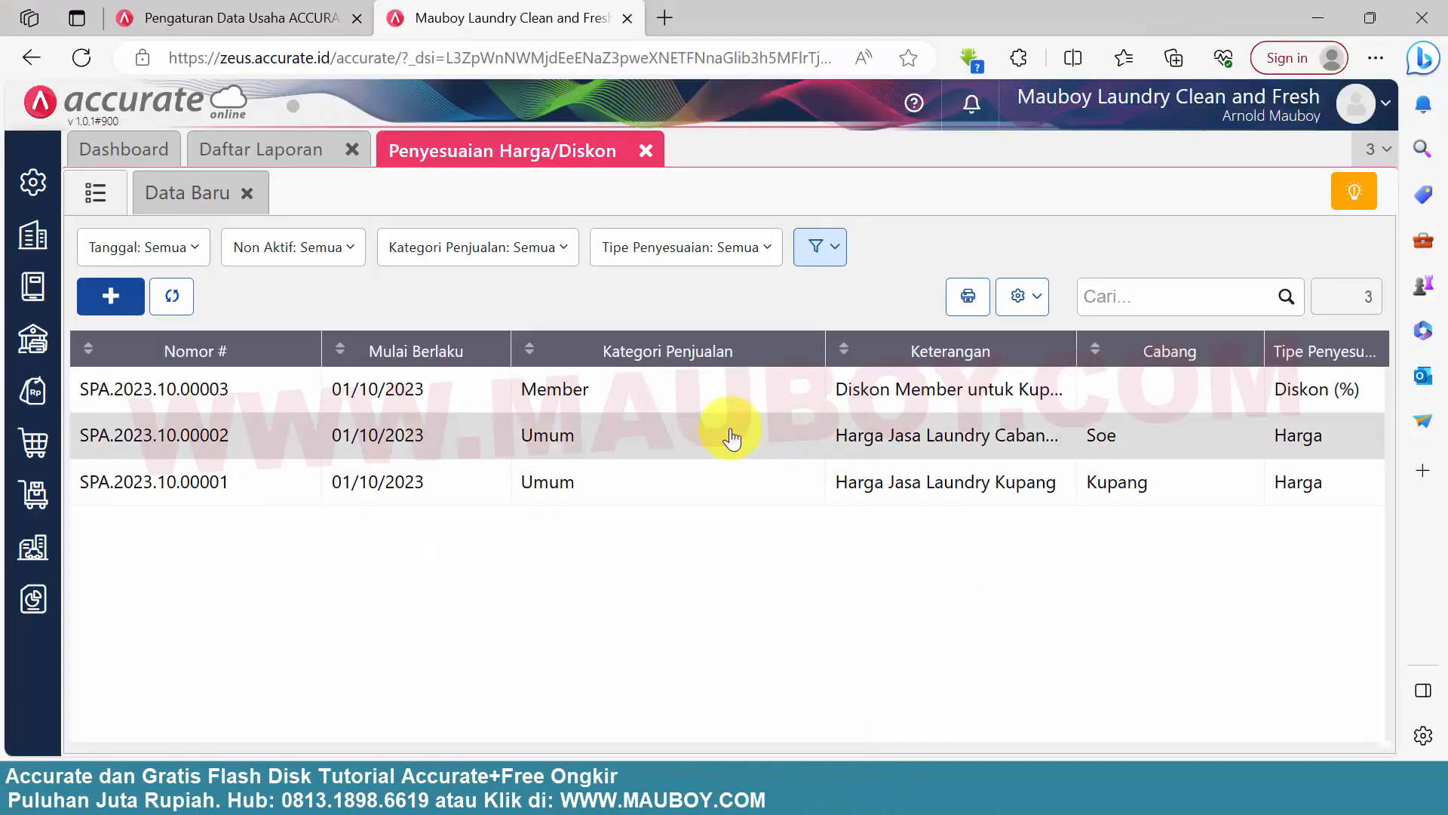
Switch back to Accurate Online, refresh the Neraca (Standar) report and examine its asset, liability and equity balances
click(255, 150)
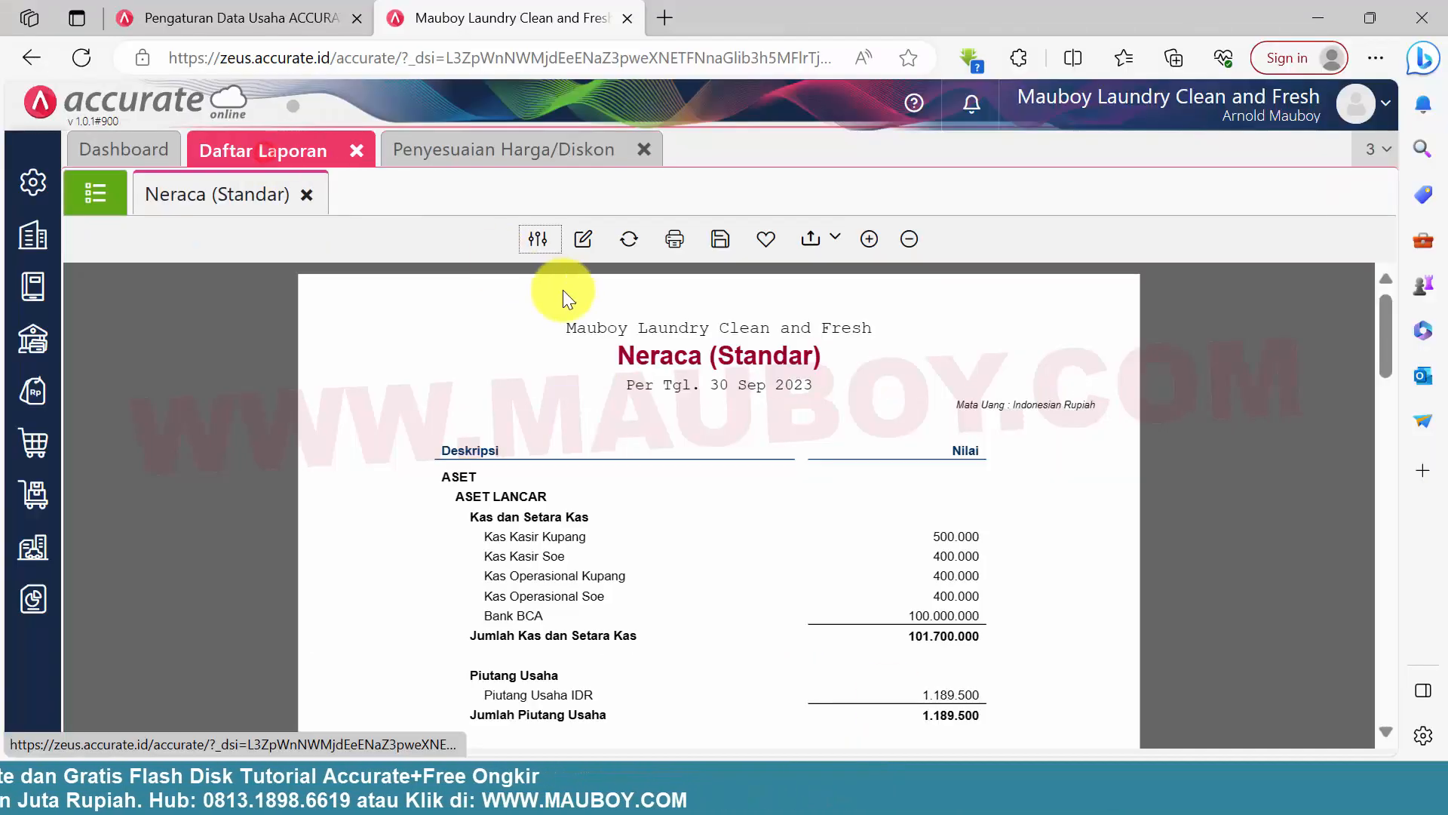
click(631, 239)
scroll(871, 573, down, 3)
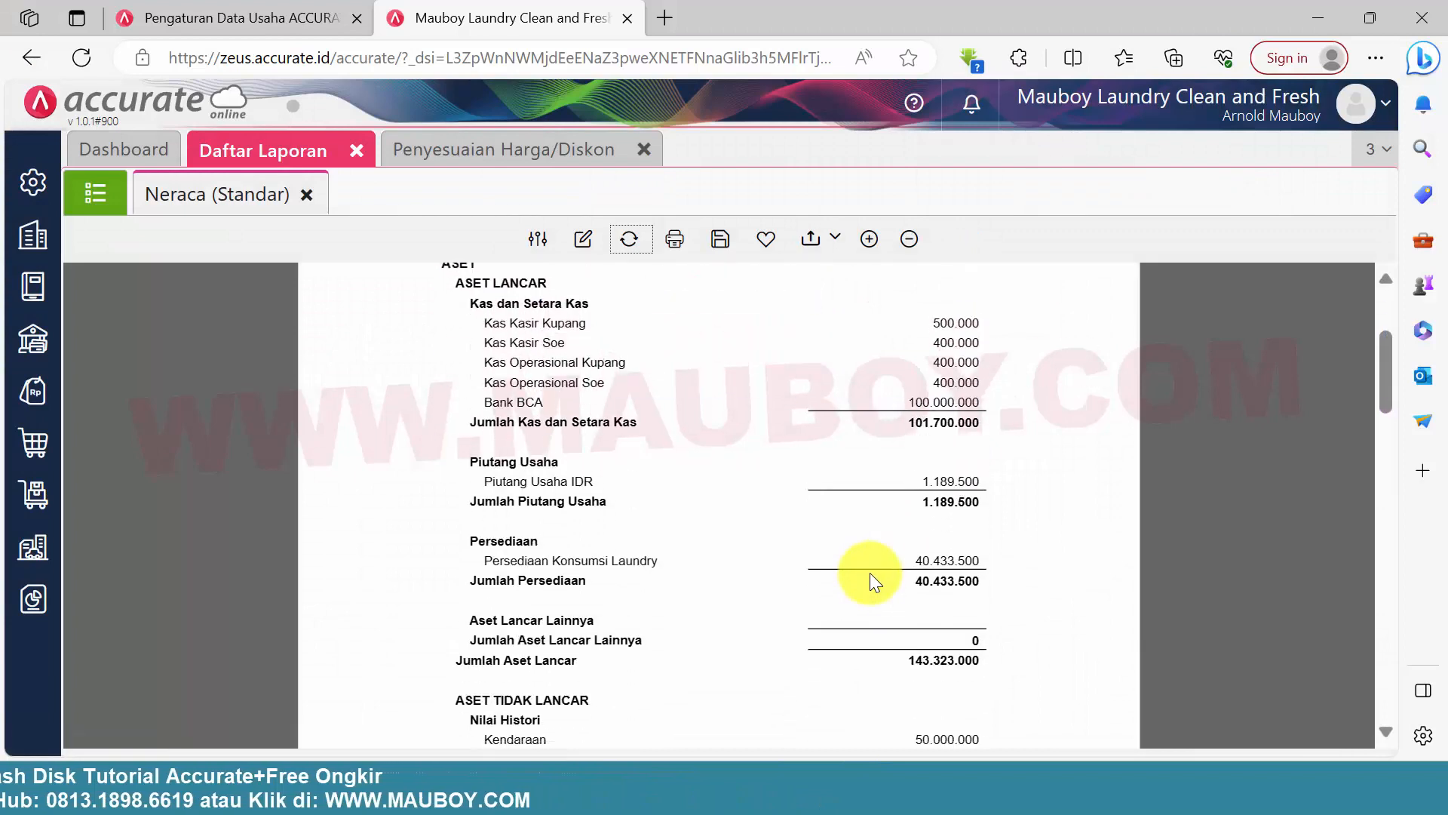
scroll(497, 615, down, 3)
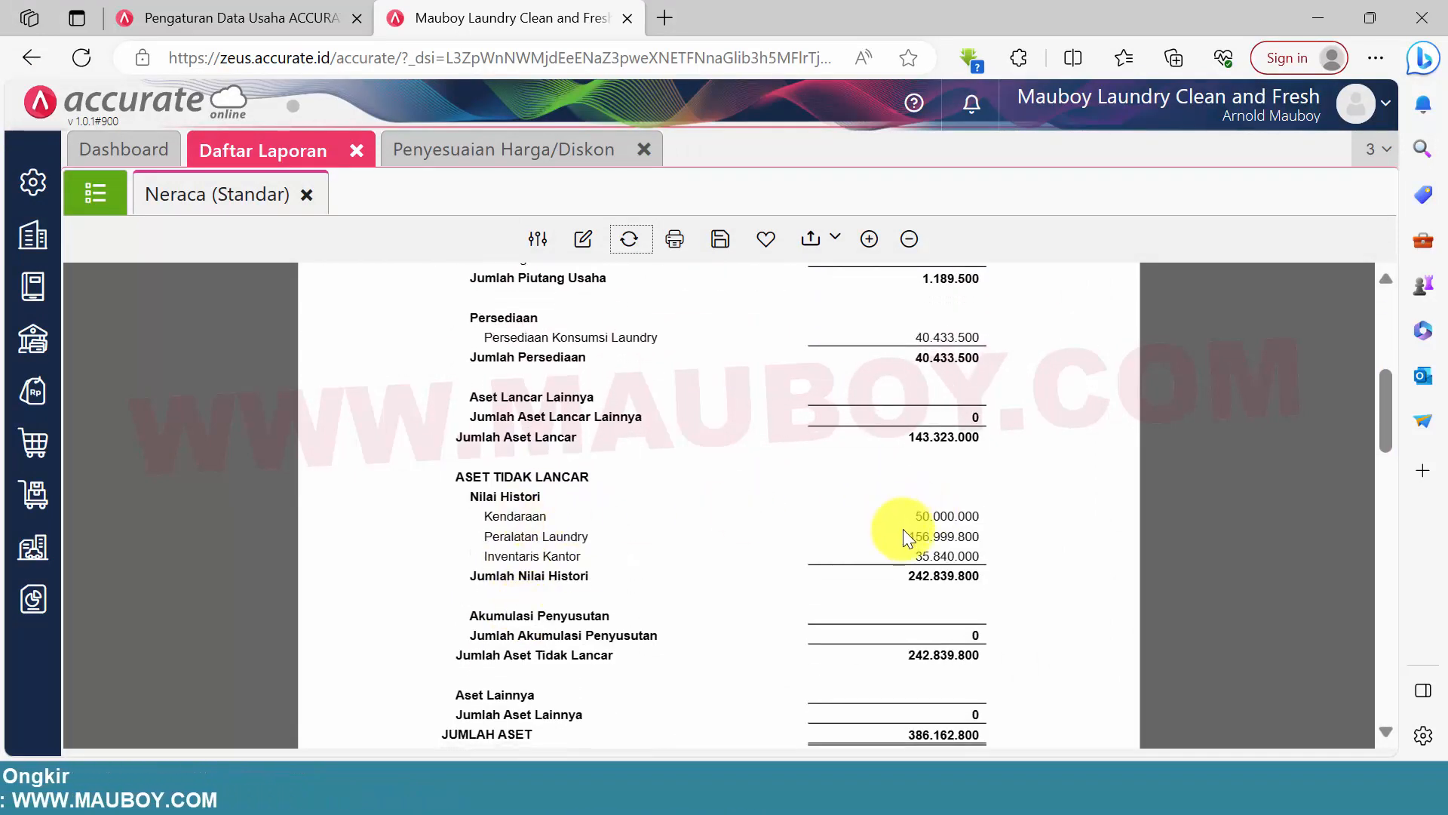
drag(988, 557, 904, 513)
click(1067, 419)
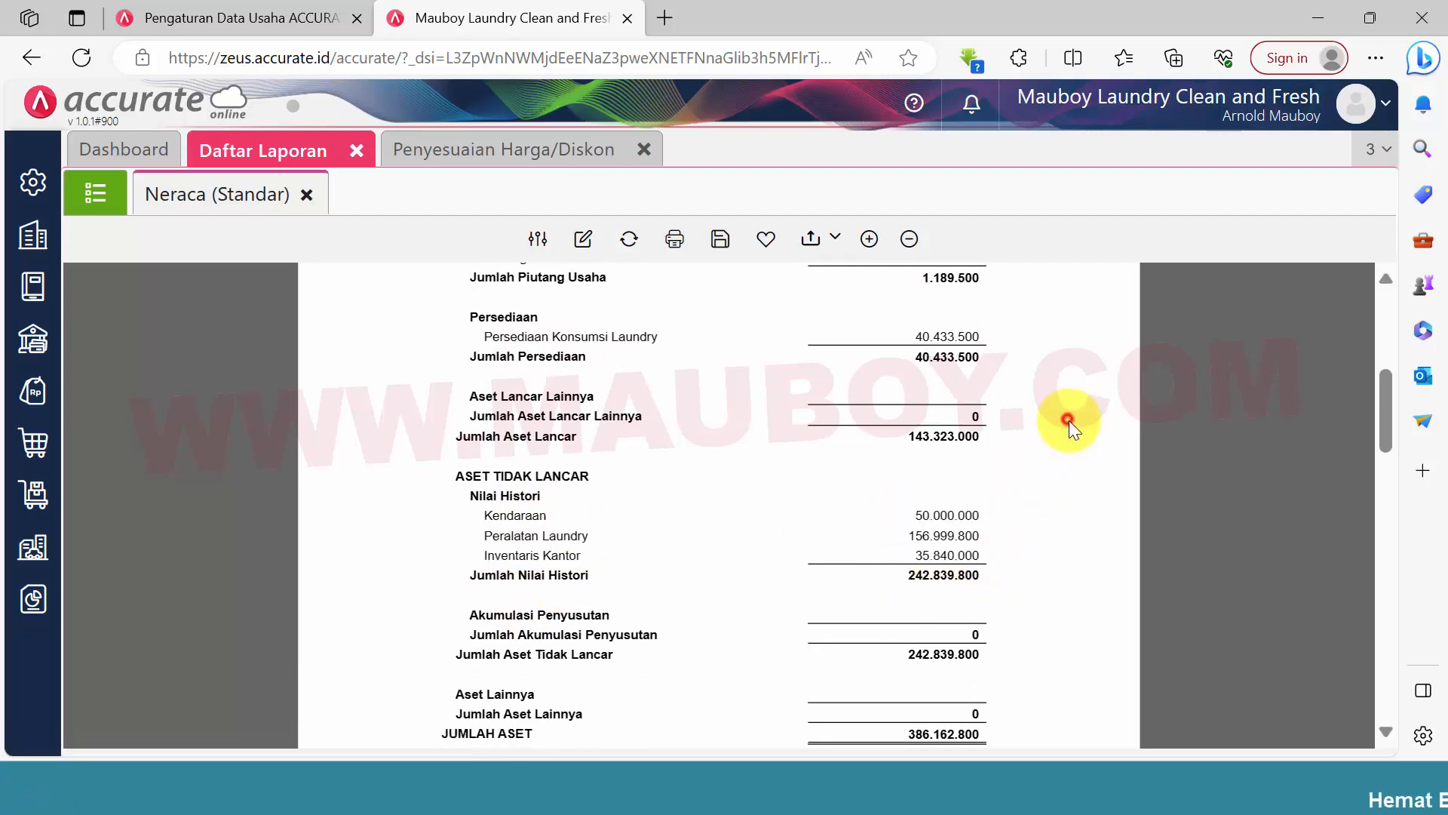
scroll(952, 534, down, 1)
scroll(952, 534, down, 8)
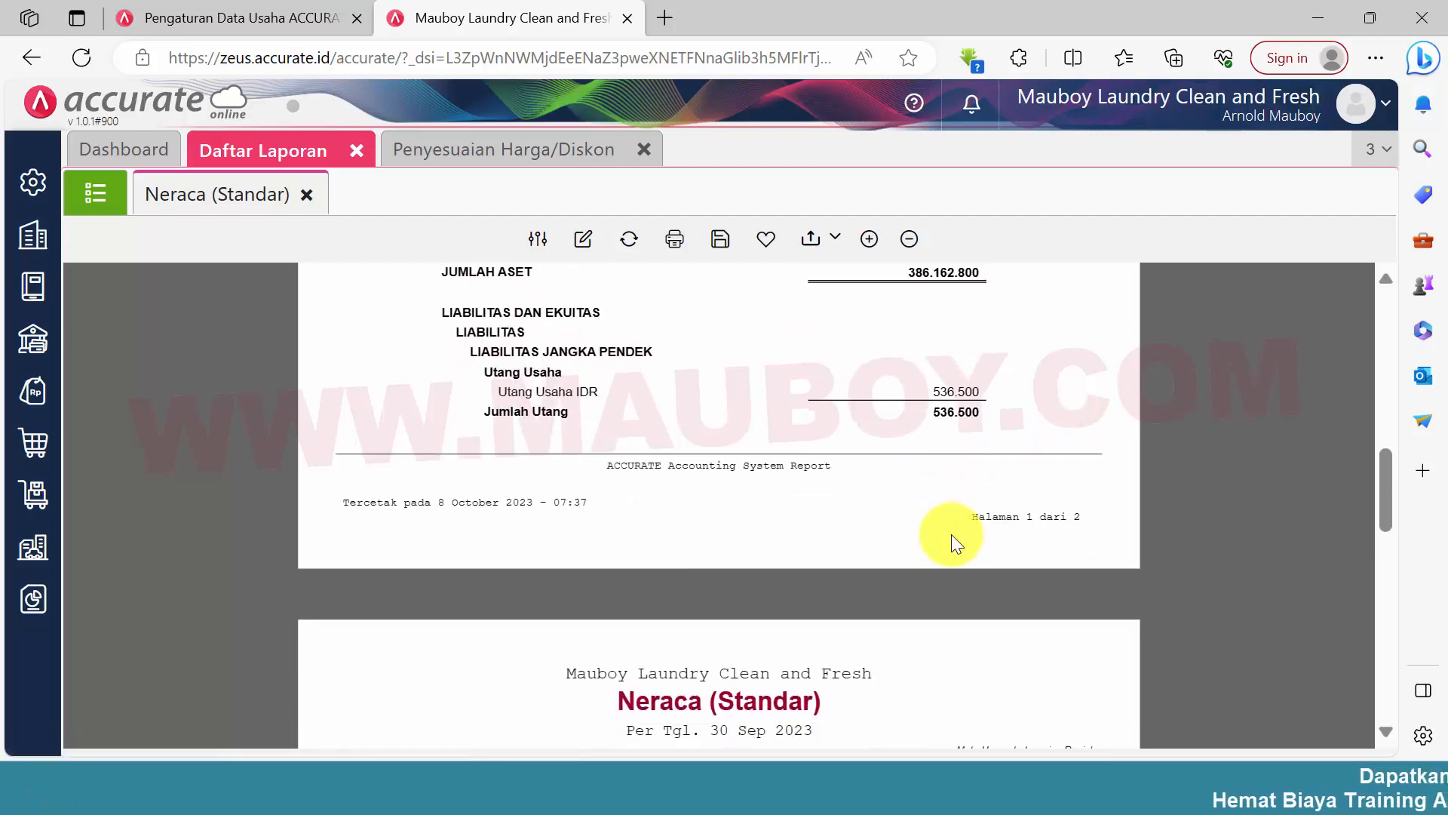
scroll(953, 534, down, 2)
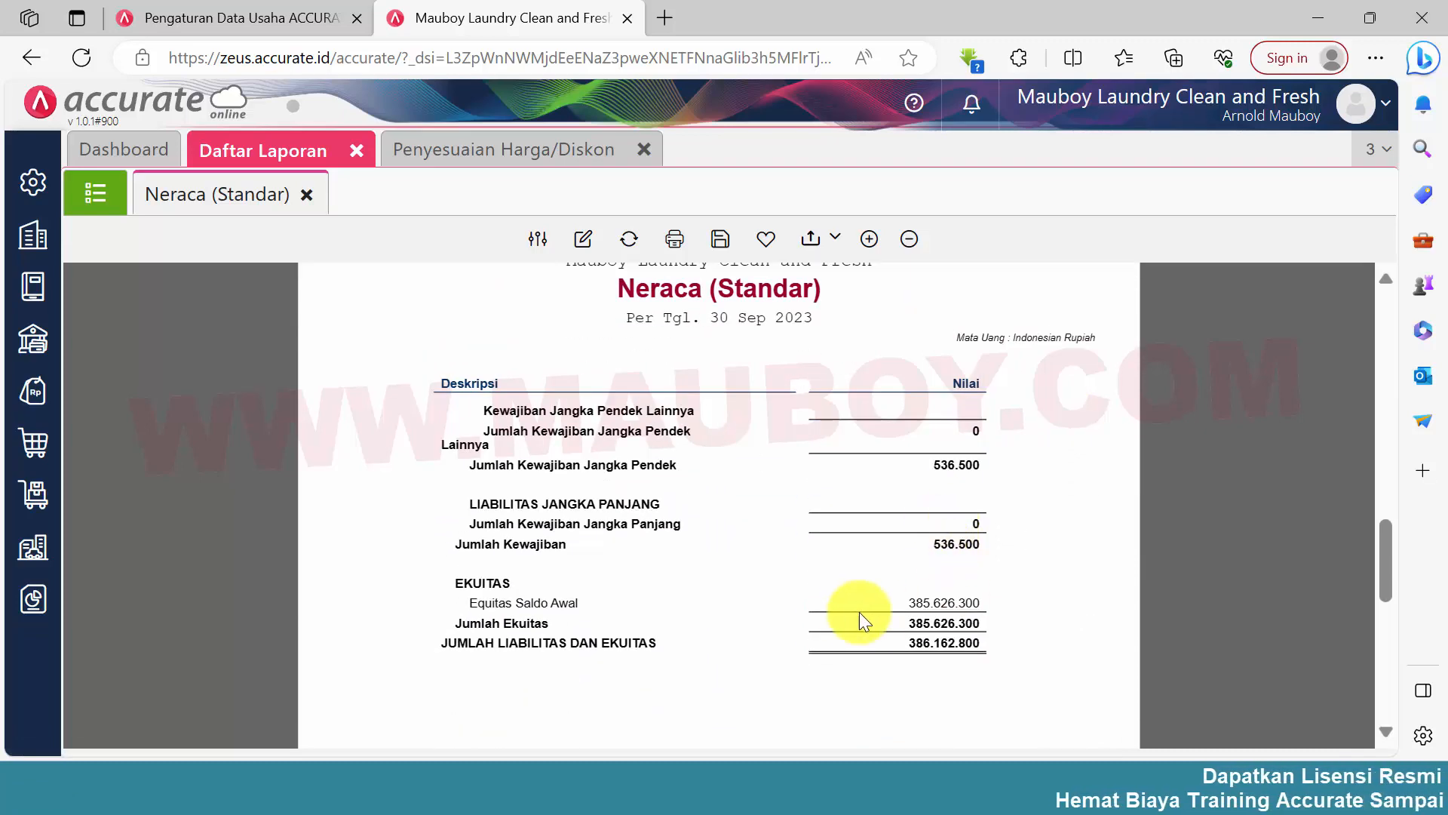
scroll(1037, 553, up, 15)
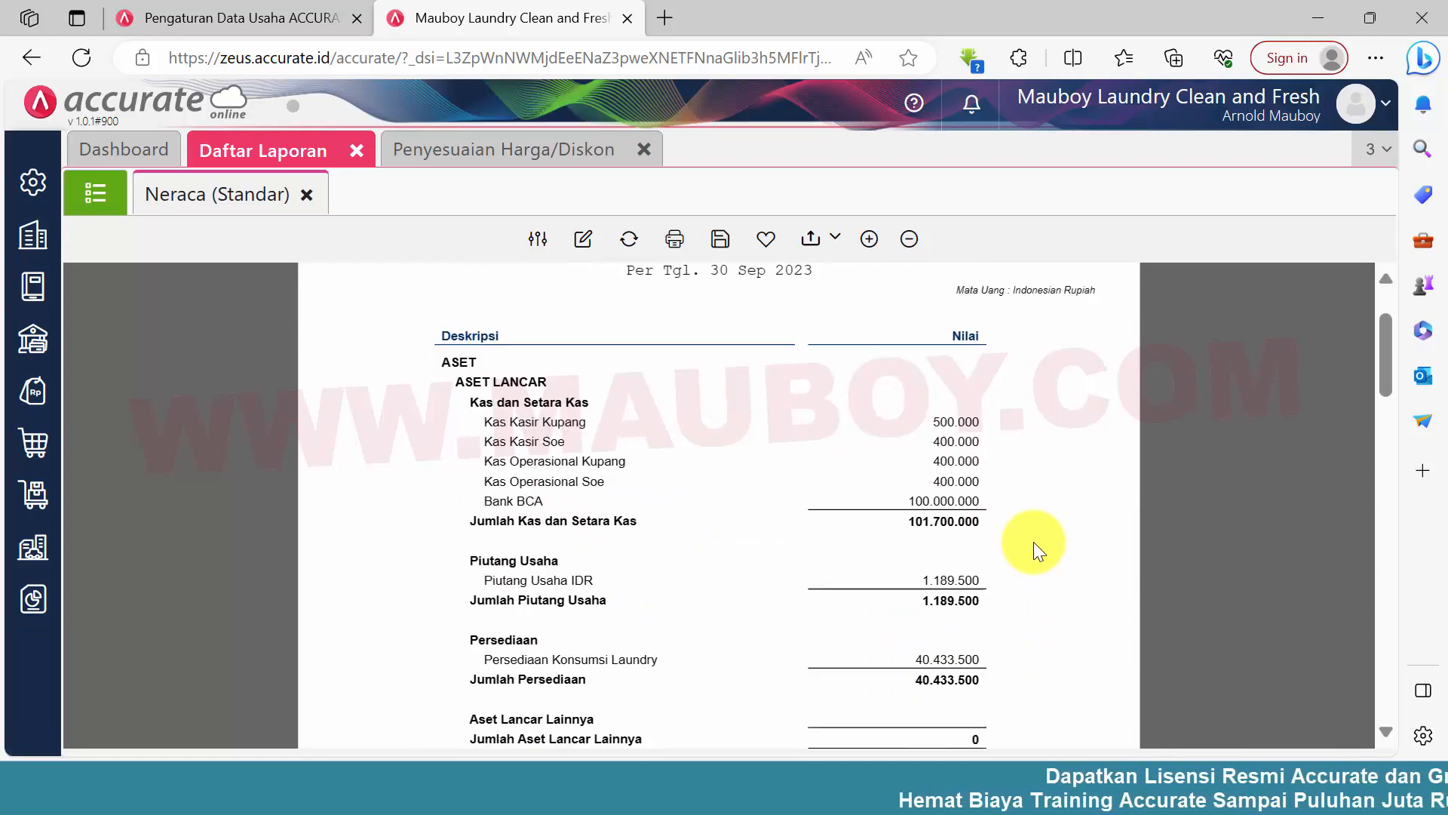
scroll(1064, 498, down, 5)
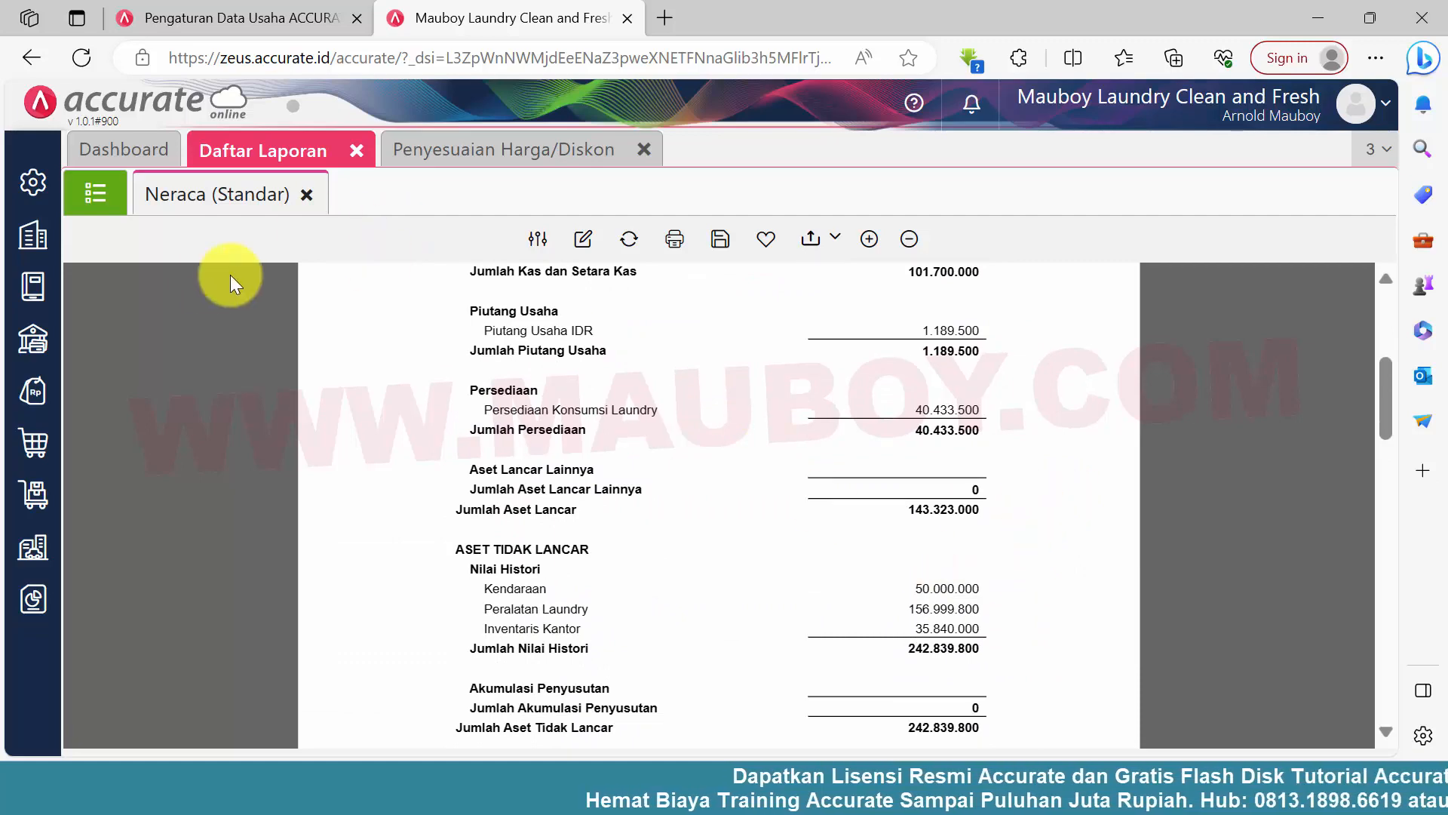
Run and save Proses Akhir Bulan for September 2023, and show the list of month-end processes
mouse_move(33, 240)
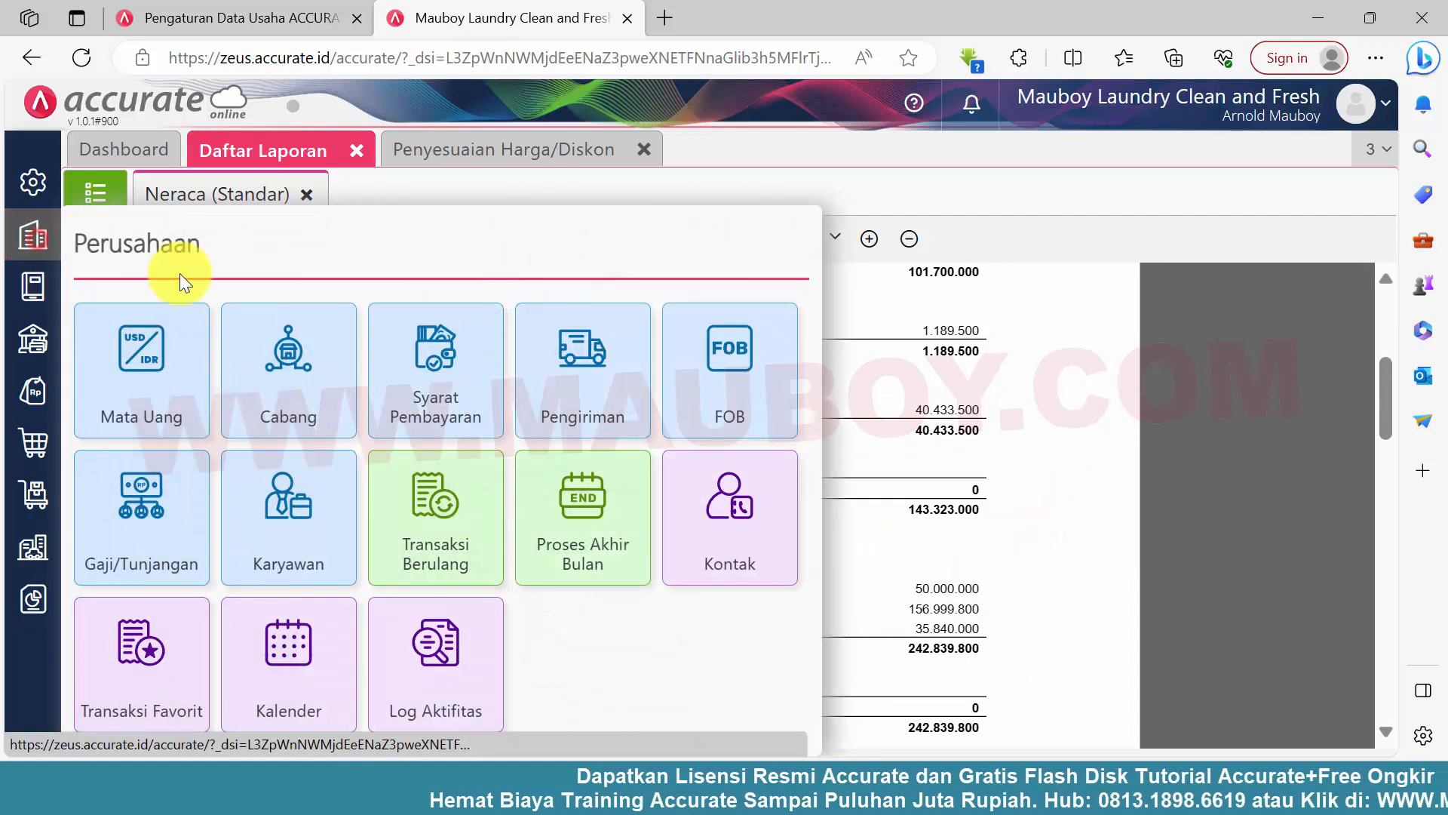
click(603, 534)
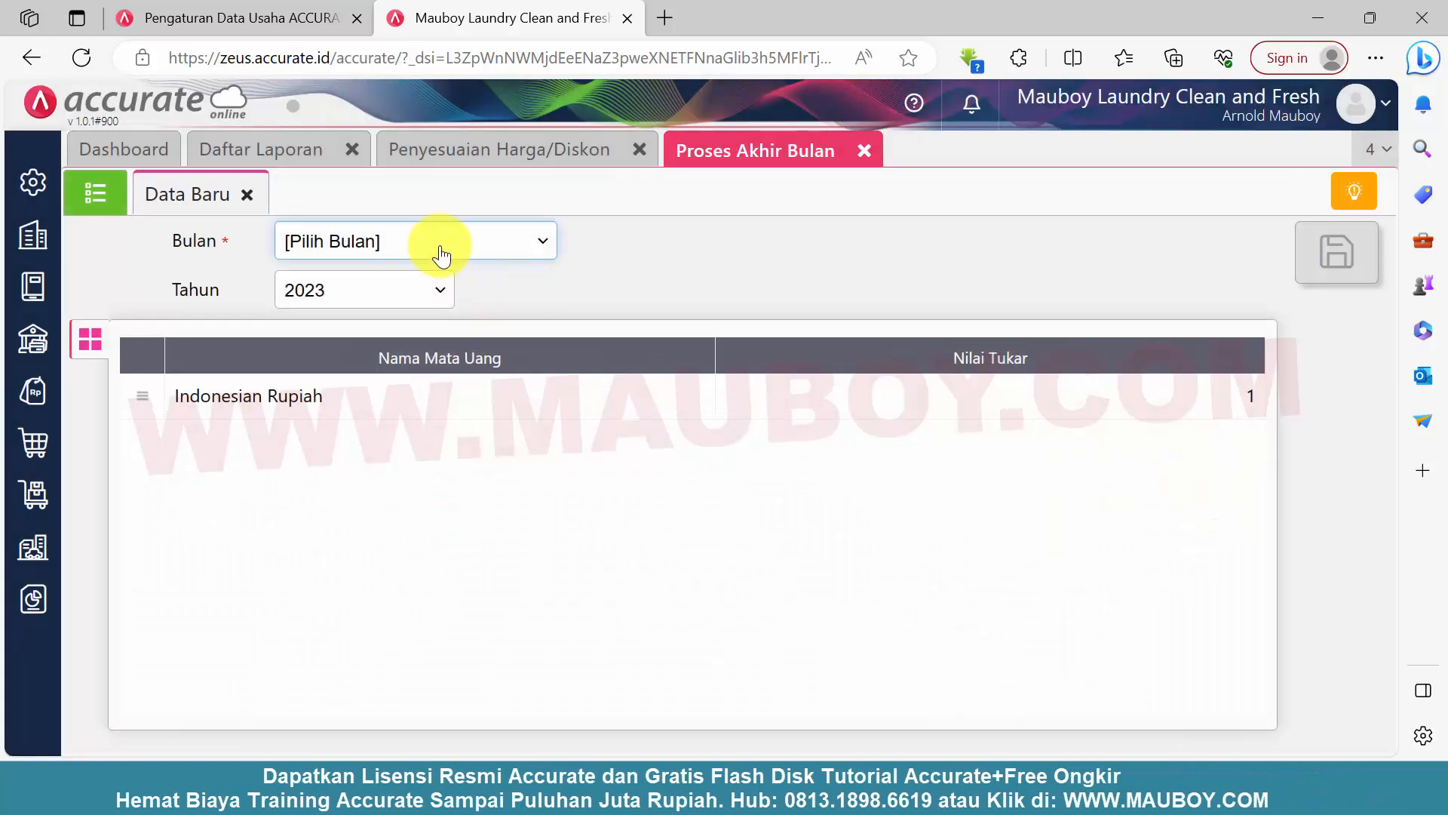
click(441, 256)
click(347, 481)
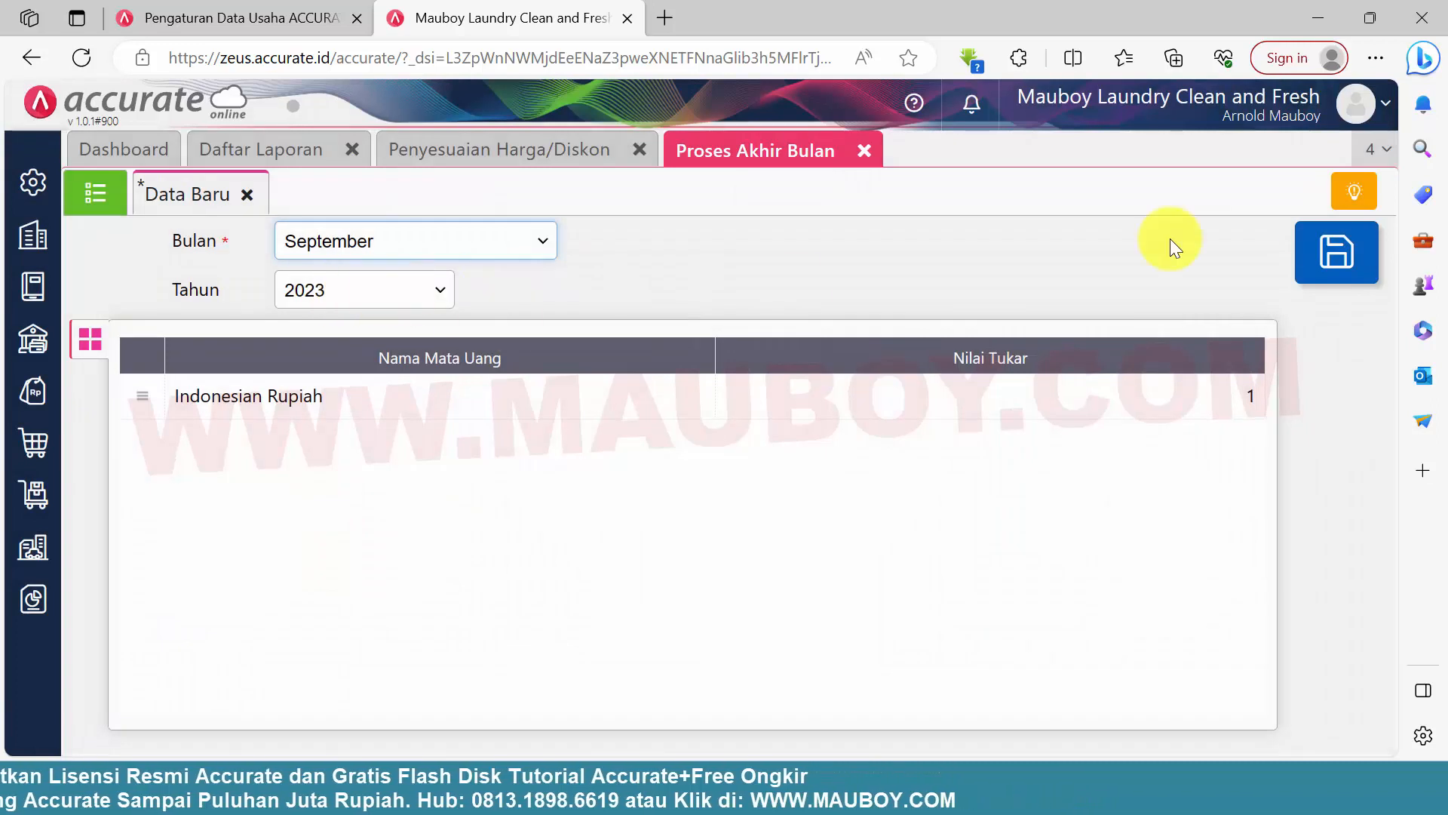
click(1324, 255)
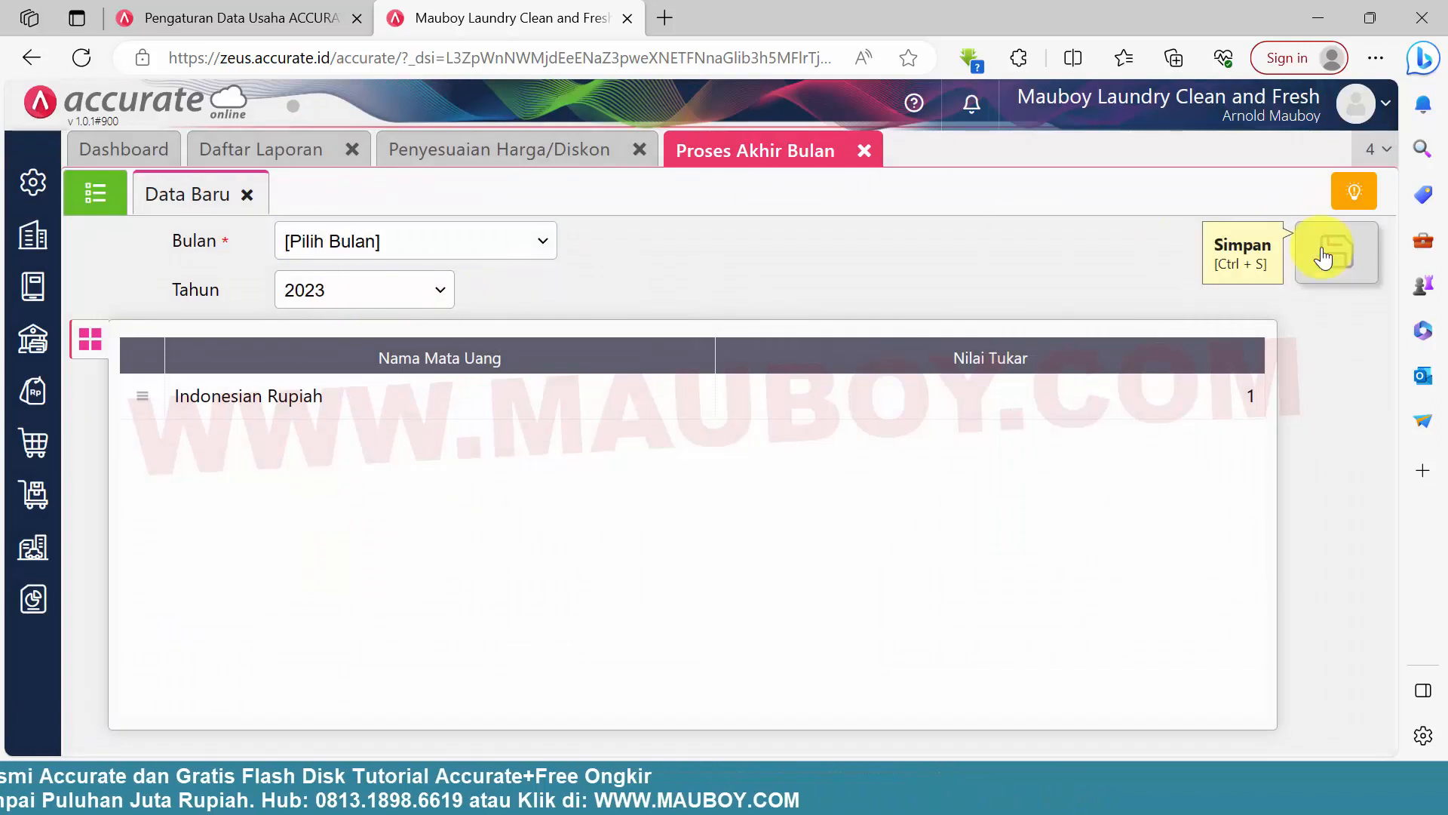
click(109, 207)
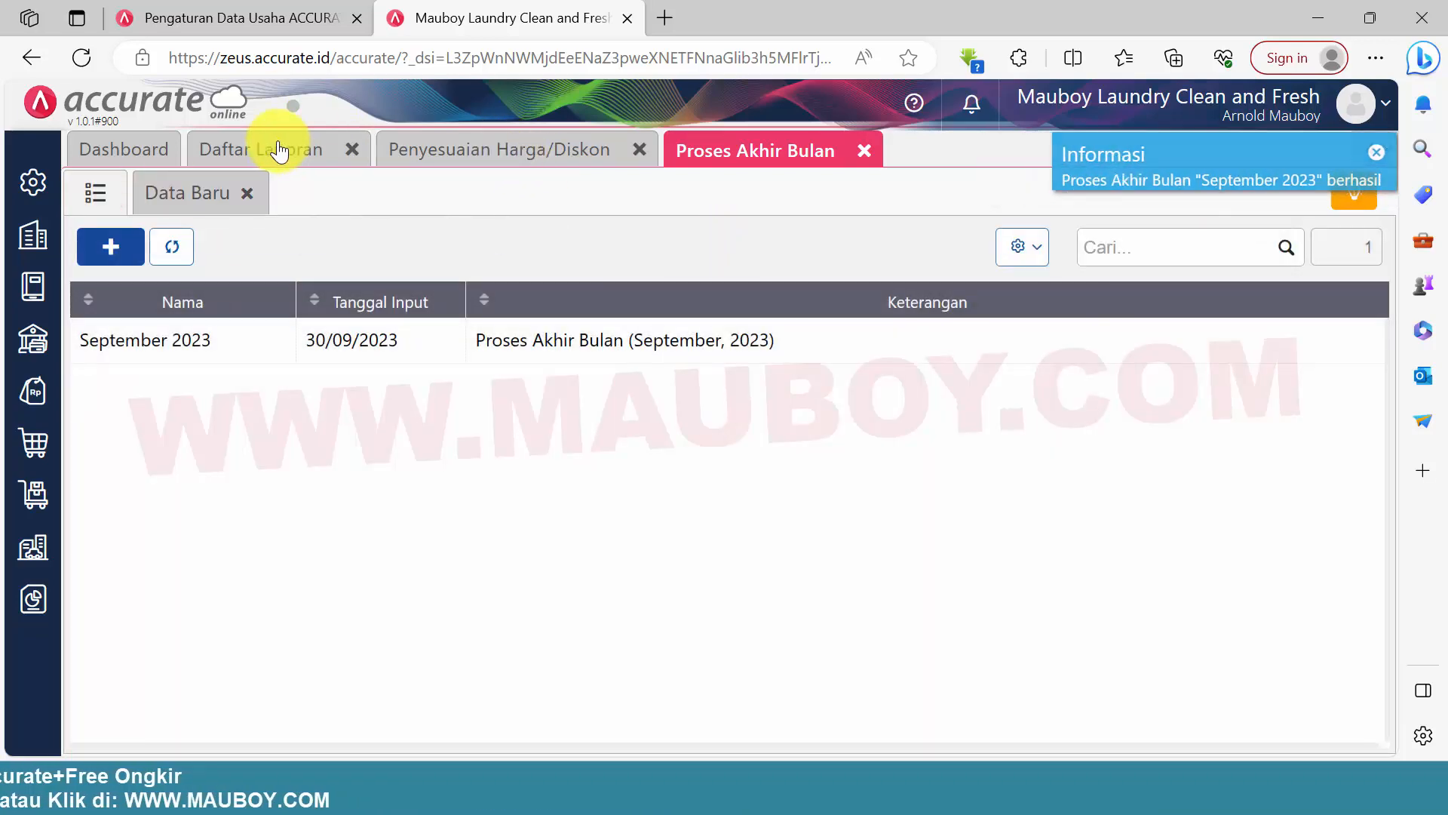
Return to the Neraca (Standar) report, refresh it and examine the fixed assets and their Akumulasi Penyusutan amounts
click(265, 149)
scroll(883, 577, down, 5)
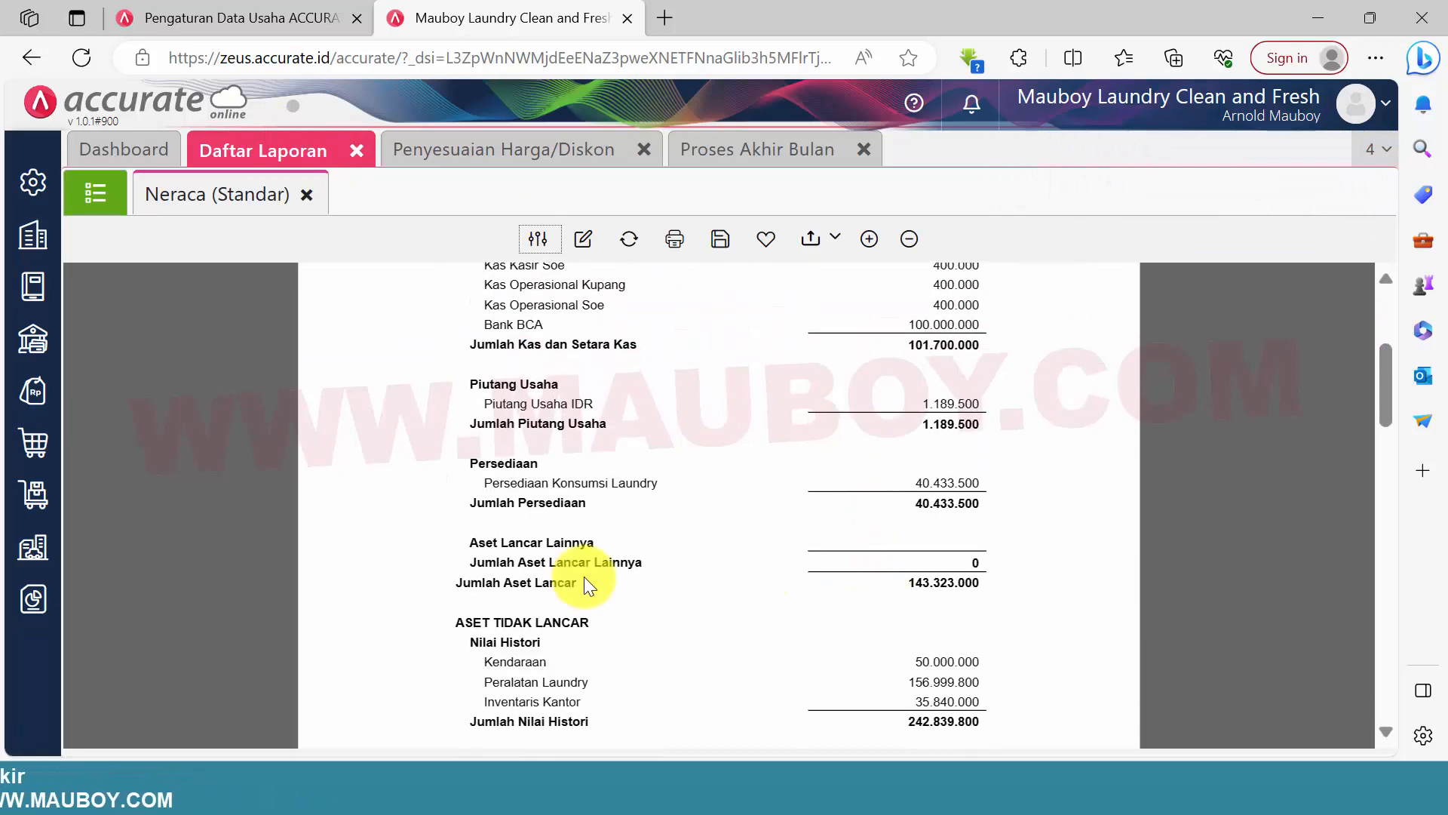
scroll(528, 543, down, 2)
drag(510, 476, 634, 602)
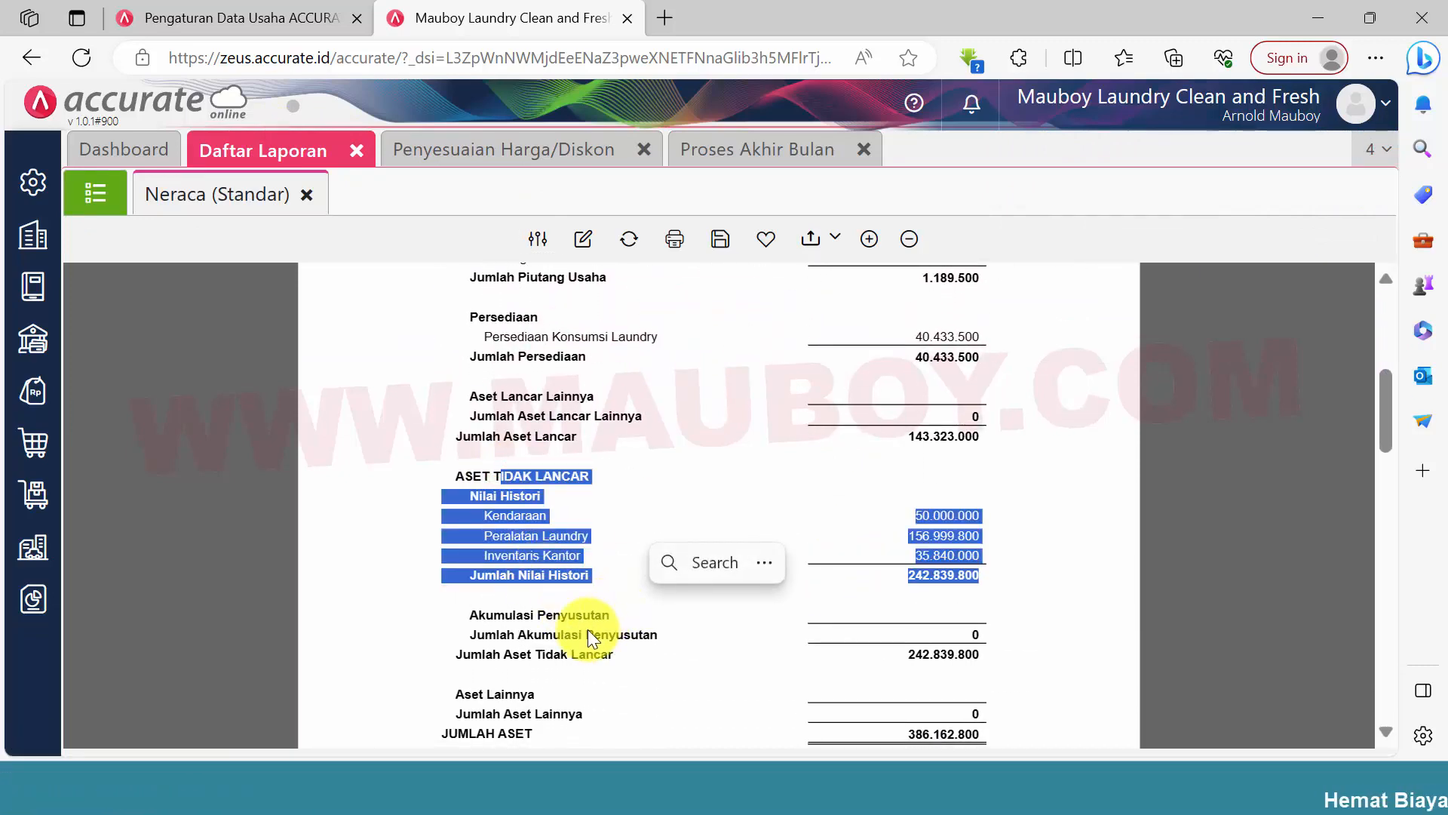
click(549, 613)
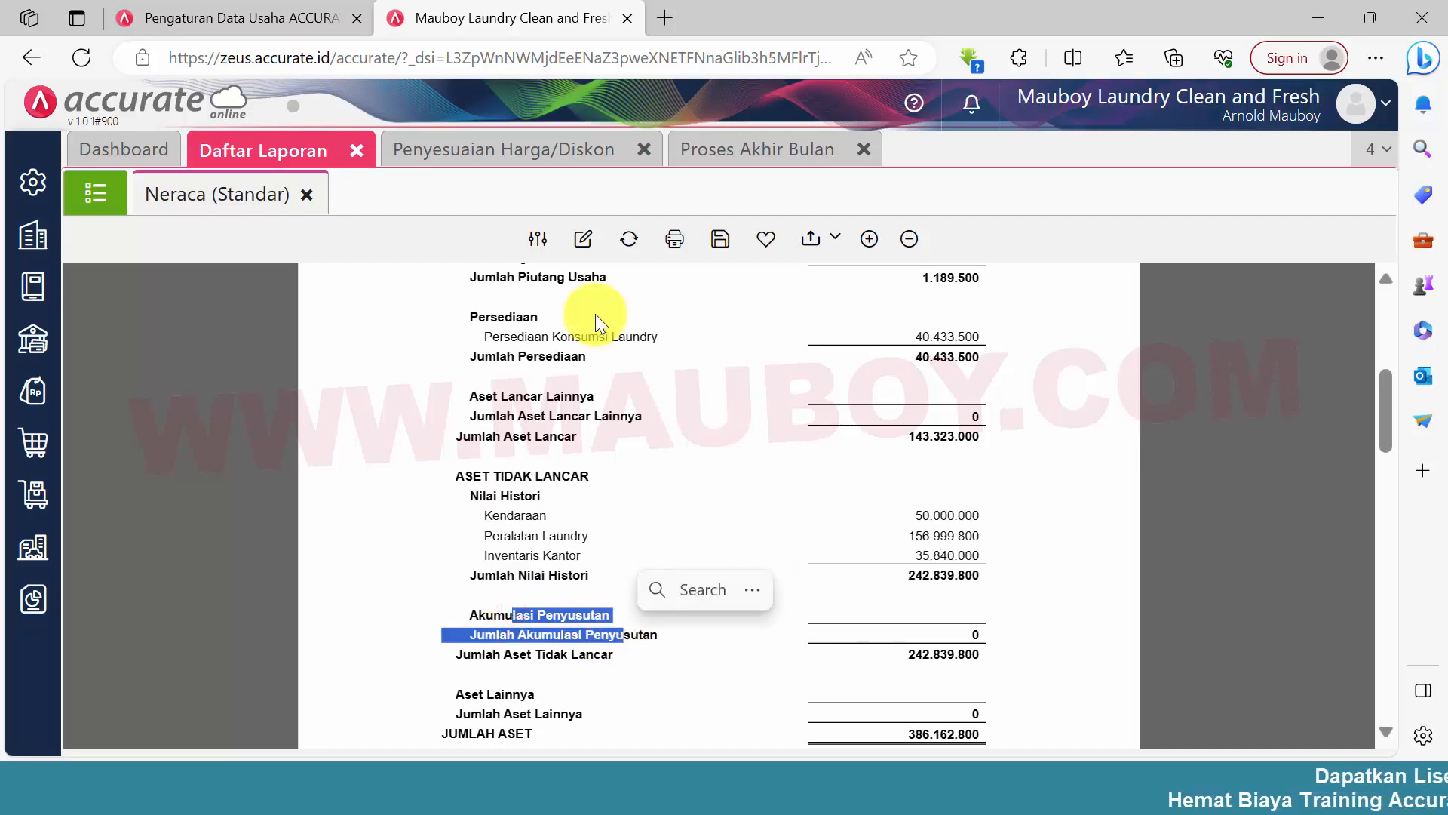
click(631, 241)
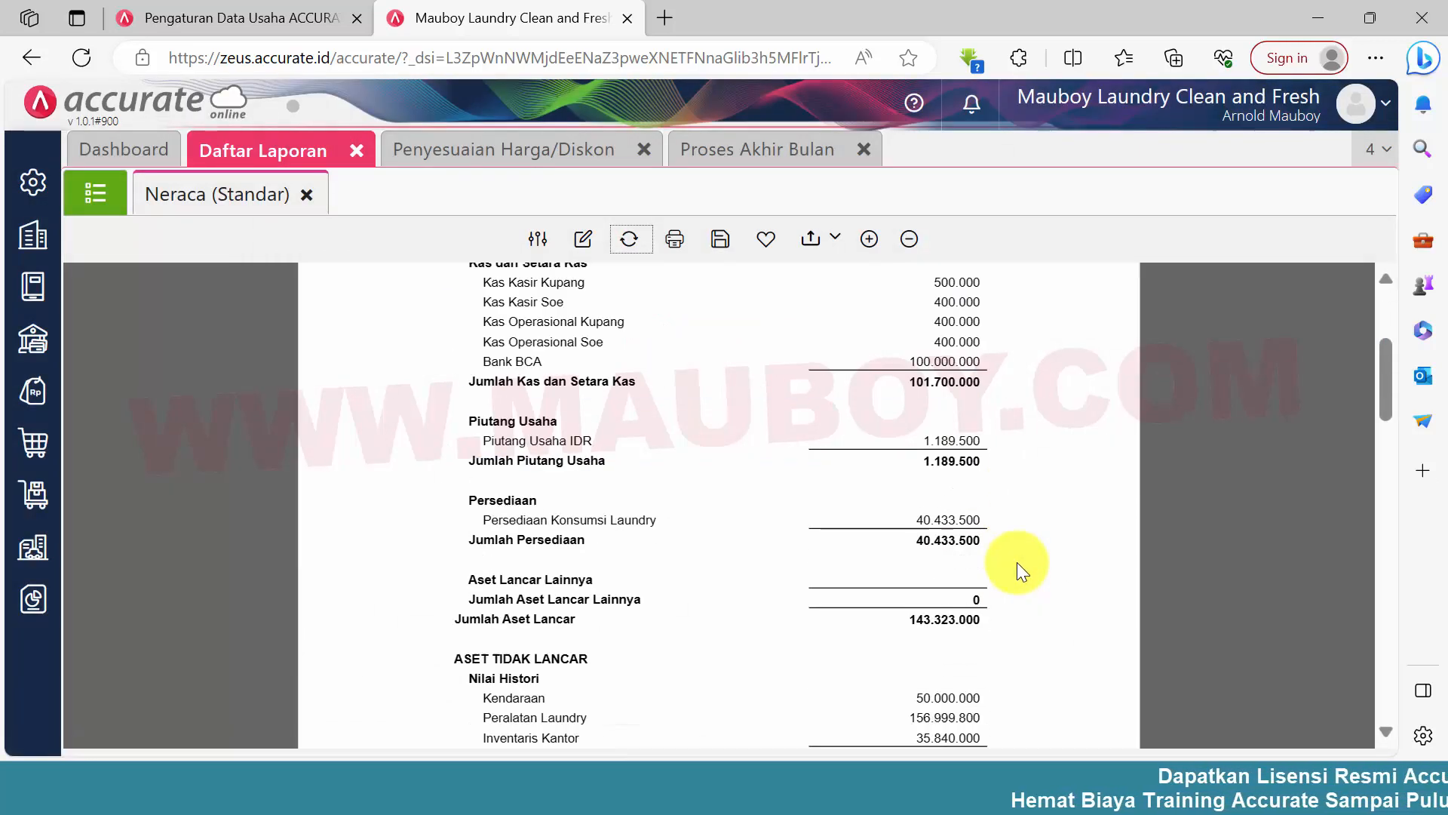
scroll(1016, 560, down, 3)
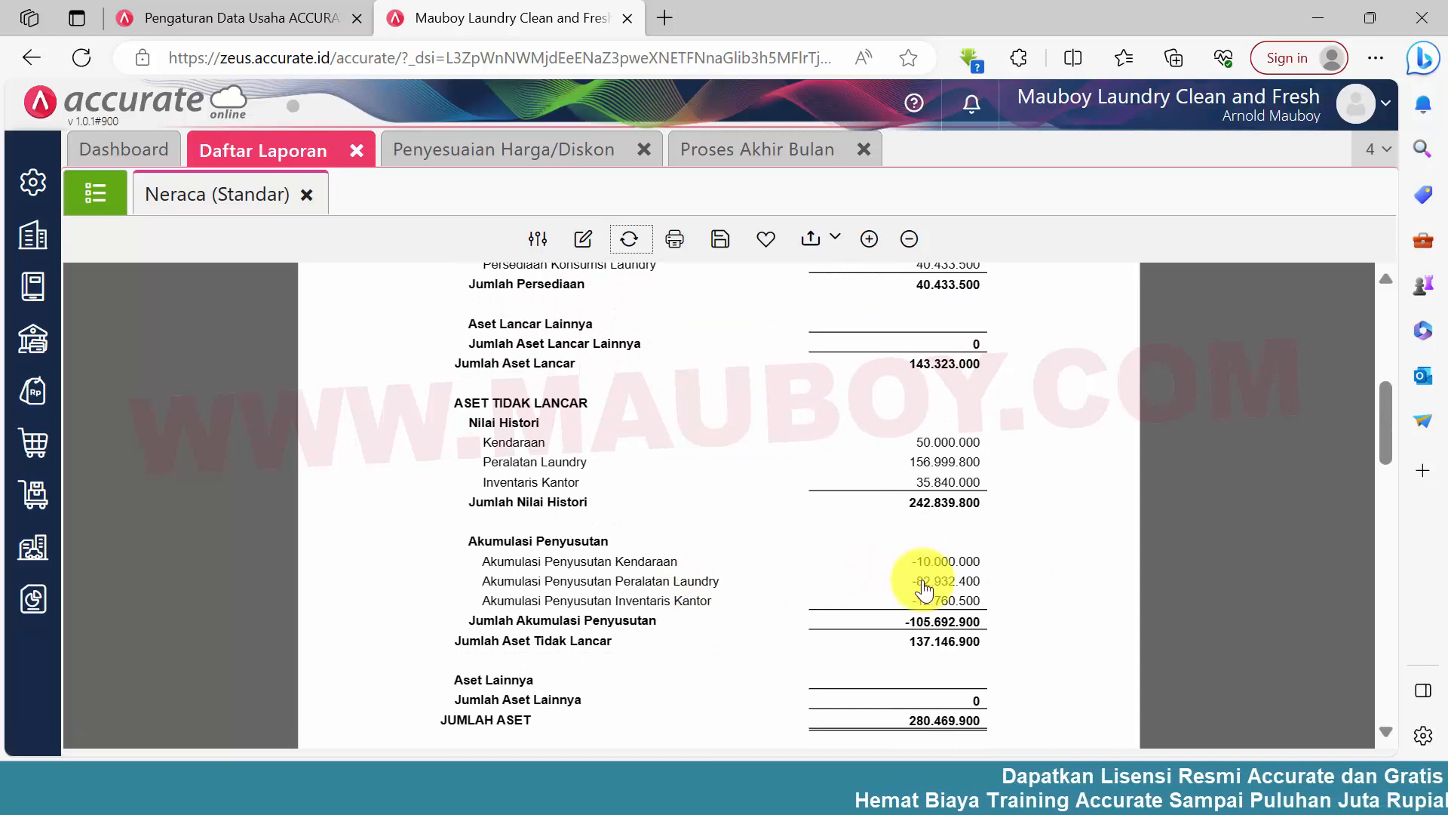
drag(904, 562, 988, 604)
click(1015, 636)
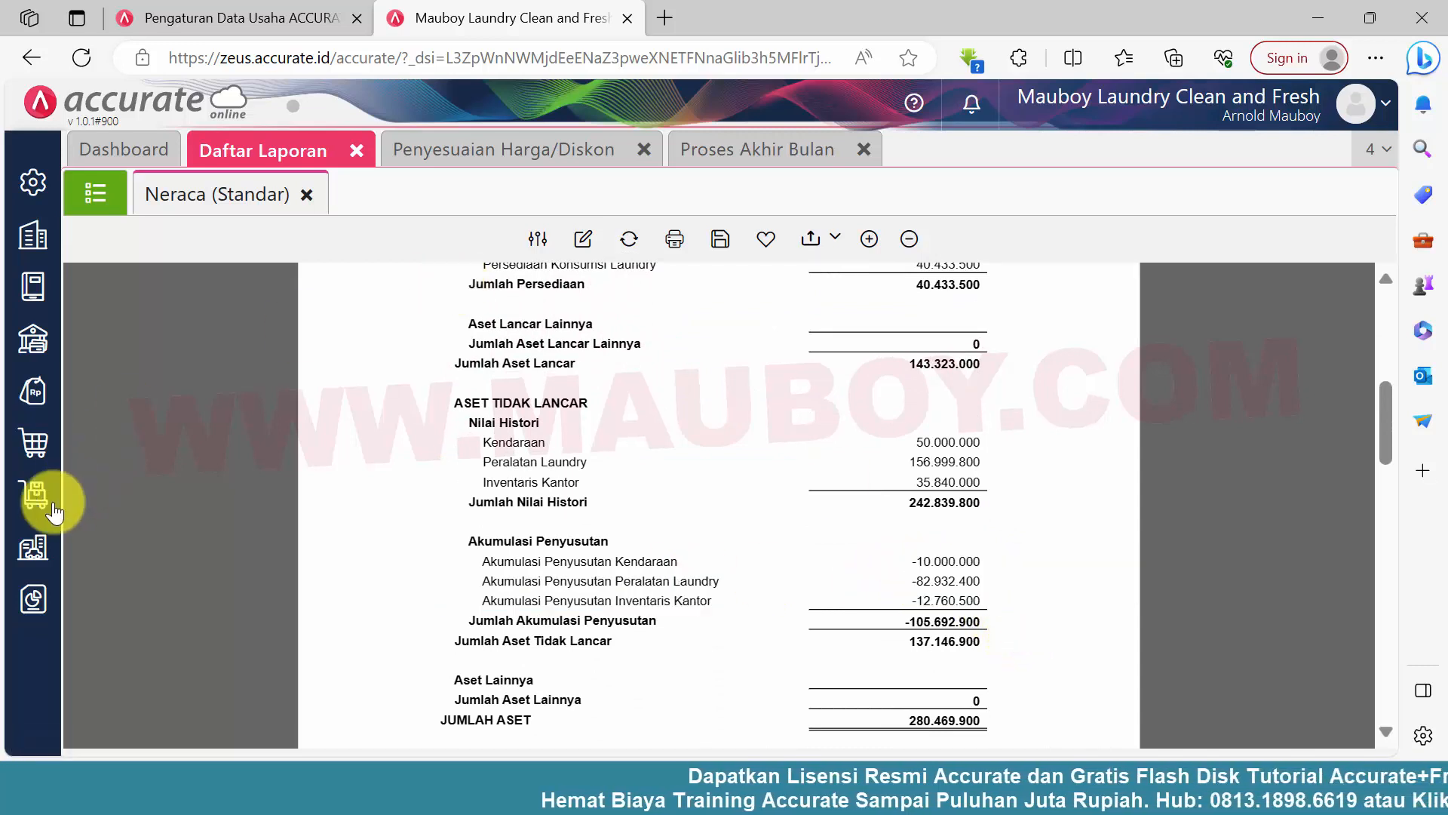
Open the fixed asset record KD.002, Viar Soe 100, and examine its Nilai Buku
click(41, 556)
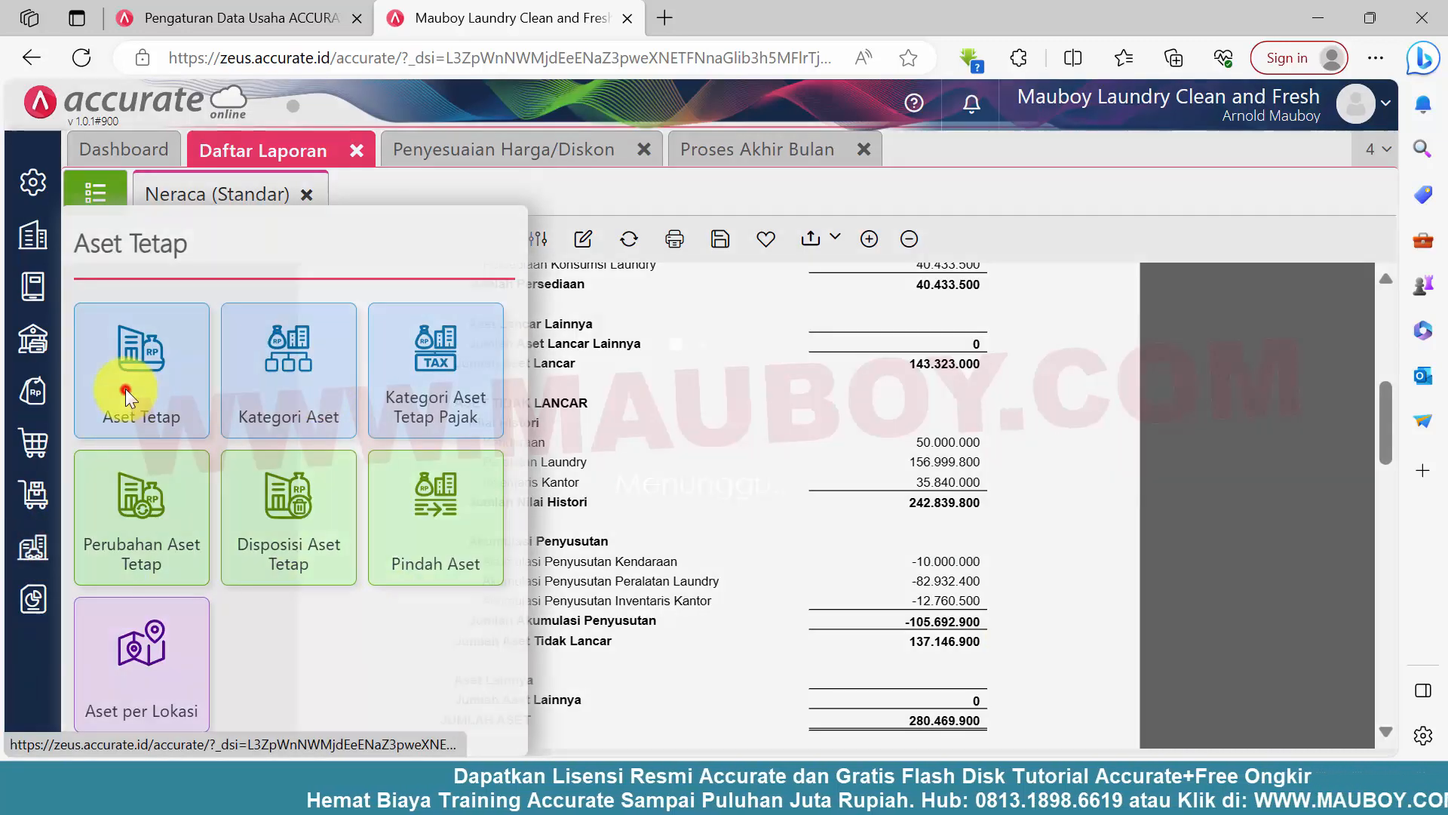
click(129, 387)
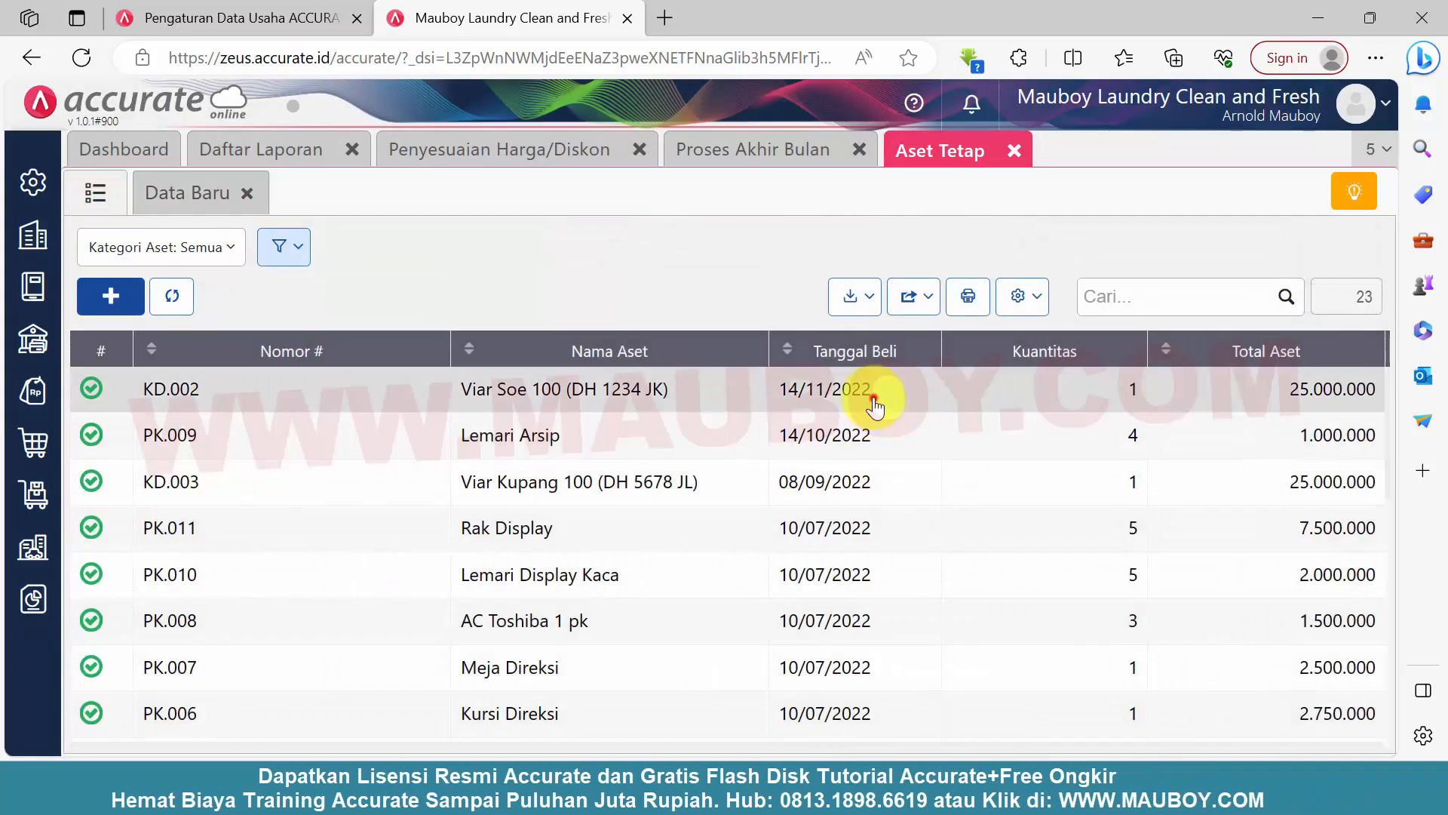
click(873, 391)
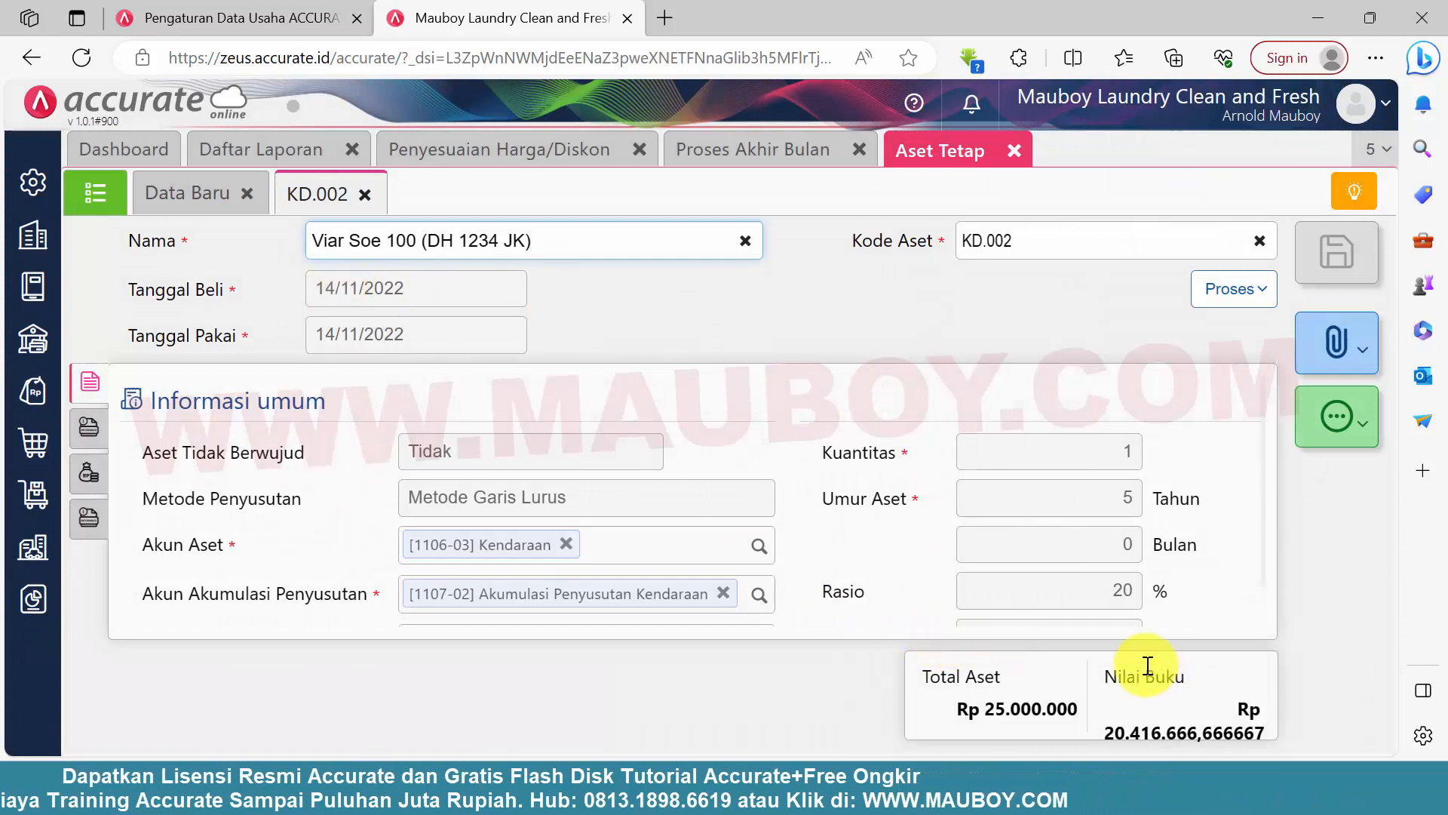
click(1133, 728)
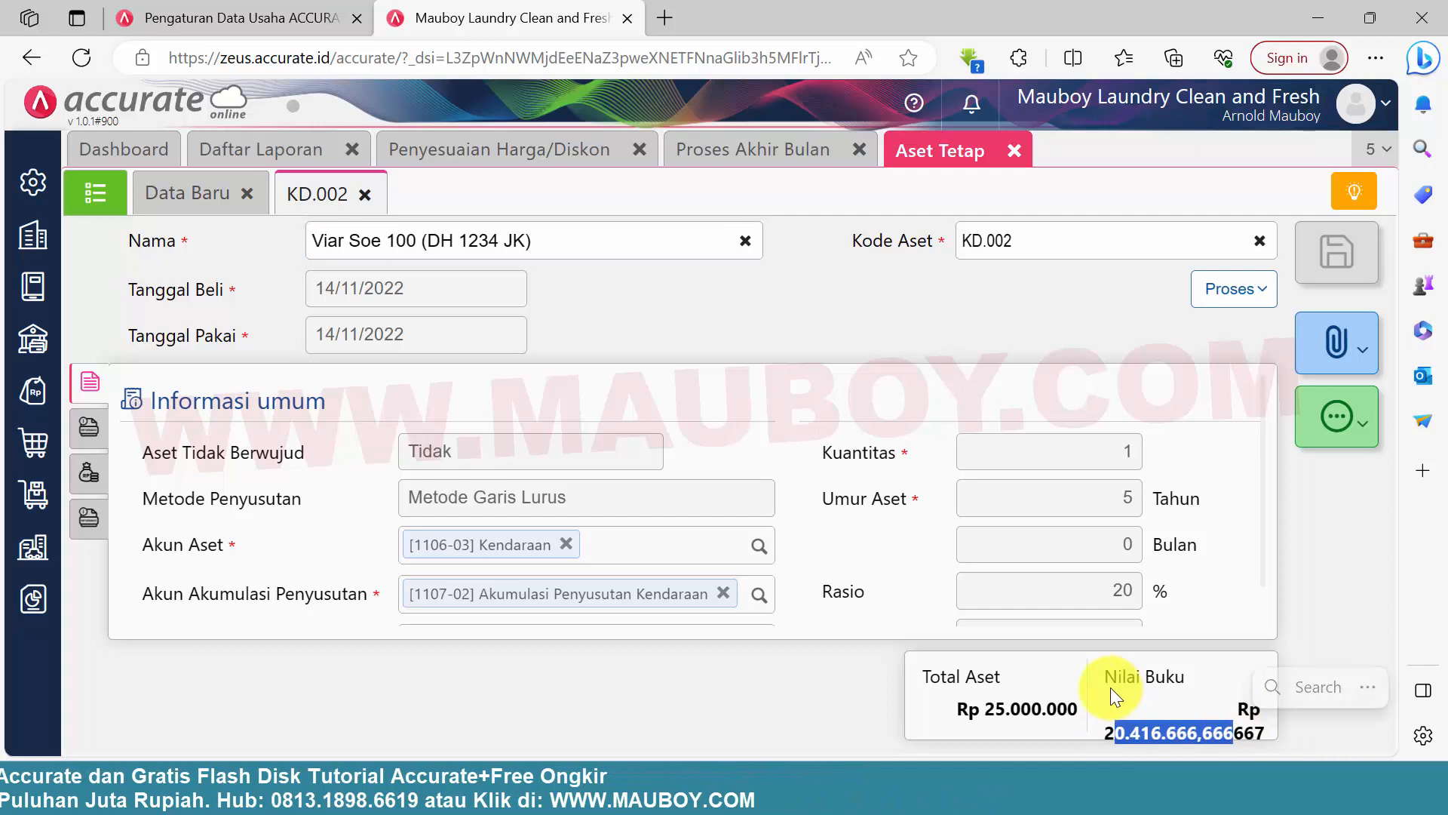
Review KD.002's Info lainnya and Lokasi Aset details, and close the Aset Tetap and Proses Akhir Bulan pages
click(89, 429)
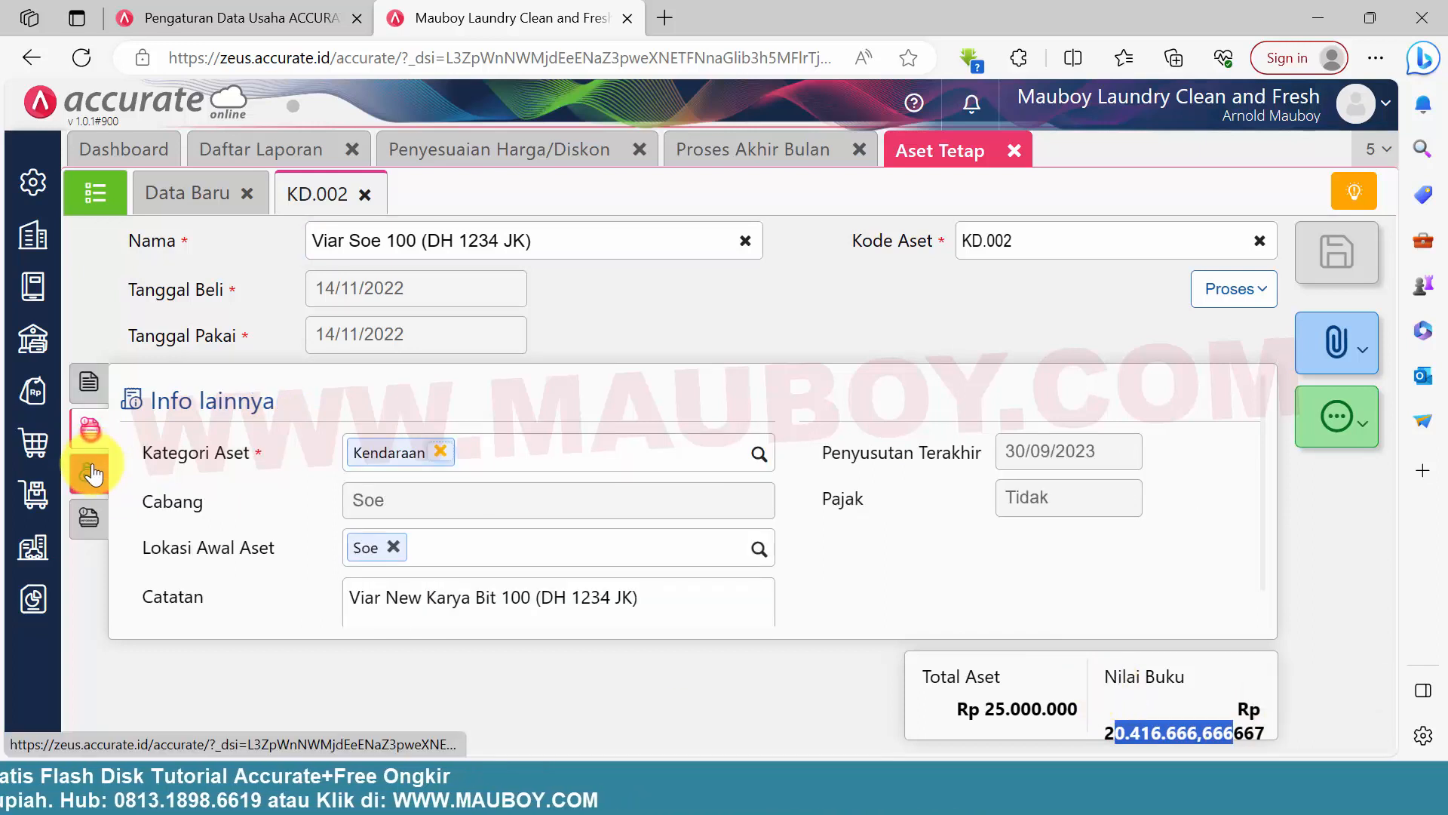
click(90, 471)
click(91, 519)
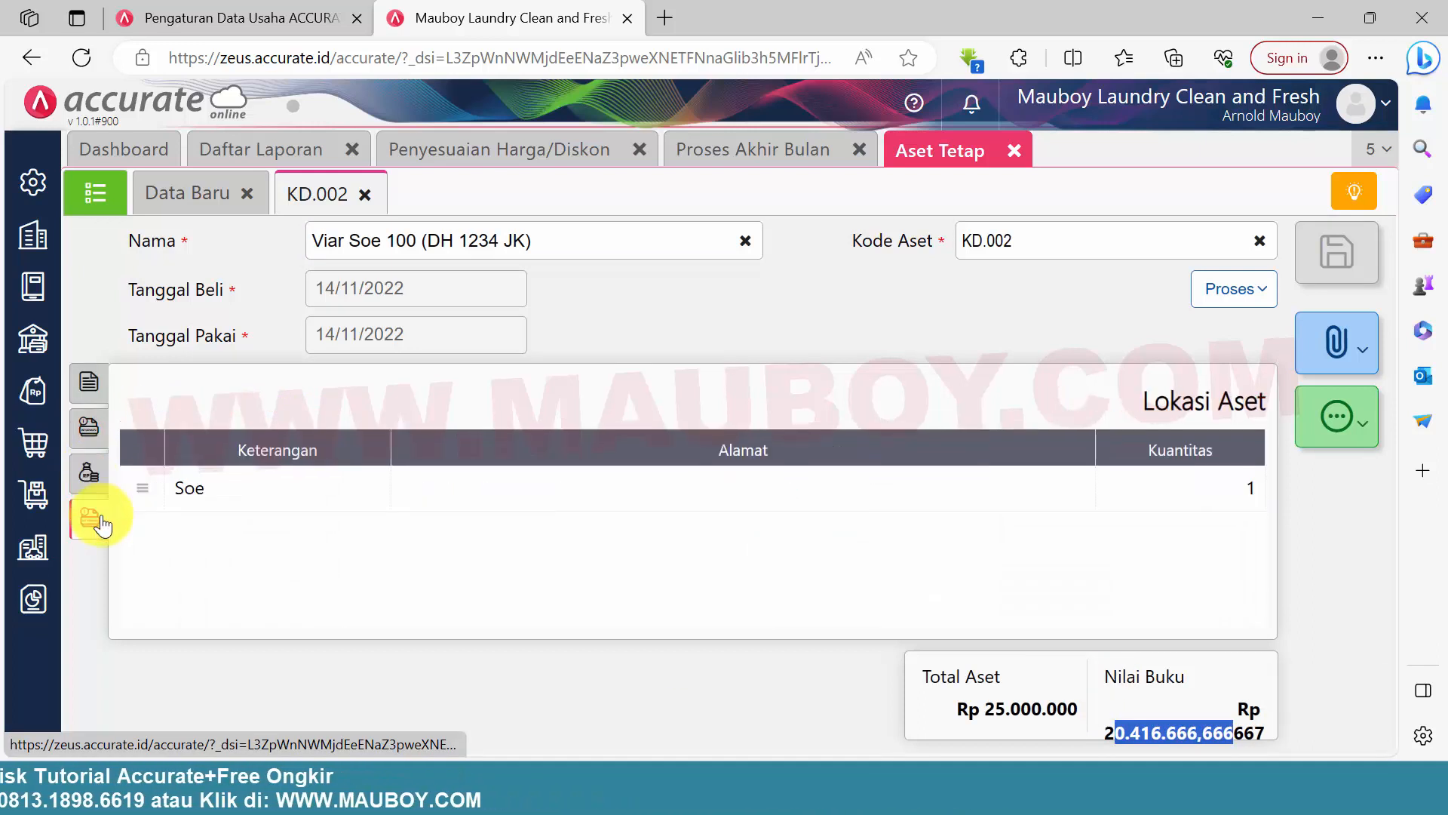
click(86, 476)
click(361, 196)
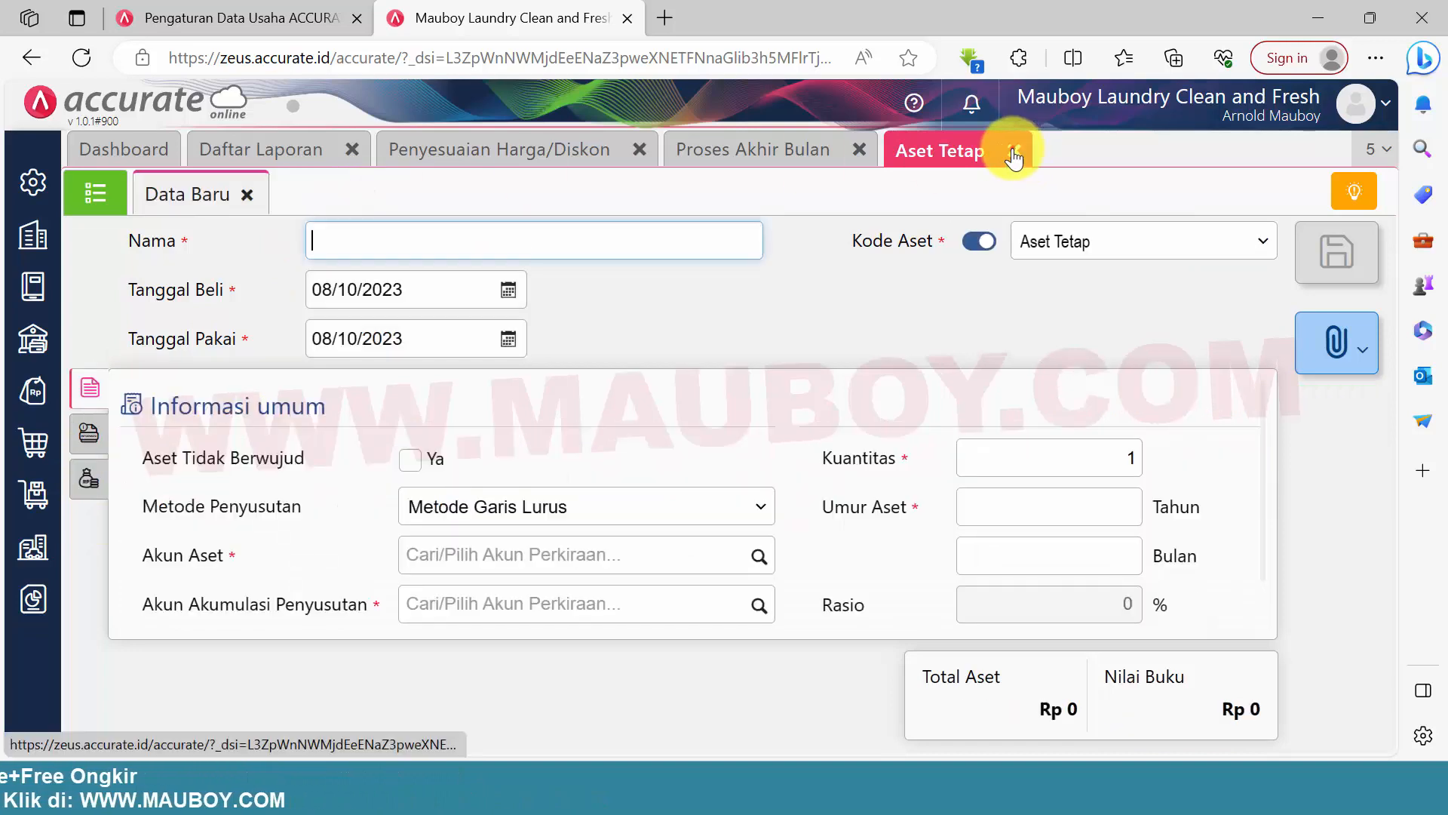
click(1014, 156)
click(859, 150)
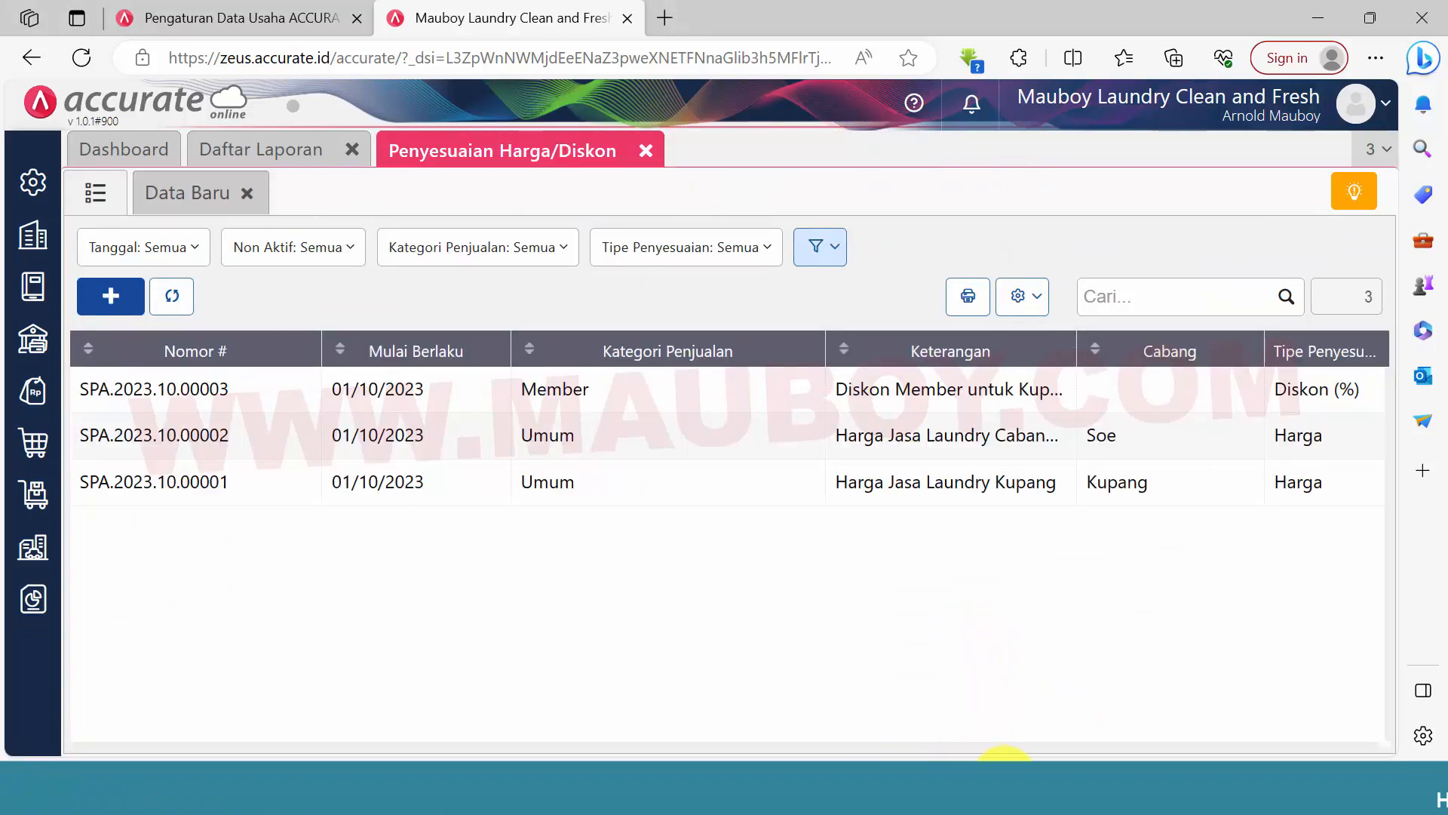
Switch to the Word document 0.PROFILE LAUNDRY2 and review checklist item 20 on the Jurnal Balik Saldo Awal
click(1003, 781)
click(290, 608)
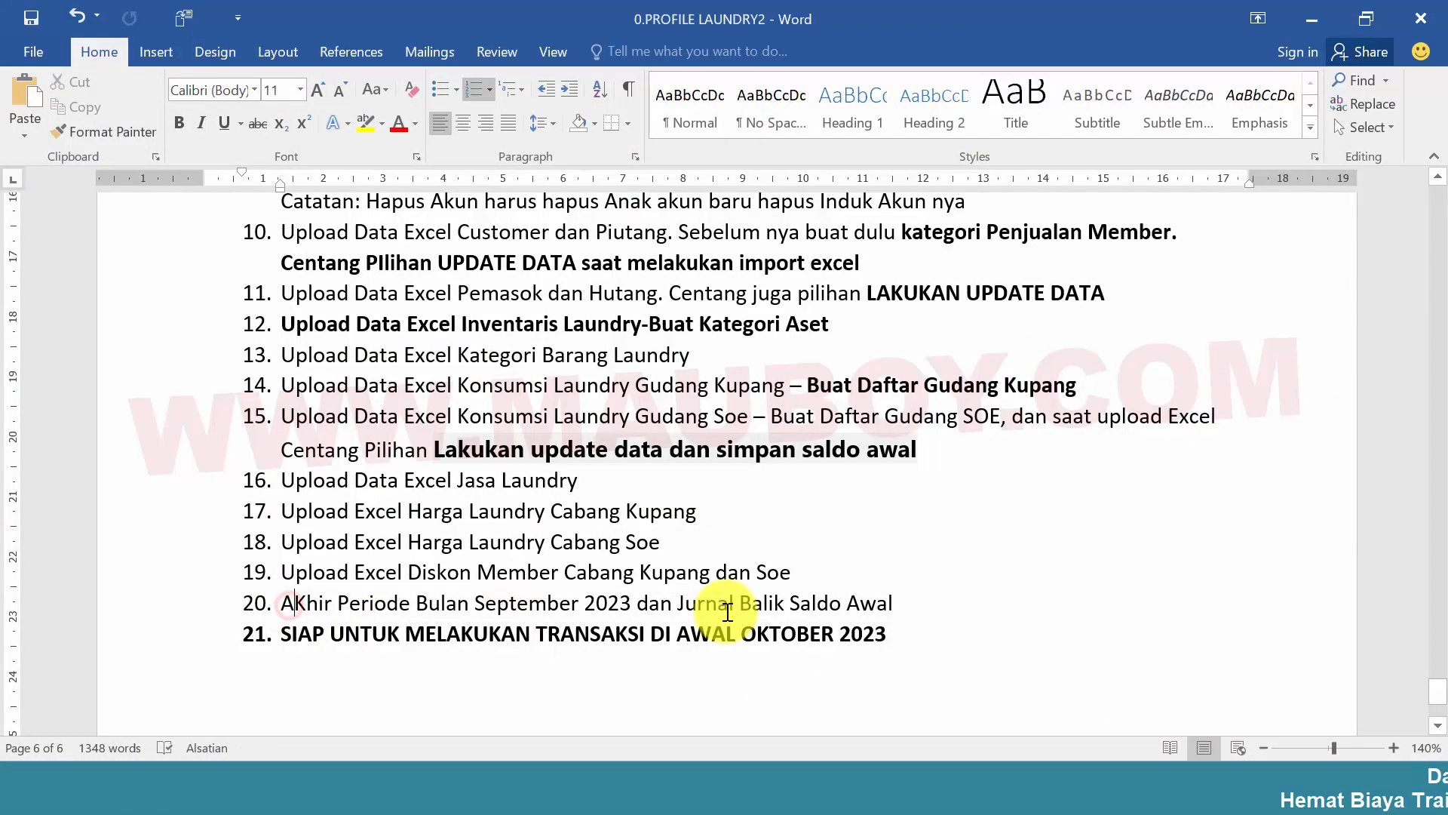
drag(724, 607, 848, 607)
click(986, 640)
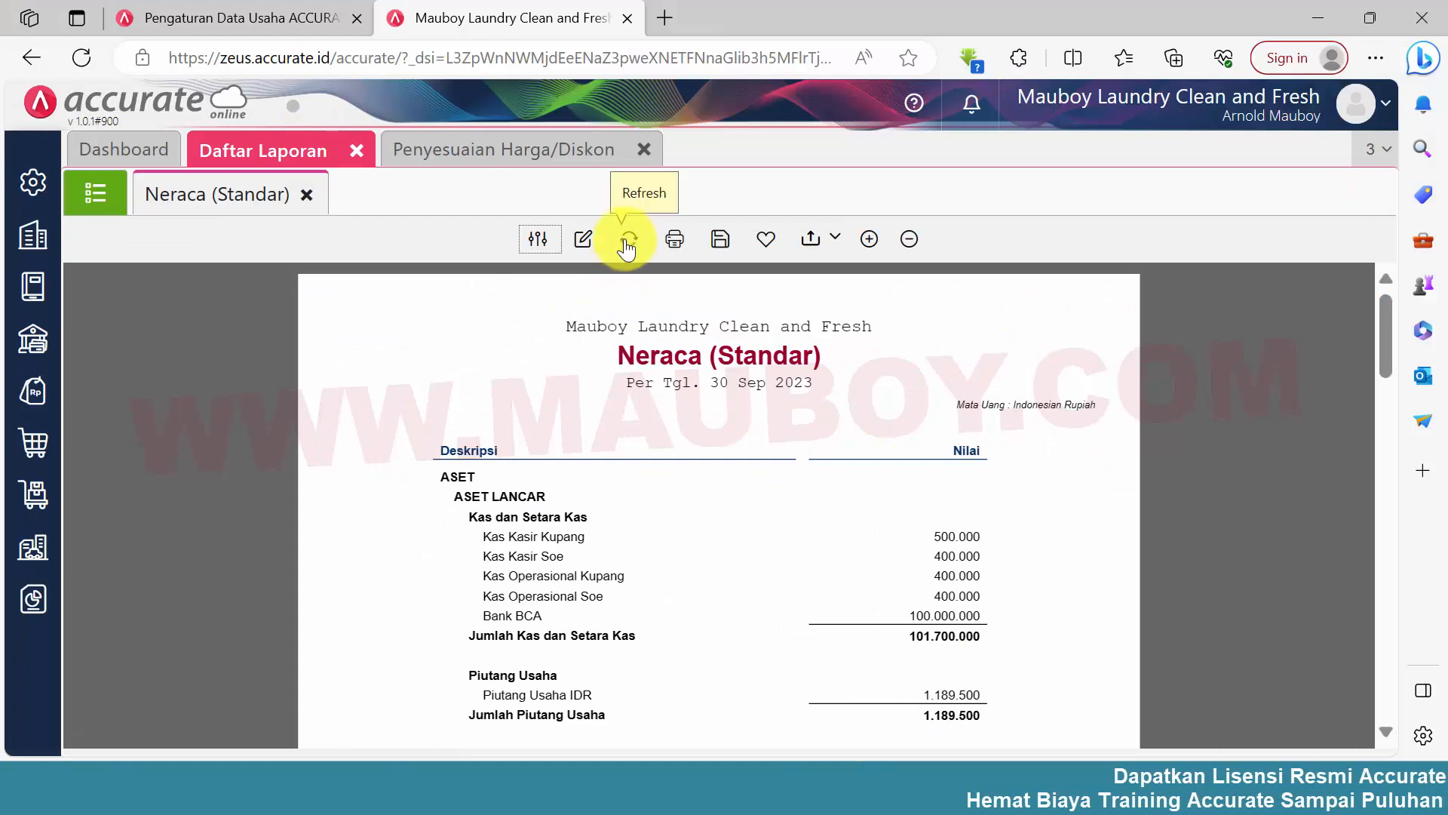
Switch back to Accurate Online, refresh the Neraca (Standar) report and examine the Equitas Saldo Awal balance under EKUITAS
click(626, 243)
scroll(970, 461, down, 10)
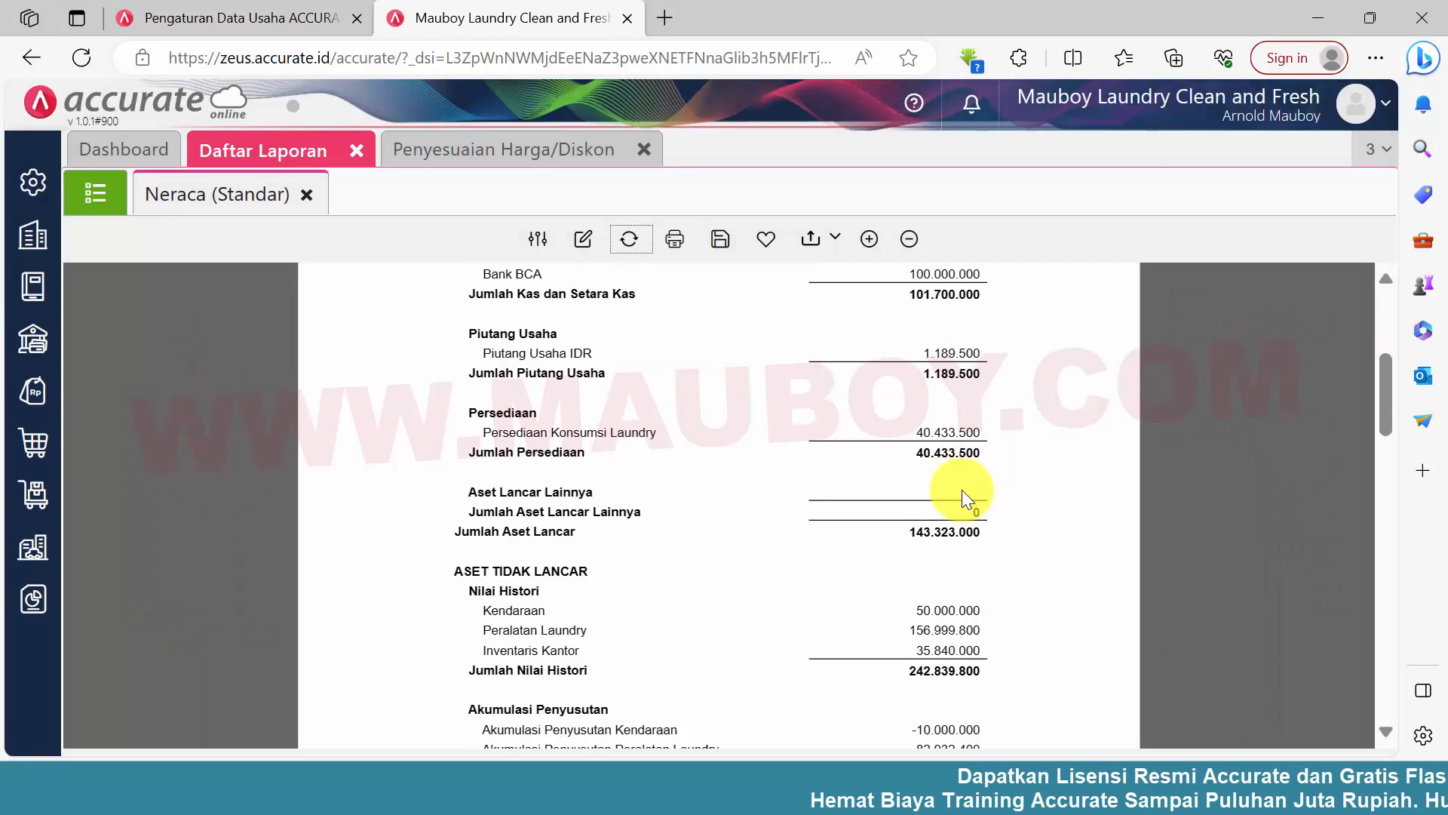
scroll(942, 497, down, 6)
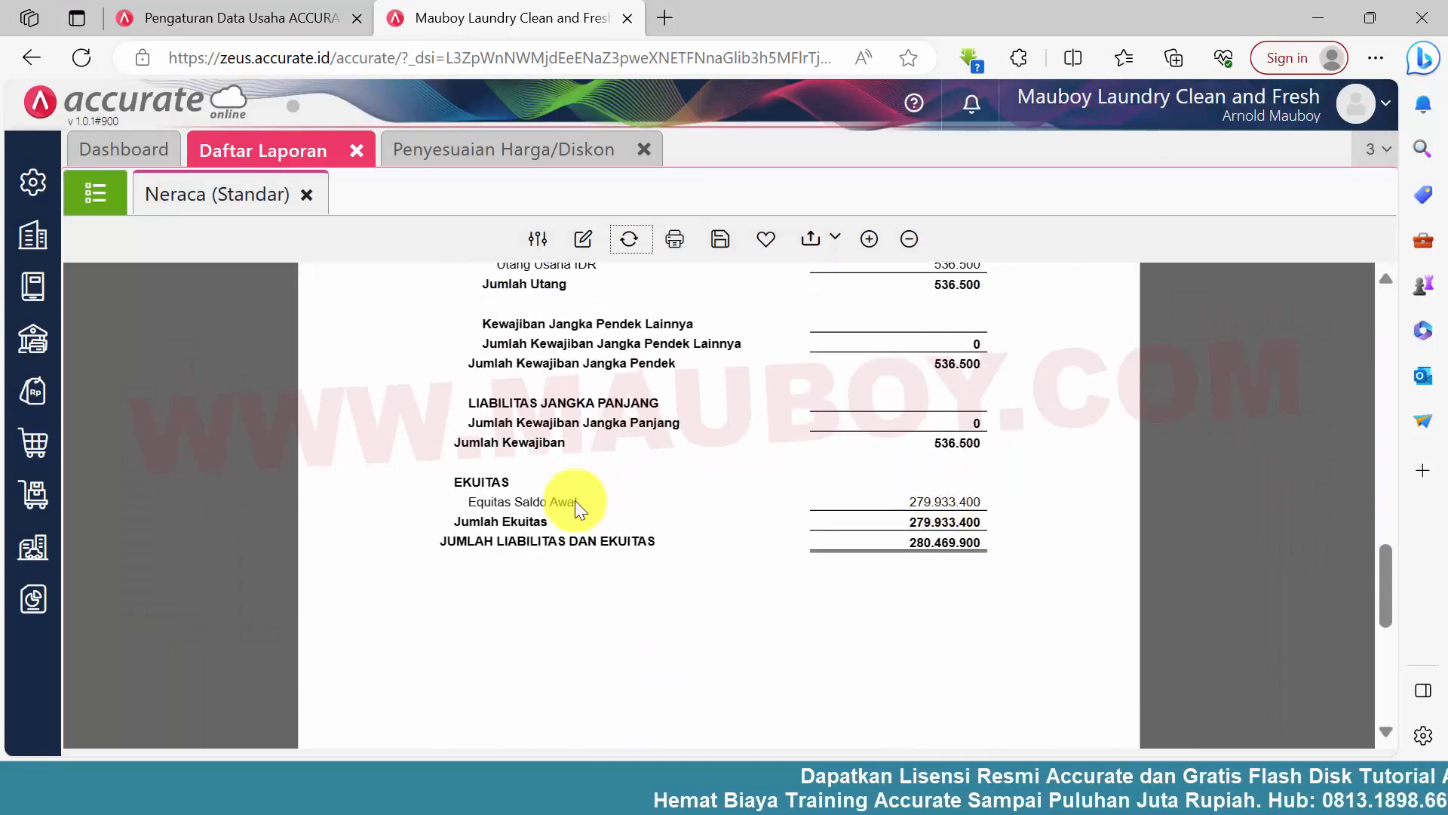
drag(904, 501, 990, 504)
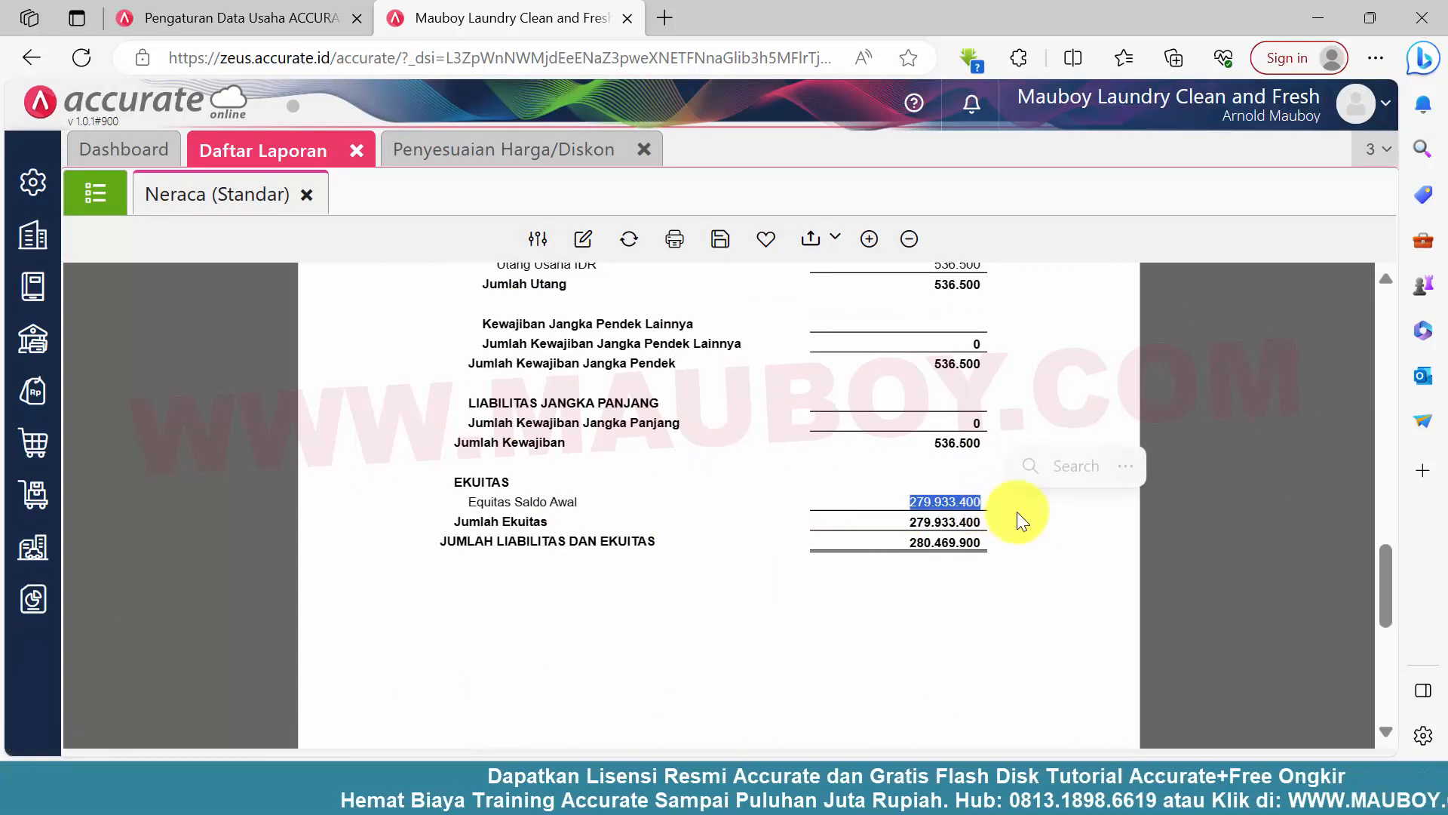
click(1056, 576)
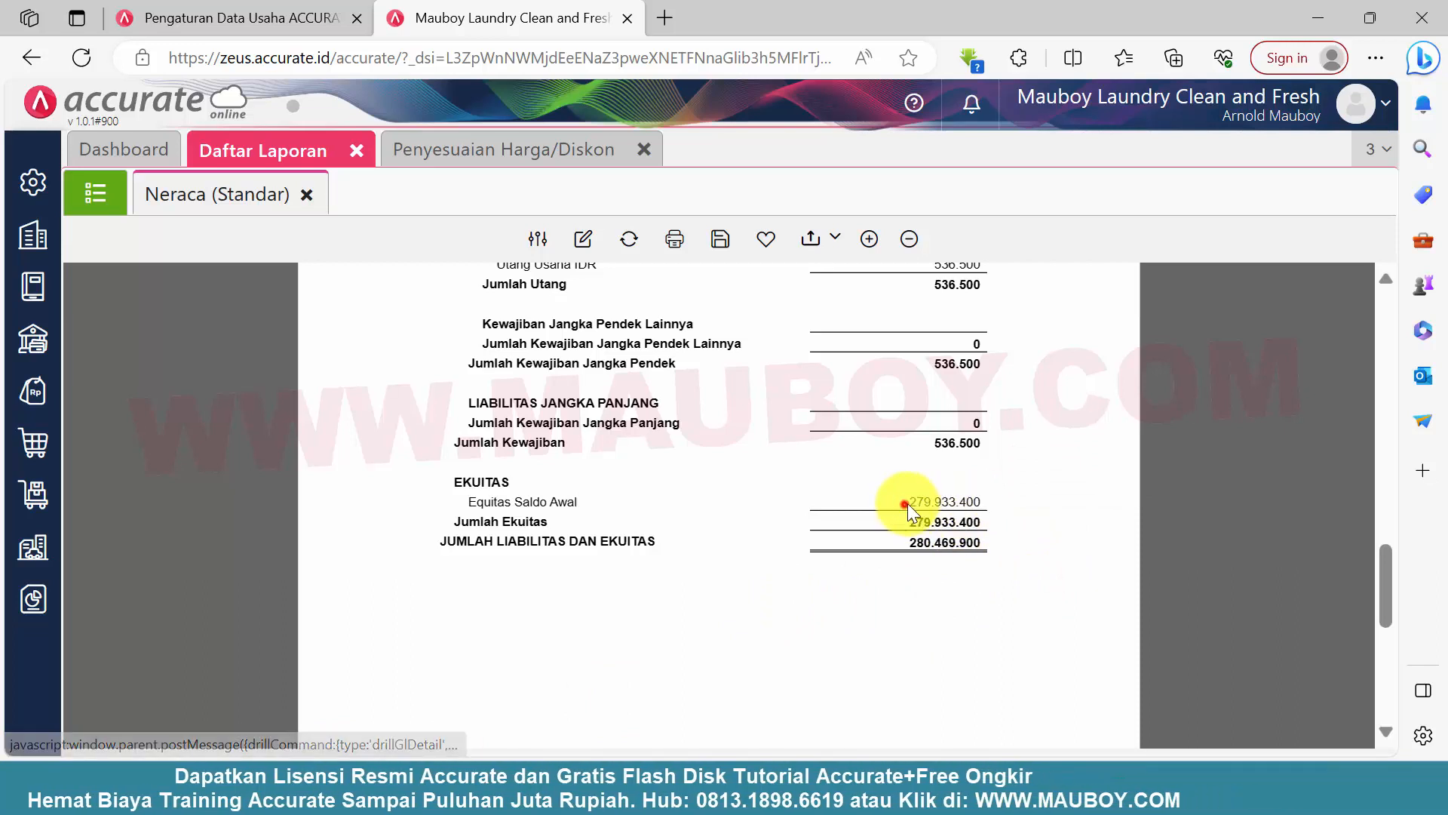
Copy the Equitas Saldo Awal amount from the Neraca (Standar) report
drag(908, 504, 967, 504)
right_click(966, 502)
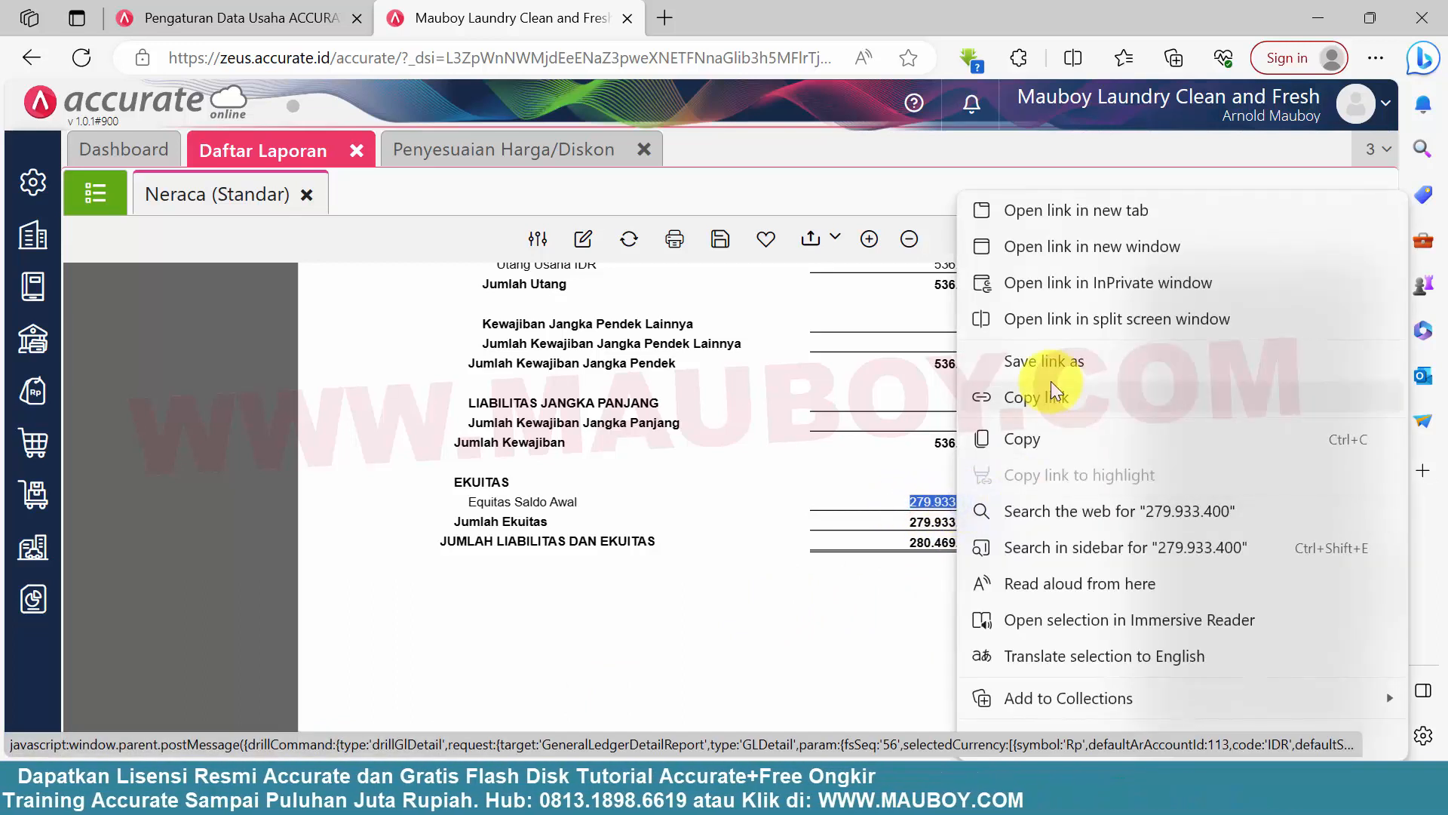
click(1025, 433)
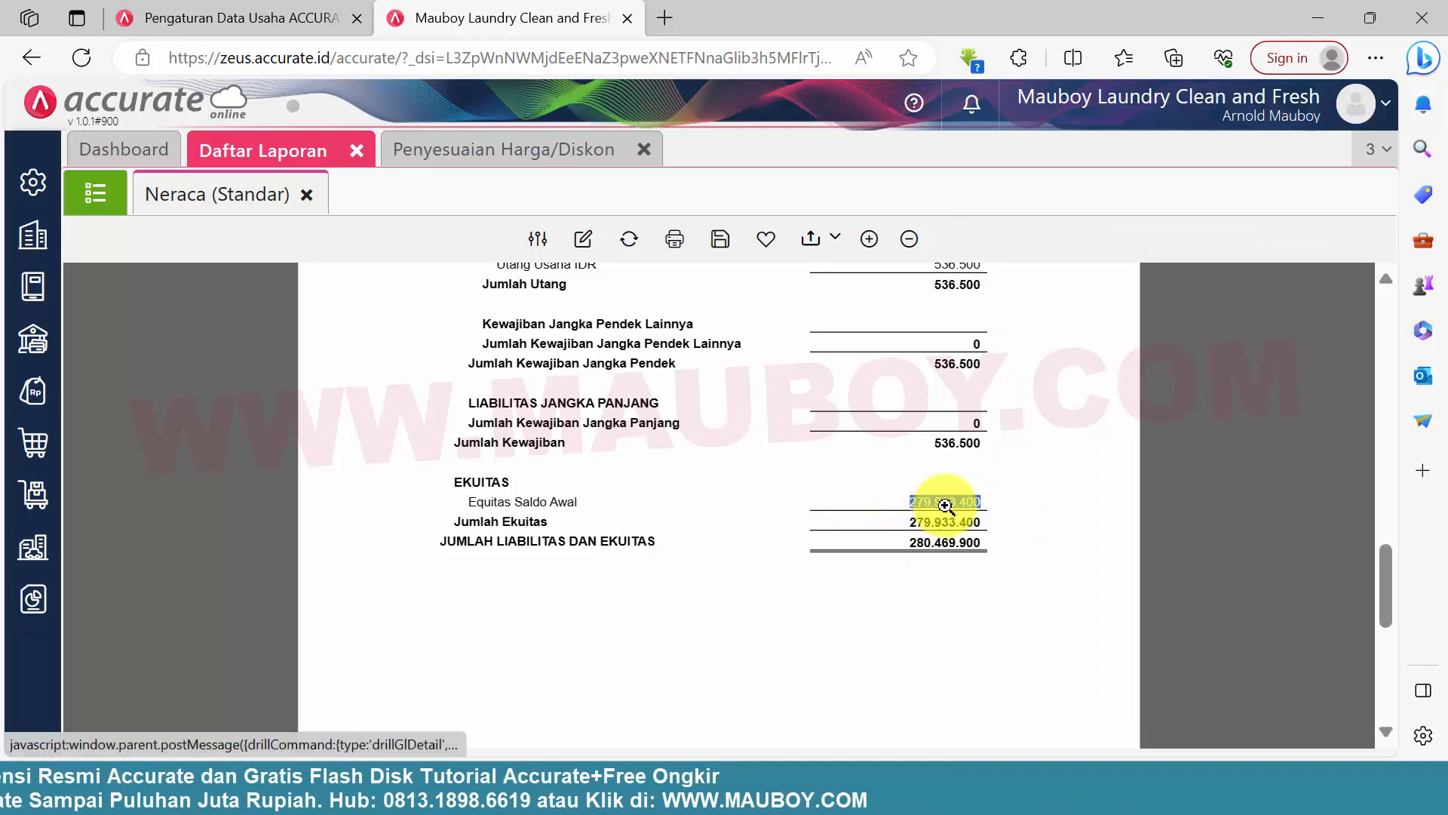
click(1028, 510)
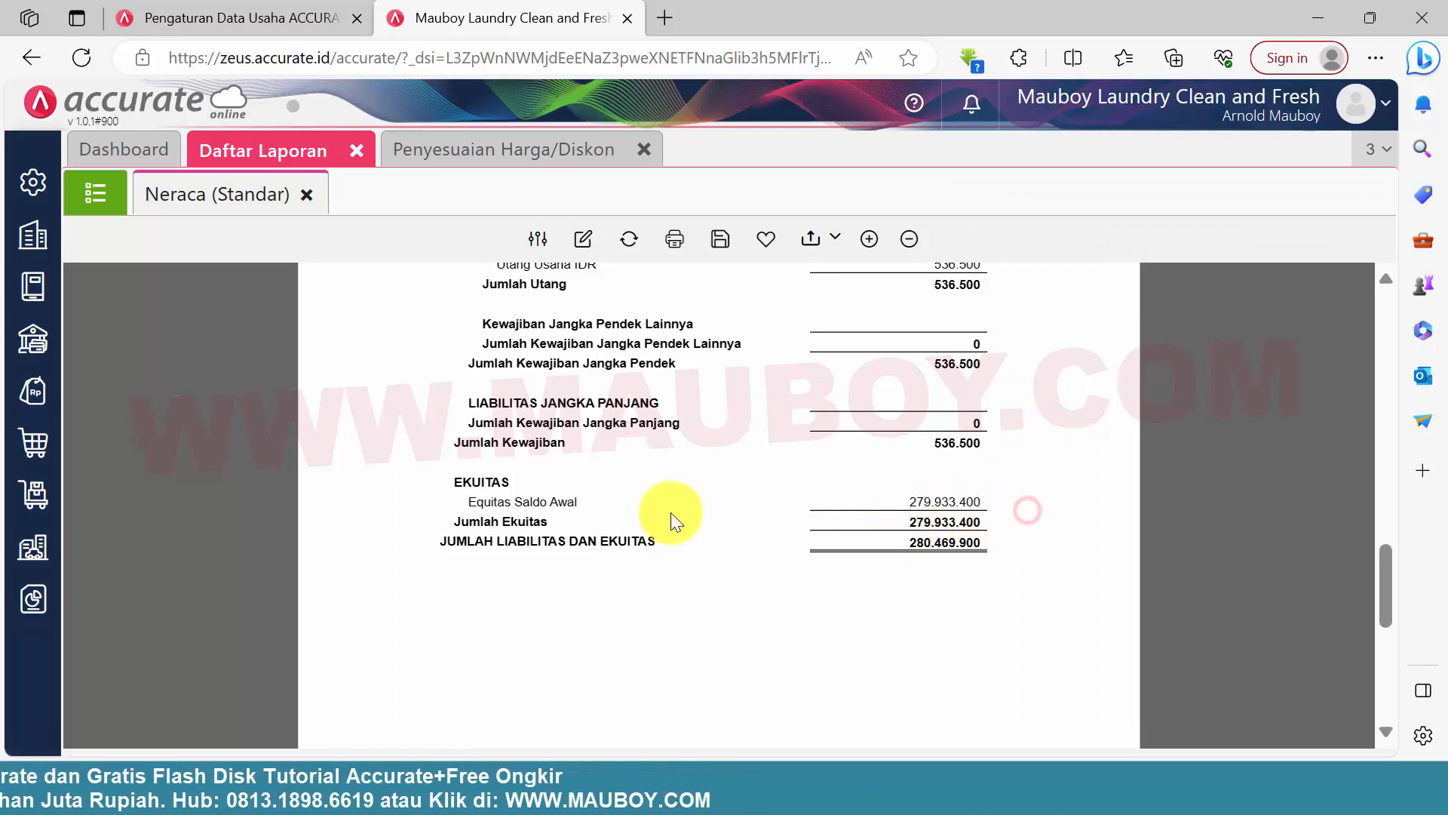
triple_click(553, 500)
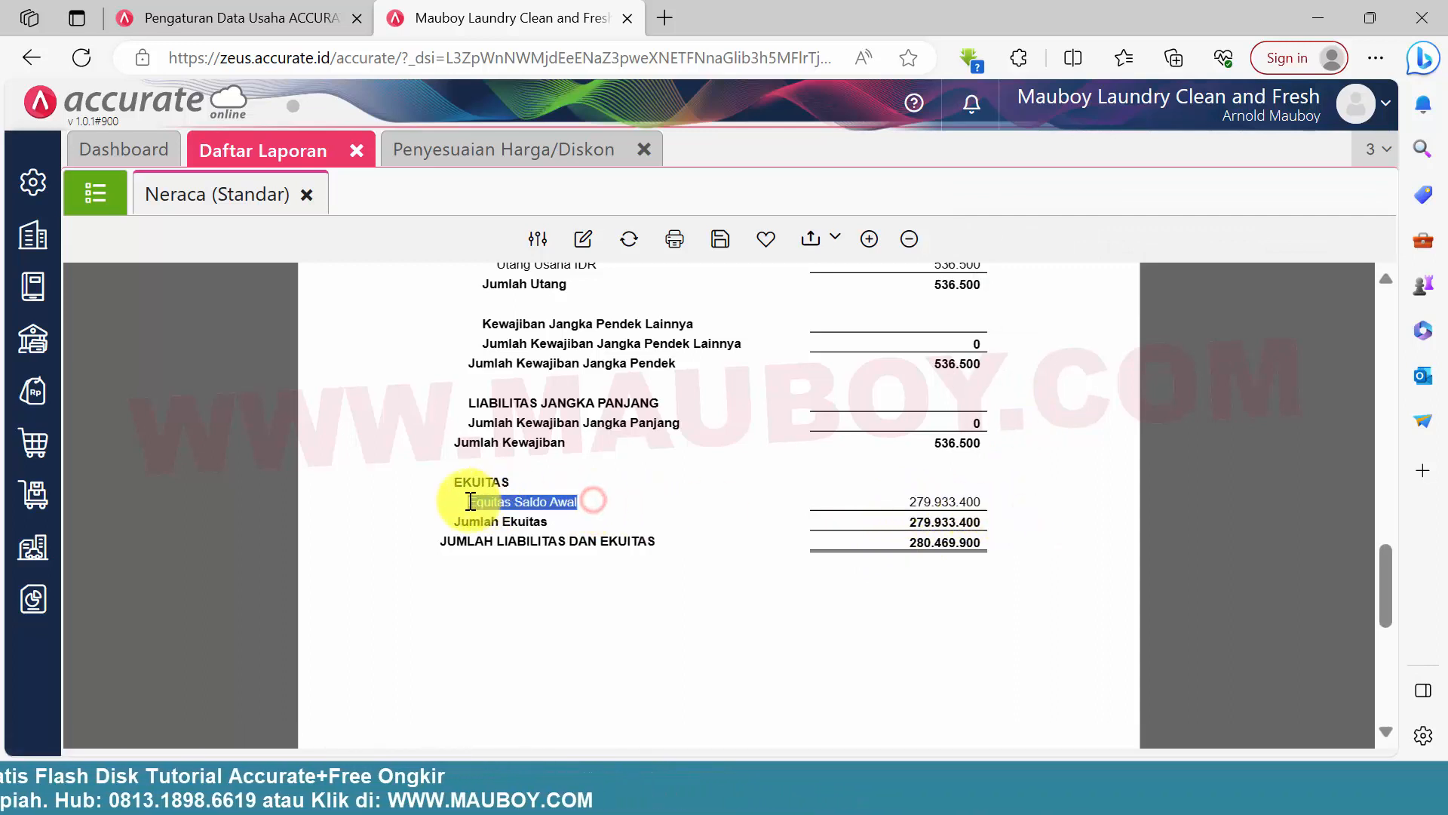
click(533, 585)
Show the Akun Perkiraan list filtered to the Modal account type
click(33, 390)
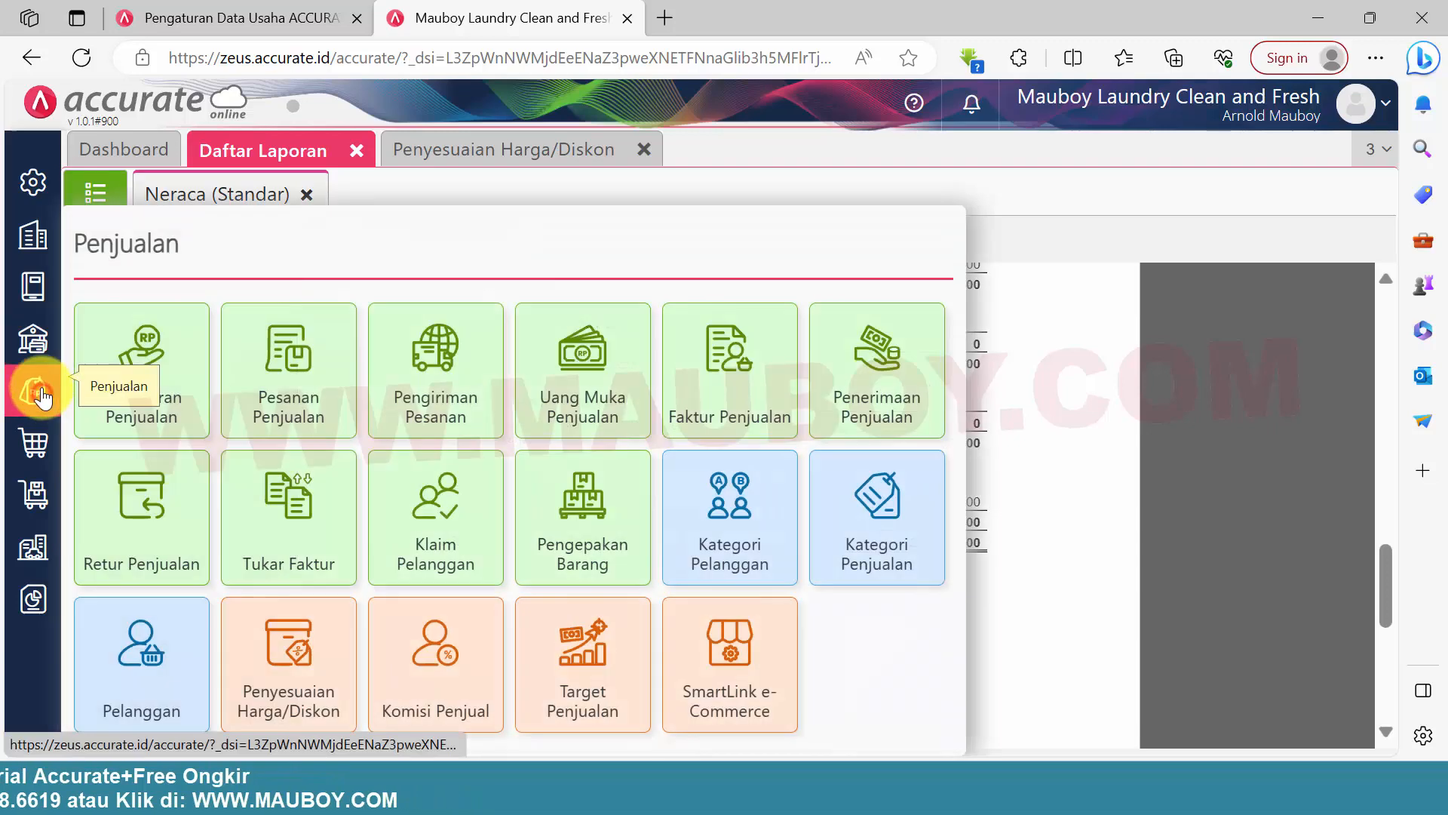
click(33, 287)
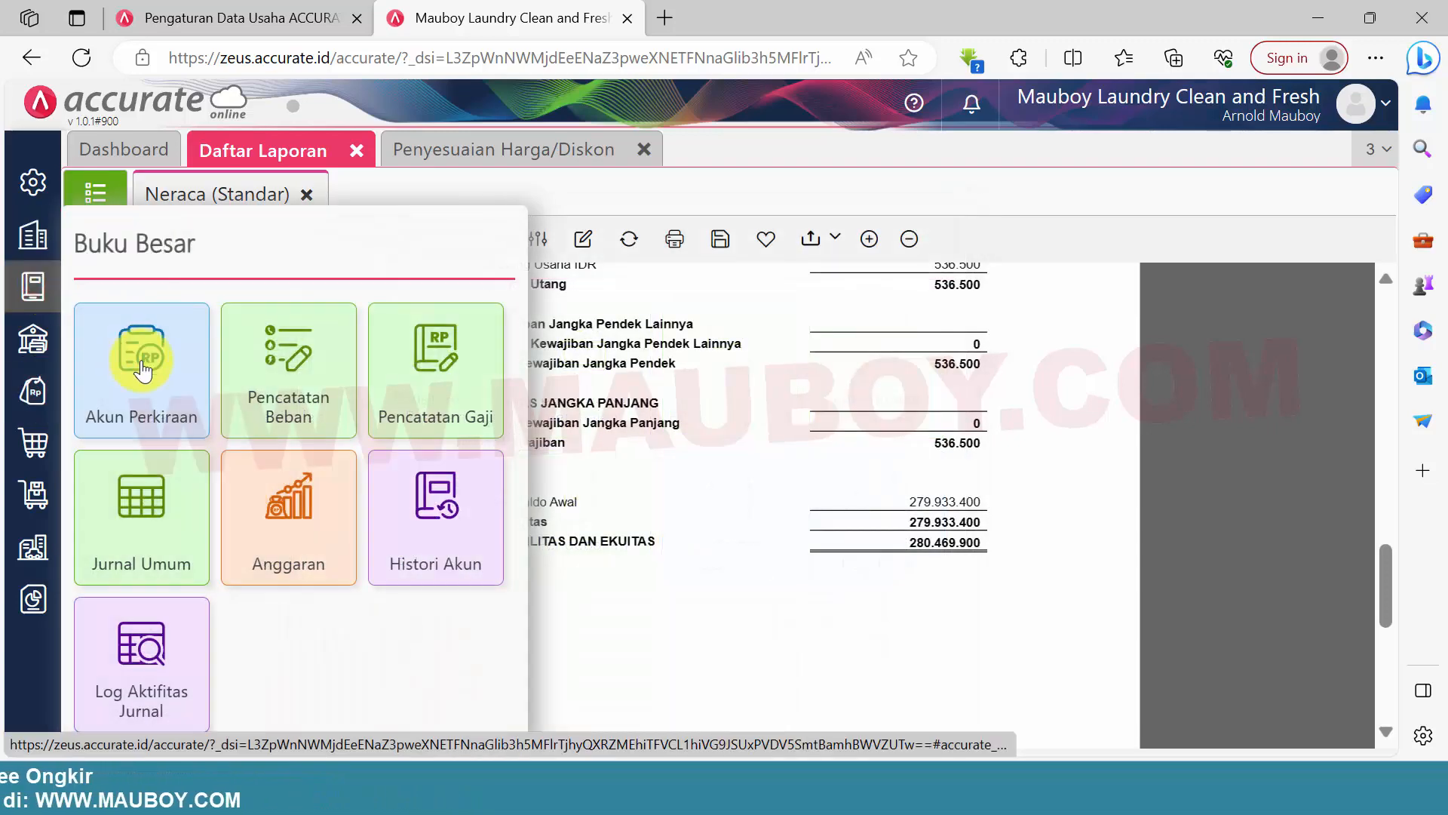
click(148, 335)
click(107, 211)
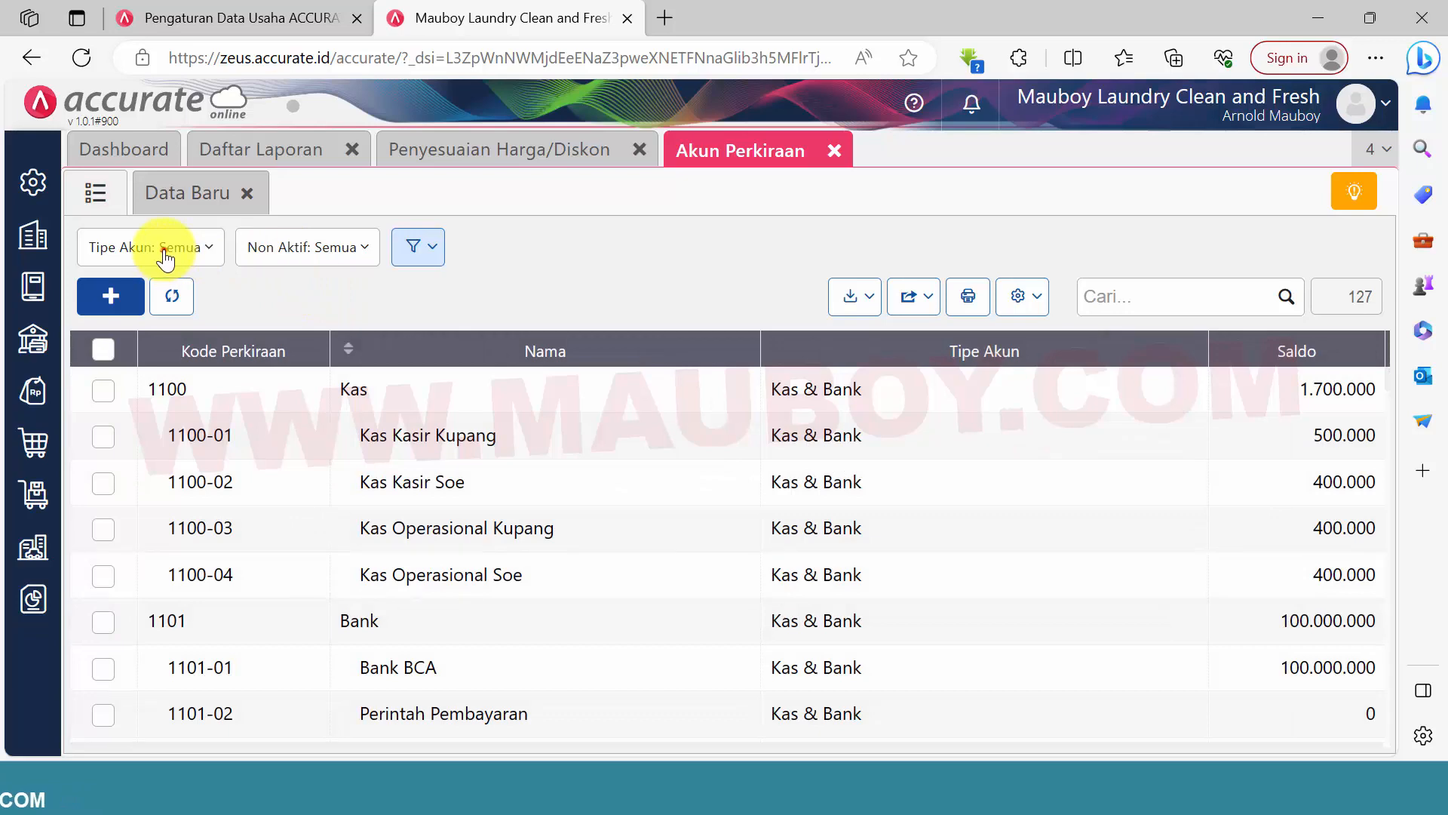
click(164, 249)
scroll(195, 478, down, 3)
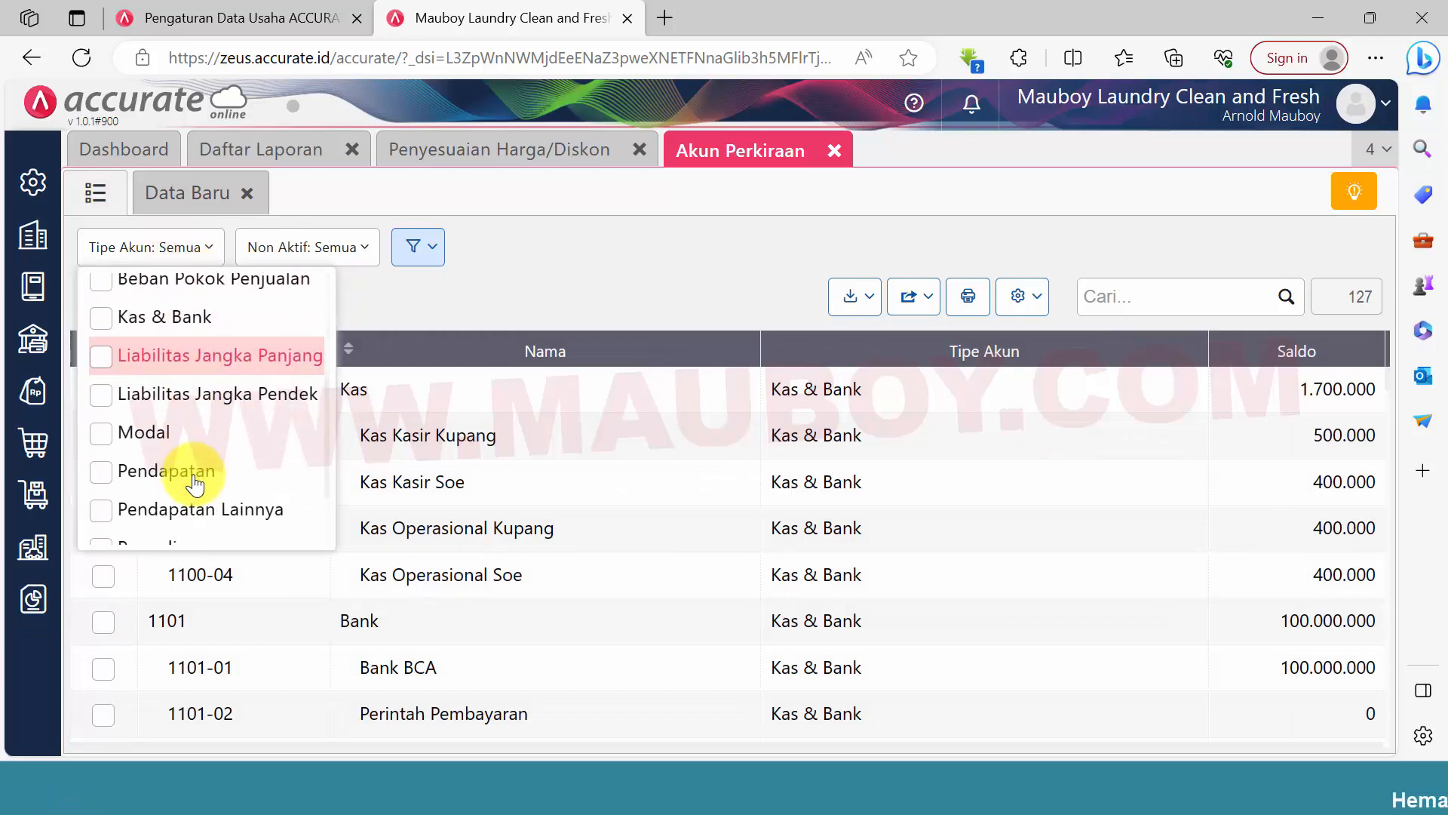
click(167, 427)
click(654, 255)
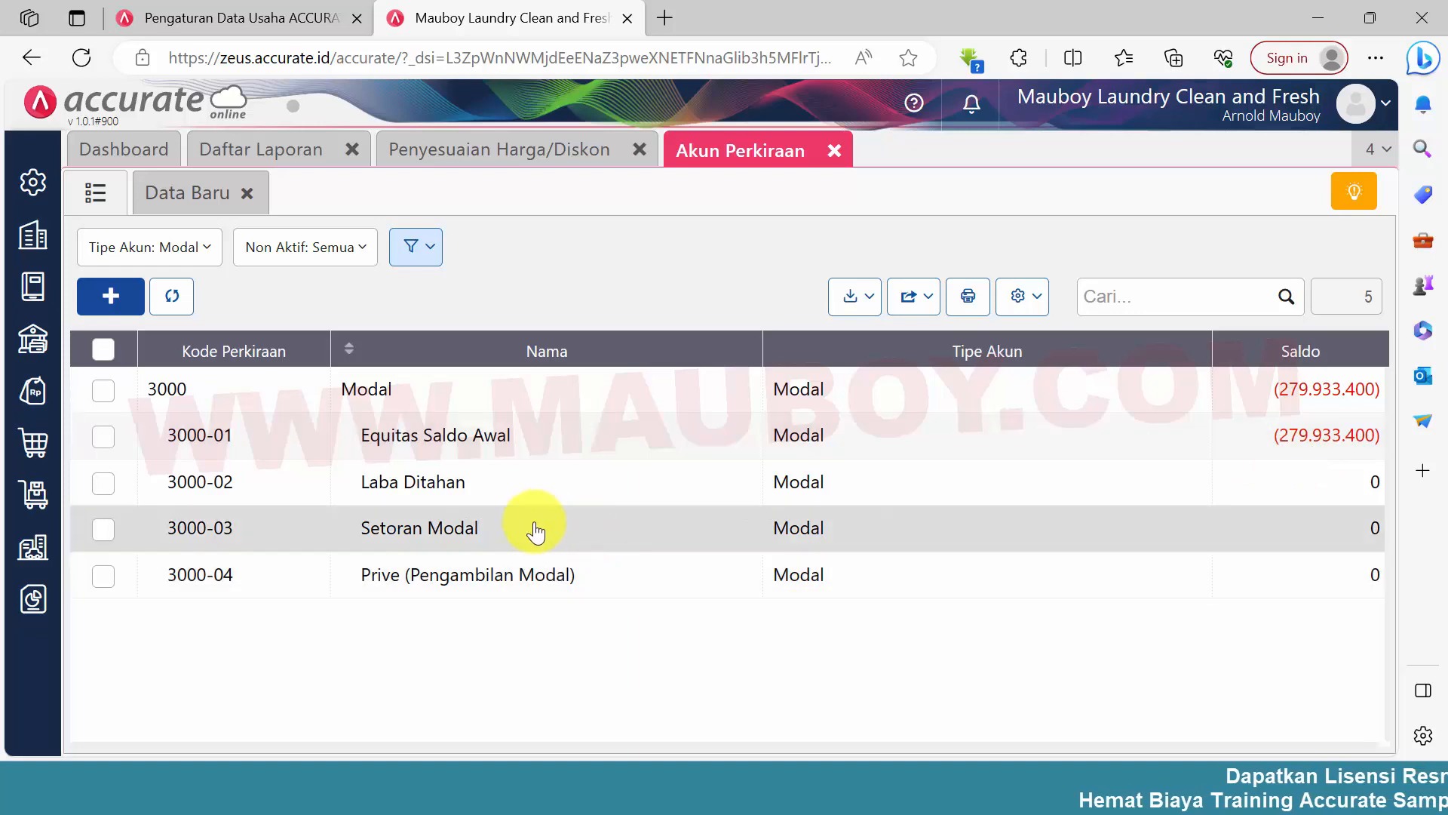
Open the Laba Ditahan account and enter 279.933.400 as the Nilai of its Saldo Awal
click(548, 495)
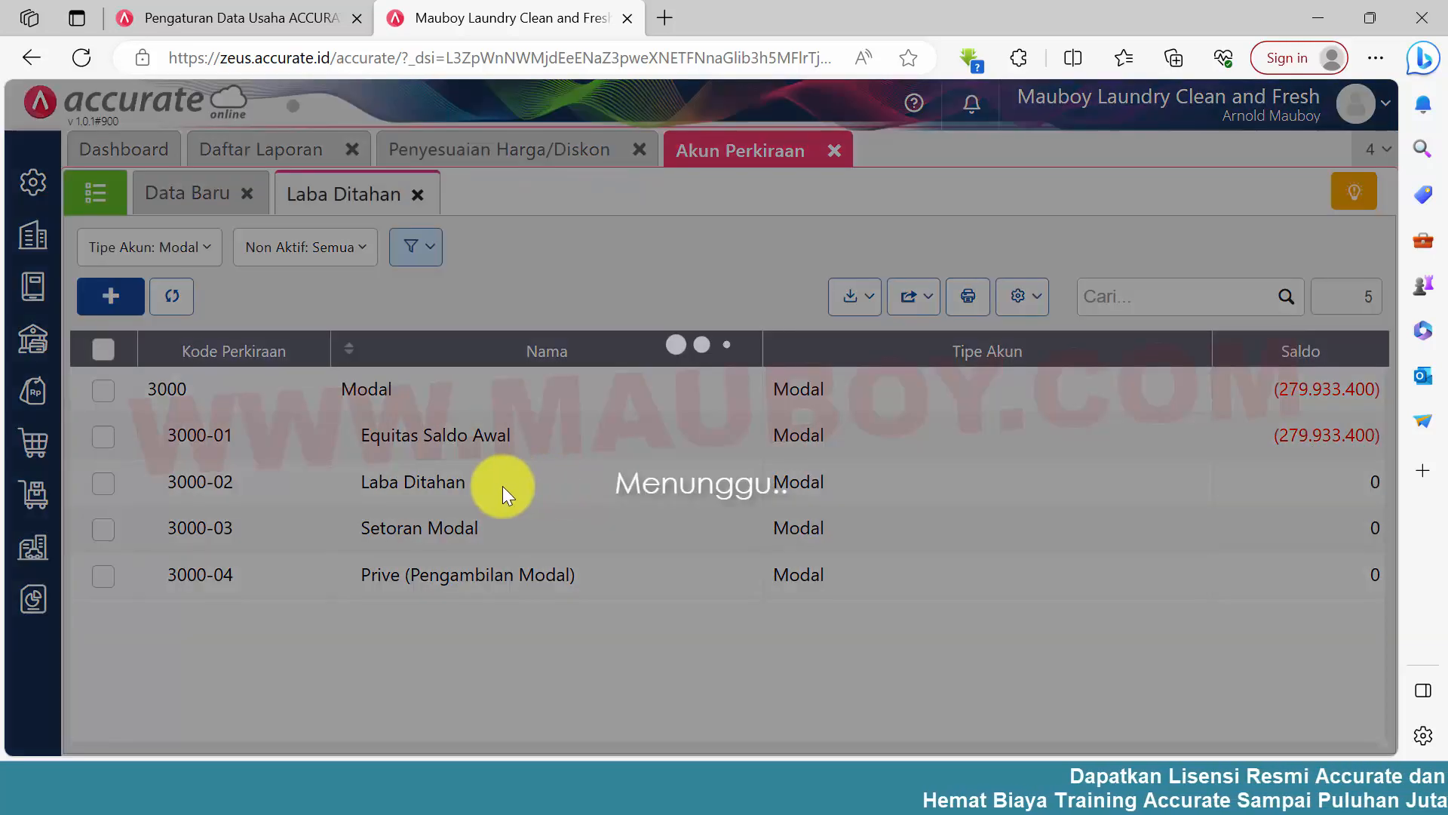
click(284, 254)
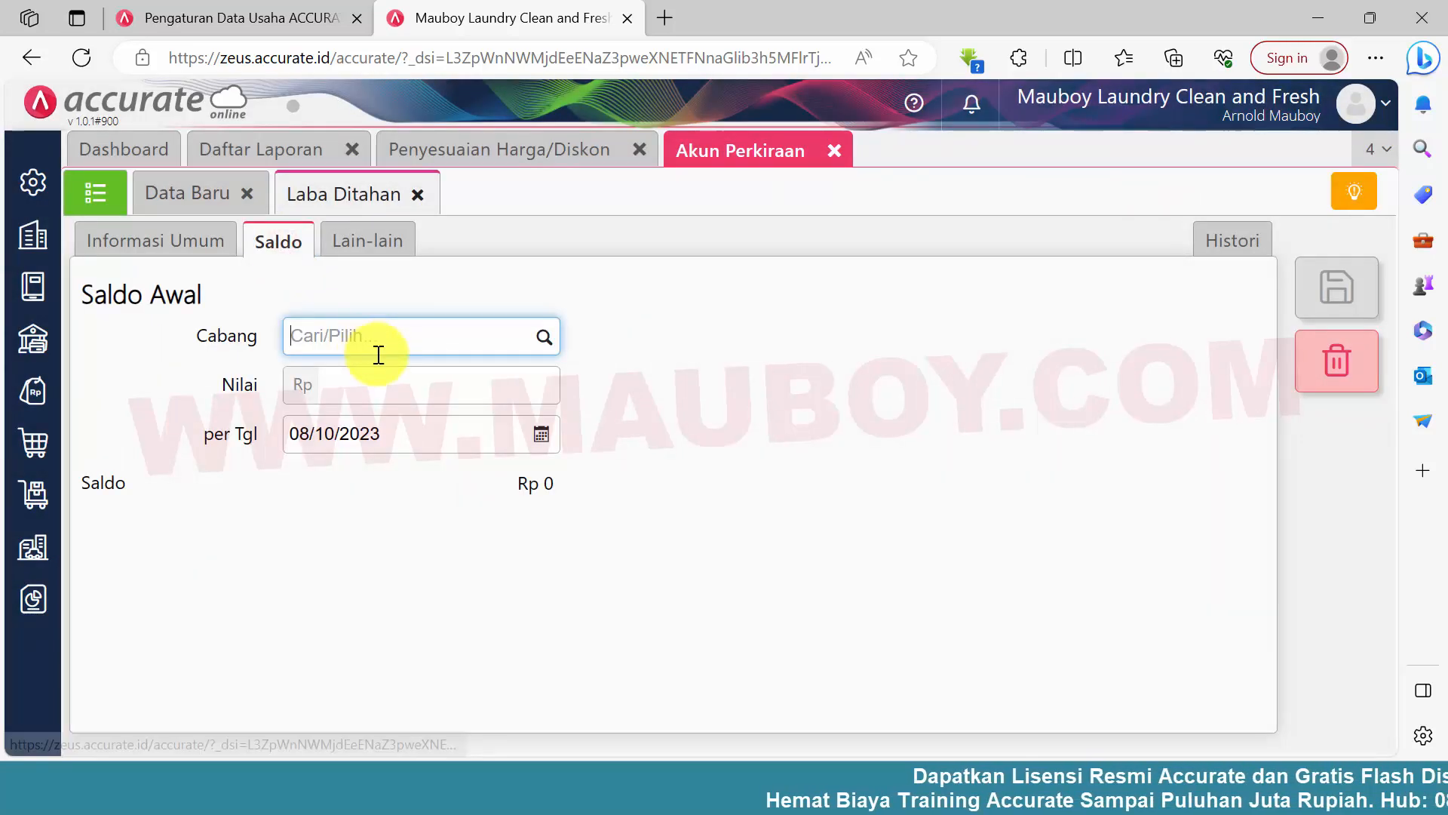
click(378, 382)
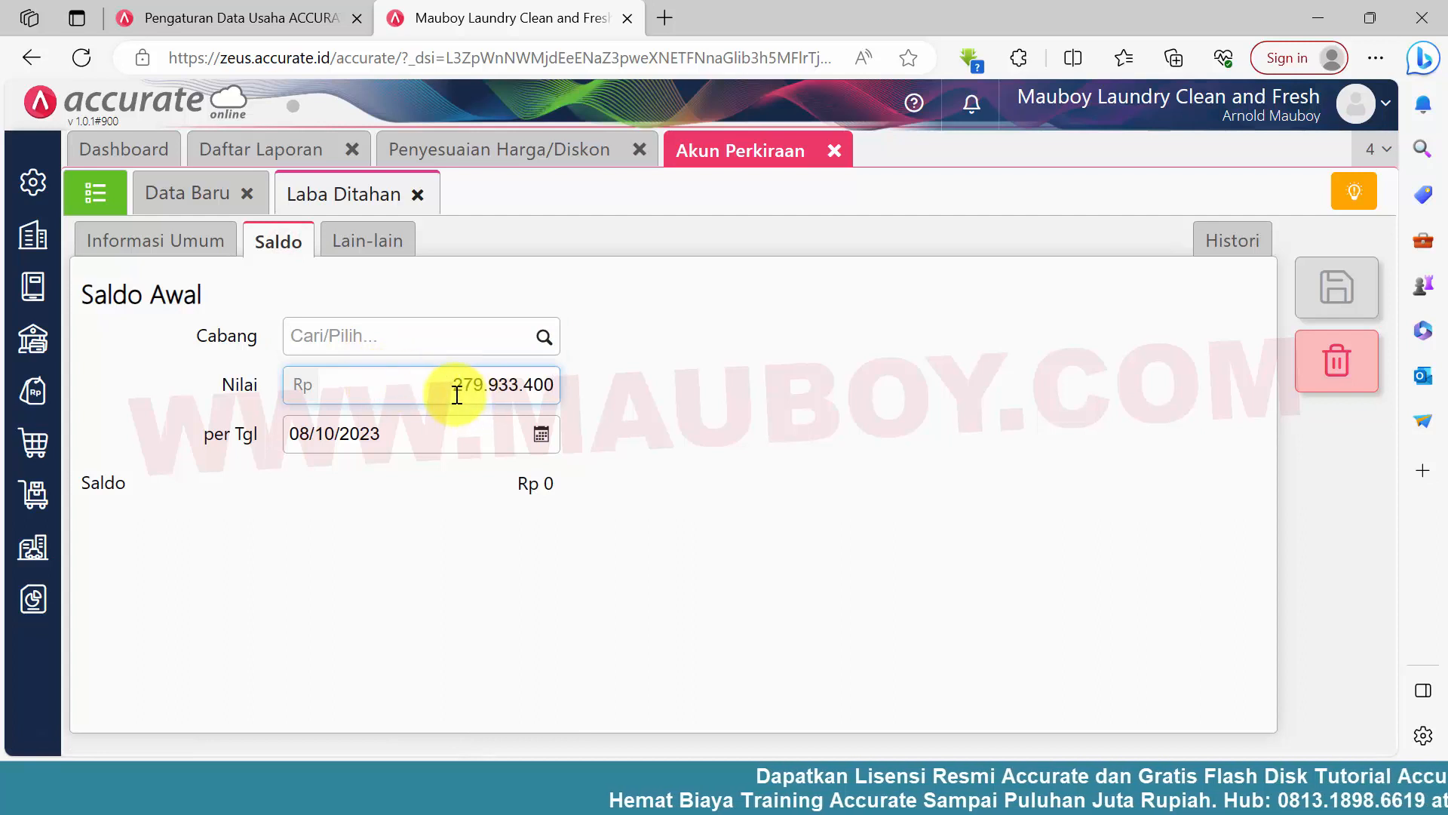
Date the Laba Ditahan opening balance 30/09/2023 and save the account
click(541, 434)
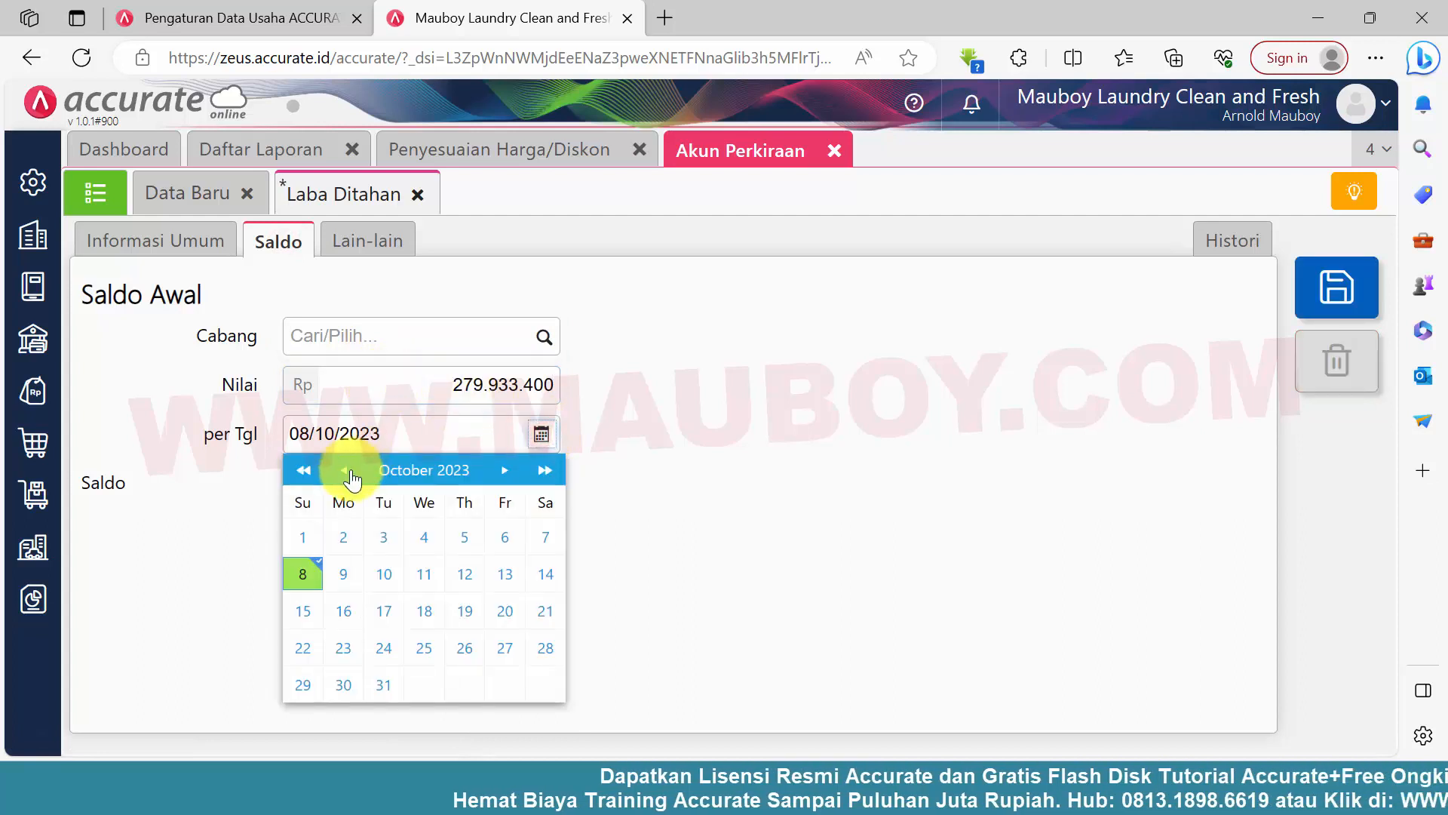
click(350, 470)
click(546, 686)
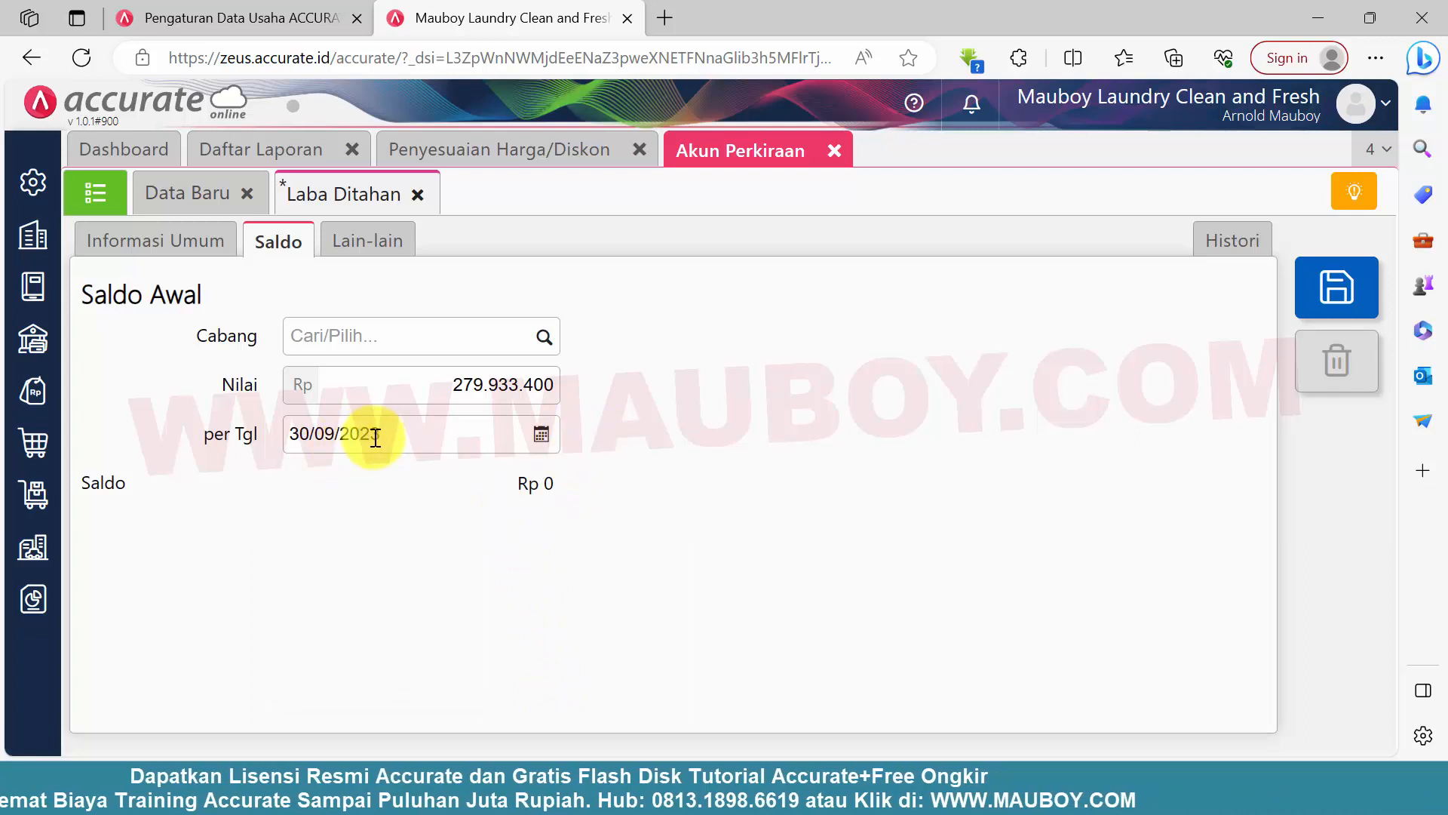
click(542, 434)
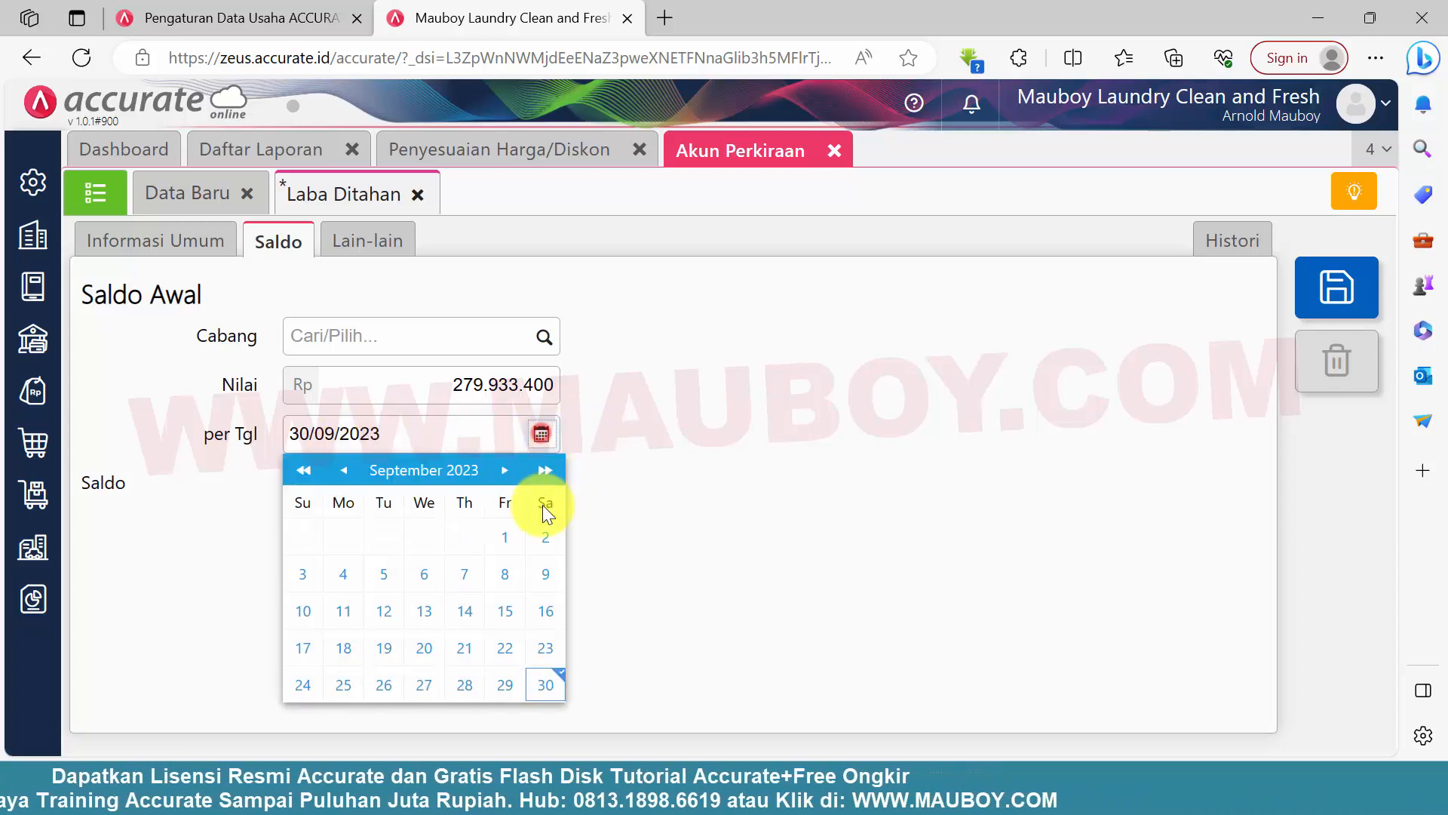
click(542, 685)
click(1312, 306)
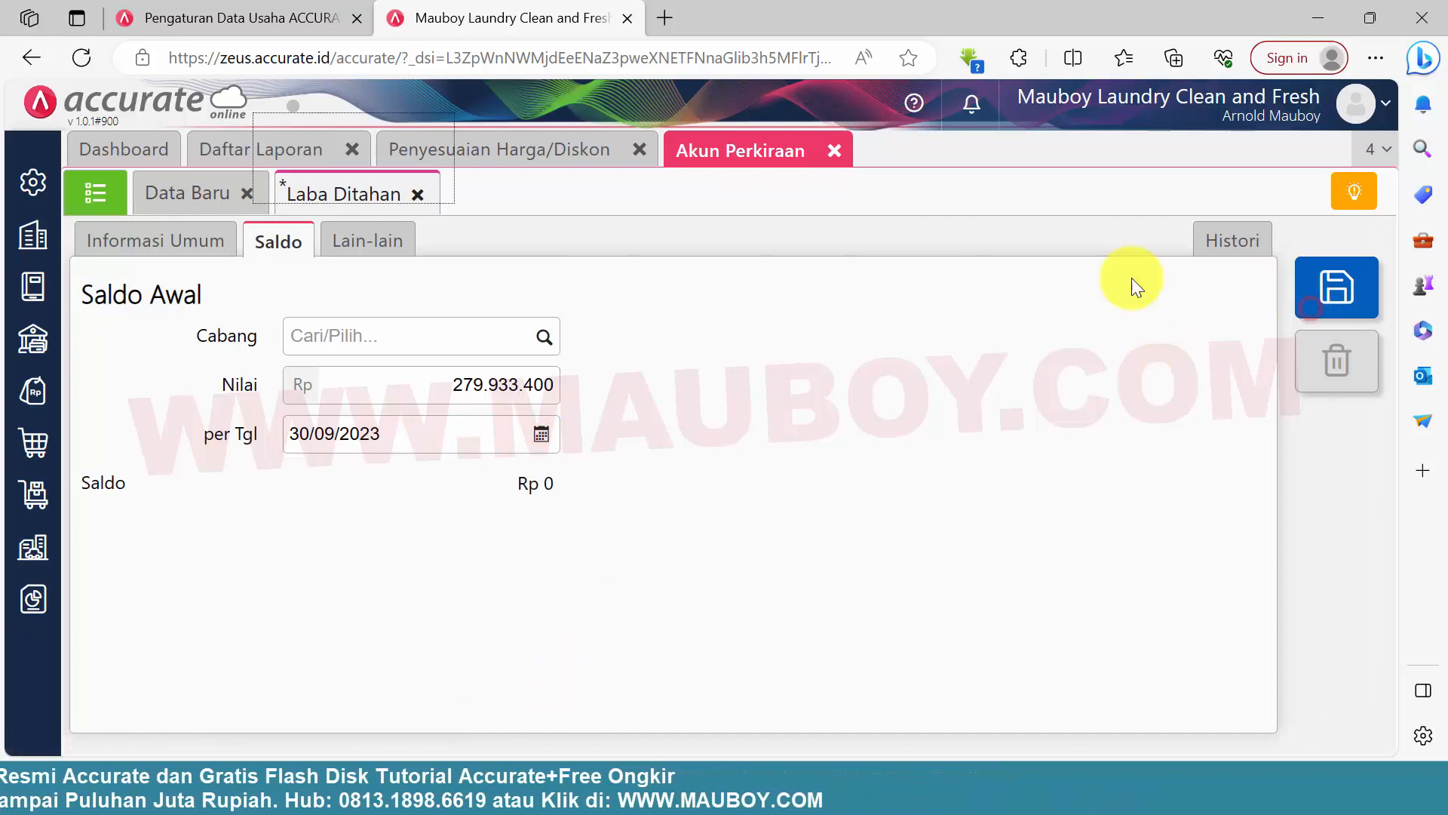
Return to the Neraca (Standar) report, refresh it and examine the Laba Ditahan amount under EKUITAS
click(294, 149)
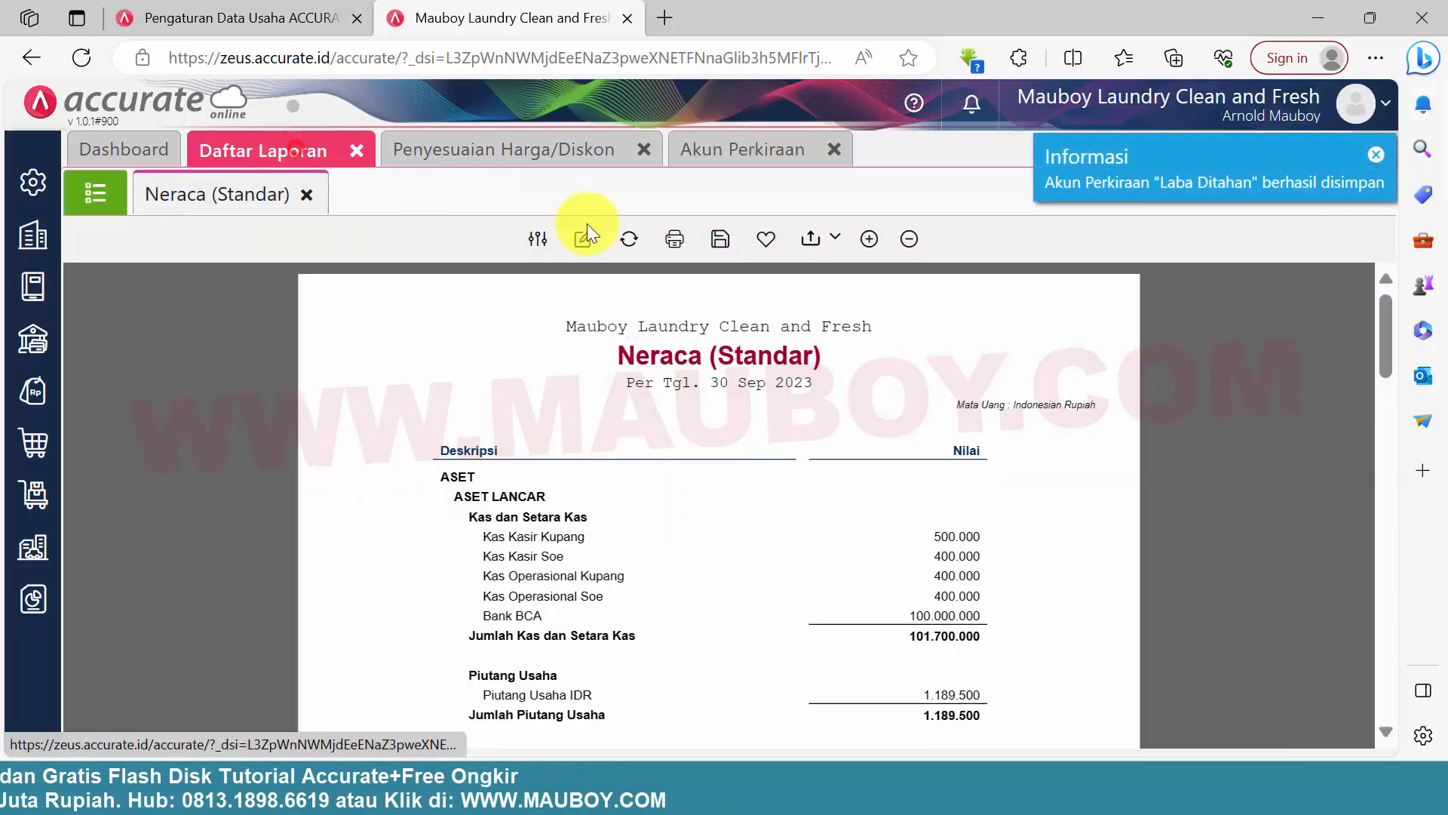
click(630, 243)
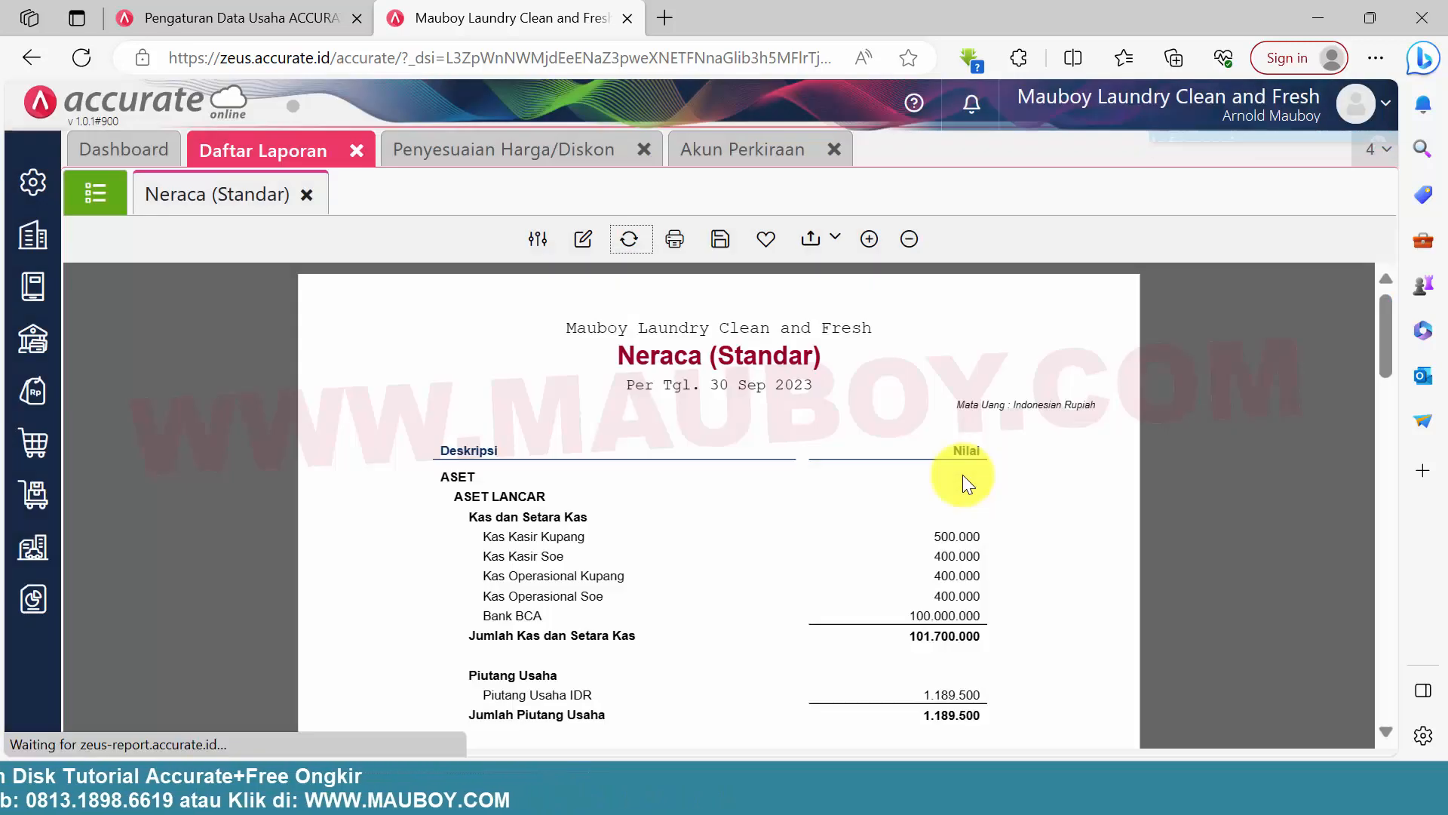
scroll(963, 475, down, 10)
scroll(962, 477, down, 8)
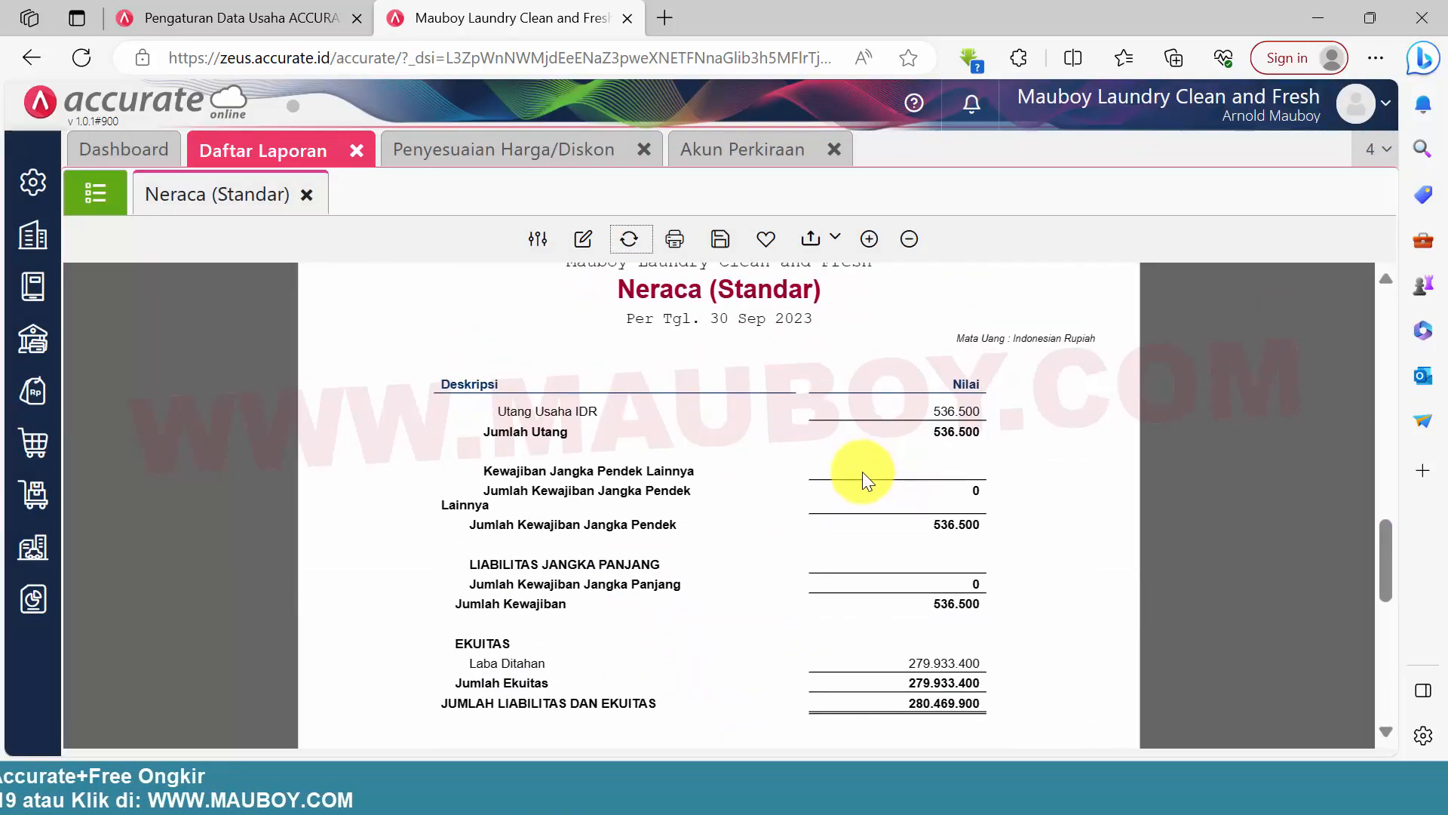
drag(907, 446, 979, 446)
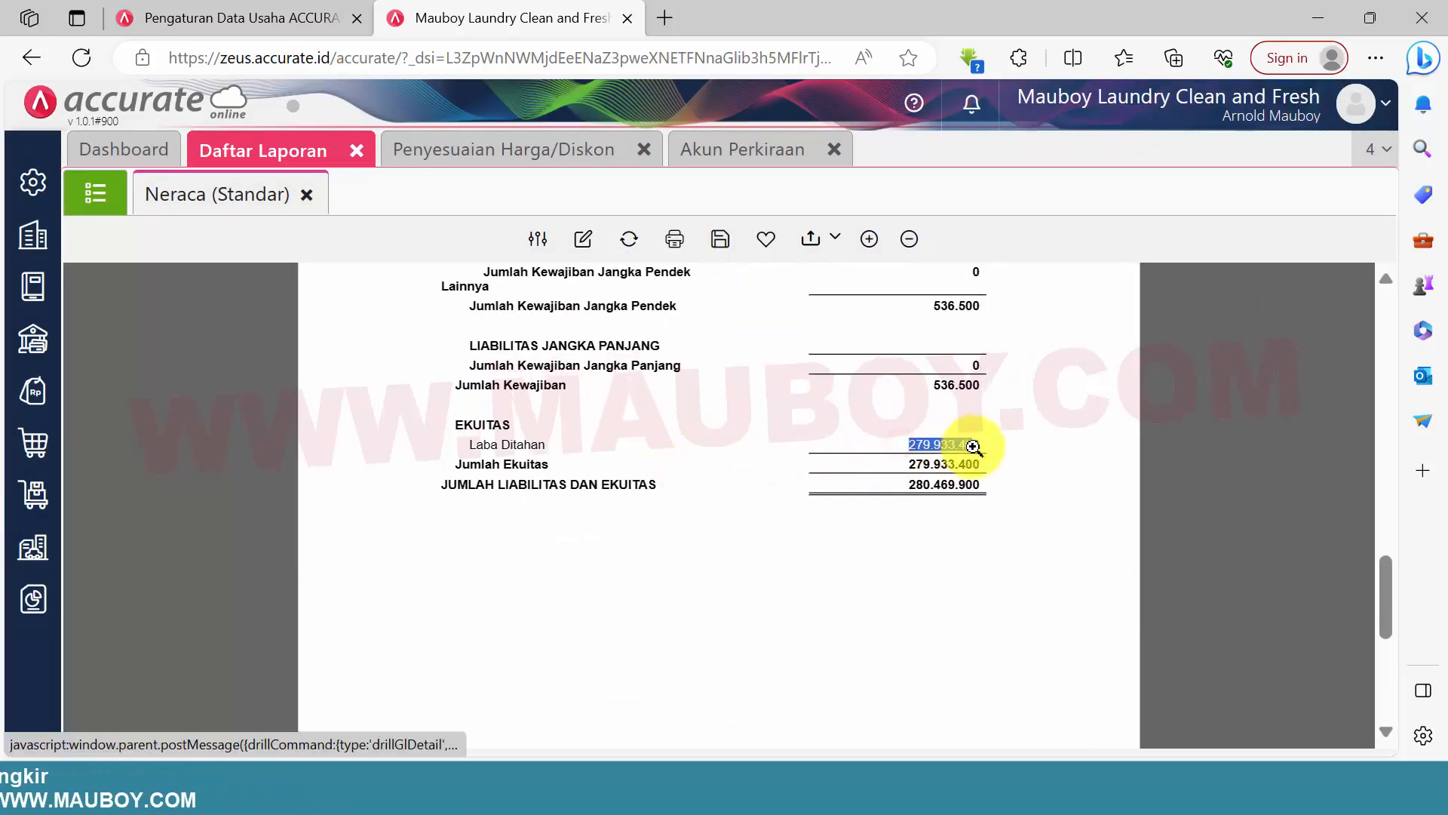
scroll(973, 580, up, 3)
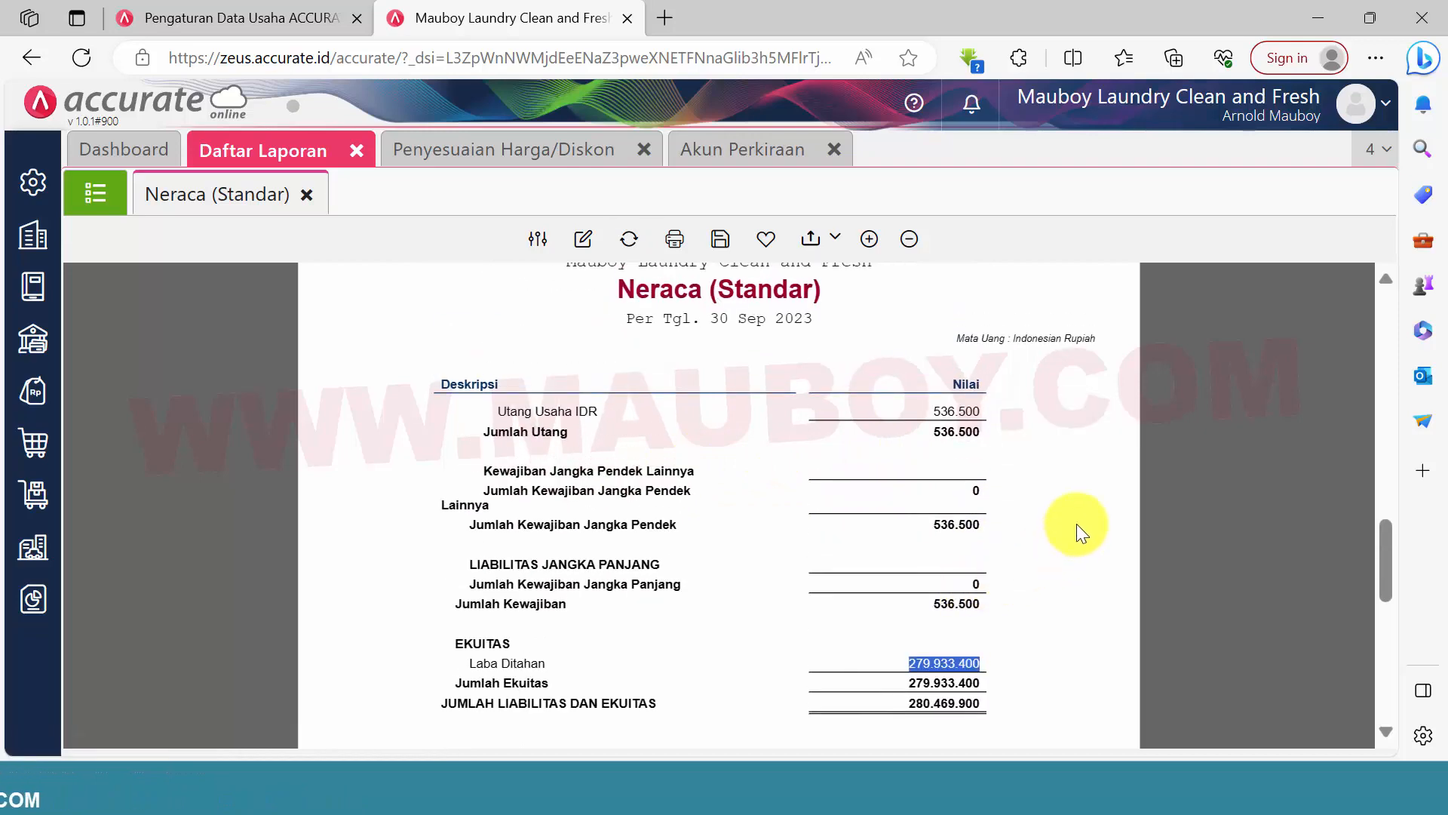
Review the ASET section of the Neraca (Standar) report from its heading down to the current assets
scroll(1078, 528, up, 1)
scroll(802, 487, up, 15)
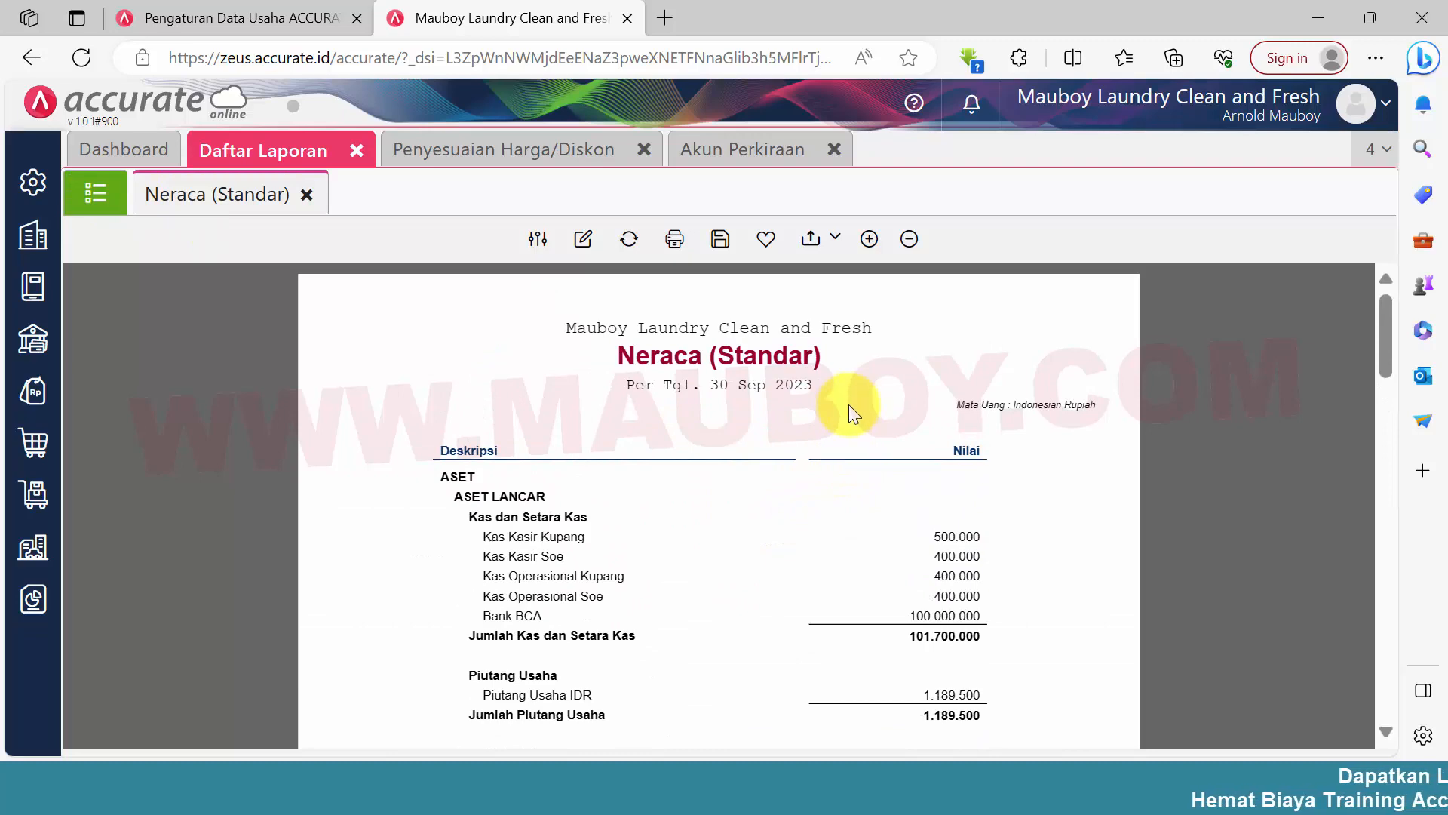
scroll(849, 403, down, 3)
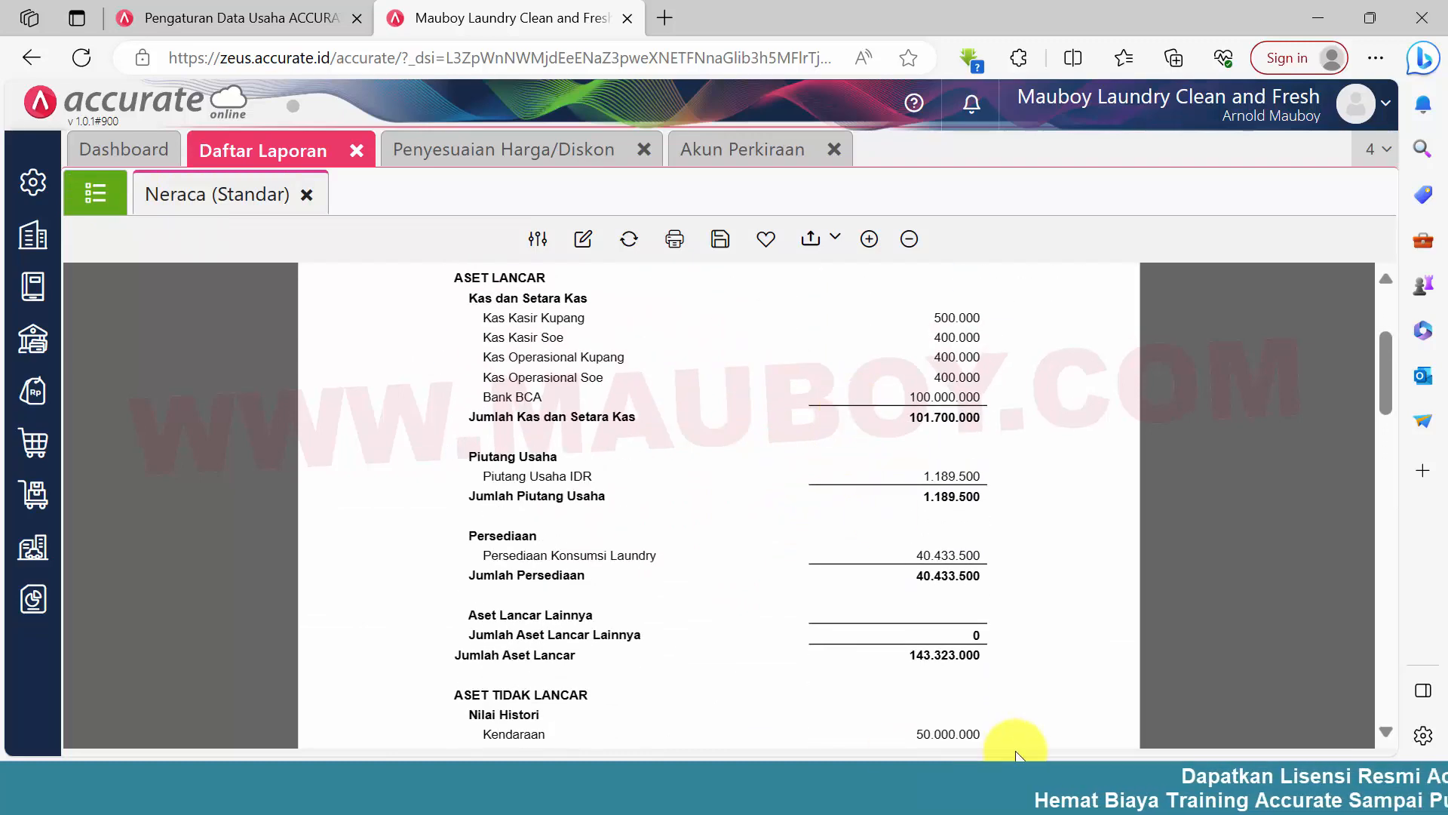
Switch to the 0.PROFILE LAUNDRY2 document in Word and highlight checklist item 21 about starting transactions in early October 2023
click(1012, 780)
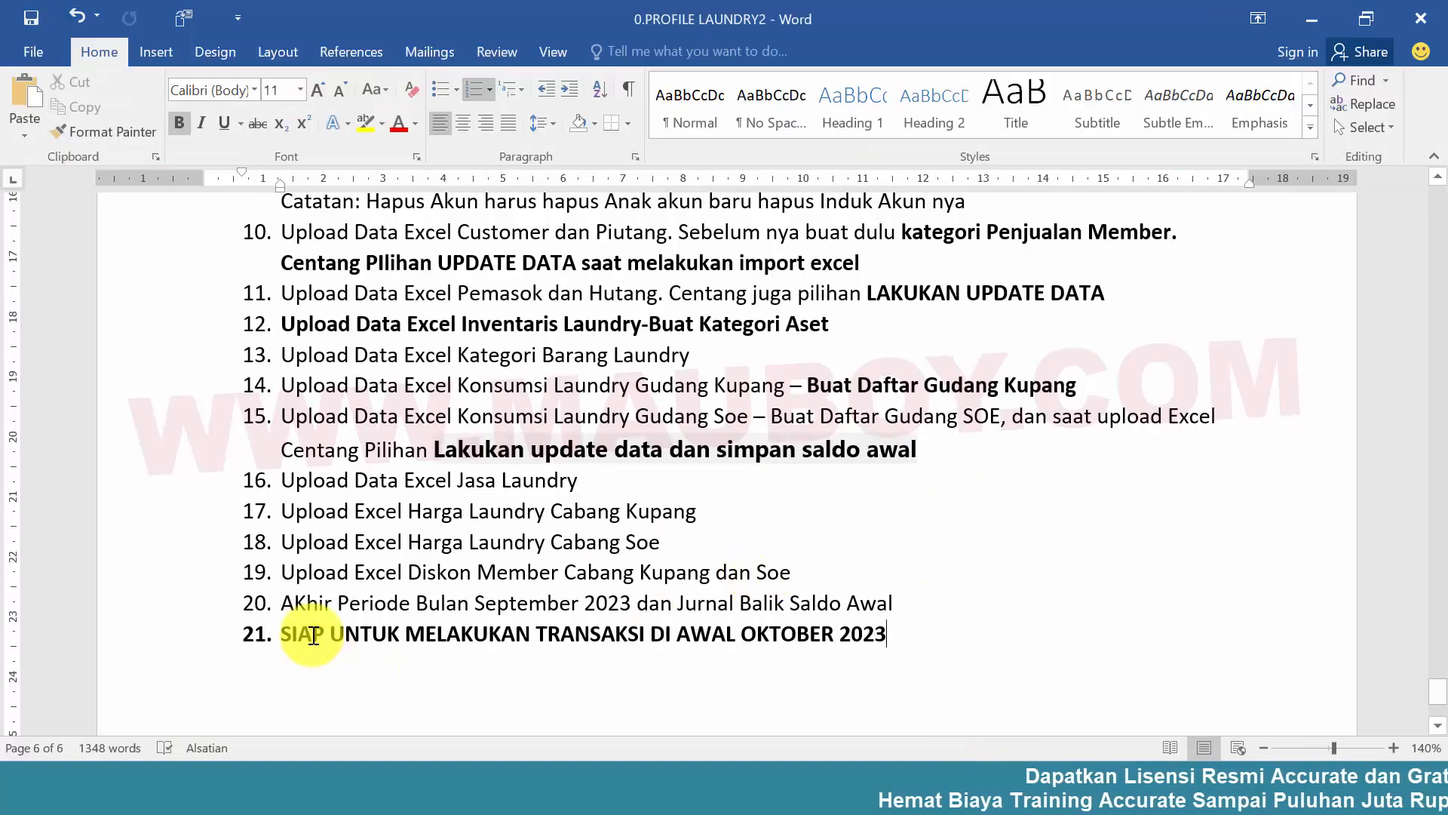
drag(308, 629, 878, 636)
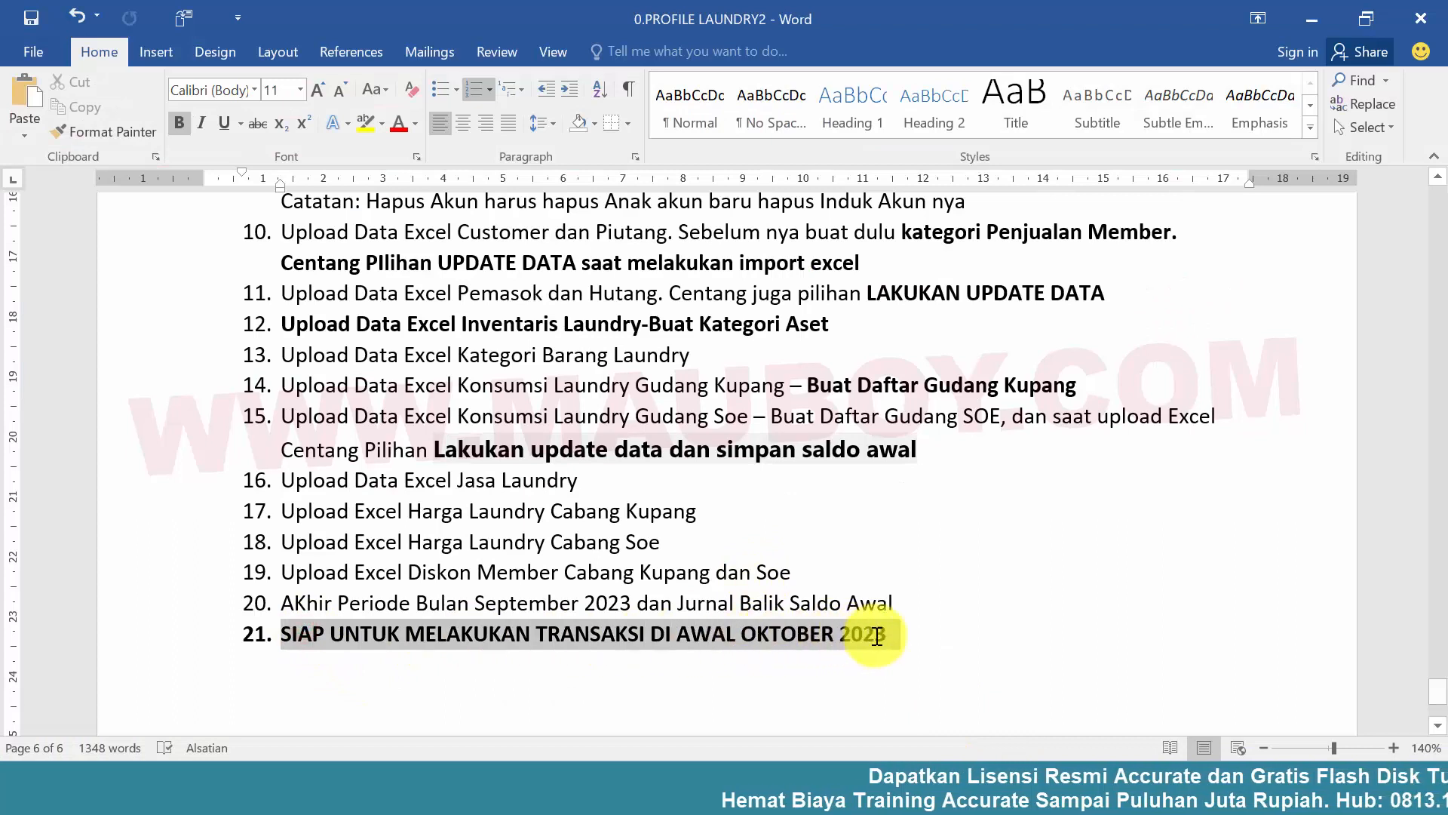
click(863, 636)
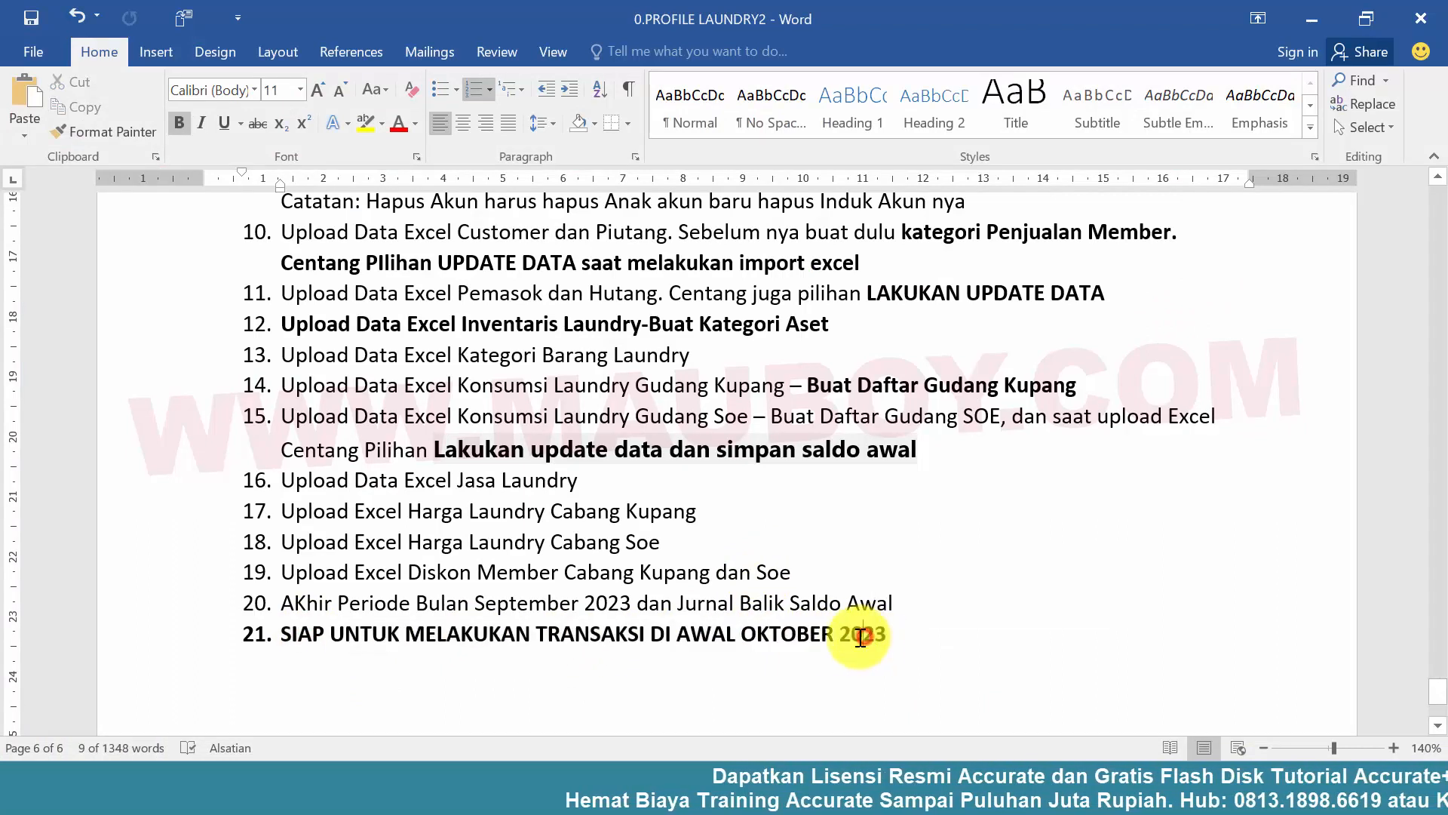
drag(281, 637, 880, 644)
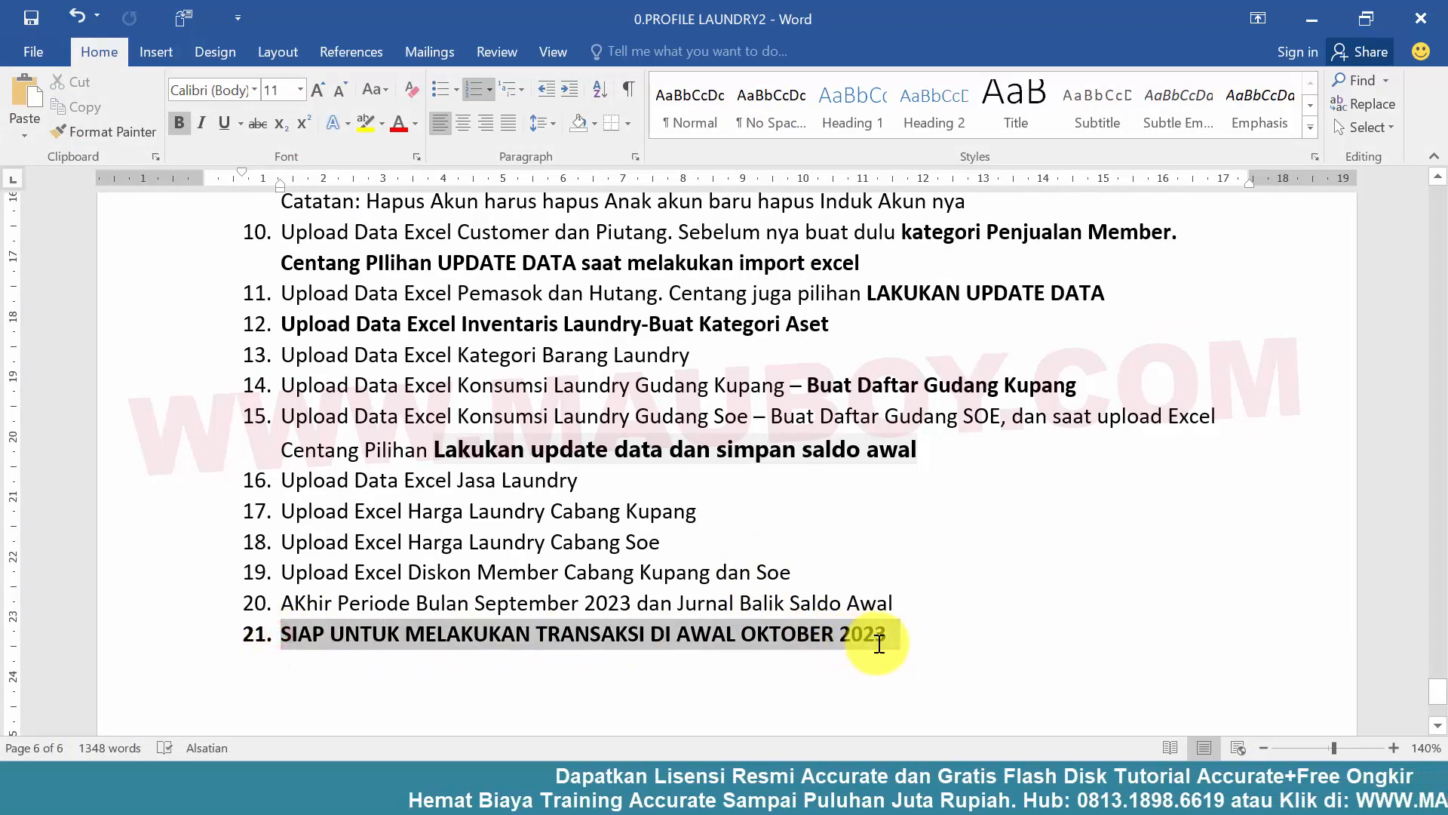
click(627, 638)
drag(518, 640, 928, 630)
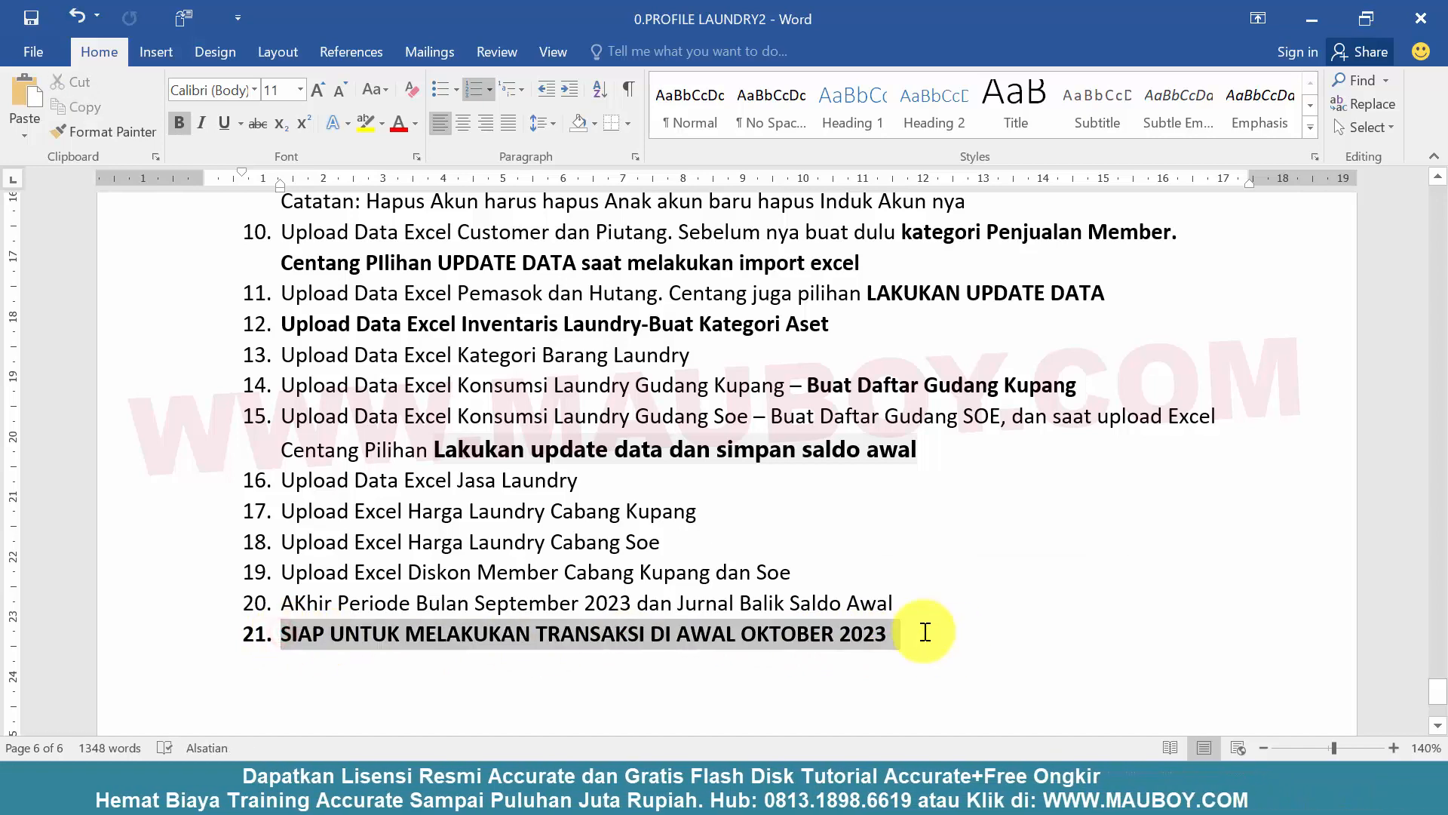
Look back through the laundry profile from its title page to the Pelanggan Laundry section, and return to Accurate Online
scroll(420, 550, up, 15)
scroll(497, 562, up, 10)
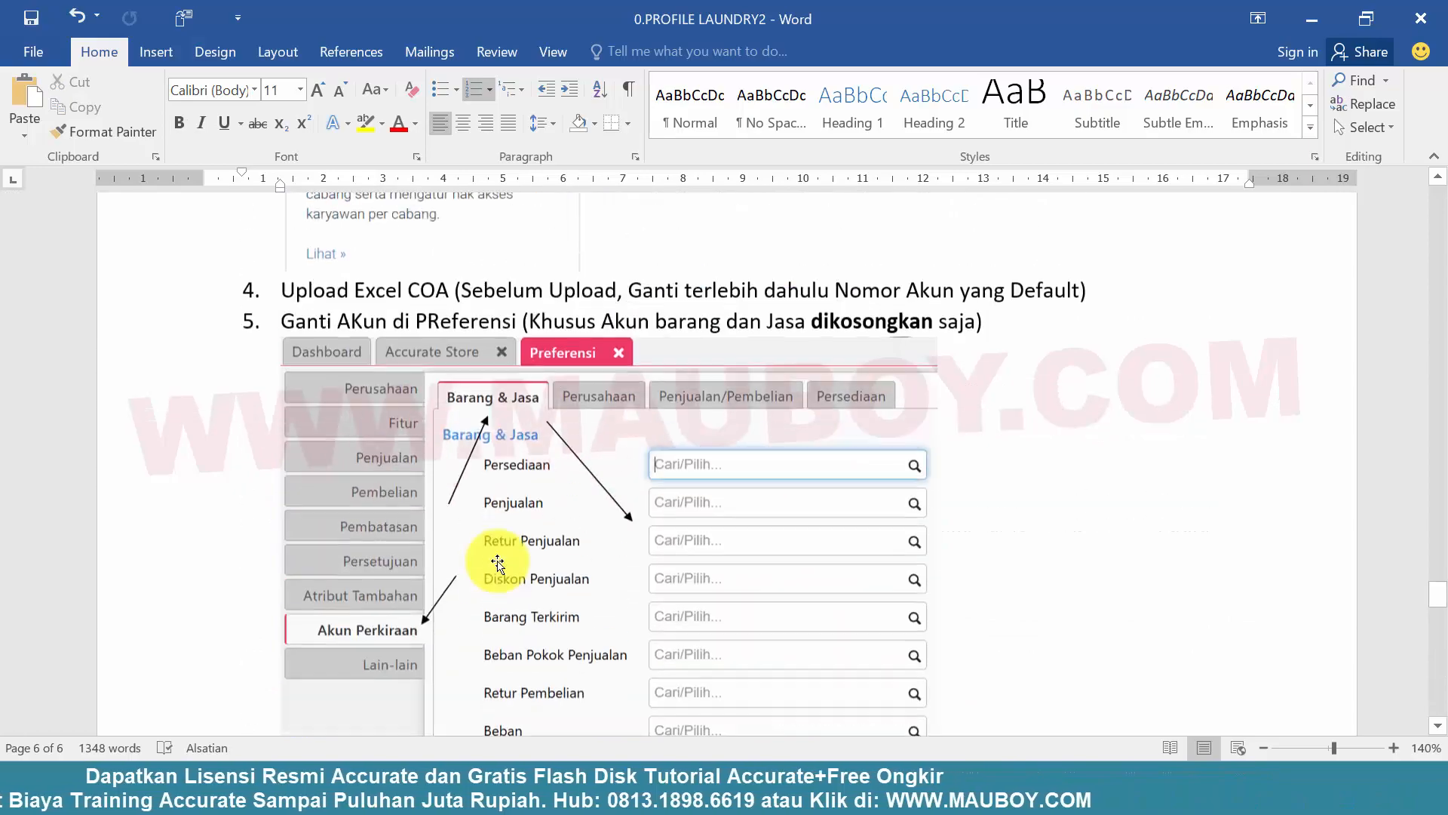
drag(1442, 600, 1424, 178)
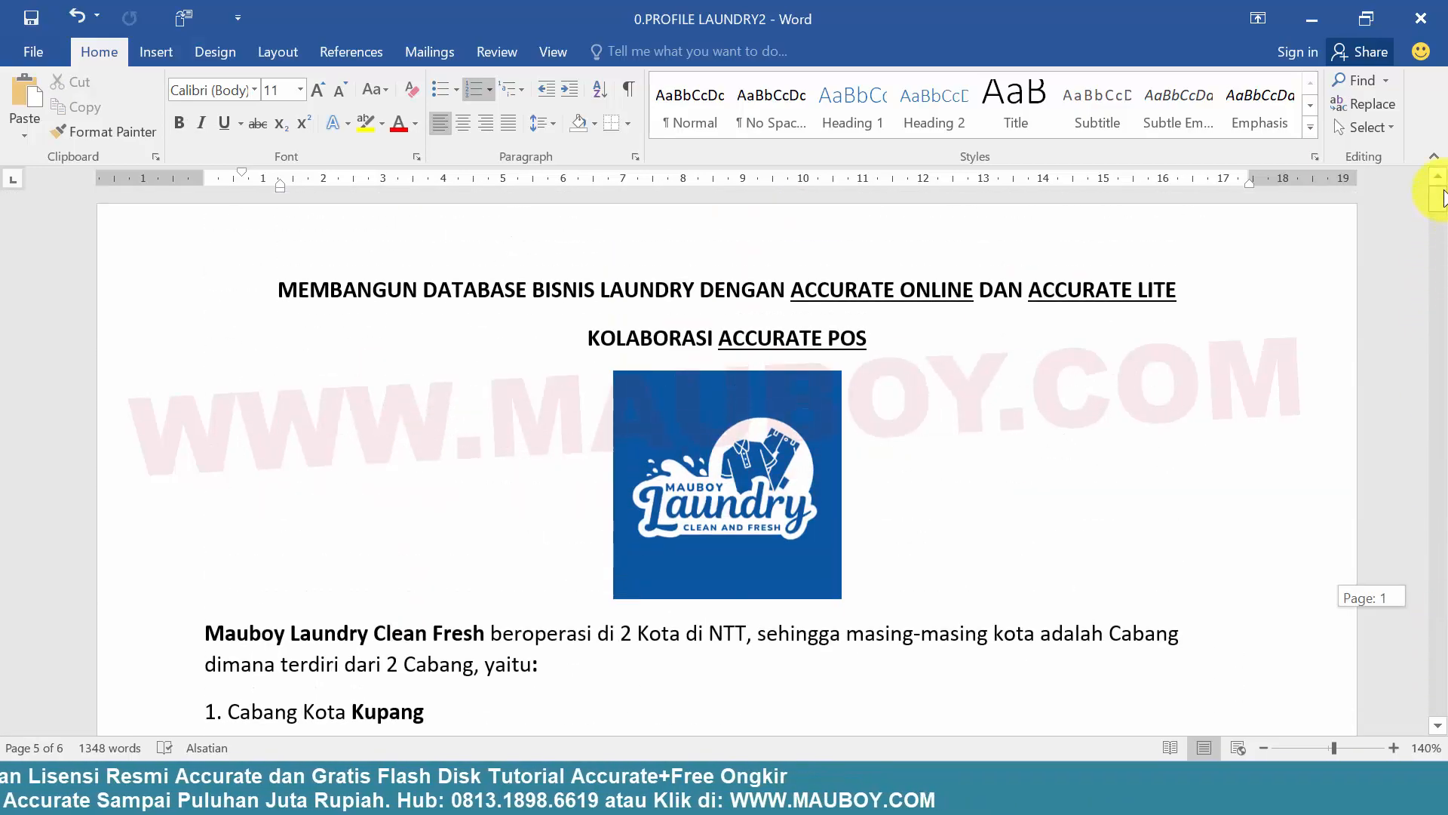
click(664, 362)
scroll(823, 506, down, 15)
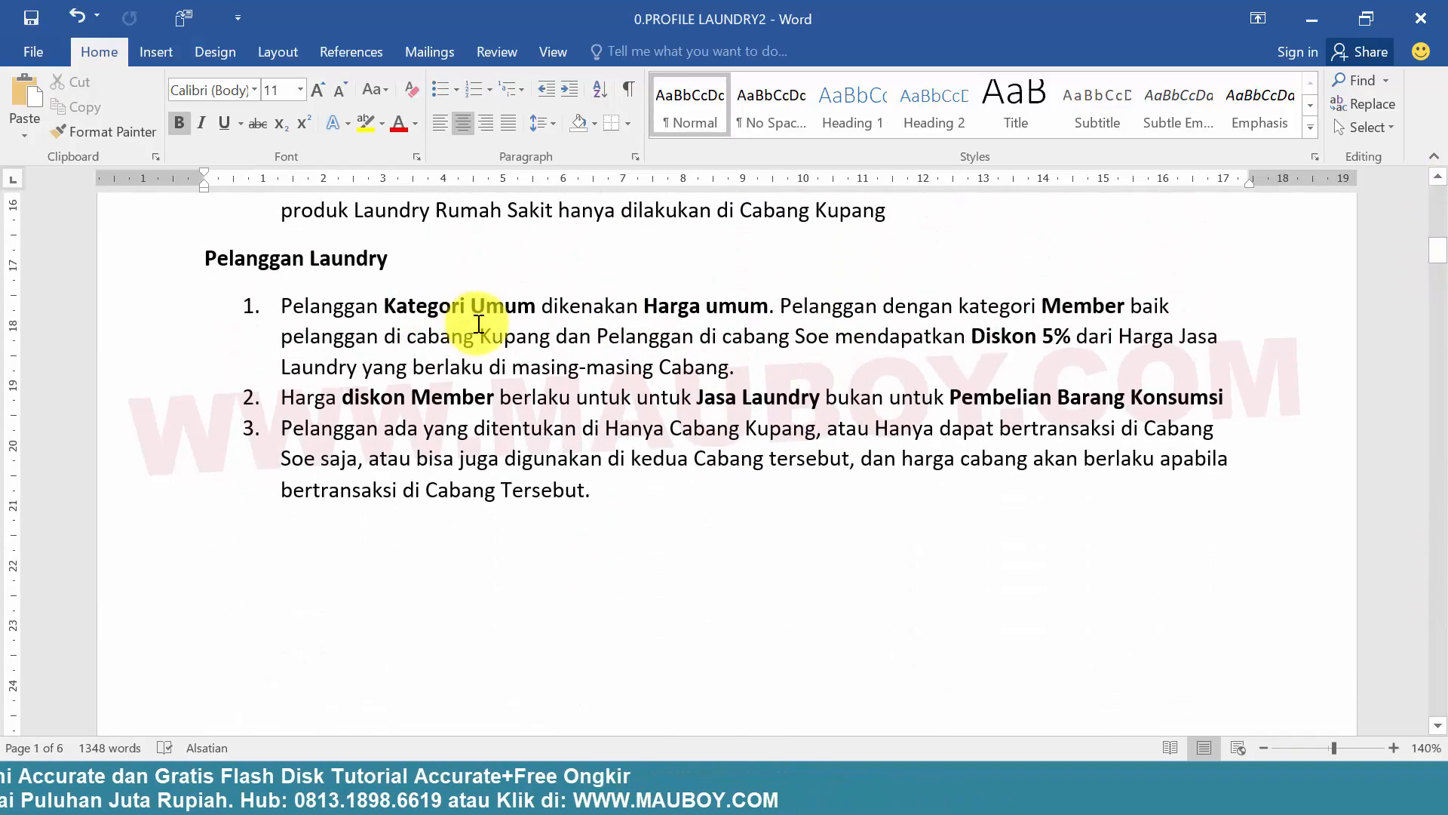
click(1321, 16)
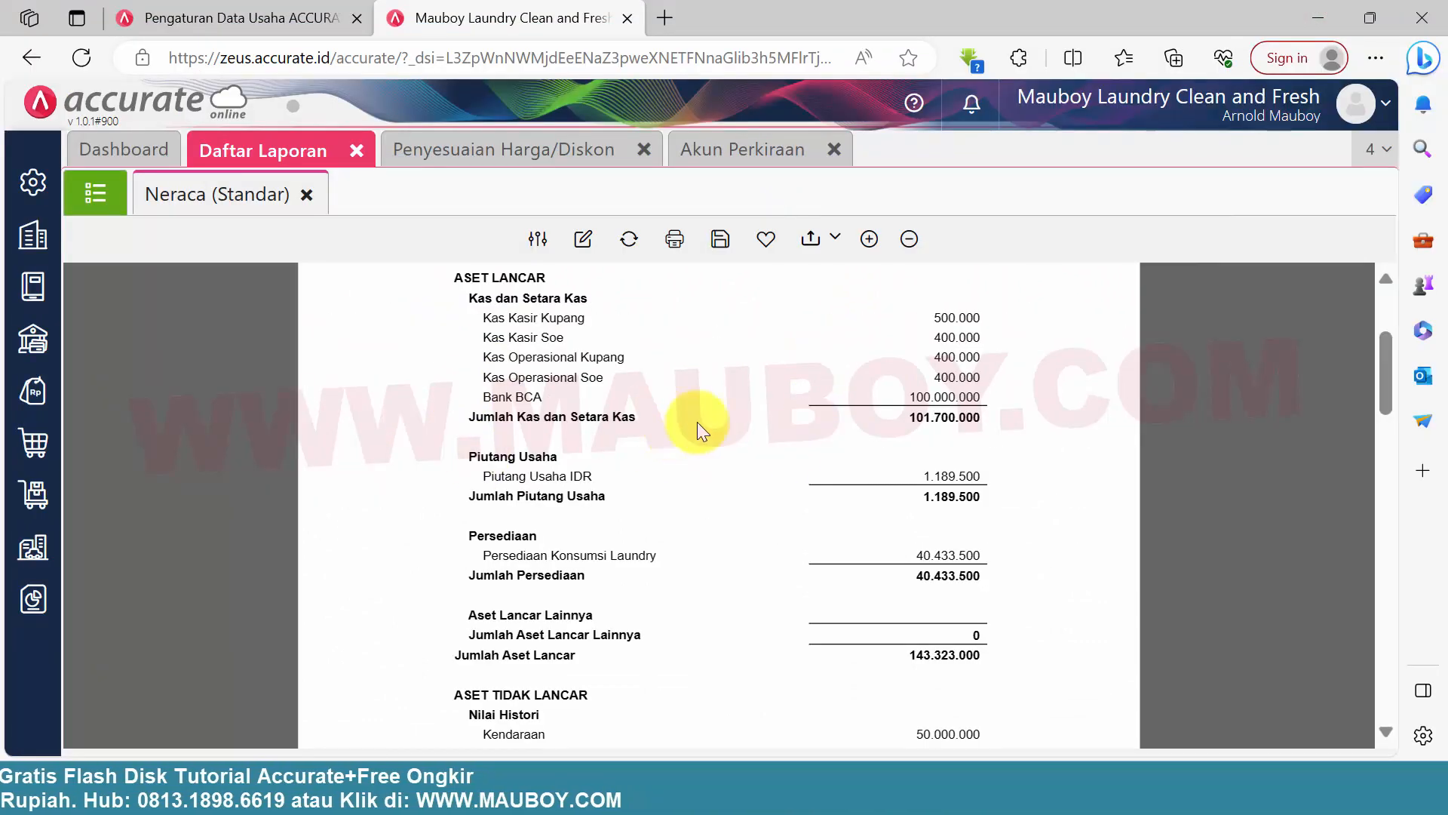
Close the Akun Perkiraan, Penyesuaian Harga/Diskon and Daftar Laporan pages, leaving only the Dashboard open
scroll(754, 438, down, 10)
drag(1388, 527, 1406, 332)
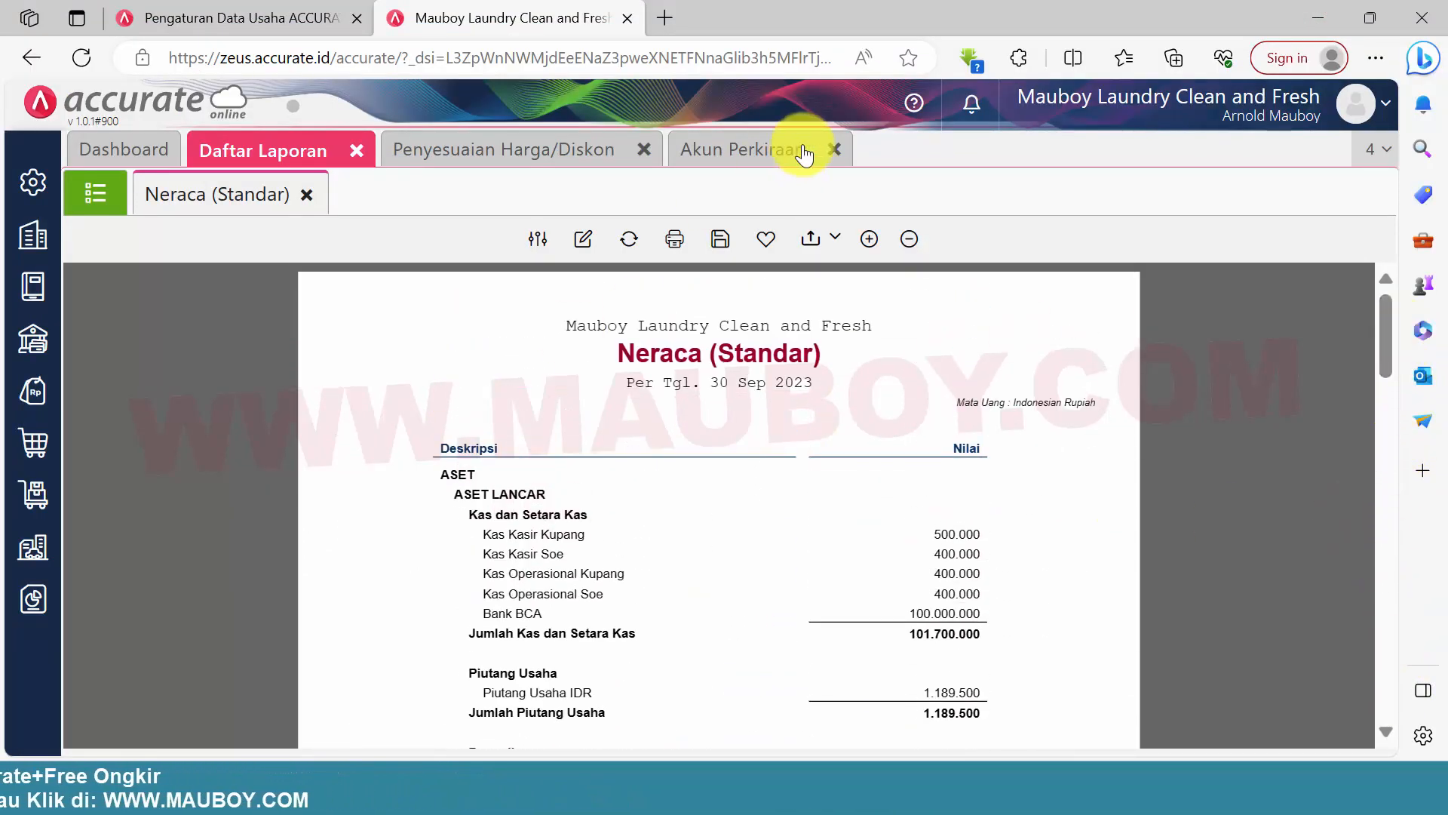
click(834, 150)
click(647, 155)
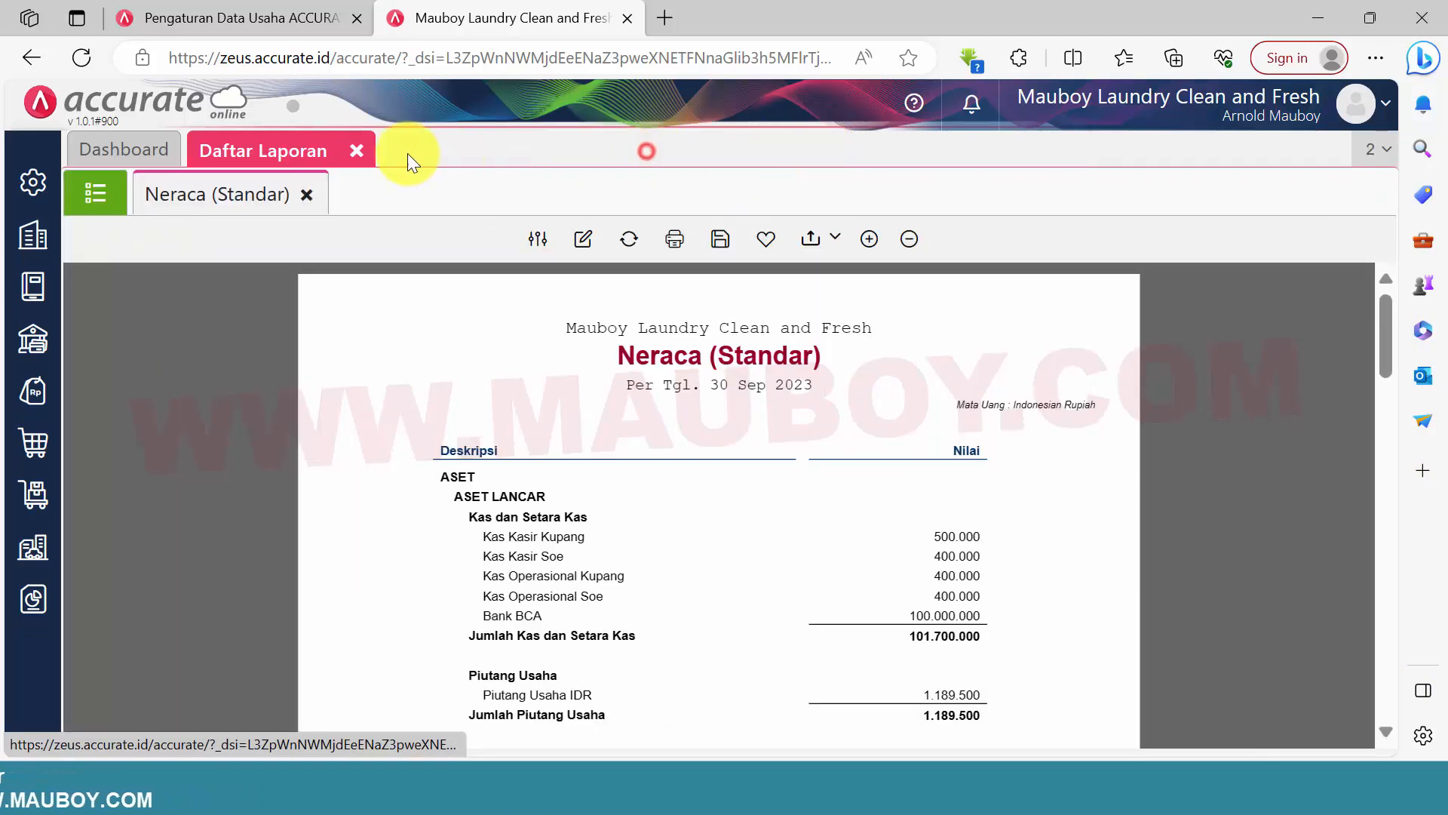
click(355, 151)
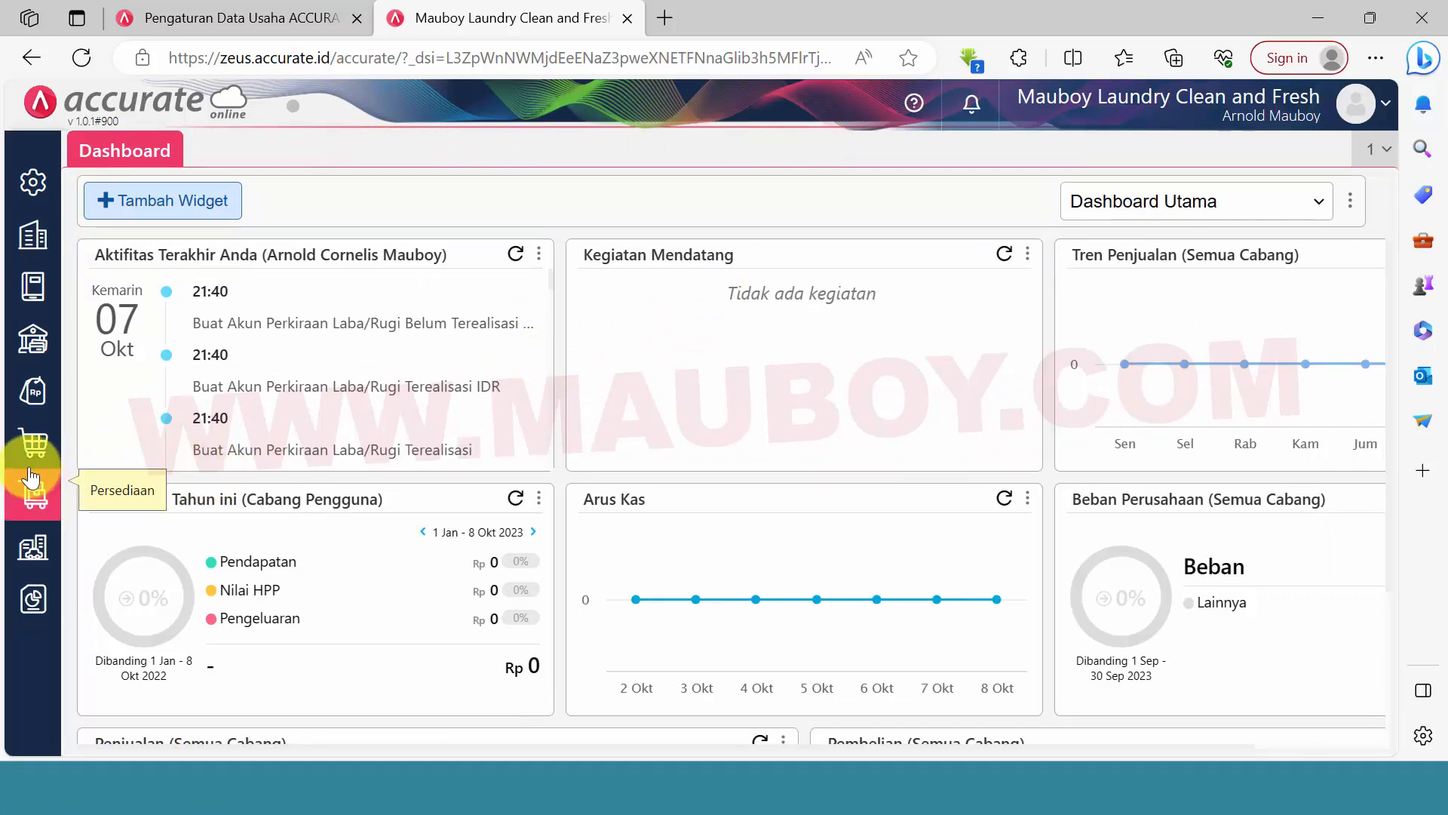
click(33, 390)
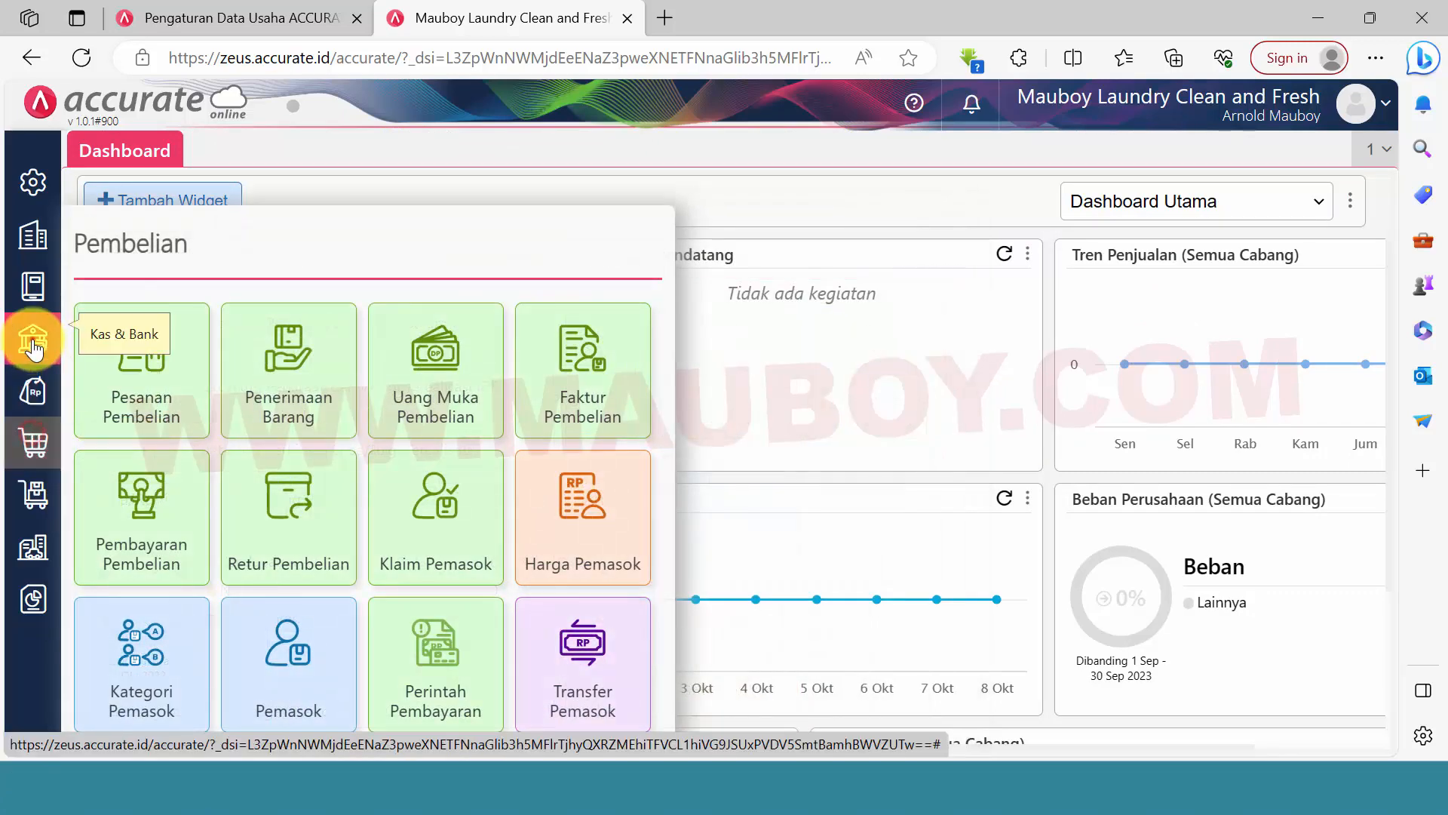
mouse_move(32, 340)
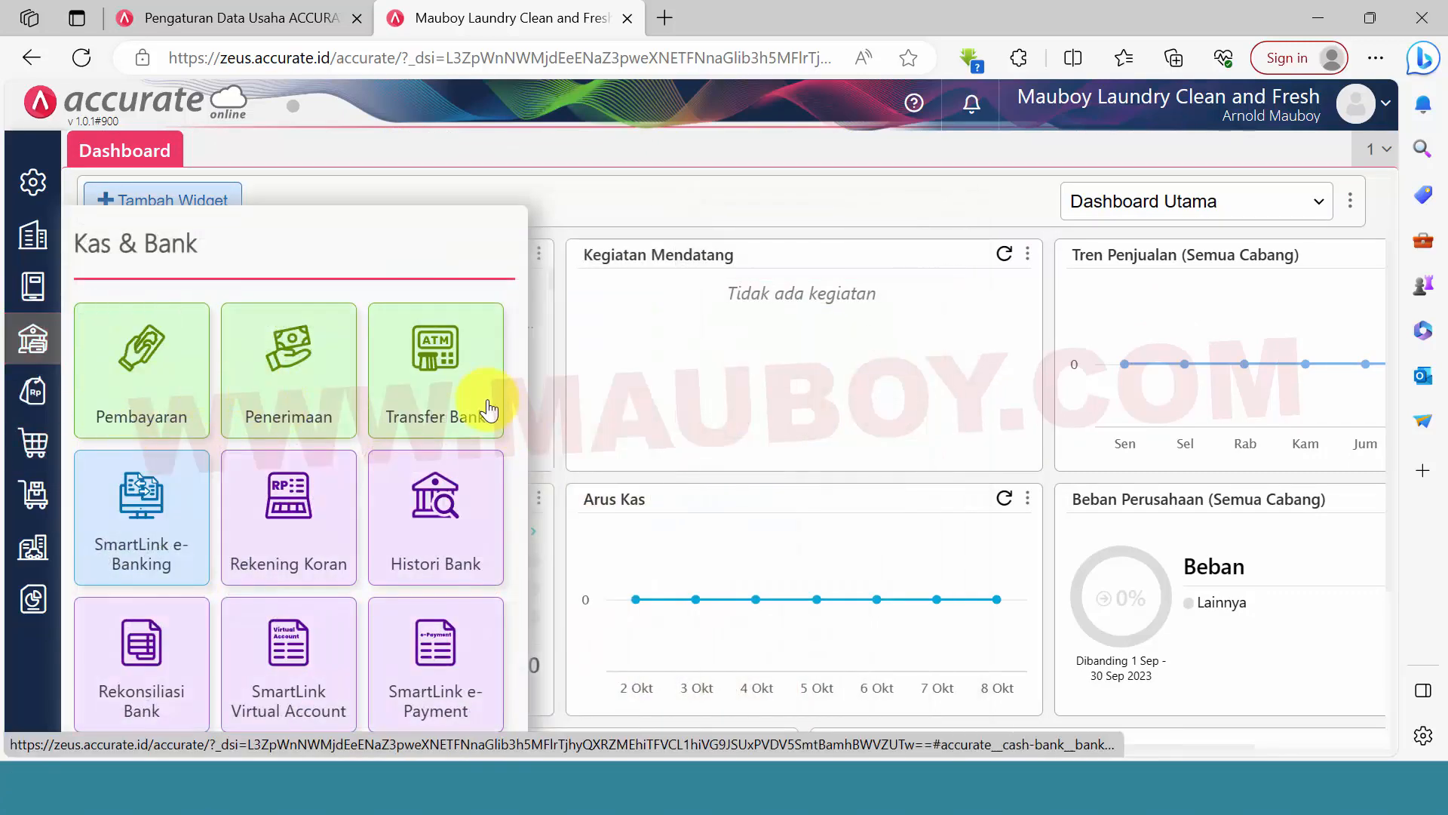